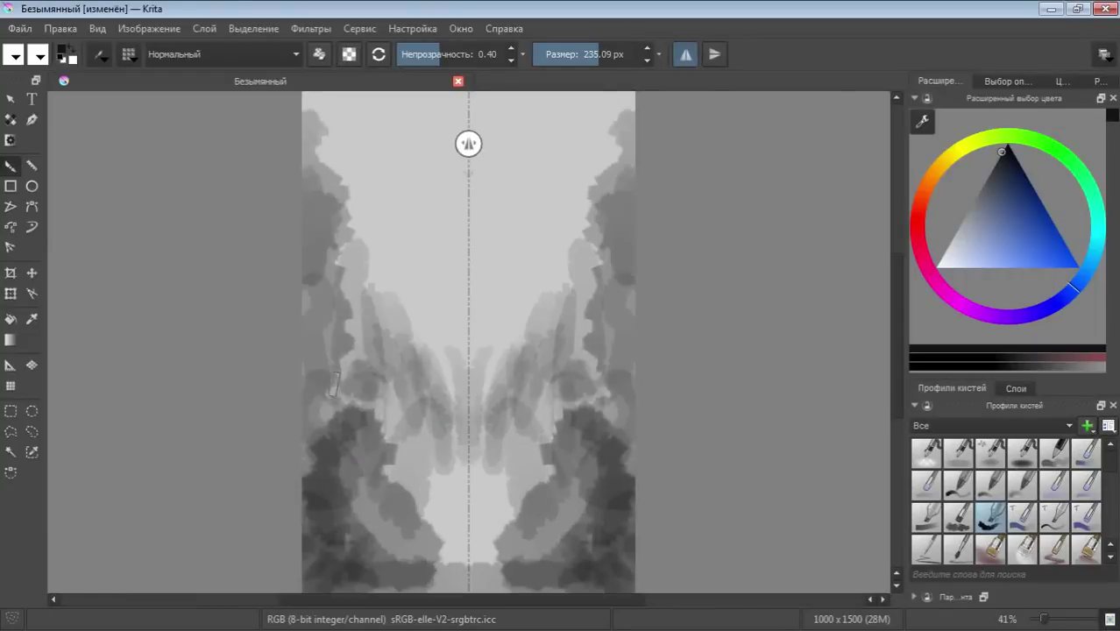
# Paint dark mirrored strokes along the canvas bottom and edges, and show the Layers list
pyautogui.scroll(-3, 898, 364)
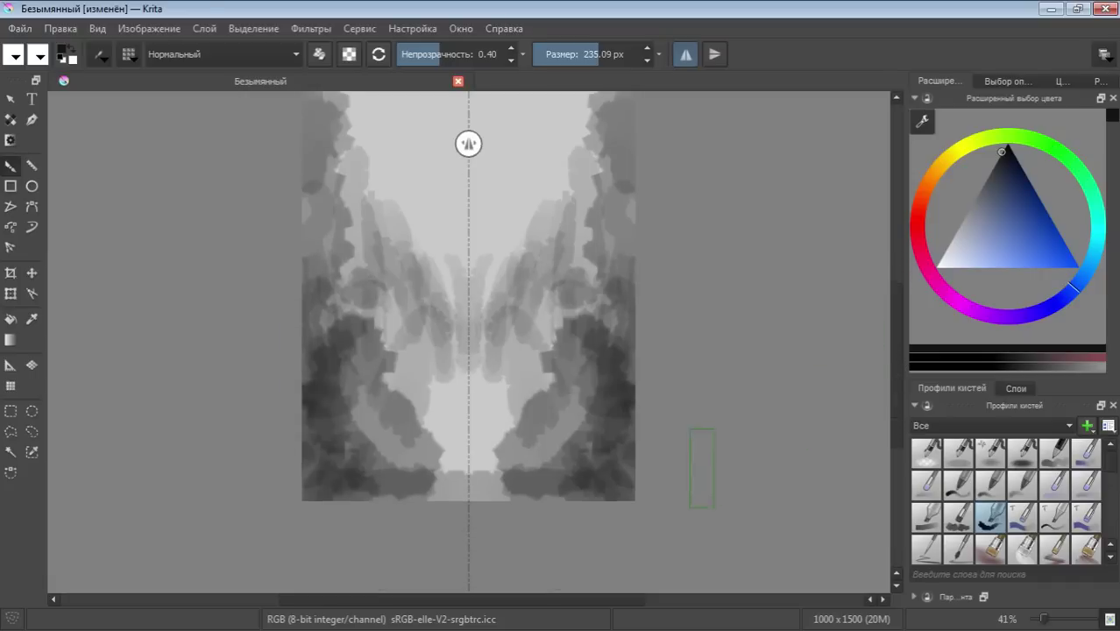
pyautogui.moveTo(317, 484)
pyautogui.mouseDown()
pyautogui.moveTo(429, 490)
pyautogui.moveTo(343, 493)
pyautogui.moveTo(329, 420)
pyautogui.moveTo(360, 390)
pyautogui.mouseUp()
pyautogui.scroll(5, 894, 322)
pyautogui.scroll(-2, 893, 321)
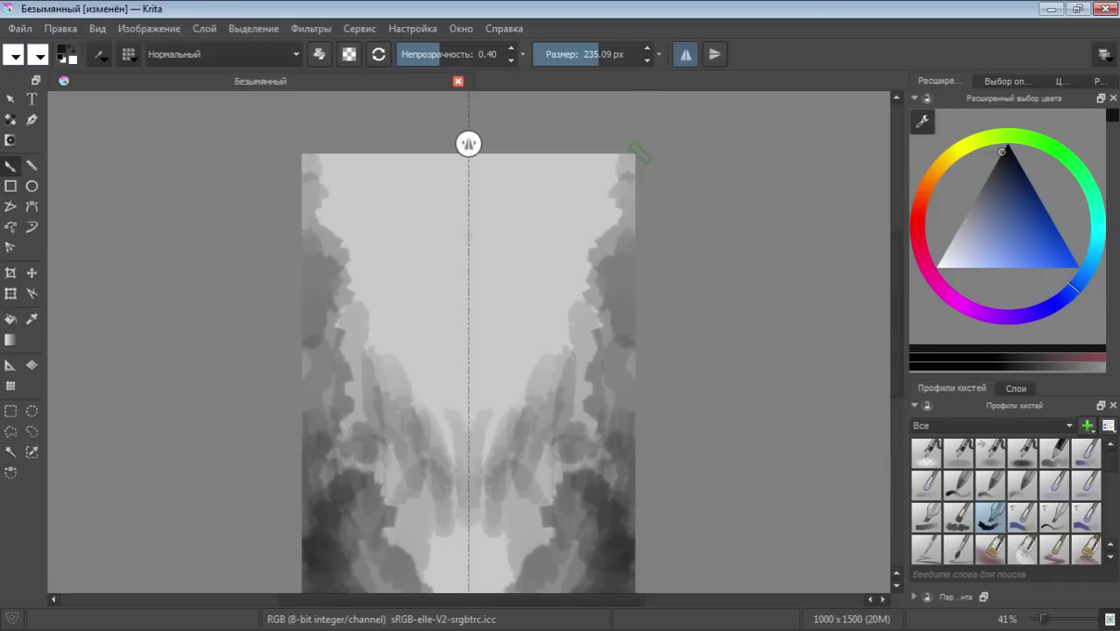
pyautogui.click(1015, 388)
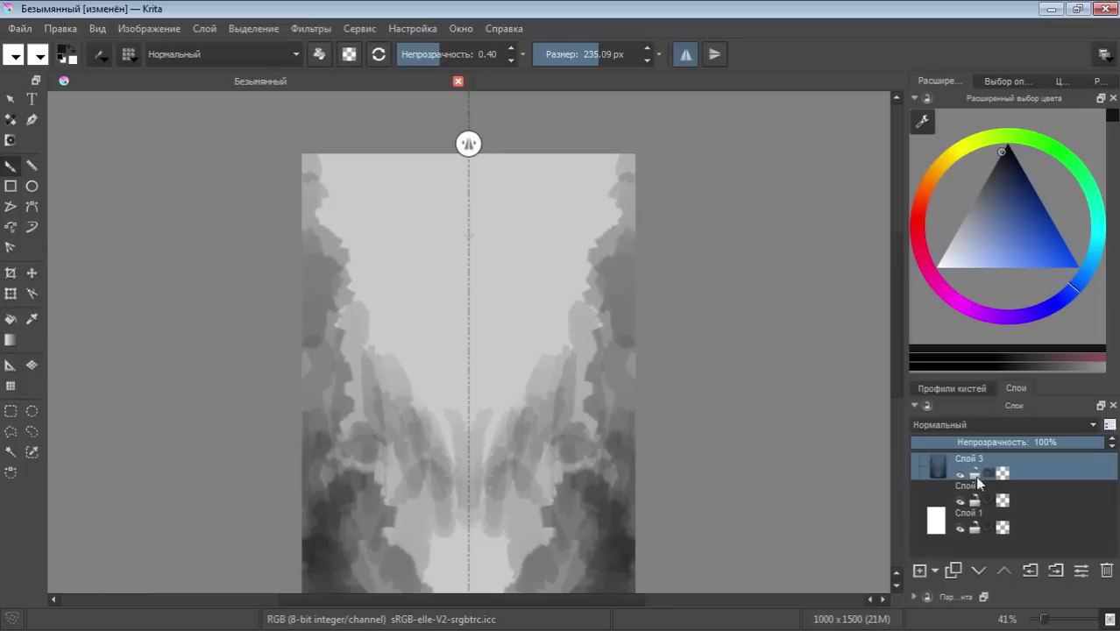
# Add a new layer Слой 4 and set the brush to 0.25 opacity and 18.74 px size
pyautogui.click(919, 570)
pyautogui.click(576, 54)
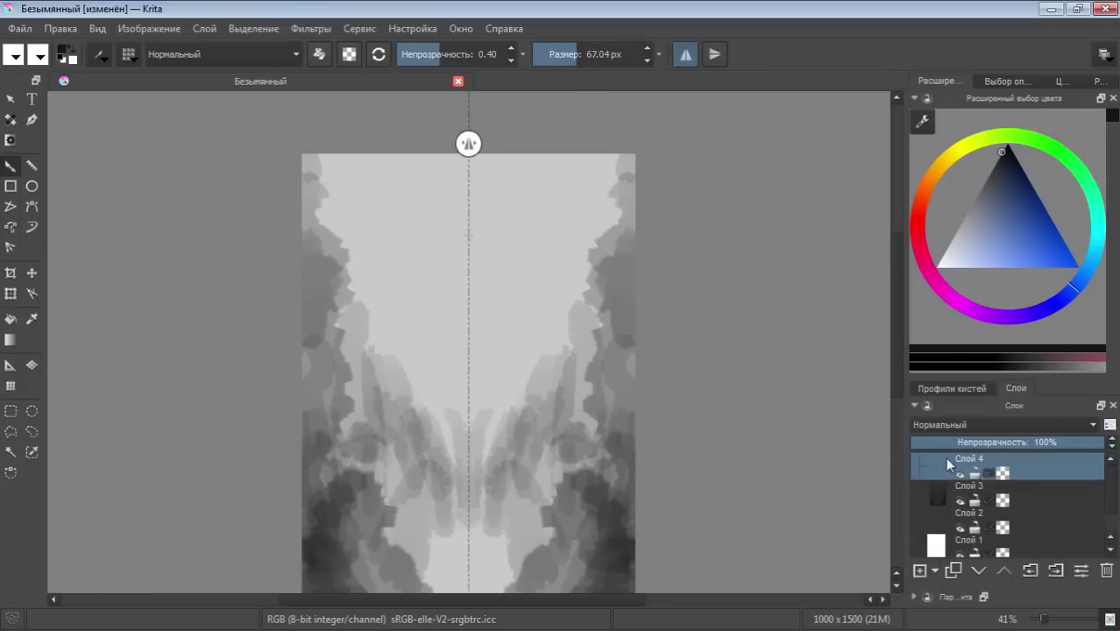
pyautogui.click(424, 61)
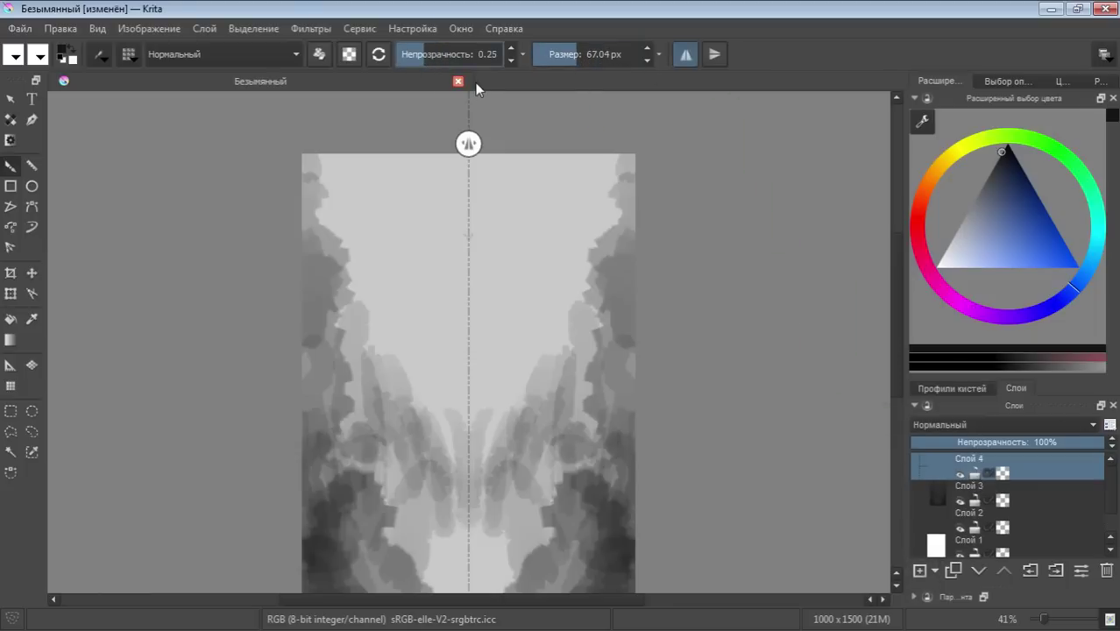
pyautogui.click(565, 59)
pyautogui.moveTo(565, 58); pyautogui.dragTo(537, 308)
pyautogui.click(560, 50)
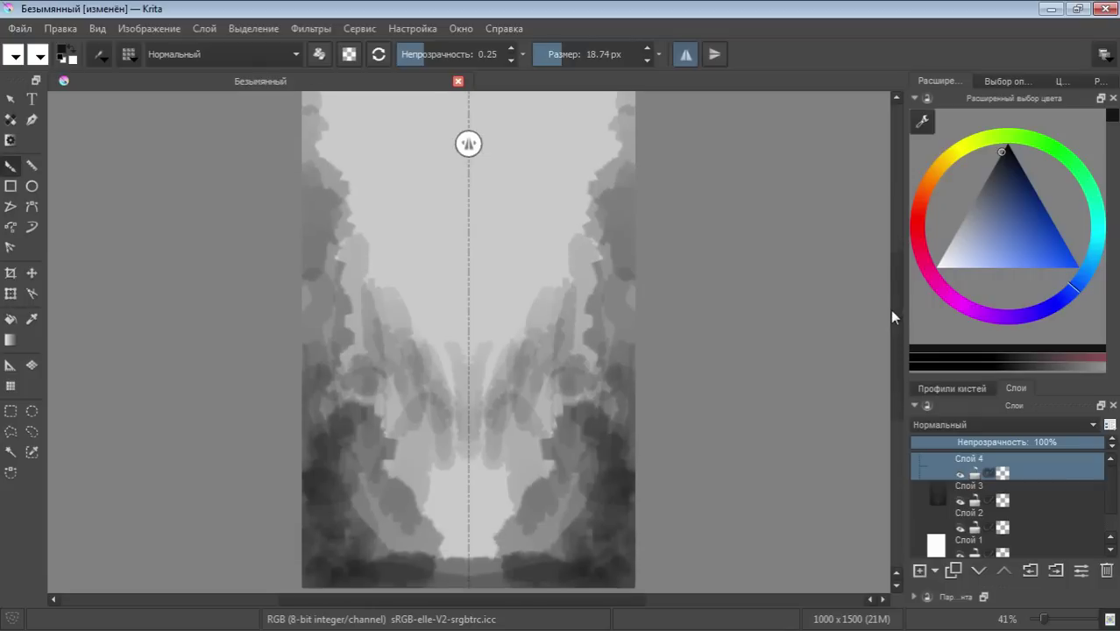
pyautogui.scroll(-2, 890, 308)
# Sketch thin mirrored arcs for the upper head, a face-middle curve and diagonal lines down
pyautogui.moveTo(560, 259); pyautogui.dragTo(516, 239)
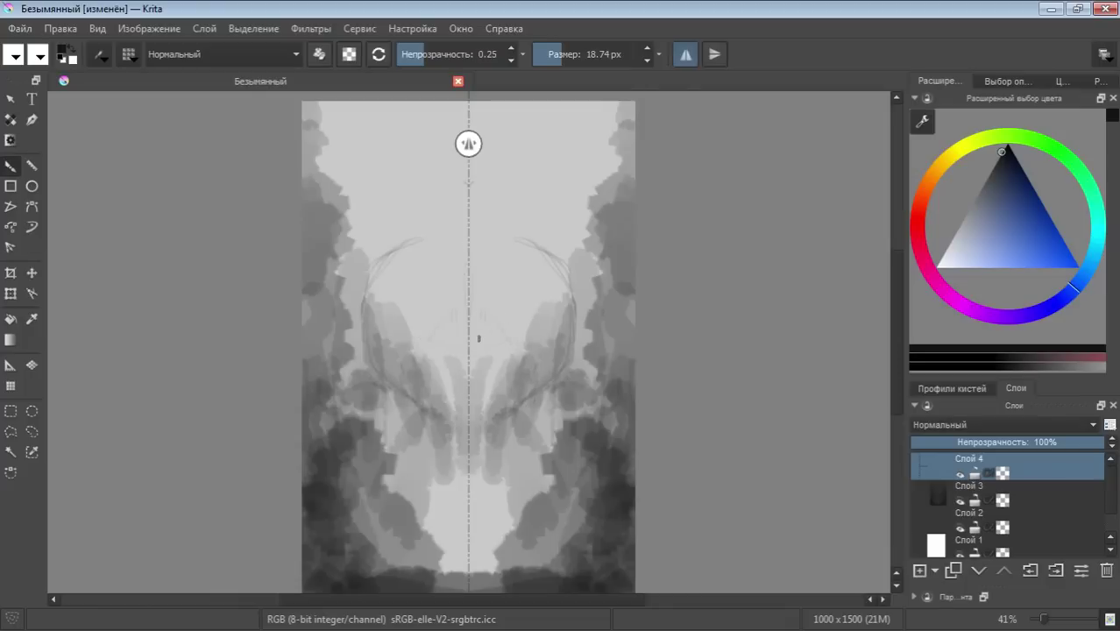
pyautogui.moveTo(470, 350)
pyautogui.mouseDown()
pyautogui.moveTo(529, 331)
pyautogui.moveTo(510, 347)
pyautogui.mouseUp()
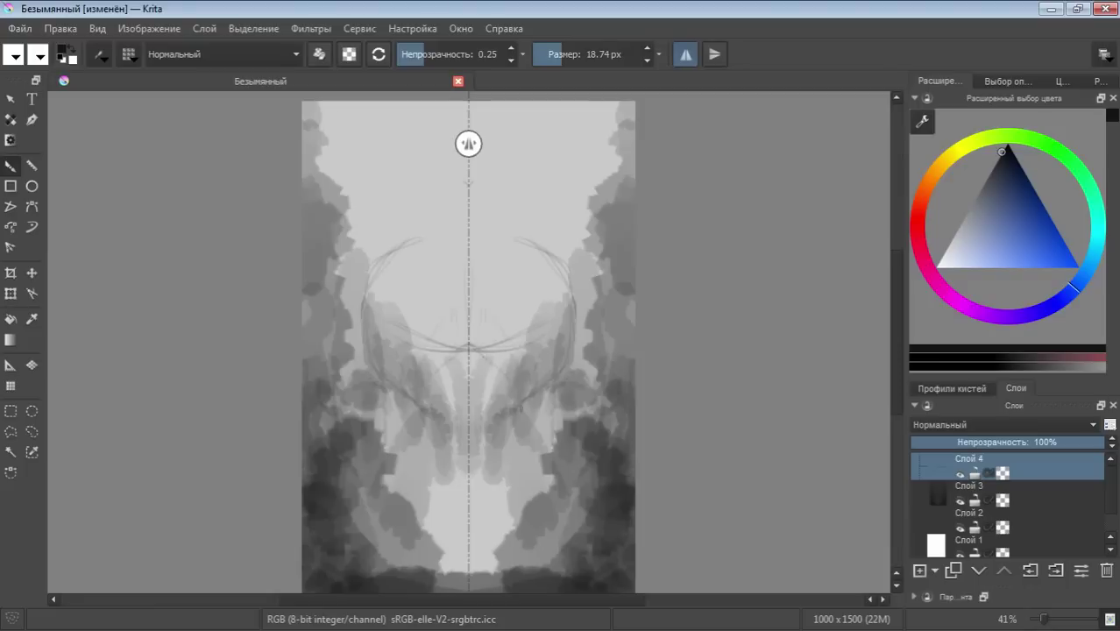
pyautogui.moveTo(469, 350)
pyautogui.mouseDown()
pyautogui.moveTo(496, 357)
pyautogui.moveTo(508, 387)
pyautogui.mouseUp()
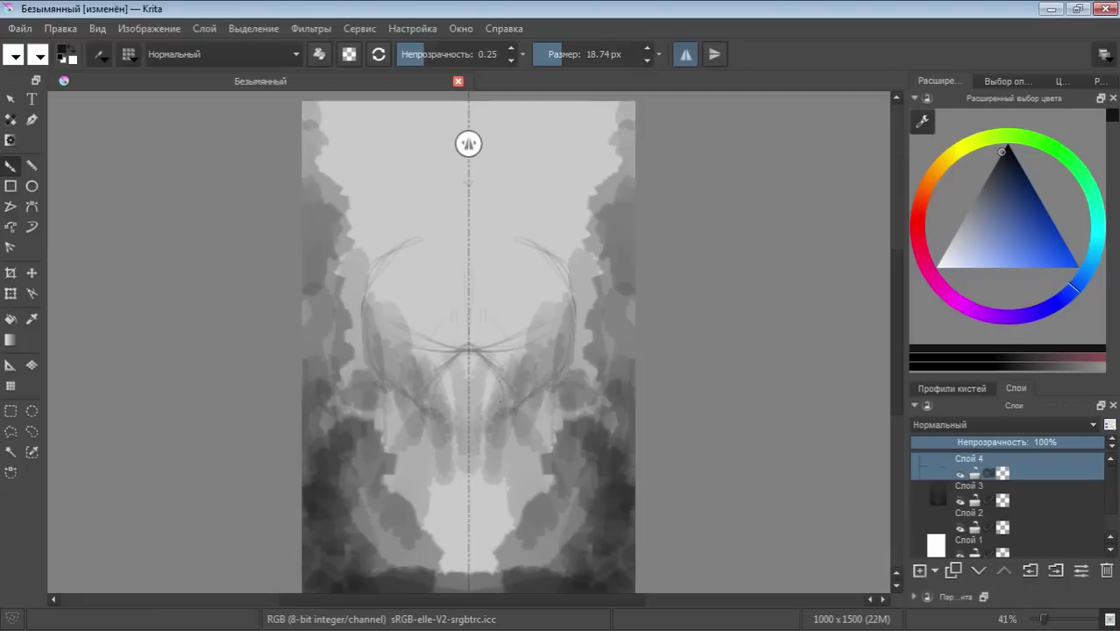
pyautogui.moveTo(455, 417); pyautogui.dragTo(445, 415)
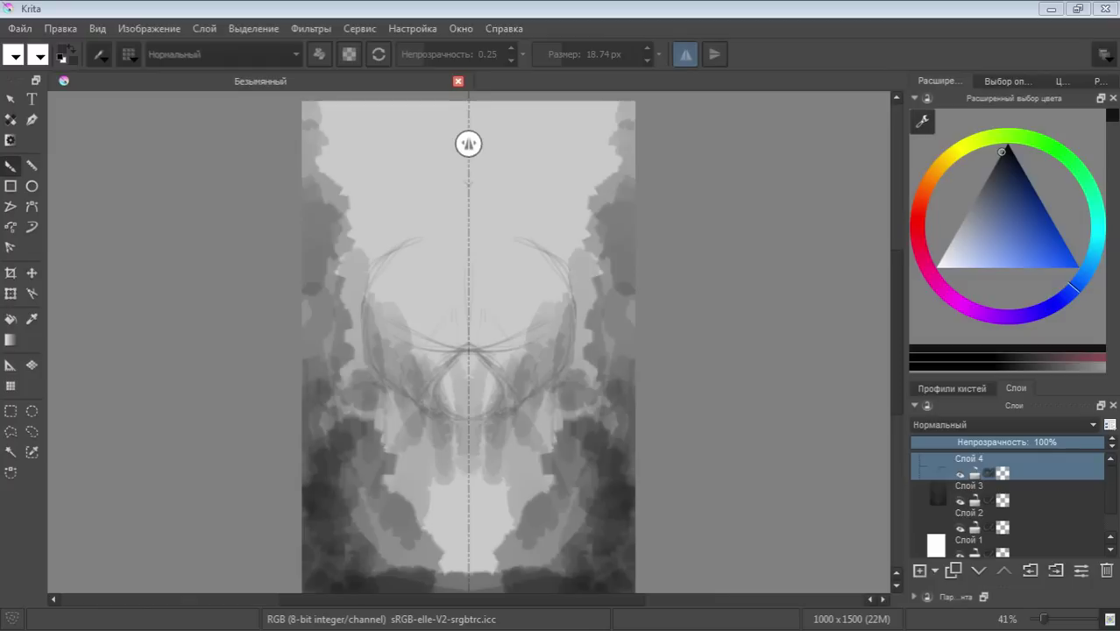
# Draw mirrored eye outlines with strokes beneath, a rounded muzzle and marks at its bottom
pyautogui.click(502, 309)
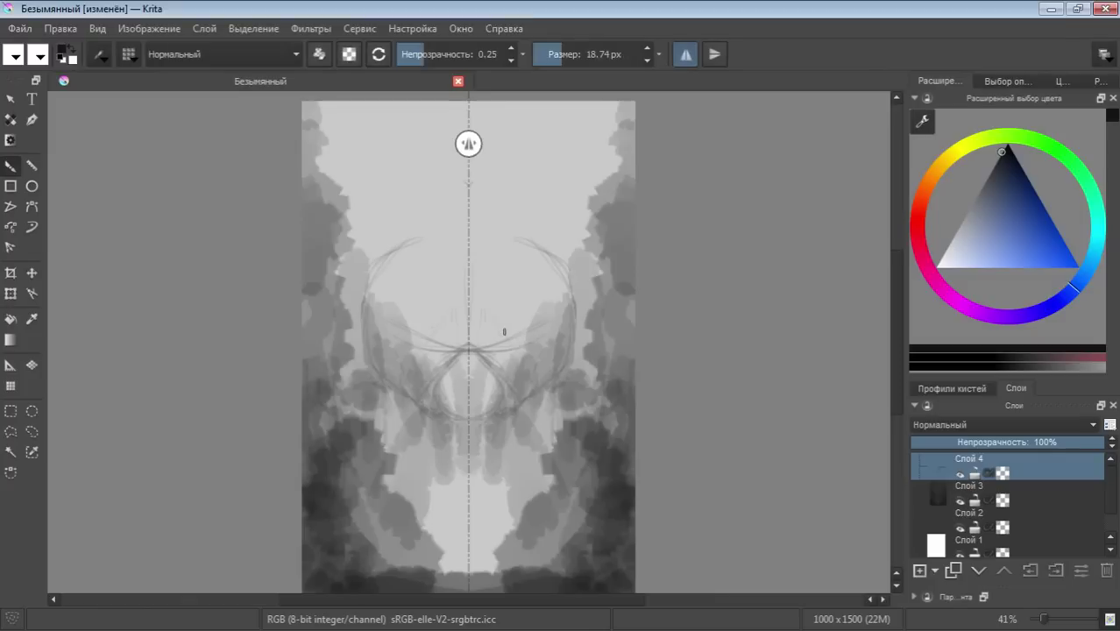
pyautogui.moveTo(496, 350)
pyautogui.mouseDown()
pyautogui.moveTo(529, 322)
pyautogui.moveTo(501, 329)
pyautogui.moveTo(502, 340)
pyautogui.moveTo(526, 324)
pyautogui.moveTo(496, 351)
pyautogui.moveTo(489, 340)
pyautogui.moveTo(496, 363)
pyautogui.moveTo(511, 356)
pyautogui.mouseUp()
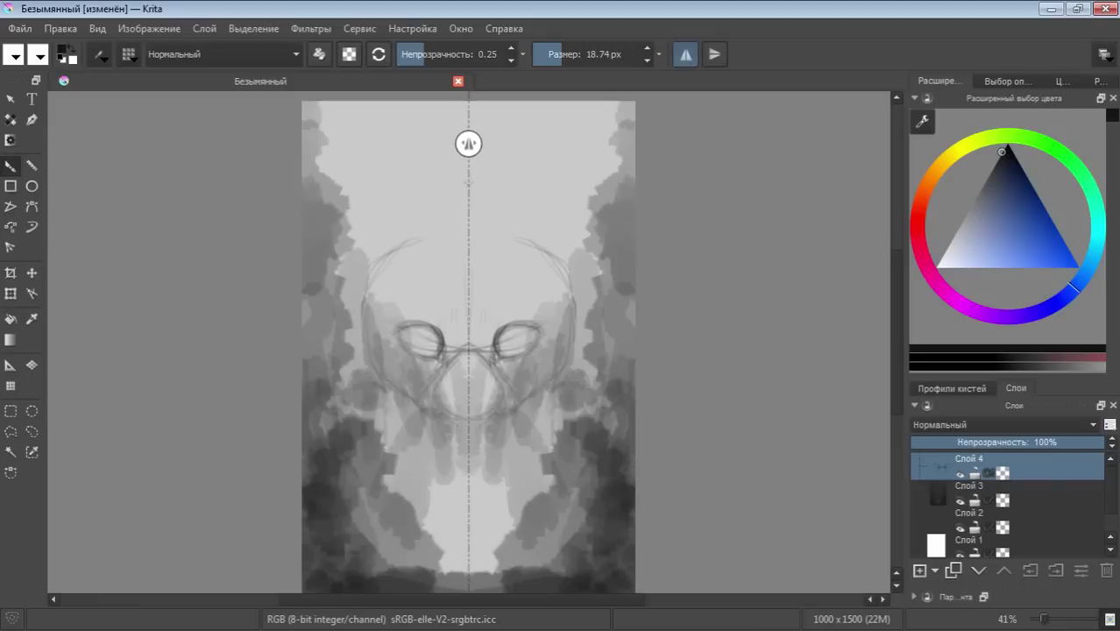
pyautogui.moveTo(495, 355); pyautogui.dragTo(515, 394)
pyautogui.hotkey('ctrl', 'w')
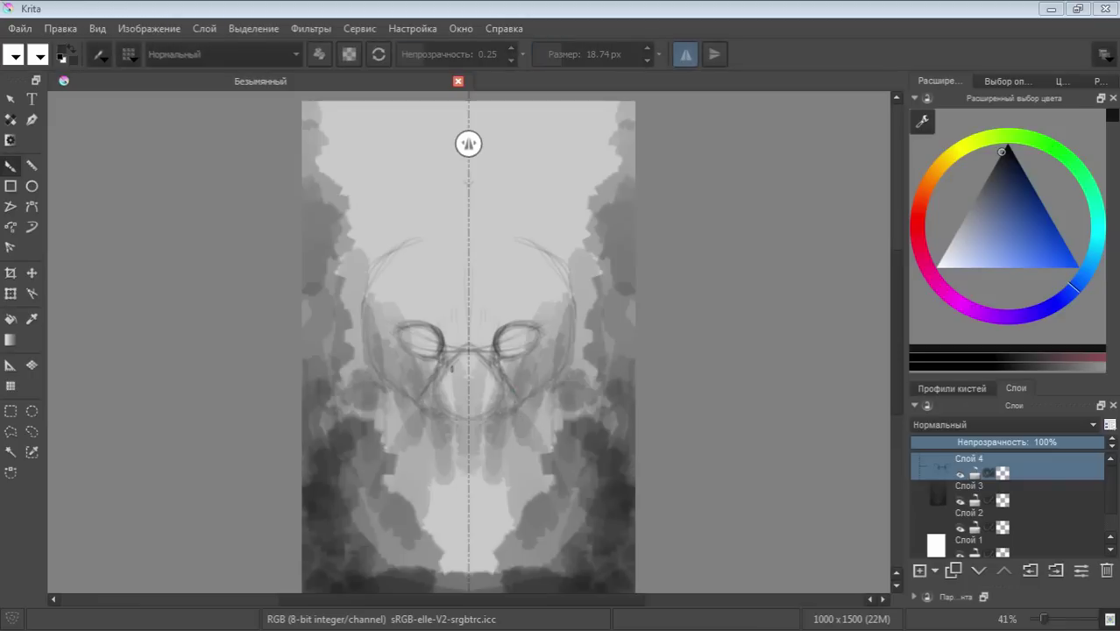
pyautogui.moveTo(451, 366); pyautogui.dragTo(468, 401)
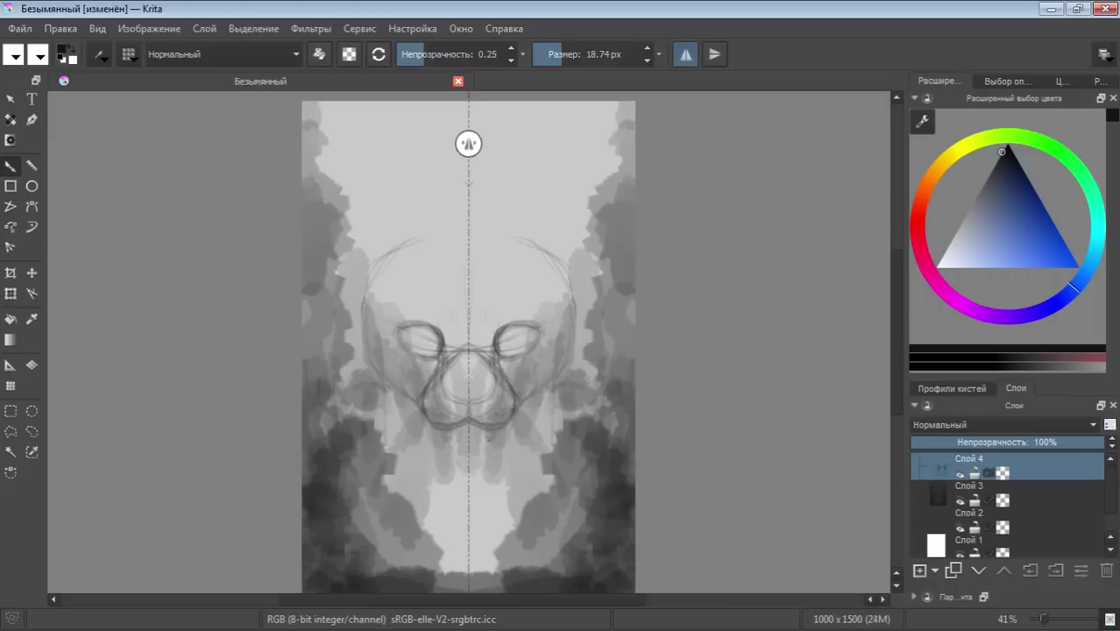
pyautogui.moveTo(474, 443); pyautogui.dragTo(483, 442)
# Add arcs over the eyes, lines by the nose bridge, the nose with nostril dots, and save
pyautogui.moveTo(494, 326); pyautogui.dragTo(492, 352)
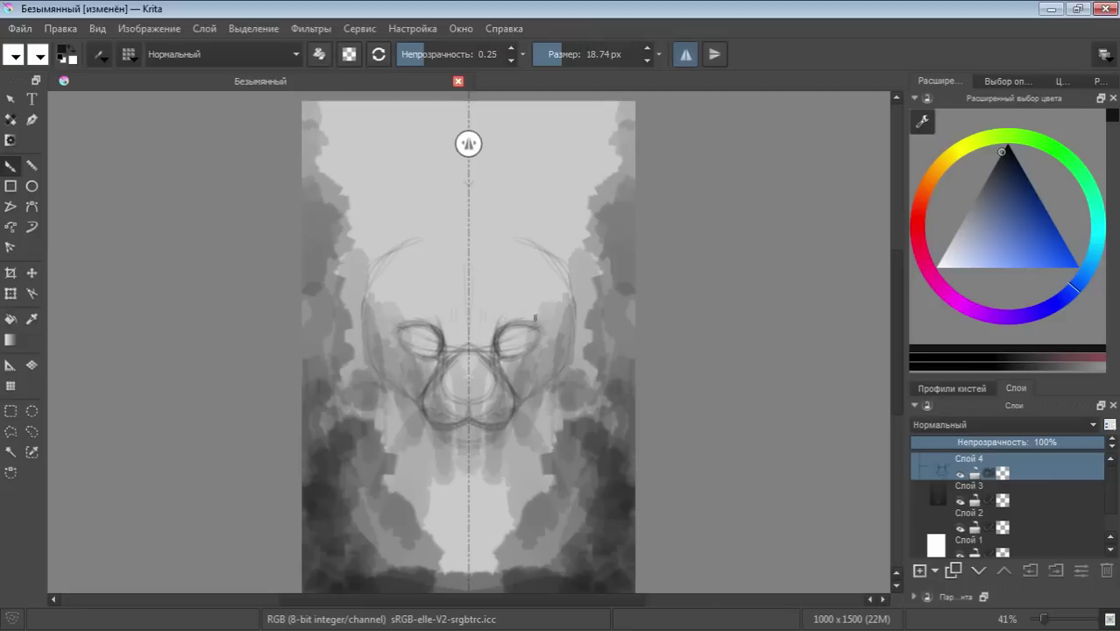
pyautogui.moveTo(511, 315)
pyautogui.mouseDown()
pyautogui.moveTo(492, 340)
pyautogui.moveTo(516, 312)
pyautogui.mouseUp()
pyautogui.moveTo(481, 302); pyautogui.dragTo(480, 312)
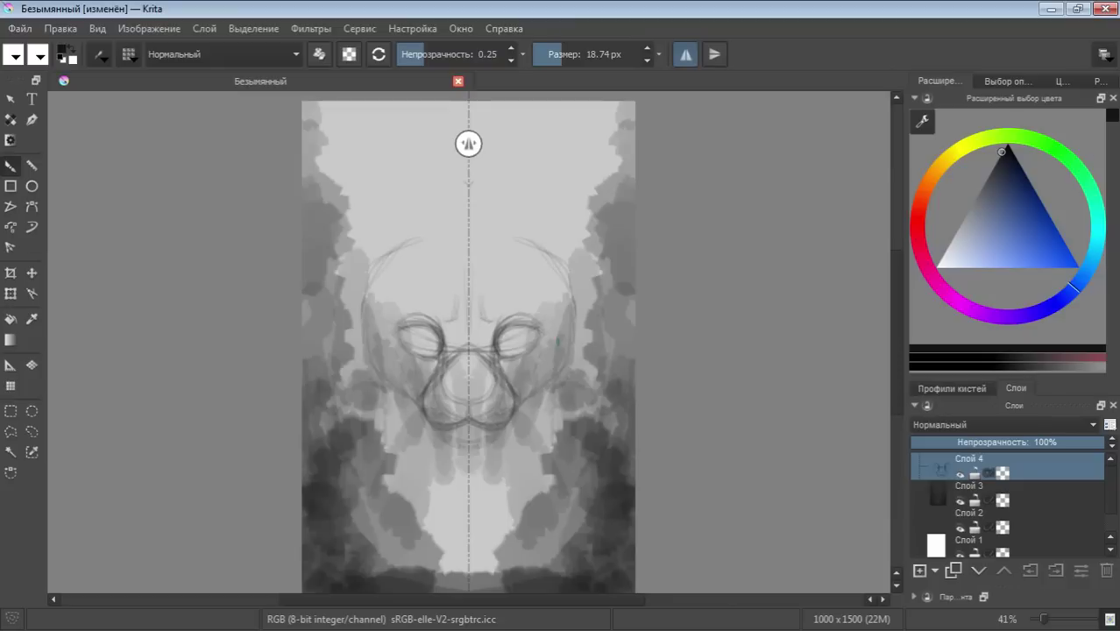
pyautogui.moveTo(477, 397); pyautogui.dragTo(476, 404)
pyautogui.click(480, 398)
pyautogui.moveTo(484, 384); pyautogui.dragTo(483, 395)
pyautogui.hotkey('ctrl', 's')
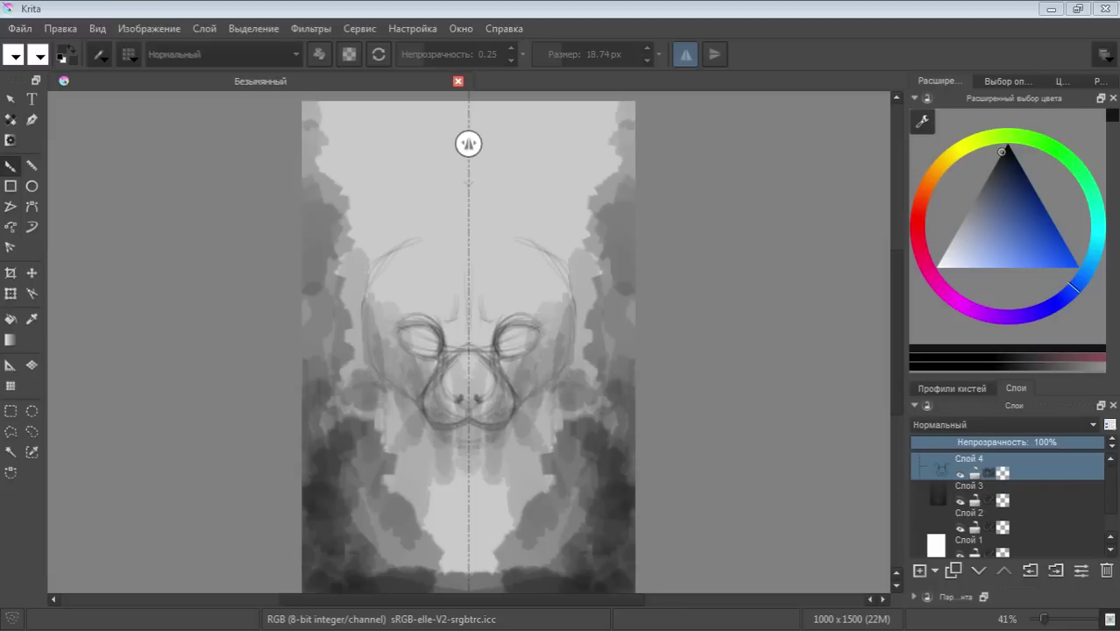
pyautogui.press('Escape')
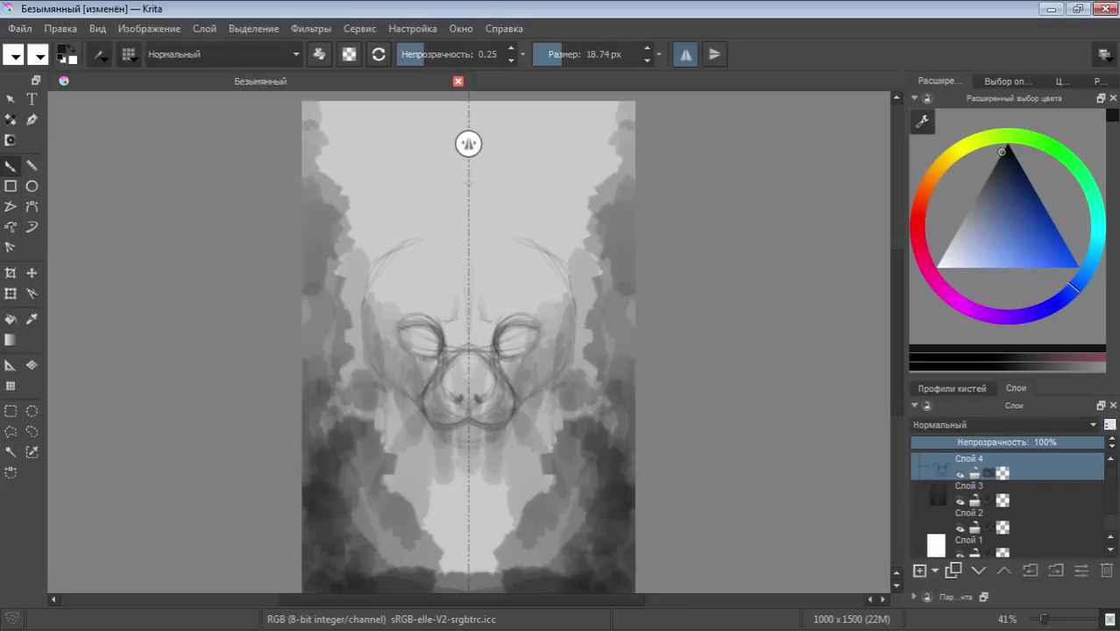
# Rework and darken the nose, sketch the mouth and the whisker pads beside it
pyautogui.moveTo(455, 388); pyautogui.dragTo(472, 393)
pyautogui.moveTo(464, 408); pyautogui.dragTo(472, 412)
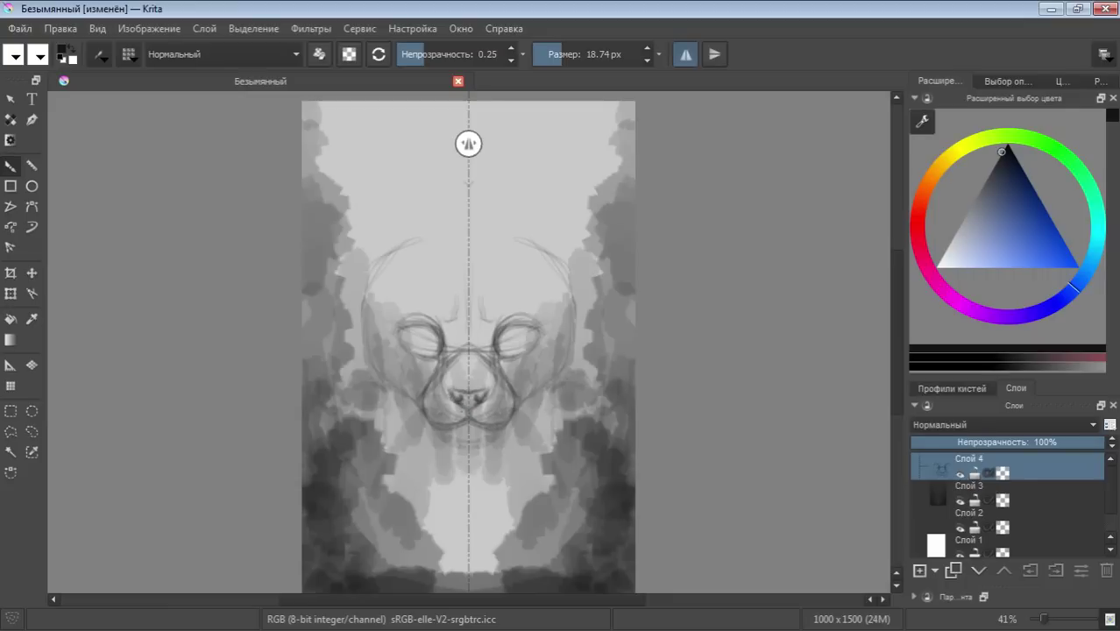
pyautogui.moveTo(448, 392); pyautogui.dragTo(458, 407)
pyautogui.moveTo(466, 396); pyautogui.dragTo(474, 405)
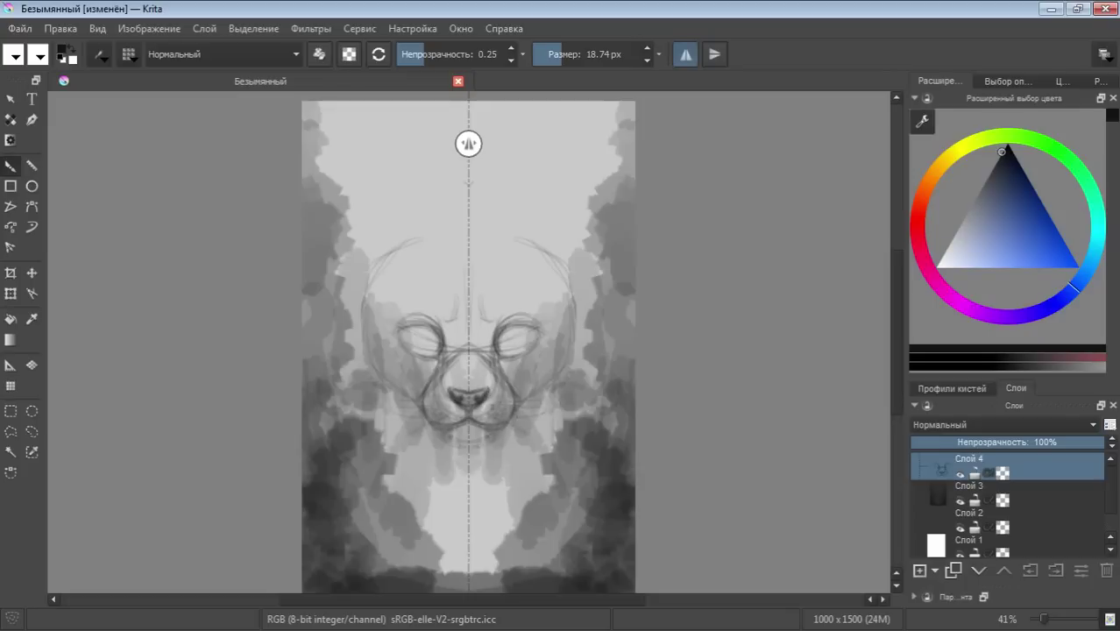
pyautogui.moveTo(518, 409); pyautogui.dragTo(547, 415)
# Outline the head top, lines rising toward the ears, and both cheek contours
pyautogui.moveTo(541, 274); pyautogui.dragTo(561, 274)
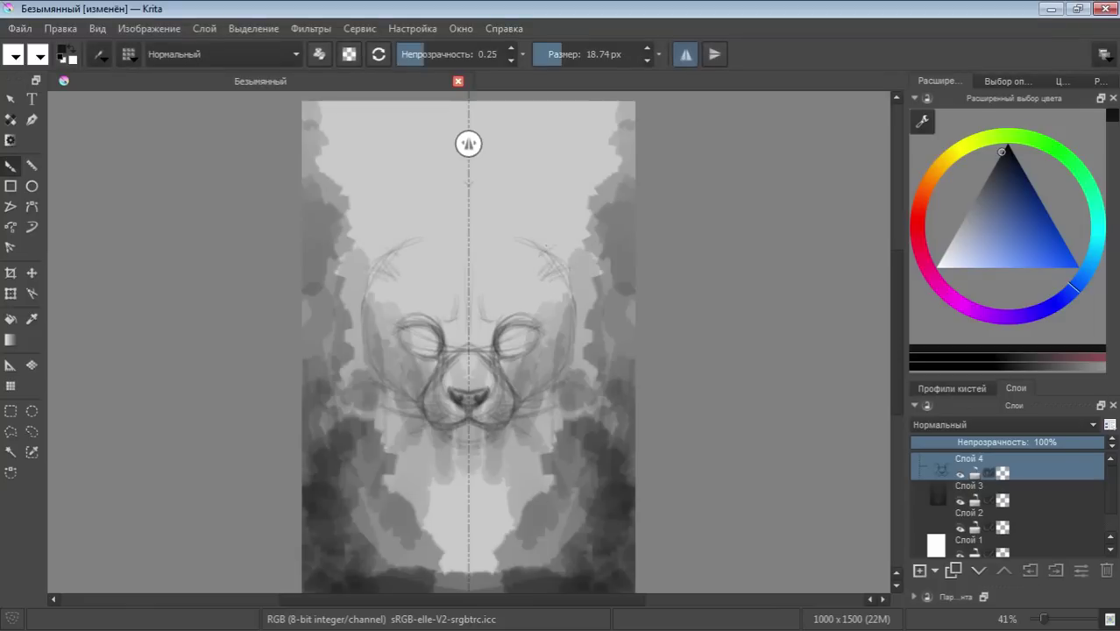
pyautogui.moveTo(533, 251); pyautogui.dragTo(499, 225)
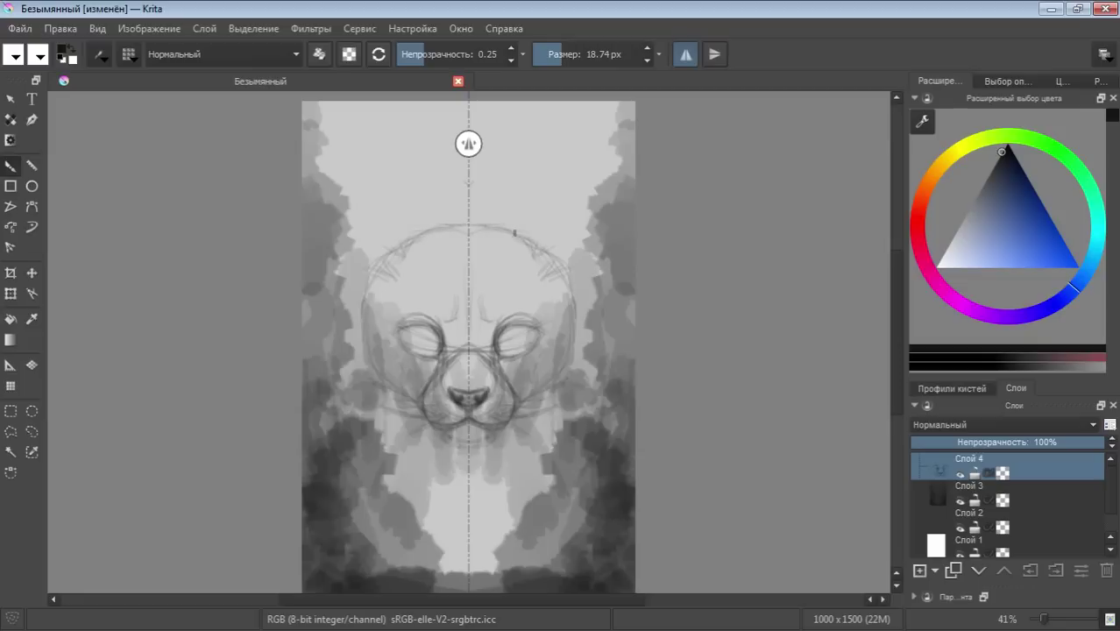
pyautogui.moveTo(512, 236)
pyautogui.mouseDown()
pyautogui.moveTo(543, 235)
pyautogui.moveTo(587, 201)
pyautogui.moveTo(565, 217)
pyautogui.moveTo(594, 255)
pyautogui.moveTo(591, 223)
pyautogui.mouseUp()
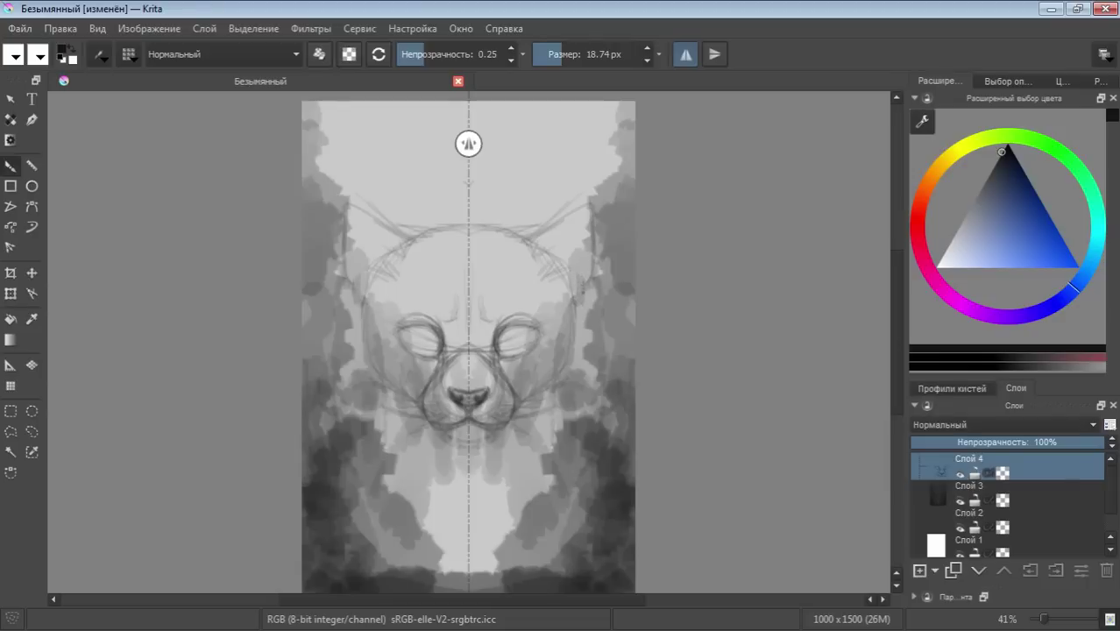
pyautogui.moveTo(585, 282)
pyautogui.mouseDown()
pyautogui.moveTo(580, 306)
pyautogui.moveTo(587, 242)
pyautogui.mouseUp()
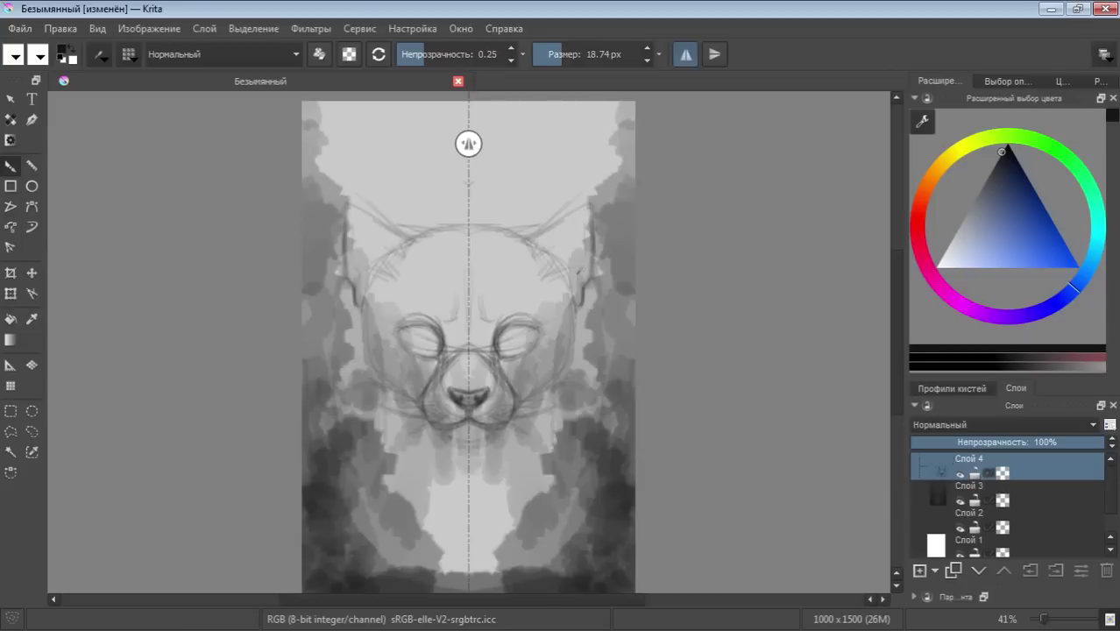
pyautogui.moveTo(574, 272)
pyautogui.mouseDown()
pyautogui.moveTo(574, 289)
pyautogui.moveTo(585, 281)
pyautogui.moveTo(575, 296)
pyautogui.mouseUp()
# Sketch both pointed ears with inner lines, the cheeks below them, and refine the eye outlines
pyautogui.moveTo(578, 207)
pyautogui.mouseDown()
pyautogui.moveTo(538, 243)
pyautogui.moveTo(570, 211)
pyautogui.mouseUp()
pyautogui.moveTo(592, 203)
pyautogui.mouseDown()
pyautogui.moveTo(594, 224)
pyautogui.moveTo(545, 259)
pyautogui.mouseUp()
pyautogui.moveTo(581, 226); pyautogui.dragTo(560, 230)
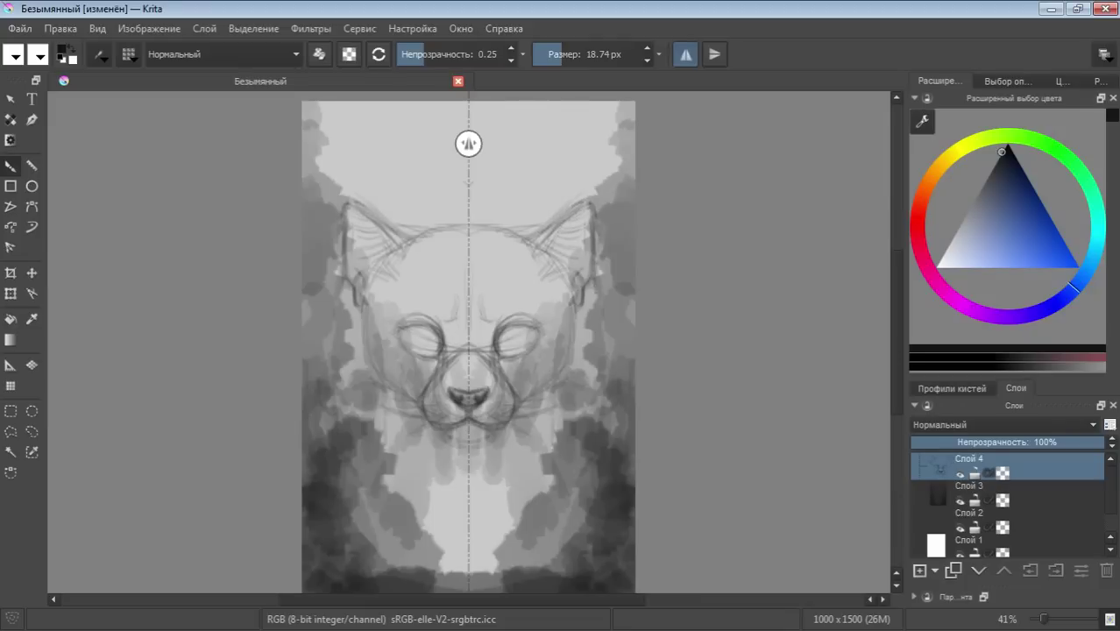
pyautogui.moveTo(587, 275); pyautogui.dragTo(575, 333)
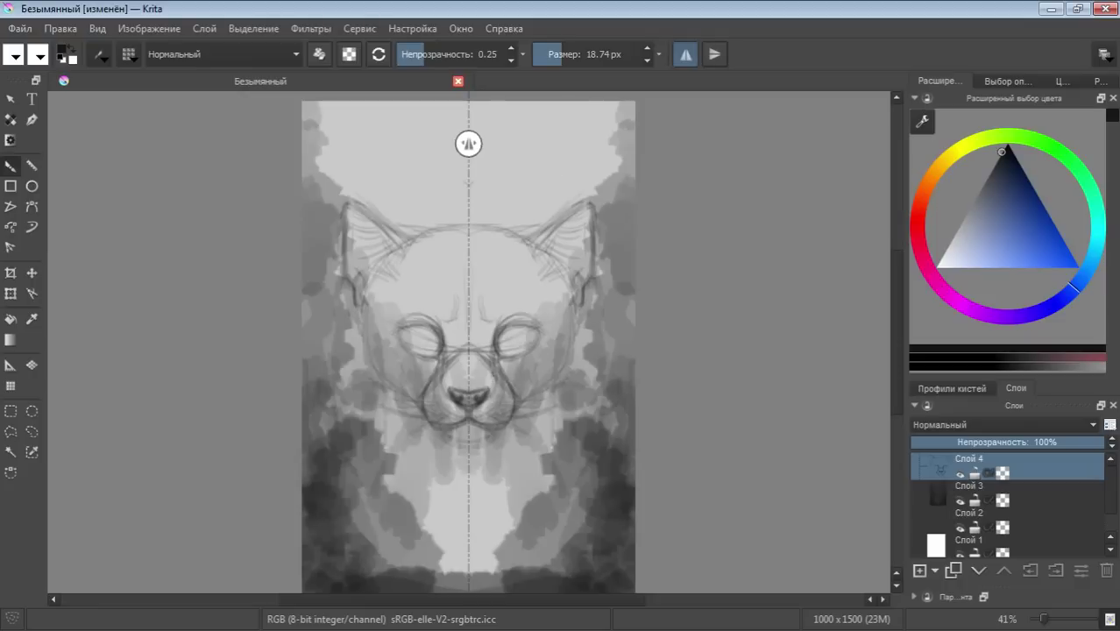
pyautogui.moveTo(510, 324)
pyautogui.mouseDown()
pyautogui.moveTo(496, 363)
pyautogui.moveTo(515, 334)
pyautogui.moveTo(520, 352)
pyautogui.moveTo(547, 333)
pyautogui.mouseUp()
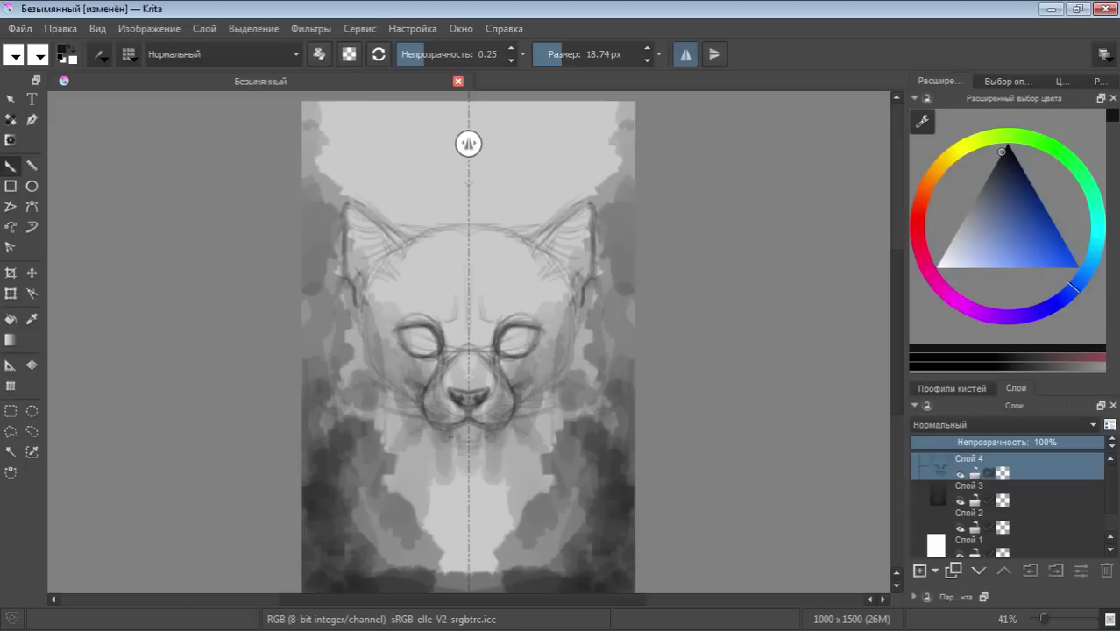
# Draw the chin line, marks around the mouth, cheek fur and strokes along the ear bases
pyautogui.moveTo(442, 438); pyautogui.dragTo(480, 440)
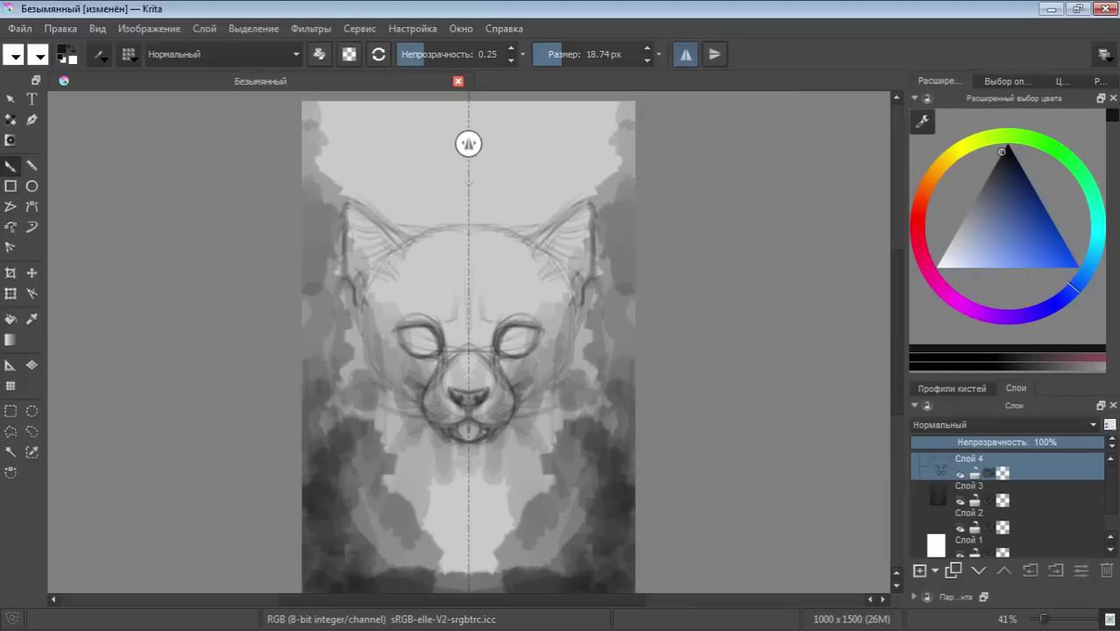
pyautogui.moveTo(433, 420)
pyautogui.mouseDown()
pyautogui.moveTo(456, 419)
pyautogui.moveTo(452, 453)
pyautogui.moveTo(464, 457)
pyautogui.moveTo(446, 449)
pyautogui.moveTo(531, 406)
pyautogui.moveTo(510, 418)
pyautogui.moveTo(552, 415)
pyautogui.moveTo(592, 327)
pyautogui.mouseUp()
pyautogui.moveTo(580, 371); pyautogui.dragTo(592, 354)
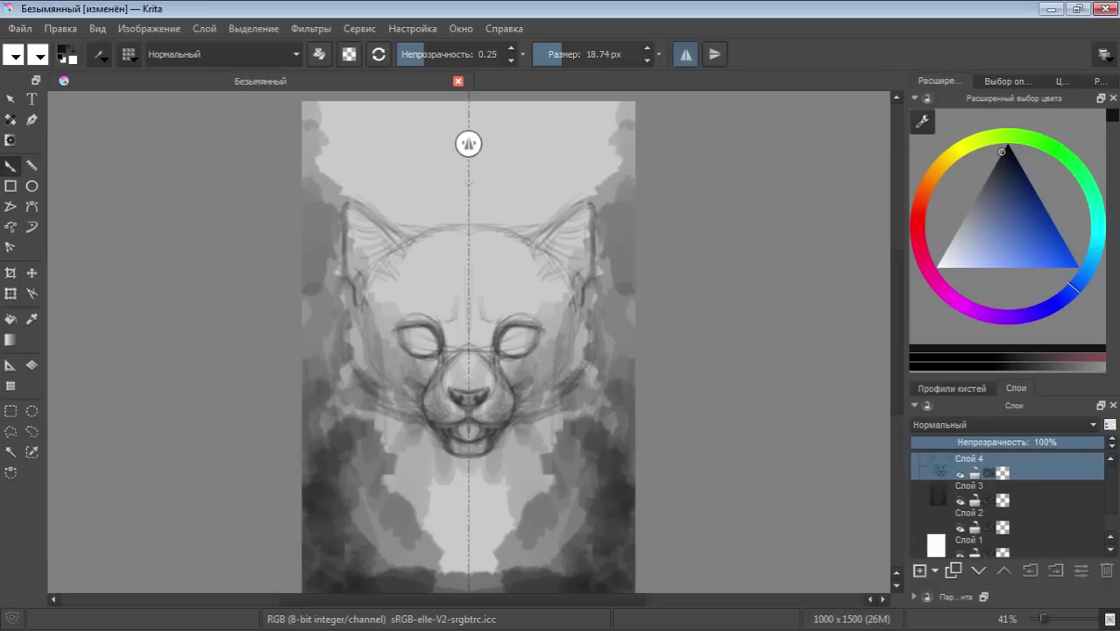
pyautogui.moveTo(557, 312)
pyautogui.mouseDown()
pyautogui.moveTo(596, 343)
pyautogui.moveTo(582, 389)
pyautogui.moveTo(585, 318)
pyautogui.moveTo(599, 342)
pyautogui.moveTo(587, 356)
pyautogui.moveTo(587, 400)
pyautogui.mouseUp()
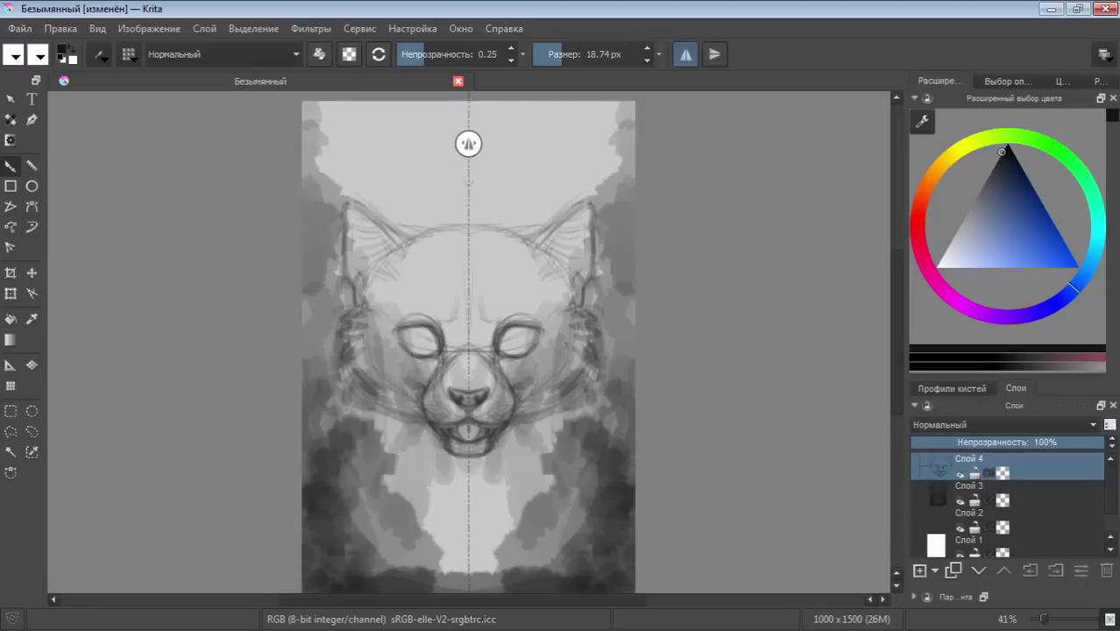
pyautogui.moveTo(510, 245)
pyautogui.mouseDown()
pyautogui.moveTo(589, 207)
pyautogui.moveTo(534, 230)
pyautogui.mouseUp()
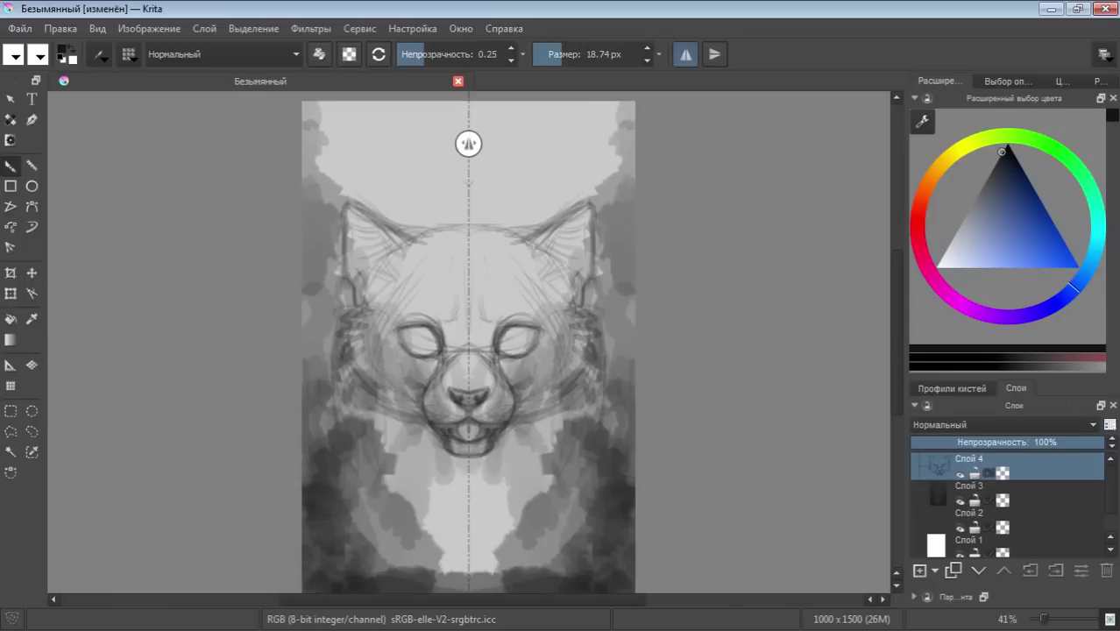
# Sketch neck lines below the chin, jaw lines on both sides, and darken the upper eyelids
pyautogui.moveTo(577, 442); pyautogui.dragTo(576, 474)
pyautogui.moveTo(549, 407); pyautogui.dragTo(536, 489)
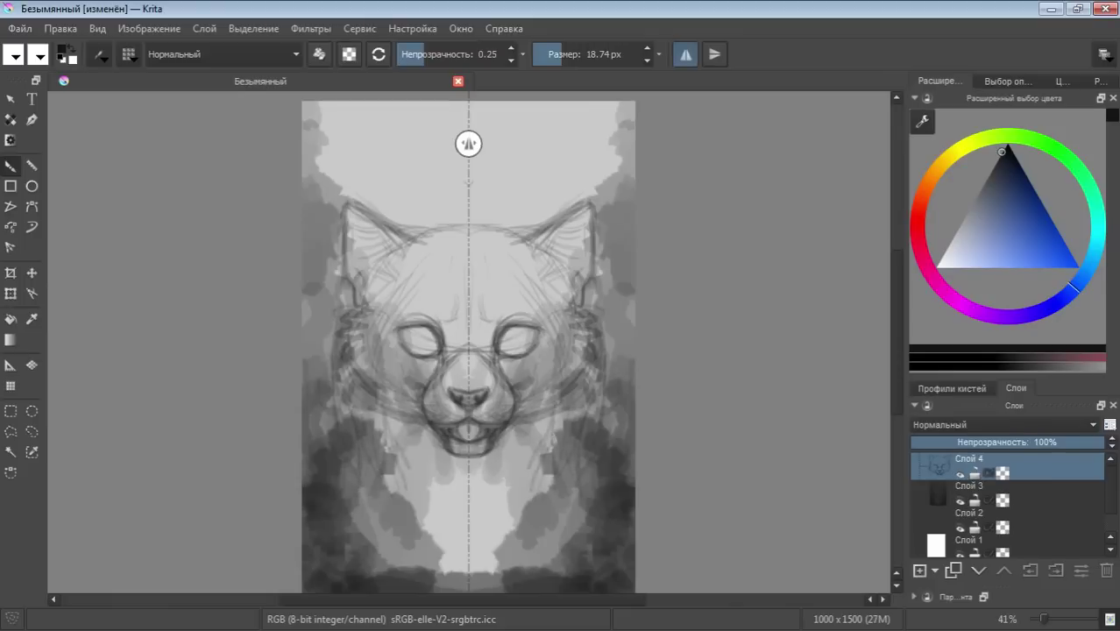
pyautogui.moveTo(552, 412); pyautogui.dragTo(508, 433)
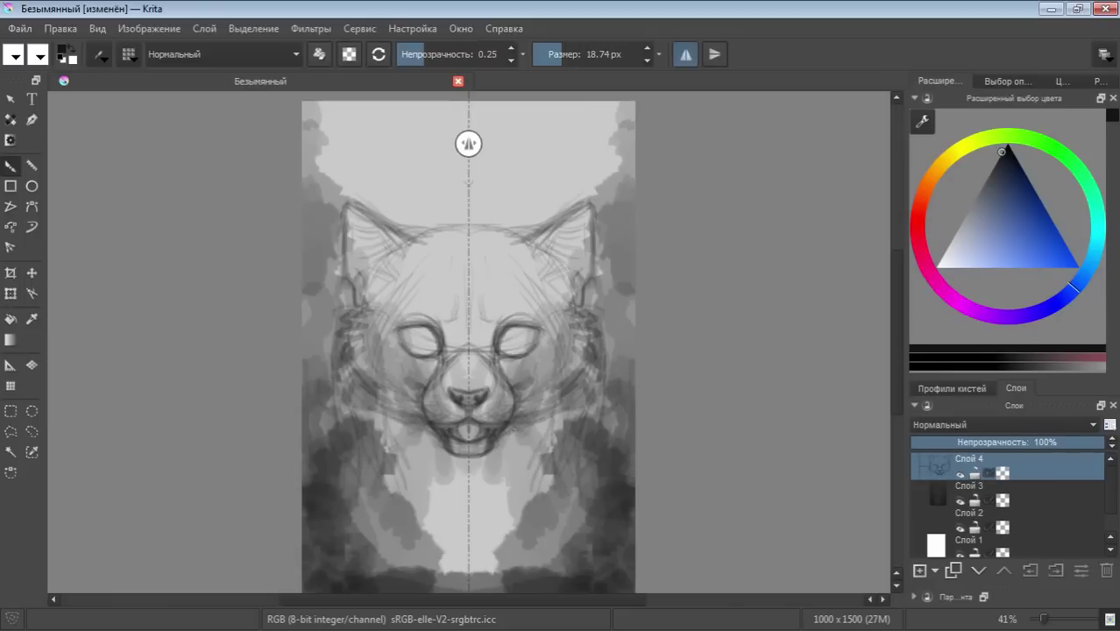
pyautogui.moveTo(513, 326)
pyautogui.mouseDown()
pyautogui.moveTo(532, 322)
pyautogui.moveTo(511, 350)
pyautogui.moveTo(529, 348)
pyautogui.moveTo(503, 340)
pyautogui.moveTo(531, 343)
pyautogui.moveTo(522, 324)
pyautogui.moveTo(517, 352)
pyautogui.moveTo(527, 352)
pyautogui.moveTo(520, 342)
pyautogui.mouseUp()
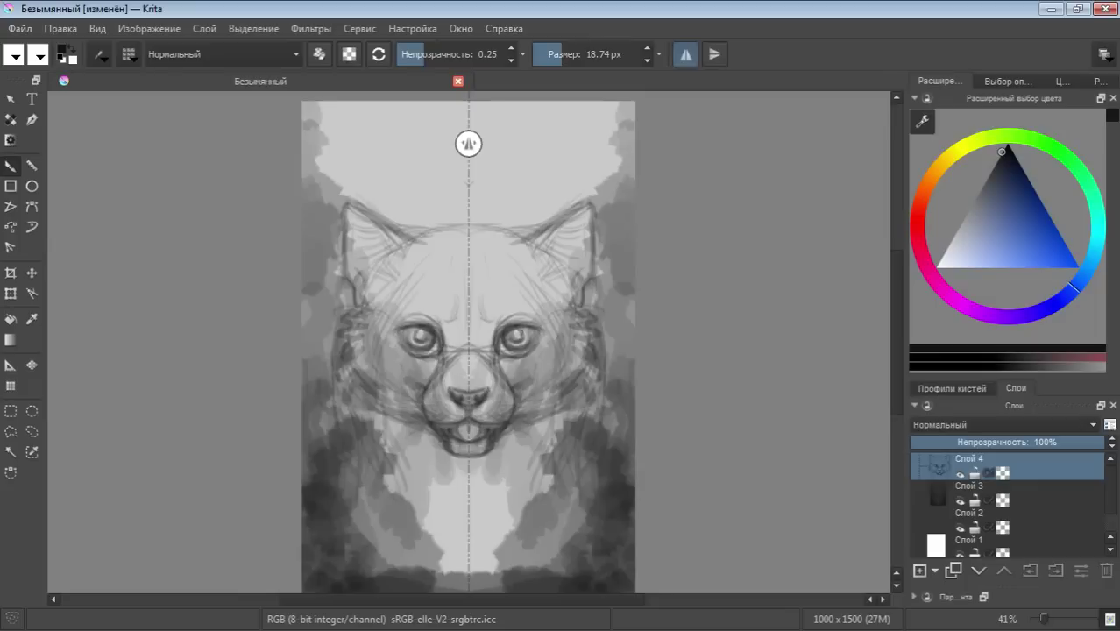
# Add eye highlights, lower lid edges, under-eye strokes, outer corners and faint lines above
pyautogui.moveTo(520, 325); pyautogui.dragTo(524, 333)
pyautogui.moveTo(515, 337); pyautogui.dragTo(529, 339)
pyautogui.moveTo(524, 329); pyautogui.dragTo(528, 340)
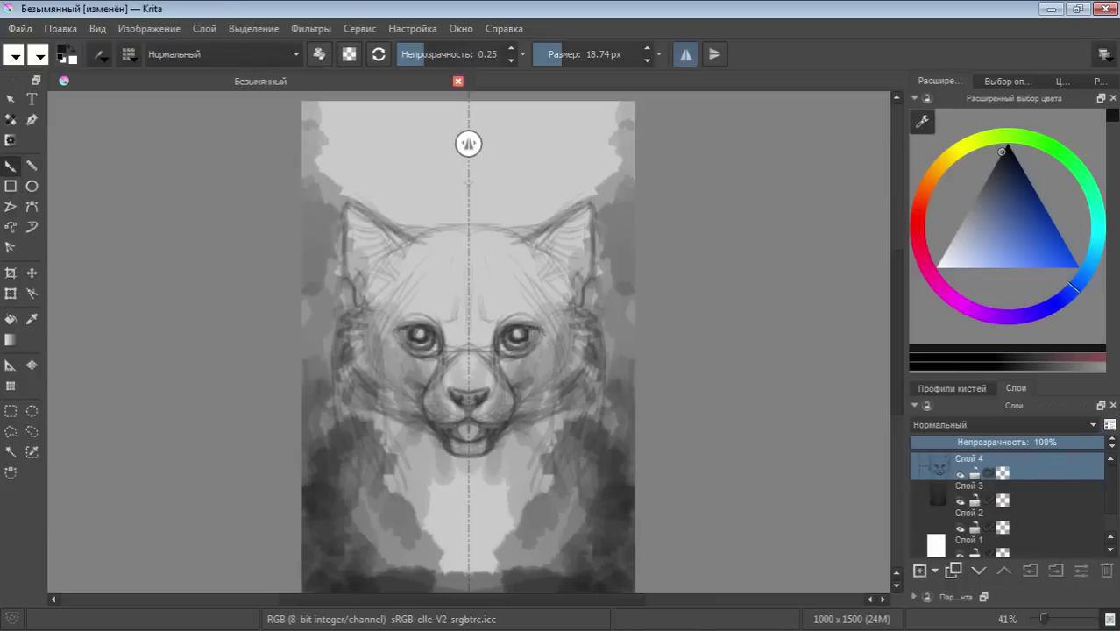
pyautogui.moveTo(532, 331); pyautogui.dragTo(533, 343)
pyautogui.moveTo(513, 303)
pyautogui.mouseDown()
pyautogui.moveTo(541, 315)
pyautogui.moveTo(545, 300)
pyautogui.moveTo(489, 331)
pyautogui.moveTo(487, 317)
pyautogui.moveTo(550, 306)
pyautogui.mouseUp()
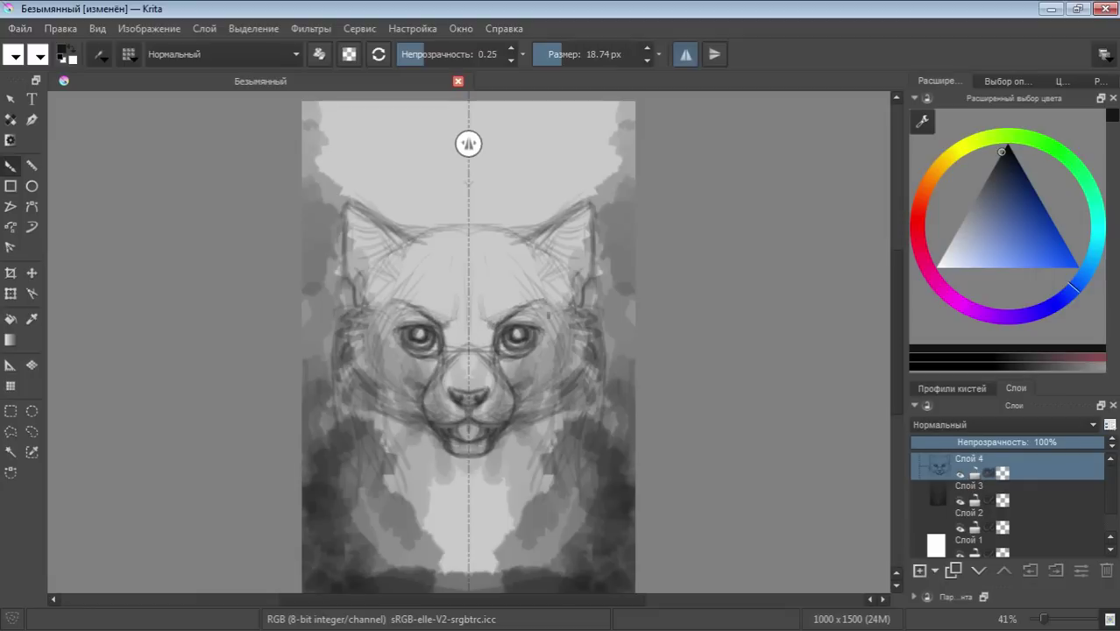
# Undo stray strokes, erase the faint lines above the eyes, and draw clean mirrored eyebrow arcs
pyautogui.hotkey('ctrl', 'z')
pyautogui.hotkey('ctrl', 'z')
pyautogui.hotkey('ctrl', 'z')
pyautogui.press('e')
pyautogui.moveTo(523, 299)
pyautogui.mouseDown()
pyautogui.moveTo(503, 316)
pyautogui.moveTo(482, 311)
pyautogui.moveTo(529, 287)
pyautogui.moveTo(540, 306)
pyautogui.mouseUp()
pyautogui.press('e')
pyautogui.moveTo(491, 294); pyautogui.dragTo(527, 286)
pyautogui.moveTo(555, 414)
pyautogui.mouseDown()
pyautogui.moveTo(552, 447)
pyautogui.moveTo(565, 454)
pyautogui.moveTo(548, 466)
pyautogui.moveTo(531, 519)
pyautogui.moveTo(506, 527)
pyautogui.moveTo(492, 566)
pyautogui.moveTo(550, 440)
pyautogui.moveTo(536, 461)
pyautogui.mouseUp()
# Enlarge the brush to 26.16 px, add chest and cheek fur and dark inner-ear strokes, then save
pyautogui.click(561, 54)
pyautogui.moveTo(567, 454)
pyautogui.mouseDown()
pyautogui.moveTo(547, 482)
pyautogui.moveTo(567, 496)
pyautogui.moveTo(556, 504)
pyautogui.mouseUp()
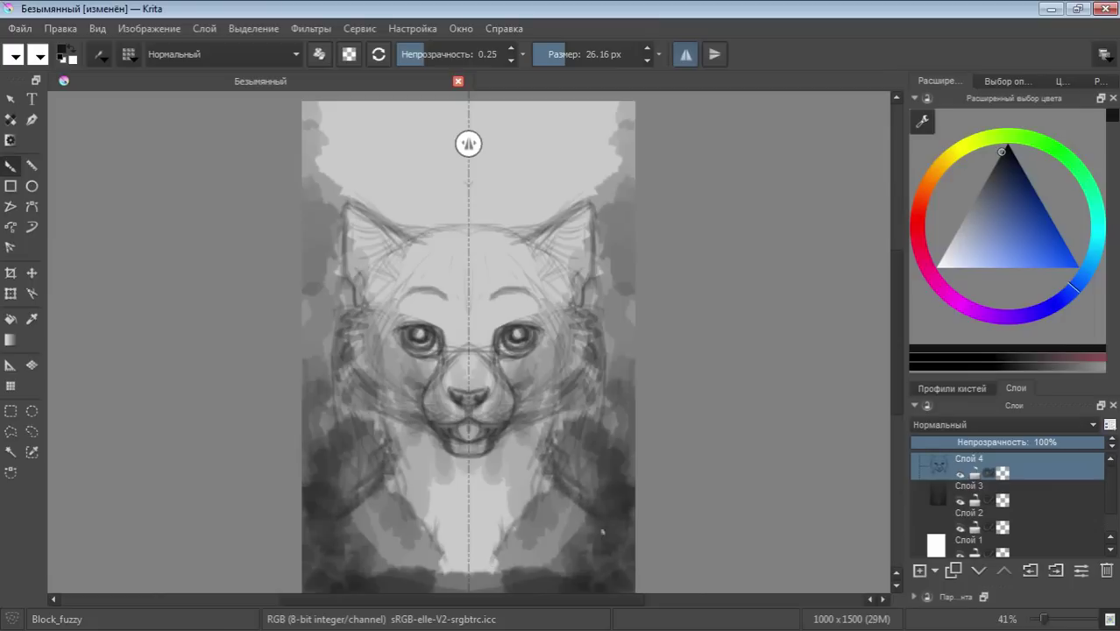
pyautogui.moveTo(542, 250); pyautogui.dragTo(549, 235)
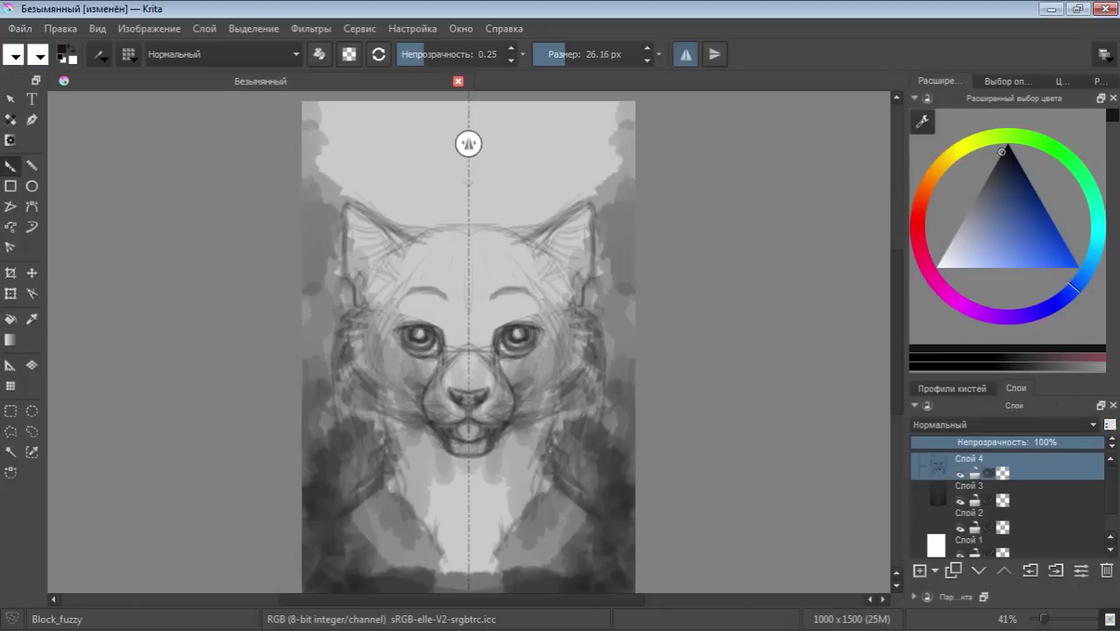
pyautogui.hotkey('ctrl', 's')
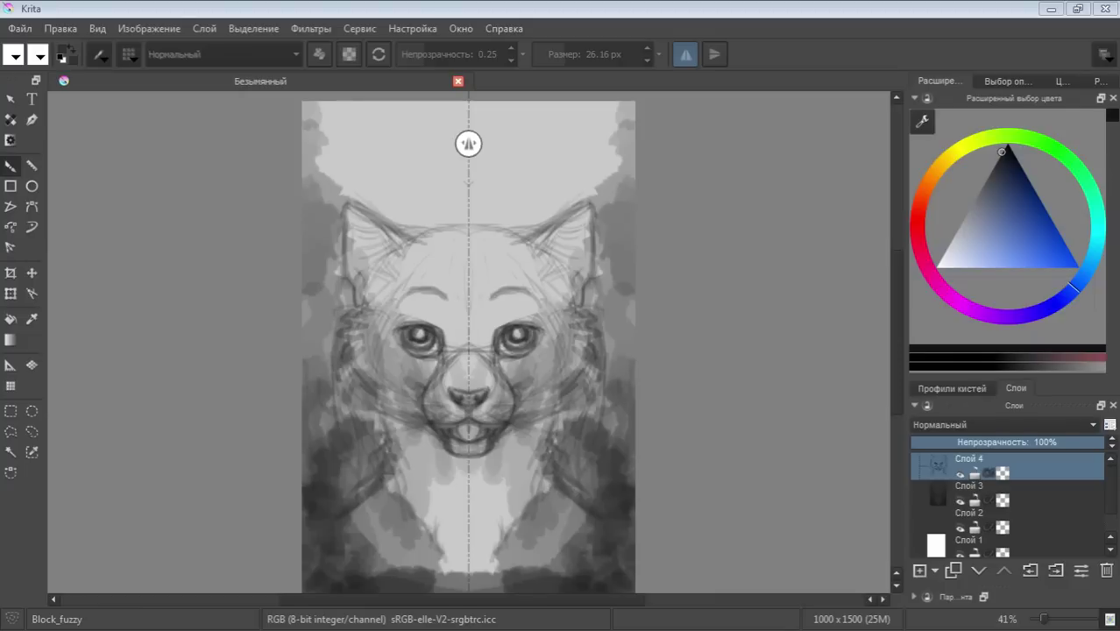
pyautogui.click(565, 346)
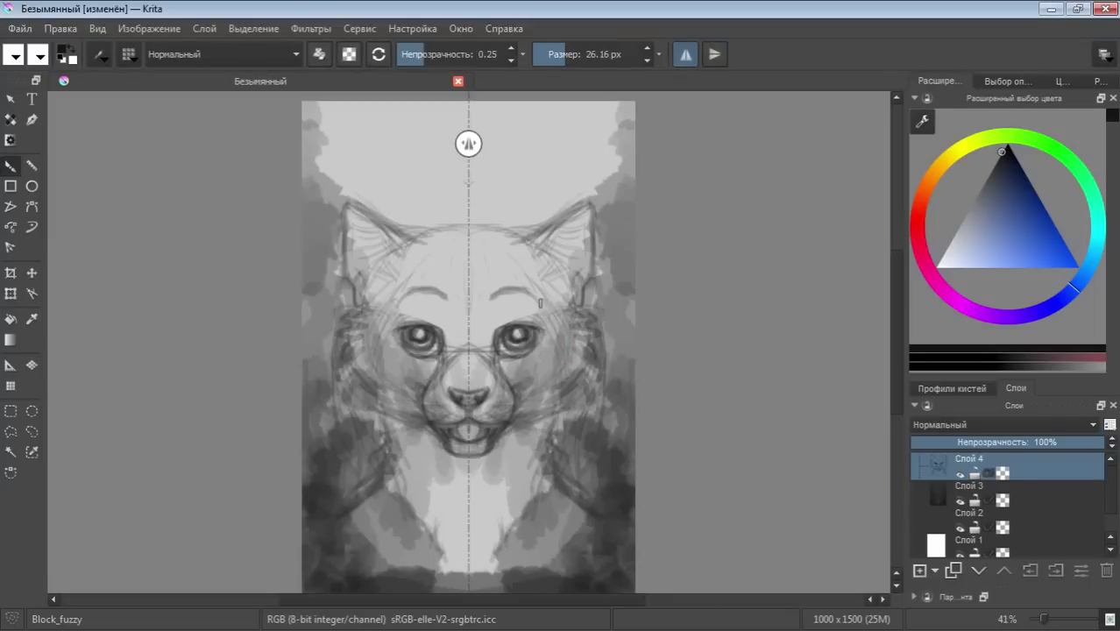
pyautogui.hotkey('alt', 'Tab')
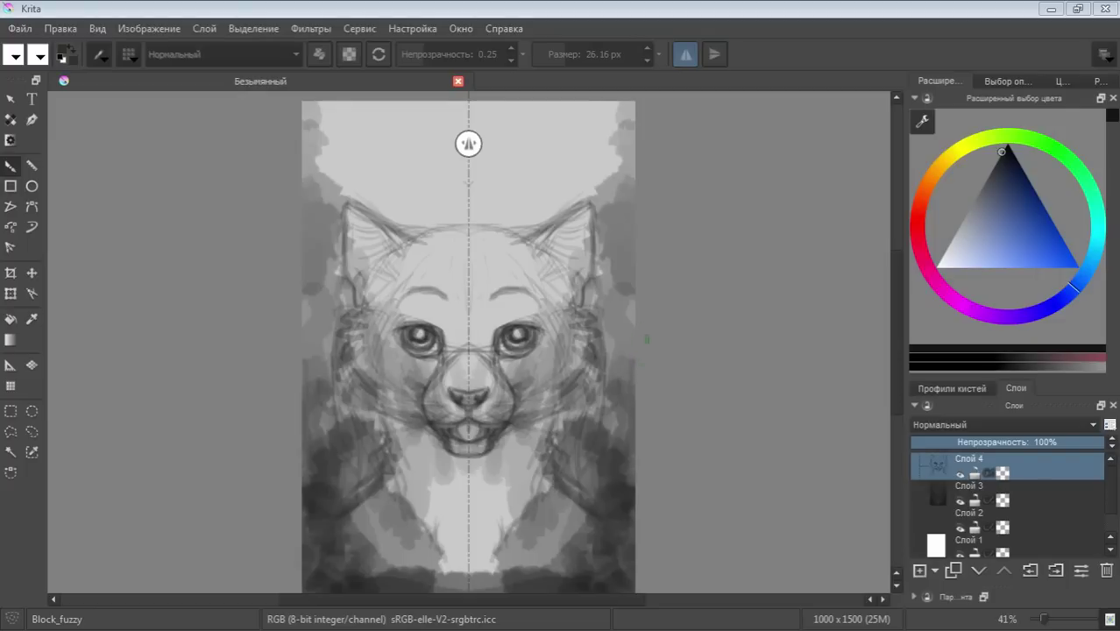
# Sketch more strokes around the eyes and fur down the cheeks and jaw, then save
pyautogui.moveTo(536, 282); pyautogui.dragTo(529, 303)
pyautogui.moveTo(543, 263)
pyautogui.mouseDown()
pyautogui.moveTo(552, 317)
pyautogui.moveTo(548, 305)
pyautogui.moveTo(575, 350)
pyautogui.moveTo(578, 309)
pyautogui.moveTo(589, 317)
pyautogui.moveTo(545, 263)
pyautogui.moveTo(596, 351)
pyautogui.mouseUp()
pyautogui.moveTo(599, 389); pyautogui.dragTo(604, 436)
pyautogui.moveTo(568, 322); pyautogui.dragTo(580, 424)
pyautogui.moveTo(575, 382)
pyautogui.mouseDown()
pyautogui.moveTo(571, 420)
pyautogui.moveTo(587, 429)
pyautogui.moveTo(590, 351)
pyautogui.mouseUp()
pyautogui.moveTo(592, 286)
pyautogui.mouseDown()
pyautogui.moveTo(608, 348)
pyautogui.moveTo(588, 282)
pyautogui.mouseUp()
pyautogui.moveTo(612, 382); pyautogui.dragTo(579, 492)
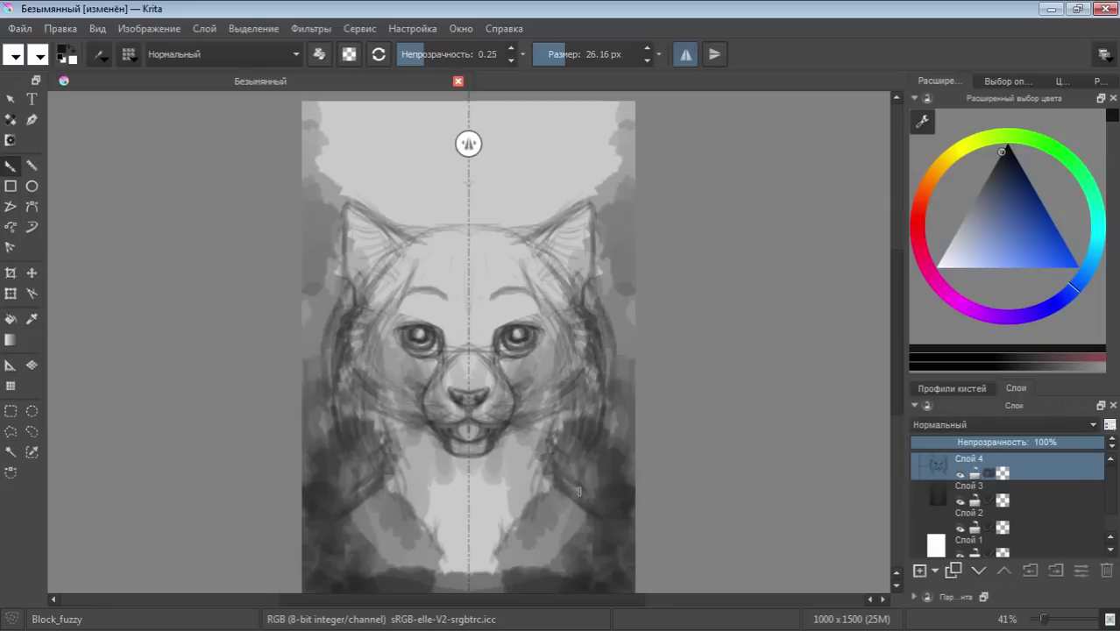
pyautogui.hotkey('ctrl', 's')
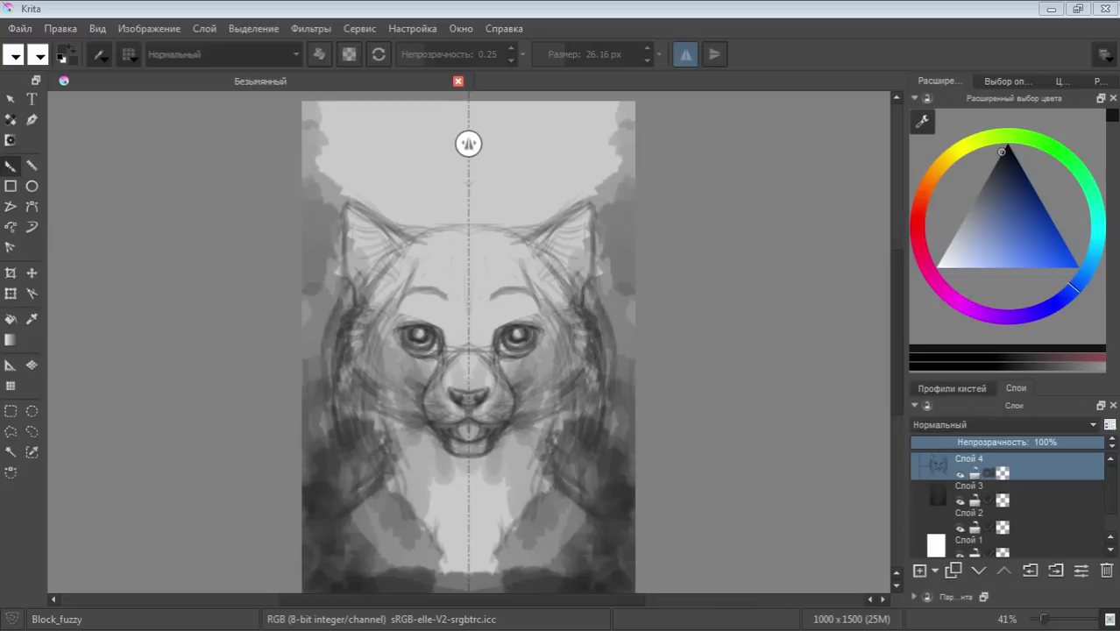
# Extend the ears into tall dark tufts with inner fur, plus short forehead strokes
pyautogui.moveTo(583, 200); pyautogui.dragTo(557, 222)
pyautogui.moveTo(589, 181)
pyautogui.mouseDown()
pyautogui.moveTo(567, 219)
pyautogui.moveTo(591, 189)
pyautogui.moveTo(578, 294)
pyautogui.moveTo(582, 282)
pyautogui.mouseUp()
pyautogui.moveTo(589, 279); pyautogui.dragTo(589, 271)
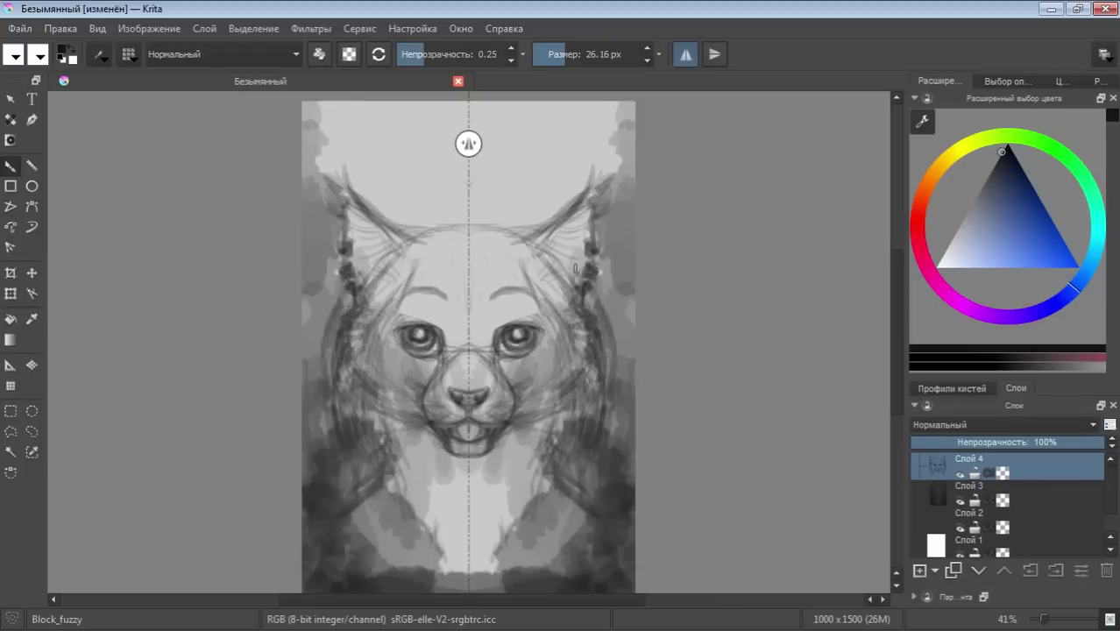
pyautogui.moveTo(552, 246)
pyautogui.mouseDown()
pyautogui.moveTo(537, 256)
pyautogui.moveTo(524, 247)
pyautogui.moveTo(529, 257)
pyautogui.moveTo(523, 249)
pyautogui.moveTo(531, 275)
pyautogui.moveTo(508, 293)
pyautogui.mouseUp()
pyautogui.moveTo(514, 254); pyautogui.dragTo(500, 282)
pyautogui.moveTo(491, 224)
pyautogui.mouseDown()
pyautogui.moveTo(473, 215)
pyautogui.moveTo(518, 214)
pyautogui.moveTo(503, 213)
pyautogui.moveTo(536, 237)
pyautogui.mouseUp()
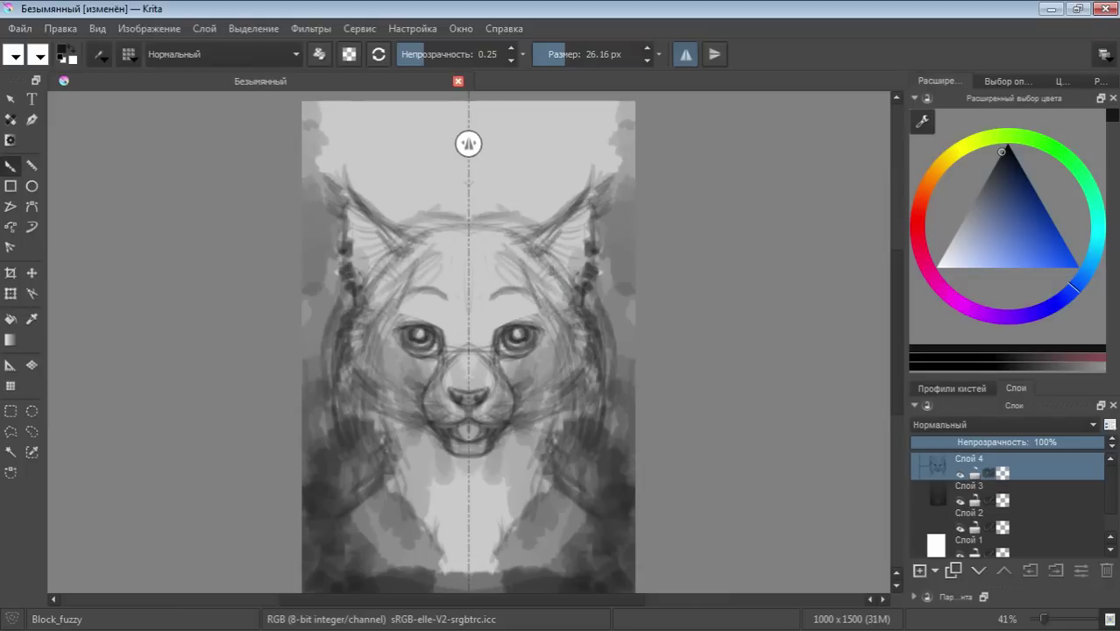
# Sketch long mirrored mane strands down the chest and both sides
pyautogui.moveTo(526, 460)
pyautogui.mouseDown()
pyautogui.moveTo(565, 512)
pyautogui.moveTo(583, 512)
pyautogui.moveTo(530, 464)
pyautogui.mouseUp()
pyautogui.moveTo(543, 518); pyautogui.dragTo(538, 468)
pyautogui.moveTo(509, 570); pyautogui.dragTo(539, 478)
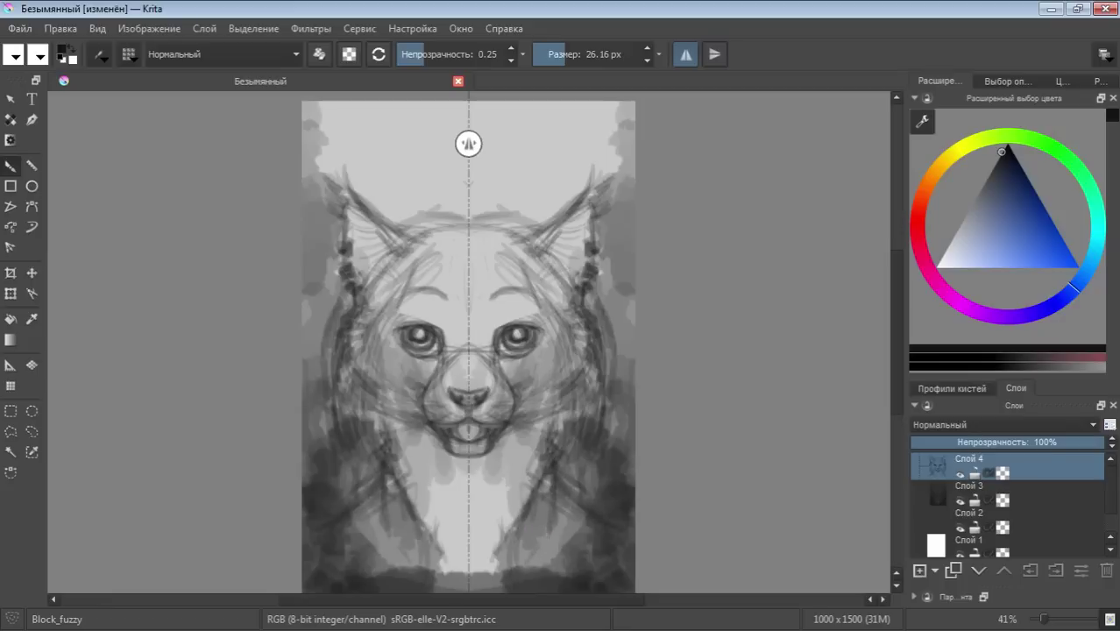
pyautogui.moveTo(560, 544); pyautogui.dragTo(531, 518)
pyautogui.moveTo(530, 569)
pyautogui.mouseDown()
pyautogui.moveTo(543, 464)
pyautogui.moveTo(570, 508)
pyautogui.moveTo(583, 473)
pyautogui.moveTo(543, 501)
pyautogui.mouseUp()
pyautogui.moveTo(578, 480); pyautogui.dragTo(586, 460)
pyautogui.moveTo(606, 399); pyautogui.dragTo(601, 499)
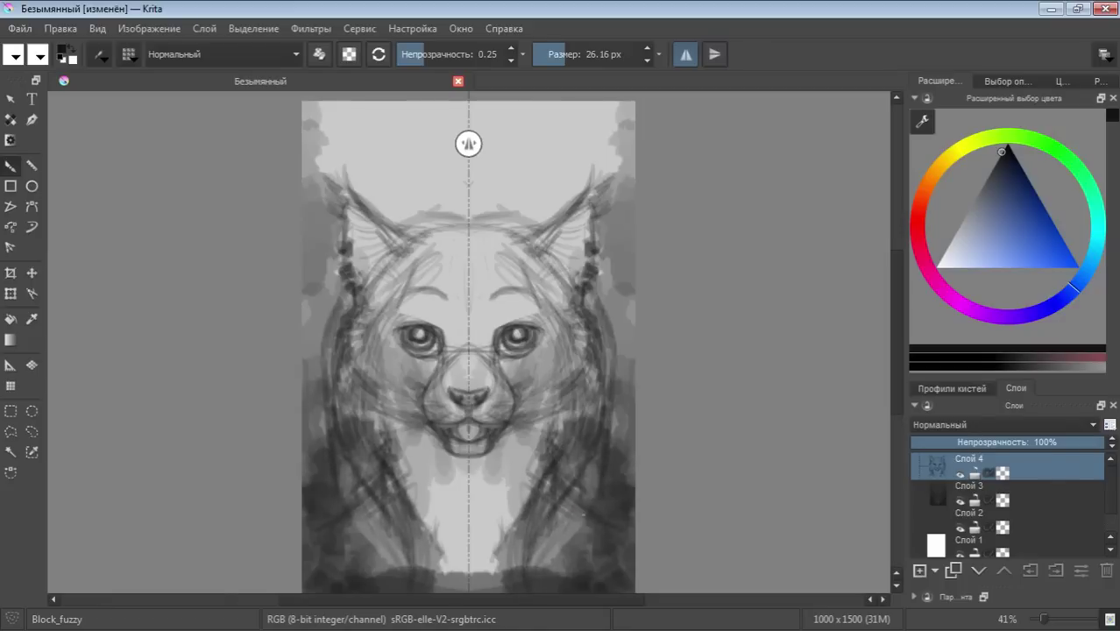
pyautogui.moveTo(552, 526)
pyautogui.mouseDown()
pyautogui.moveTo(576, 510)
pyautogui.moveTo(528, 569)
pyautogui.mouseUp()
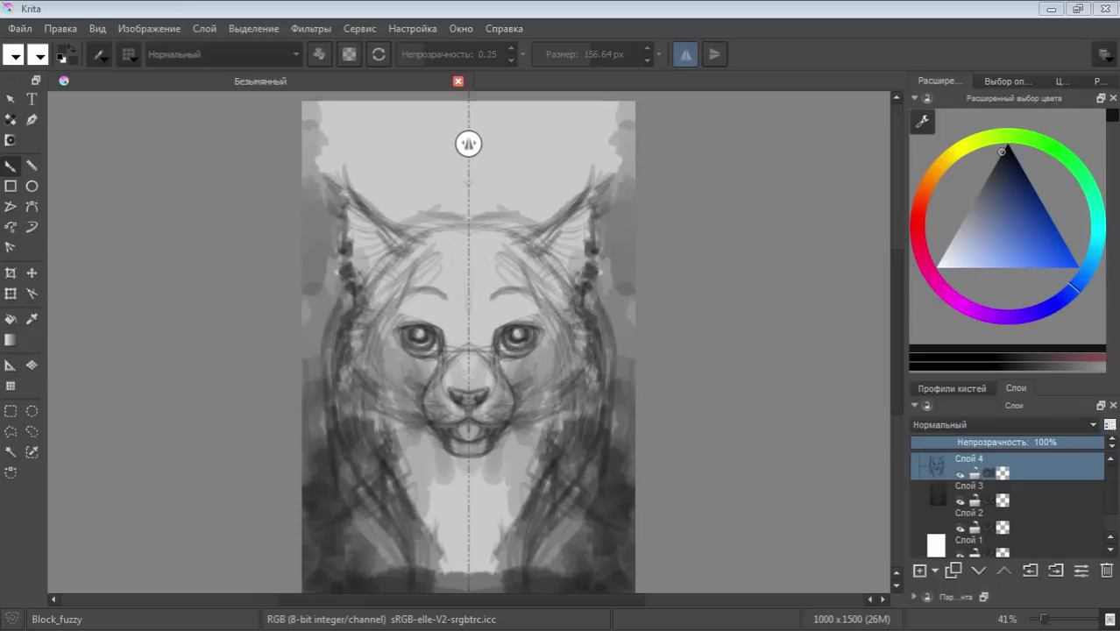
# Paint broad grey tone over the forehead, cheeks, muzzle and lower chest with a 156.64 px brush
pyautogui.moveTo(511, 315)
pyautogui.mouseDown()
pyautogui.moveTo(491, 254)
pyautogui.moveTo(490, 289)
pyautogui.moveTo(534, 311)
pyautogui.moveTo(547, 407)
pyautogui.mouseUp()
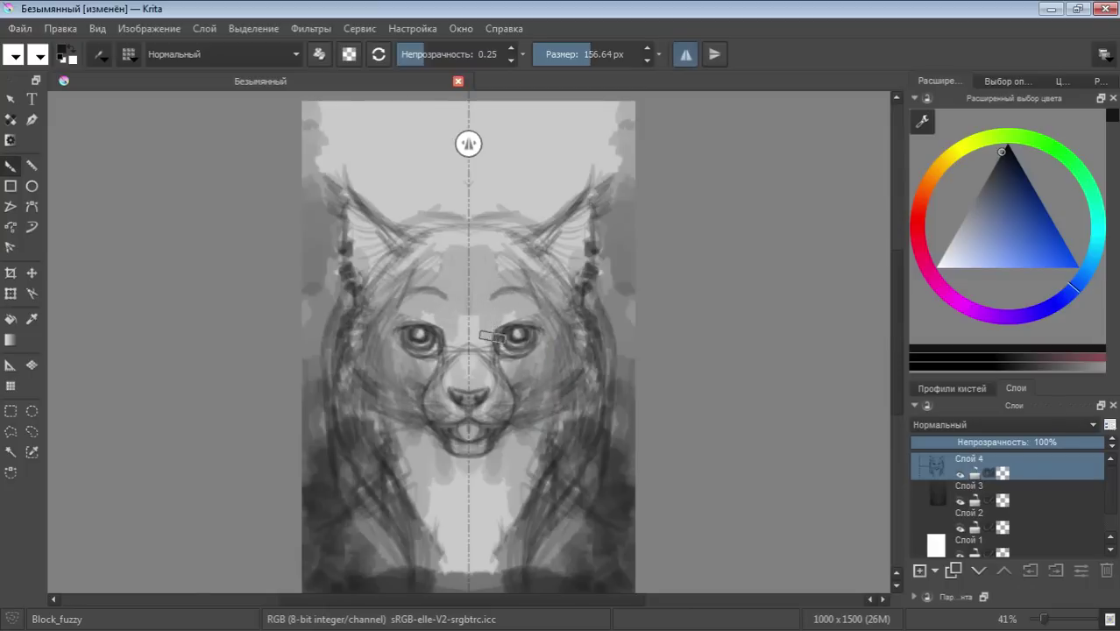
pyautogui.moveTo(485, 314)
pyautogui.mouseDown()
pyautogui.moveTo(517, 324)
pyautogui.moveTo(508, 394)
pyautogui.moveTo(465, 351)
pyautogui.moveTo(461, 386)
pyautogui.moveTo(409, 368)
pyautogui.mouseUp()
pyautogui.moveTo(456, 429); pyautogui.dragTo(464, 460)
pyautogui.moveTo(399, 338)
pyautogui.mouseDown()
pyautogui.moveTo(396, 434)
pyautogui.moveTo(417, 548)
pyautogui.moveTo(376, 578)
pyautogui.mouseUp()
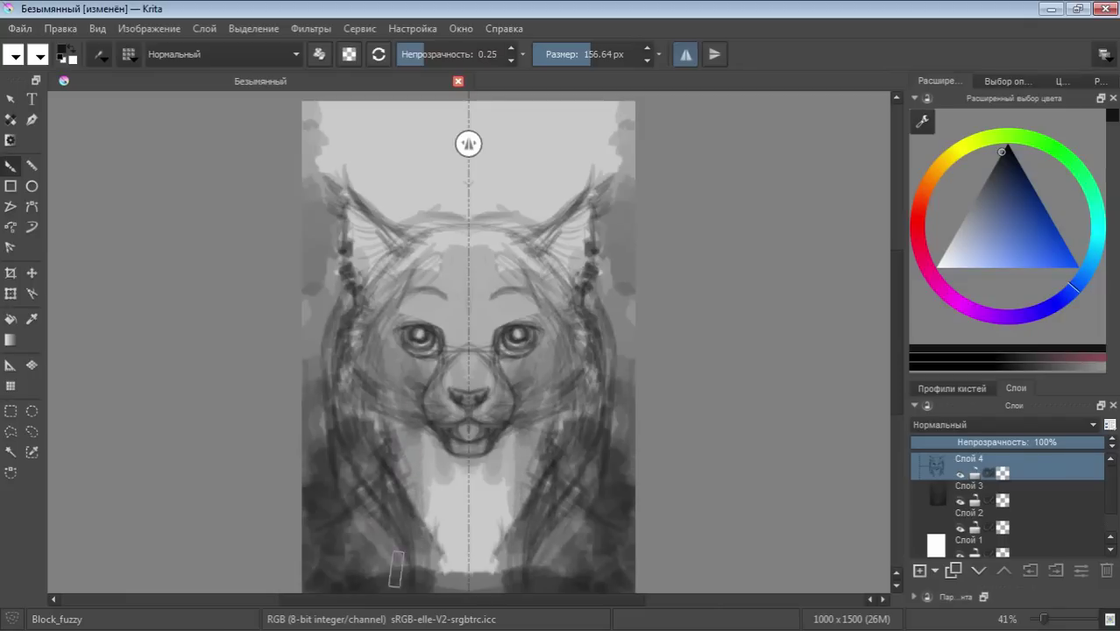
pyautogui.moveTo(359, 530); pyautogui.dragTo(314, 568)
# Lightly shade both cheeks below the eyes and darken the brows
pyautogui.moveTo(526, 412); pyautogui.dragTo(531, 491)
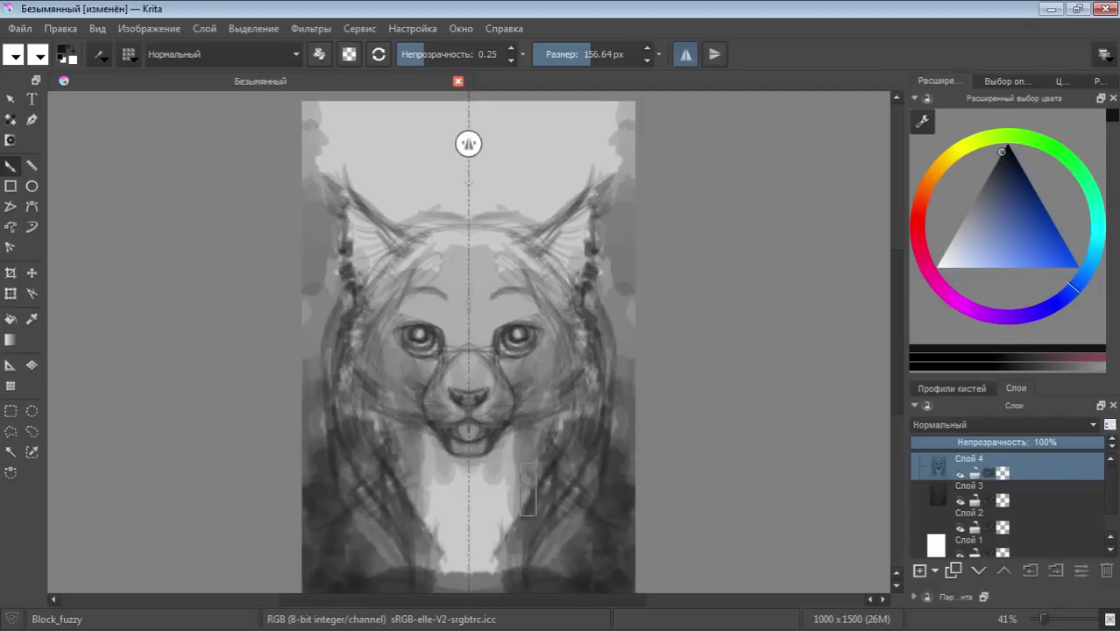
pyautogui.moveTo(532, 430)
pyautogui.mouseDown()
pyautogui.moveTo(565, 377)
pyautogui.moveTo(534, 385)
pyautogui.moveTo(530, 403)
pyautogui.moveTo(477, 296)
pyautogui.moveTo(521, 297)
pyautogui.moveTo(484, 276)
pyautogui.mouseUp()
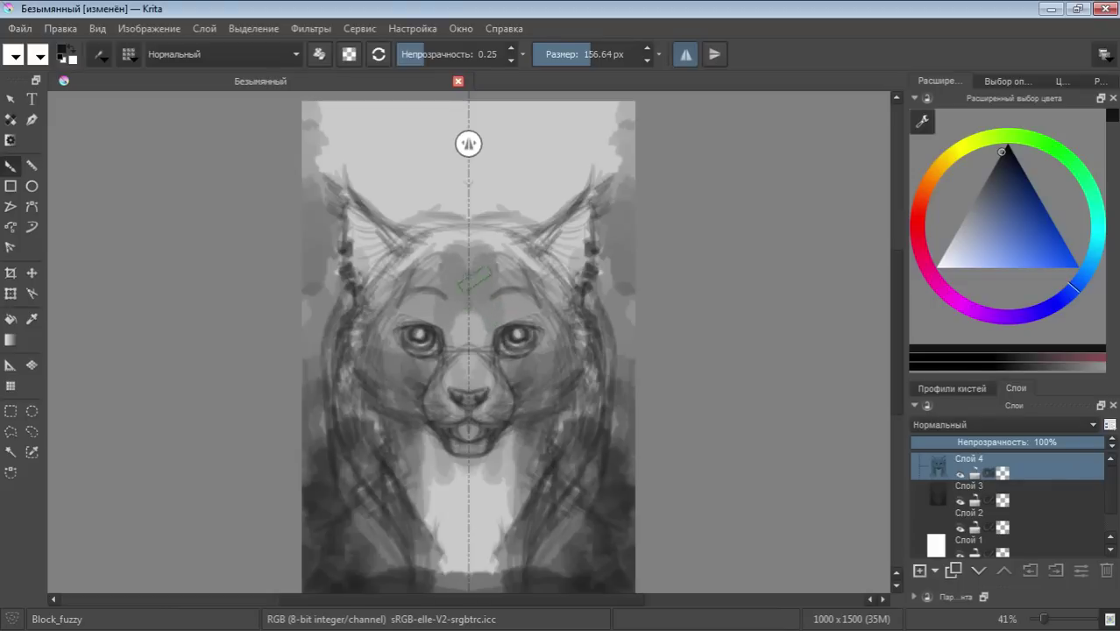
pyautogui.moveTo(510, 302); pyautogui.dragTo(515, 320)
pyautogui.moveTo(517, 259); pyautogui.dragTo(473, 250)
pyautogui.moveTo(525, 285)
pyautogui.mouseDown()
pyautogui.moveTo(548, 382)
pyautogui.moveTo(521, 371)
pyautogui.moveTo(548, 545)
pyautogui.moveTo(570, 520)
pyautogui.moveTo(552, 552)
pyautogui.moveTo(530, 477)
pyautogui.moveTo(540, 430)
pyautogui.moveTo(563, 469)
pyautogui.moveTo(587, 368)
pyautogui.moveTo(511, 235)
pyautogui.mouseUp()
# Add Слой 5 above Слой 3 and darken the mane with dark grey to narrow the chest
pyautogui.click(1016, 496)
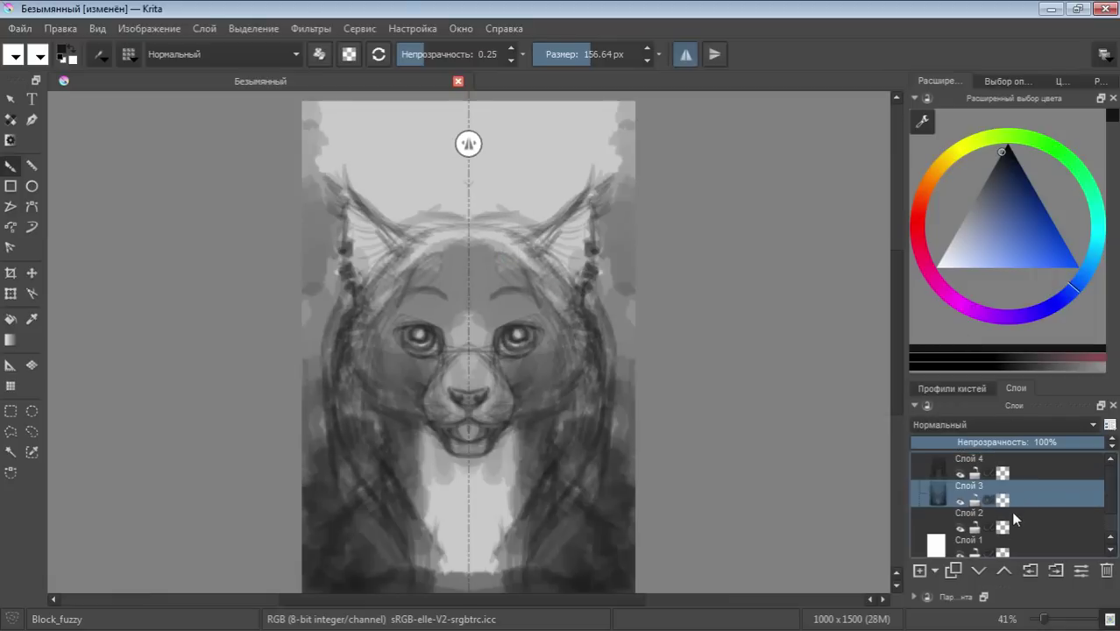
pyautogui.click(918, 570)
pyautogui.click(985, 179)
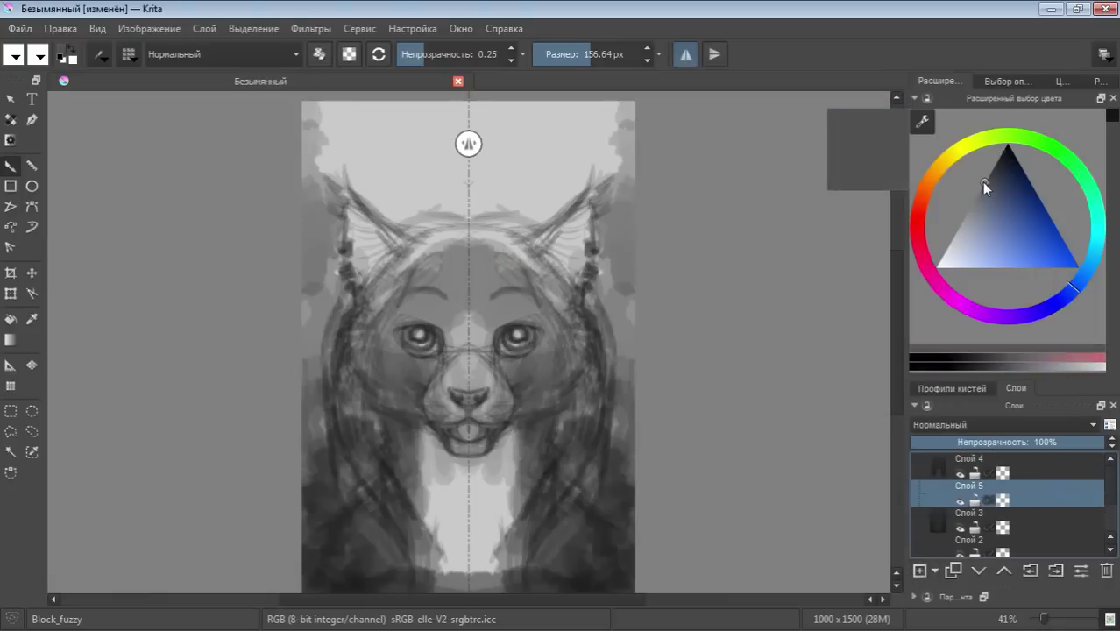
pyautogui.moveTo(517, 451); pyautogui.dragTo(504, 561)
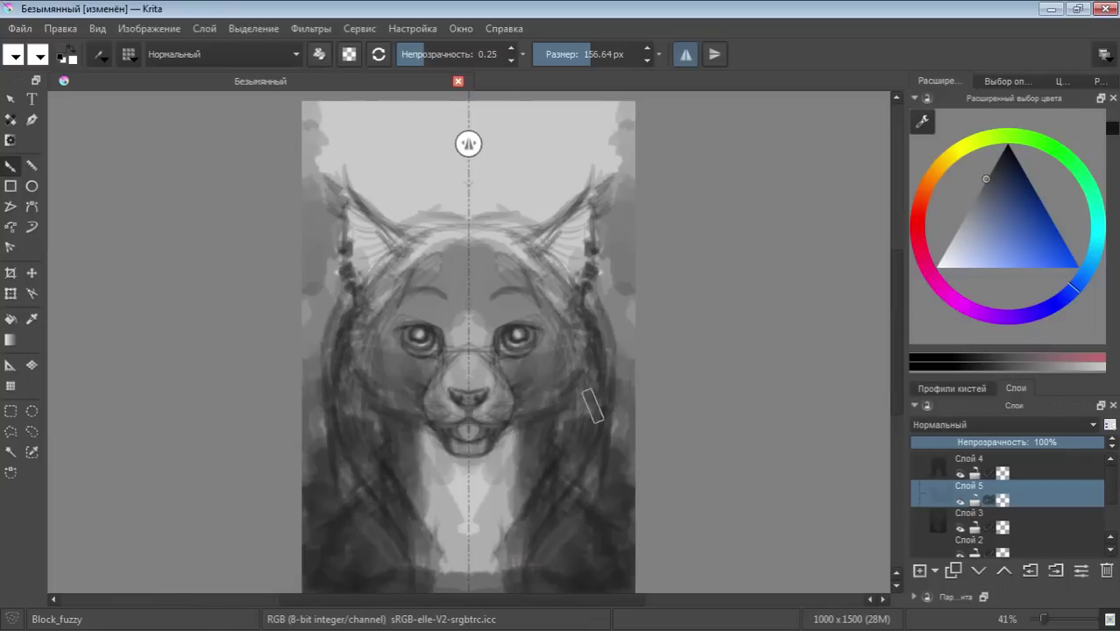
# With a near-white colour and 262.91 px brush, lighten the muzzle, chest and lower body
pyautogui.click(950, 242)
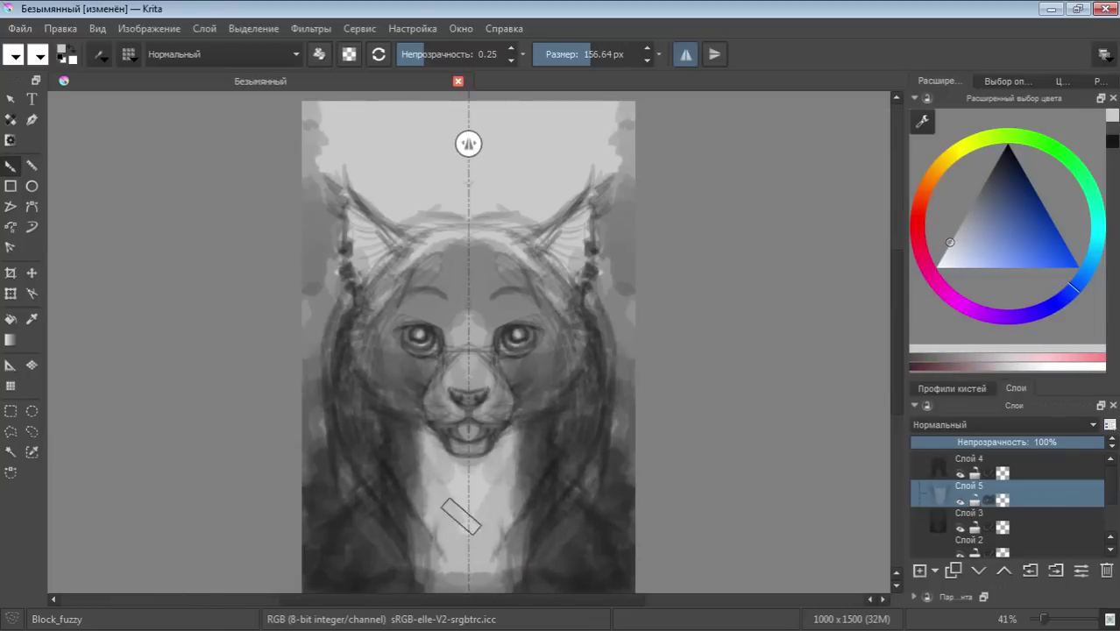
pyautogui.click(938, 259)
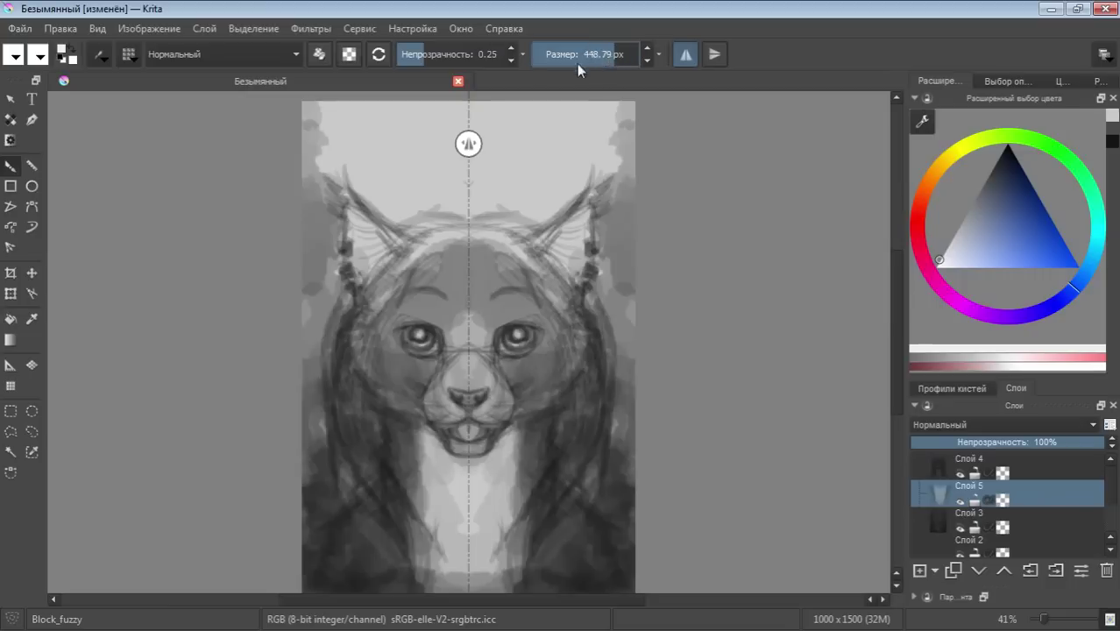
pyautogui.click(604, 54)
pyautogui.click(437, 54)
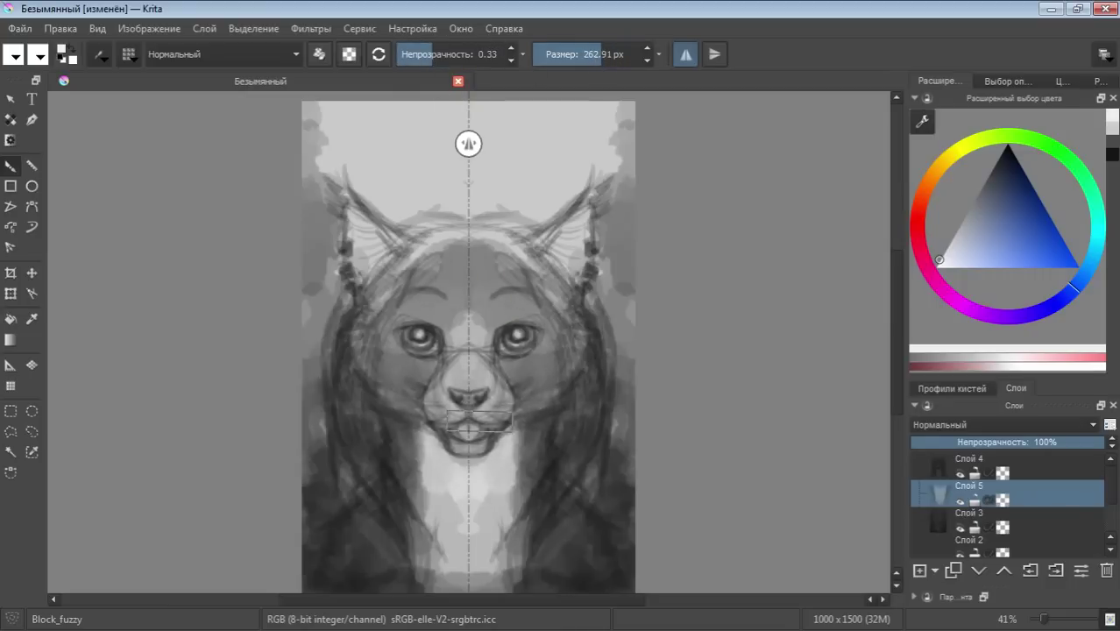
pyautogui.moveTo(501, 422); pyautogui.dragTo(465, 370)
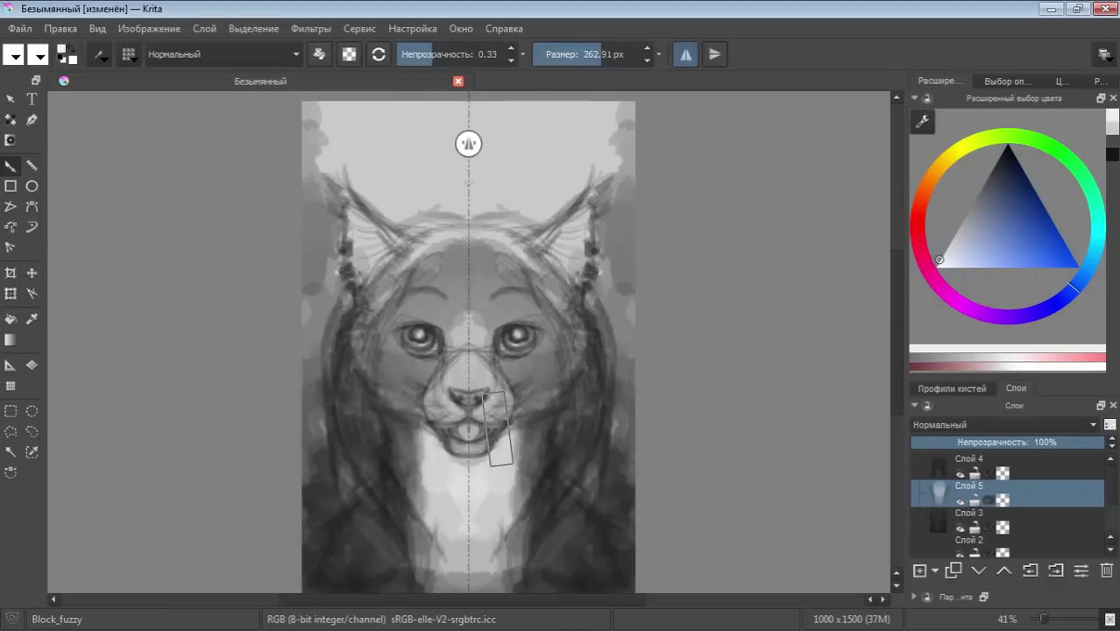
pyautogui.moveTo(497, 429); pyautogui.dragTo(368, 581)
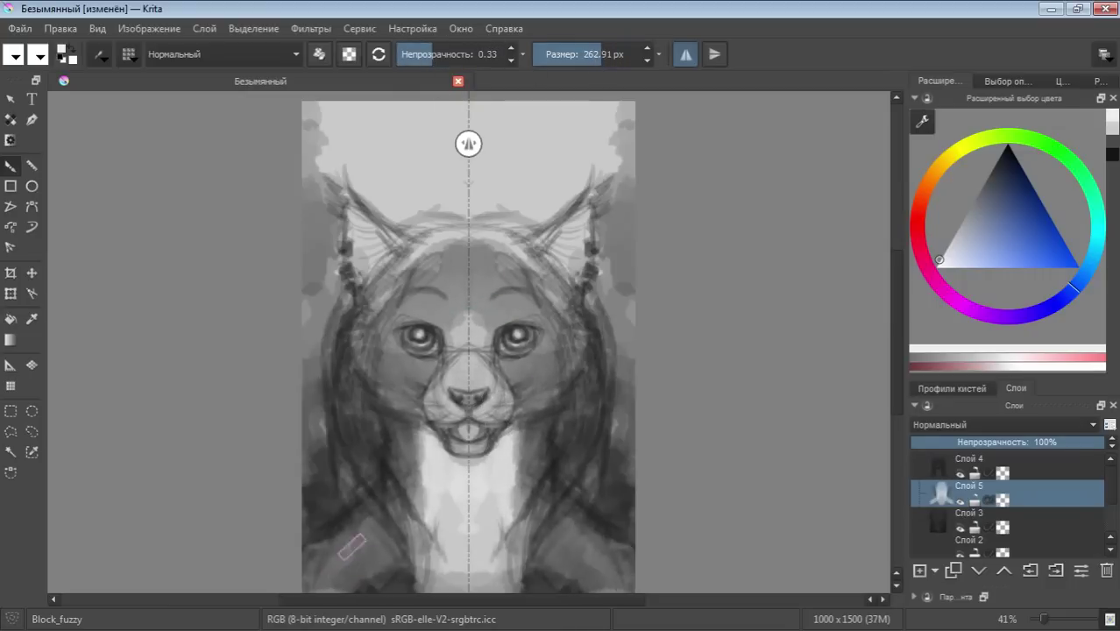
# Add light tones to the lower face and chest, and light strands down both mane sides
pyautogui.hscroll(2, 403, 560)
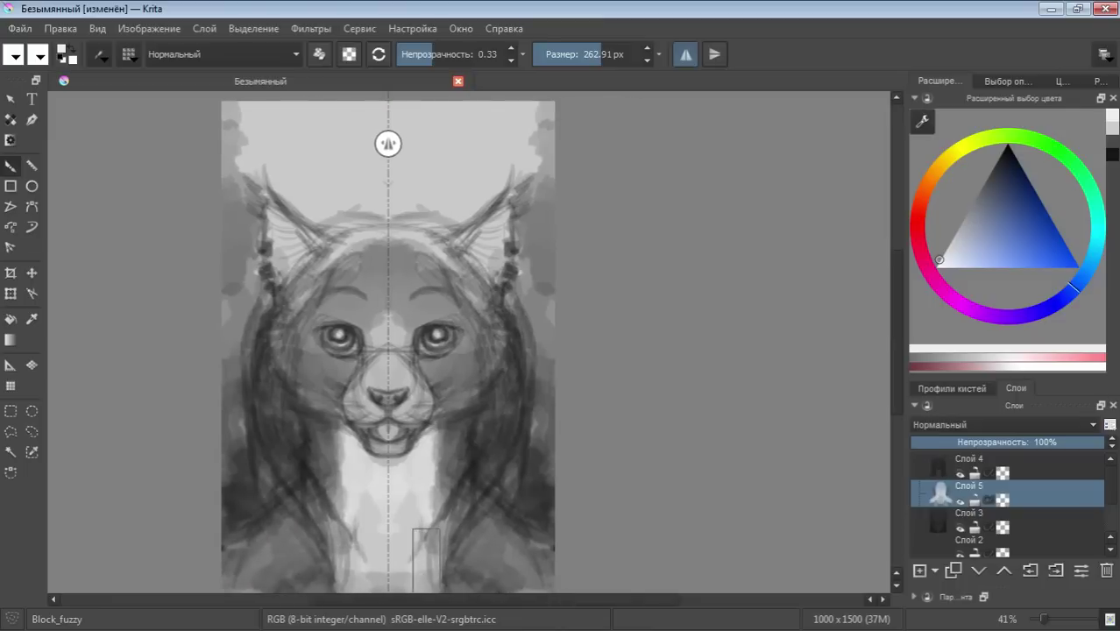
pyautogui.hscroll(-2, 420, 544)
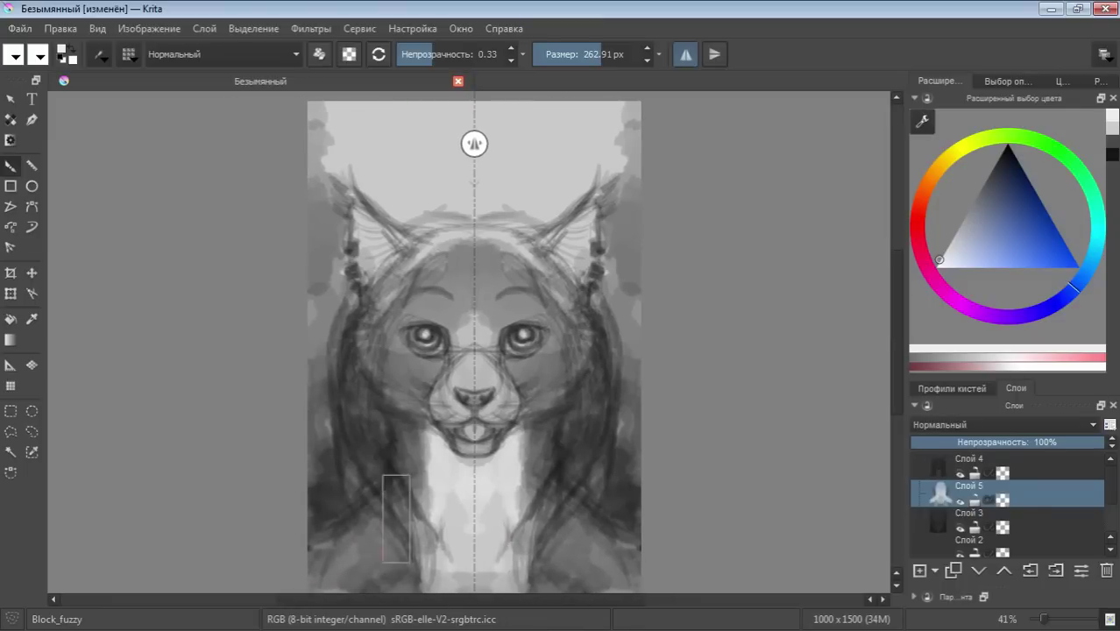
pyautogui.moveTo(372, 311)
pyautogui.mouseDown()
pyautogui.moveTo(425, 525)
pyautogui.moveTo(387, 475)
pyautogui.moveTo(425, 512)
pyautogui.mouseUp()
pyautogui.moveTo(362, 373); pyautogui.dragTo(362, 464)
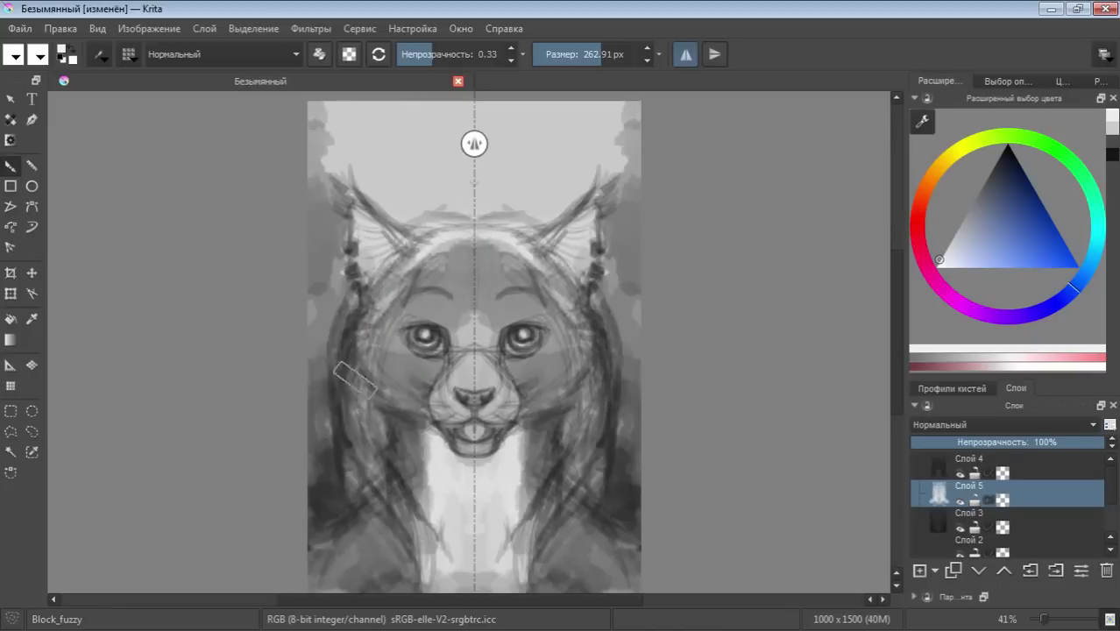
pyautogui.moveTo(349, 362)
pyautogui.mouseDown()
pyautogui.moveTo(346, 411)
pyautogui.moveTo(399, 548)
pyautogui.moveTo(456, 570)
pyautogui.moveTo(543, 552)
pyautogui.mouseUp()
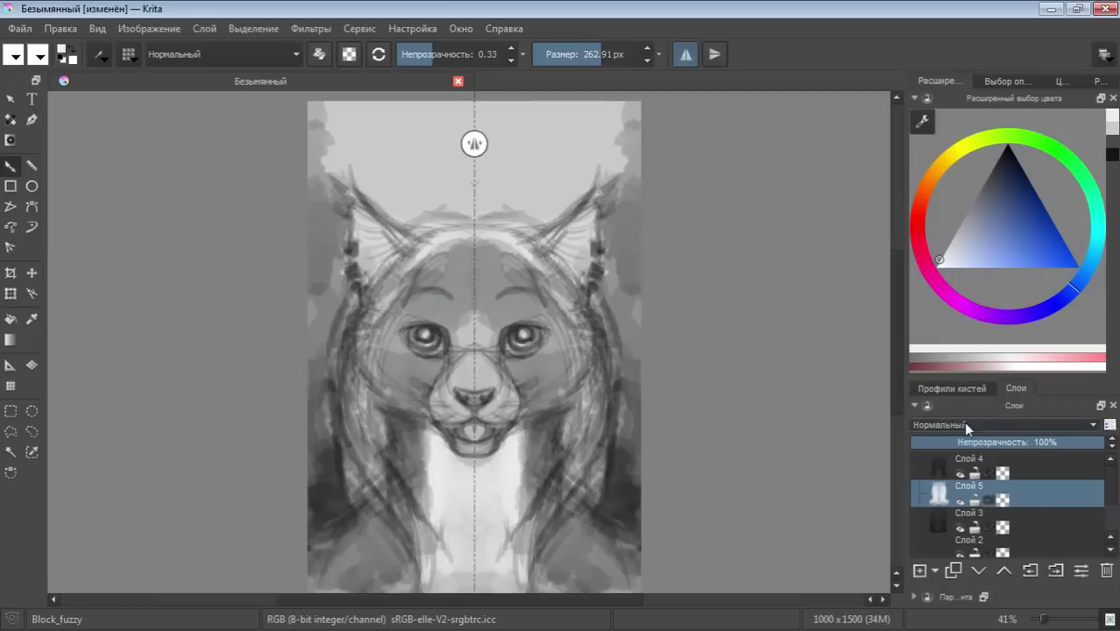
# On Слой 4, paint black mirrored strands along both cheeks and up toward the ears
pyautogui.click(1016, 465)
pyautogui.click(999, 158)
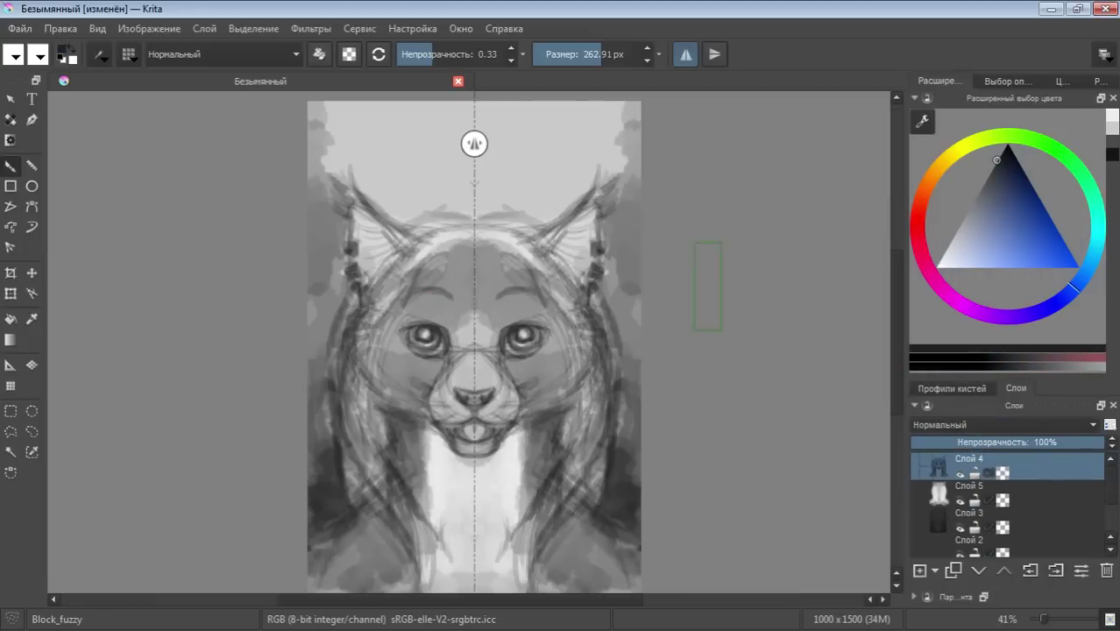
pyautogui.moveTo(550, 254)
pyautogui.mouseDown()
pyautogui.moveTo(587, 399)
pyautogui.moveTo(561, 465)
pyautogui.mouseUp()
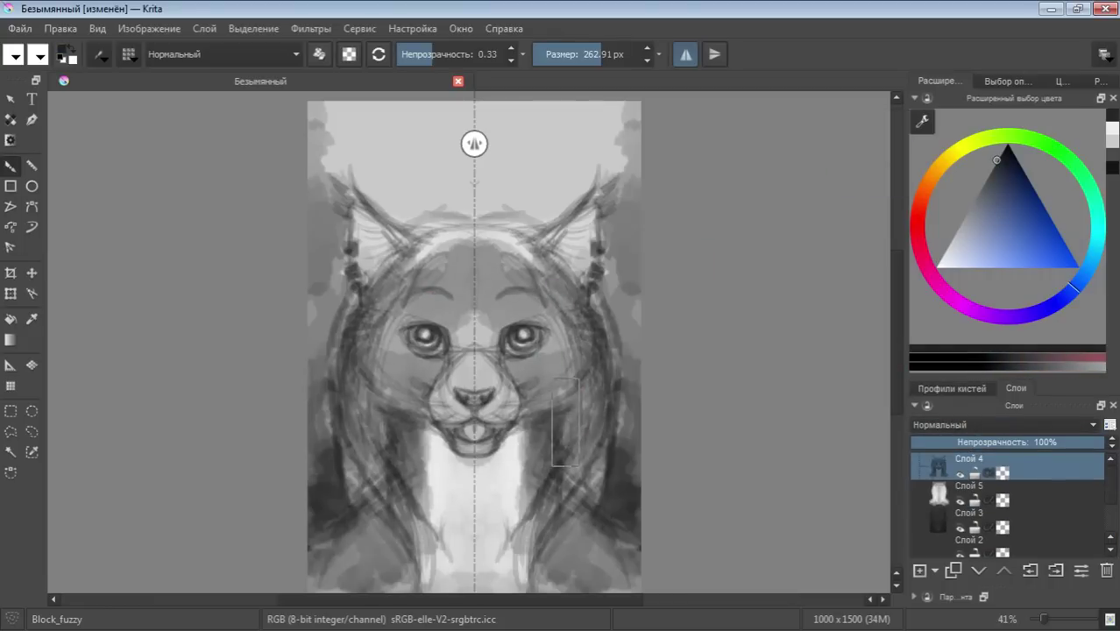
pyautogui.moveTo(547, 386); pyautogui.dragTo(525, 548)
pyautogui.moveTo(561, 408)
pyautogui.mouseDown()
pyautogui.moveTo(552, 350)
pyautogui.moveTo(566, 229)
pyautogui.mouseUp()
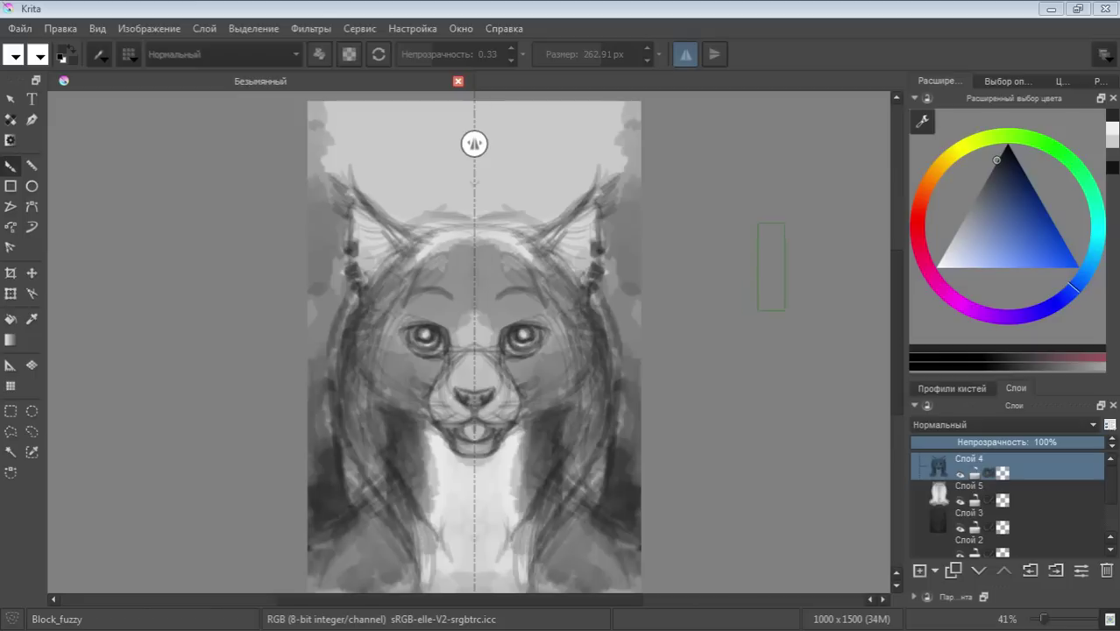
pyautogui.click(786, 264)
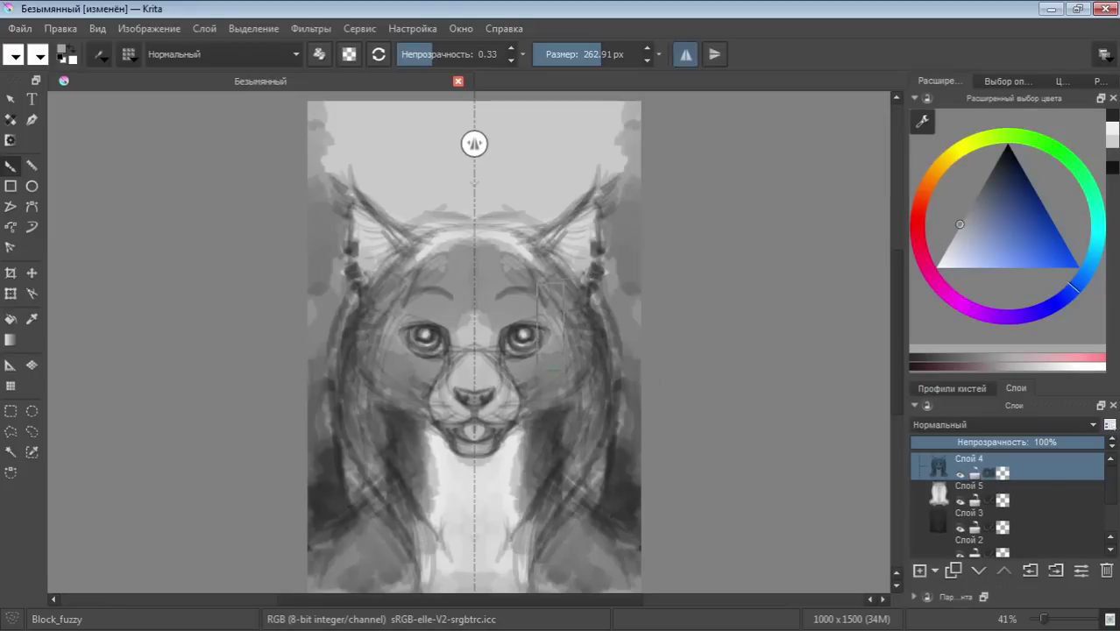
# Stroke near the nose, then switch to a lighter grey and a 163.55 px brush
pyautogui.moveTo(495, 400); pyautogui.dragTo(488, 388)
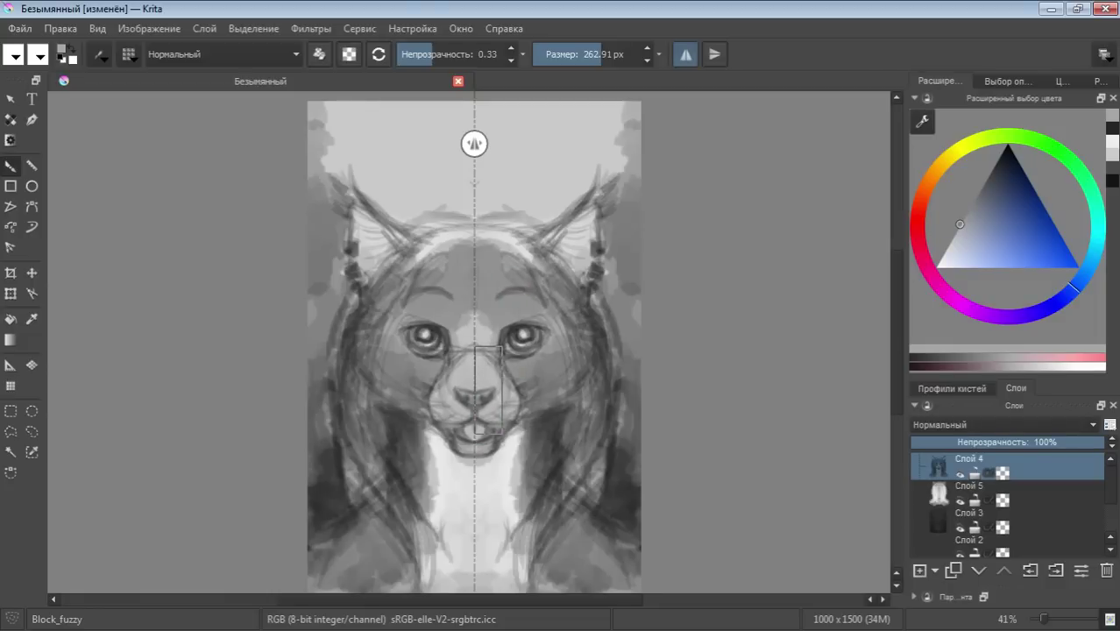
pyautogui.click(943, 252)
pyautogui.click(586, 54)
pyautogui.click(590, 55)
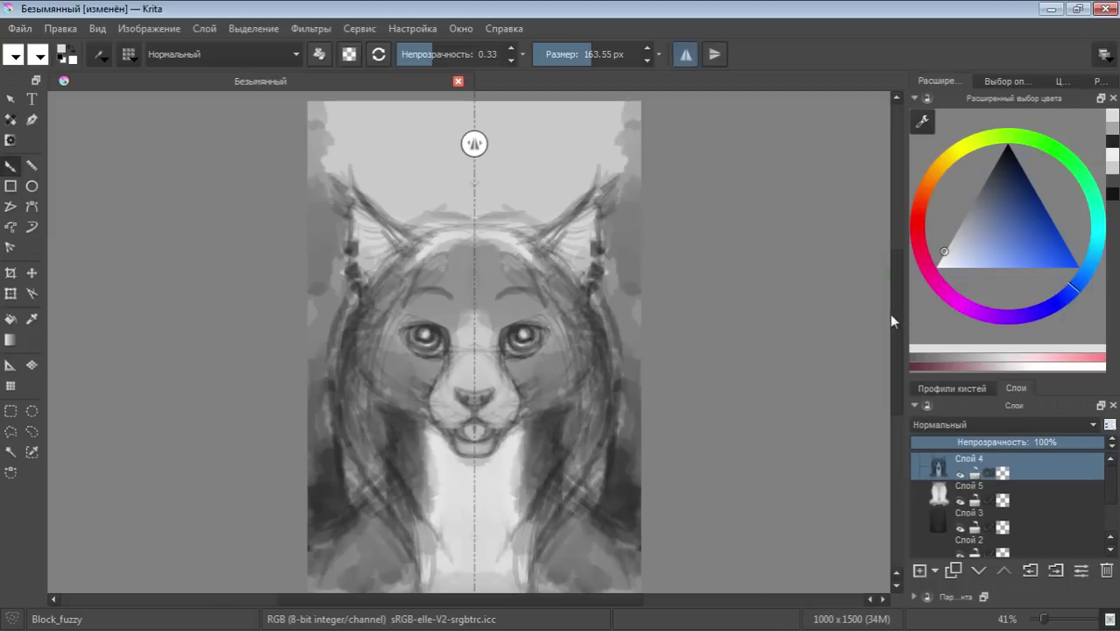
# Switch to near-black and paint mirrored dark shading around the eyes and forehead
pyautogui.scroll(-5, 885, 312)
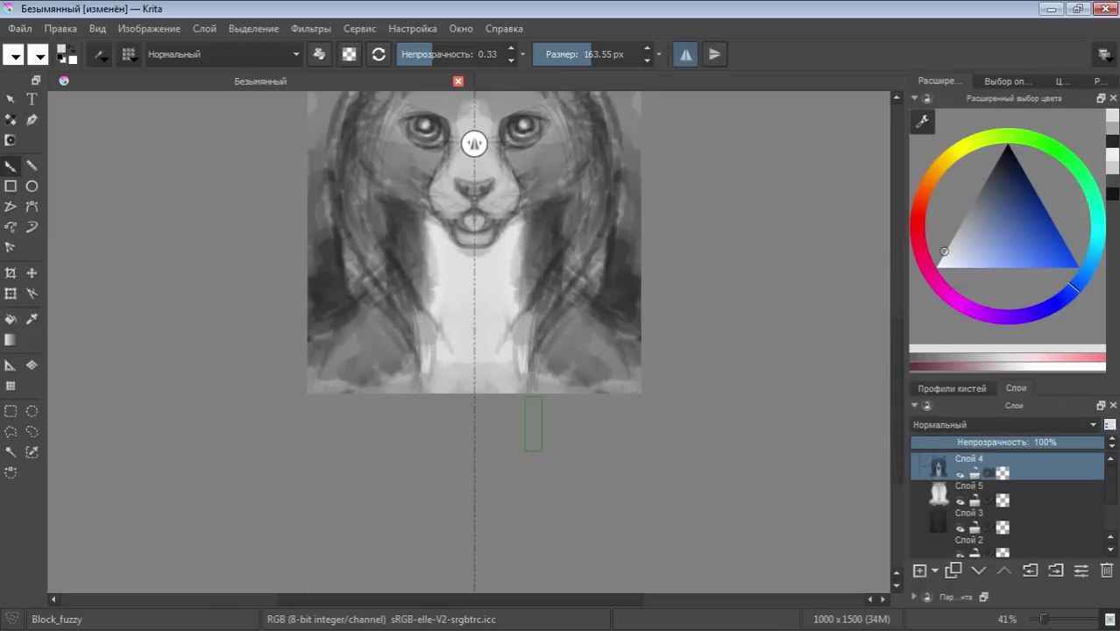
pyautogui.keyDown('ctrl'); pyautogui.click(866, 151); pyautogui.keyUp('ctrl')
pyautogui.scroll(5, 887, 321)
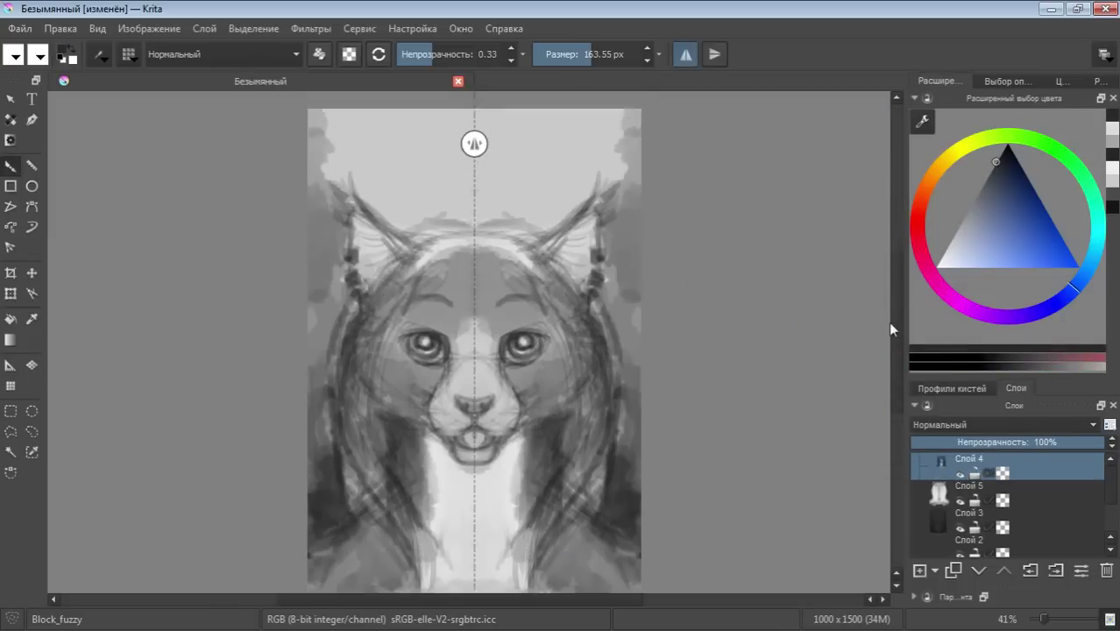
pyautogui.moveTo(544, 379)
pyautogui.mouseDown()
pyautogui.moveTo(522, 355)
pyautogui.moveTo(526, 368)
pyautogui.moveTo(517, 250)
pyautogui.moveTo(512, 280)
pyautogui.moveTo(501, 253)
pyautogui.moveTo(495, 296)
pyautogui.moveTo(508, 263)
pyautogui.moveTo(543, 307)
pyautogui.moveTo(527, 354)
pyautogui.moveTo(512, 320)
pyautogui.moveTo(530, 289)
pyautogui.moveTo(543, 421)
pyautogui.moveTo(523, 442)
pyautogui.moveTo(530, 430)
pyautogui.moveTo(530, 508)
pyautogui.moveTo(592, 533)
pyautogui.moveTo(570, 506)
pyautogui.moveTo(601, 520)
pyautogui.moveTo(612, 545)
pyautogui.moveTo(541, 534)
pyautogui.moveTo(589, 561)
pyautogui.moveTo(561, 465)
pyautogui.mouseUp()
pyautogui.scroll(1, 562, 466)
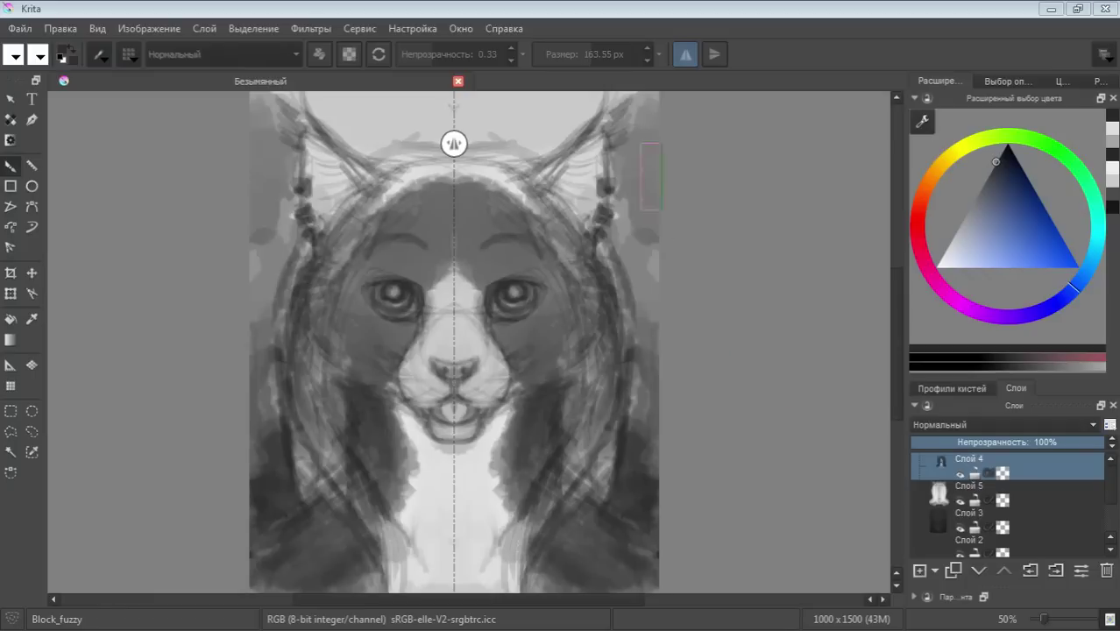
# Set the brush to 22.24 px at 0.64 opacity and draw the collar's upper and lower curves
pyautogui.moveTo(607, 54); pyautogui.dragTo(465, 44)
pyautogui.click(465, 48)
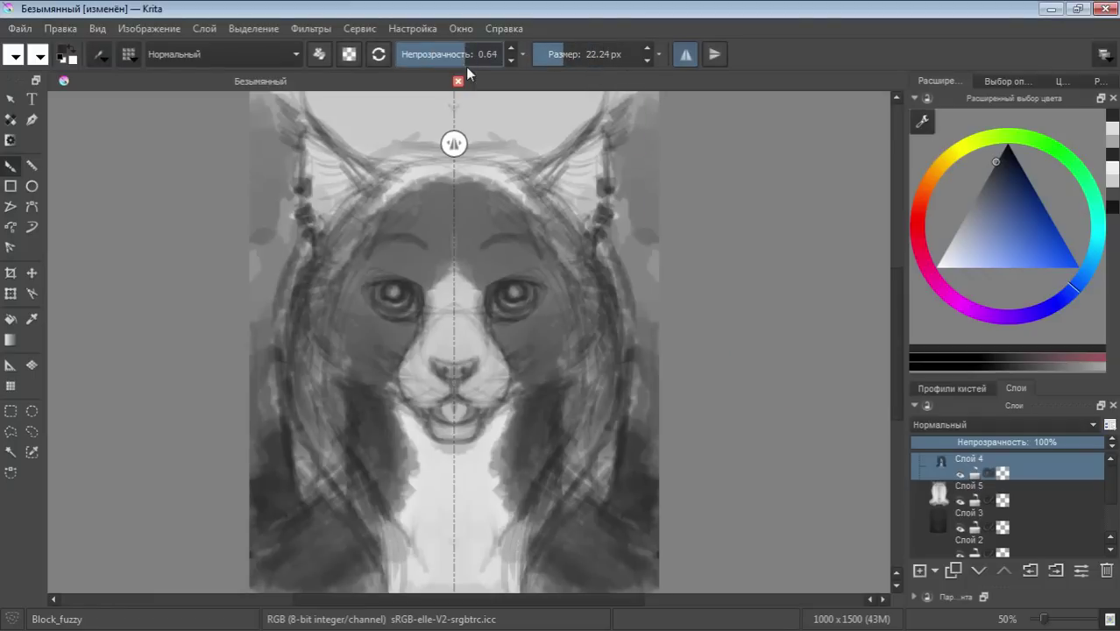
pyautogui.moveTo(367, 460); pyautogui.dragTo(448, 487)
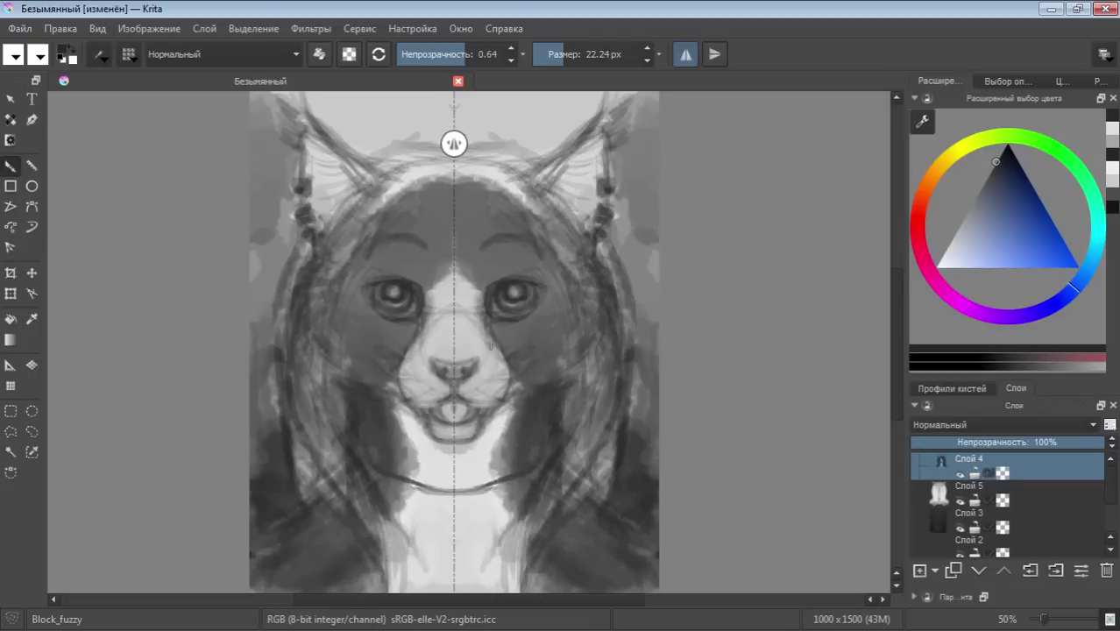
pyautogui.hotkey('ctrl', 'z')
pyautogui.hotkey('ctrl', 'z')
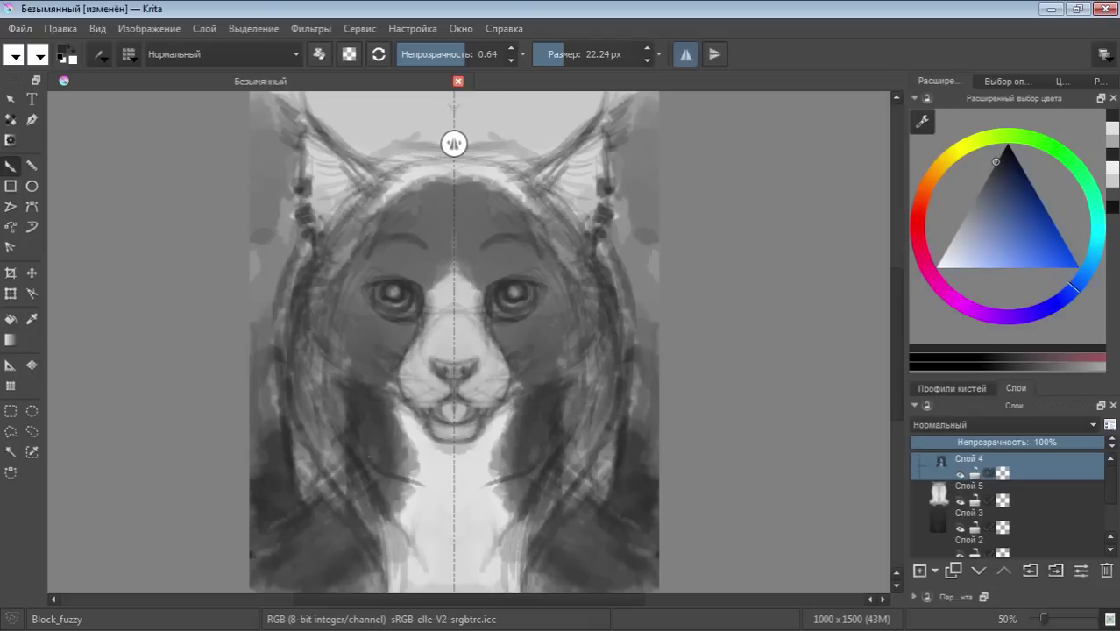
pyautogui.moveTo(368, 461); pyautogui.dragTo(448, 487)
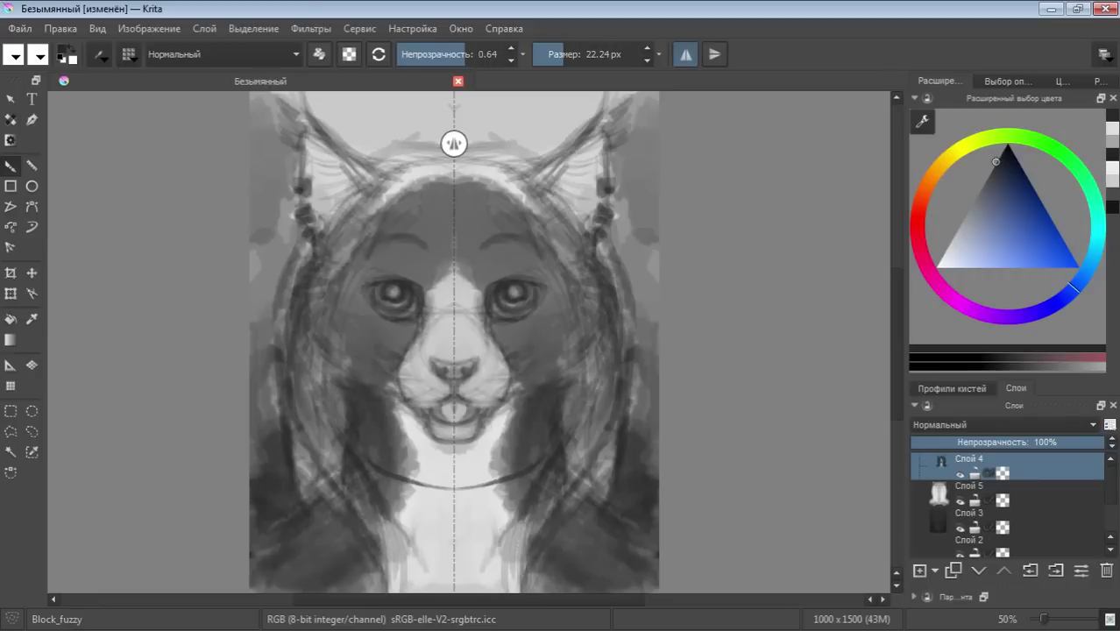
pyautogui.moveTo(424, 525); pyautogui.dragTo(391, 519)
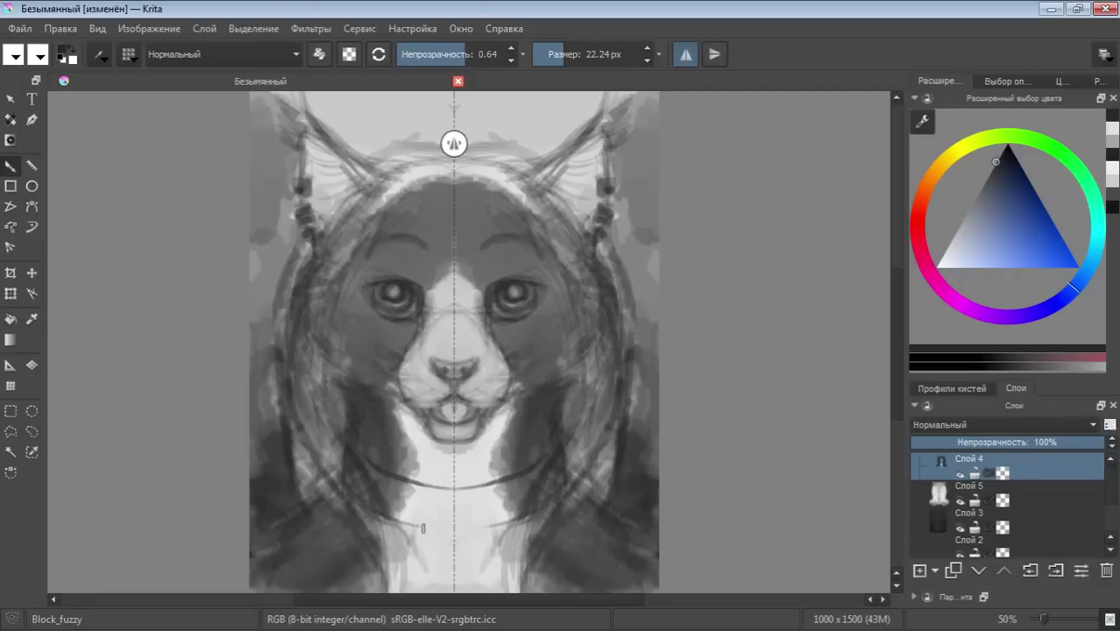
pyautogui.moveTo(411, 529); pyautogui.dragTo(482, 527)
# Add oval collar studs, a central buckle and a hanging ring pendant
pyautogui.click(498, 496)
pyautogui.moveTo(498, 490)
pyautogui.mouseDown()
pyautogui.moveTo(496, 518)
pyautogui.moveTo(508, 512)
pyautogui.moveTo(478, 501)
pyautogui.moveTo(480, 520)
pyautogui.moveTo(456, 499)
pyautogui.moveTo(461, 536)
pyautogui.mouseUp()
pyautogui.moveTo(462, 493)
pyautogui.mouseDown()
pyautogui.moveTo(454, 552)
pyautogui.moveTo(471, 569)
pyautogui.moveTo(455, 590)
pyautogui.mouseUp()
pyautogui.moveTo(464, 549); pyautogui.dragTo(454, 592)
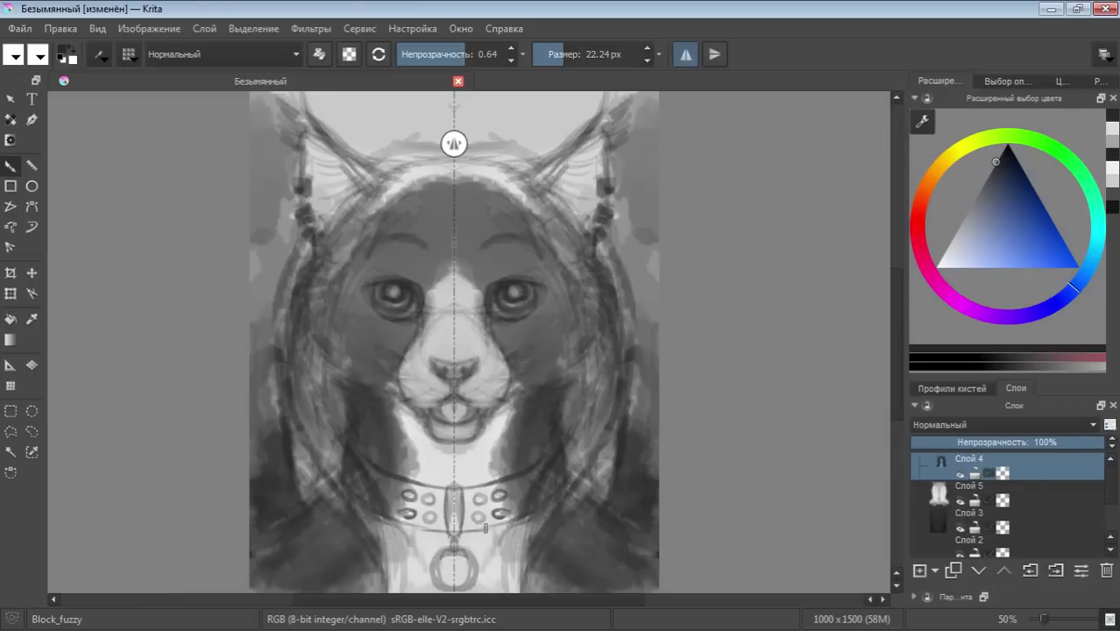
pyautogui.hotkey('ctrl', 'z')
pyautogui.hotkey('ctrl', 'z')
pyautogui.hotkey('ctrl', 'z')
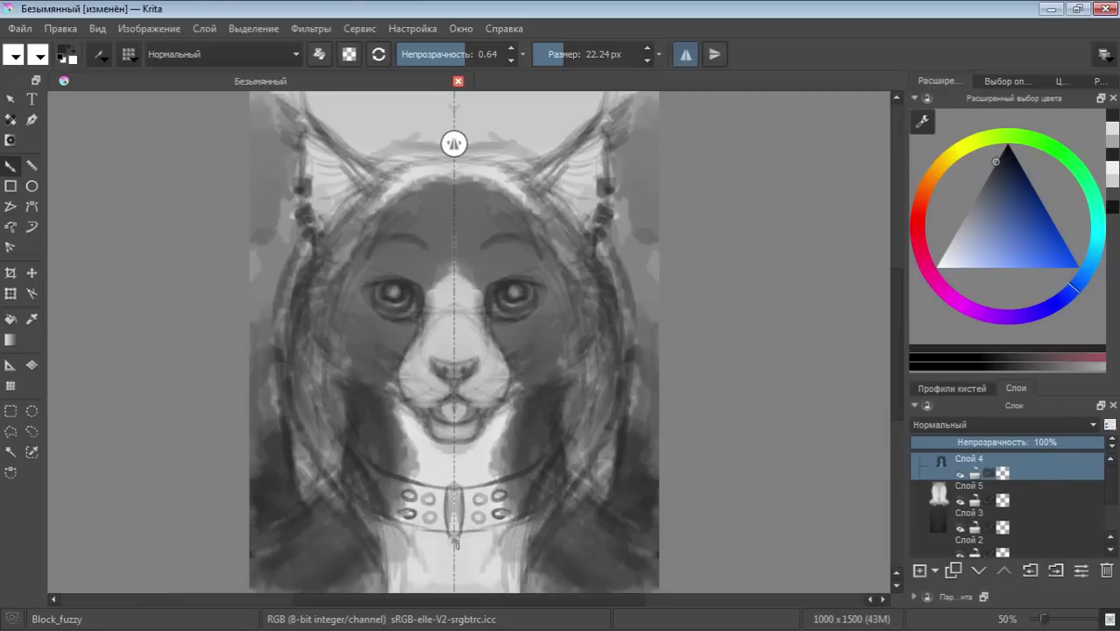
pyautogui.moveTo(454, 538)
pyautogui.mouseDown()
pyautogui.moveTo(454, 554)
pyautogui.moveTo(477, 566)
pyautogui.moveTo(456, 587)
pyautogui.mouseUp()
# Add a small dark mirrored mark on the collar
pyautogui.scroll(-2, 448, 508)
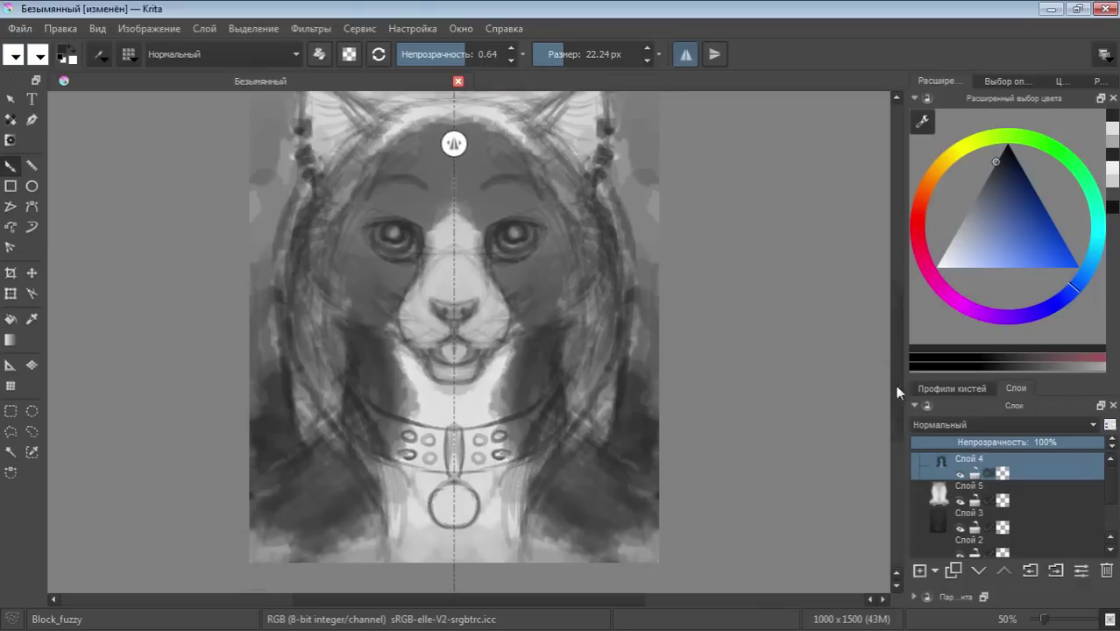
pyautogui.scroll(-1, 447, 501)
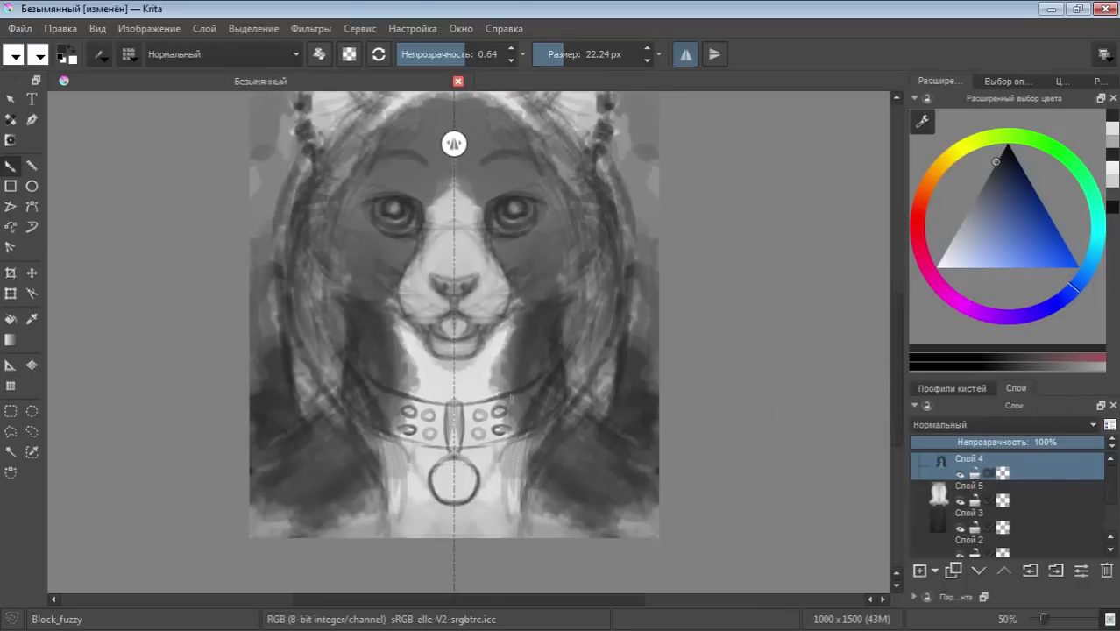
pyautogui.click(516, 404)
pyautogui.moveTo(517, 406); pyautogui.dragTo(527, 401)
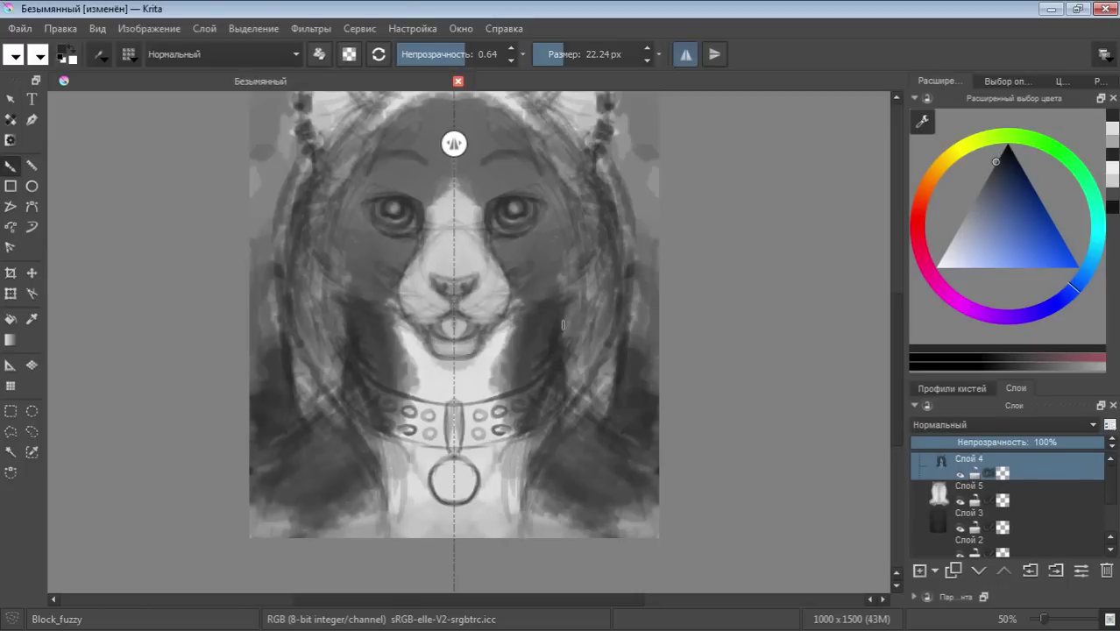
# Shade the cheeks, both sides of the nose and the mouth corners with dark strokes
pyautogui.moveTo(572, 305); pyautogui.dragTo(570, 286)
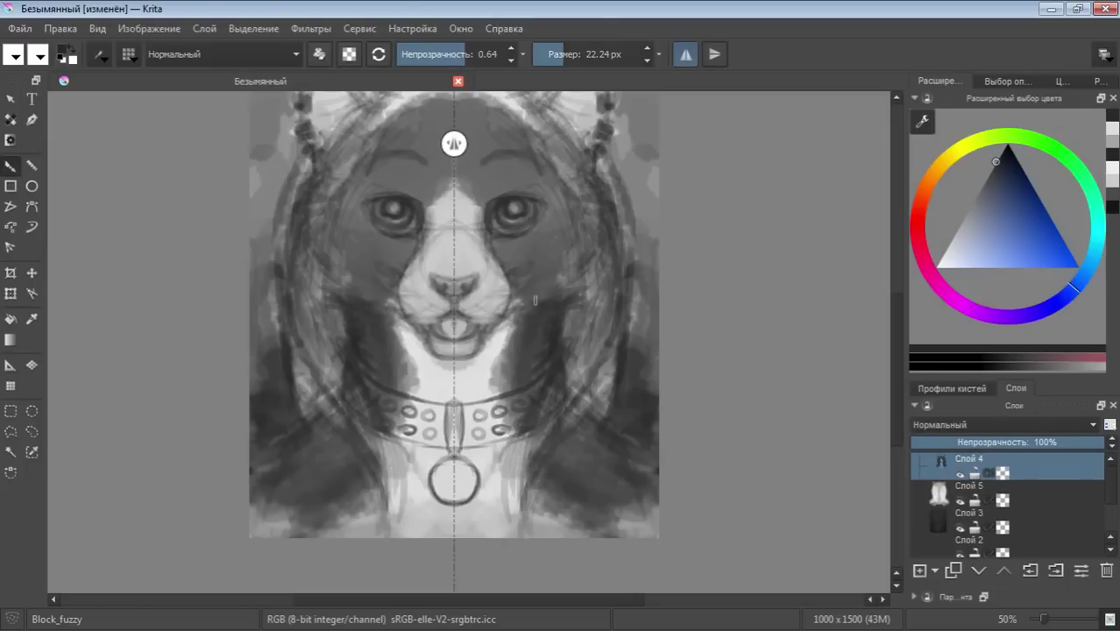
pyautogui.moveTo(343, 289); pyautogui.dragTo(320, 268)
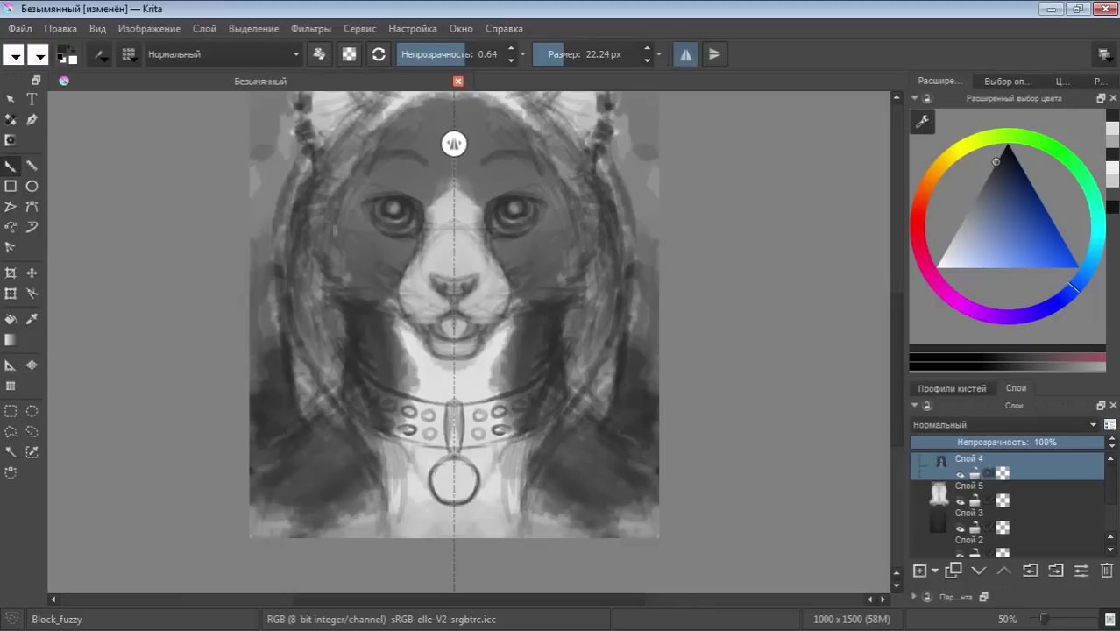
pyautogui.moveTo(354, 224); pyautogui.dragTo(364, 242)
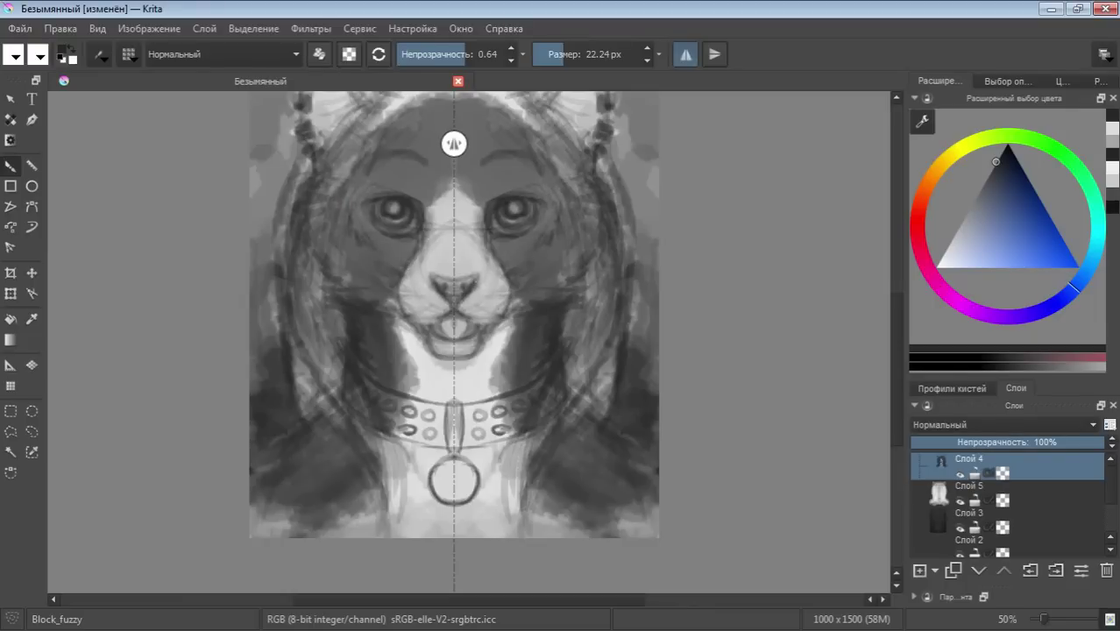
pyautogui.moveTo(482, 273)
pyautogui.mouseDown()
pyautogui.moveTo(495, 254)
pyautogui.moveTo(473, 229)
pyautogui.moveTo(482, 277)
pyautogui.moveTo(502, 272)
pyautogui.mouseUp()
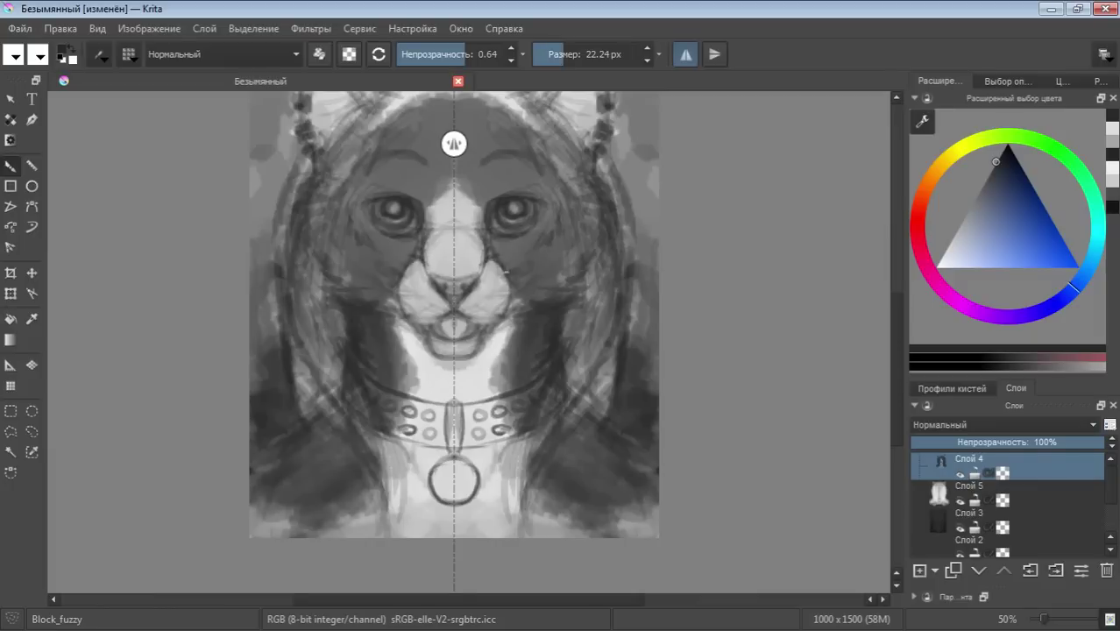
pyautogui.moveTo(442, 315)
pyautogui.mouseDown()
pyautogui.moveTo(387, 282)
pyautogui.moveTo(419, 324)
pyautogui.mouseUp()
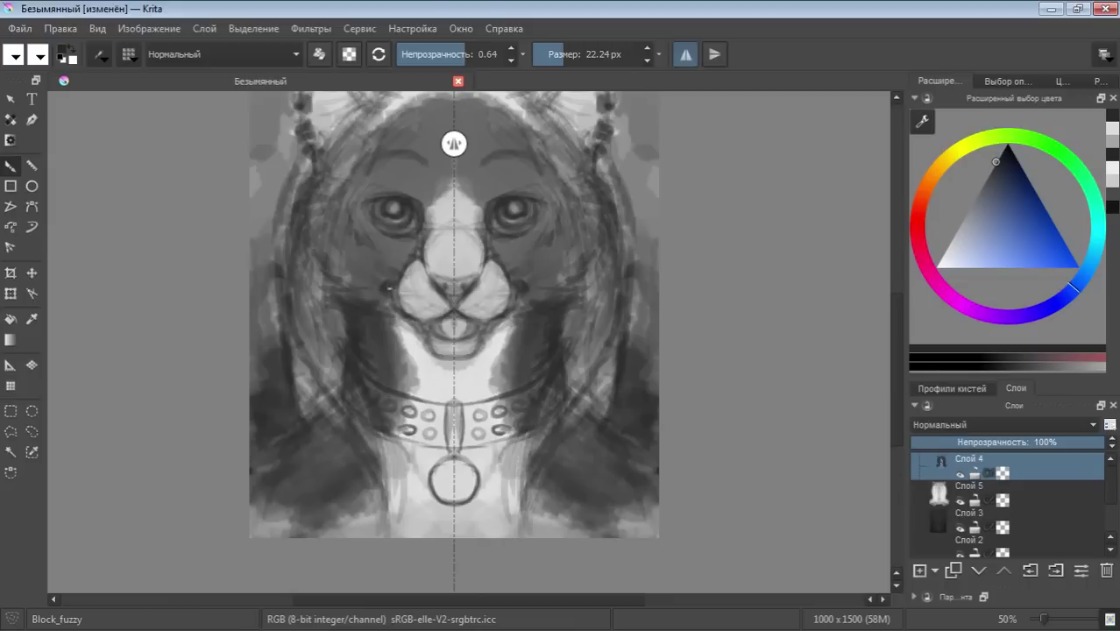
pyautogui.moveTo(491, 320)
pyautogui.mouseDown()
pyautogui.moveTo(493, 349)
pyautogui.moveTo(478, 331)
pyautogui.moveTo(426, 355)
pyautogui.mouseUp()
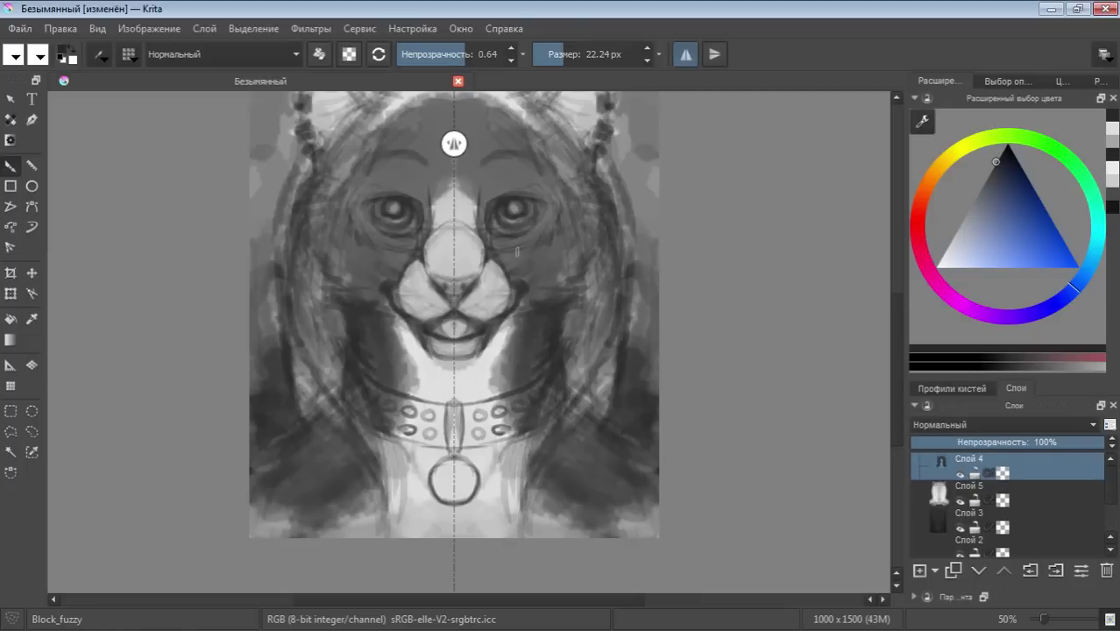
pyautogui.moveTo(498, 321)
pyautogui.mouseDown()
pyautogui.moveTo(518, 334)
pyautogui.moveTo(489, 326)
pyautogui.moveTo(587, 298)
pyautogui.moveTo(515, 321)
pyautogui.moveTo(523, 300)
pyautogui.moveTo(588, 301)
pyautogui.mouseUp()
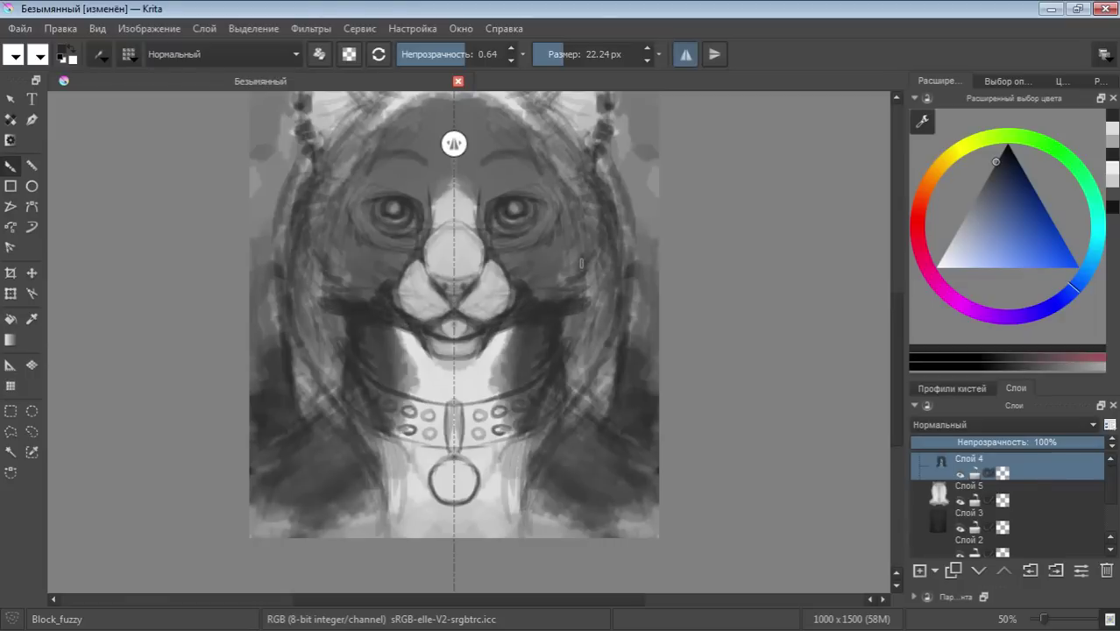
pyautogui.click(987, 175)
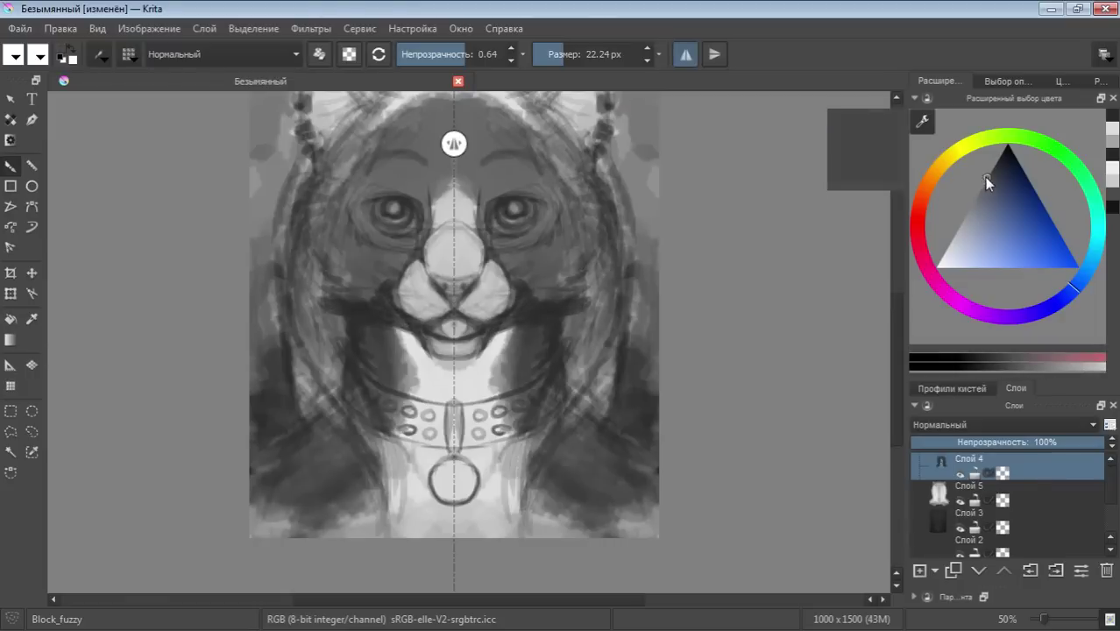
# Paint light grey cheek and brow highlights at 67.04 px, then set black at 0.21 opacity
pyautogui.click(575, 54)
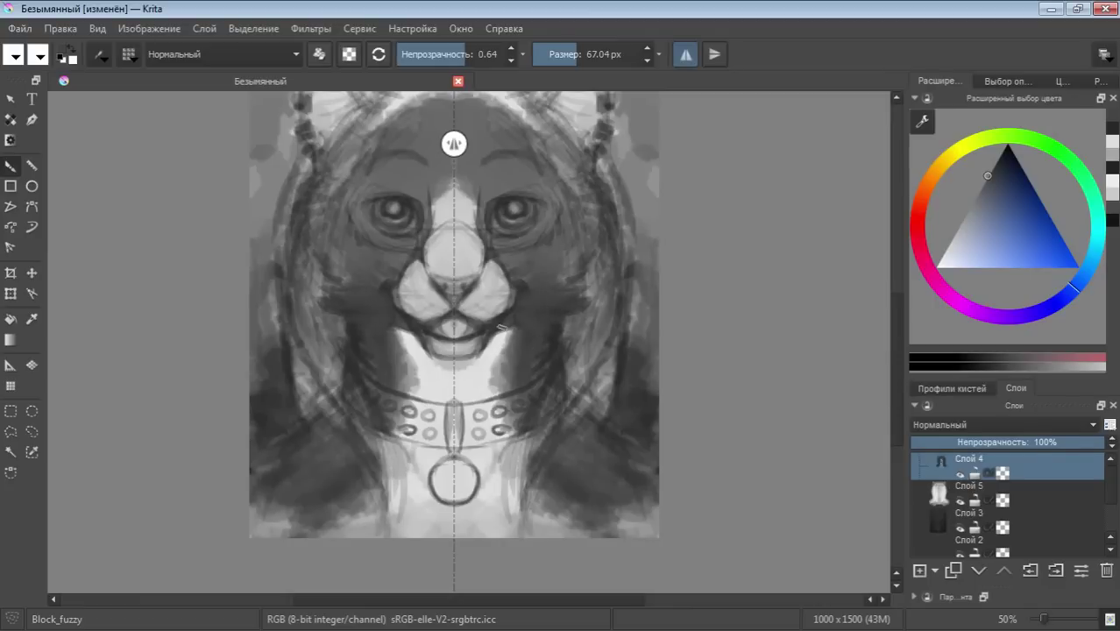
pyautogui.moveTo(995, 201); pyautogui.dragTo(969, 208)
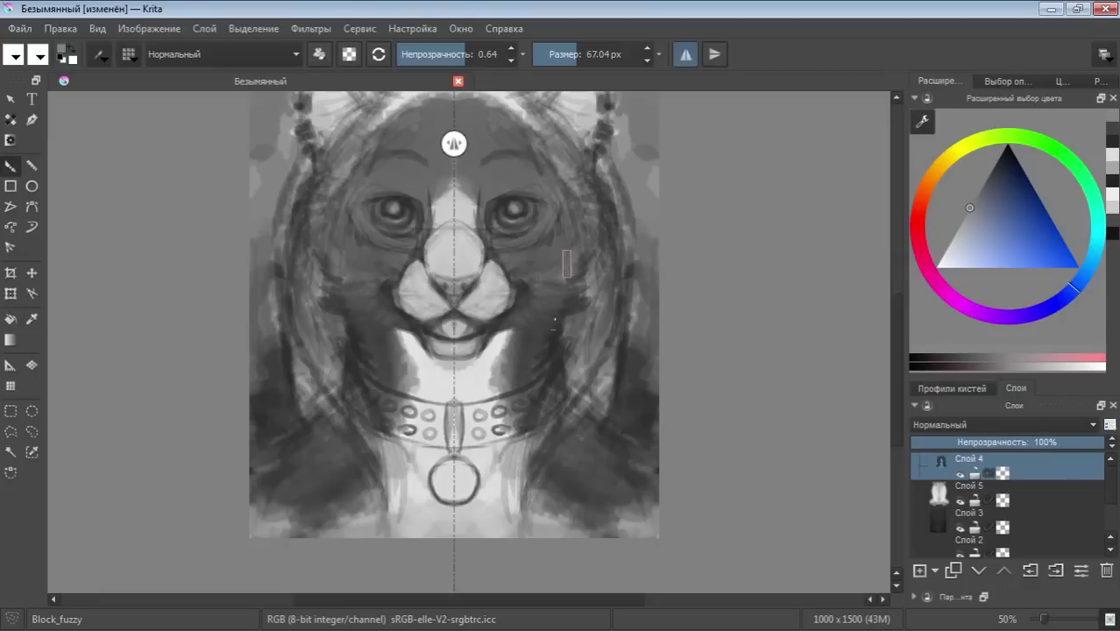
pyautogui.moveTo(566, 263)
pyautogui.mouseDown()
pyautogui.moveTo(509, 248)
pyautogui.moveTo(564, 233)
pyautogui.moveTo(561, 265)
pyautogui.mouseUp()
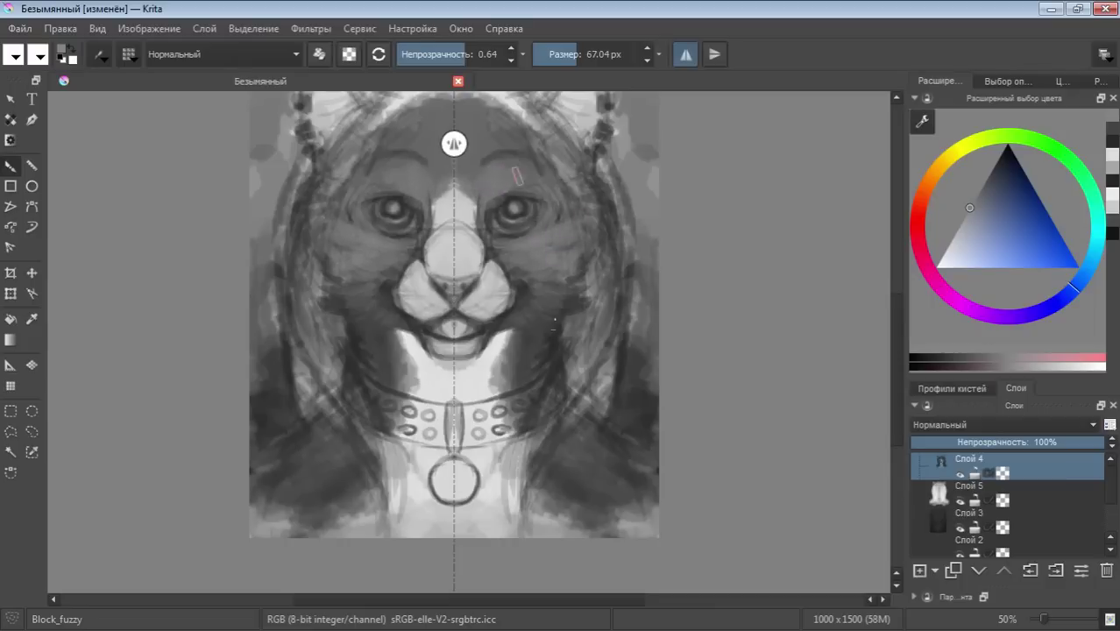
pyautogui.moveTo(505, 179); pyautogui.dragTo(526, 193)
pyautogui.keyDown('ctrl'); pyautogui.click(512, 209); pyautogui.keyUp('ctrl')
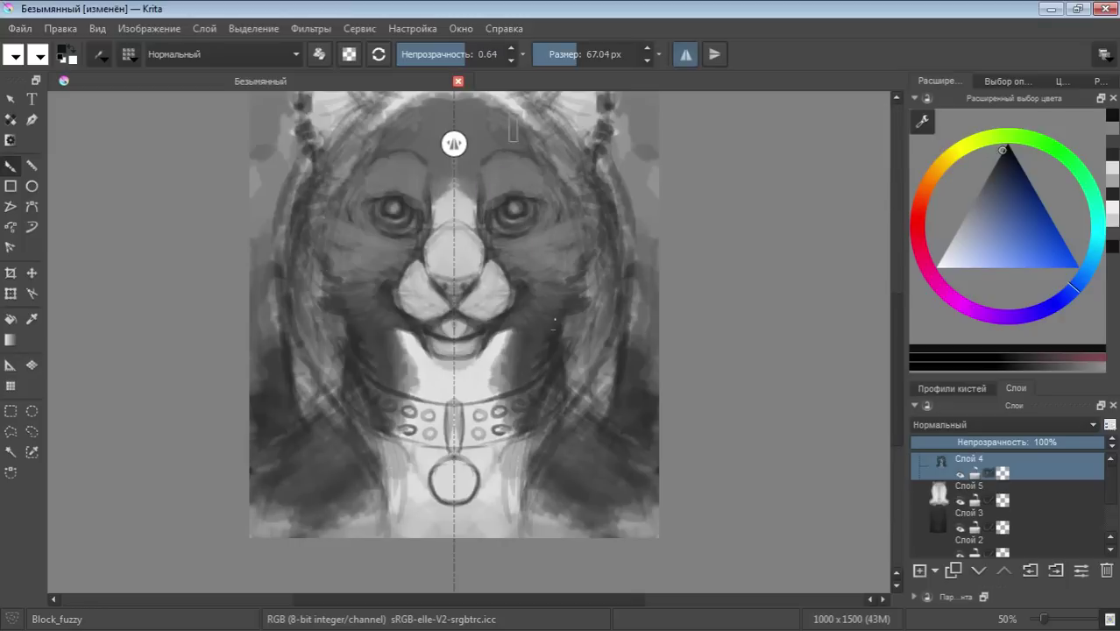
pyautogui.click(418, 53)
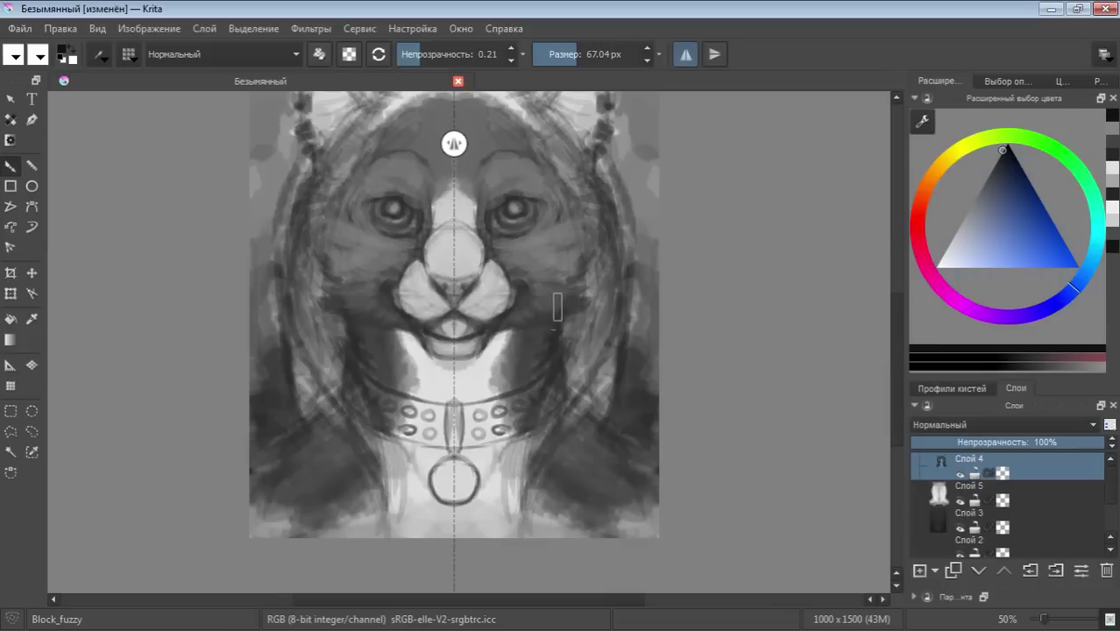
# With a 20 px brush at 0.43 opacity, darken the mouth interior using greys and black
pyautogui.click(563, 54)
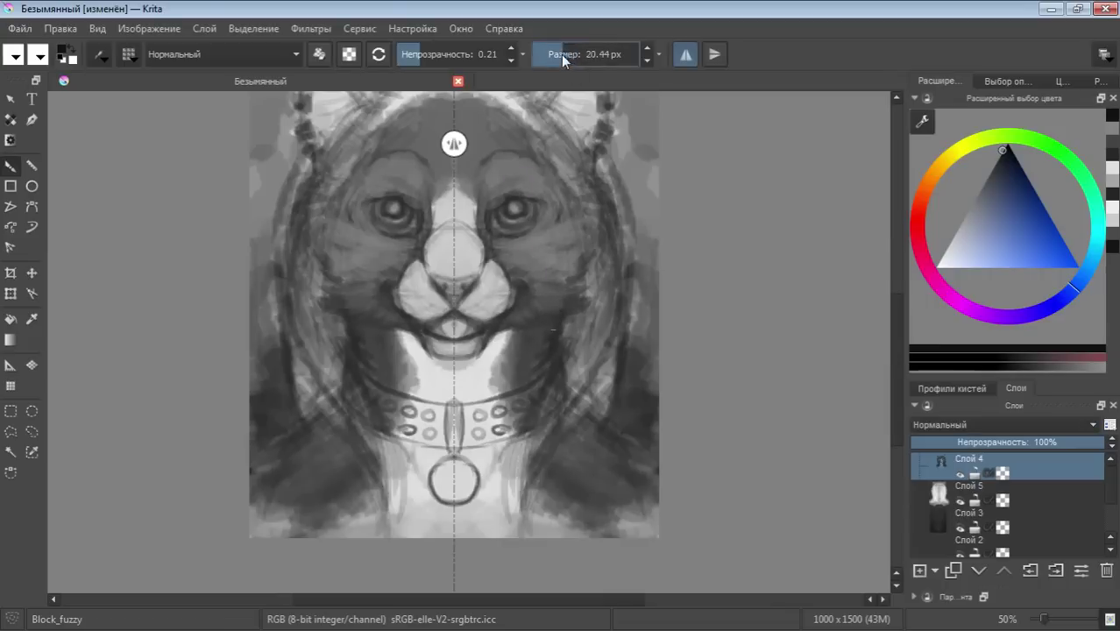
pyautogui.moveTo(431, 57); pyautogui.dragTo(442, 56)
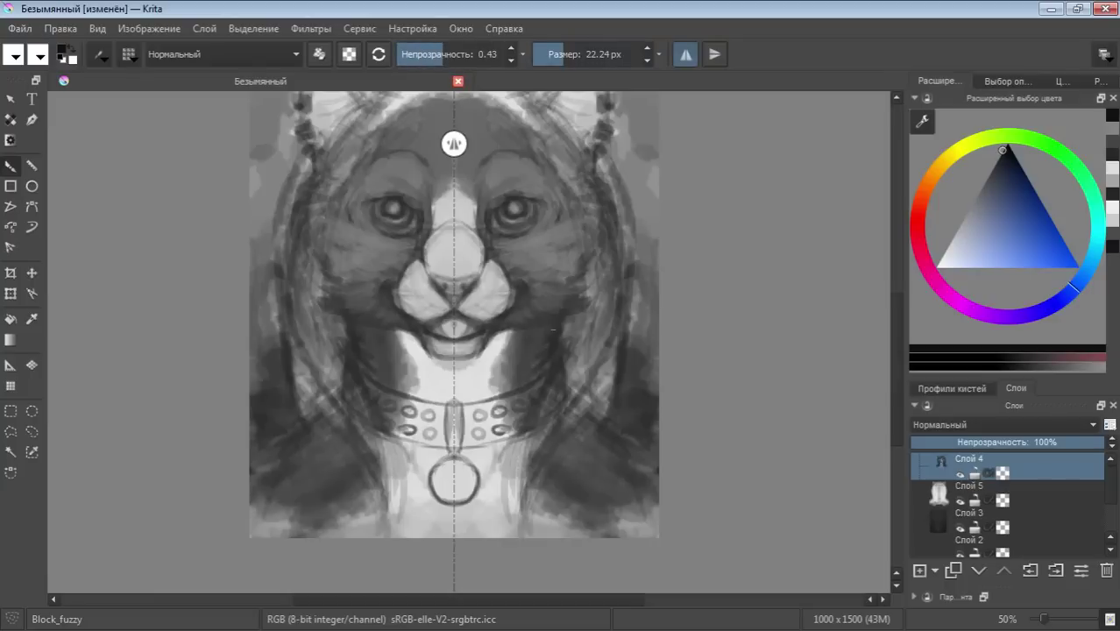
pyautogui.moveTo(487, 338); pyautogui.dragTo(524, 330)
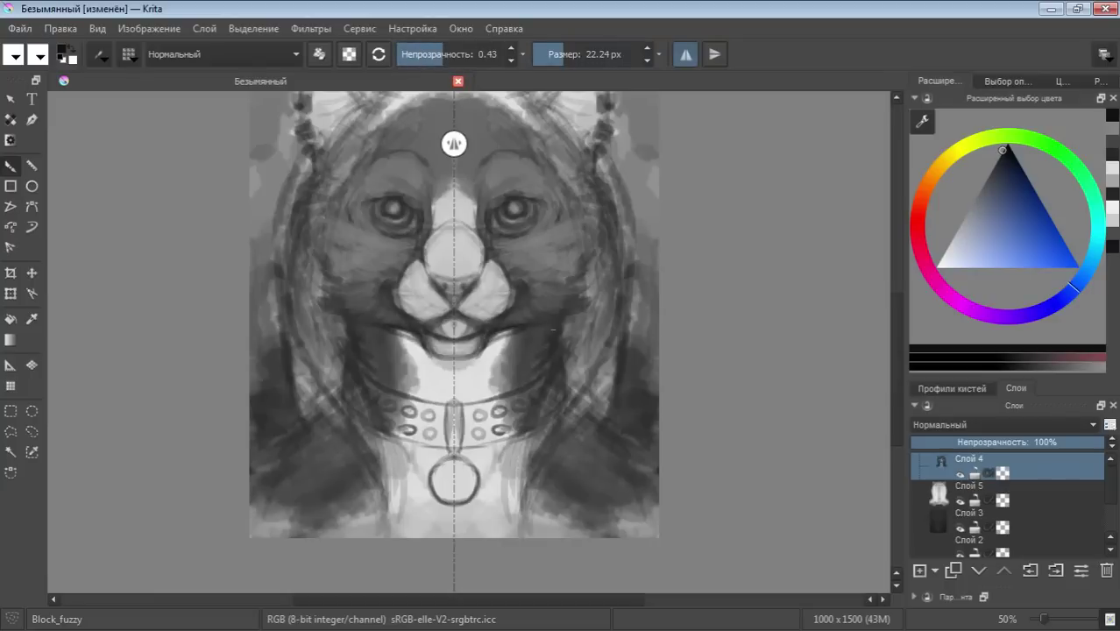
pyautogui.click(968, 210)
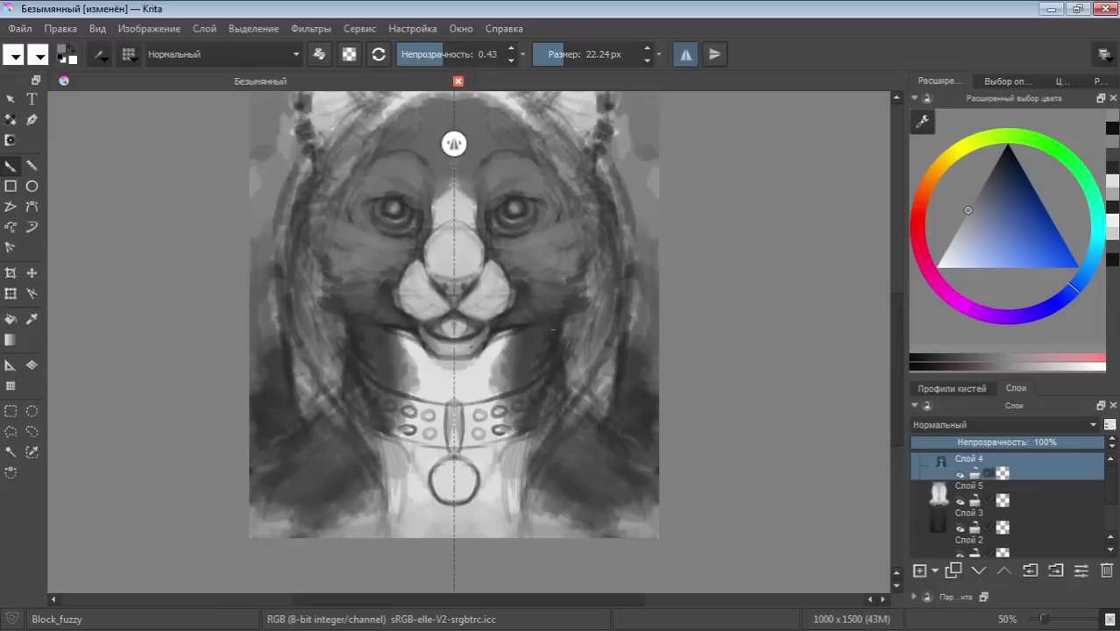
pyautogui.click(983, 181)
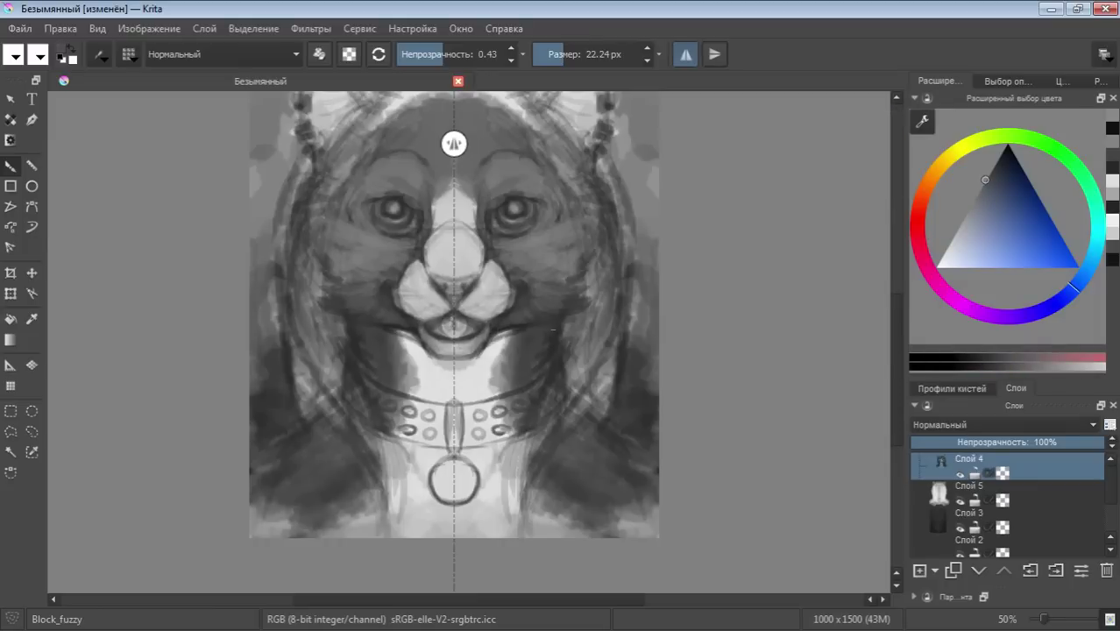
pyautogui.moveTo(444, 320); pyautogui.dragTo(461, 333)
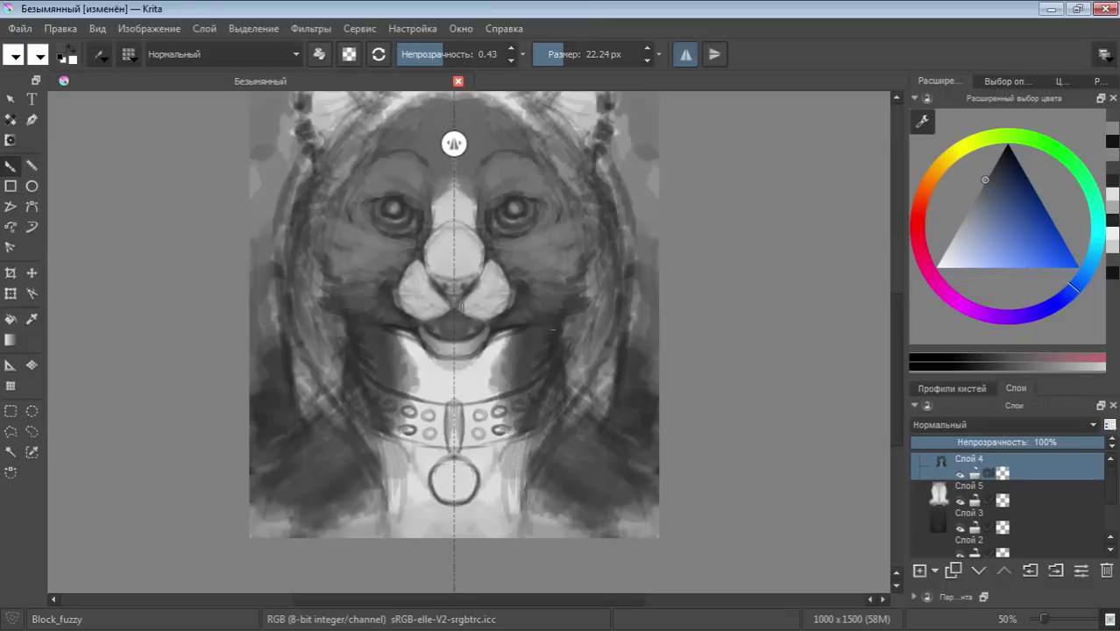
pyautogui.click(1001, 151)
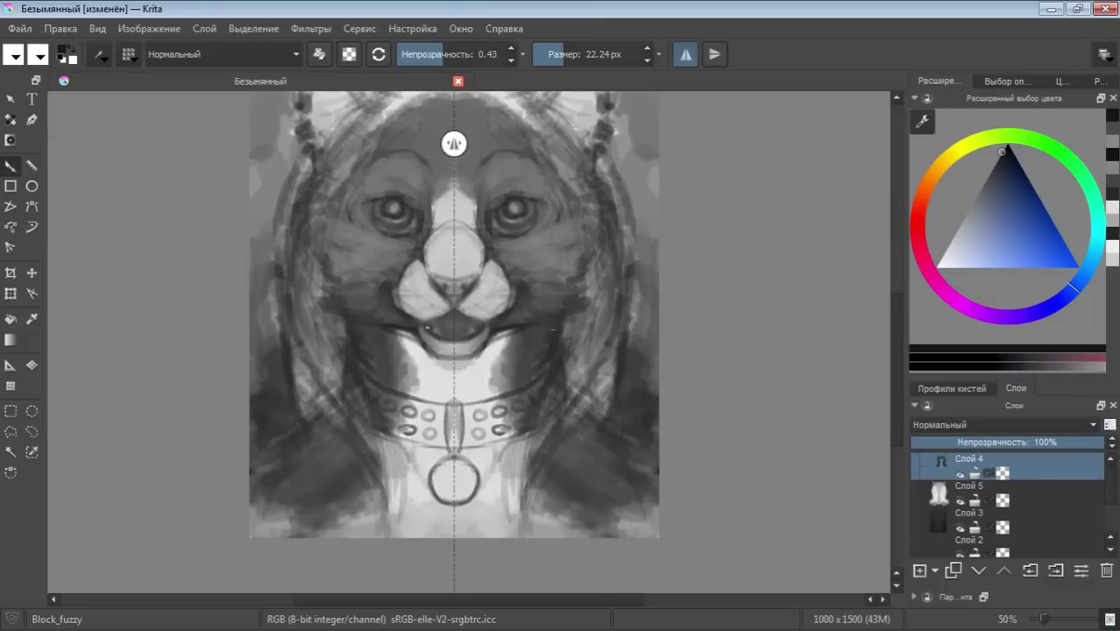
pyautogui.moveTo(438, 336); pyautogui.dragTo(464, 332)
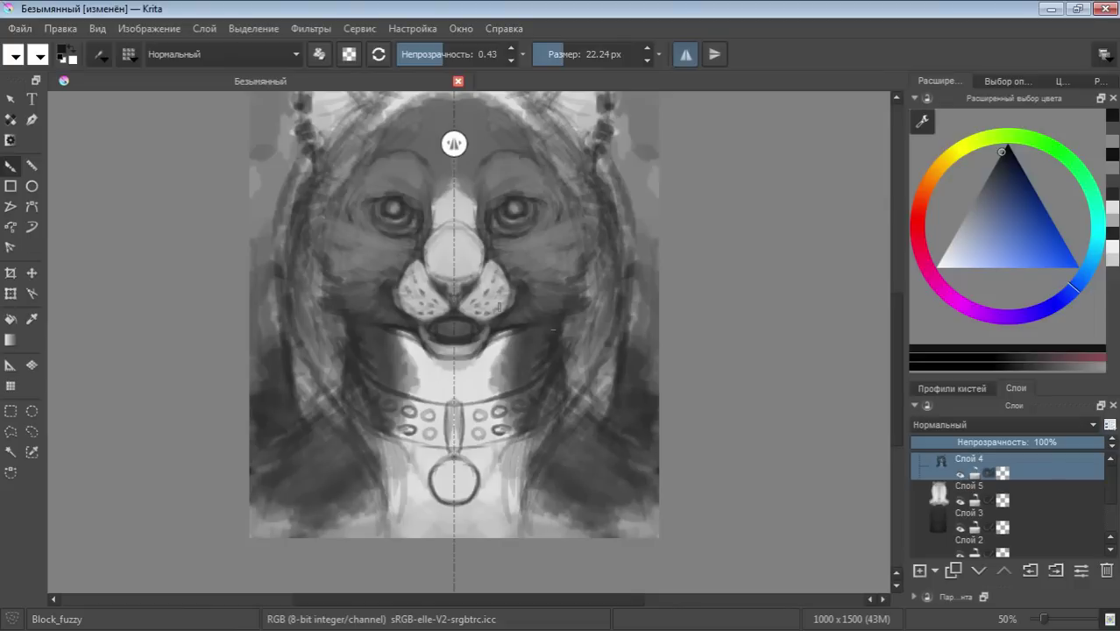
pyautogui.moveTo(502, 262); pyautogui.dragTo(511, 286)
pyautogui.click(972, 201)
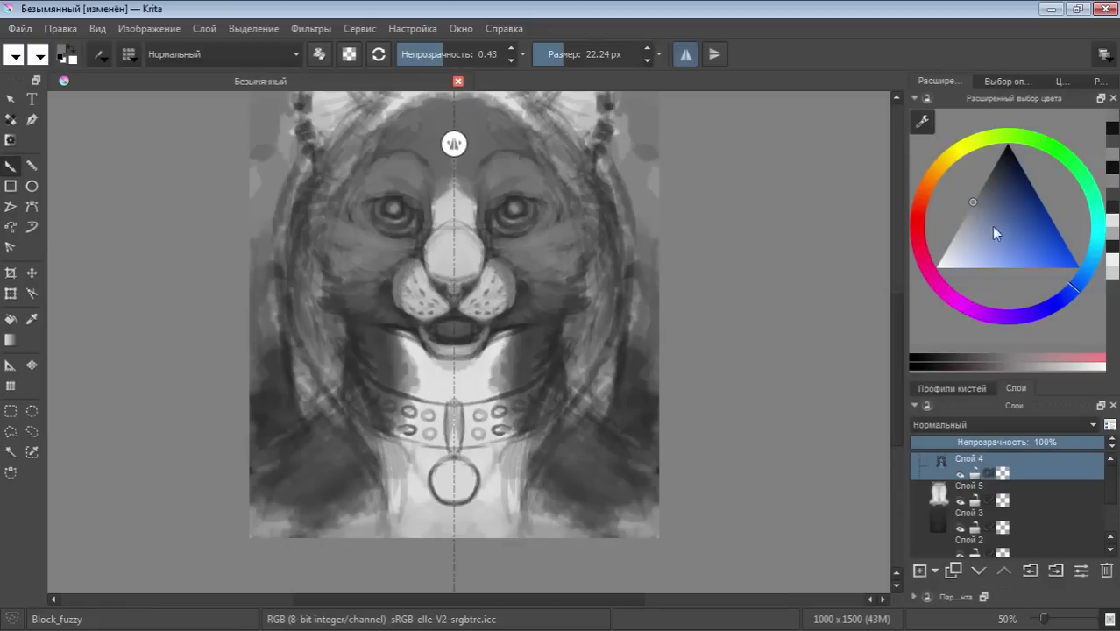
# Enlarge the brush to about 79 px and rework both cheeks with lighter and darker greys
pyautogui.click(964, 216)
pyautogui.click(578, 54)
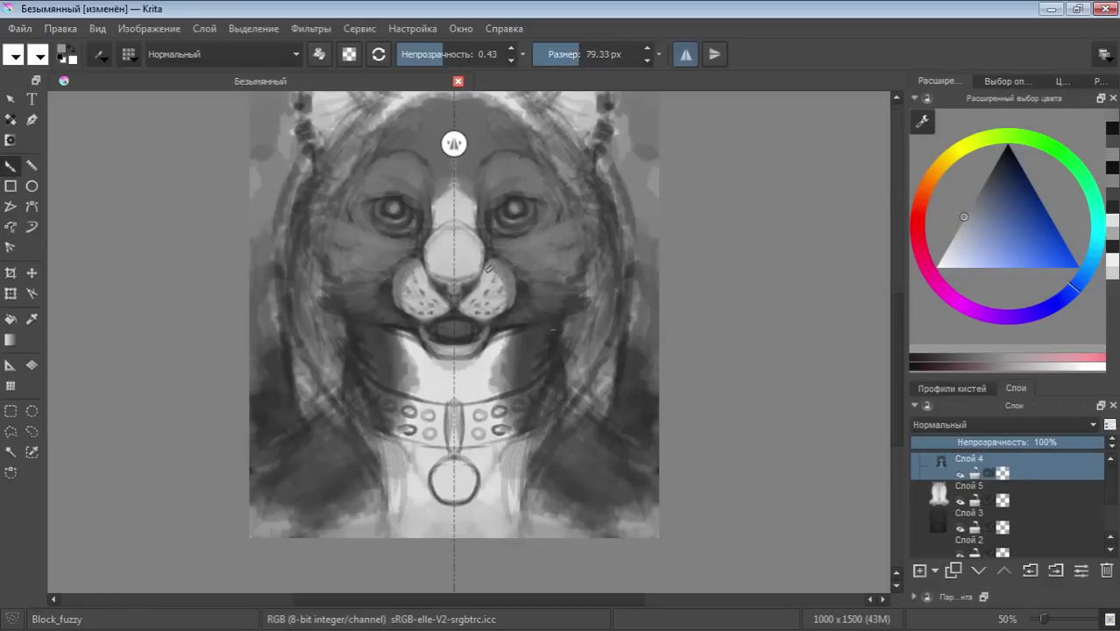
pyautogui.moveTo(488, 267); pyautogui.dragTo(505, 304)
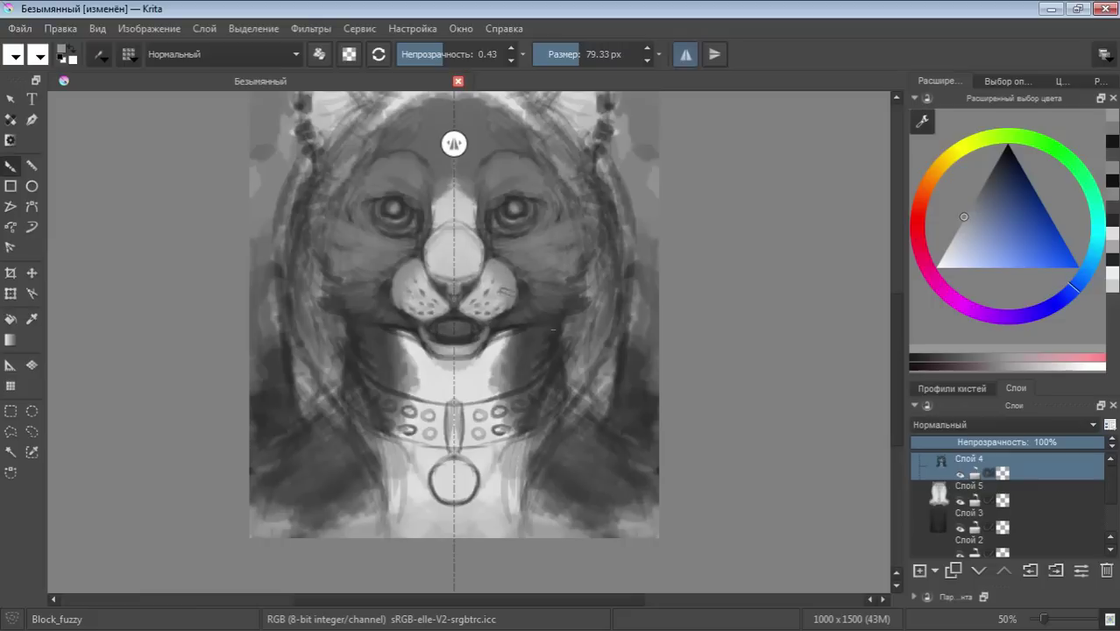
pyautogui.moveTo(999, 241); pyautogui.dragTo(948, 242)
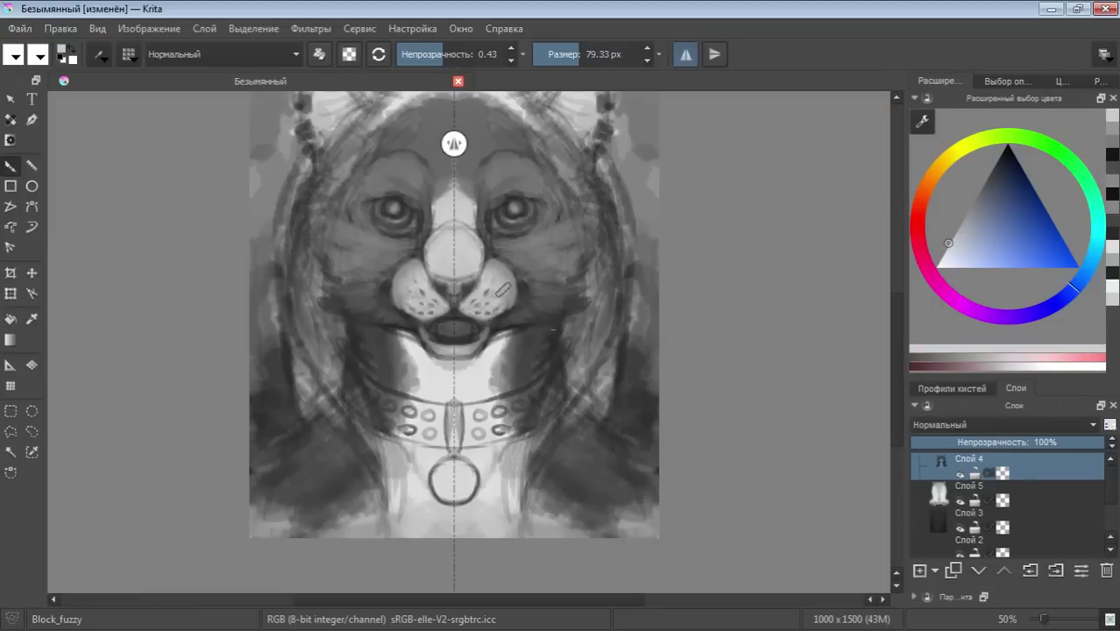
pyautogui.moveTo(499, 276)
pyautogui.mouseDown()
pyautogui.moveTo(505, 320)
pyautogui.moveTo(485, 340)
pyautogui.mouseUp()
pyautogui.click(988, 177)
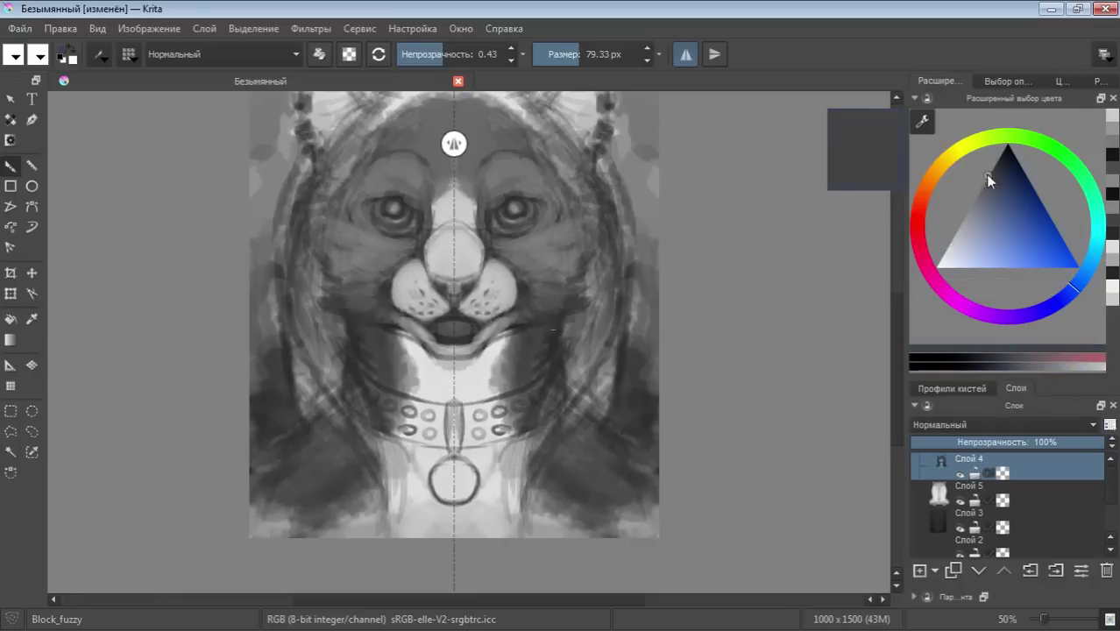
pyautogui.moveTo(501, 289); pyautogui.dragTo(514, 301)
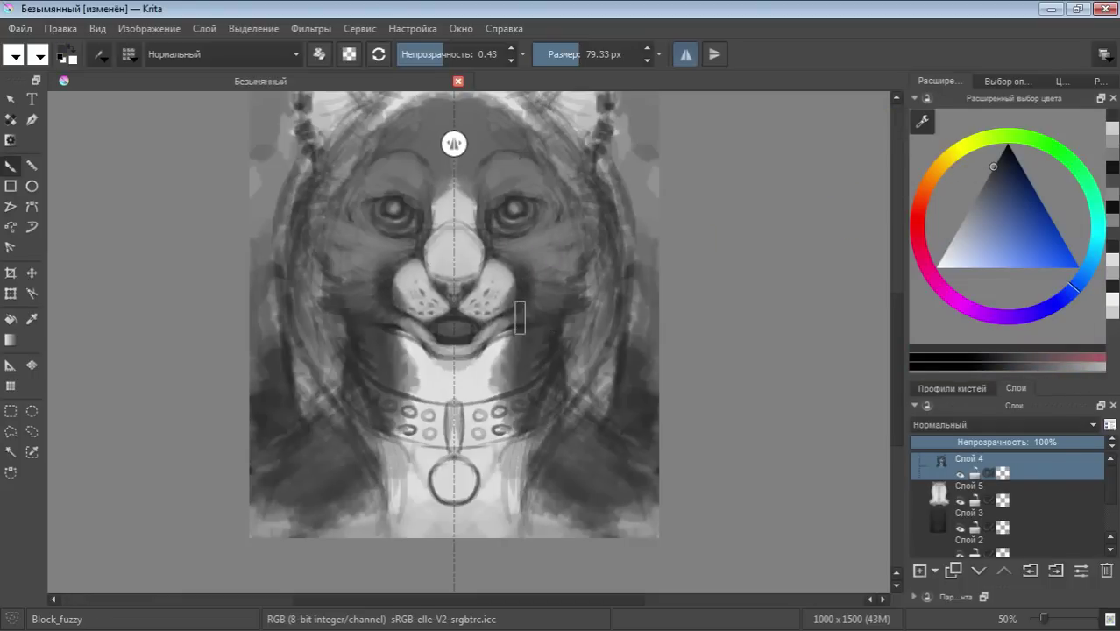
pyautogui.moveTo(541, 280)
pyautogui.mouseDown()
pyautogui.moveTo(554, 287)
pyautogui.moveTo(547, 309)
pyautogui.mouseUp()
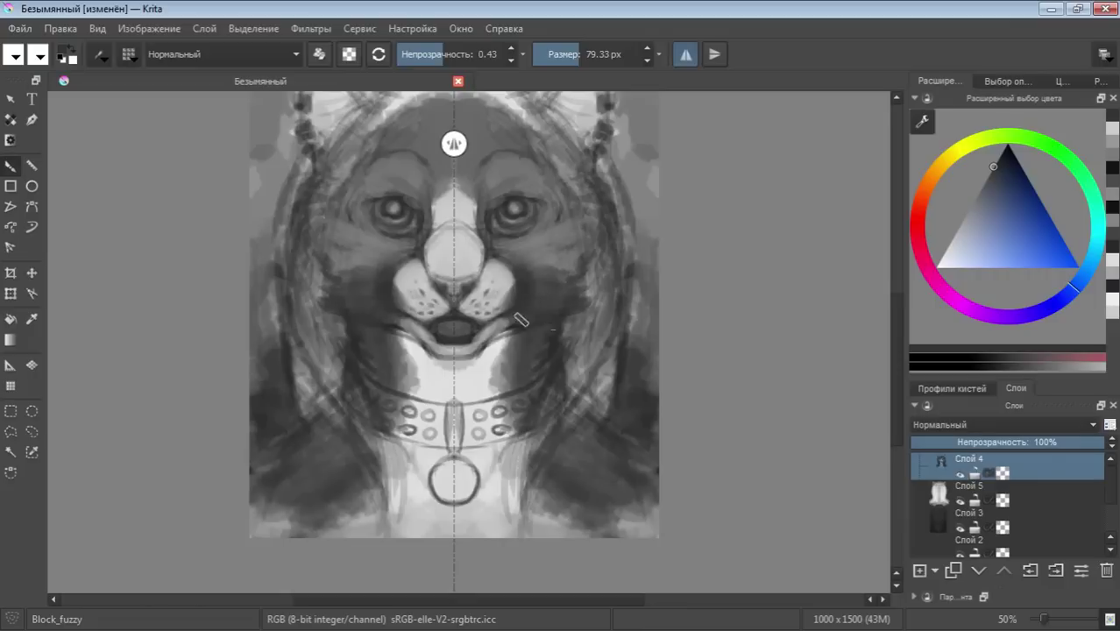
pyautogui.moveTo(511, 267)
pyautogui.mouseDown()
pyautogui.moveTo(508, 287)
pyautogui.moveTo(498, 260)
pyautogui.moveTo(506, 307)
pyautogui.moveTo(503, 277)
pyautogui.mouseUp()
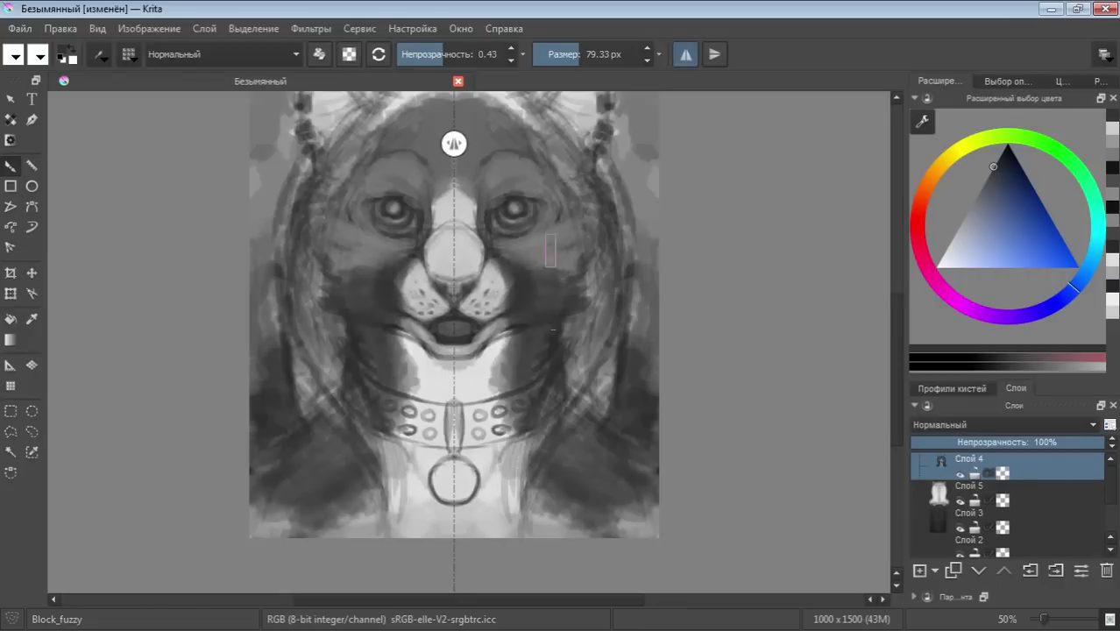
# Sample lighter tones from the painting and brighten the cheeks and areas beside the nose
pyautogui.keyDown('ctrl'); pyautogui.click(526, 249); pyautogui.keyUp('ctrl')
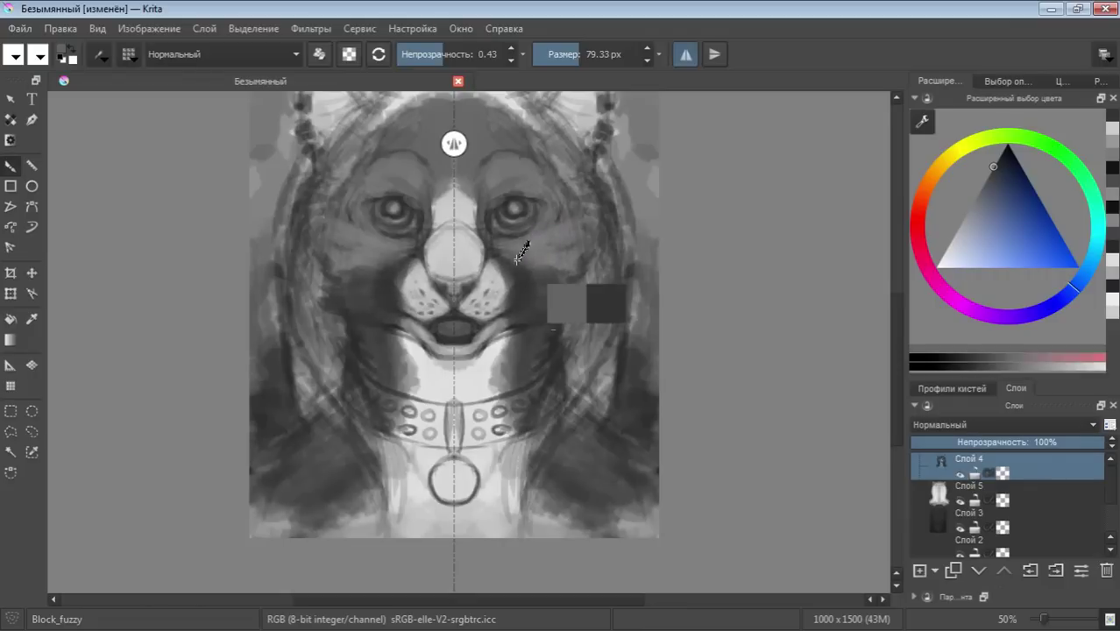
pyautogui.moveTo(519, 282); pyautogui.dragTo(515, 326)
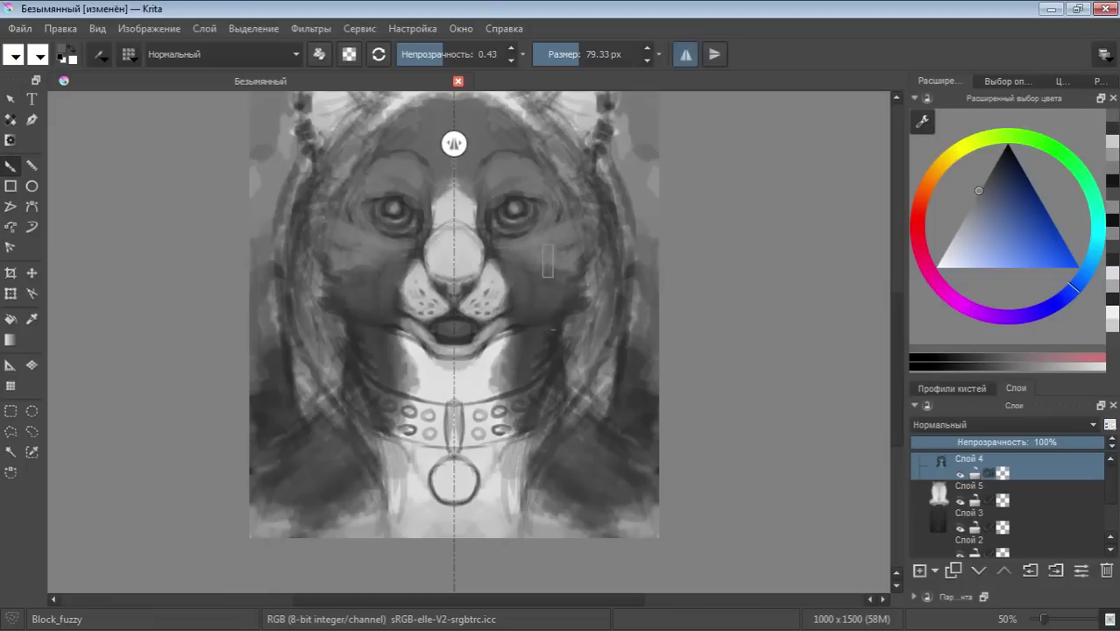
pyautogui.keyDown('ctrl'); pyautogui.click(547, 263); pyautogui.keyUp('ctrl')
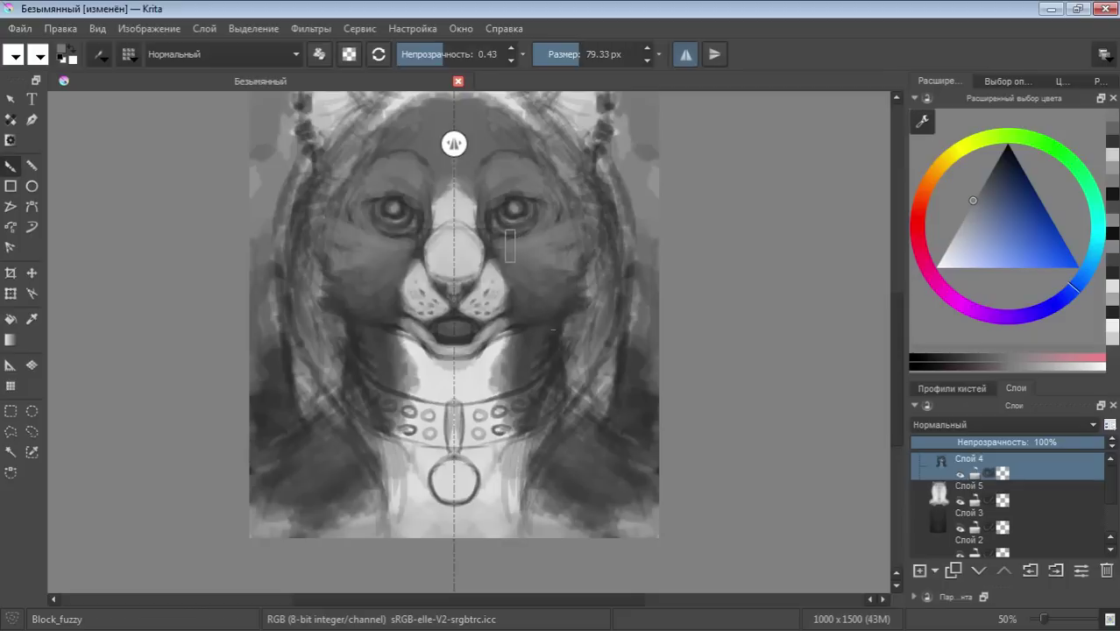
pyautogui.click(491, 249)
pyautogui.keyDown('ctrl'); pyautogui.click(490, 256); pyautogui.keyUp('ctrl')
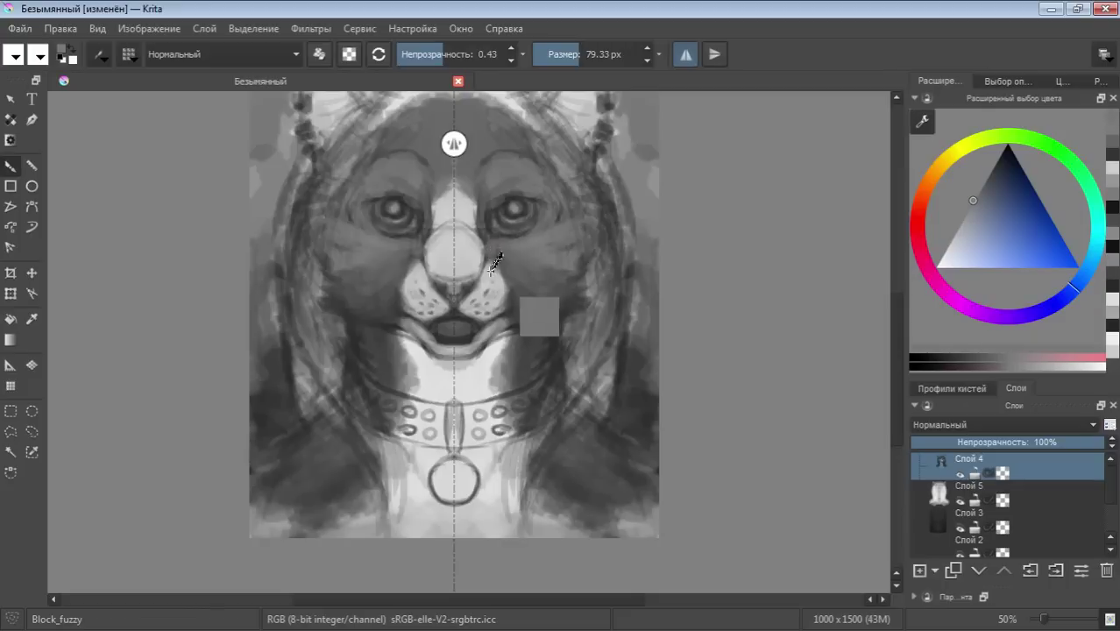
pyautogui.moveTo(494, 263); pyautogui.dragTo(505, 289)
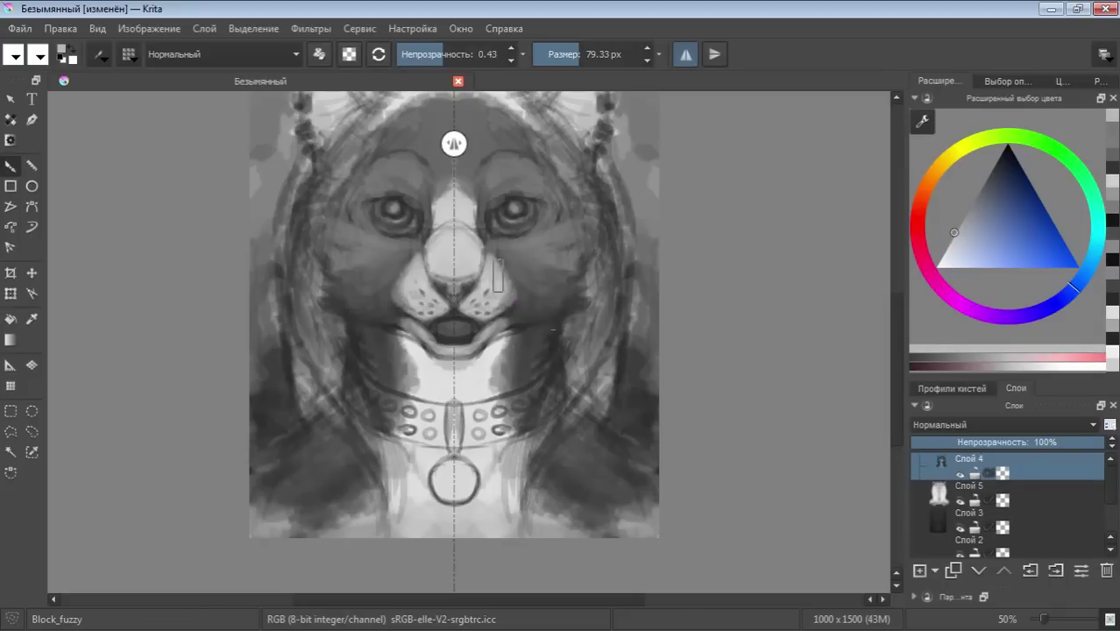
# Sample near-black from the painting and darken the outlines around both eyes
pyautogui.keyDown('ctrl'); pyautogui.click(526, 287); pyautogui.keyUp('ctrl')
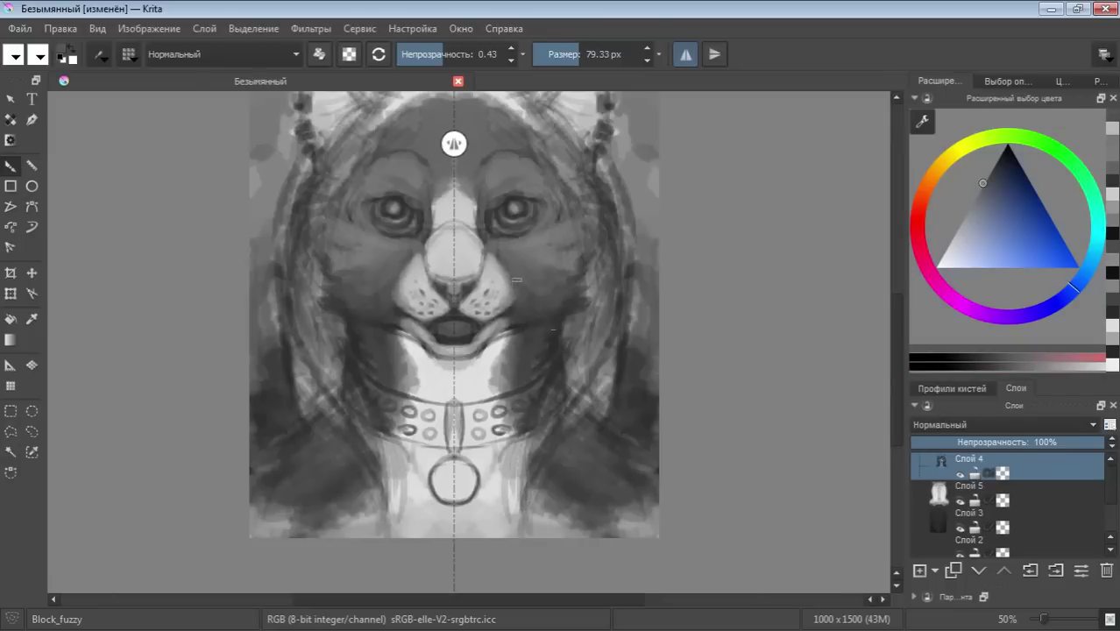
pyautogui.keyDown('ctrl'); pyautogui.click(519, 313); pyautogui.keyUp('ctrl')
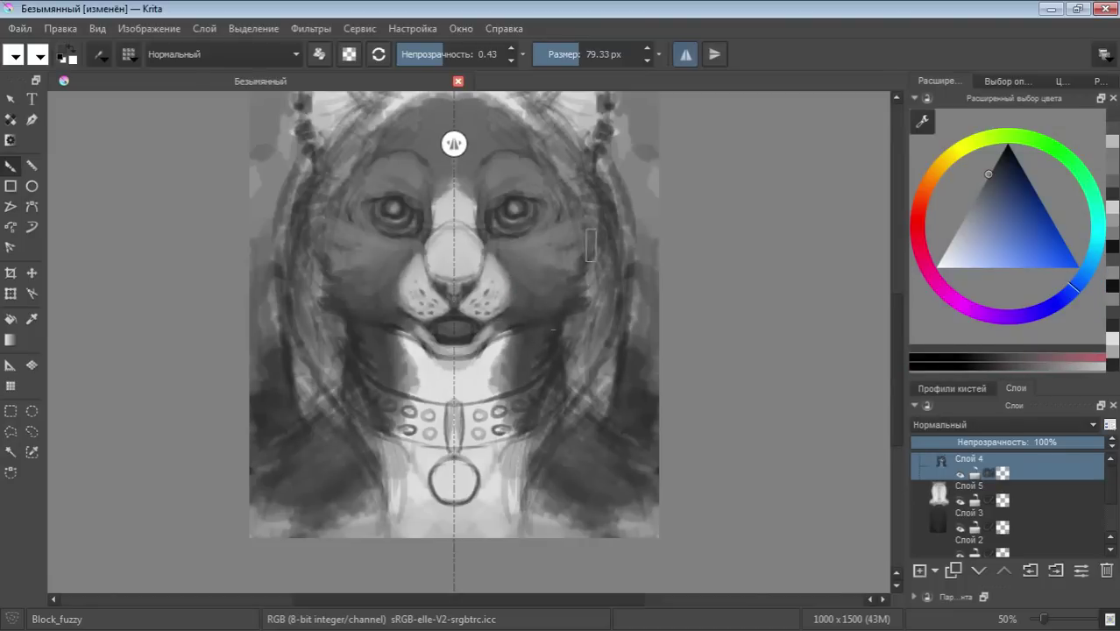
pyautogui.keyDown('ctrl'); pyautogui.click(580, 206); pyautogui.keyUp('ctrl')
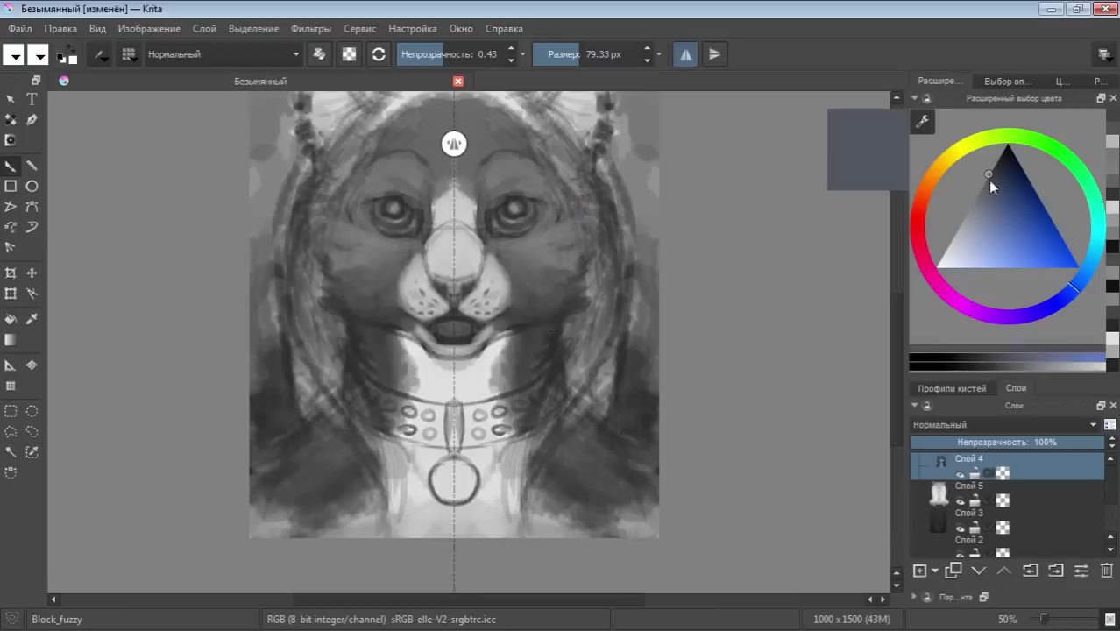
pyautogui.moveTo(496, 205)
pyautogui.mouseDown()
pyautogui.moveTo(545, 237)
pyautogui.moveTo(549, 224)
pyautogui.moveTo(514, 235)
pyautogui.moveTo(509, 198)
pyautogui.moveTo(549, 230)
pyautogui.moveTo(529, 221)
pyautogui.moveTo(560, 219)
pyautogui.mouseUp()
# Shrink the brush to about 19 px and draw thin whisker strokes beside the muzzle
pyautogui.moveTo(592, 54); pyautogui.dragTo(574, 54)
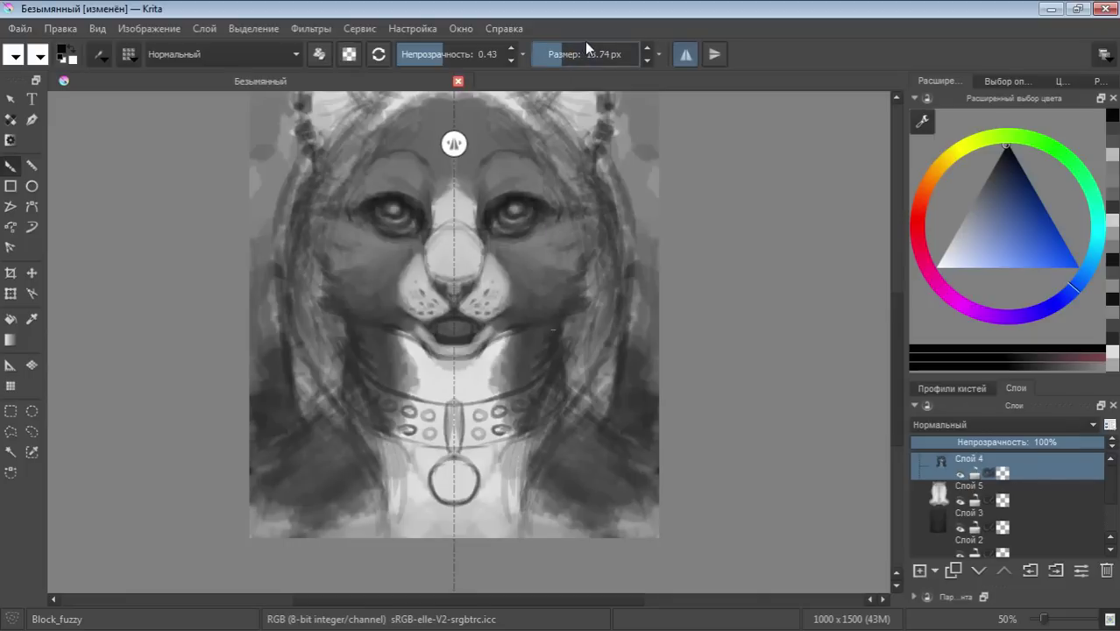
pyautogui.moveTo(569, 221)
pyautogui.mouseDown()
pyautogui.moveTo(605, 233)
pyautogui.moveTo(608, 256)
pyautogui.mouseUp()
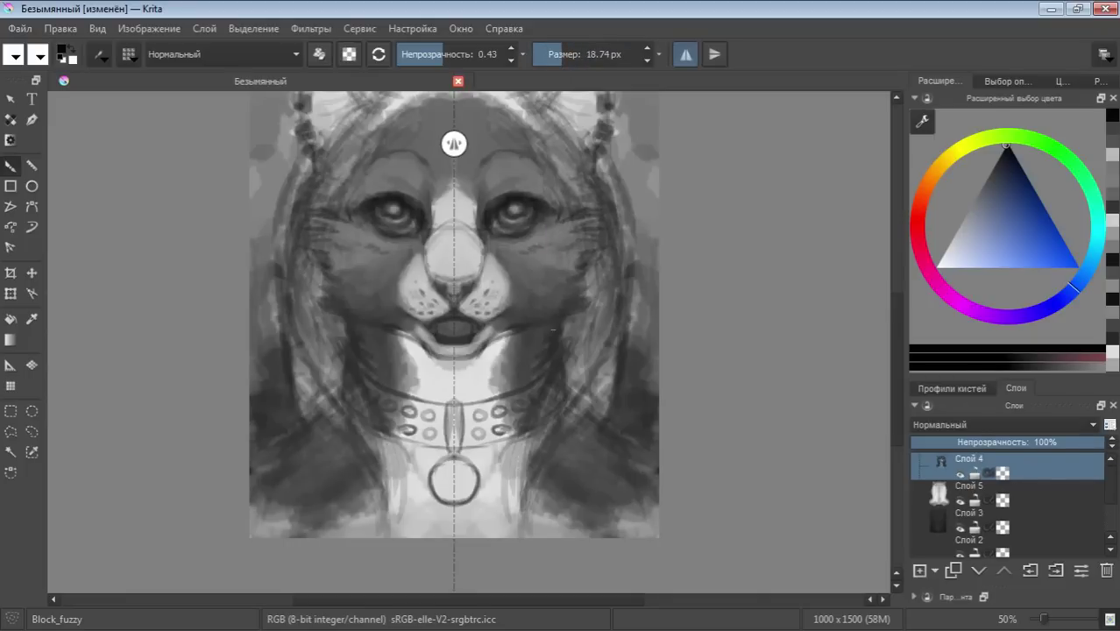
pyautogui.moveTo(578, 250)
pyautogui.mouseDown()
pyautogui.moveTo(606, 273)
pyautogui.moveTo(599, 305)
pyautogui.mouseUp()
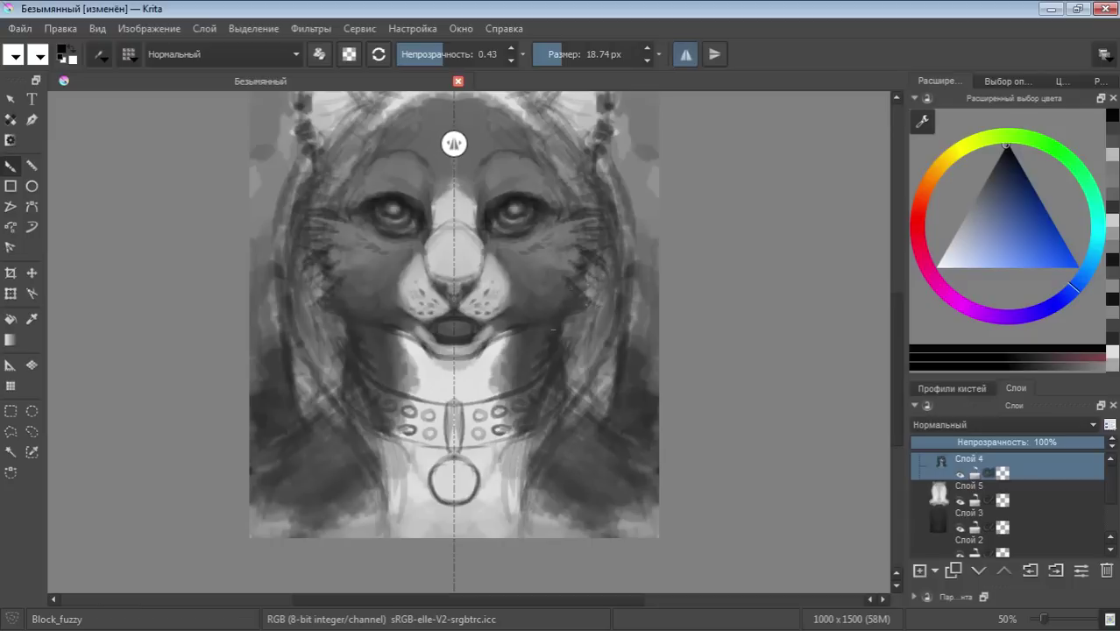
pyautogui.moveTo(599, 263)
pyautogui.mouseDown()
pyautogui.moveTo(592, 291)
pyautogui.moveTo(565, 305)
pyautogui.moveTo(544, 297)
pyautogui.moveTo(531, 340)
pyautogui.moveTo(593, 309)
pyautogui.moveTo(578, 289)
pyautogui.moveTo(587, 286)
pyautogui.moveTo(582, 300)
pyautogui.moveTo(616, 230)
pyautogui.moveTo(574, 195)
pyautogui.moveTo(613, 241)
pyautogui.moveTo(612, 282)
pyautogui.mouseUp()
# Hatch dark fur over the cheeks, brows and forehead
pyautogui.moveTo(585, 190)
pyautogui.mouseDown()
pyautogui.moveTo(568, 190)
pyautogui.moveTo(557, 163)
pyautogui.mouseUp()
pyautogui.moveTo(558, 181); pyautogui.dragTo(552, 156)
pyautogui.moveTo(563, 204)
pyautogui.mouseDown()
pyautogui.moveTo(461, 109)
pyautogui.moveTo(525, 180)
pyautogui.moveTo(498, 140)
pyautogui.mouseUp()
pyautogui.moveTo(529, 176); pyautogui.dragTo(498, 140)
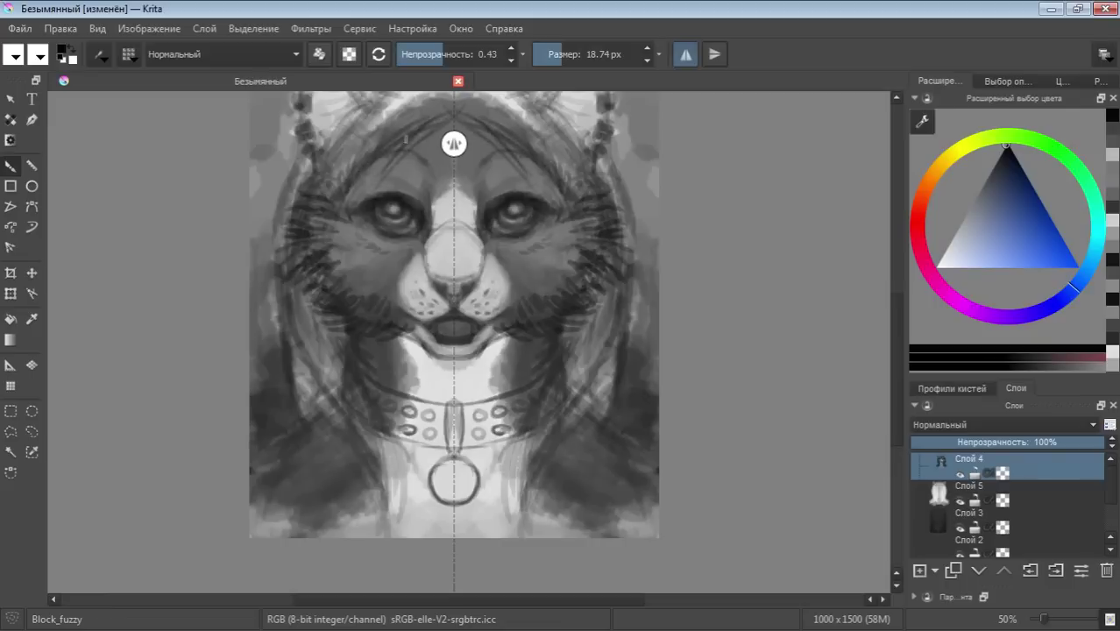
pyautogui.moveTo(549, 191); pyautogui.dragTo(514, 159)
pyautogui.moveTo(567, 209); pyautogui.dragTo(503, 154)
# Add dark fur strokes along the head outline, cheeks and neck
pyautogui.moveTo(552, 182)
pyautogui.mouseDown()
pyautogui.moveTo(522, 158)
pyautogui.moveTo(520, 112)
pyautogui.mouseUp()
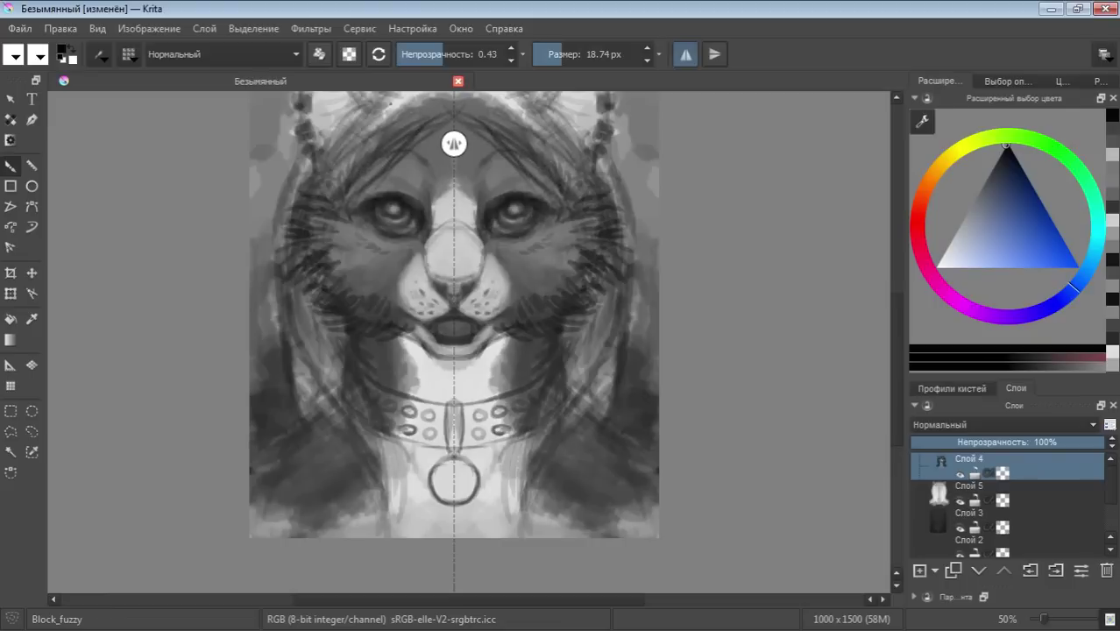
pyautogui.moveTo(582, 158); pyautogui.dragTo(517, 103)
pyautogui.moveTo(618, 184); pyautogui.dragTo(639, 296)
pyautogui.moveTo(560, 315); pyautogui.dragTo(585, 415)
pyautogui.moveTo(561, 351)
pyautogui.mouseDown()
pyautogui.moveTo(599, 424)
pyautogui.moveTo(513, 486)
pyautogui.mouseUp()
# Paint over the whole collar band in dark grey with a 67 px mirrored brush
pyautogui.click(996, 157)
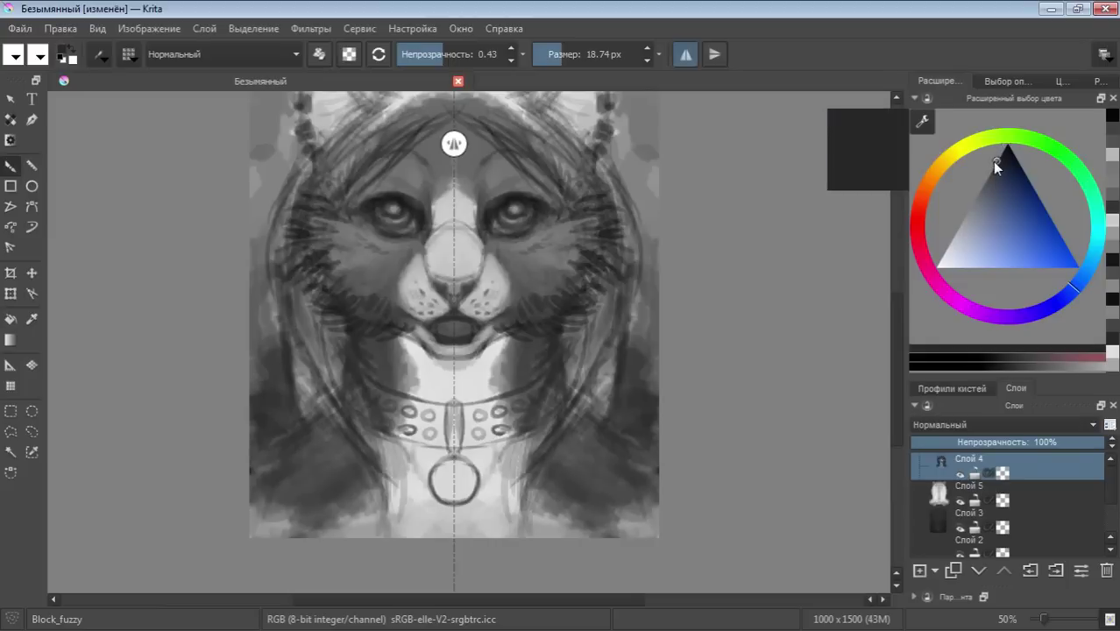
pyautogui.click(575, 46)
pyautogui.moveTo(498, 385); pyautogui.dragTo(465, 442)
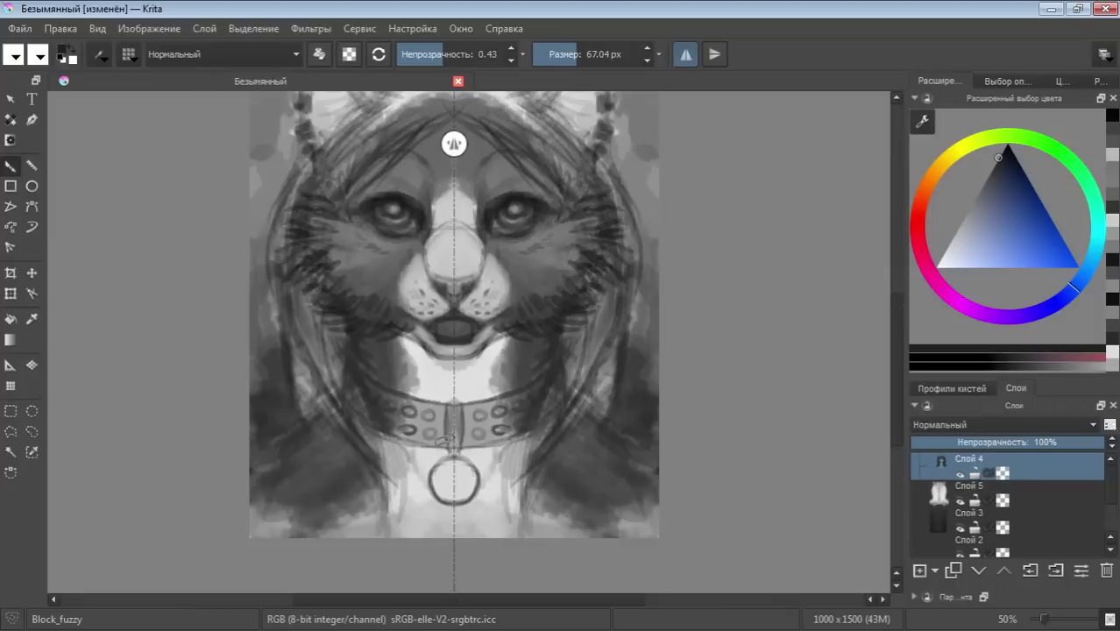
pyautogui.moveTo(526, 410)
pyautogui.mouseDown()
pyautogui.moveTo(491, 430)
pyautogui.moveTo(456, 430)
pyautogui.moveTo(526, 421)
pyautogui.moveTo(474, 414)
pyautogui.moveTo(512, 401)
pyautogui.moveTo(532, 412)
pyautogui.mouseUp()
pyautogui.moveTo(499, 421)
pyautogui.mouseDown()
pyautogui.moveTo(517, 411)
pyautogui.moveTo(473, 425)
pyautogui.moveTo(534, 420)
pyautogui.moveTo(530, 399)
pyautogui.mouseUp()
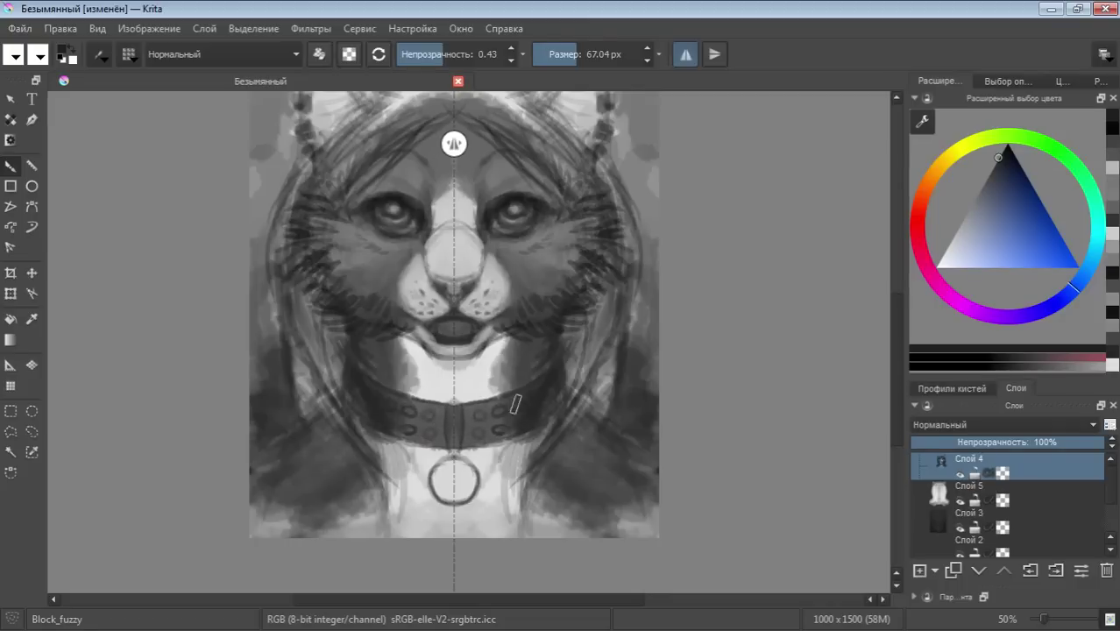
pyautogui.click(953, 234)
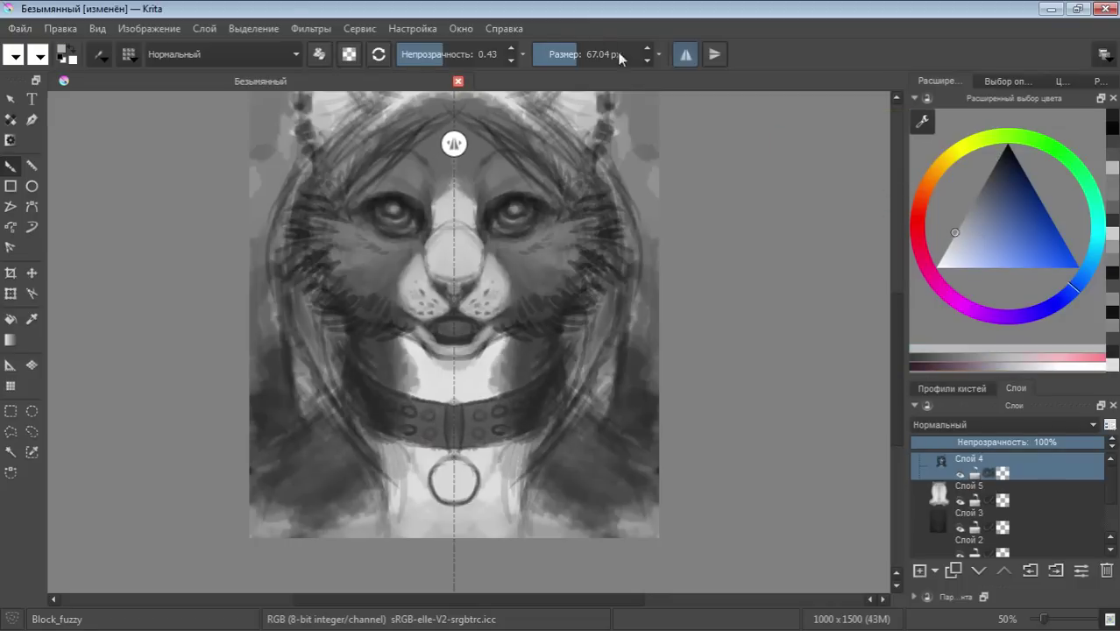
# Shrink the brush to about 10 px and dab light highlights on the collar studs, undoing the far one
pyautogui.moveTo(526, 417); pyautogui.dragTo(478, 417)
pyautogui.click(480, 415)
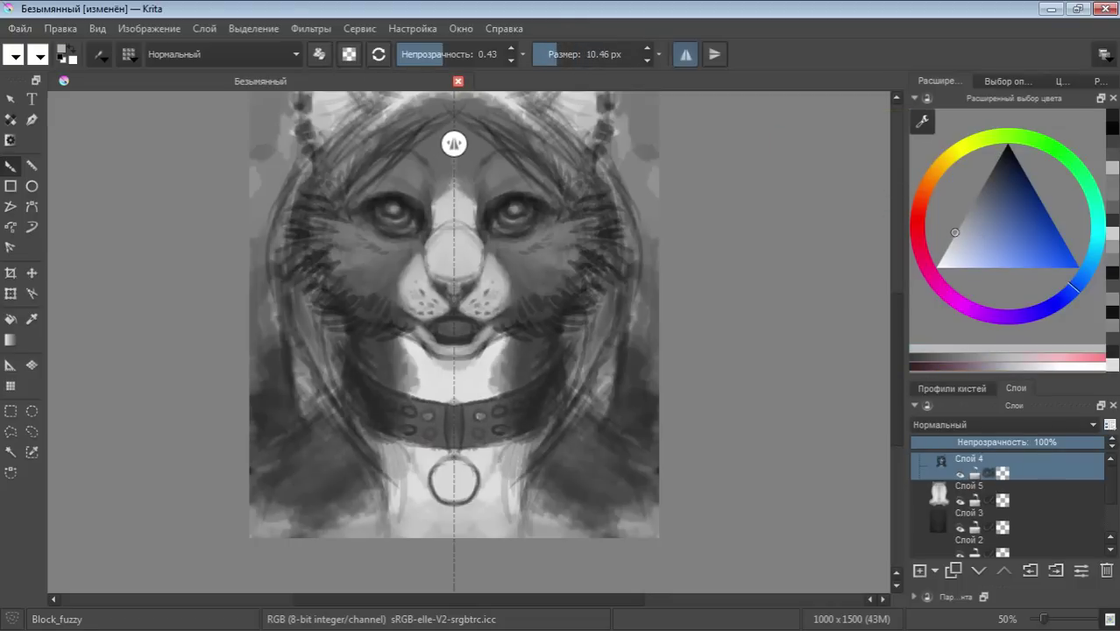
pyautogui.click(478, 434)
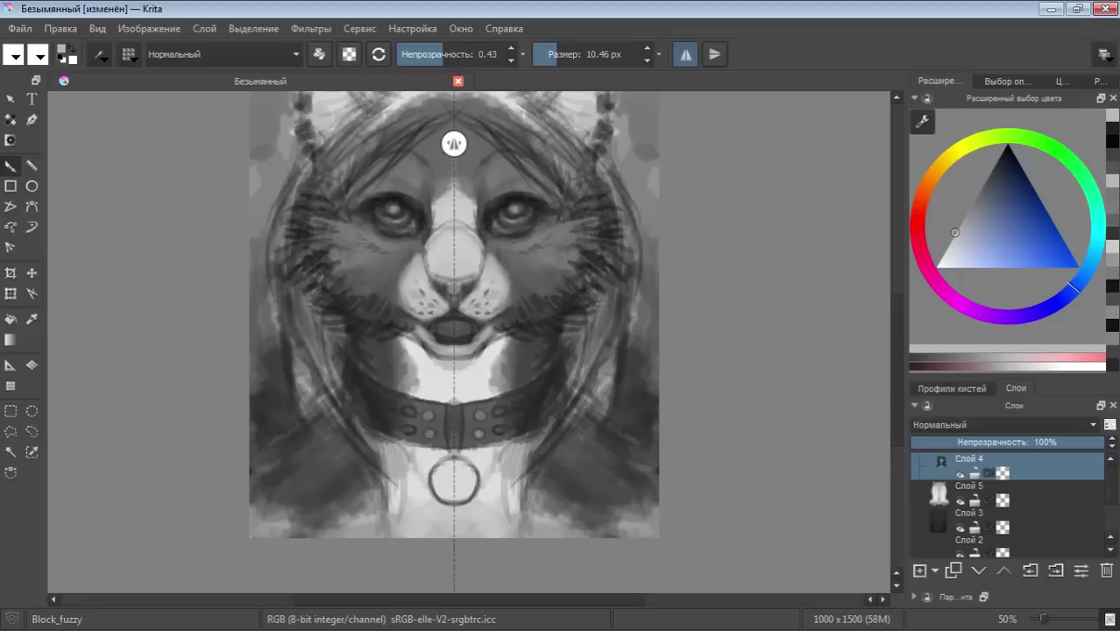
pyautogui.click(497, 412)
pyautogui.click(499, 429)
pyautogui.click(521, 405)
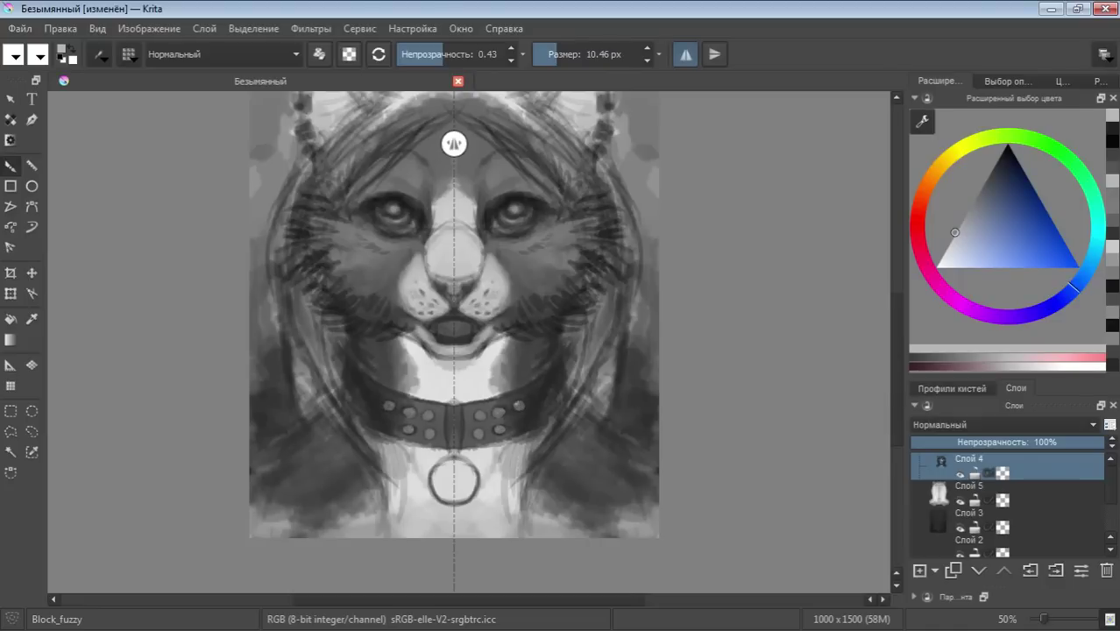
pyautogui.hotkey('ctrl', 'z')
# Enlarge the brush to about 14 px and re-highlight the far-right and outermost collar studs
pyautogui.click(646, 49)
pyautogui.click(646, 49)
pyautogui.click(646, 49)
pyautogui.click(647, 49)
pyautogui.click(515, 405)
pyautogui.click(521, 423)
pyautogui.hotkey('ctrl', 'z')
pyautogui.click(520, 421)
pyautogui.click(517, 408)
# Add small mirrored highlights to the outer upper and lower collar studs
pyautogui.click(534, 398)
pyautogui.click(538, 416)
pyautogui.click(519, 424)
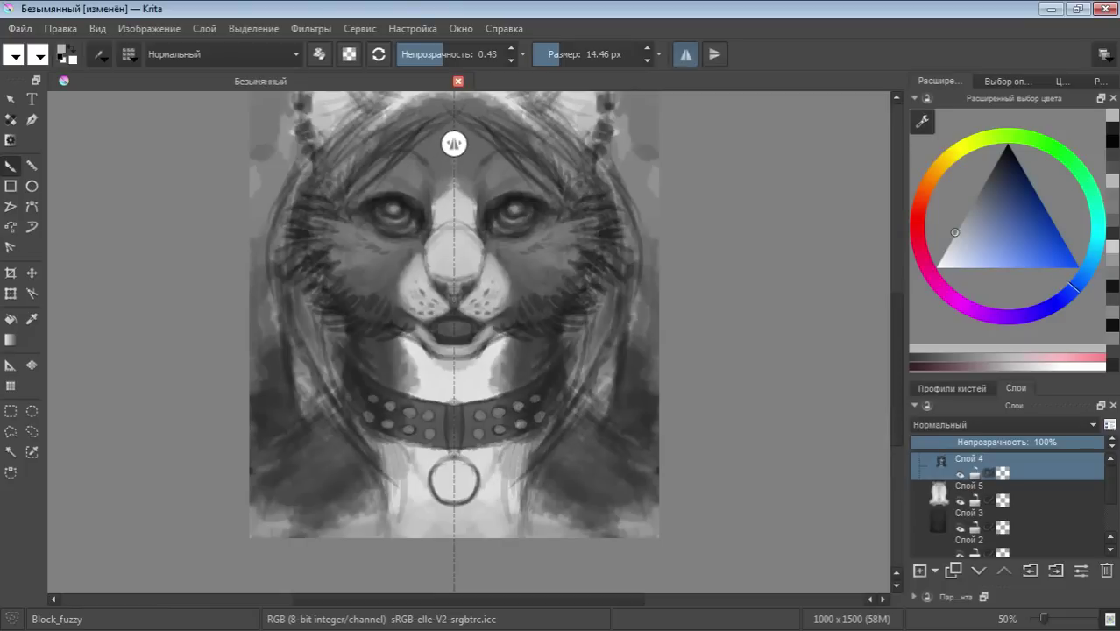
pyautogui.click(532, 400)
pyautogui.click(538, 418)
pyautogui.click(501, 433)
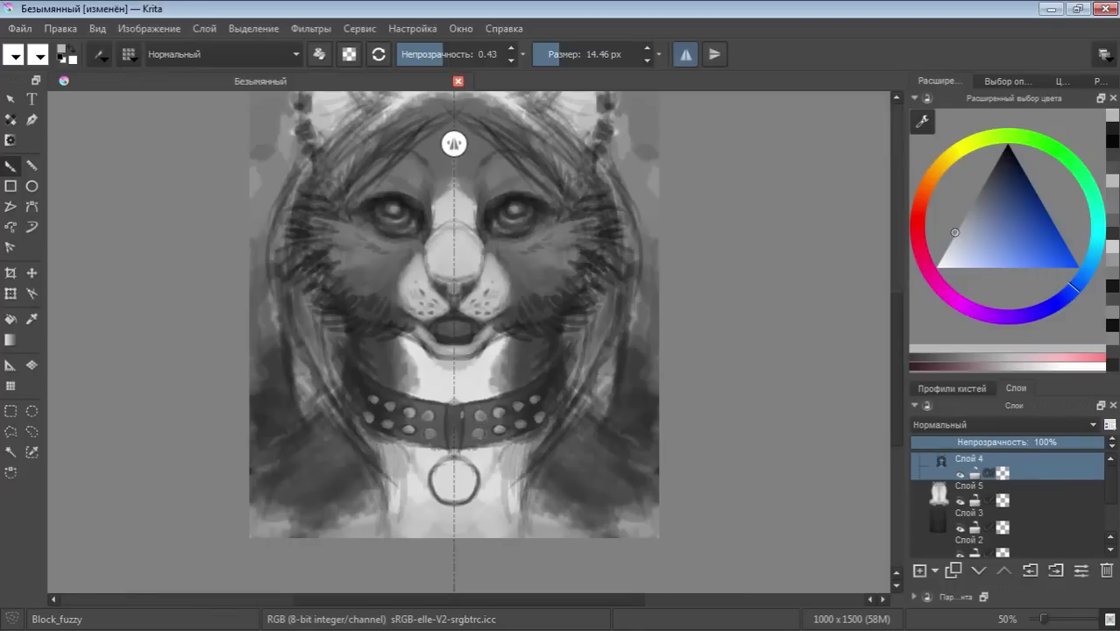
# Lighten the collar's centre strap, then shade both sides of the nose bottom in dark grey
pyautogui.moveTo(450, 407)
pyautogui.mouseDown()
pyautogui.moveTo(448, 447)
pyautogui.moveTo(452, 432)
pyautogui.mouseUp()
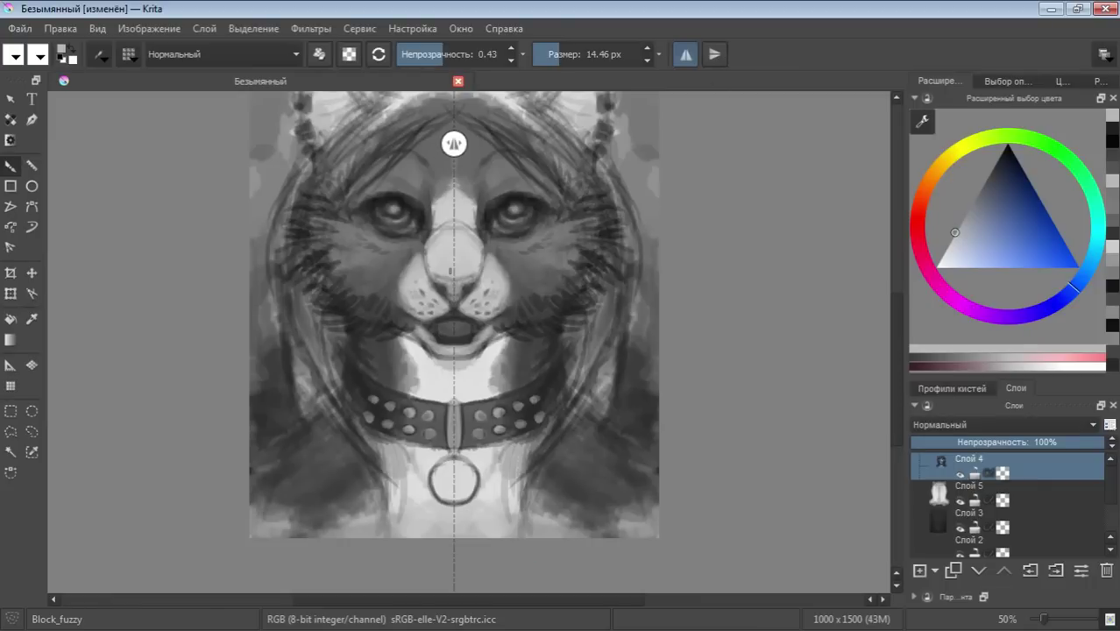
pyautogui.click(989, 184)
pyautogui.moveTo(989, 184); pyautogui.dragTo(954, 187)
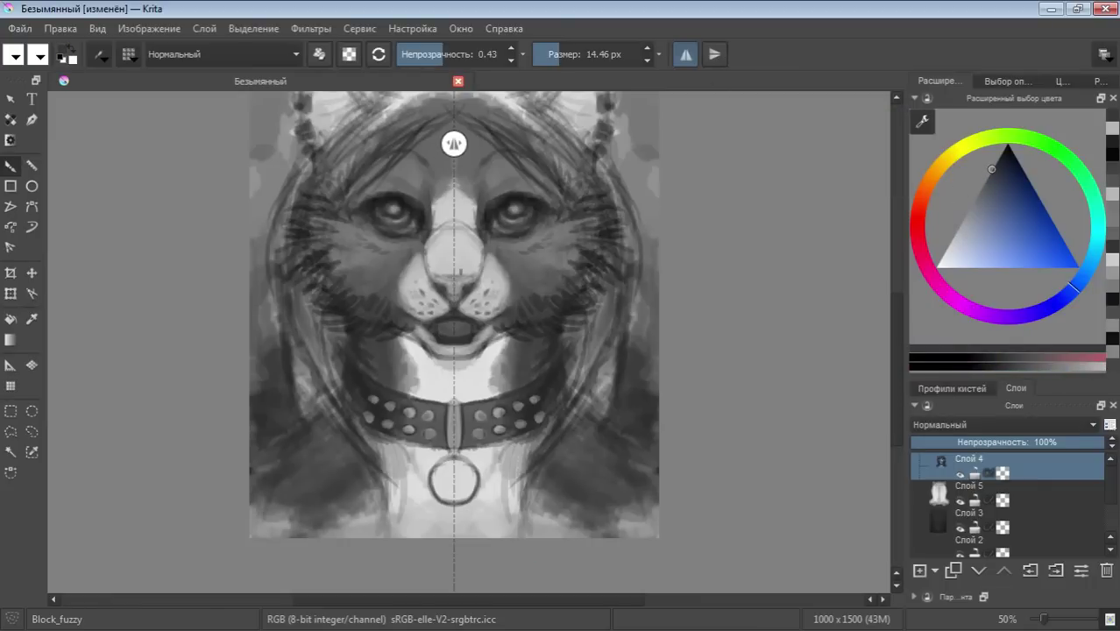
pyautogui.moveTo(429, 272); pyautogui.dragTo(466, 286)
# Switch to black, deepen the shadows beside the nose and add a small dark cheek stroke
pyautogui.moveTo(998, 186); pyautogui.dragTo(962, 215)
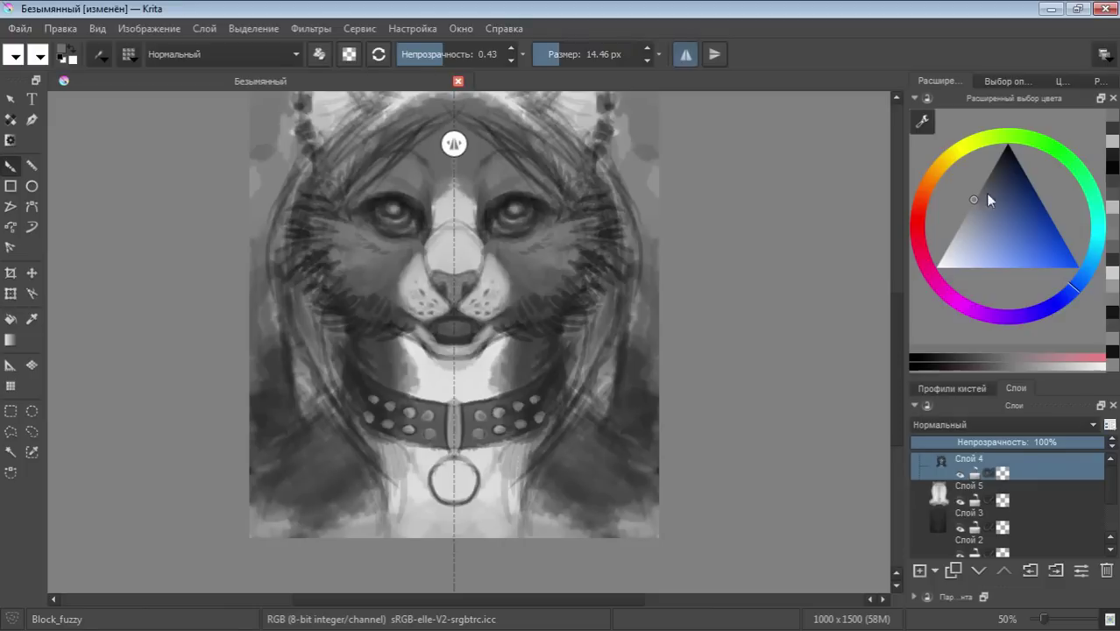
pyautogui.moveTo(988, 195); pyautogui.dragTo(985, 140)
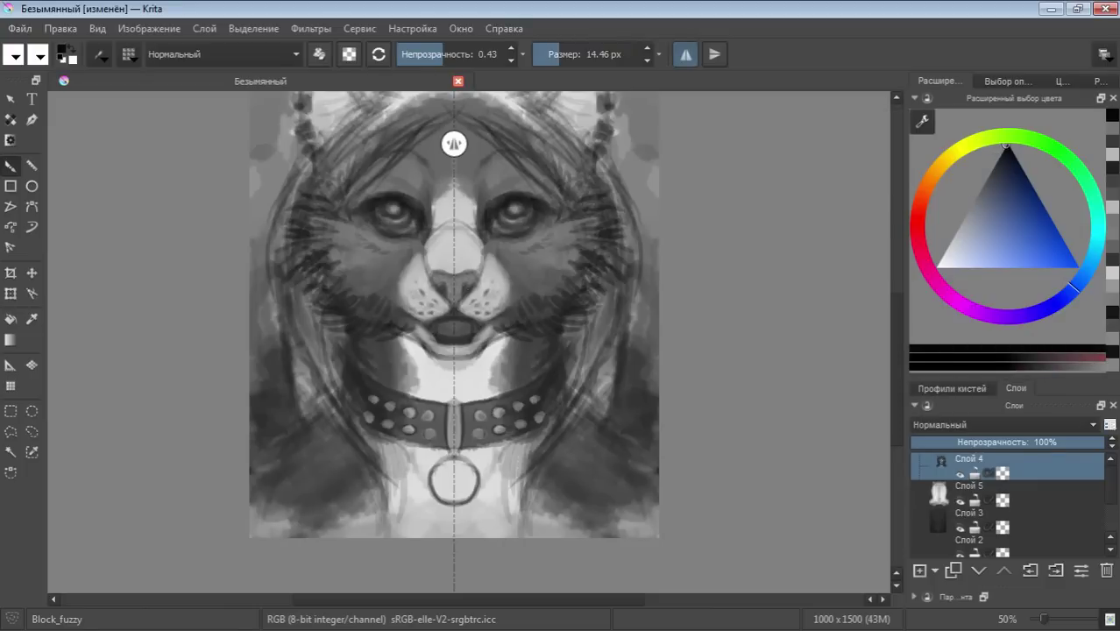
pyautogui.moveTo(457, 274)
pyautogui.mouseDown()
pyautogui.moveTo(485, 280)
pyautogui.moveTo(473, 288)
pyautogui.mouseUp()
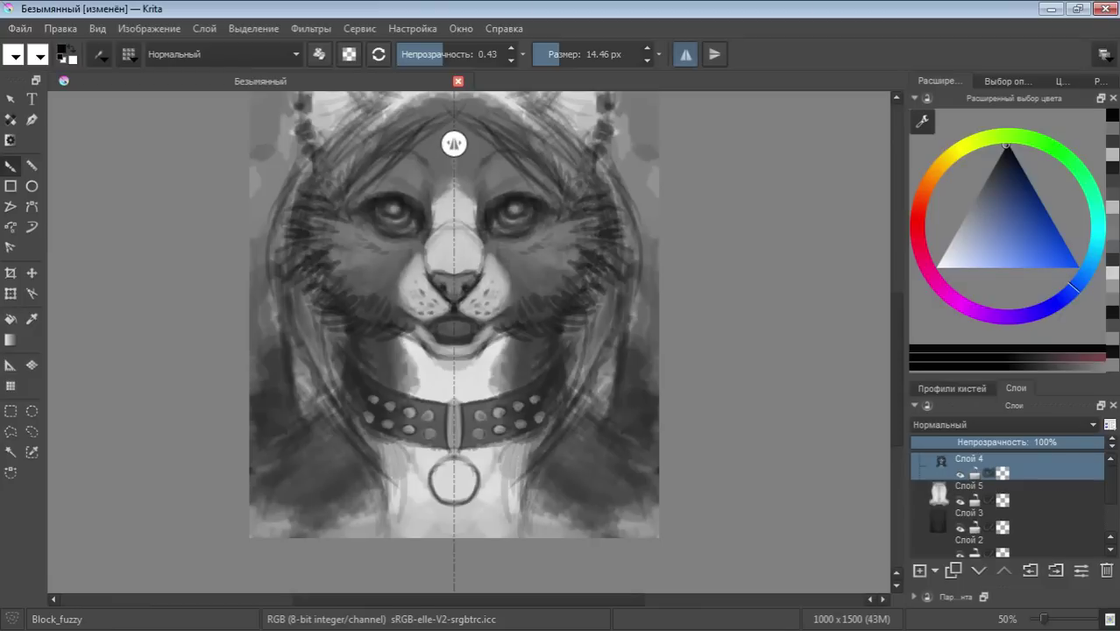
pyautogui.moveTo(481, 257); pyautogui.dragTo(492, 264)
# Paint broad mid-grey strokes over the eye area with an ~88 px brush
pyautogui.click(980, 186)
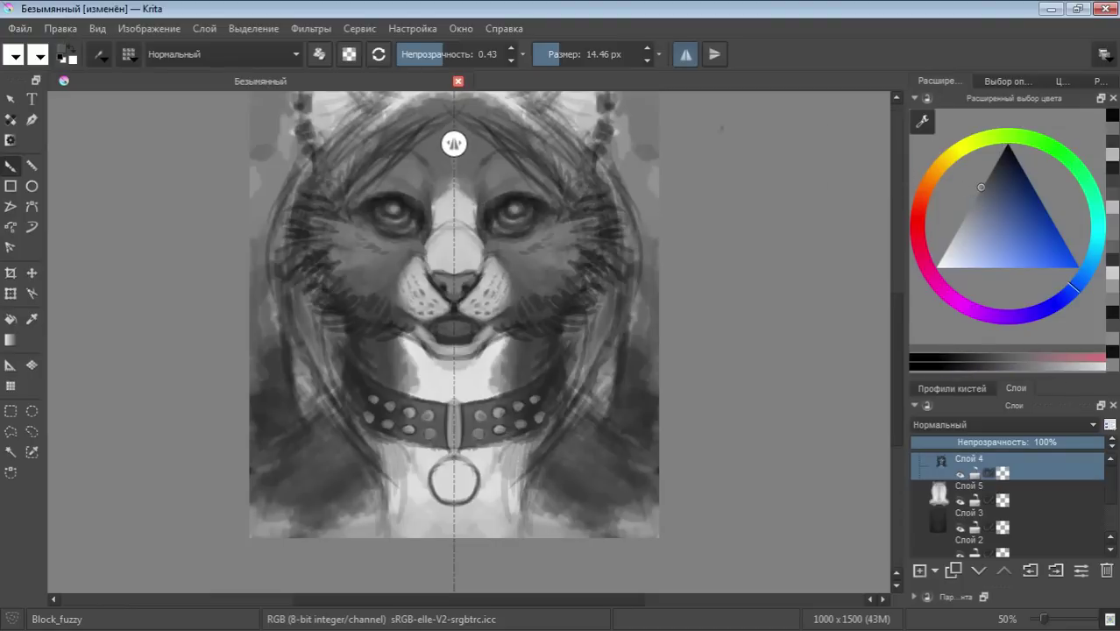
pyautogui.moveTo(567, 54); pyautogui.dragTo(596, 55)
pyautogui.moveTo(512, 206); pyautogui.dragTo(496, 239)
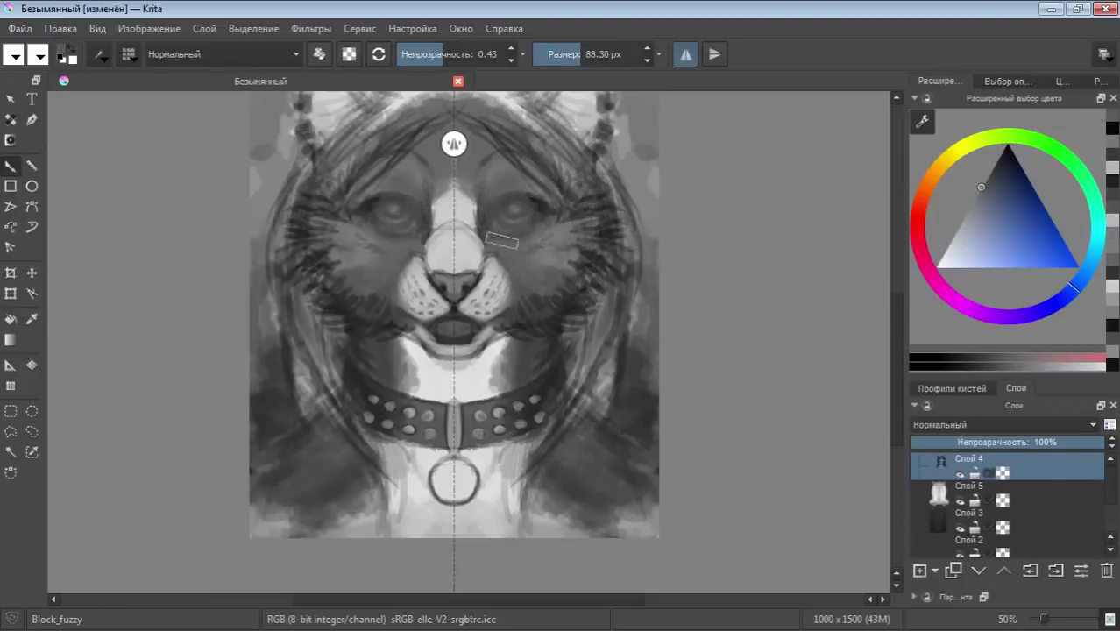
pyautogui.click(971, 205)
pyautogui.moveTo(513, 195)
pyautogui.mouseDown()
pyautogui.moveTo(502, 242)
pyautogui.moveTo(517, 197)
pyautogui.moveTo(539, 224)
pyautogui.moveTo(496, 223)
pyautogui.moveTo(505, 167)
pyautogui.mouseUp()
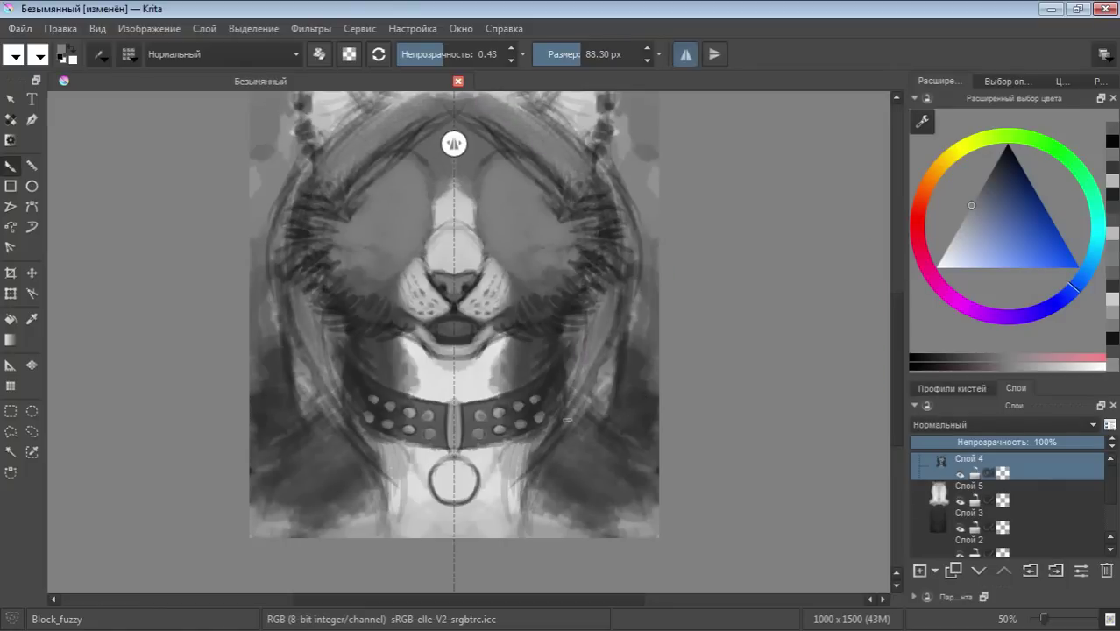
# Pick a darker grey and set the brush to about 20 px at 0.57 opacity
pyautogui.click(991, 169)
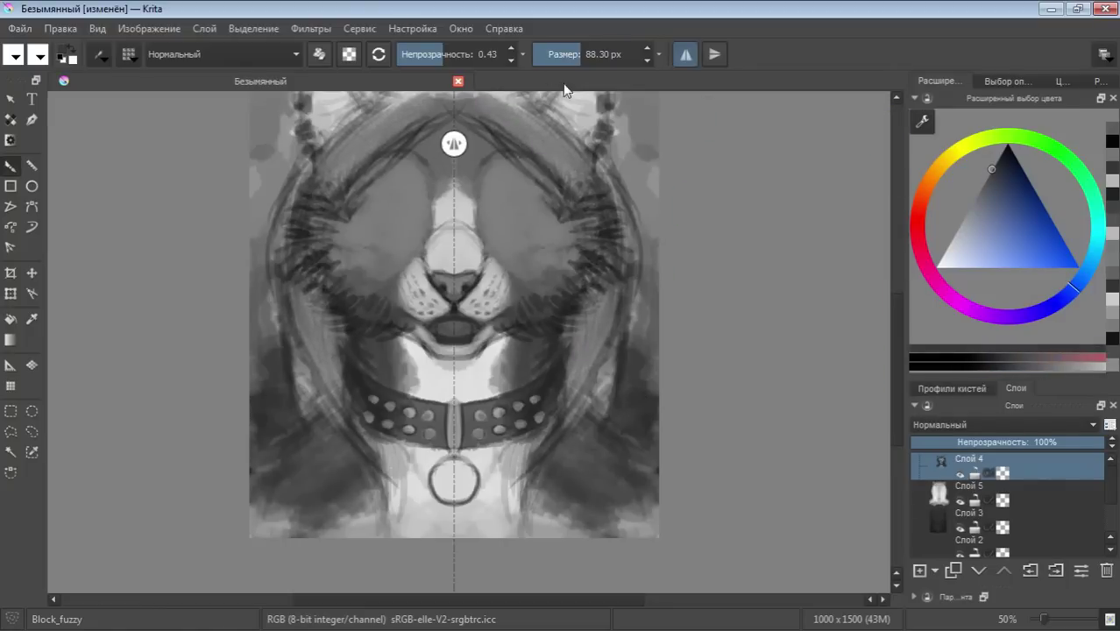
pyautogui.moveTo(580, 53); pyautogui.dragTo(562, 53)
pyautogui.moveTo(443, 53); pyautogui.dragTo(458, 54)
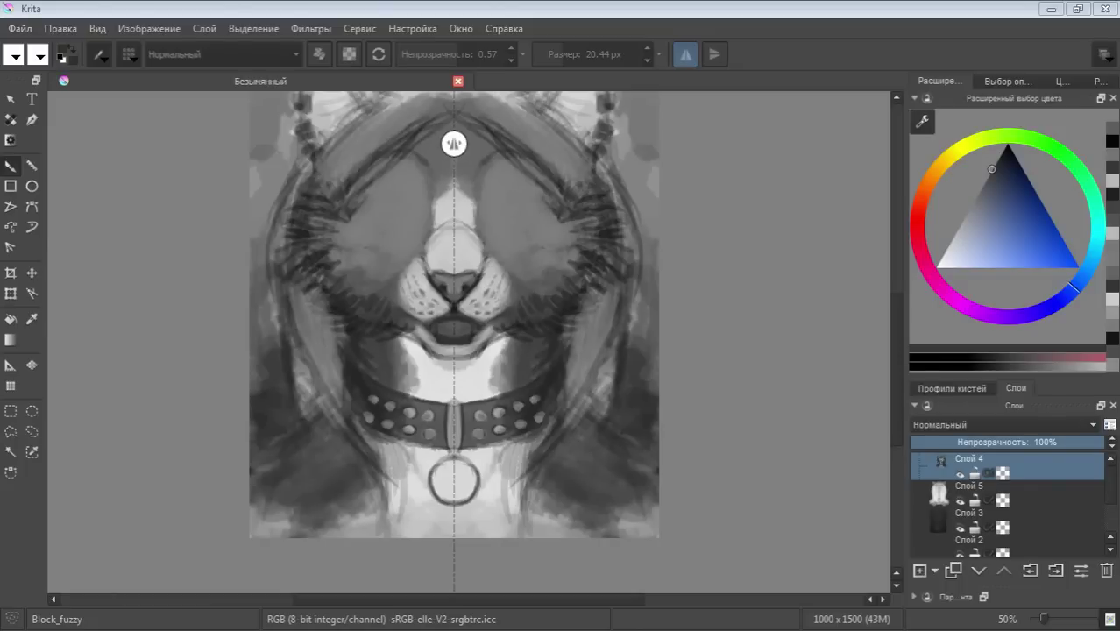
# With a ~60 px lighter grey brush, paint light fur around the collar ends and mane beside the face
pyautogui.click(587, 337)
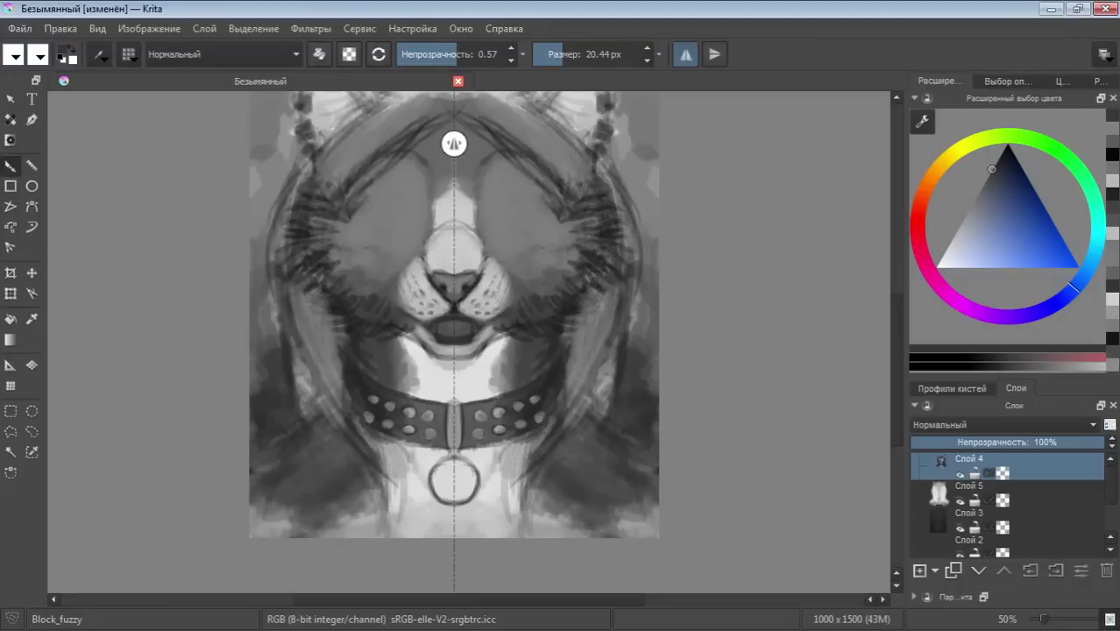
pyautogui.moveTo(583, 346)
pyautogui.mouseDown()
pyautogui.moveTo(578, 306)
pyautogui.moveTo(563, 382)
pyautogui.mouseUp()
pyautogui.click(978, 192)
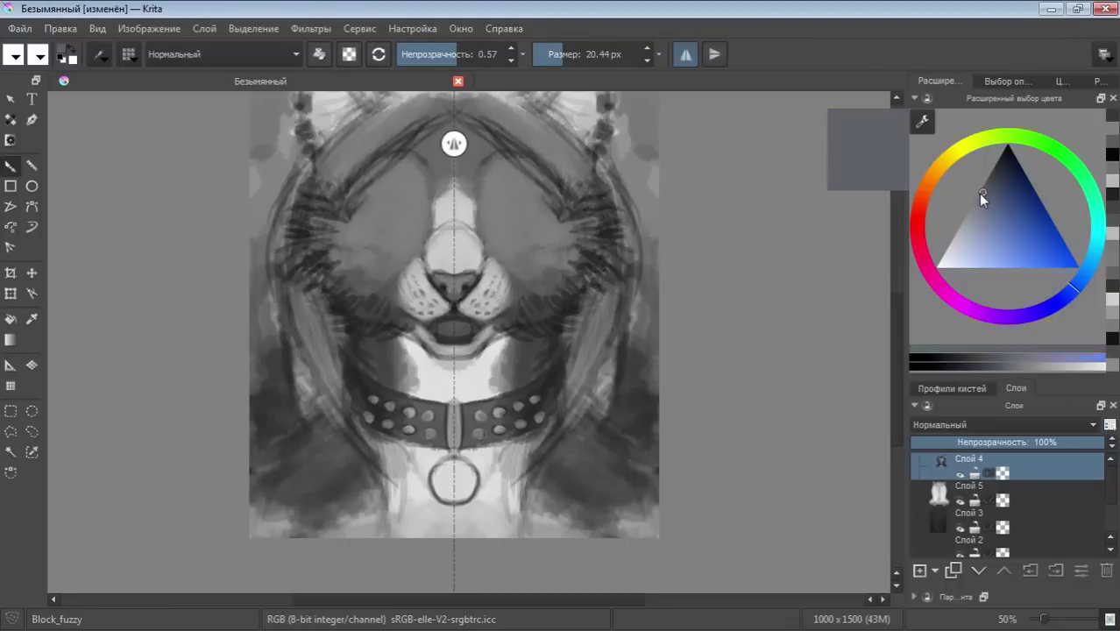
pyautogui.click(590, 55)
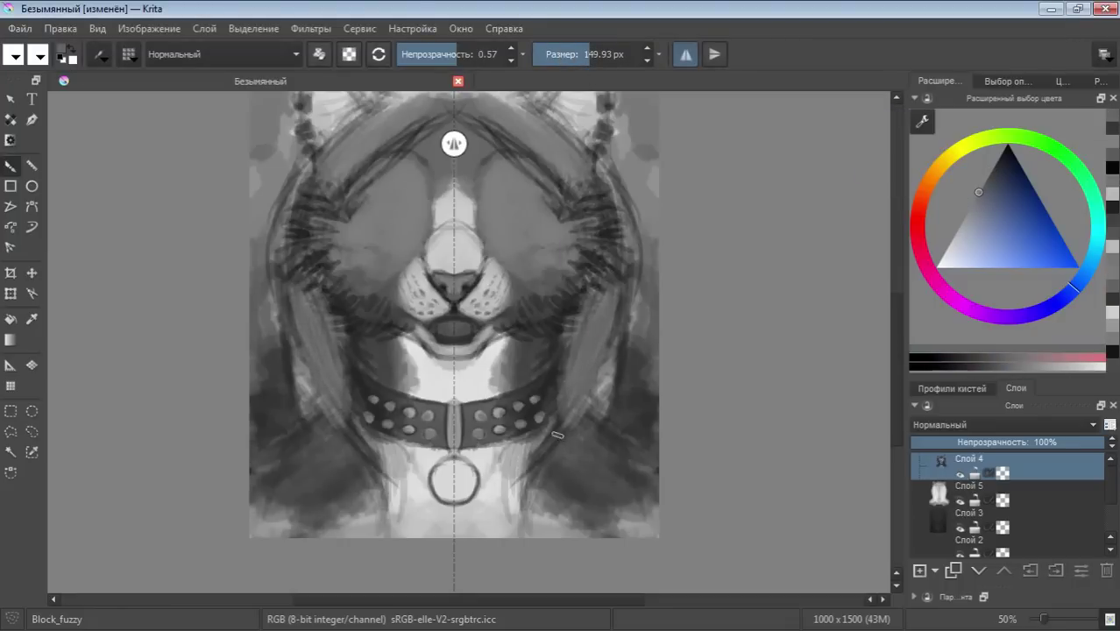
pyautogui.click(574, 54)
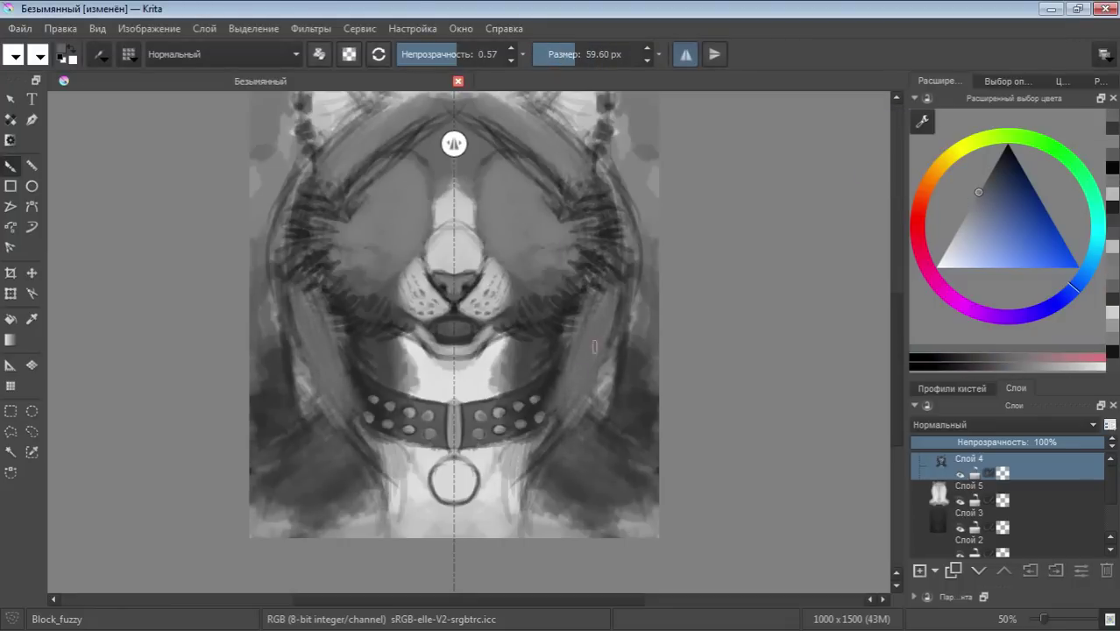
pyautogui.moveTo(560, 412); pyautogui.dragTo(542, 473)
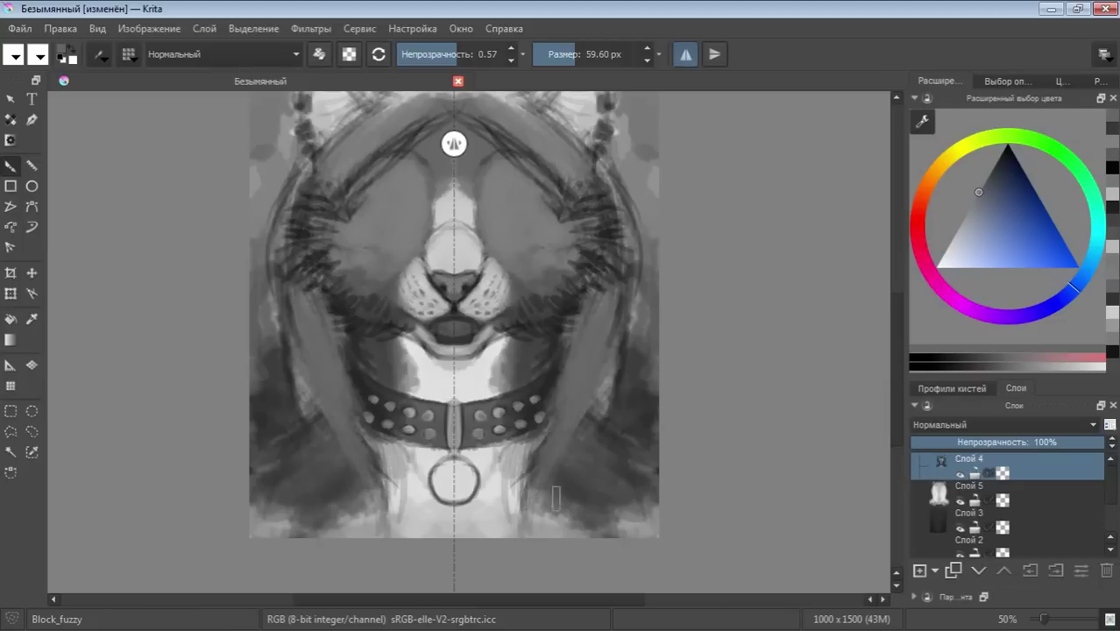
pyautogui.moveTo(592, 413); pyautogui.dragTo(529, 523)
pyautogui.moveTo(600, 449)
pyautogui.mouseDown()
pyautogui.moveTo(621, 319)
pyautogui.moveTo(624, 407)
pyautogui.moveTo(628, 309)
pyautogui.mouseUp()
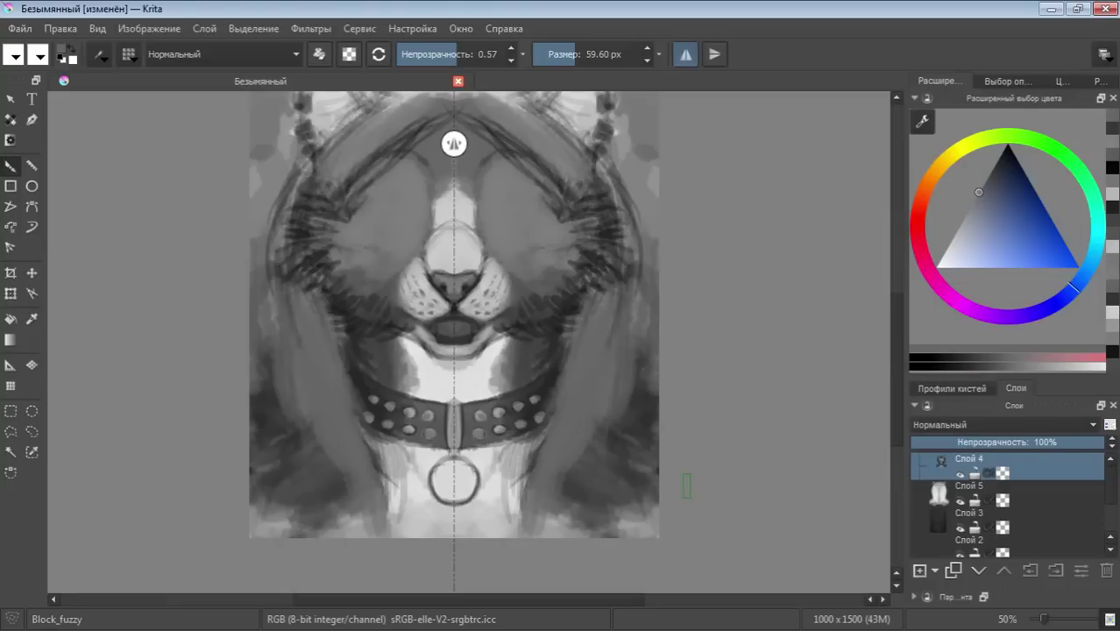
# Erase excess paint at the outer strands and add faint strands along the upper fur edge and collar
pyautogui.press('e')
pyautogui.moveTo(632, 402)
pyautogui.mouseDown()
pyautogui.moveTo(630, 349)
pyautogui.moveTo(623, 415)
pyautogui.mouseUp()
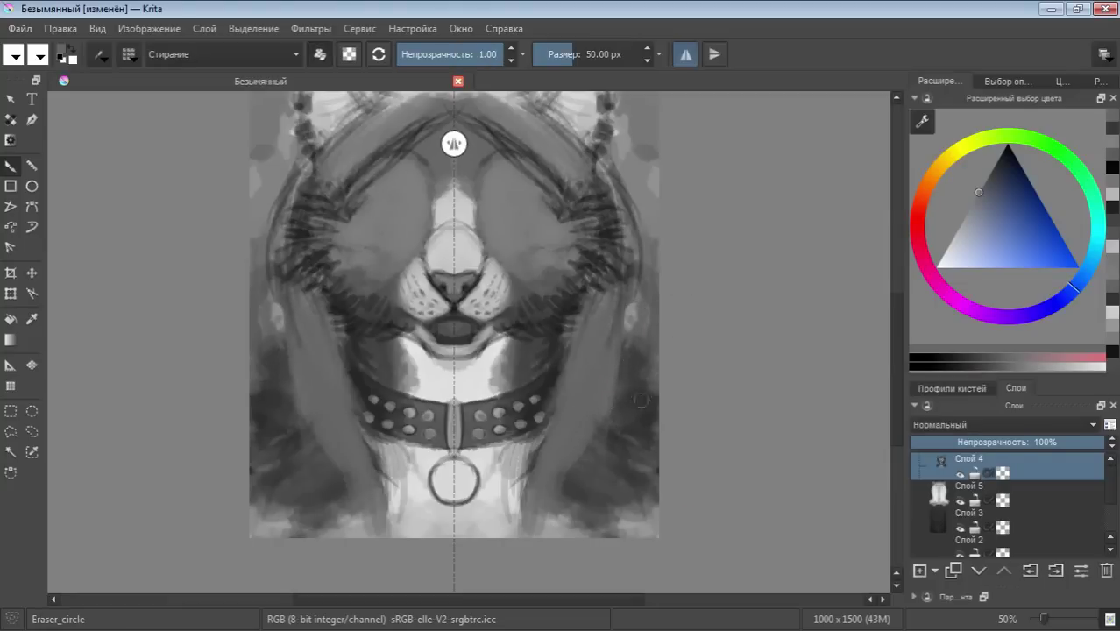
pyautogui.press('e')
pyautogui.moveTo(601, 185); pyautogui.dragTo(621, 304)
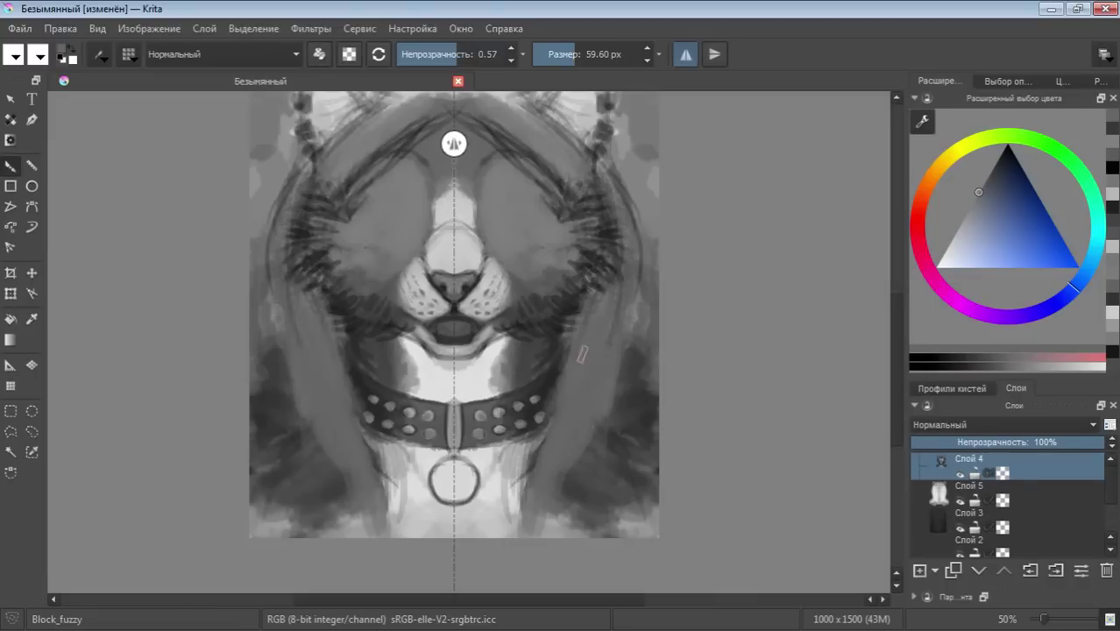
pyautogui.moveTo(559, 354); pyautogui.dragTo(568, 413)
# With a darker colour at about 26 px, hatch dark mirrored strands along the side mane
pyautogui.moveTo(988, 174); pyautogui.dragTo(996, 159)
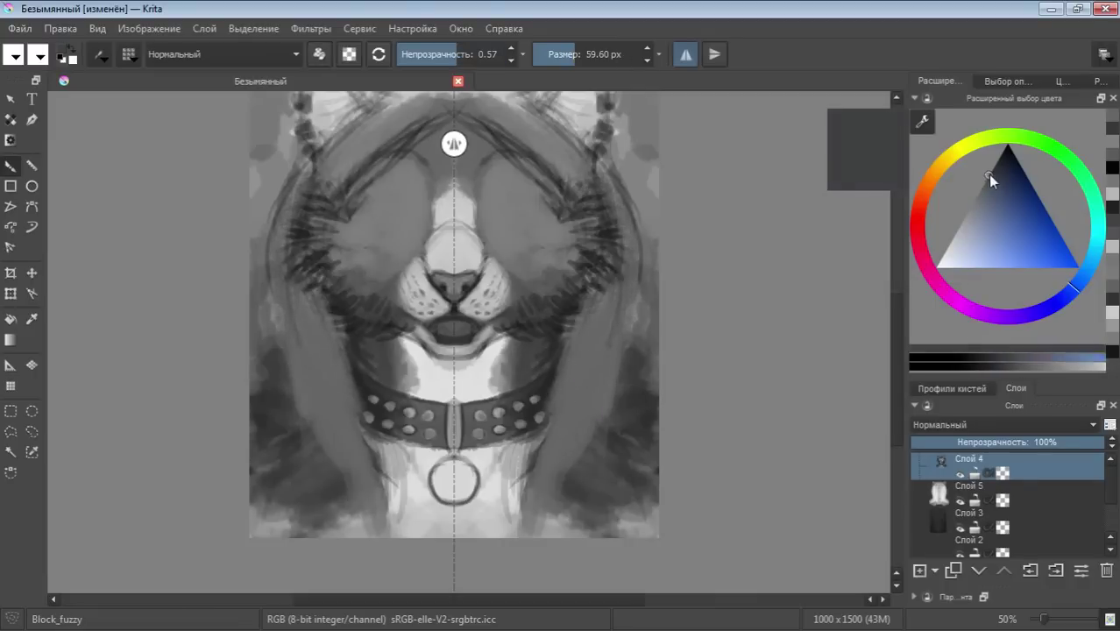
pyautogui.click(563, 50)
pyautogui.moveTo(562, 50); pyautogui.dragTo(566, 50)
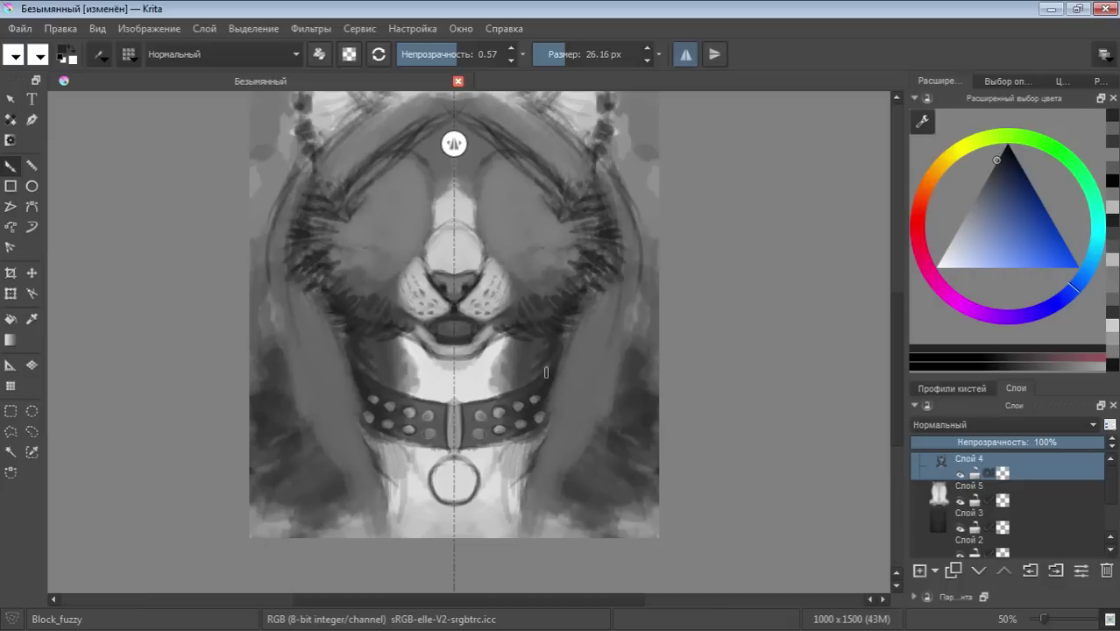
pyautogui.moveTo(588, 293); pyautogui.dragTo(561, 372)
pyautogui.moveTo(585, 312)
pyautogui.mouseDown()
pyautogui.moveTo(550, 408)
pyautogui.moveTo(578, 326)
pyautogui.mouseUp()
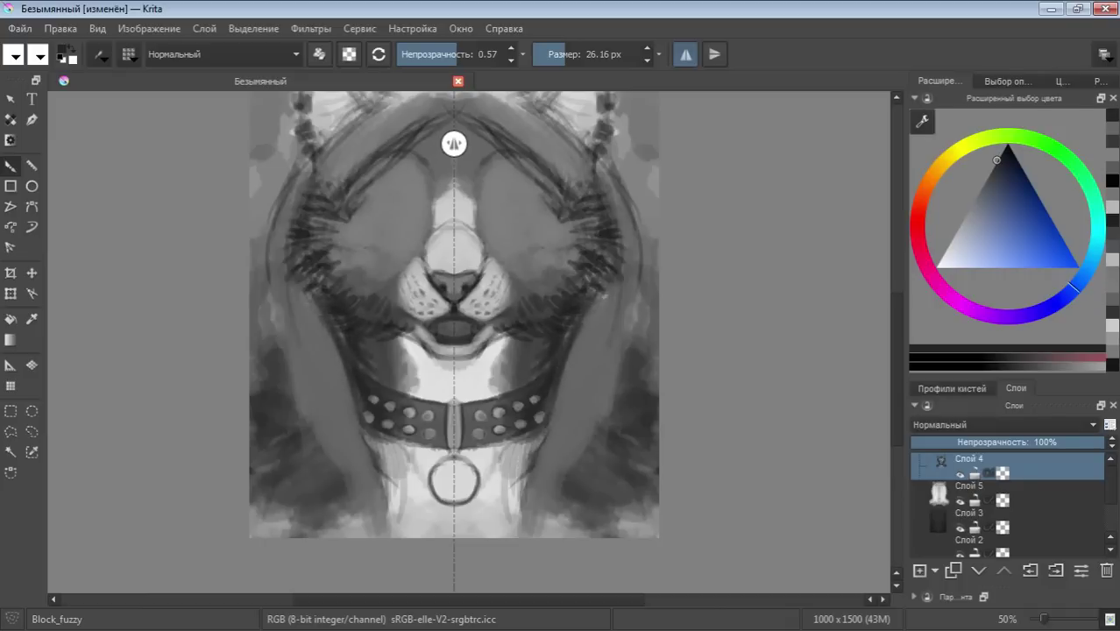
pyautogui.moveTo(612, 282); pyautogui.dragTo(582, 352)
pyautogui.moveTo(594, 307)
pyautogui.mouseDown()
pyautogui.moveTo(563, 382)
pyautogui.moveTo(549, 473)
pyautogui.moveTo(570, 369)
pyautogui.mouseUp()
pyautogui.moveTo(561, 456)
pyautogui.mouseDown()
pyautogui.moveTo(571, 399)
pyautogui.moveTo(620, 303)
pyautogui.mouseUp()
pyautogui.moveTo(586, 373)
pyautogui.mouseDown()
pyautogui.moveTo(633, 232)
pyautogui.moveTo(588, 386)
pyautogui.mouseUp()
pyautogui.moveTo(632, 310); pyautogui.dragTo(576, 431)
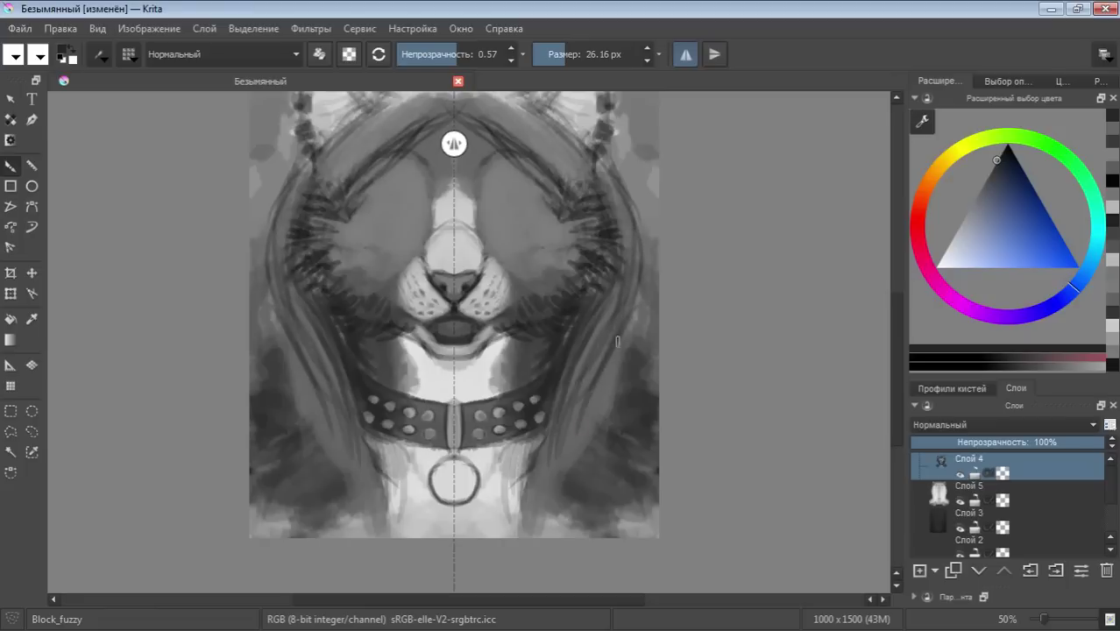
pyautogui.moveTo(611, 351)
pyautogui.mouseDown()
pyautogui.moveTo(575, 461)
pyautogui.moveTo(586, 360)
pyautogui.moveTo(545, 515)
pyautogui.mouseUp()
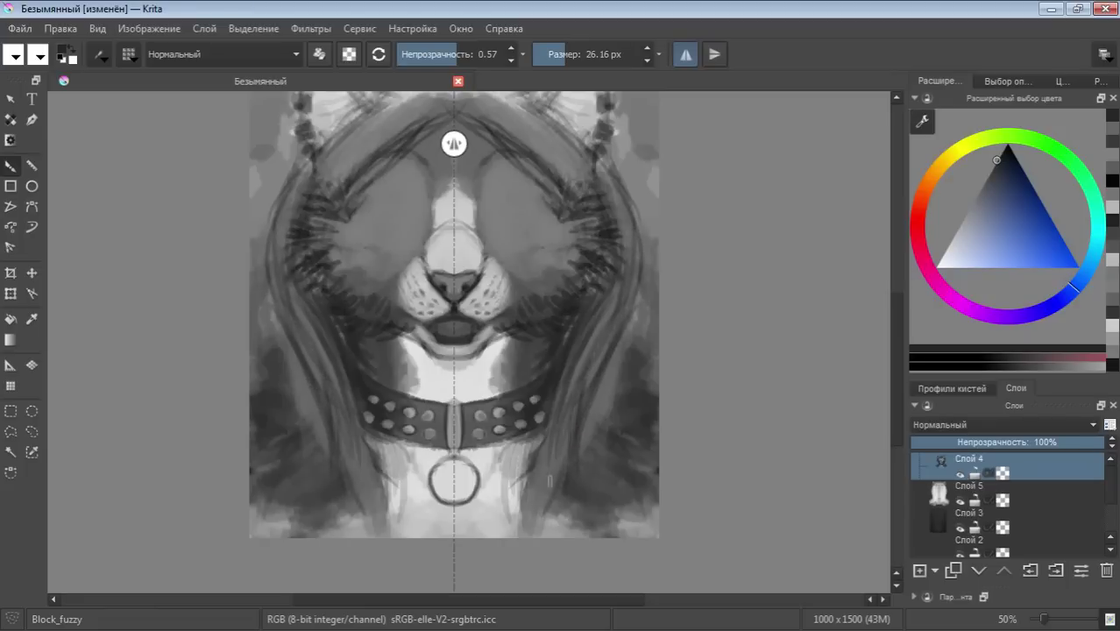
# Add dark strands to the lower mane, outer mane edge and beside the collar
pyautogui.moveTo(550, 452); pyautogui.dragTo(533, 536)
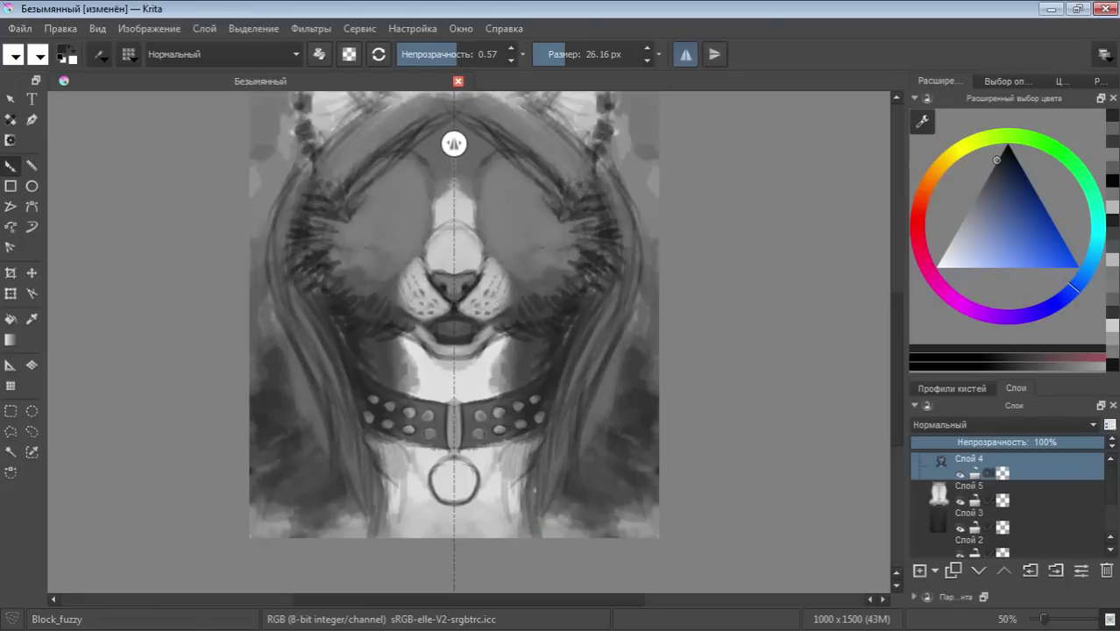
pyautogui.moveTo(534, 475); pyautogui.dragTo(533, 504)
pyautogui.moveTo(594, 412)
pyautogui.mouseDown()
pyautogui.moveTo(581, 473)
pyautogui.moveTo(596, 360)
pyautogui.mouseUp()
pyautogui.moveTo(618, 429)
pyautogui.mouseDown()
pyautogui.moveTo(636, 273)
pyautogui.moveTo(612, 409)
pyautogui.moveTo(596, 377)
pyautogui.moveTo(594, 398)
pyautogui.moveTo(594, 349)
pyautogui.mouseUp()
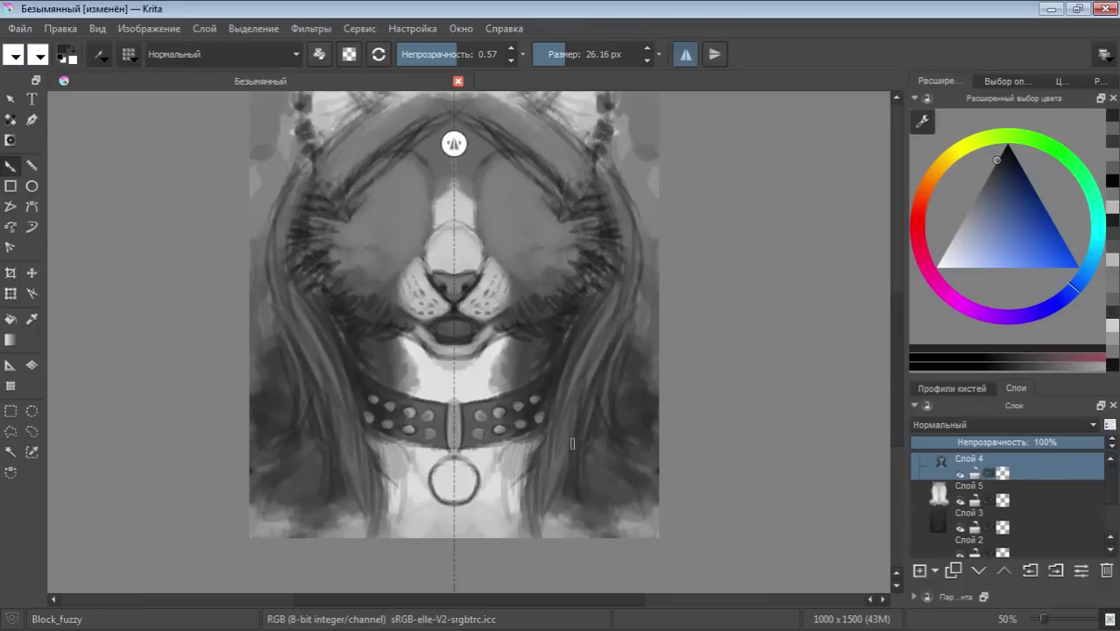
pyautogui.moveTo(571, 438); pyautogui.dragTo(553, 482)
pyautogui.moveTo(569, 410); pyautogui.dragTo(561, 464)
pyautogui.moveTo(609, 298); pyautogui.dragTo(568, 408)
pyautogui.moveTo(579, 363); pyautogui.dragTo(553, 445)
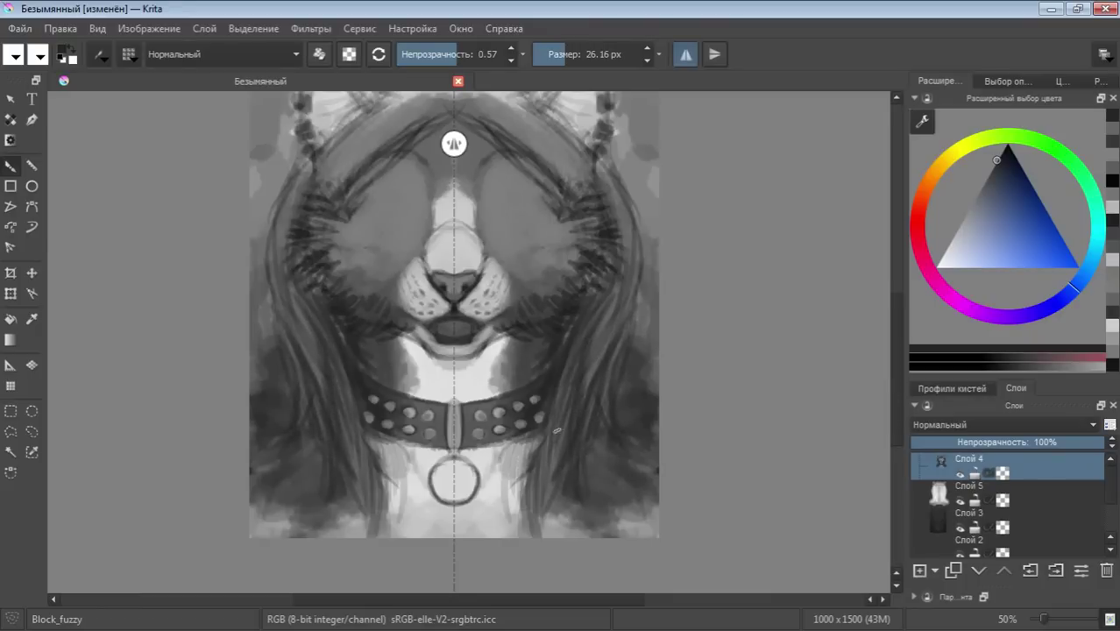
pyautogui.moveTo(570, 387); pyautogui.dragTo(544, 462)
pyautogui.moveTo(549, 448)
pyautogui.mouseDown()
pyautogui.moveTo(536, 501)
pyautogui.moveTo(536, 486)
pyautogui.mouseUp()
# Hatch dark mirrored strands across the upper head, near the ears and forehead
pyautogui.moveTo(616, 282); pyautogui.dragTo(589, 335)
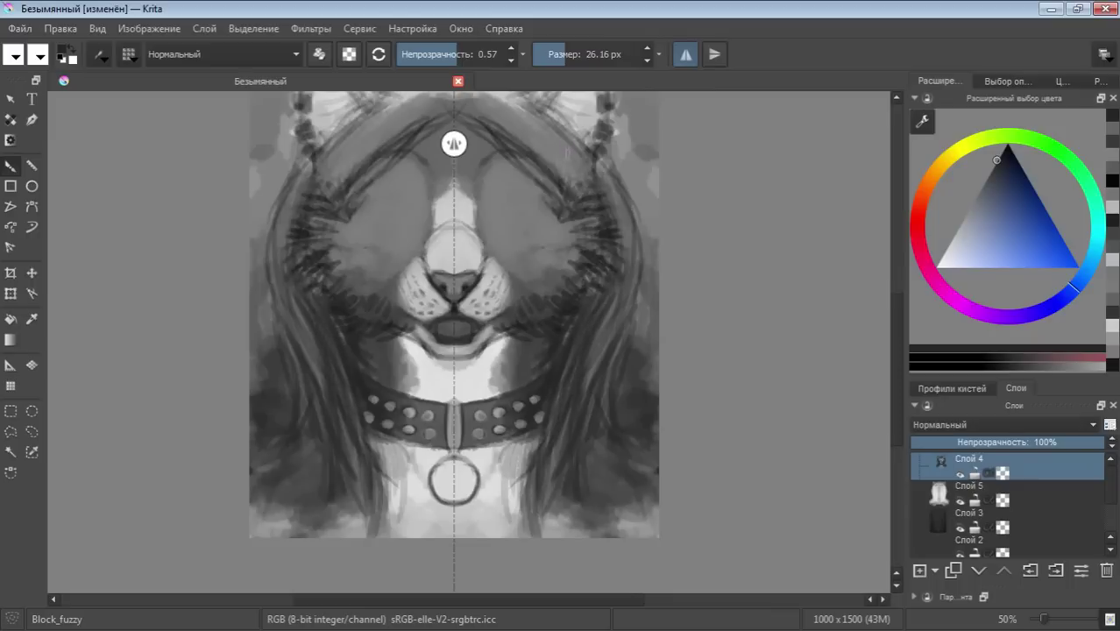
pyautogui.moveTo(592, 149); pyautogui.dragTo(536, 193)
pyautogui.moveTo(589, 127); pyautogui.dragTo(529, 182)
pyautogui.moveTo(616, 260); pyautogui.dragTo(604, 166)
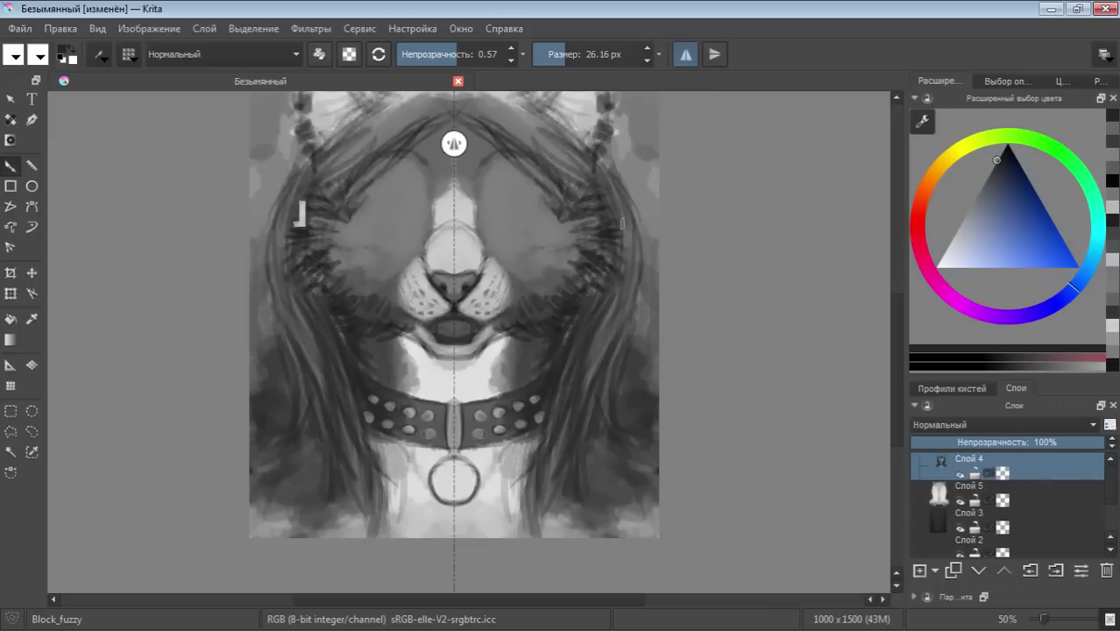
pyautogui.moveTo(614, 210); pyautogui.dragTo(538, 112)
pyautogui.moveTo(587, 166)
pyautogui.mouseDown()
pyautogui.moveTo(500, 93)
pyautogui.moveTo(491, 105)
pyautogui.mouseUp()
pyautogui.moveTo(583, 143); pyautogui.dragTo(540, 111)
pyautogui.moveTo(613, 175)
pyautogui.mouseDown()
pyautogui.moveTo(598, 149)
pyautogui.moveTo(590, 156)
pyautogui.mouseUp()
pyautogui.moveTo(616, 203); pyautogui.dragTo(595, 151)
# Extend dark strands from the cheek hair up toward the forehead, adding a few faint ones
pyautogui.moveTo(616, 263); pyautogui.dragTo(606, 184)
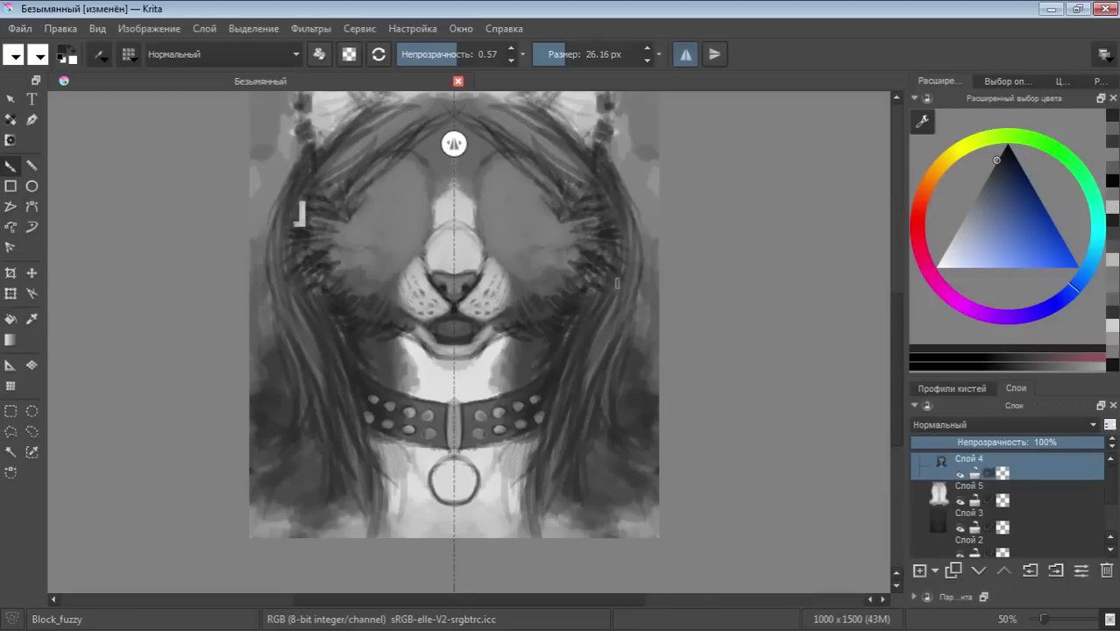
pyautogui.moveTo(618, 297); pyautogui.dragTo(609, 201)
pyautogui.moveTo(613, 335); pyautogui.dragTo(607, 280)
pyautogui.moveTo(574, 210); pyautogui.dragTo(531, 168)
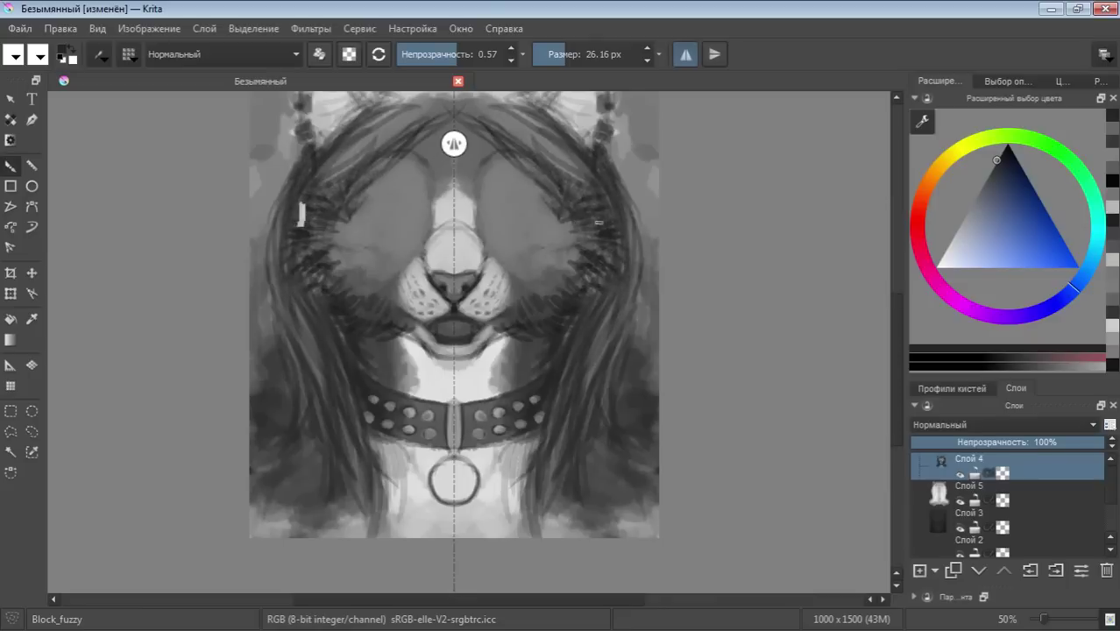
pyautogui.moveTo(587, 218); pyautogui.dragTo(579, 275)
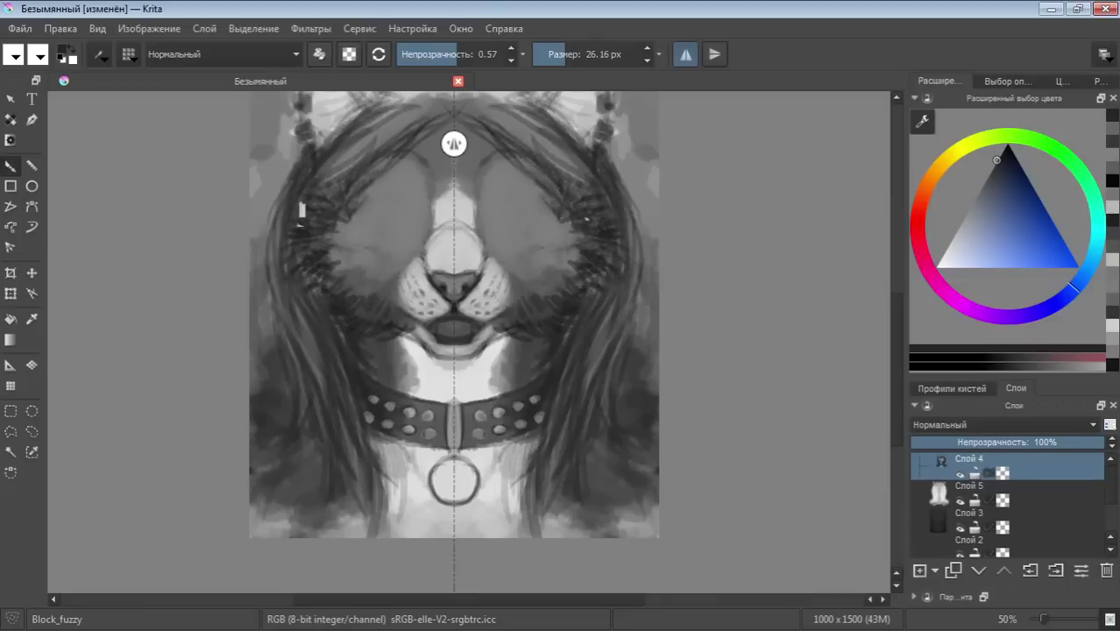
pyautogui.moveTo(599, 226); pyautogui.dragTo(592, 214)
# Paint a lighter grey strand in the upper hair and a dark mirrored strand in the side hair
pyautogui.scroll(2, 889, 326)
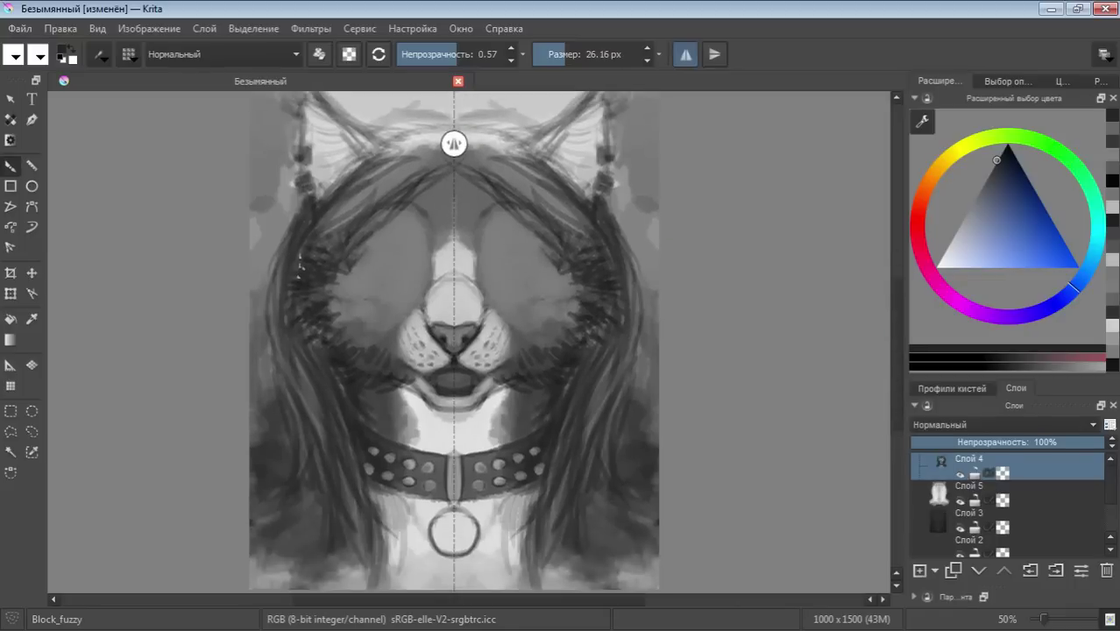
pyautogui.click(979, 190)
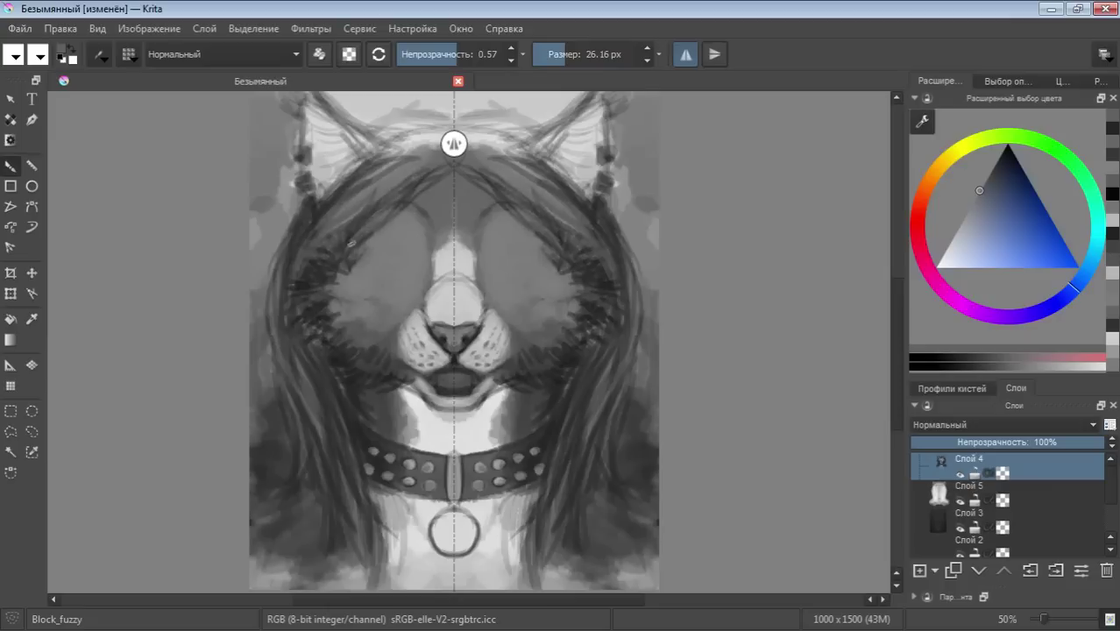
pyautogui.moveTo(372, 203)
pyautogui.mouseDown()
pyautogui.moveTo(337, 254)
pyautogui.moveTo(289, 289)
pyautogui.mouseUp()
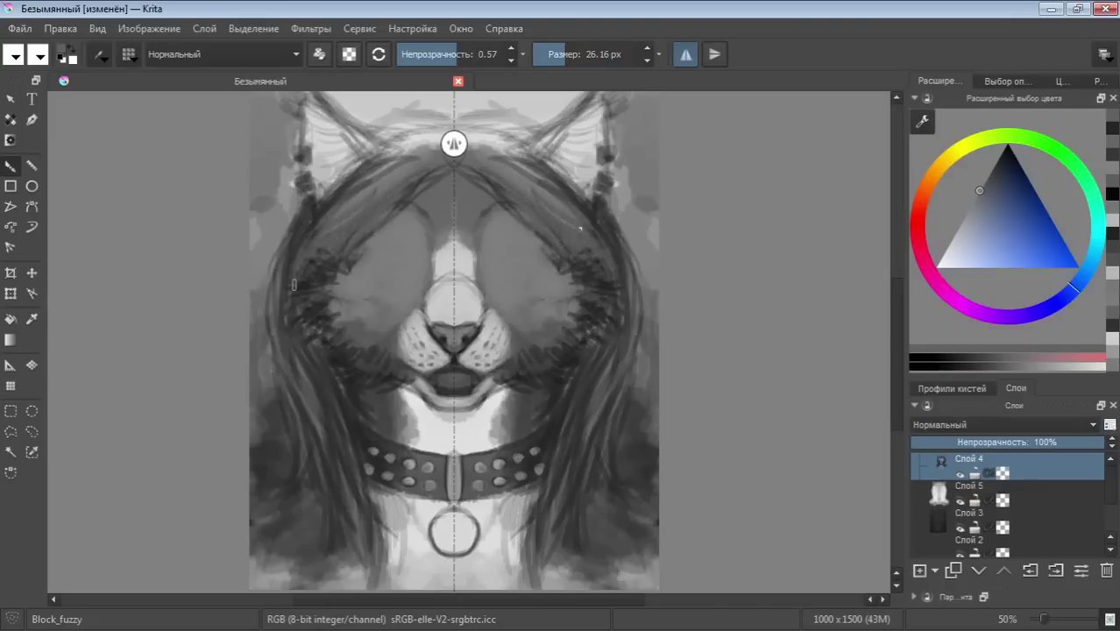
pyautogui.click(989, 173)
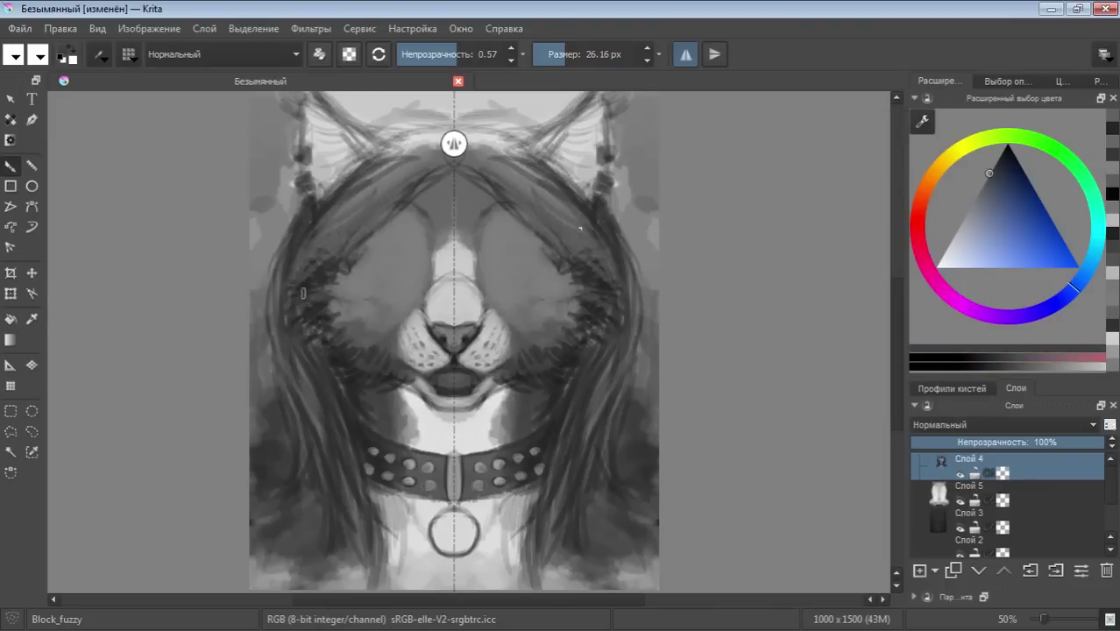
pyautogui.moveTo(302, 356); pyautogui.dragTo(306, 380)
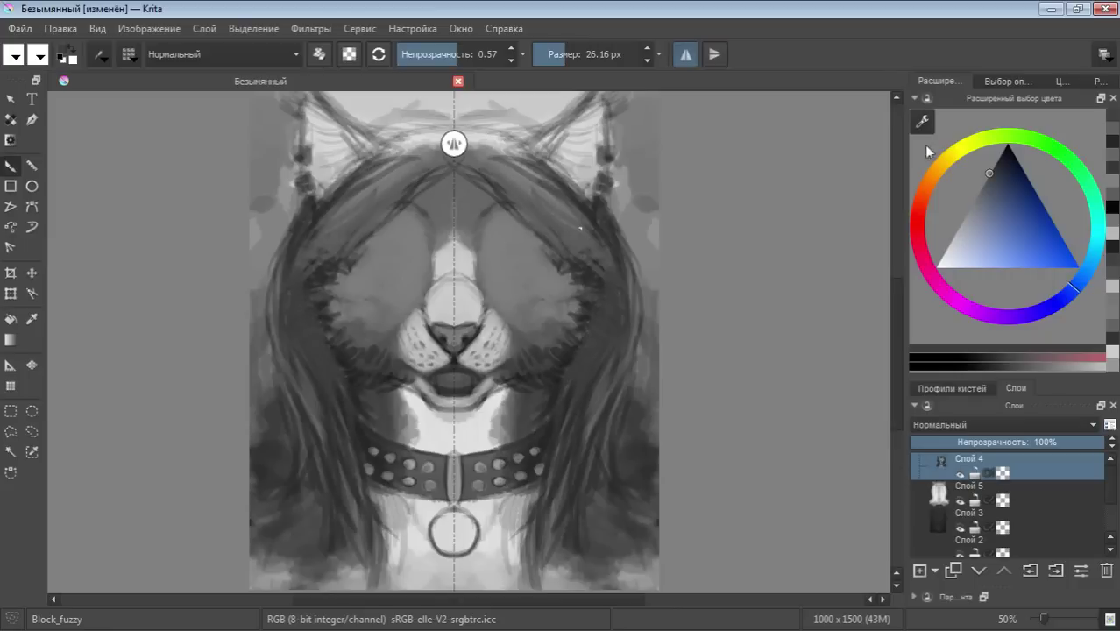
# In a mid grey, paint light mirrored strands down the side, top and lower hair
pyautogui.click(976, 198)
pyautogui.moveTo(979, 202); pyautogui.dragTo(972, 201)
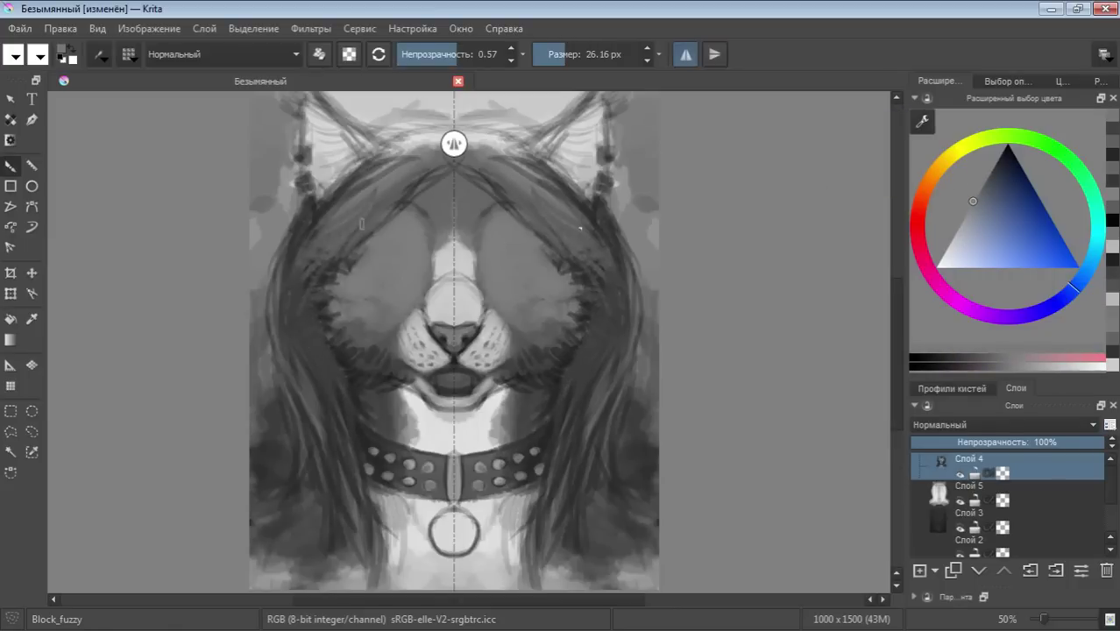
pyautogui.moveTo(316, 264)
pyautogui.mouseDown()
pyautogui.moveTo(297, 350)
pyautogui.moveTo(298, 294)
pyautogui.mouseUp()
pyautogui.moveTo(321, 240); pyautogui.dragTo(295, 360)
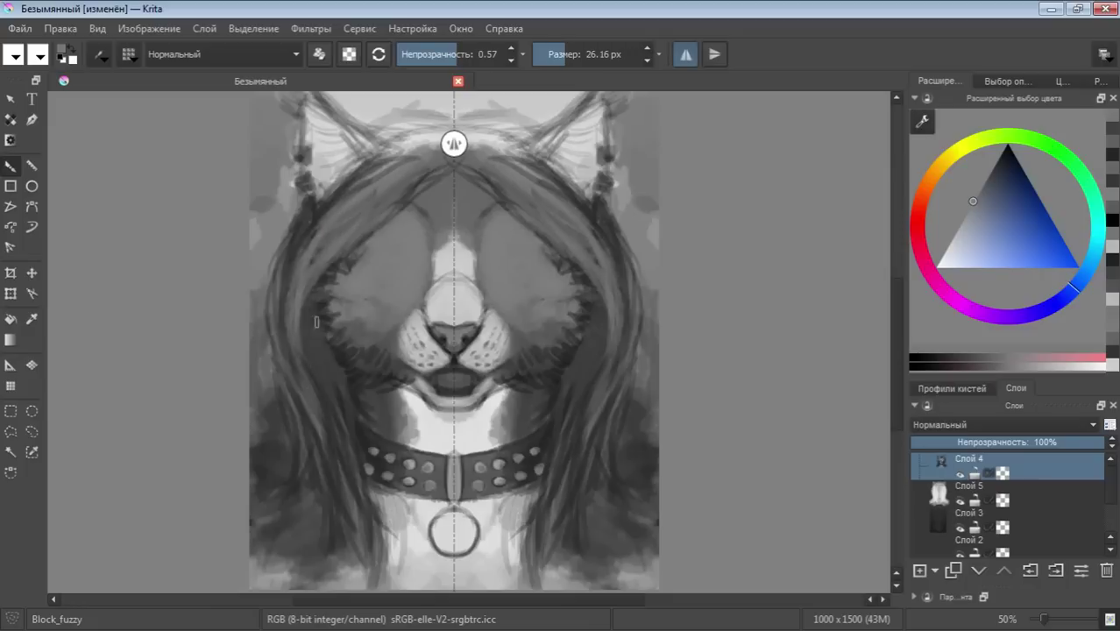
pyautogui.moveTo(314, 315); pyautogui.dragTo(299, 379)
pyautogui.moveTo(319, 274); pyautogui.dragTo(296, 329)
pyautogui.moveTo(410, 185); pyautogui.dragTo(399, 196)
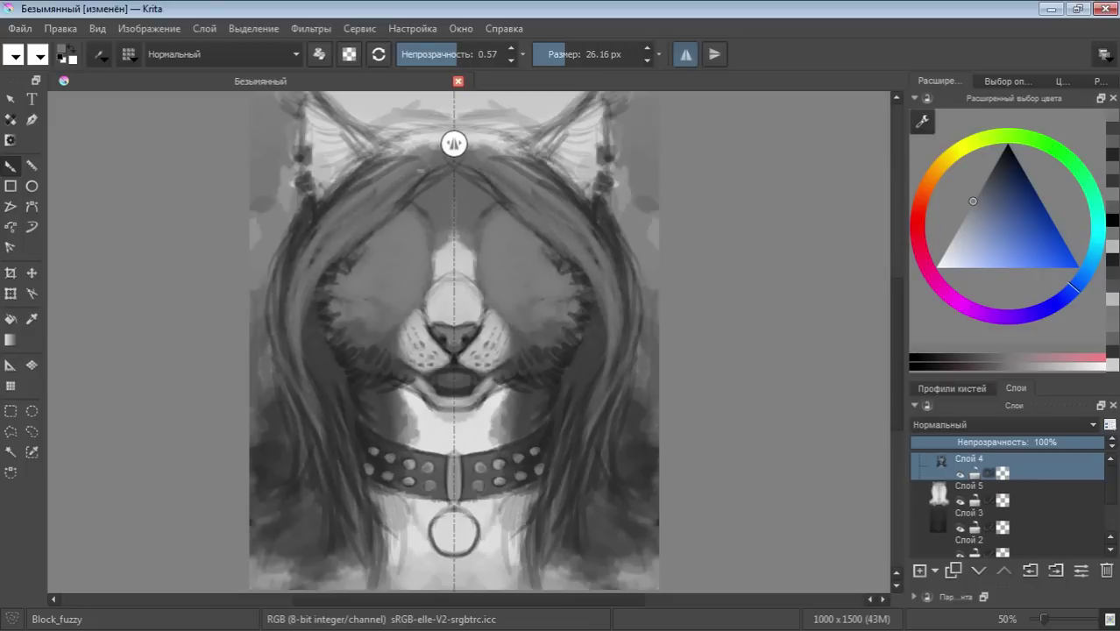
pyautogui.moveTo(302, 345); pyautogui.dragTo(297, 383)
pyautogui.moveTo(338, 438)
pyautogui.mouseDown()
pyautogui.moveTo(329, 486)
pyautogui.moveTo(342, 534)
pyautogui.mouseUp()
pyautogui.moveTo(333, 462); pyautogui.dragTo(329, 496)
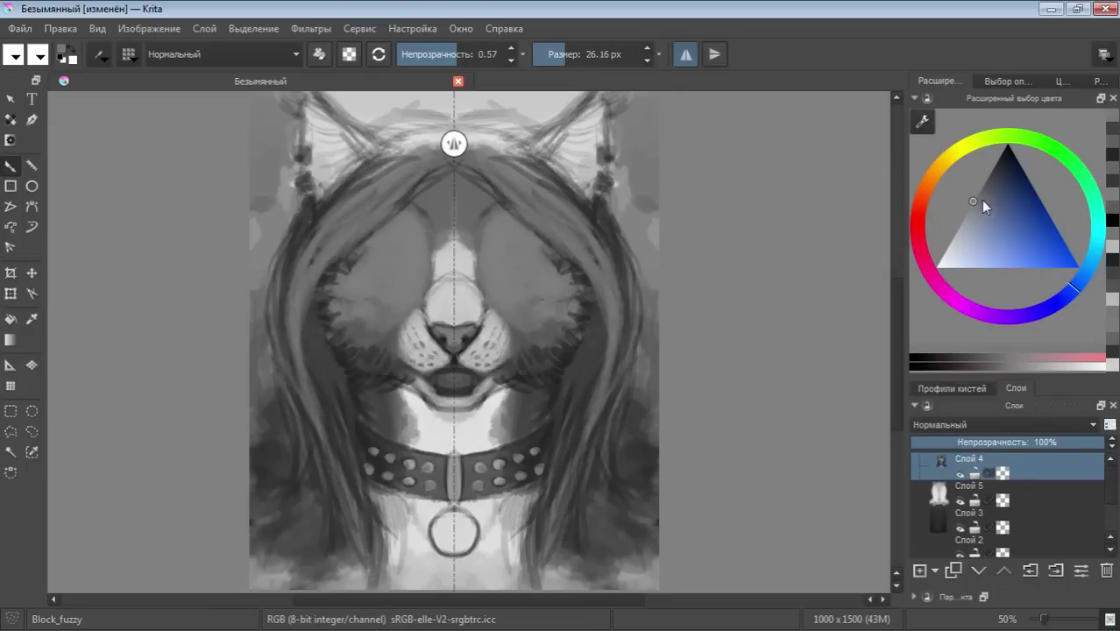
# Shade the collar's centre connector near-black, then highlight it with a lighter grey
pyautogui.moveTo(985, 185); pyautogui.dragTo(996, 162)
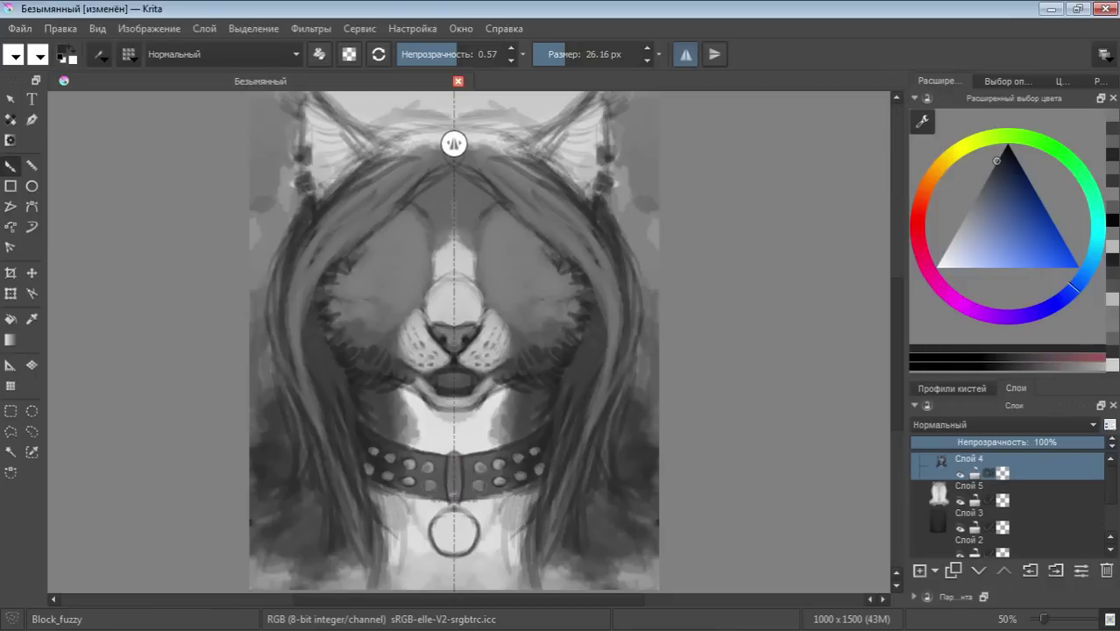
pyautogui.moveTo(454, 459); pyautogui.dragTo(455, 480)
pyautogui.moveTo(957, 230); pyautogui.dragTo(969, 207)
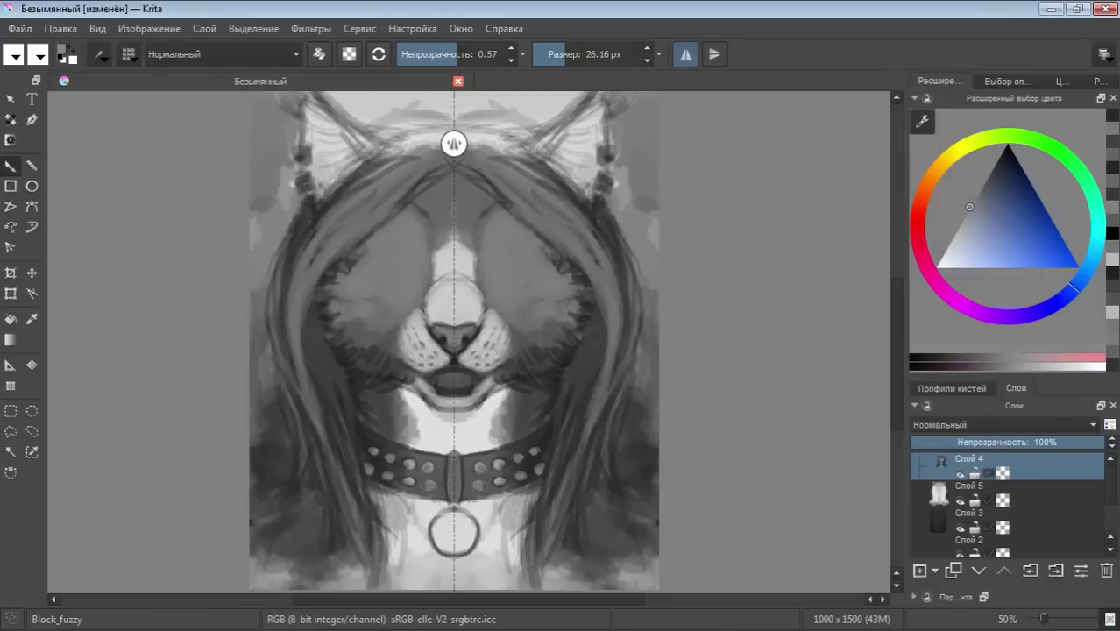
pyautogui.click(567, 60)
pyautogui.moveTo(450, 464); pyautogui.dragTo(454, 492)
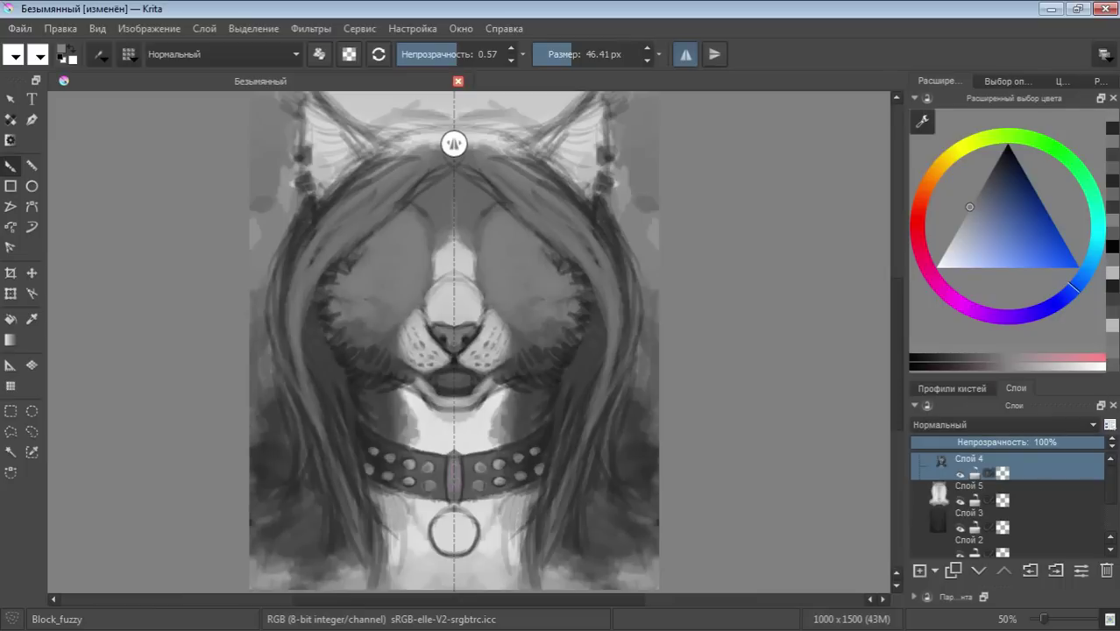
pyautogui.moveTo(983, 217); pyautogui.dragTo(955, 232)
pyautogui.moveTo(447, 465); pyautogui.dragTo(454, 483)
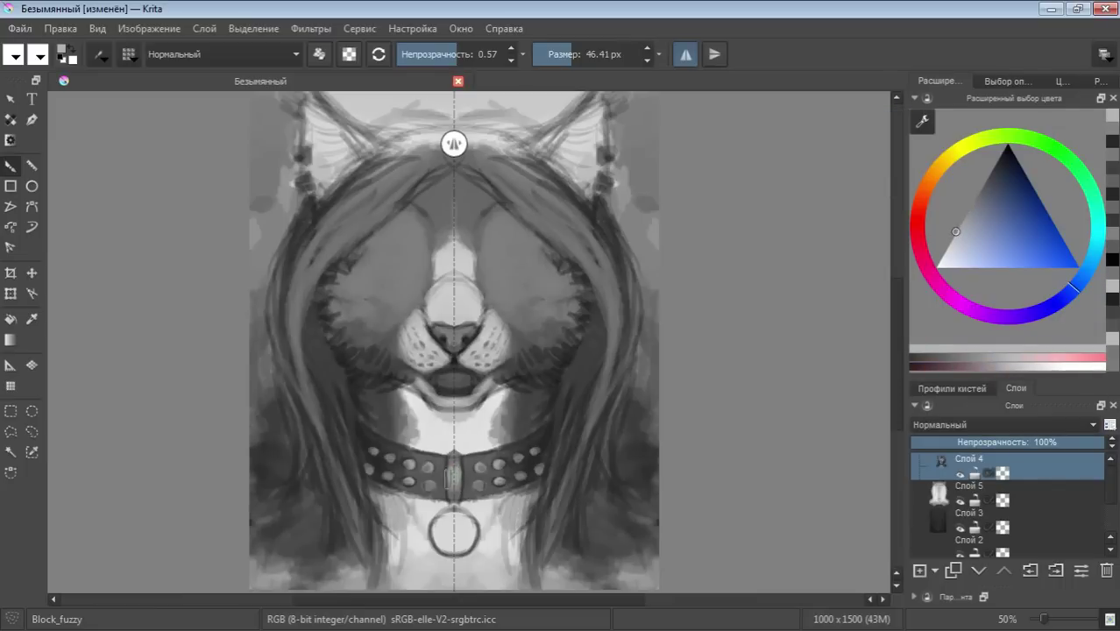
# Set the brush to 8.78 px and pick a very light grey
pyautogui.click(539, 55)
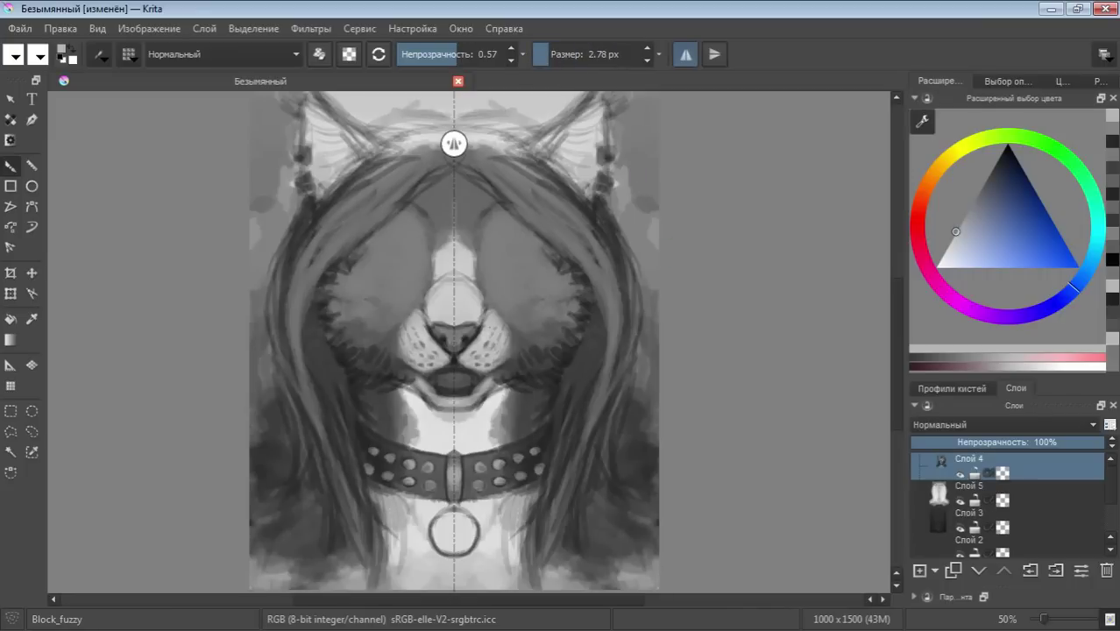
pyautogui.click(646, 50)
pyautogui.click(646, 49)
pyautogui.click(647, 49)
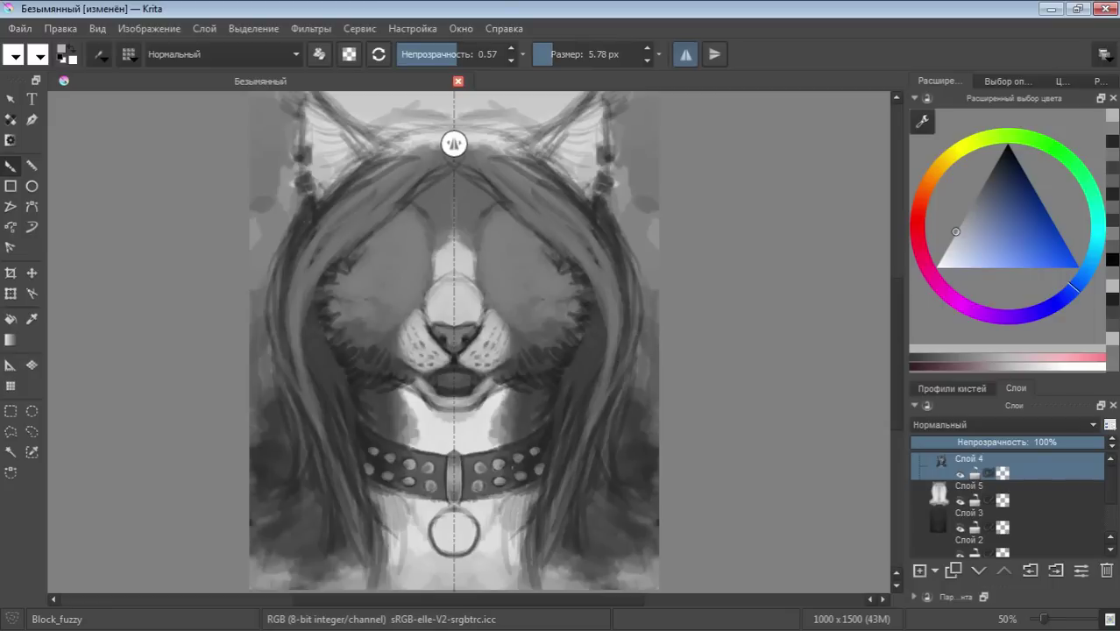
pyautogui.moveTo(955, 231); pyautogui.dragTo(943, 252)
pyautogui.click(647, 49)
pyautogui.click(646, 49)
pyautogui.click(647, 49)
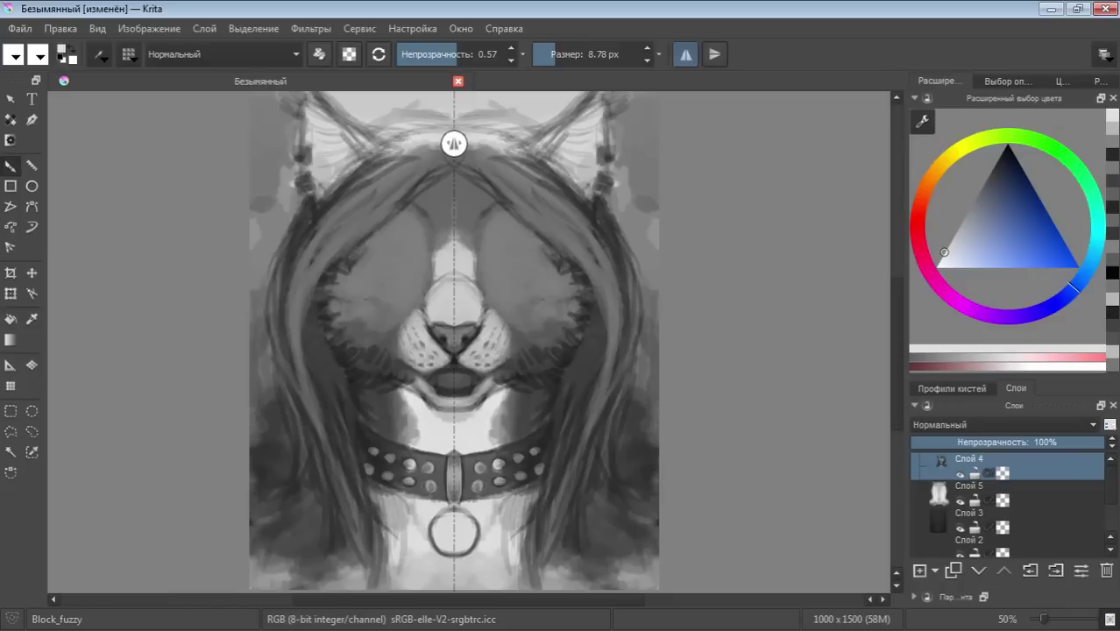
# Dab mirrored light highlights on four pairs of collar studs
pyautogui.click(410, 481)
pyautogui.click(392, 459)
pyautogui.click(389, 476)
pyautogui.click(533, 447)
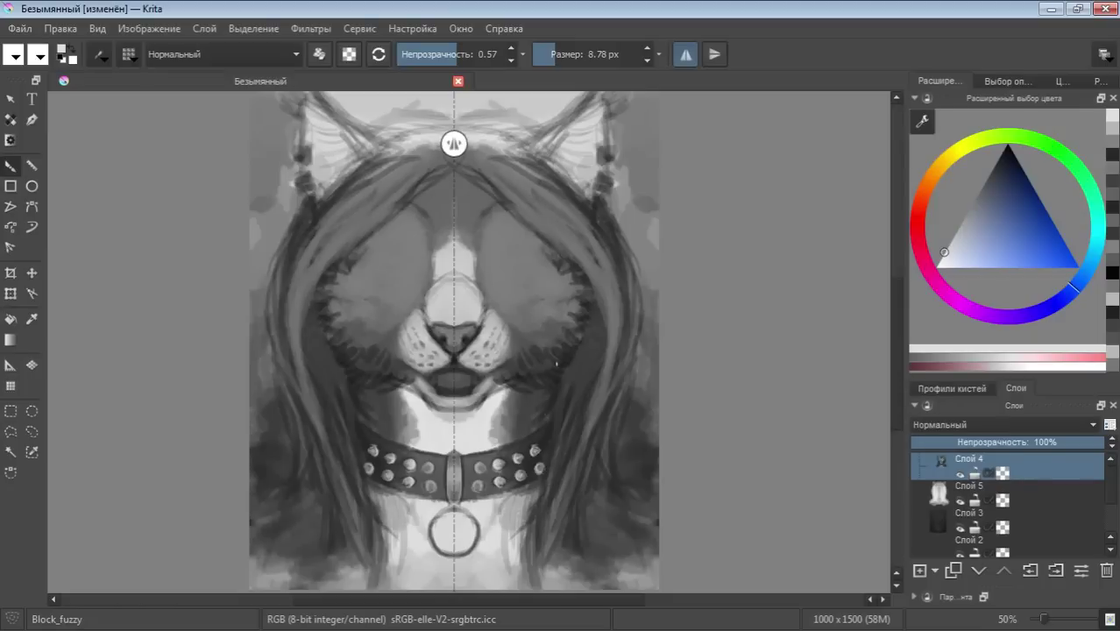
# Switch to black at 22.24 px and paint dark mirrored strands on the cheeks and forehead
pyautogui.press('d')
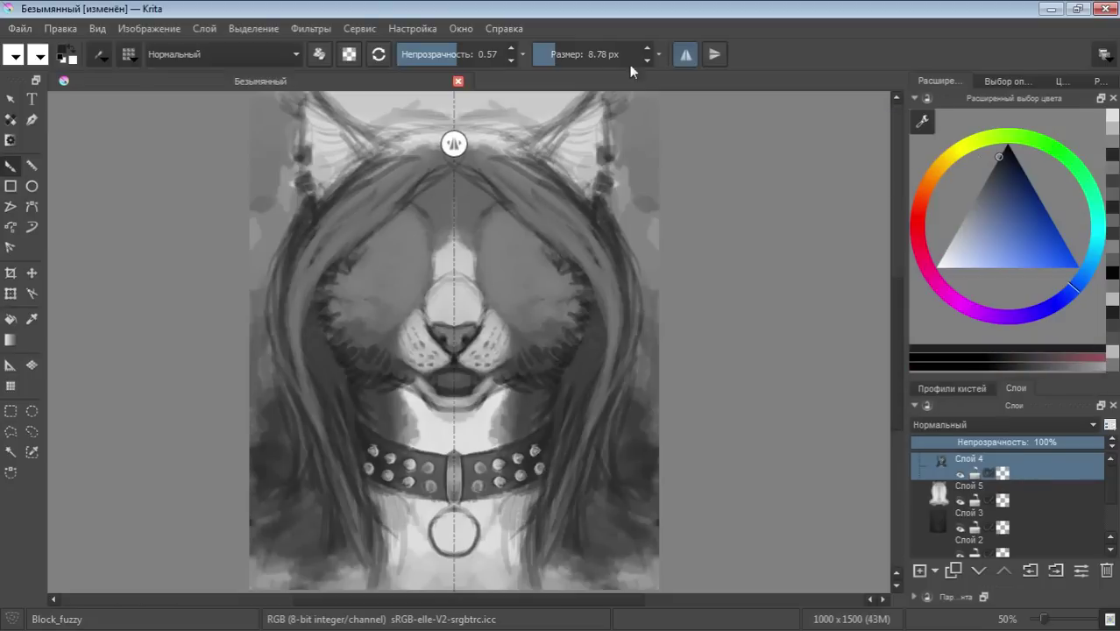
pyautogui.click(569, 61)
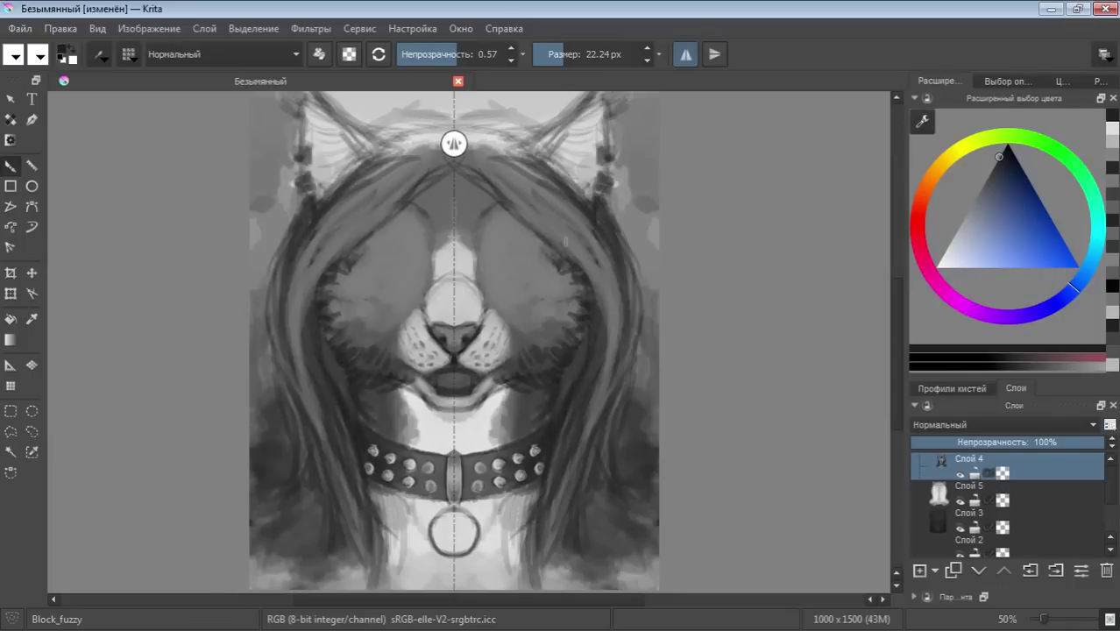
pyautogui.moveTo(576, 293); pyautogui.dragTo(500, 177)
pyautogui.moveTo(557, 208)
pyautogui.mouseDown()
pyautogui.moveTo(494, 172)
pyautogui.moveTo(469, 124)
pyautogui.mouseUp()
pyautogui.moveTo(453, 144)
pyautogui.mouseDown()
pyautogui.moveTo(502, 130)
pyautogui.moveTo(454, 142)
pyautogui.mouseUp()
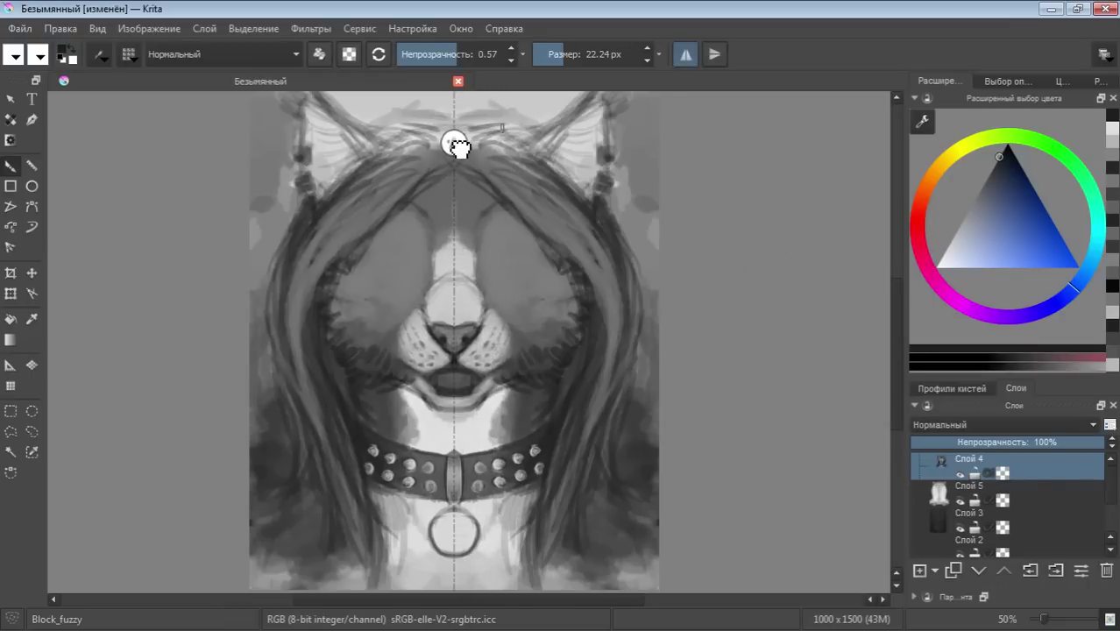
# Nudge the mirror axis, fill gaps in the upper hair, and lower opacity to 0.11
pyautogui.moveTo(456, 143); pyautogui.dragTo(456, 151)
pyautogui.moveTo(457, 152); pyautogui.dragTo(452, 151)
pyautogui.moveTo(614, 206); pyautogui.dragTo(623, 247)
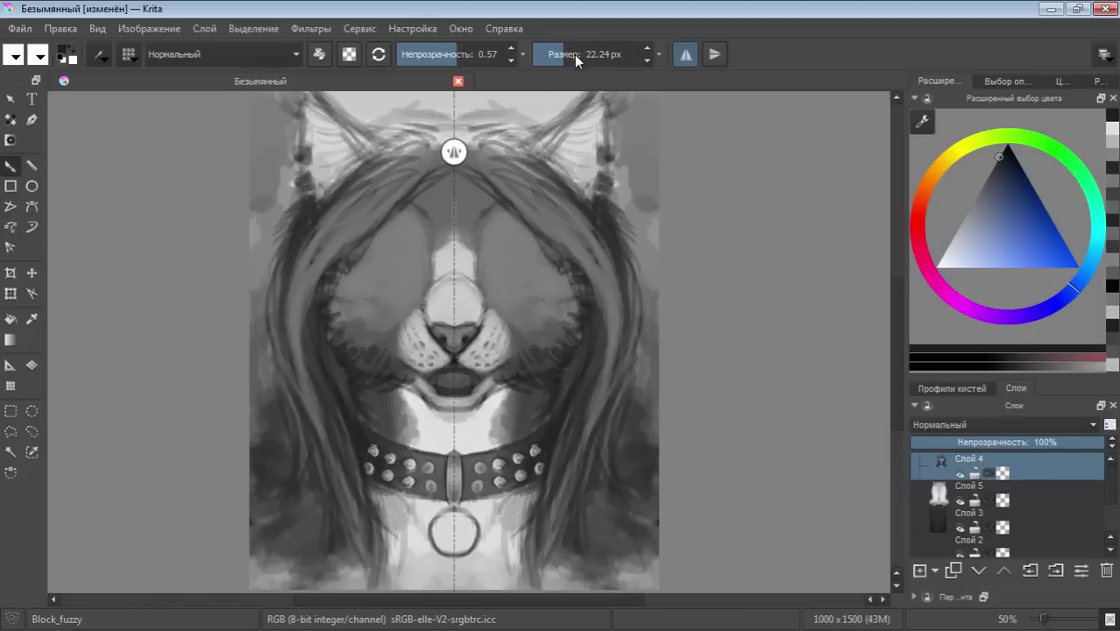
pyautogui.click(412, 55)
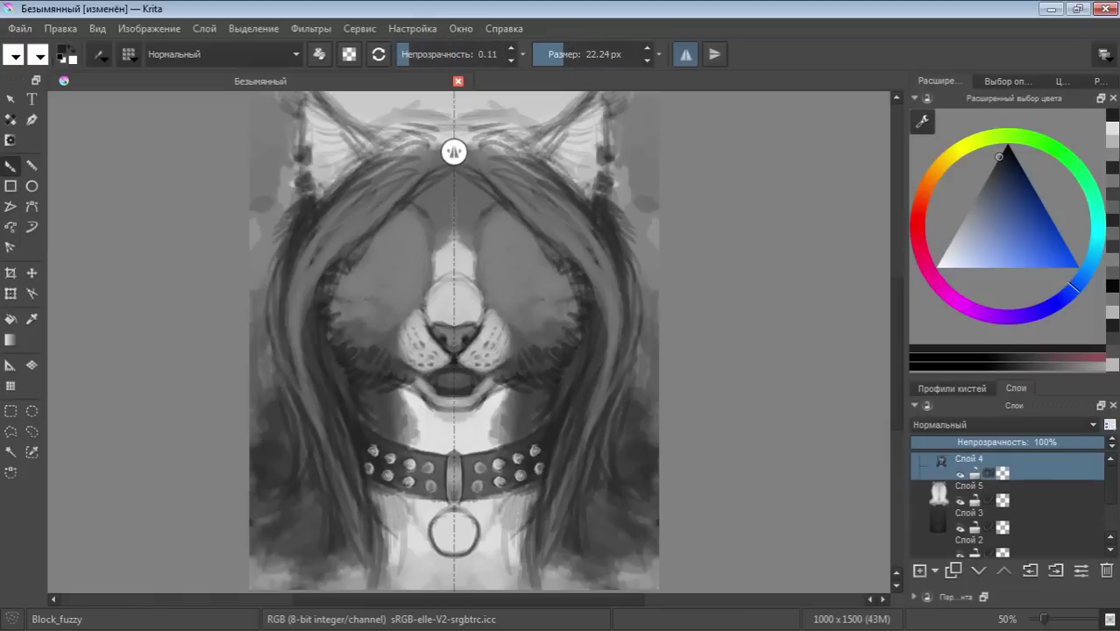
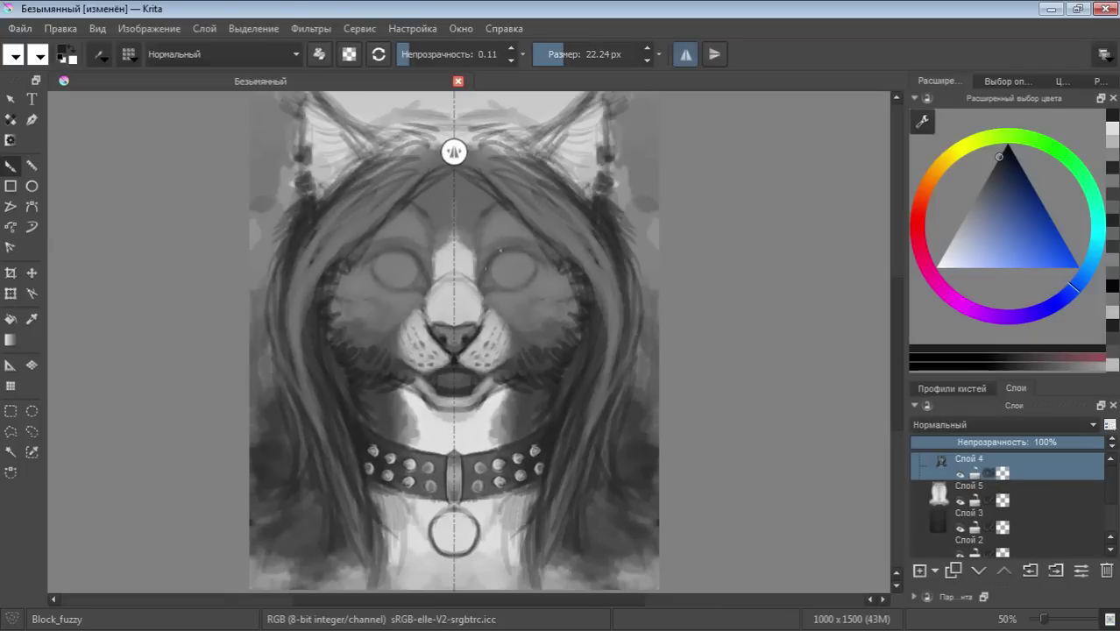
# Paint light grey into both mirrored eyes with an enlarged brush
pyautogui.click(949, 241)
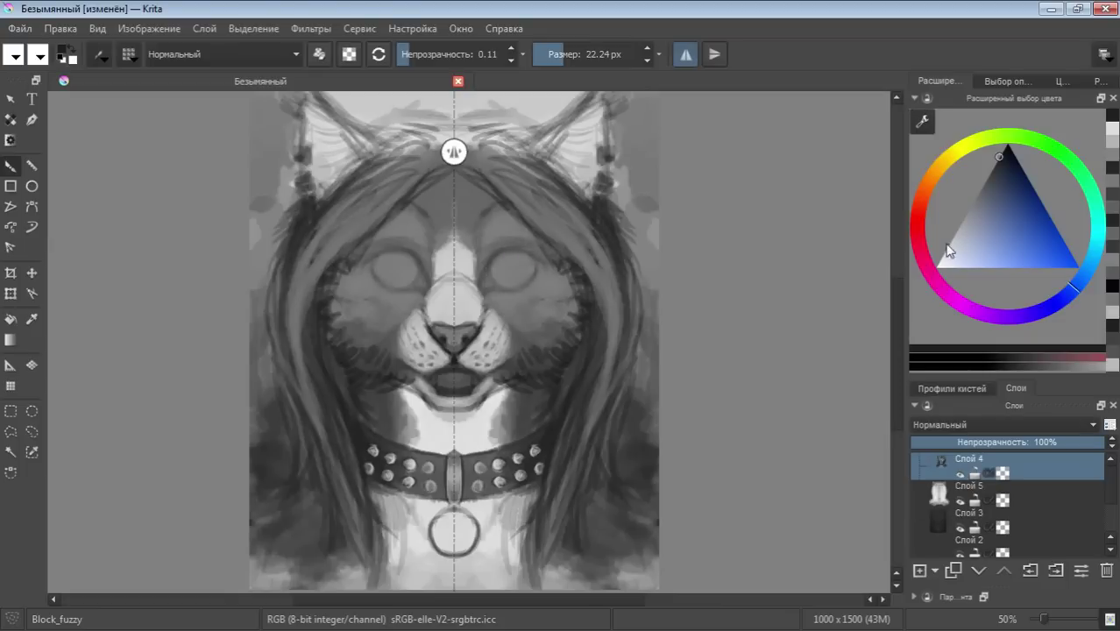
pyautogui.click(572, 55)
pyautogui.moveTo(485, 254); pyautogui.dragTo(514, 266)
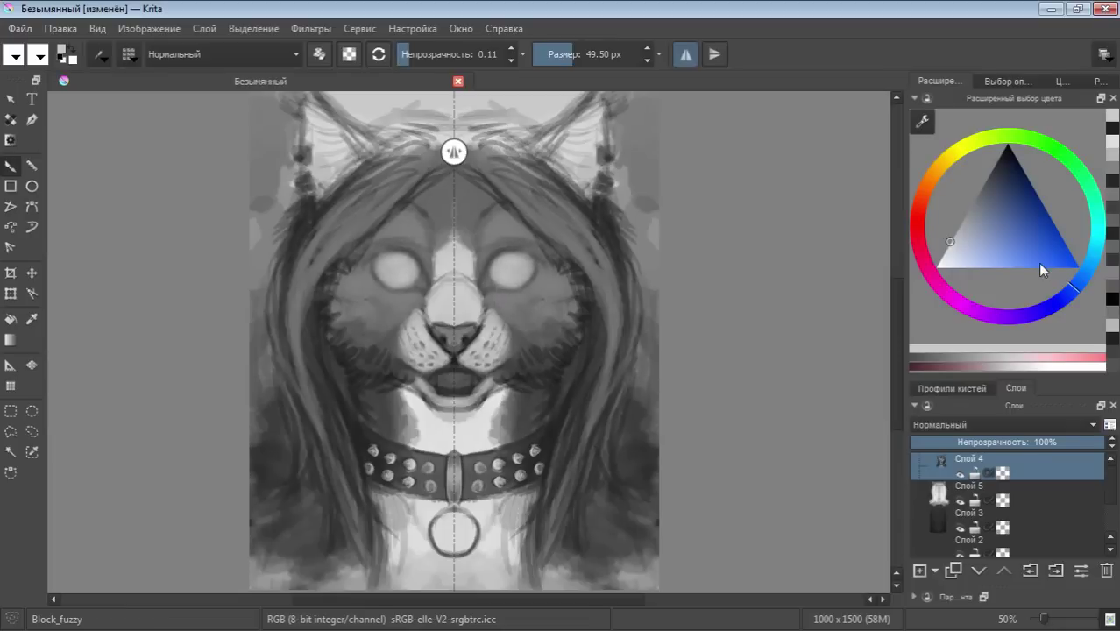
# Dab a black pupil into each eye with a 14 px brush
pyautogui.click(998, 157)
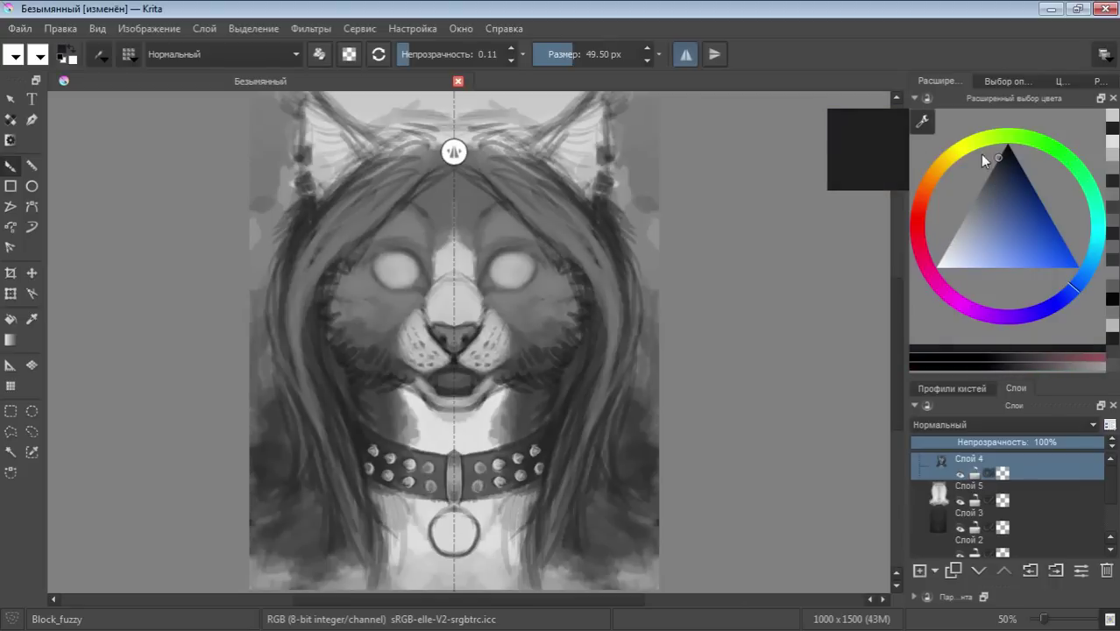
pyautogui.click(558, 53)
pyautogui.click(513, 274)
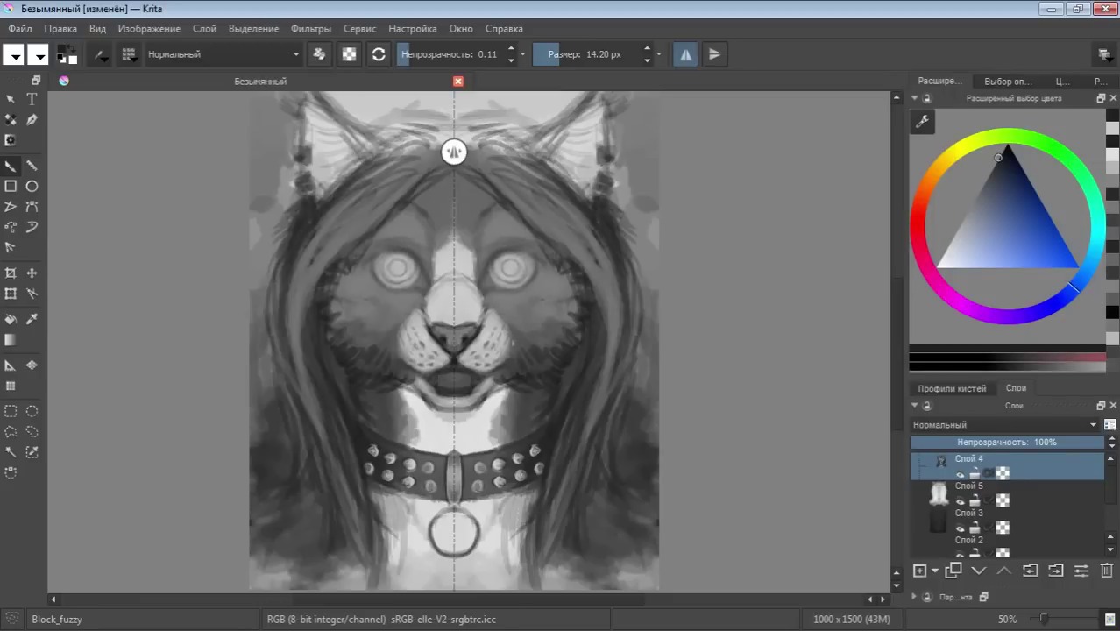
# Raise brush opacity to 0.41 and draw dark strokes under both eyes
pyautogui.click(514, 48)
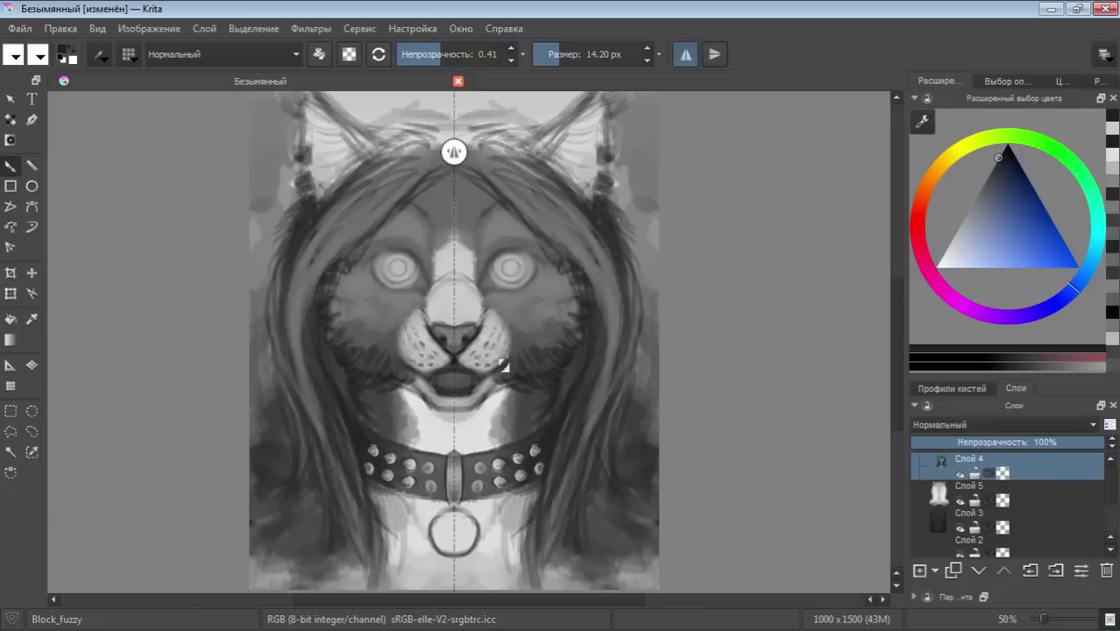
pyautogui.moveTo(508, 350)
pyautogui.mouseDown()
pyautogui.moveTo(520, 345)
pyautogui.moveTo(482, 382)
pyautogui.moveTo(504, 368)
pyautogui.mouseUp()
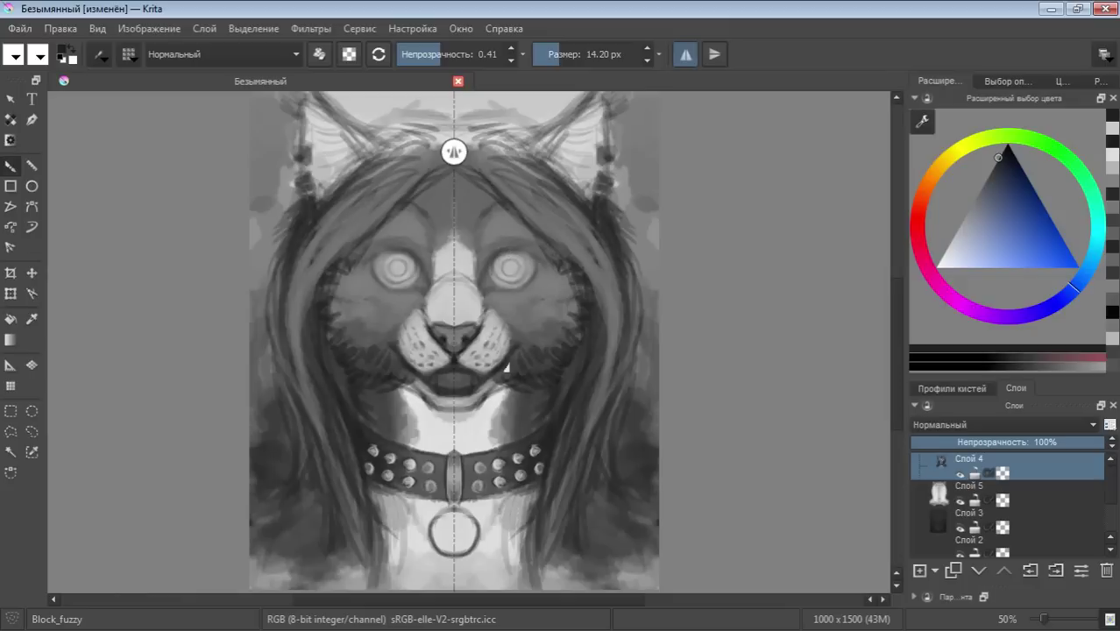
pyautogui.moveTo(503, 277)
pyautogui.mouseDown()
pyautogui.moveTo(492, 282)
pyautogui.moveTo(510, 282)
pyautogui.moveTo(499, 257)
pyautogui.moveTo(518, 257)
pyautogui.moveTo(496, 261)
pyautogui.moveTo(517, 268)
pyautogui.moveTo(498, 262)
pyautogui.mouseUp()
# Cover both eyes and old pupils with light grey at about 108 px
pyautogui.moveTo(1006, 235); pyautogui.dragTo(955, 233)
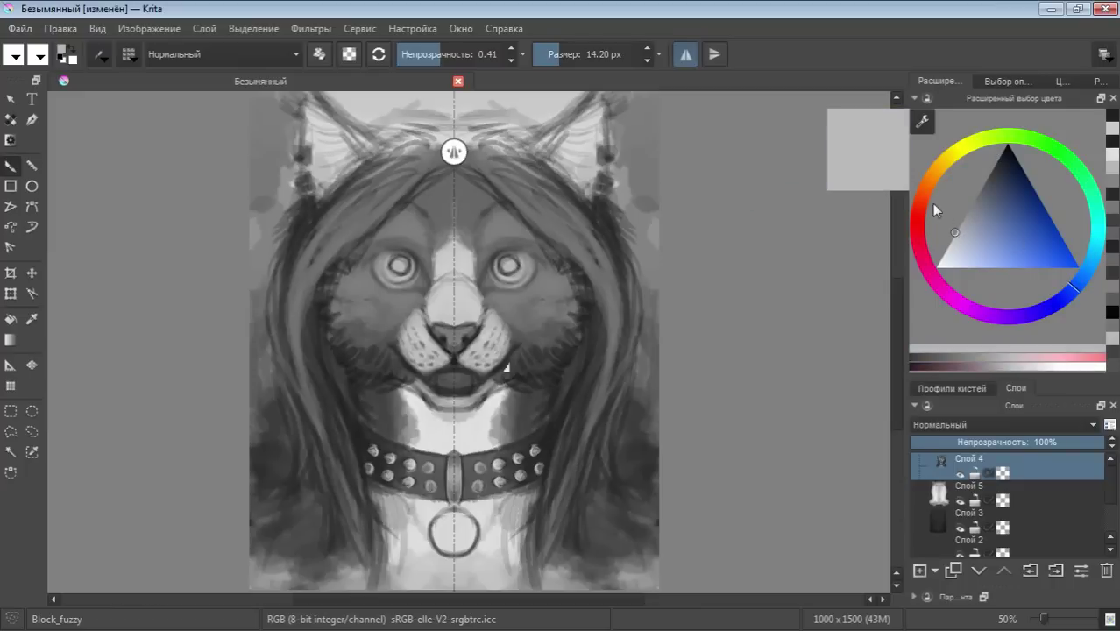
pyautogui.click(581, 54)
pyautogui.moveTo(506, 271)
pyautogui.mouseDown()
pyautogui.moveTo(496, 263)
pyautogui.moveTo(496, 275)
pyautogui.mouseUp()
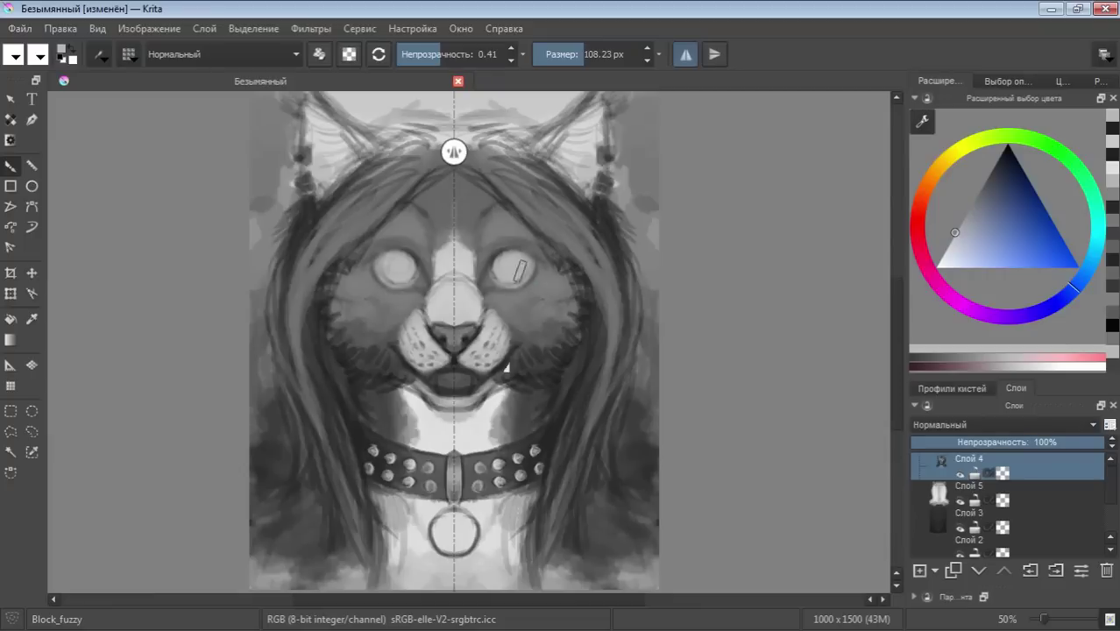
# Paint dark irises and round pupils into both mirrored eyes with black at 37.91 px
pyautogui.moveTo(977, 229); pyautogui.dragTo(1000, 154)
pyautogui.click(569, 54)
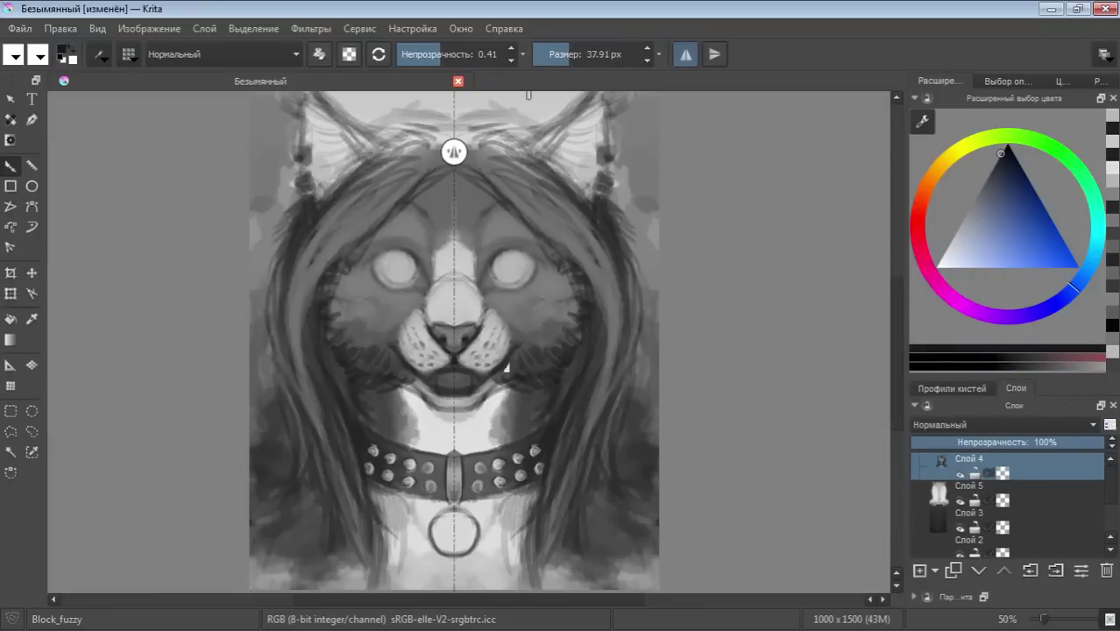
pyautogui.moveTo(506, 262)
pyautogui.mouseDown()
pyautogui.moveTo(513, 252)
pyautogui.moveTo(513, 267)
pyautogui.mouseUp()
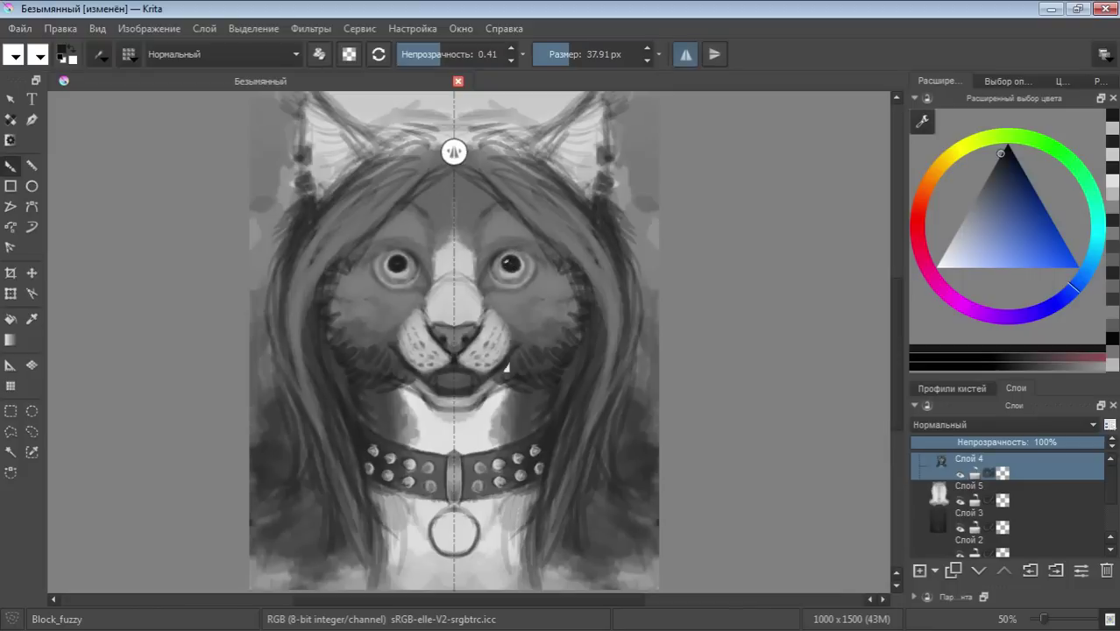
pyautogui.moveTo(517, 256)
pyautogui.mouseDown()
pyautogui.moveTo(492, 259)
pyautogui.moveTo(519, 263)
pyautogui.mouseUp()
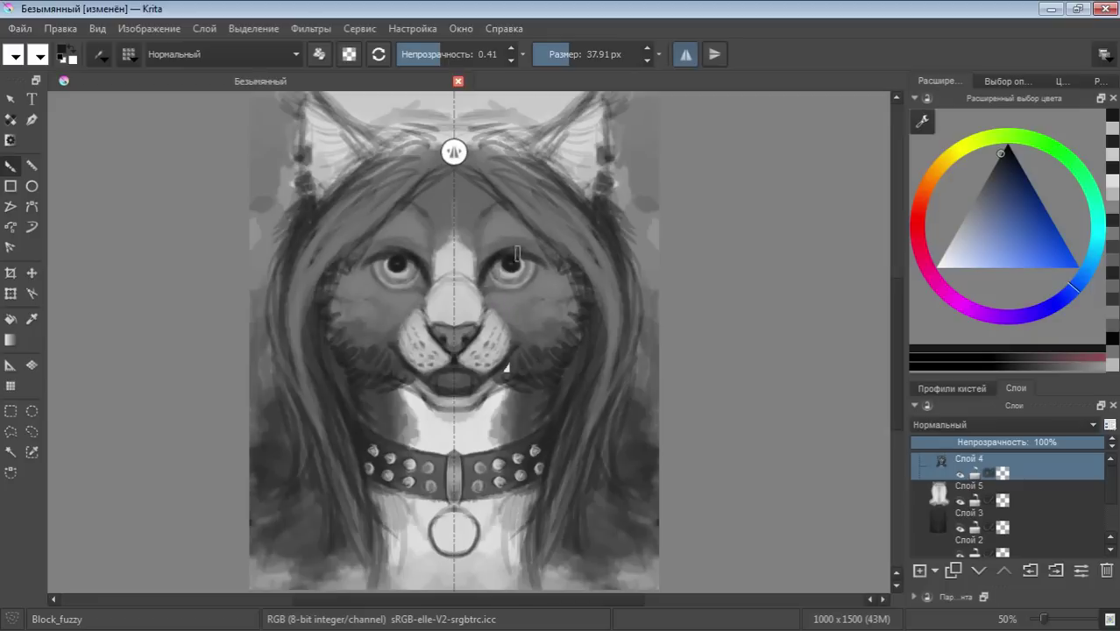
pyautogui.moveTo(976, 219); pyautogui.dragTo(945, 250)
pyautogui.moveTo(588, 54); pyautogui.dragTo(570, 53)
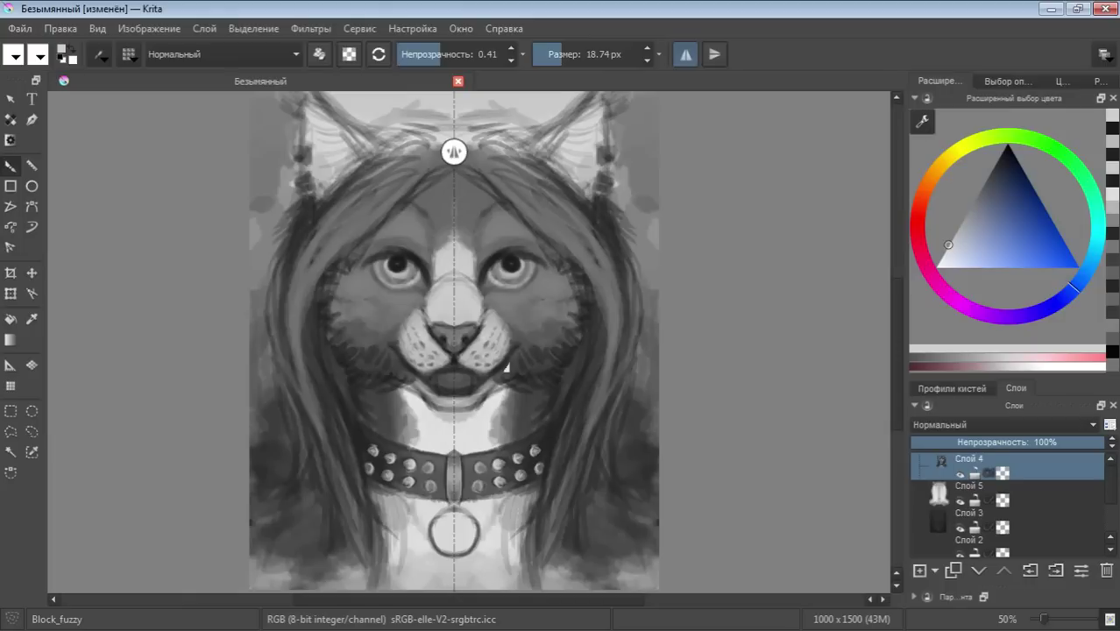
# Save, then darken the area under both eyes with a darker grey at about 40 px
pyautogui.hotkey('ctrl', 's')
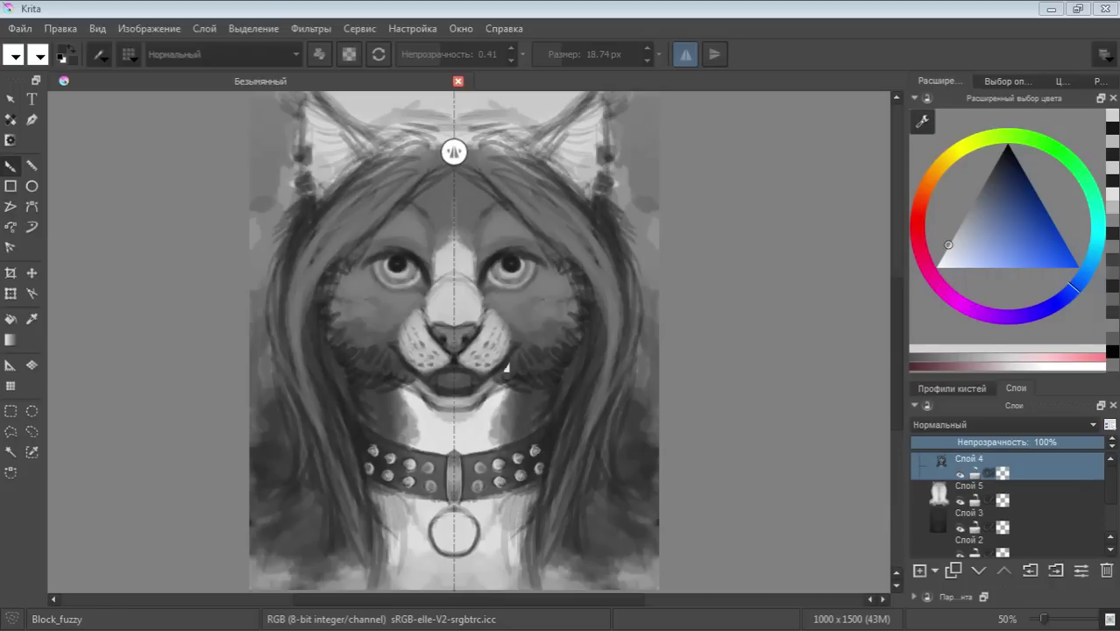
pyautogui.moveTo(988, 221); pyautogui.dragTo(954, 166)
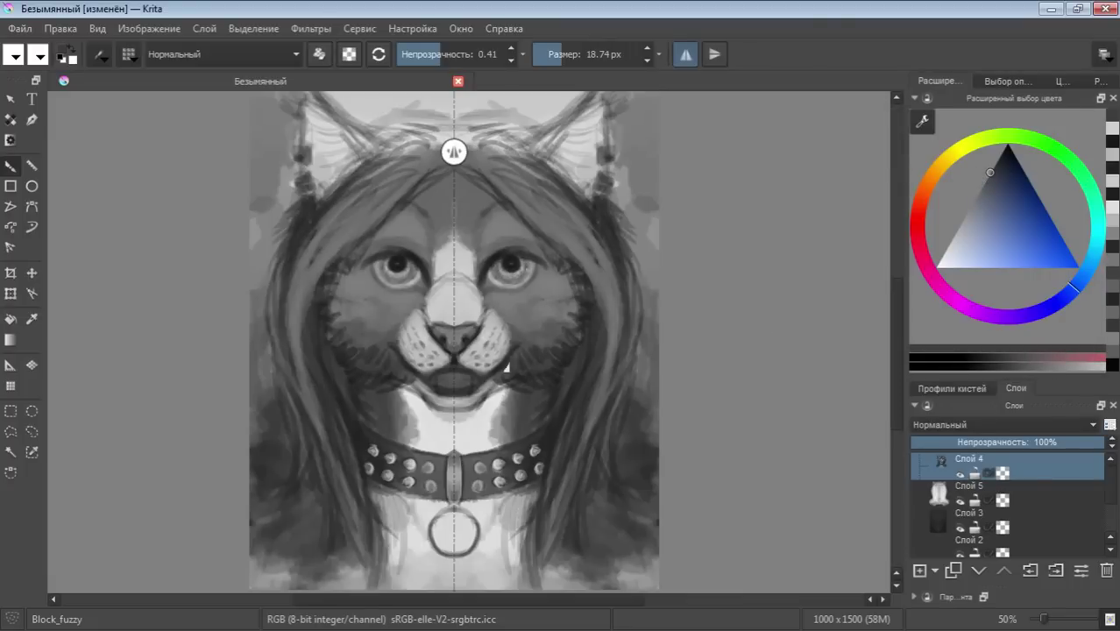
pyautogui.click(565, 53)
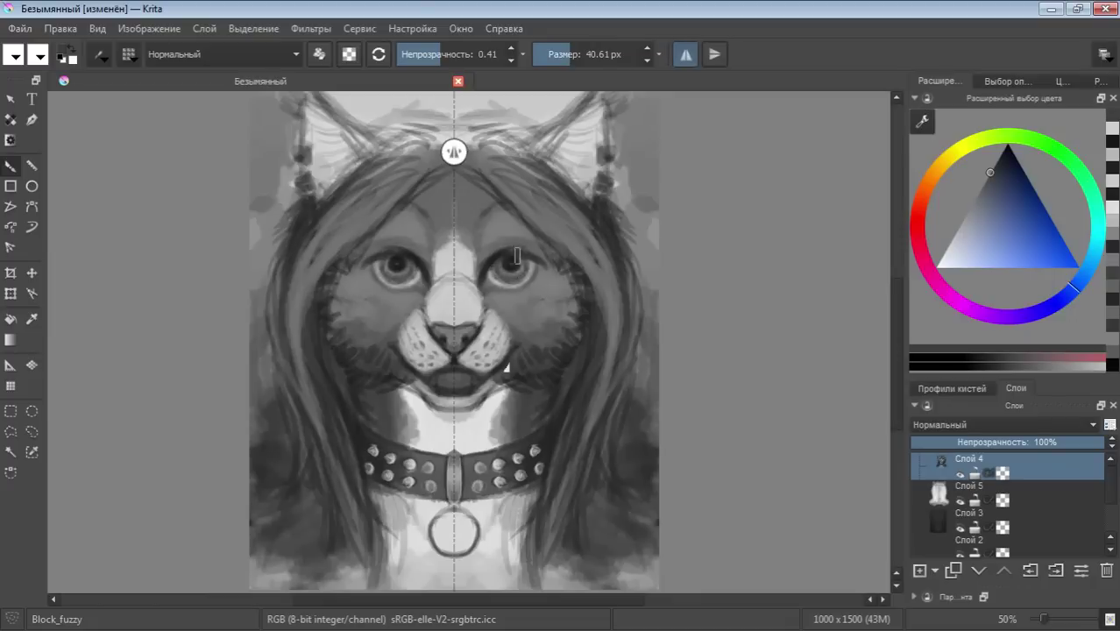
pyautogui.moveTo(514, 284); pyautogui.dragTo(523, 279)
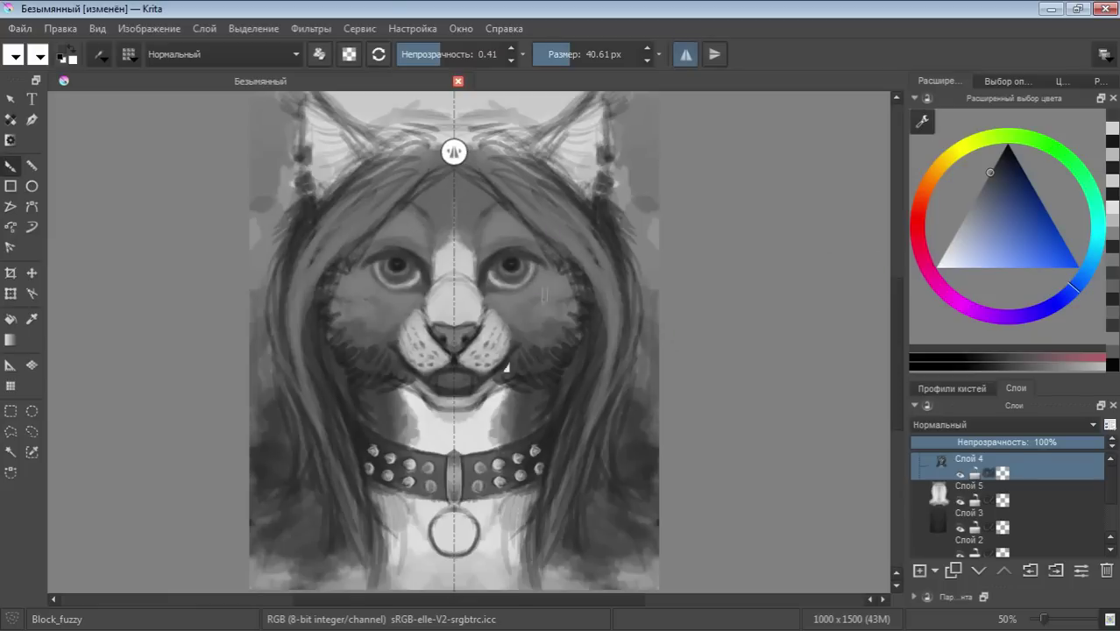
# Sample greys from beside the eye, slightly darken both eyes, and pick near-black
pyautogui.moveTo(512, 292)
pyautogui.mouseDown()
pyautogui.moveTo(535, 262)
pyautogui.moveTo(526, 272)
pyautogui.mouseUp()
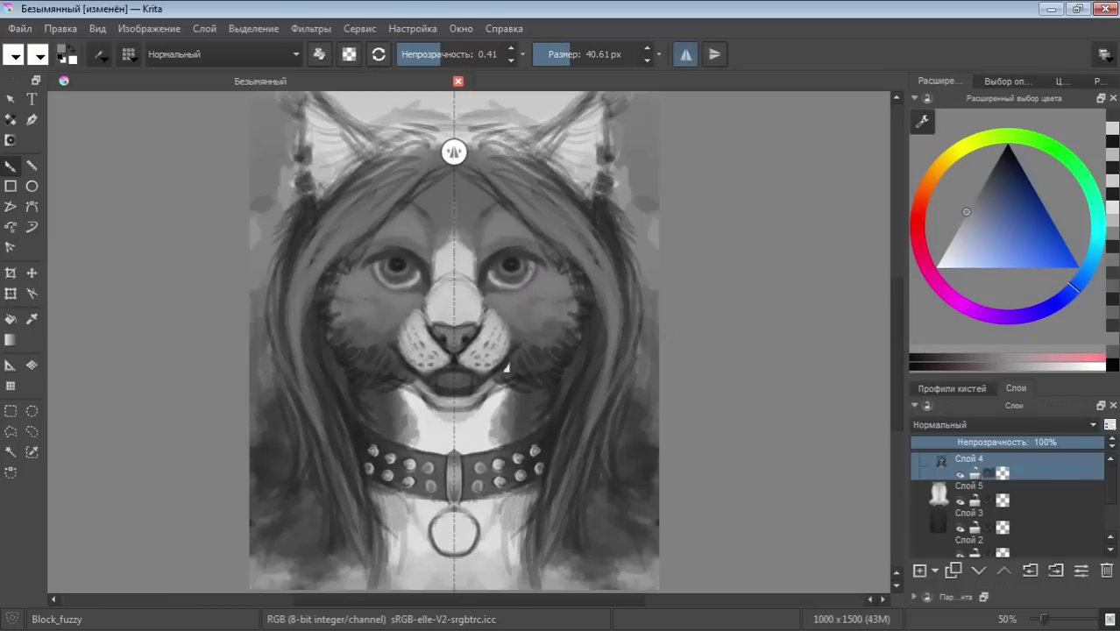
pyautogui.keyDown('ctrl'); pyautogui.click(495, 266); pyautogui.keyUp('ctrl')
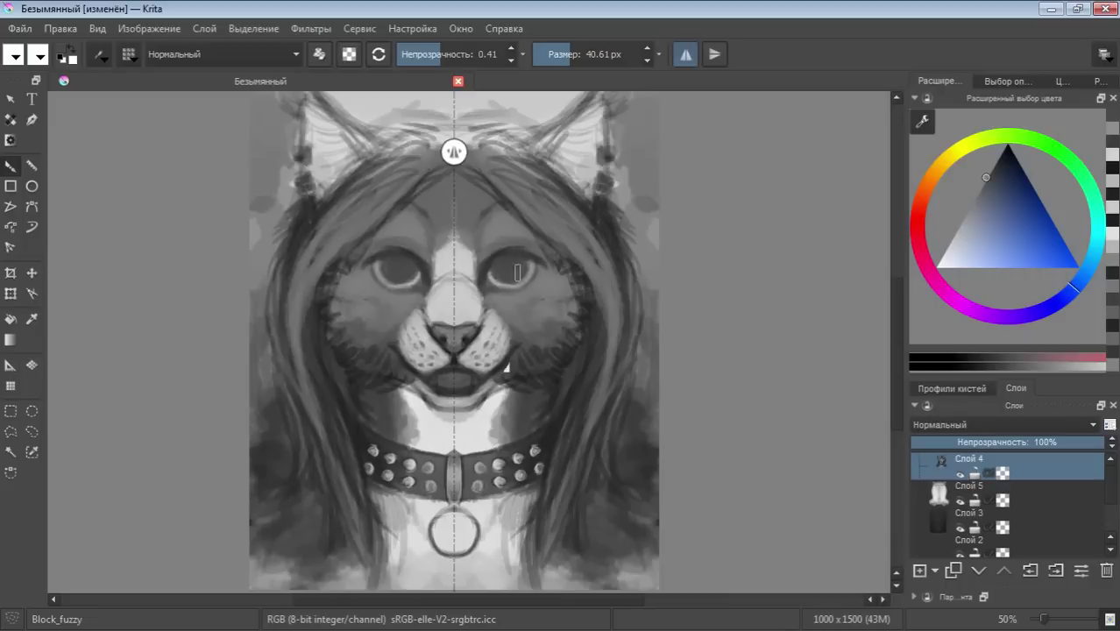
pyautogui.moveTo(496, 275); pyautogui.dragTo(506, 259)
pyautogui.moveTo(997, 199); pyautogui.dragTo(997, 159)
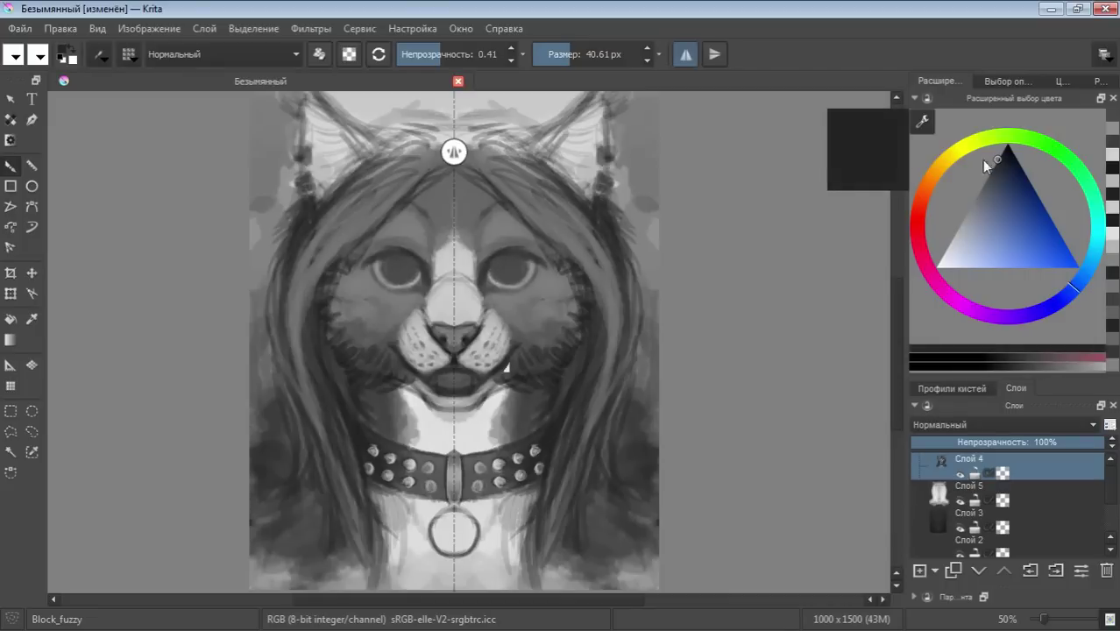
pyautogui.press('[')
pyautogui.press('[')
pyautogui.press('[')
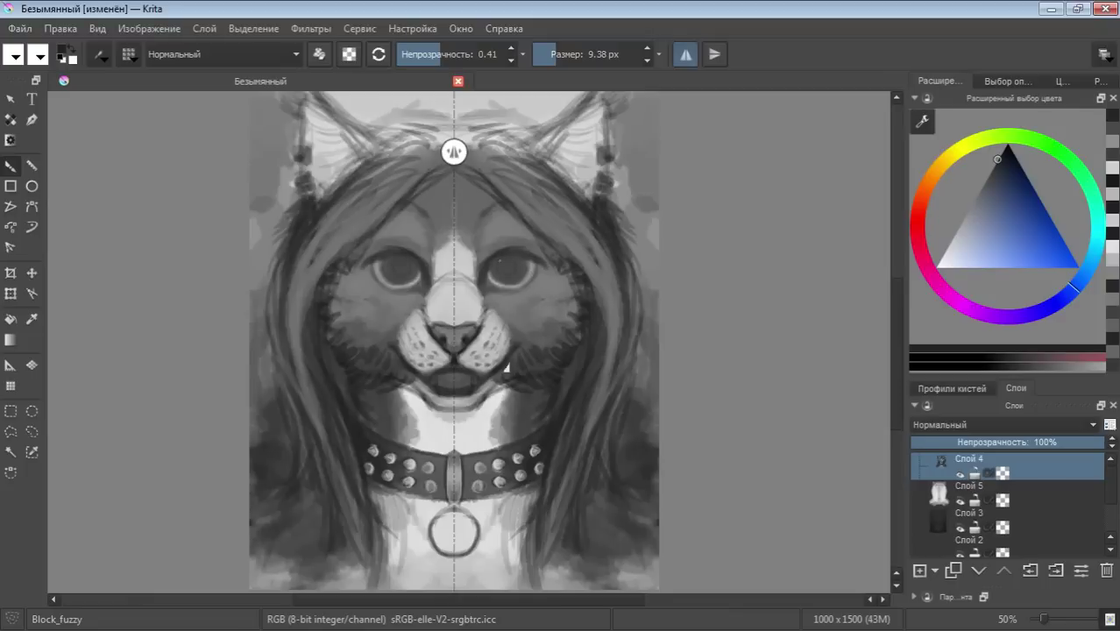
# Raise brush opacity to 0.56, pick a grey, and settle the brush at 28.28 px
pyautogui.click(456, 53)
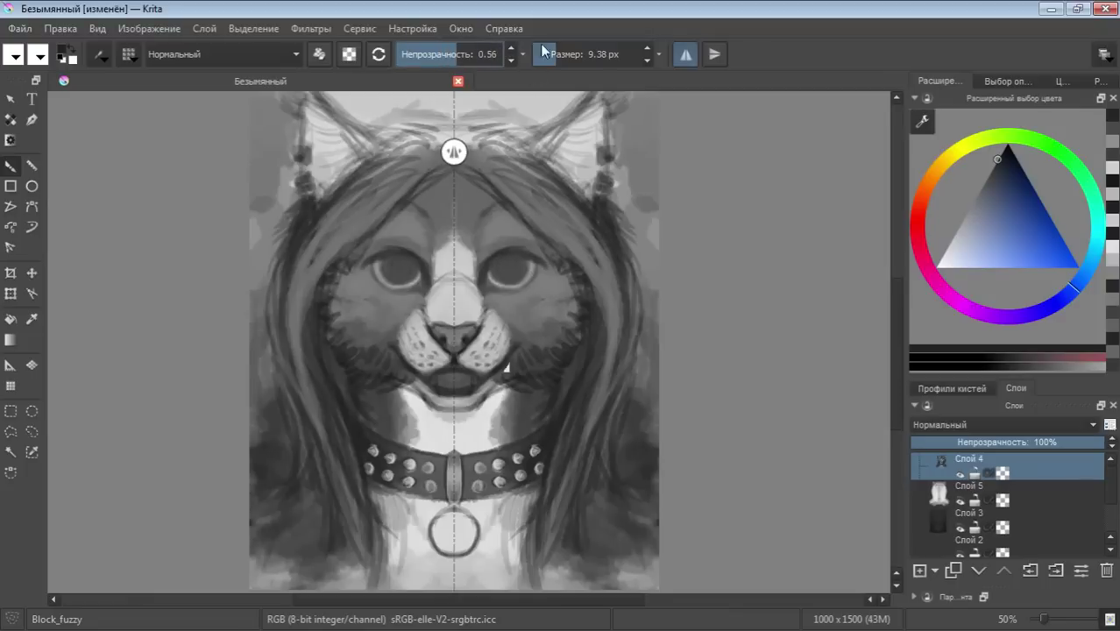
pyautogui.scroll(1, 613, 53)
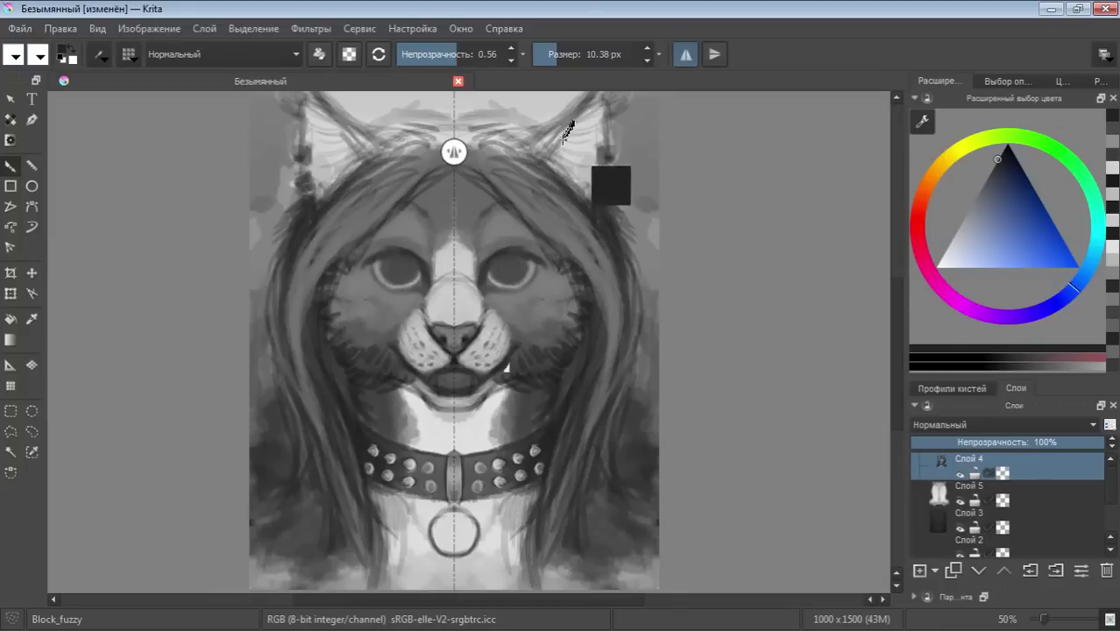
pyautogui.click(579, 54)
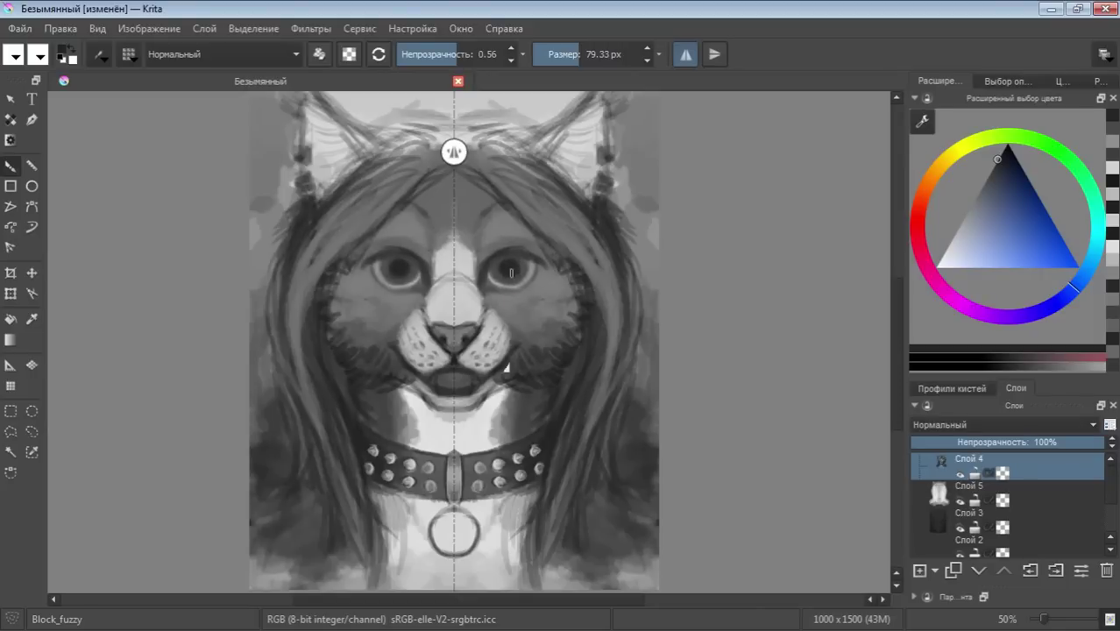
pyautogui.click(974, 199)
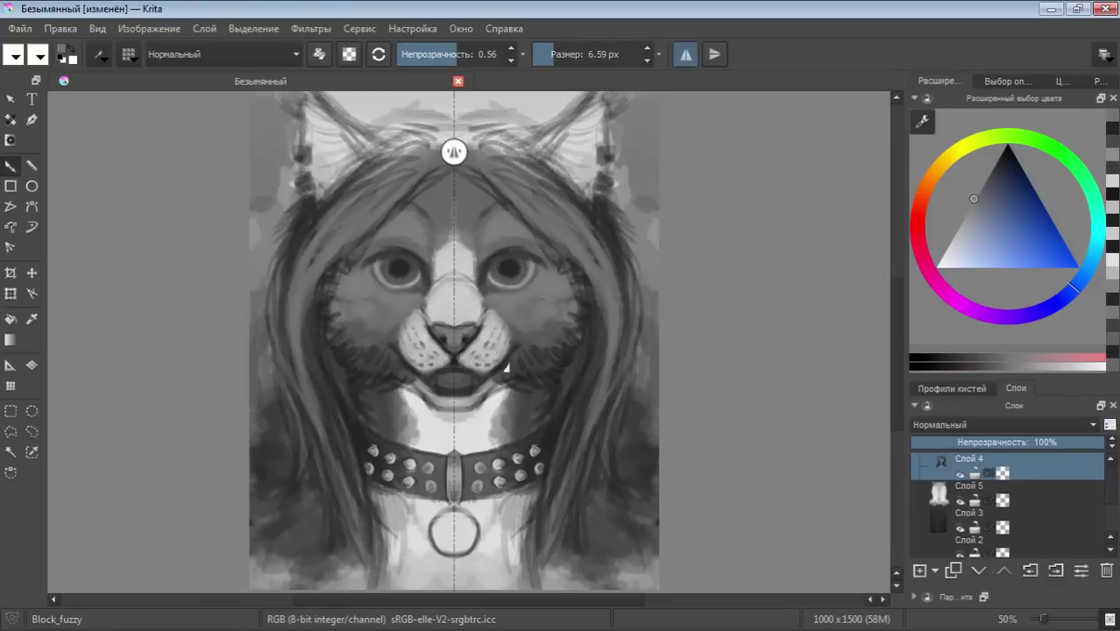
pyautogui.moveTo(554, 54); pyautogui.dragTo(569, 54)
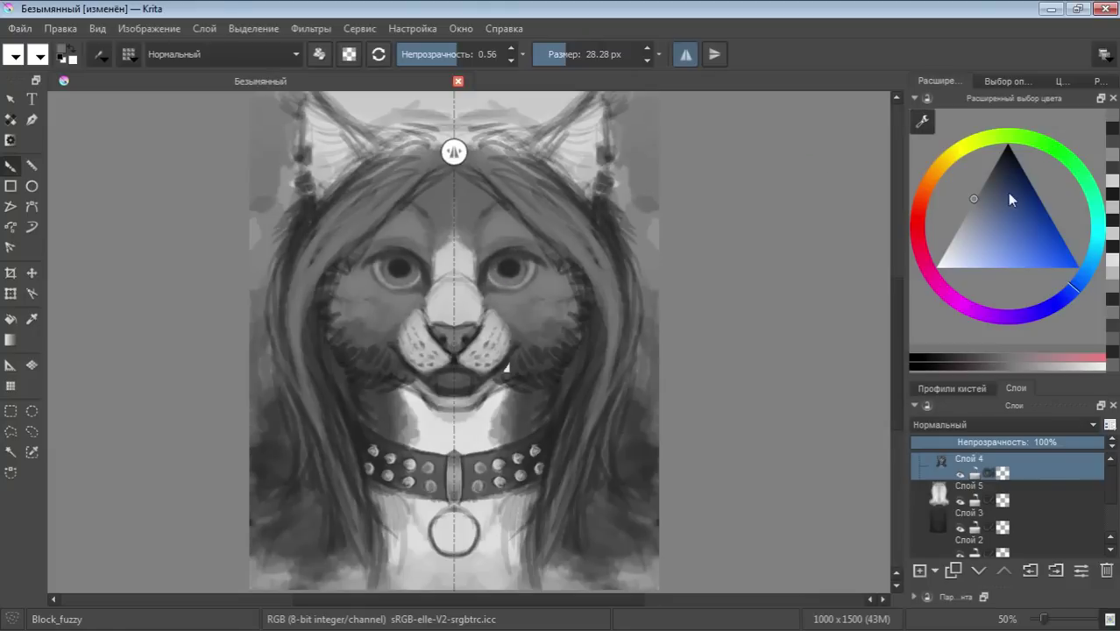
# Darken both pupils with near-black, then sample several greys from the eyes and cheek
pyautogui.moveTo(1010, 200); pyautogui.dragTo(1001, 154)
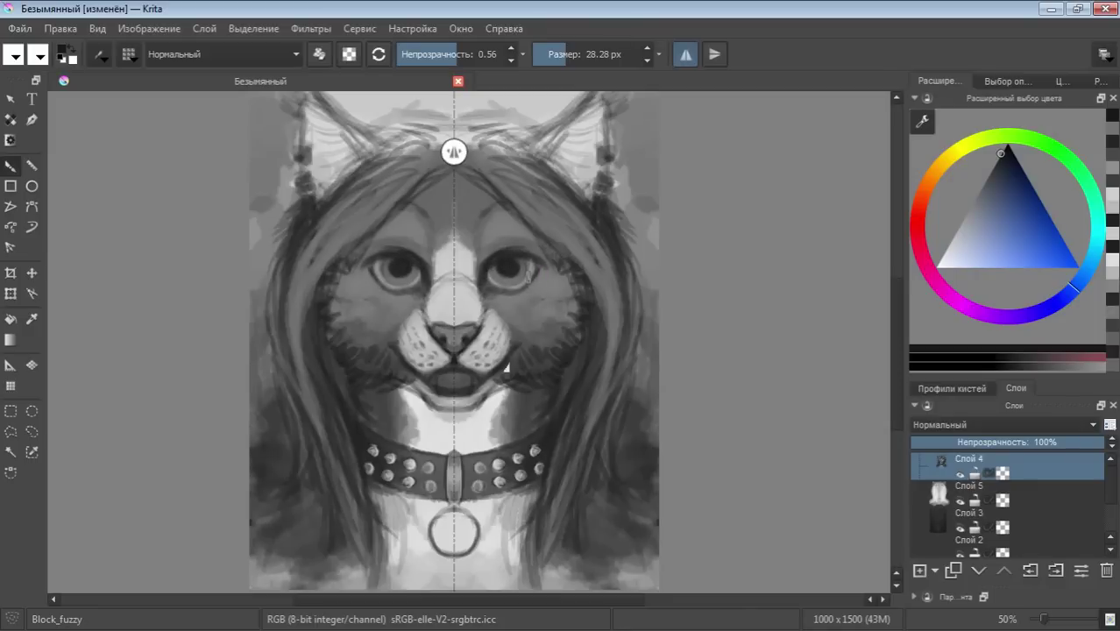
pyautogui.moveTo(531, 261); pyautogui.dragTo(520, 289)
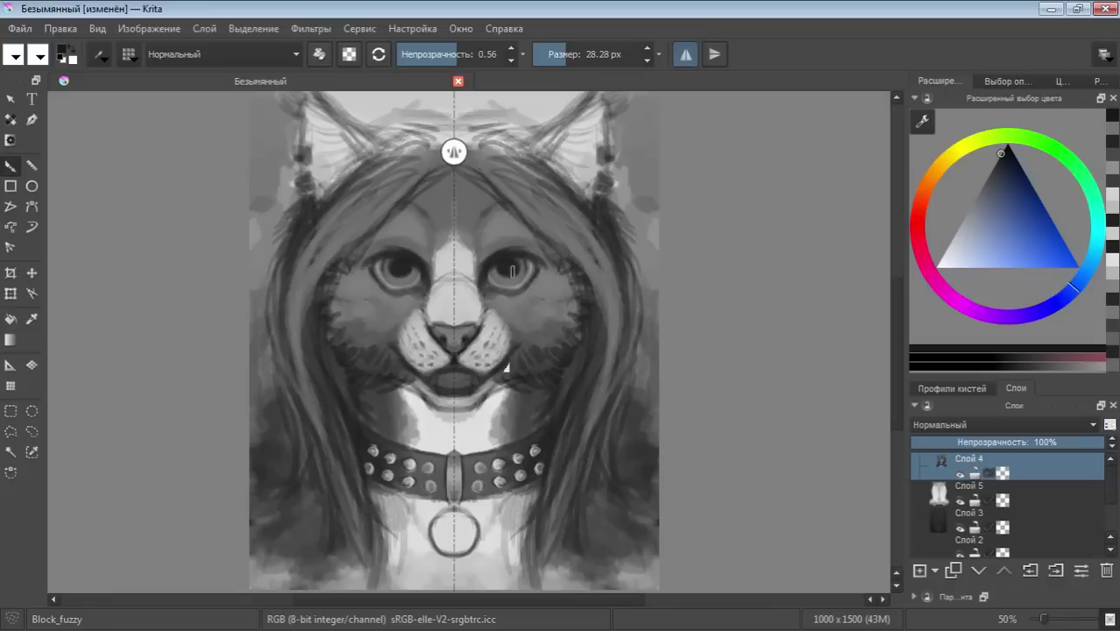
pyautogui.keyDown('ctrl'); pyautogui.click(513, 271); pyautogui.keyUp('ctrl')
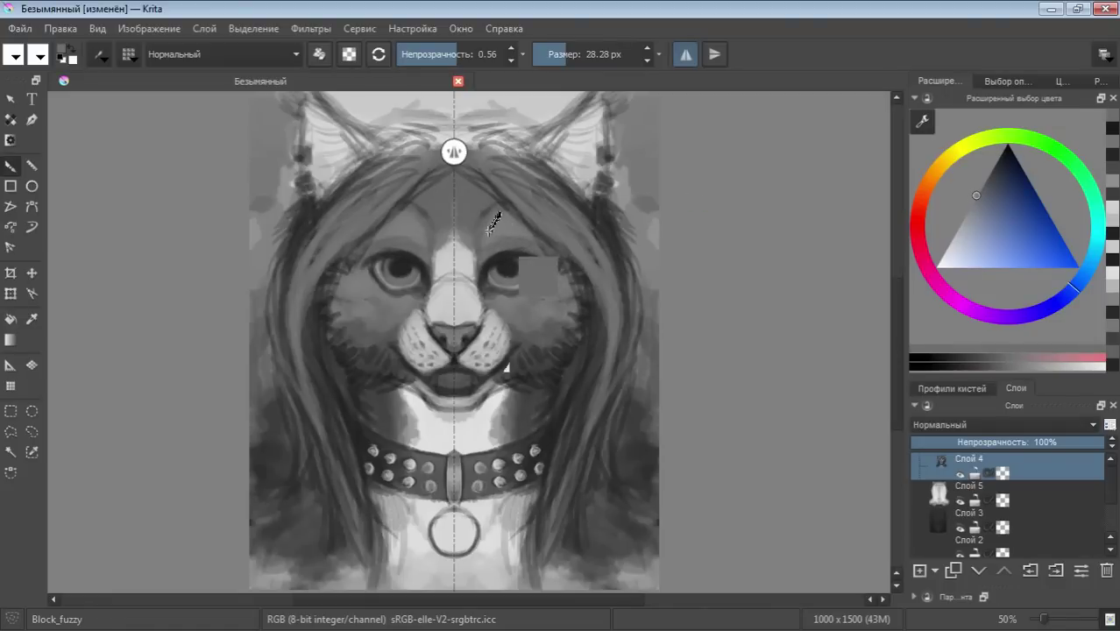
pyautogui.keyDown('ctrl'); pyautogui.click(515, 251); pyautogui.keyUp('ctrl')
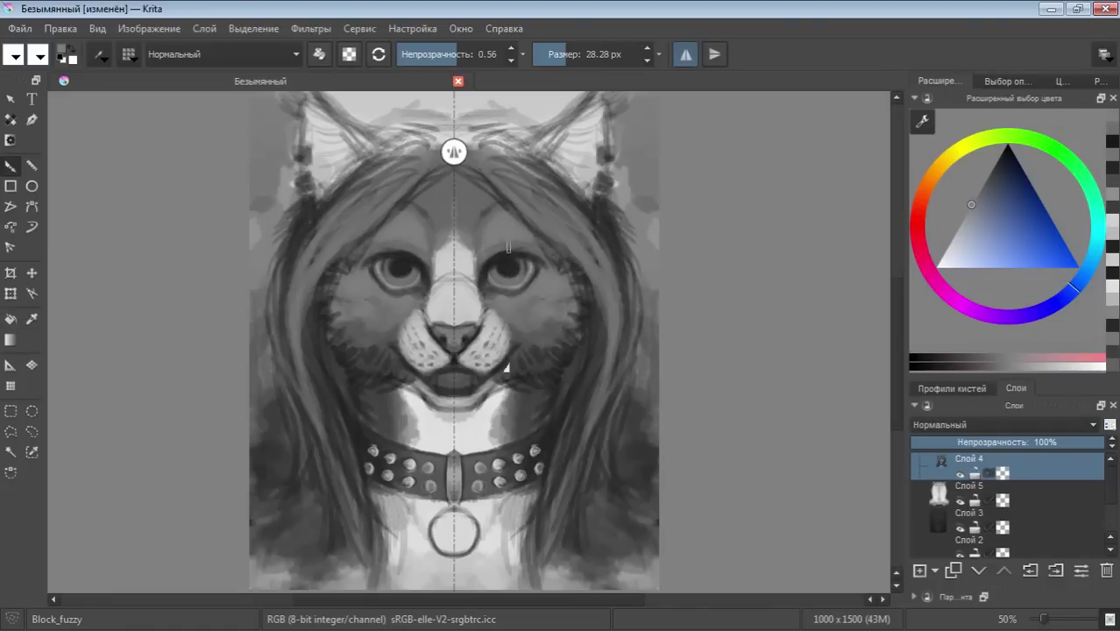
pyautogui.keyDown('ctrl'); pyautogui.click(464, 270); pyautogui.keyUp('ctrl')
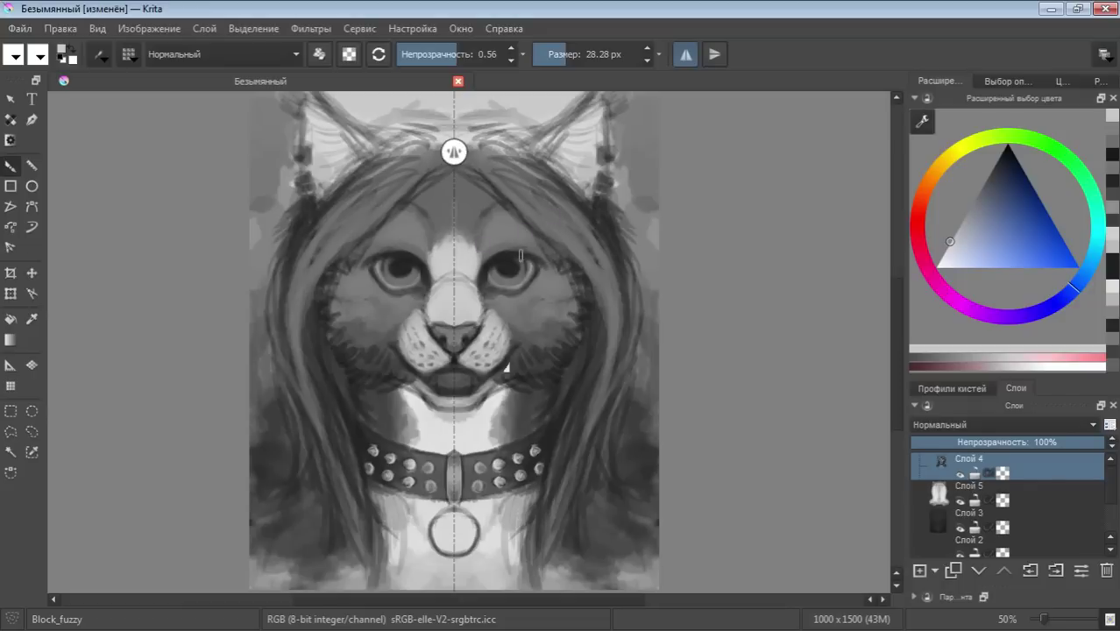
pyautogui.keyDown('ctrl'); pyautogui.click(543, 298); pyautogui.keyUp('ctrl')
# Add a dark mirrored stroke in the eyes, then cover both eyes with light pinkish grey
pyautogui.click(966, 213)
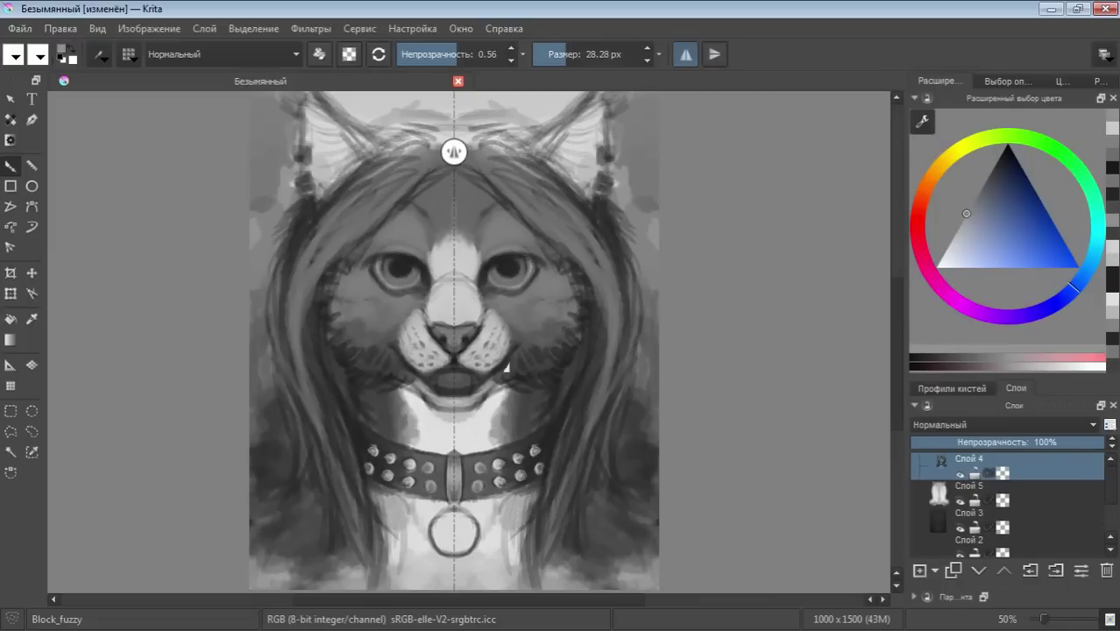
pyautogui.keyDown('ctrl'); pyautogui.click(520, 262); pyautogui.keyUp('ctrl')
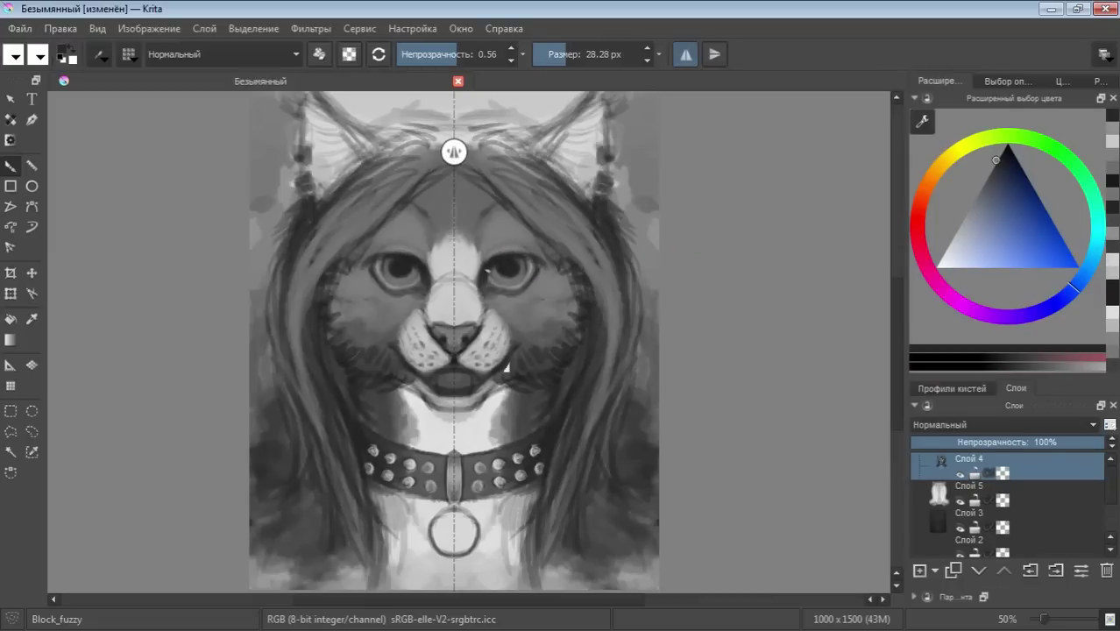
pyautogui.moveTo(514, 266); pyautogui.dragTo(498, 280)
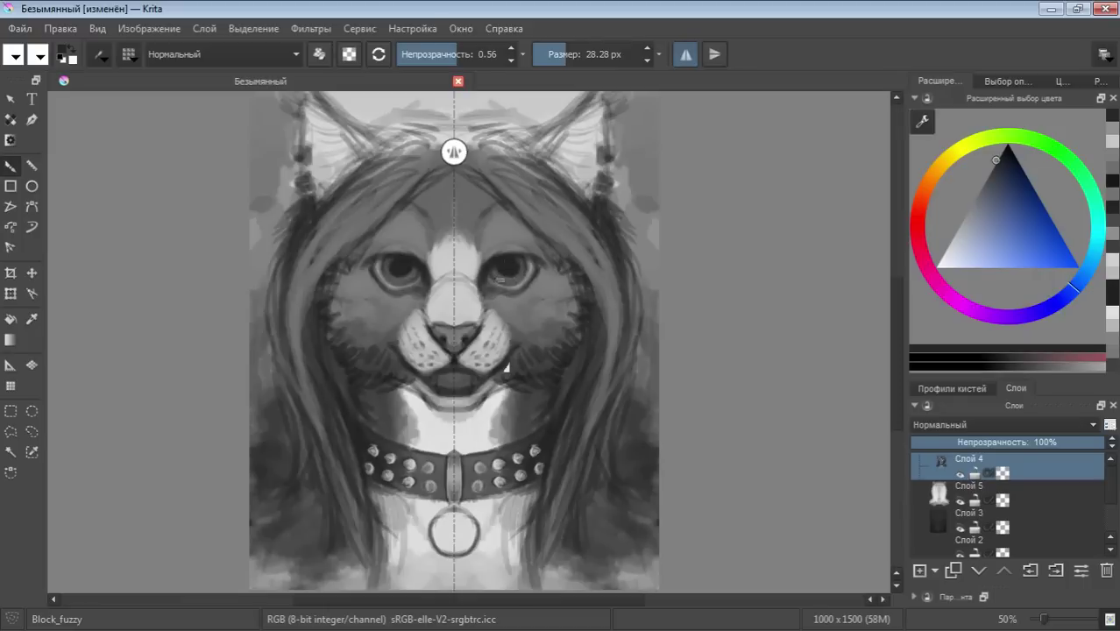
pyautogui.keyDown('ctrl'); pyautogui.click(487, 354); pyautogui.keyUp('ctrl')
pyautogui.moveTo(513, 273)
pyautogui.mouseDown()
pyautogui.moveTo(501, 285)
pyautogui.moveTo(525, 261)
pyautogui.moveTo(495, 286)
pyautogui.mouseUp()
# Undo two eye strokes and refill both eyes brighter with a 67 px brush
pyautogui.hotkey('ctrl', 'z')
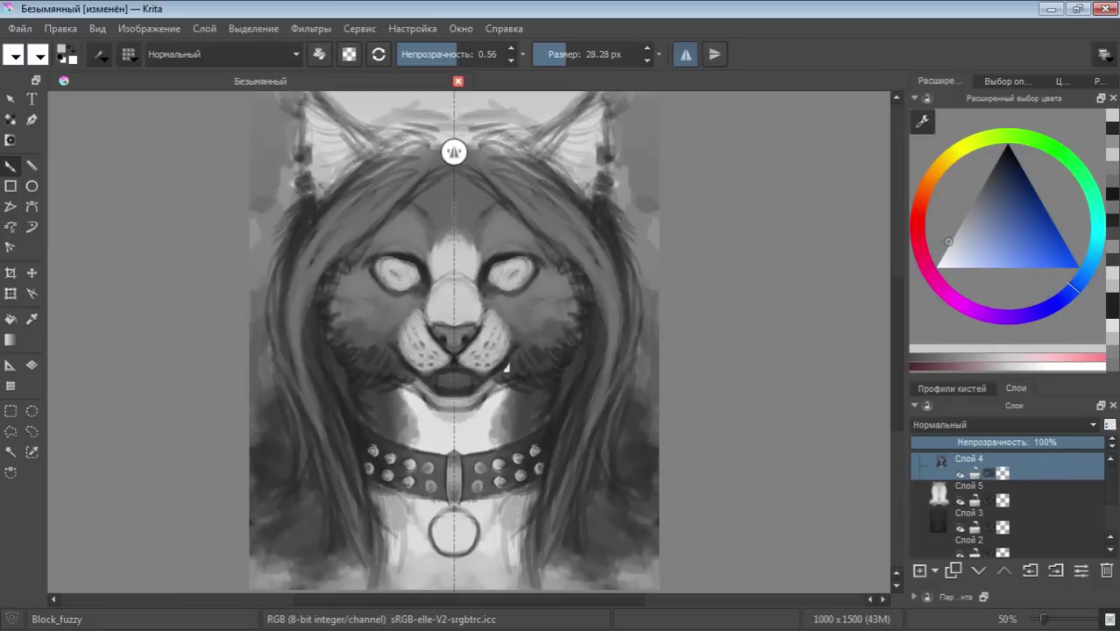
pyautogui.hotkey('ctrl', 'z')
pyautogui.hotkey('ctrl', 'z')
pyautogui.moveTo(601, 64); pyautogui.dragTo(611, 58)
pyautogui.moveTo(503, 285)
pyautogui.mouseDown()
pyautogui.moveTo(517, 282)
pyautogui.moveTo(508, 270)
pyautogui.moveTo(525, 270)
pyautogui.moveTo(495, 271)
pyautogui.moveTo(529, 275)
pyautogui.moveTo(492, 289)
pyautogui.moveTo(491, 272)
pyautogui.moveTo(524, 282)
pyautogui.moveTo(486, 286)
pyautogui.moveTo(487, 270)
pyautogui.mouseUp()
# Outline the inner and upper eye edges in sampled near-black at about 24 px
pyautogui.keyDown('ctrl'); pyautogui.click(479, 280); pyautogui.keyUp('ctrl')
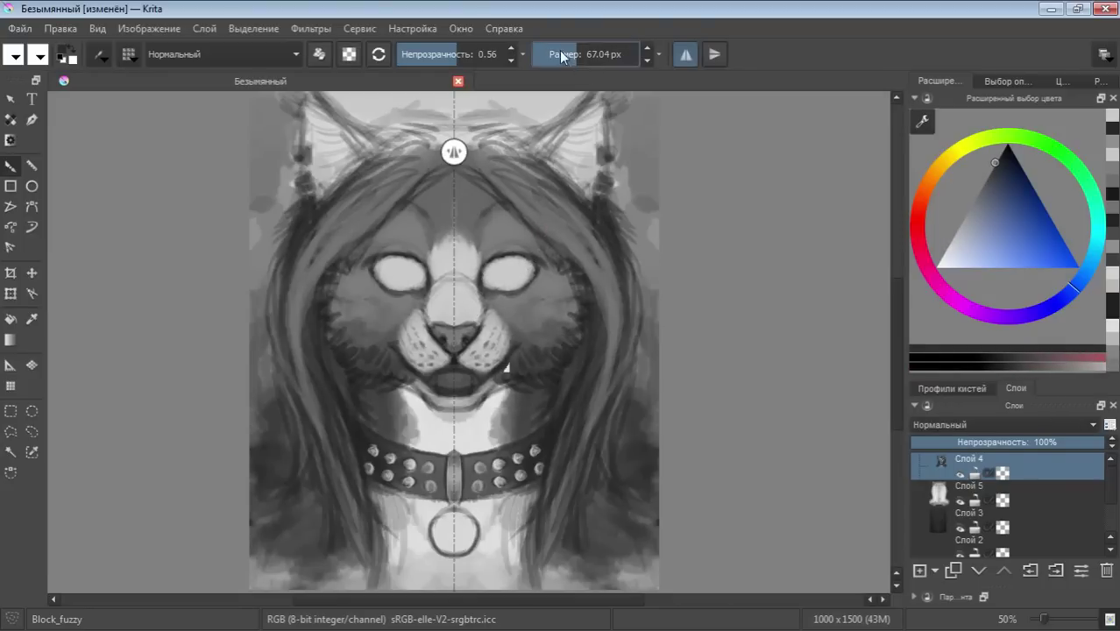
pyautogui.press('[')
pyautogui.press('[')
pyautogui.press('[')
pyautogui.moveTo(487, 282)
pyautogui.mouseDown()
pyautogui.moveTo(489, 293)
pyautogui.moveTo(501, 264)
pyautogui.moveTo(496, 291)
pyautogui.moveTo(508, 286)
pyautogui.moveTo(489, 291)
pyautogui.moveTo(481, 282)
pyautogui.moveTo(518, 286)
pyautogui.moveTo(510, 260)
pyautogui.moveTo(505, 273)
pyautogui.moveTo(515, 275)
pyautogui.moveTo(499, 268)
pyautogui.moveTo(513, 271)
pyautogui.mouseUp()
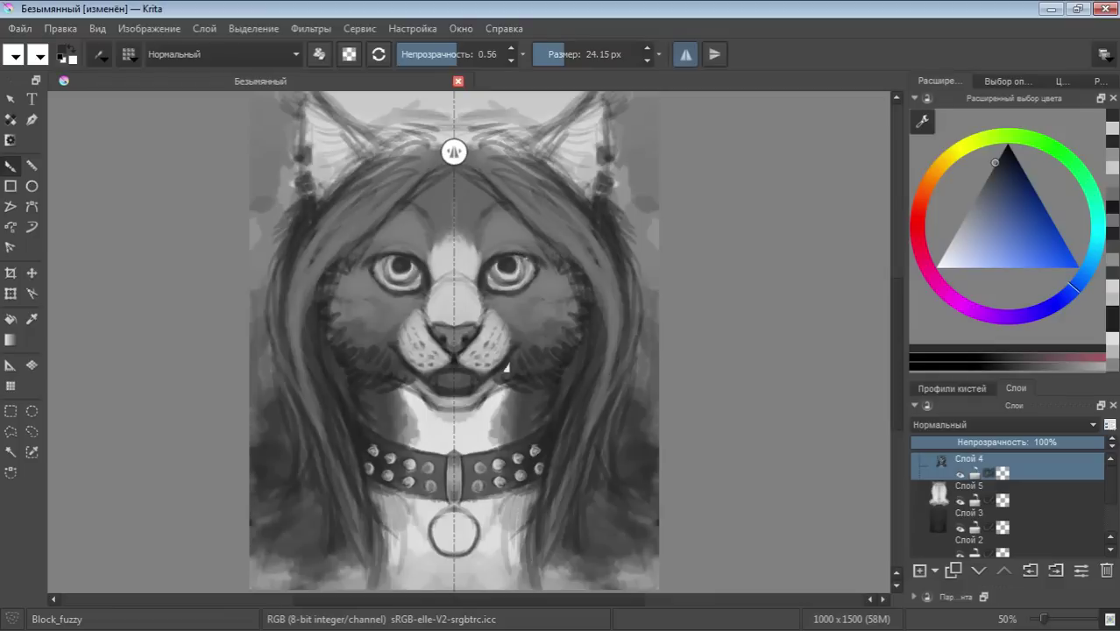
# Paint dark irises into both eyes, then sample greys from around the eye
pyautogui.moveTo(496, 275); pyautogui.dragTo(518, 277)
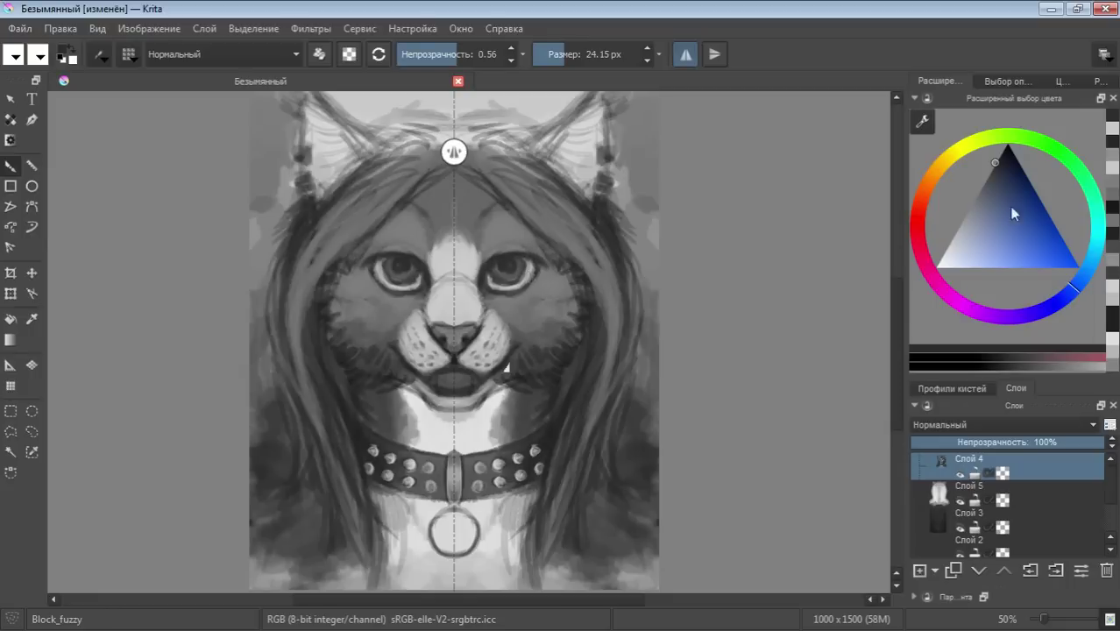
pyautogui.moveTo(960, 218); pyautogui.dragTo(946, 247)
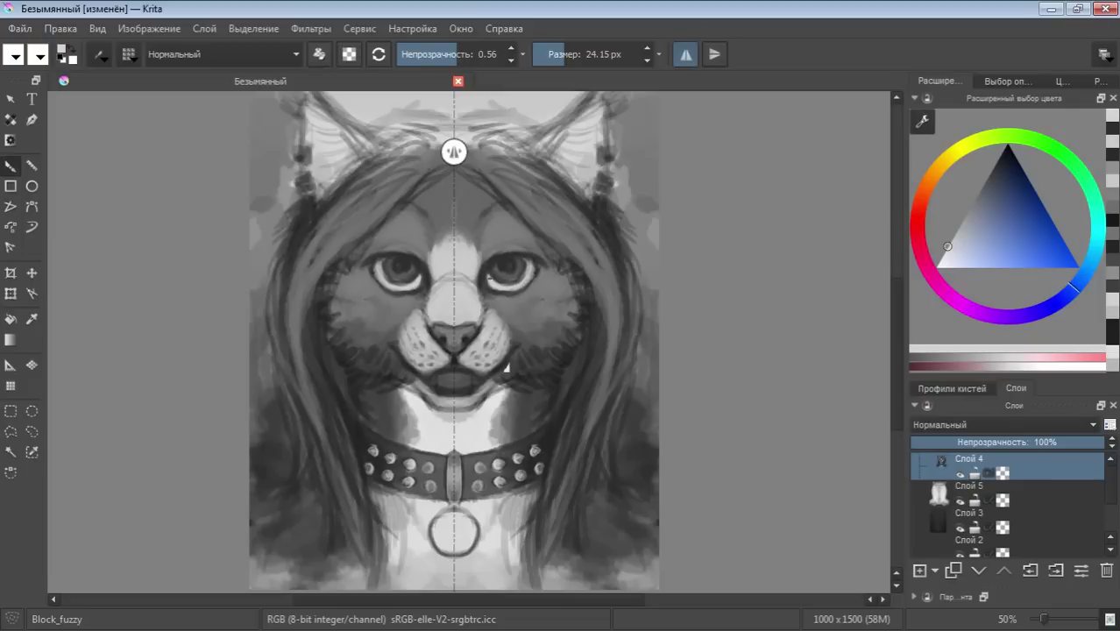
pyautogui.moveTo(1010, 198); pyautogui.dragTo(1003, 151)
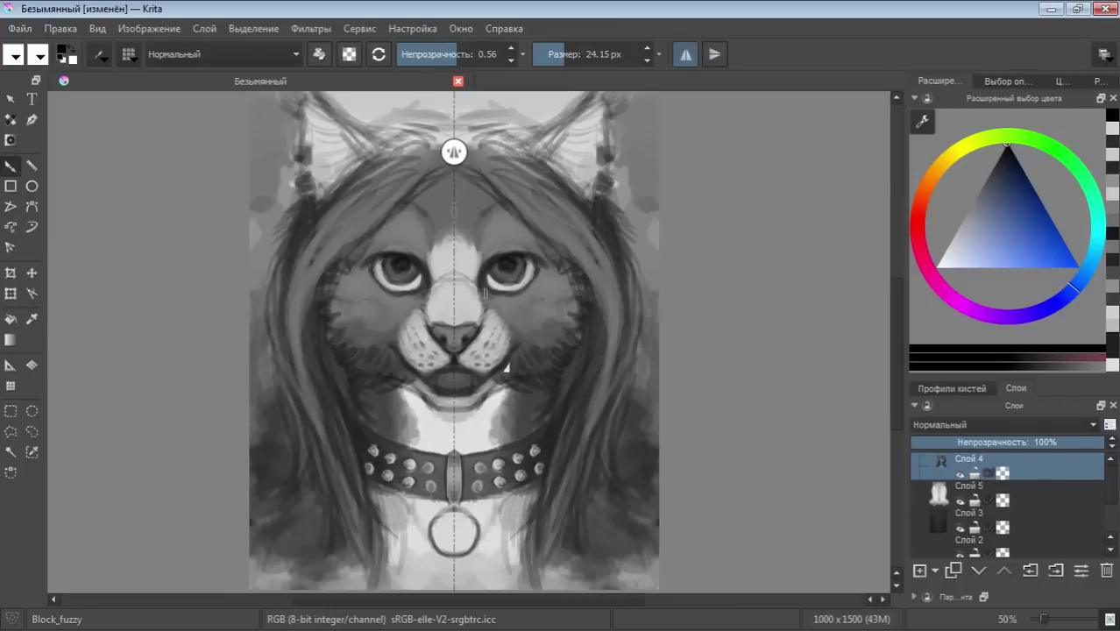
pyautogui.keyDown('ctrl'); pyautogui.click(499, 302); pyautogui.keyUp('ctrl')
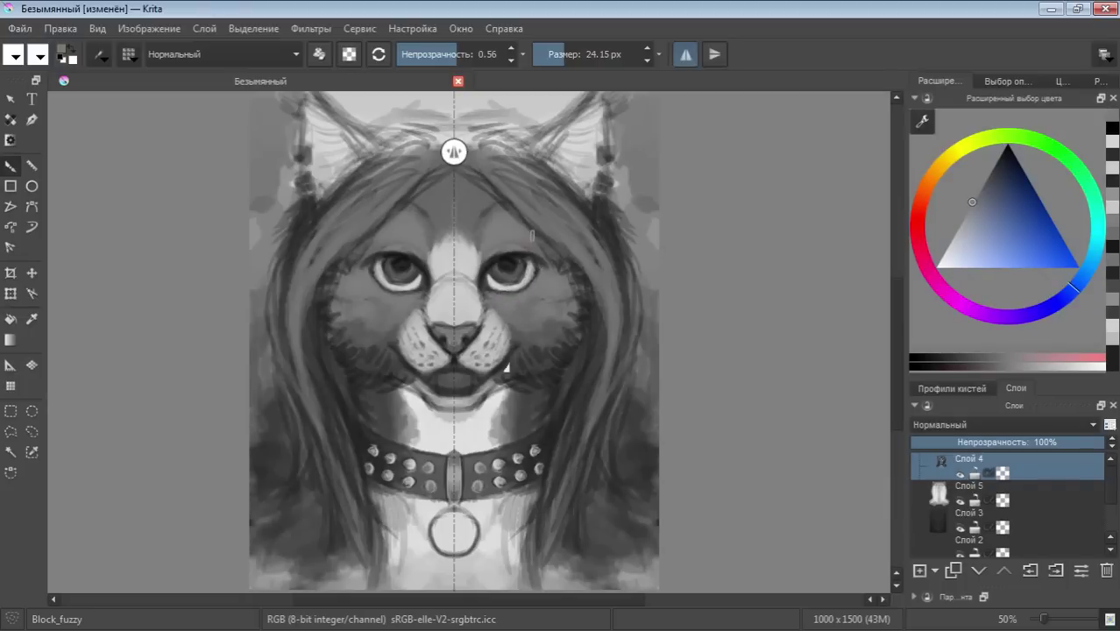
pyautogui.keyDown('ctrl'); pyautogui.click(525, 246); pyautogui.keyUp('ctrl')
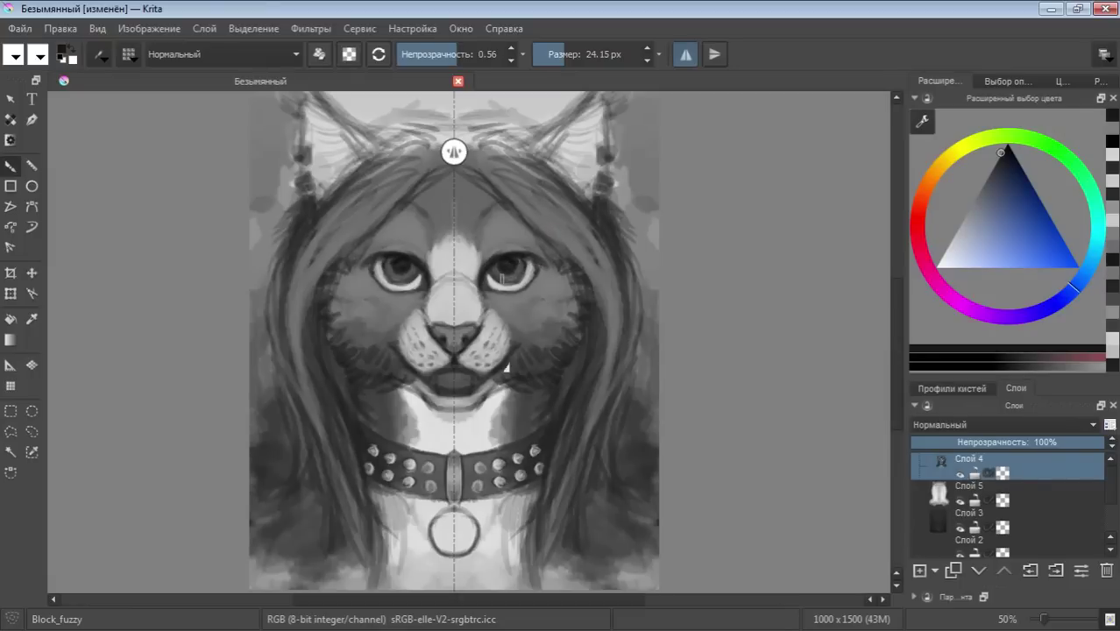
pyautogui.keyDown('ctrl'); pyautogui.click(501, 278); pyautogui.keyUp('ctrl')
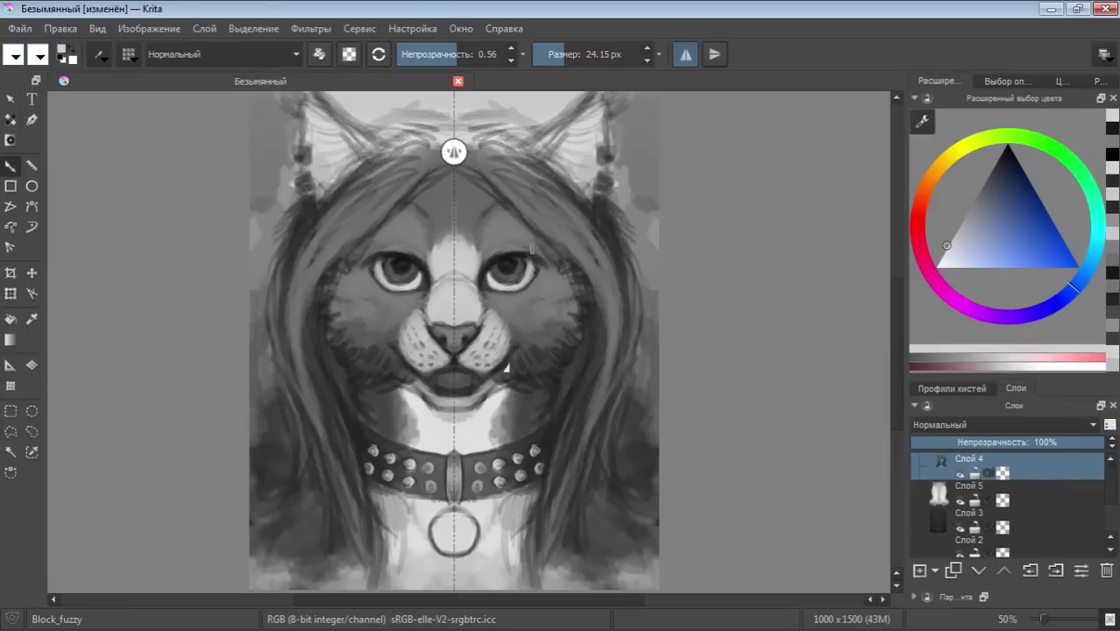
pyautogui.keyDown('ctrl'); pyautogui.click(506, 275); pyautogui.keyUp('ctrl')
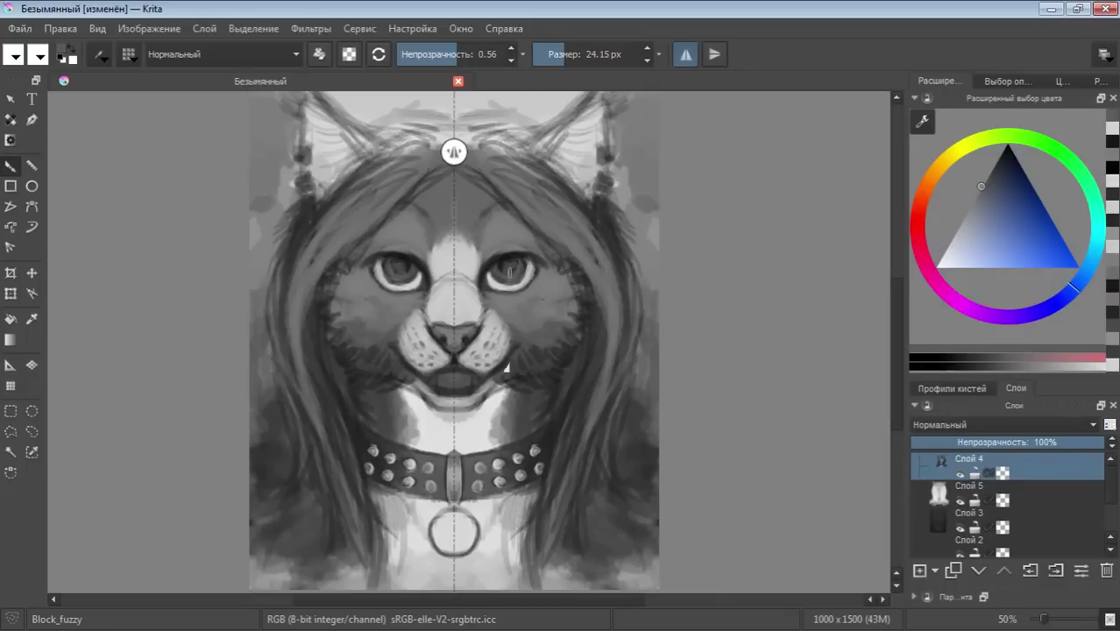
# Lighten both irises, darken their lower edges, and add small light highlights
pyautogui.moveTo(503, 268); pyautogui.dragTo(514, 261)
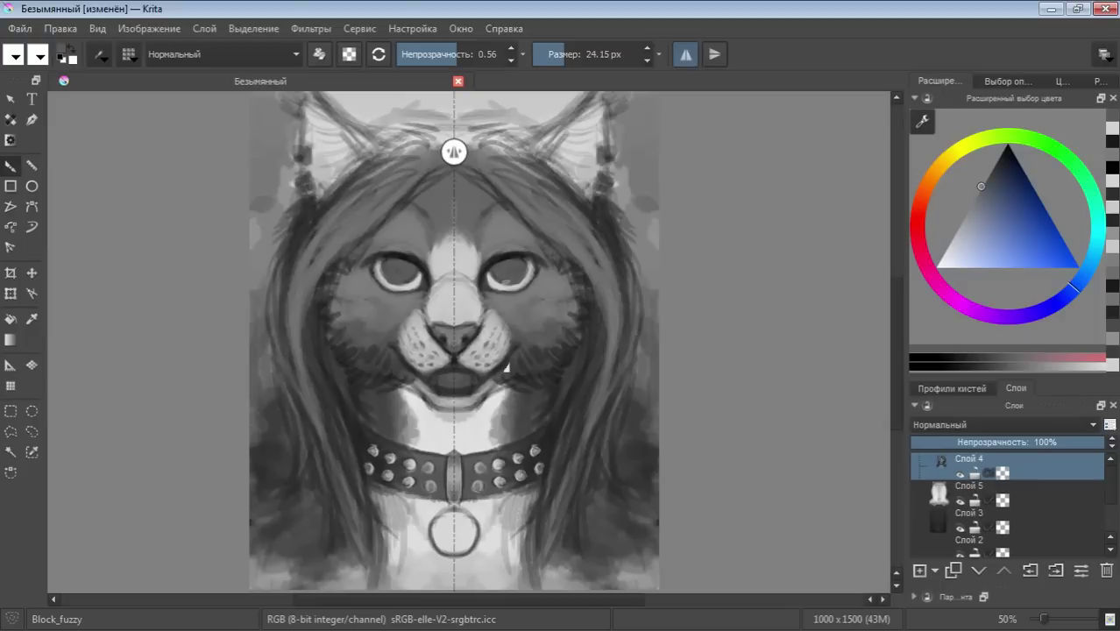
pyautogui.moveTo(501, 271); pyautogui.dragTo(496, 281)
pyautogui.keyDown('ctrl'); pyautogui.click(517, 281); pyautogui.keyUp('ctrl')
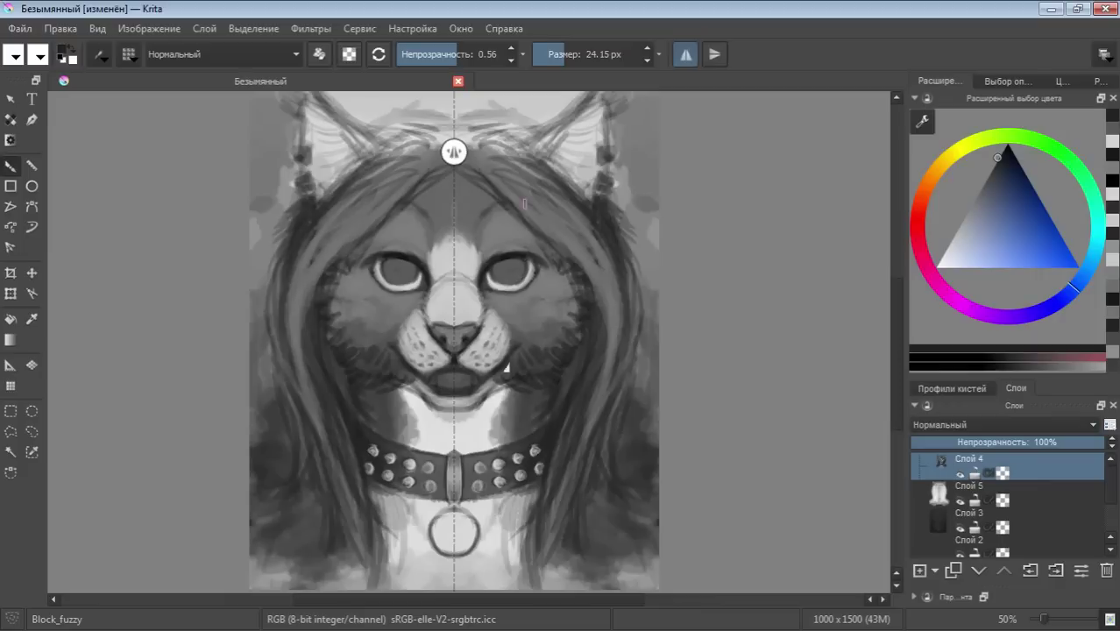
pyautogui.moveTo(509, 261); pyautogui.dragTo(501, 273)
pyautogui.moveTo(553, 54); pyautogui.dragTo(576, 54)
pyautogui.moveTo(506, 261); pyautogui.dragTo(511, 270)
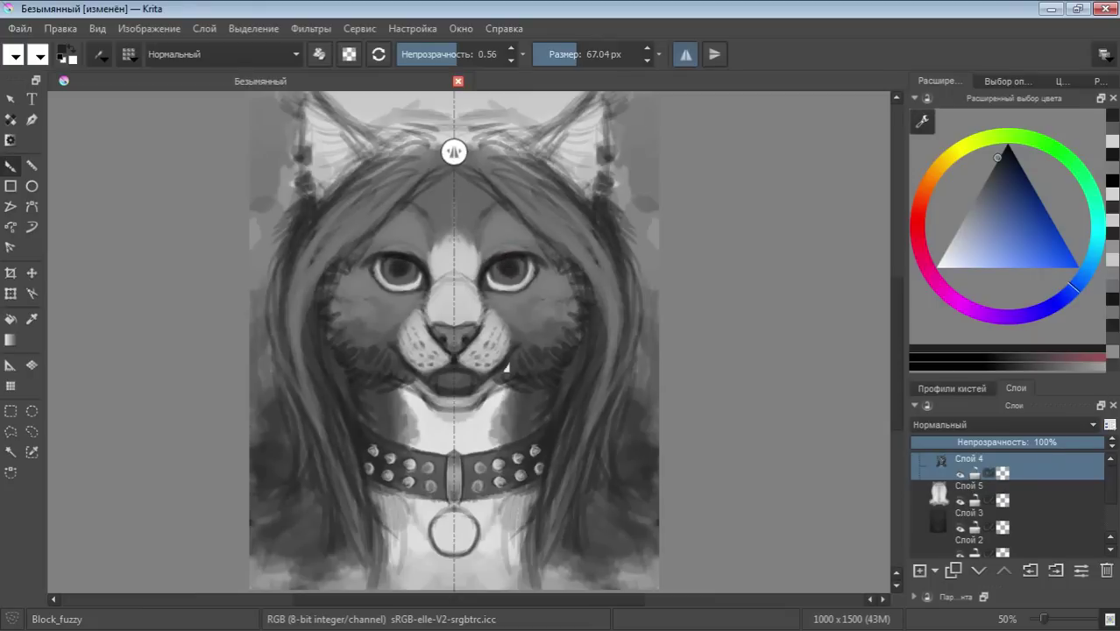
# Darken both lower lids with a 15.62 px brush at 0.70 opacity
pyautogui.keyDown('ctrl'); pyautogui.click(498, 274); pyautogui.keyUp('ctrl')
pyautogui.moveTo(603, 53); pyautogui.dragTo(552, 55)
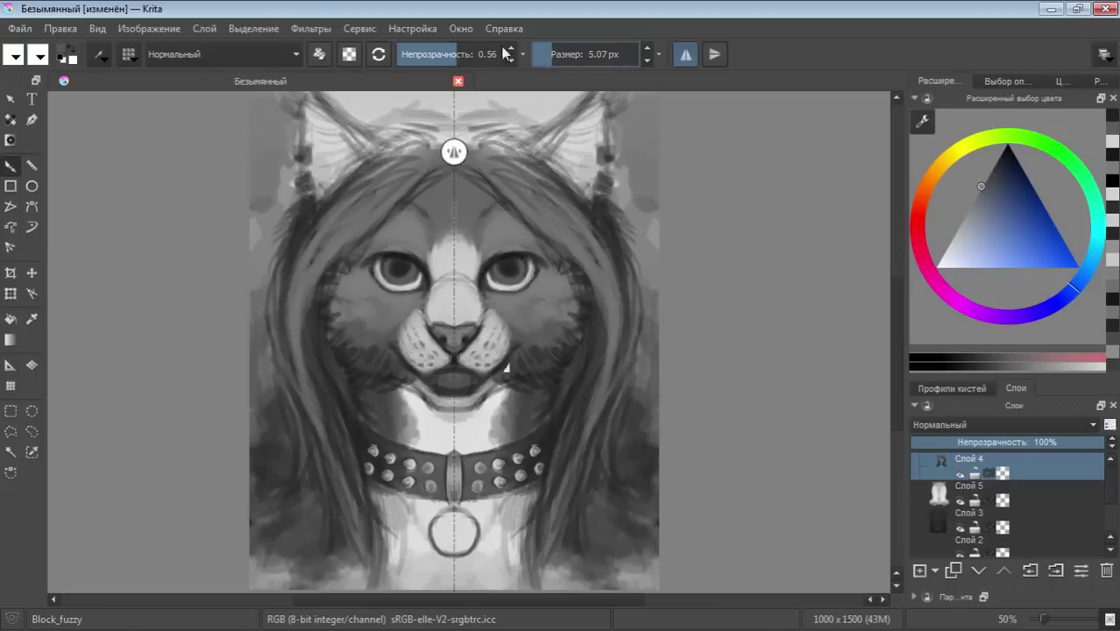
pyautogui.click(473, 54)
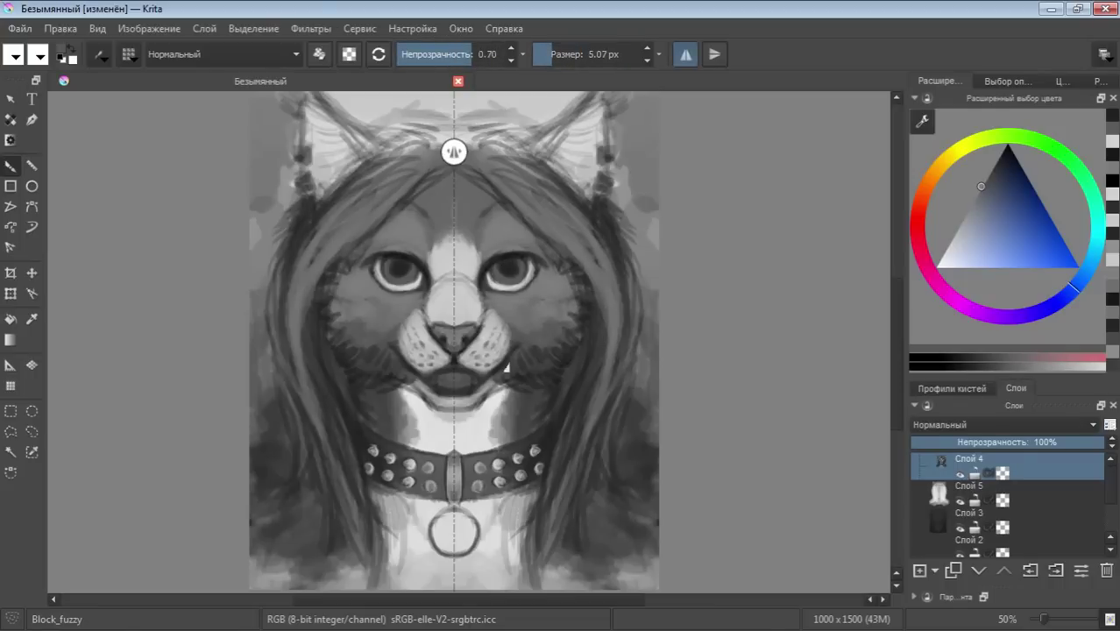
pyautogui.click(561, 57)
pyautogui.moveTo(497, 285); pyautogui.dragTo(517, 288)
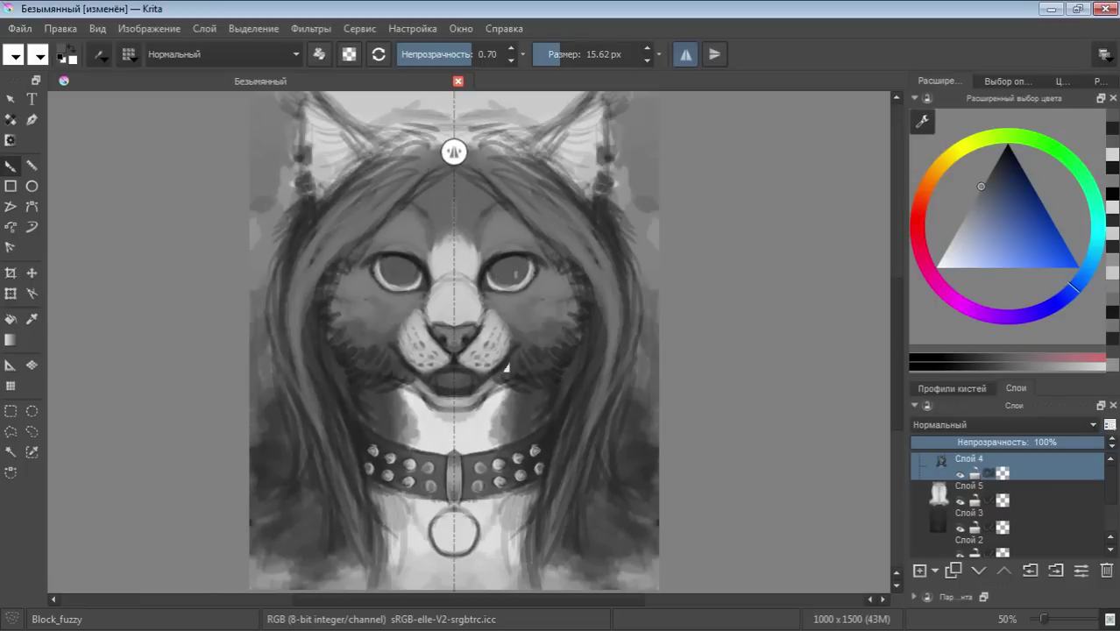
pyautogui.moveTo(506, 284)
pyautogui.mouseDown()
pyautogui.moveTo(522, 283)
pyautogui.moveTo(506, 283)
pyautogui.mouseUp()
# Try a dark stroke under both eyes, then undo it
pyautogui.moveTo(995, 174); pyautogui.dragTo(993, 142)
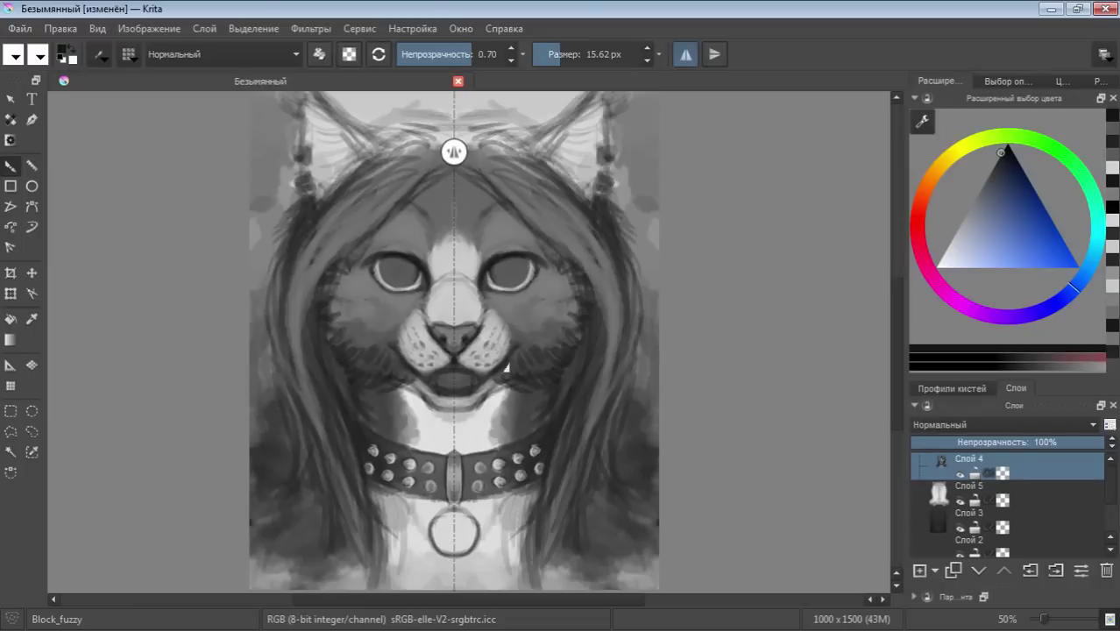
pyautogui.moveTo(501, 289)
pyautogui.mouseDown()
pyautogui.moveTo(516, 288)
pyautogui.moveTo(513, 266)
pyautogui.mouseUp()
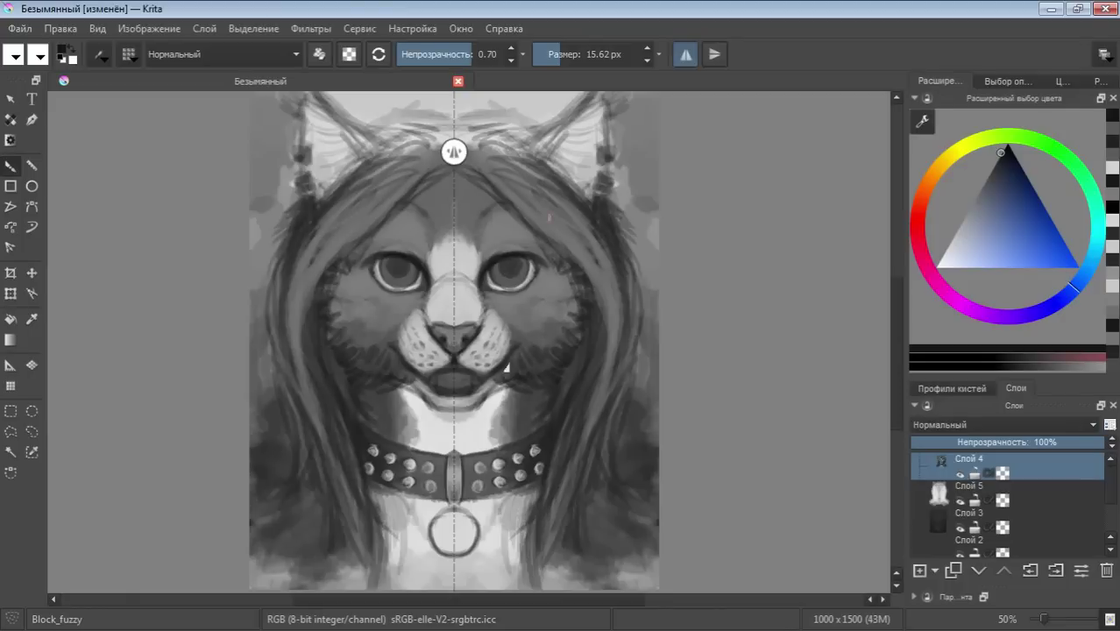
pyautogui.hotkey('ctrl', 'z')
# Darken the lower edges of both eyes with sampled near-black at 12.87 px
pyautogui.click(575, 53)
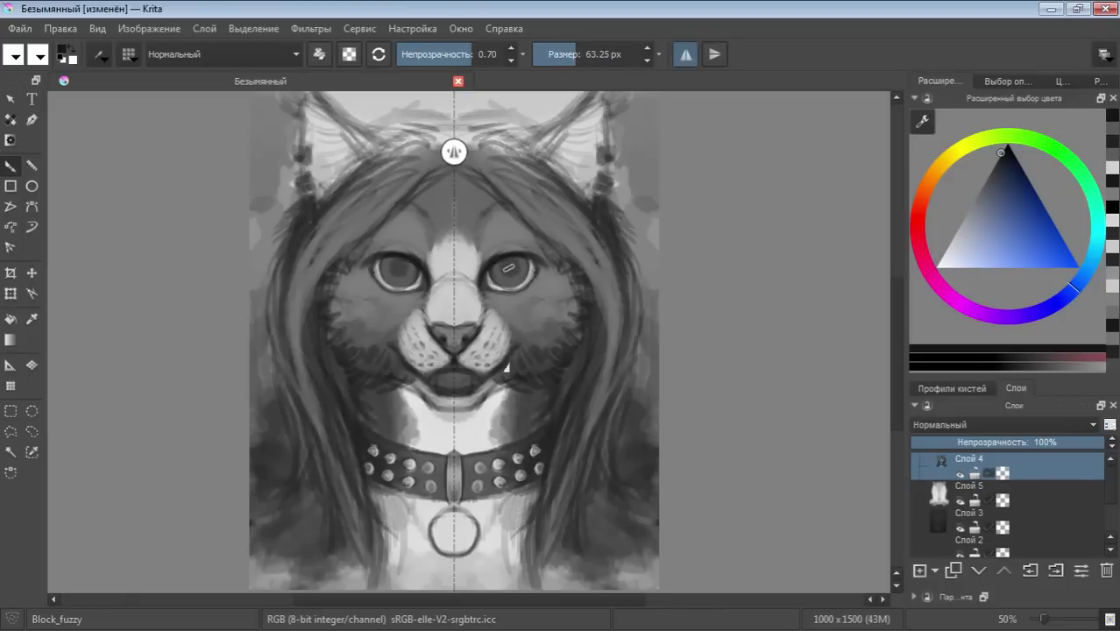
pyautogui.click(554, 54)
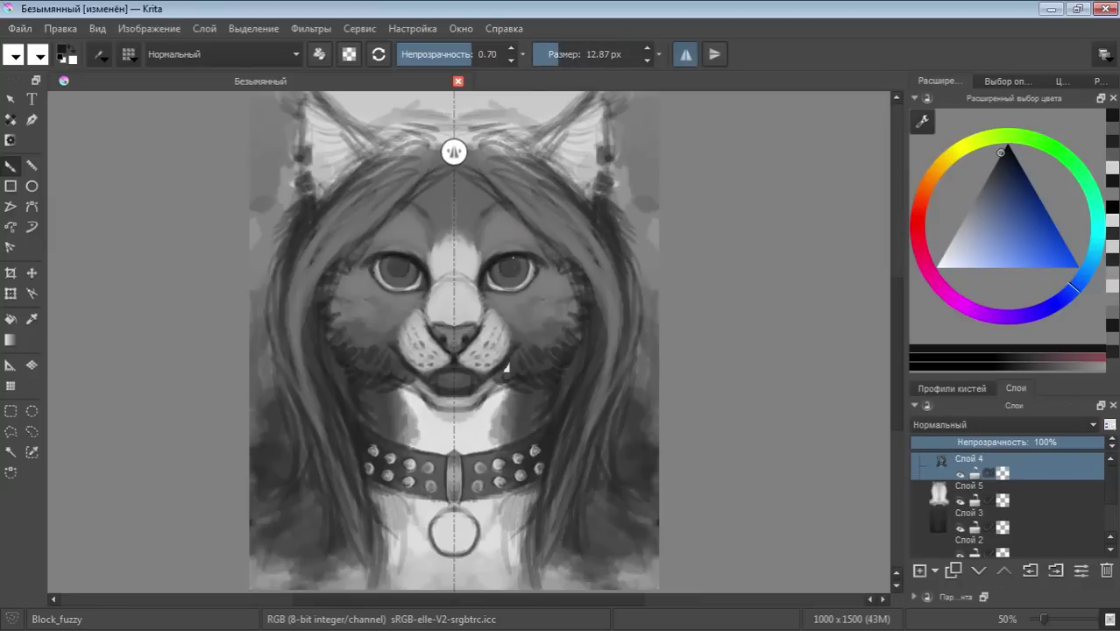
pyautogui.moveTo(515, 269); pyautogui.dragTo(510, 271)
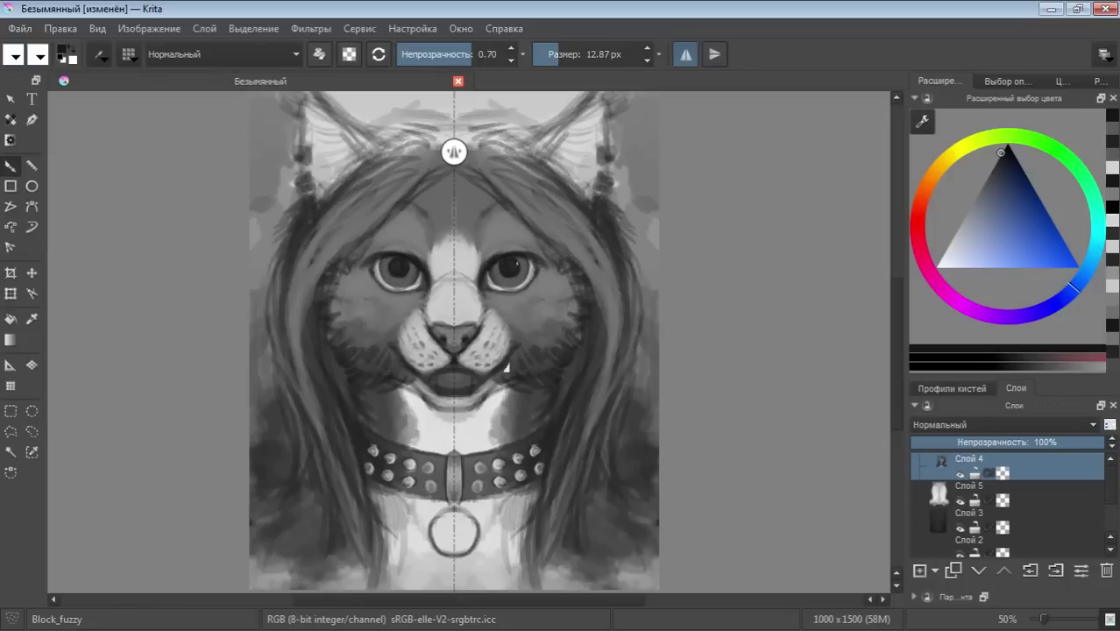
pyautogui.keyDown('ctrl'); pyautogui.click(517, 266); pyautogui.keyUp('ctrl')
pyautogui.keyDown('ctrl'); pyautogui.click(505, 367); pyautogui.keyUp('ctrl')
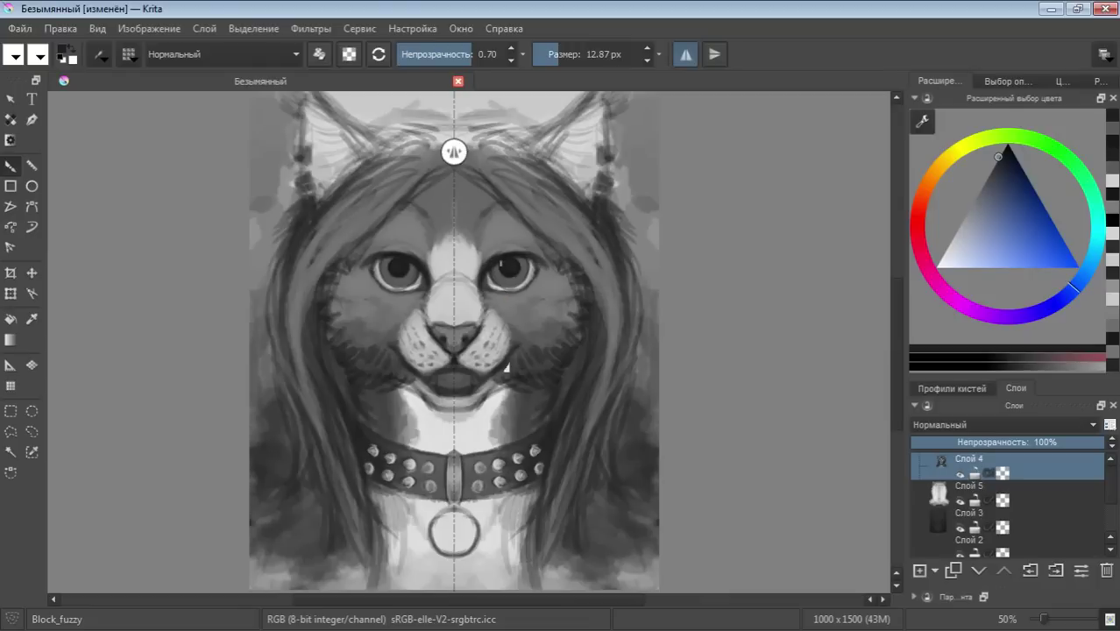
pyautogui.moveTo(483, 294); pyautogui.dragTo(517, 289)
# Lighten both upper lids with a light pinkish tone
pyautogui.click(948, 243)
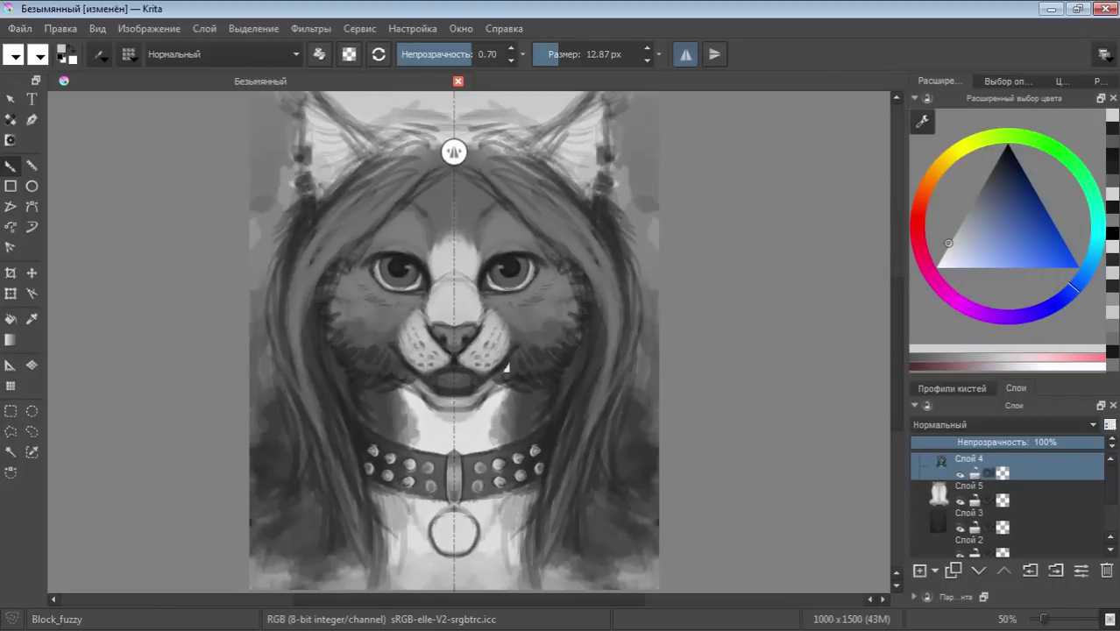
pyautogui.moveTo(501, 265); pyautogui.dragTo(520, 263)
pyautogui.keyDown('ctrl'); pyautogui.click(512, 271); pyautogui.keyUp('ctrl')
pyautogui.moveTo(487, 271)
pyautogui.mouseDown()
pyautogui.moveTo(530, 263)
pyautogui.moveTo(512, 267)
pyautogui.moveTo(514, 290)
pyautogui.mouseUp()
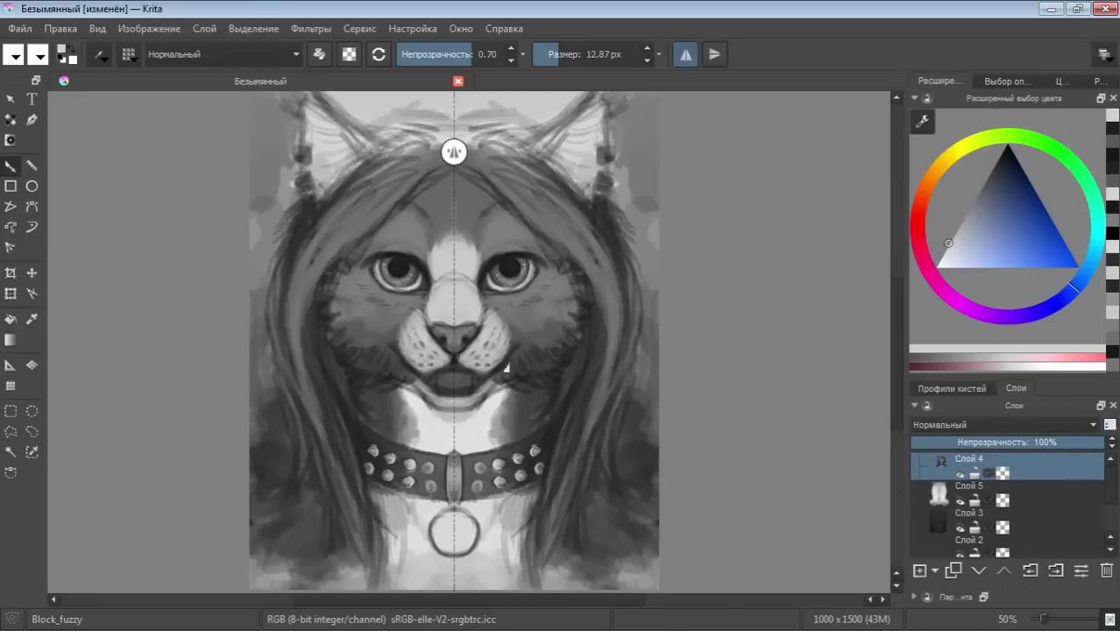
pyautogui.hotkey('ctrl', 's')
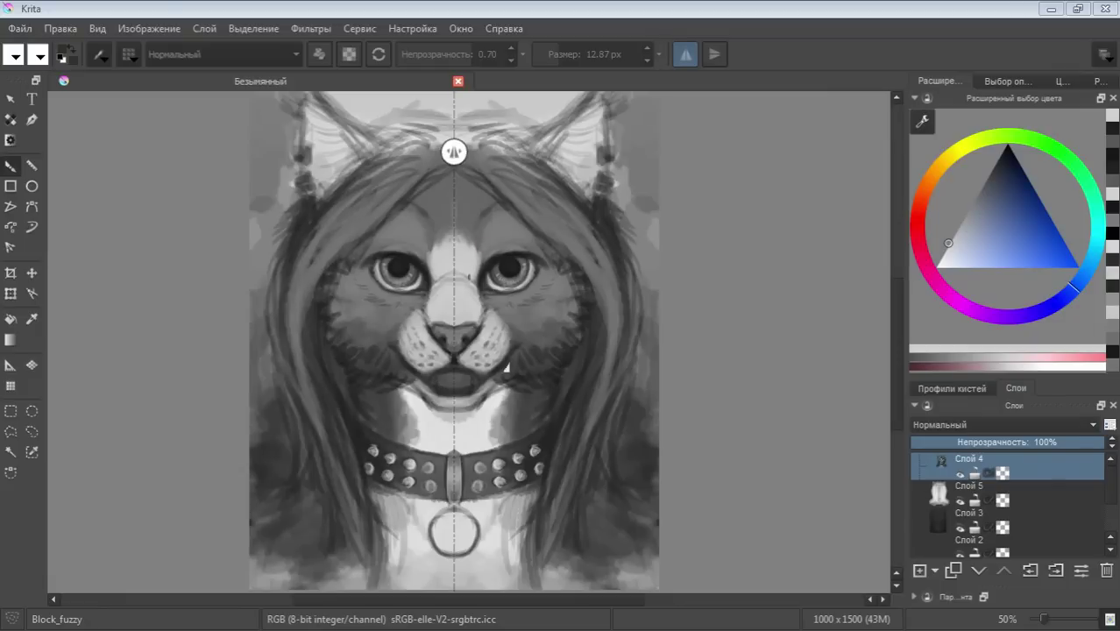
# Paint mirrored black whisker strokes on both cheeks with an 11.62 px brush
pyautogui.moveTo(464, 298); pyautogui.dragTo(465, 303)
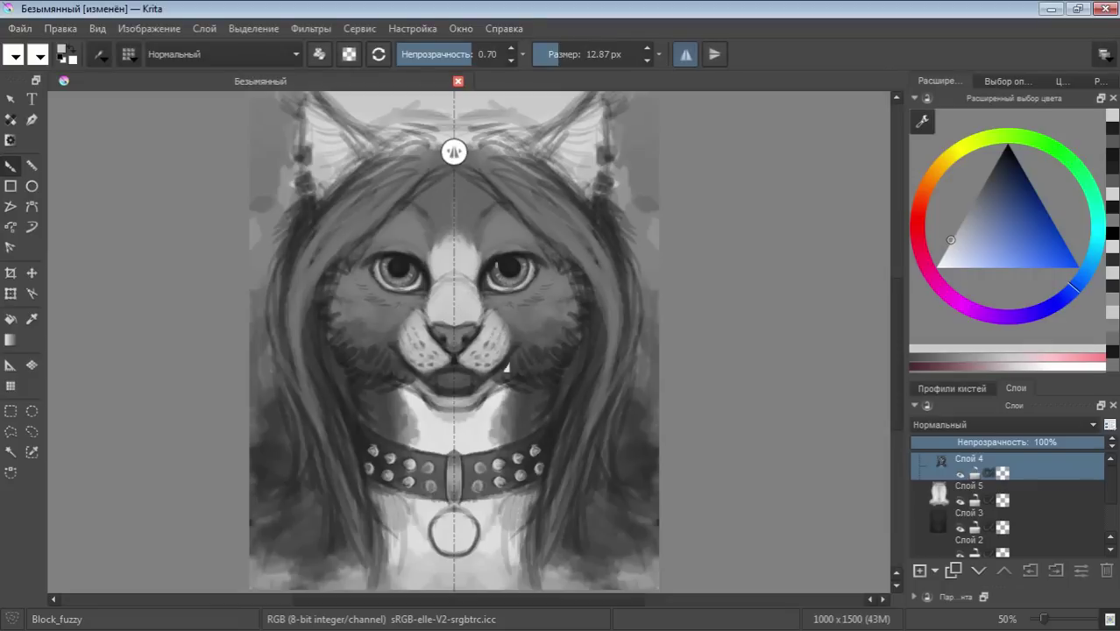
pyautogui.click(613, 53)
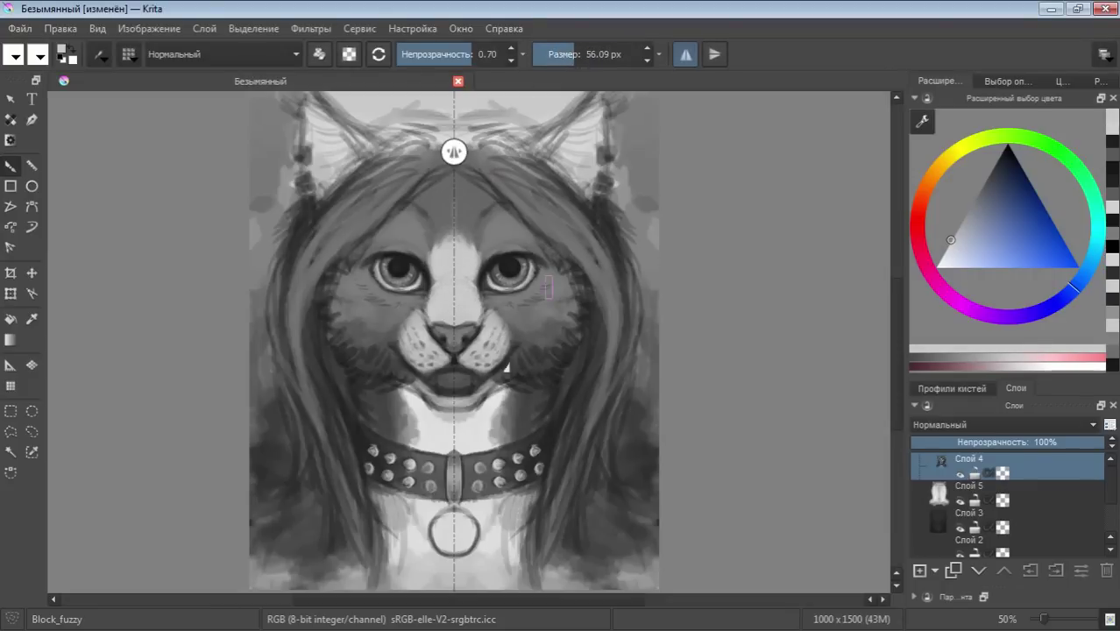
pyautogui.keyDown('ctrl'); pyautogui.click(509, 263); pyautogui.keyUp('ctrl')
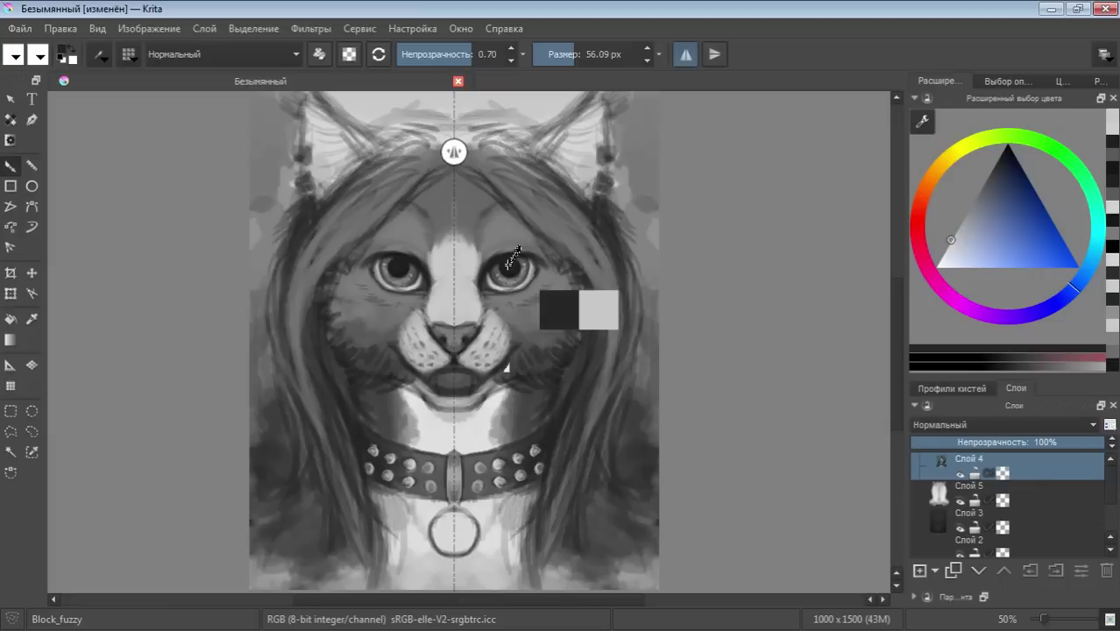
pyautogui.click(561, 53)
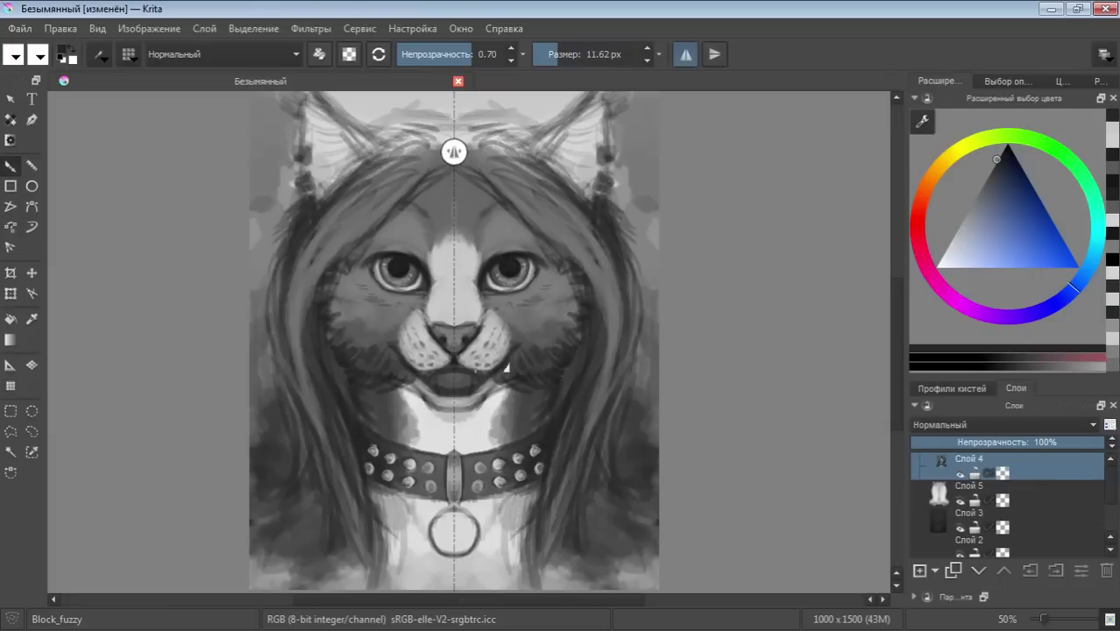
pyautogui.moveTo(512, 354); pyautogui.dragTo(529, 330)
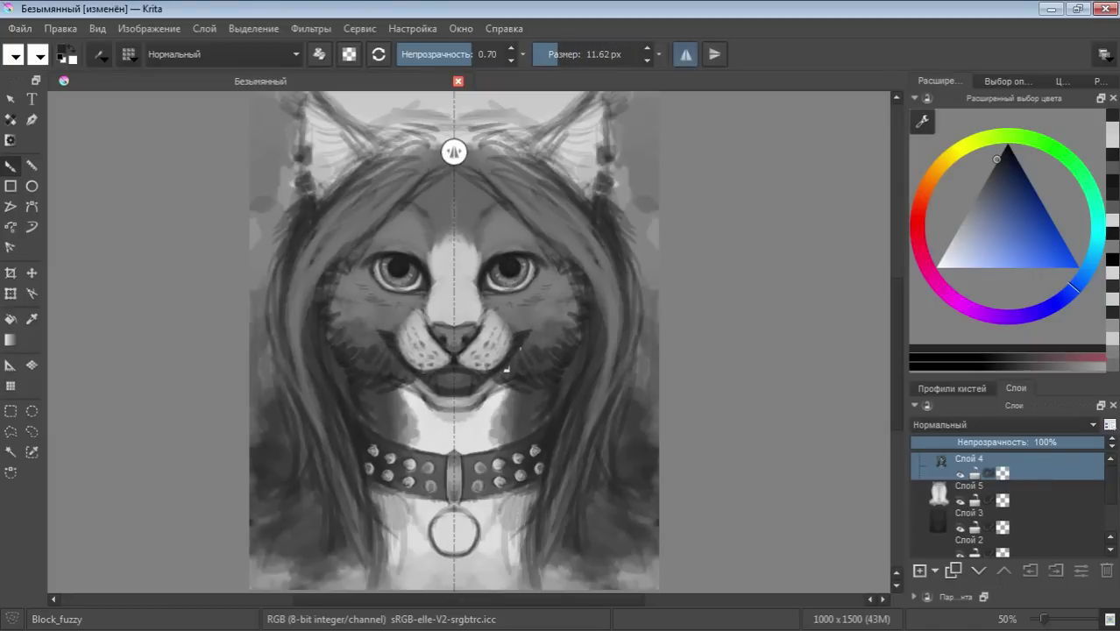
# Paint bright highlights on the teeth using a light grey-blue
pyautogui.keyDown('ctrl'); pyautogui.click(507, 368); pyautogui.keyUp('ctrl')
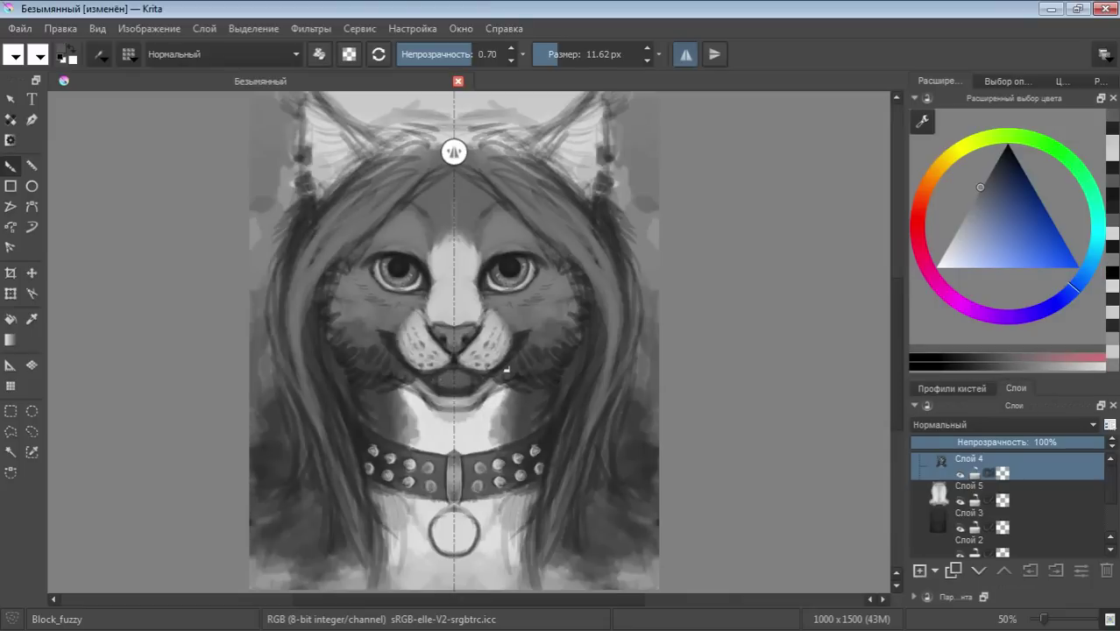
pyautogui.moveTo(428, 375); pyautogui.dragTo(474, 389)
pyautogui.keyDown('ctrl'); pyautogui.click(506, 368); pyautogui.keyUp('ctrl')
pyautogui.moveTo(966, 223); pyautogui.dragTo(945, 249)
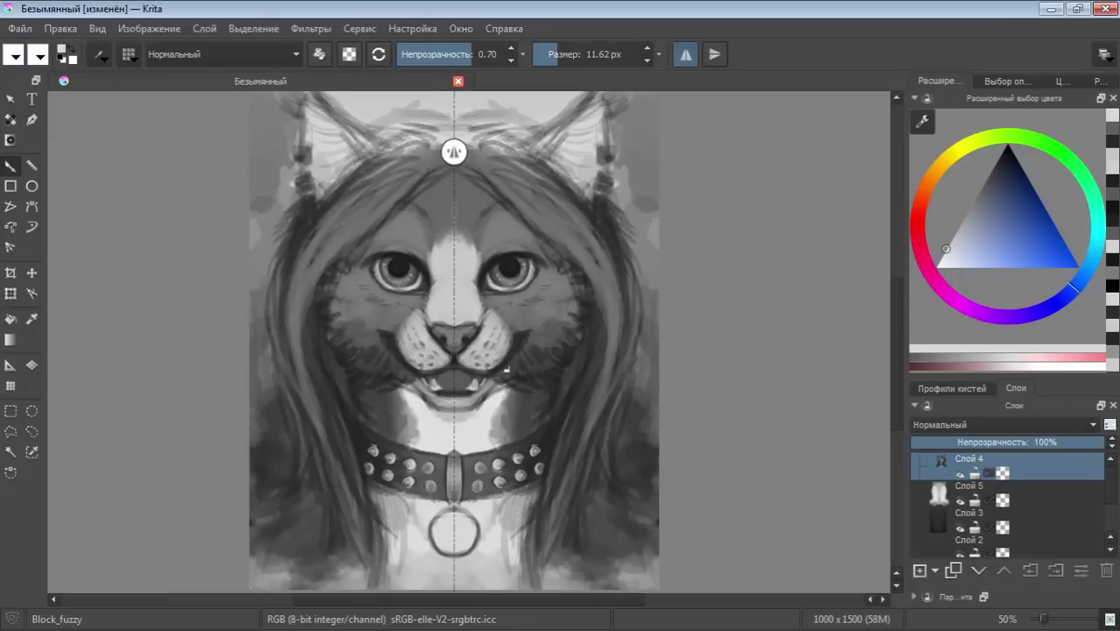
pyautogui.keyDown('ctrl'); pyautogui.click(502, 426); pyautogui.keyUp('ctrl')
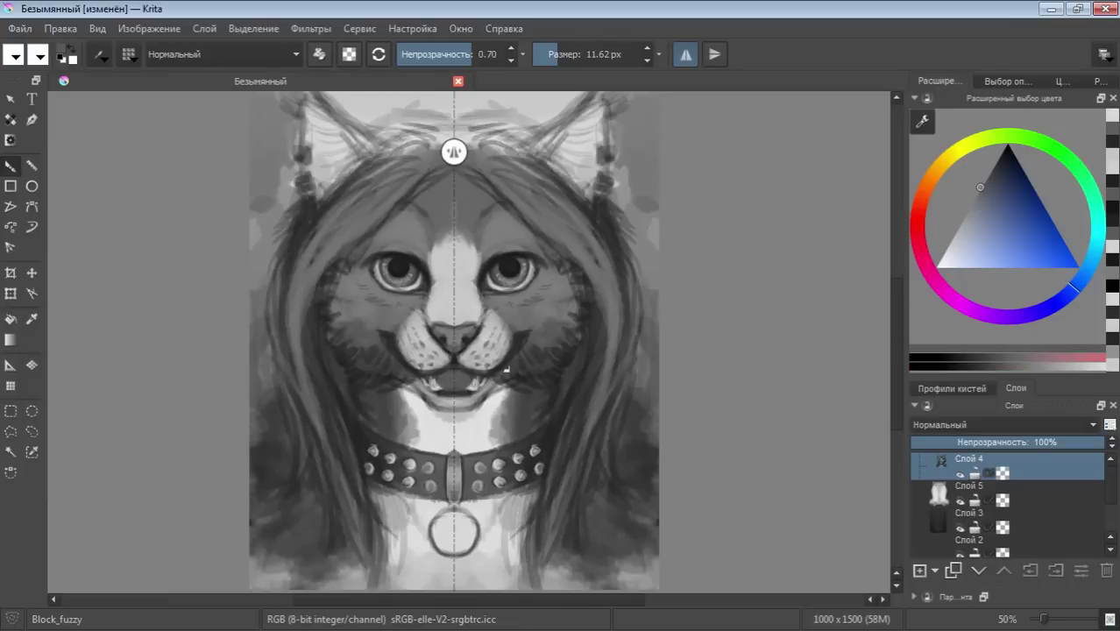
pyautogui.click(560, 54)
pyautogui.click(460, 52)
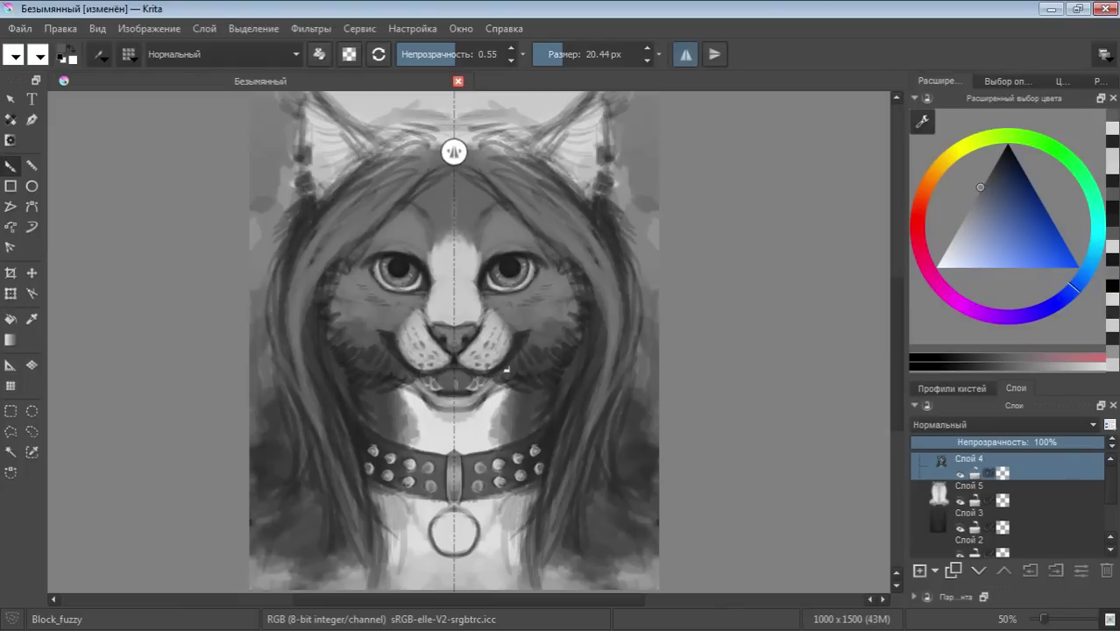
# Darken and reshape the mouth around the teeth with near-black, undoing a stray light stroke
pyautogui.keyDown('ctrl'); pyautogui.click(456, 359); pyautogui.keyUp('ctrl')
pyautogui.moveTo(455, 359); pyautogui.dragTo(515, 252)
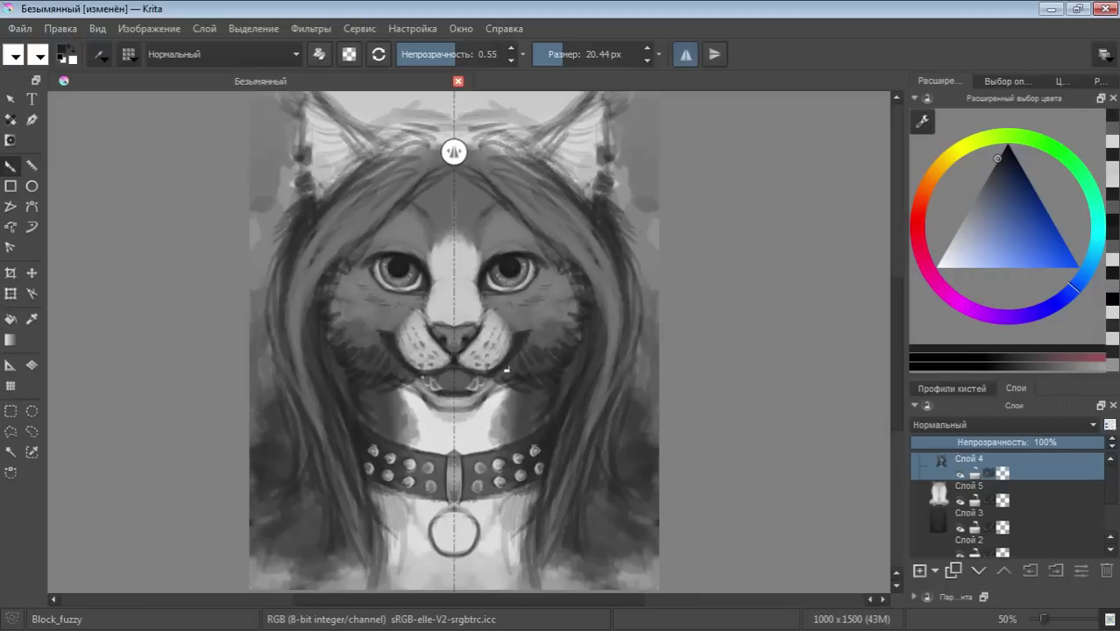
pyautogui.moveTo(485, 386)
pyautogui.mouseDown()
pyautogui.moveTo(470, 394)
pyautogui.moveTo(464, 376)
pyautogui.mouseUp()
pyautogui.keyDown('ctrl'); pyautogui.click(473, 386); pyautogui.keyUp('ctrl')
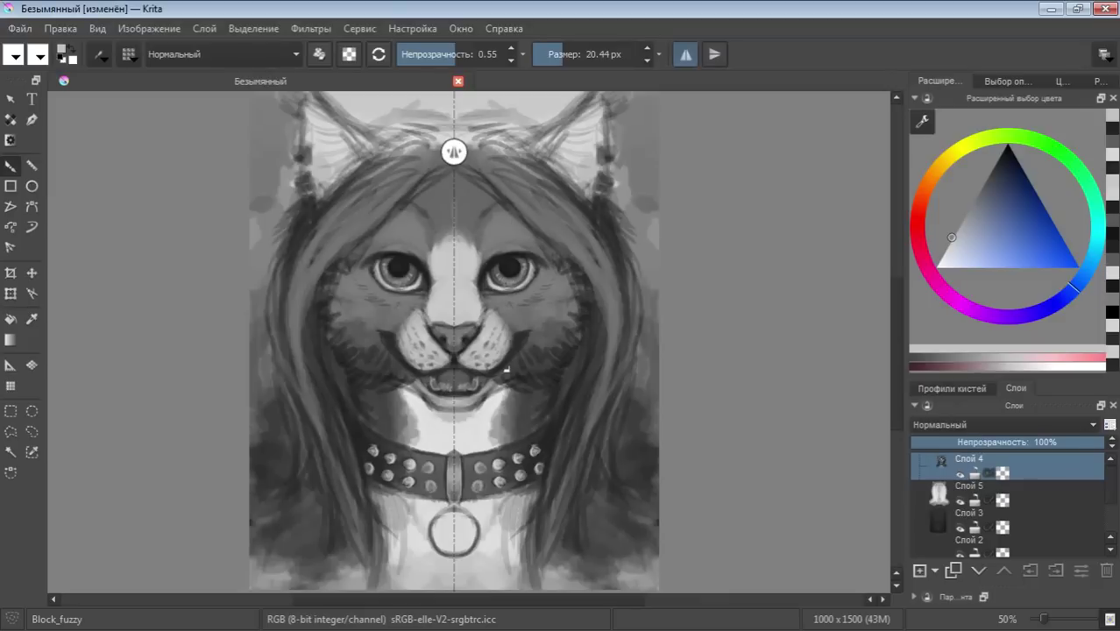
pyautogui.moveTo(455, 391); pyautogui.dragTo(454, 400)
pyautogui.hotkey('ctrl', 'z')
# Sample darker shades and add faint dark shading to the forehead at 59.60 px
pyautogui.moveTo(961, 244); pyautogui.dragTo(946, 249)
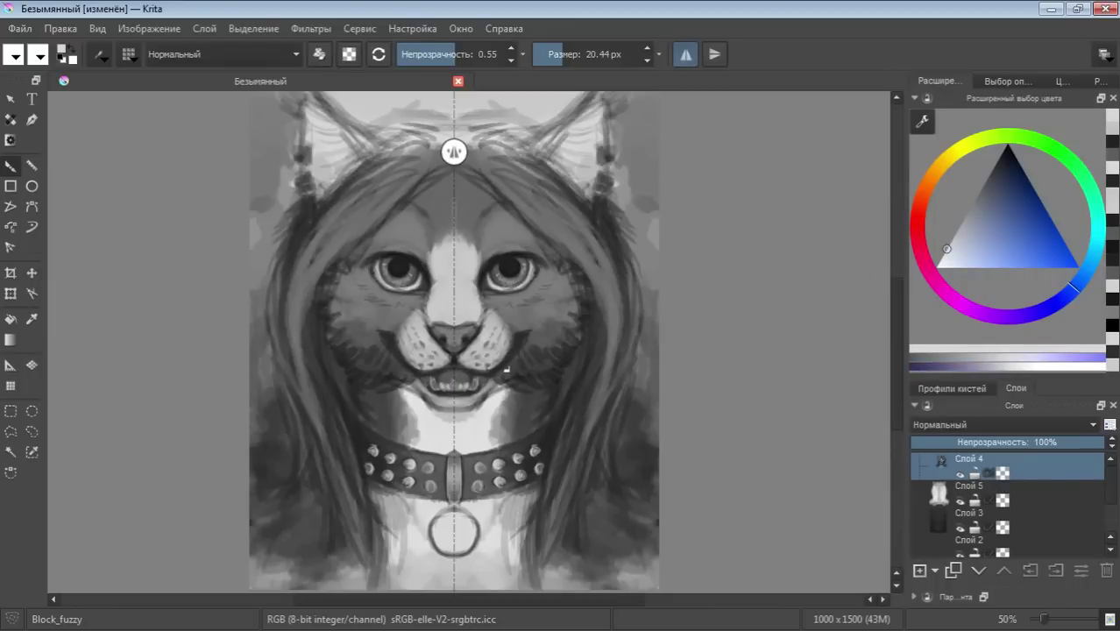
pyautogui.keyDown('ctrl'); pyautogui.click(505, 369); pyautogui.keyUp('ctrl')
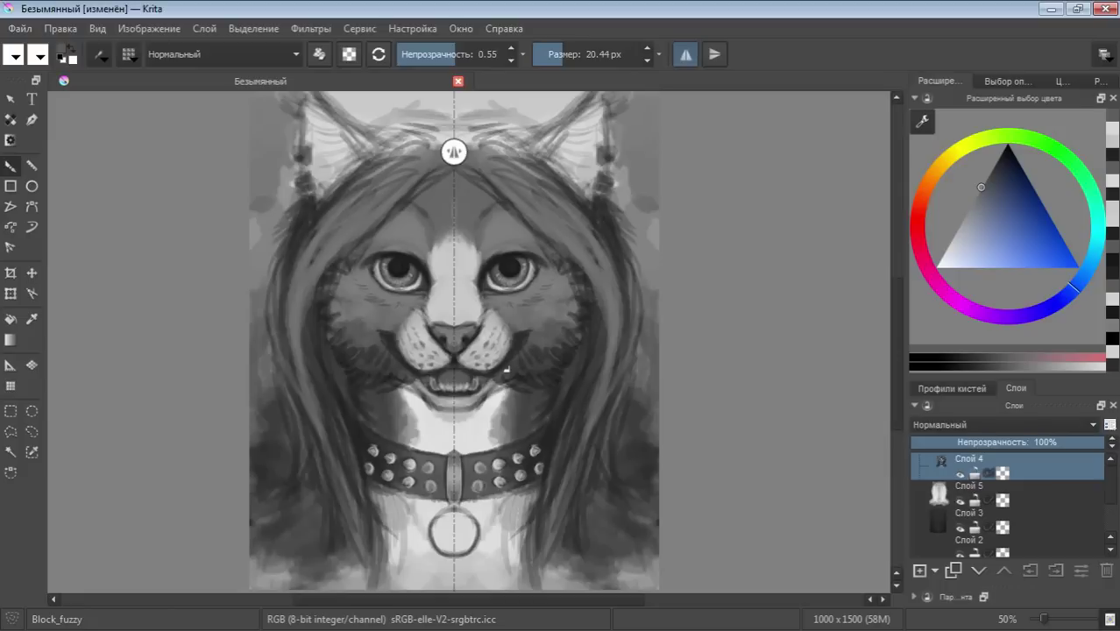
pyautogui.keyDown('ctrl'); pyautogui.click(505, 369); pyautogui.keyUp('ctrl')
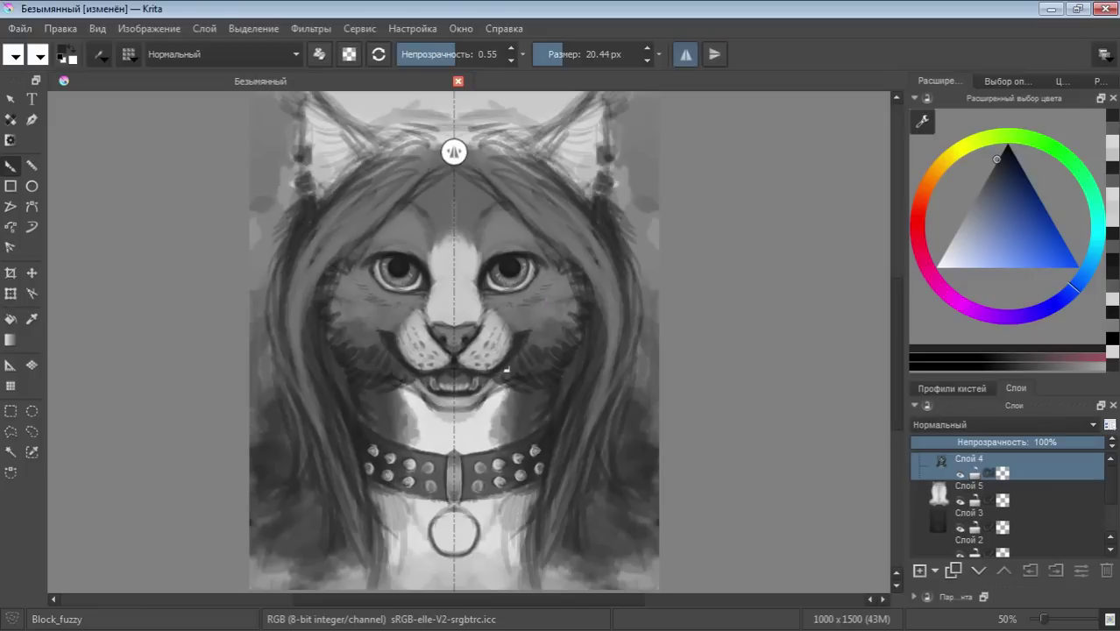
pyautogui.keyDown('ctrl'); pyautogui.click(506, 370); pyautogui.keyUp('ctrl')
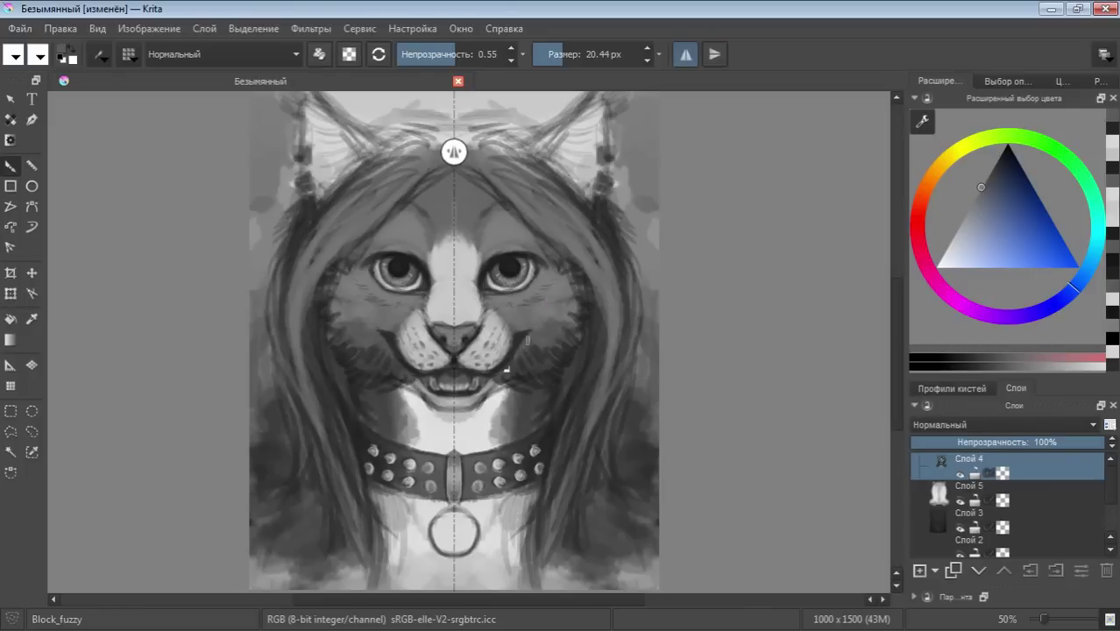
pyautogui.keyDown('ctrl'); pyautogui.click(524, 354); pyautogui.keyUp('ctrl')
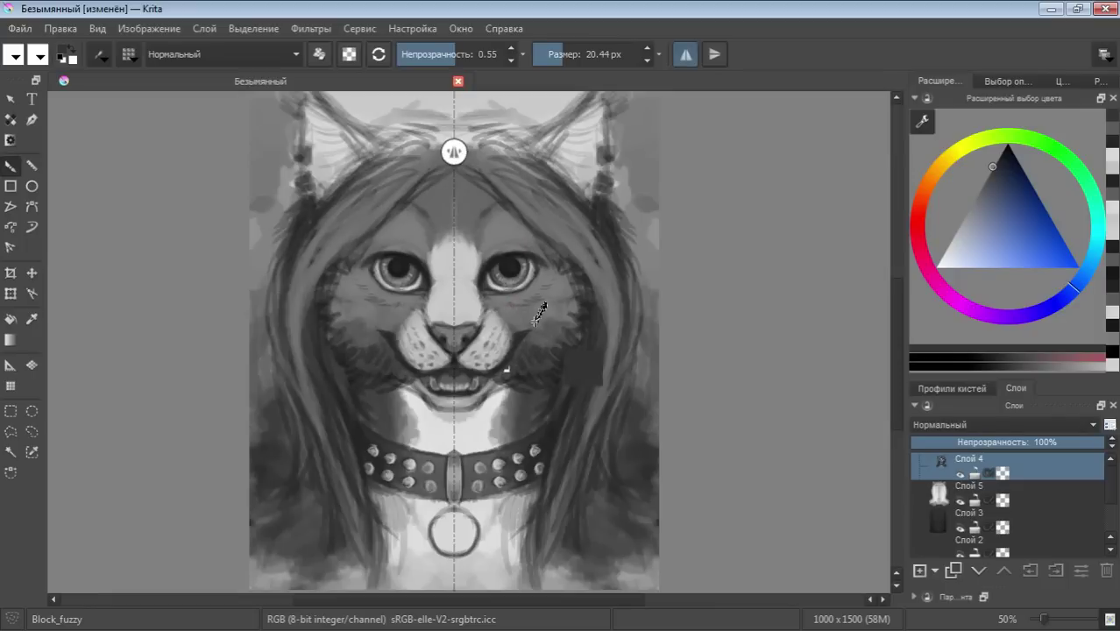
pyautogui.keyDown('ctrl'); pyautogui.click(601, 380); pyautogui.keyUp('ctrl')
pyautogui.click(569, 54)
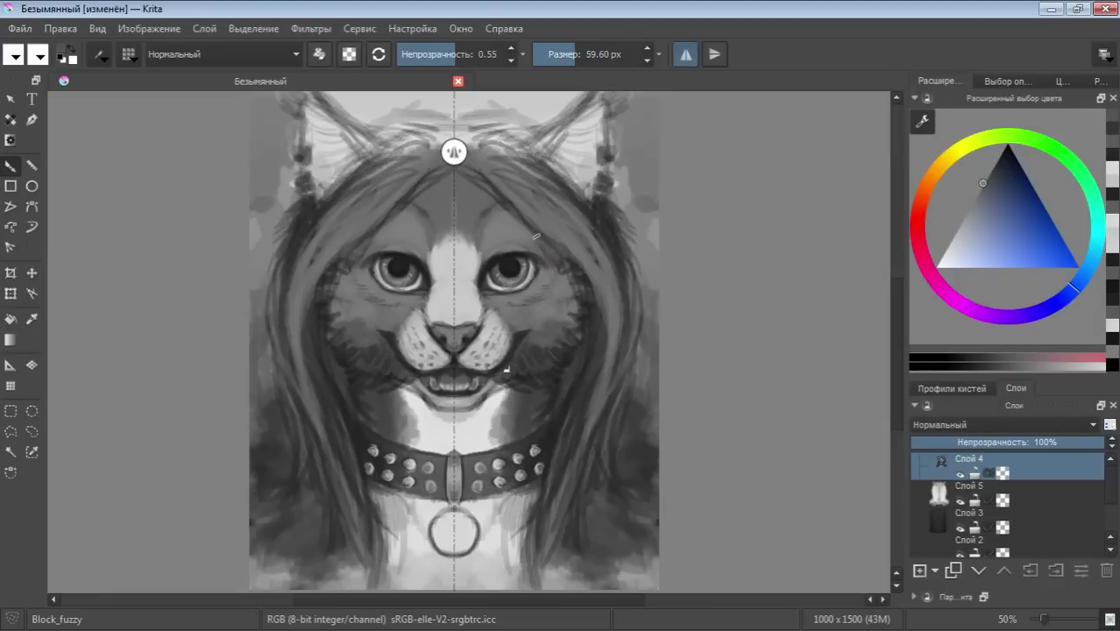
pyautogui.moveTo(534, 234); pyautogui.dragTo(509, 239)
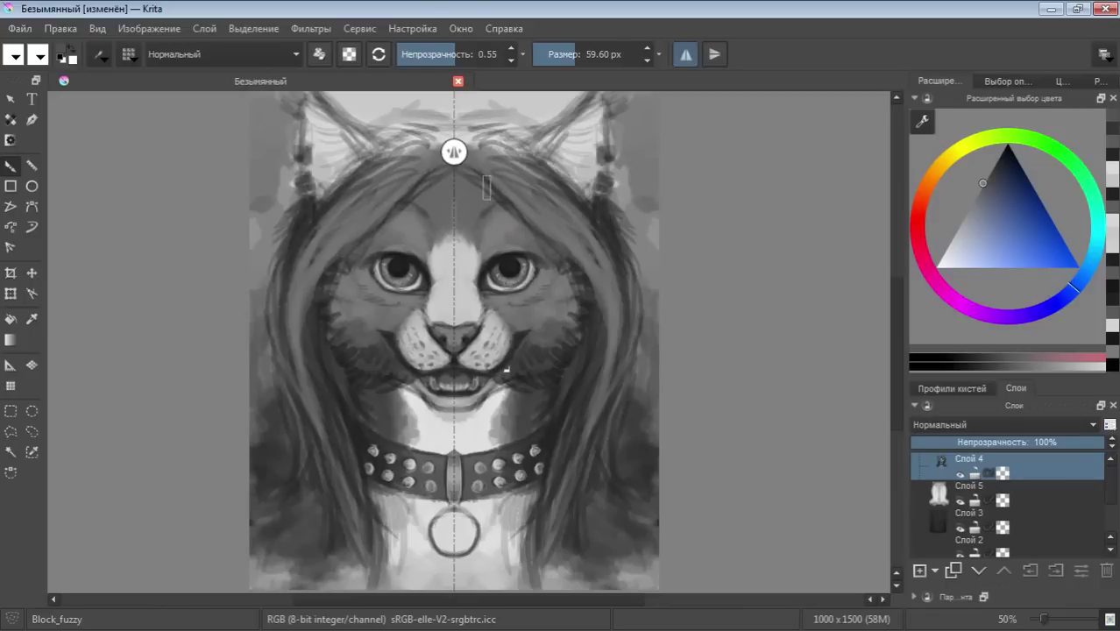
# Shade both sides of the forehead at 0.29 opacity and turn mirror painting off
pyautogui.keyDown('ctrl'); pyautogui.click(541, 377); pyautogui.keyUp('ctrl')
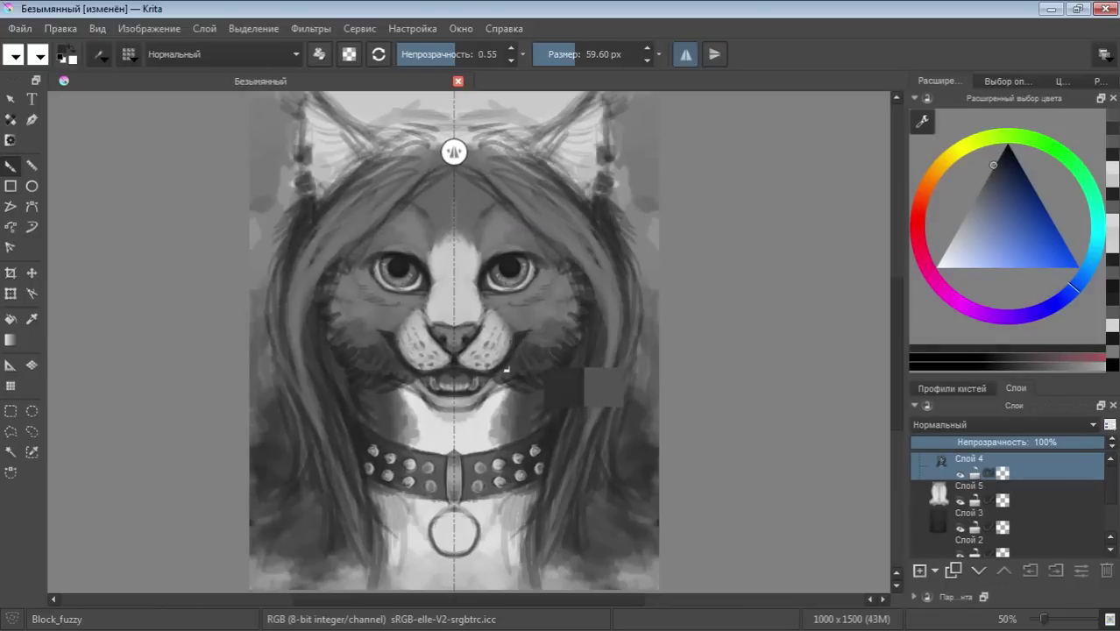
pyautogui.press('i')
pyautogui.press('i')
pyautogui.press('i')
pyautogui.moveTo(535, 217); pyautogui.dragTo(496, 247)
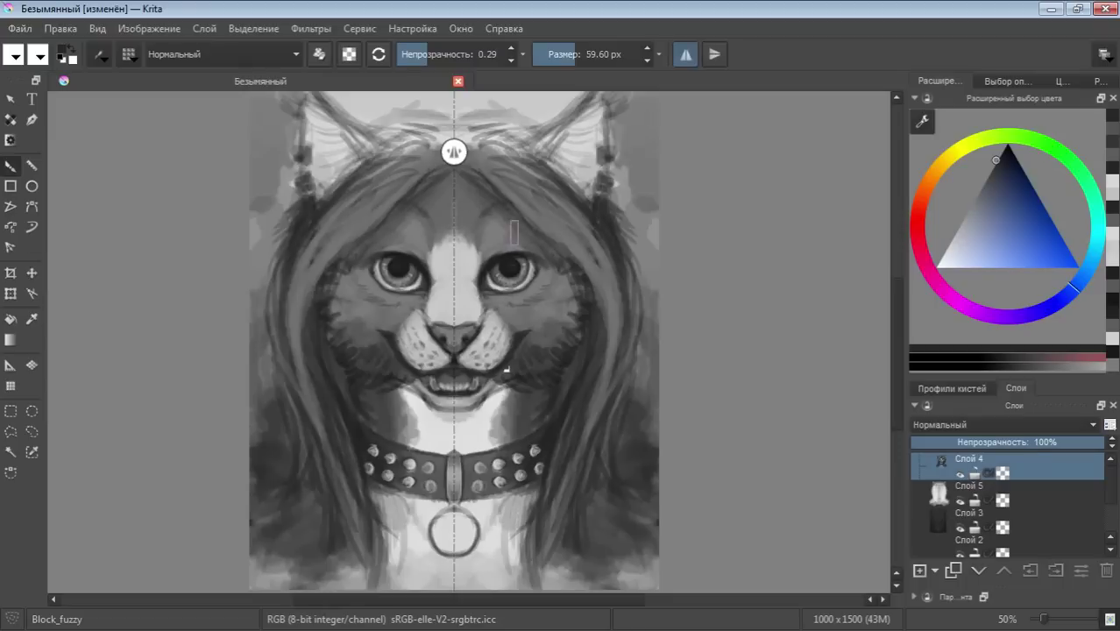
pyautogui.click(686, 55)
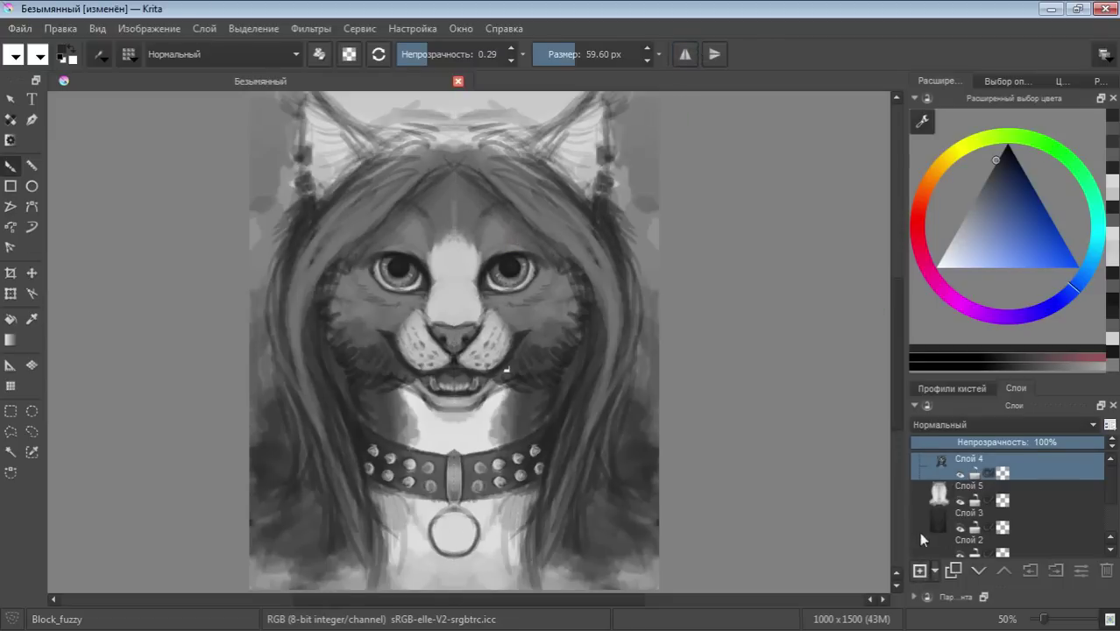
# Add a new layer above Слой 4, adjust the brush and faintly darken the hair parting
pyautogui.click(919, 570)
pyautogui.moveTo(574, 55); pyautogui.dragTo(565, 55)
pyautogui.click(446, 54)
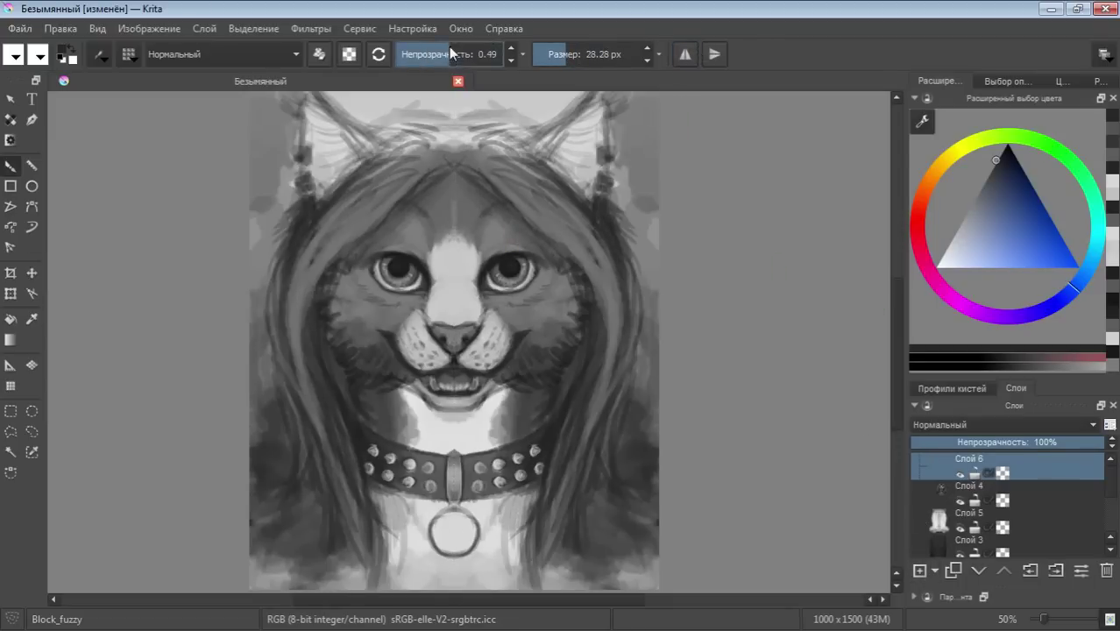
pyautogui.moveTo(469, 145); pyautogui.dragTo(487, 184)
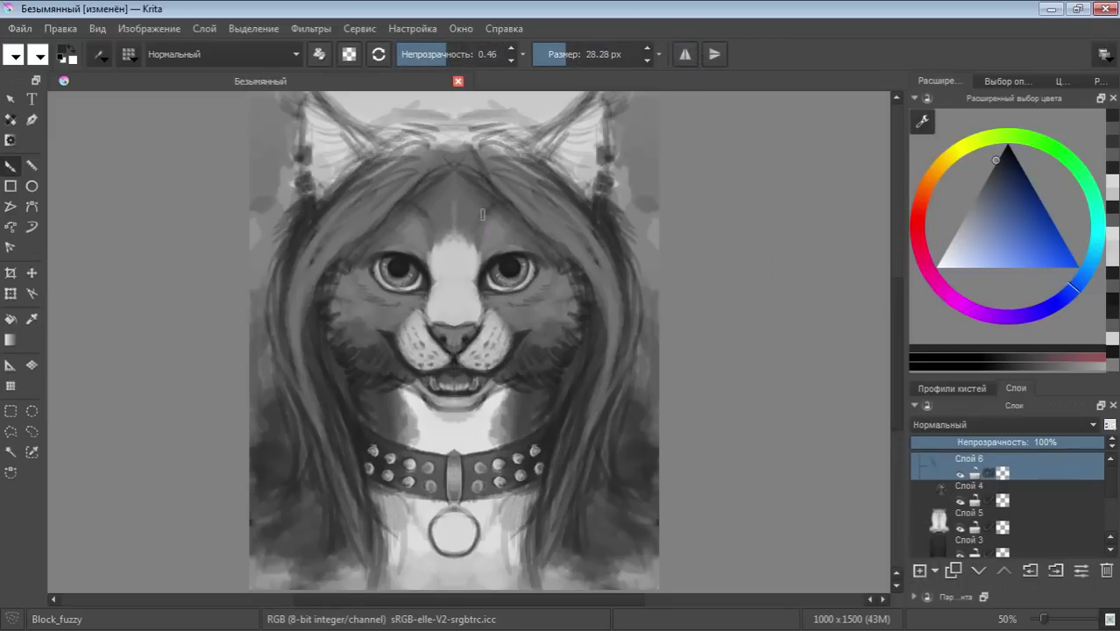
# At 20.44 px and 0.62 opacity, paint dark bangs strands across the forehead and left cheek hair
pyautogui.click(561, 55)
pyautogui.click(465, 54)
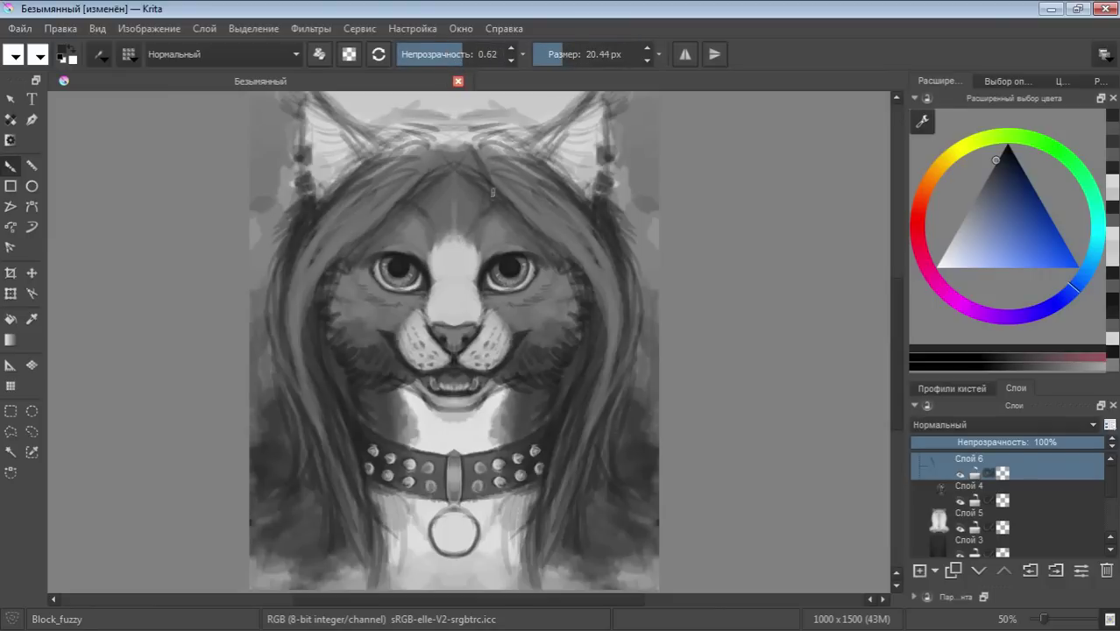
pyautogui.moveTo(473, 224); pyautogui.dragTo(452, 261)
pyautogui.moveTo(456, 187)
pyautogui.mouseDown()
pyautogui.moveTo(438, 246)
pyautogui.moveTo(442, 237)
pyautogui.moveTo(393, 248)
pyautogui.mouseUp()
pyautogui.moveTo(377, 189)
pyautogui.mouseDown()
pyautogui.moveTo(427, 160)
pyautogui.moveTo(311, 272)
pyautogui.mouseUp()
pyautogui.moveTo(321, 261); pyautogui.dragTo(300, 326)
pyautogui.moveTo(405, 237); pyautogui.dragTo(383, 248)
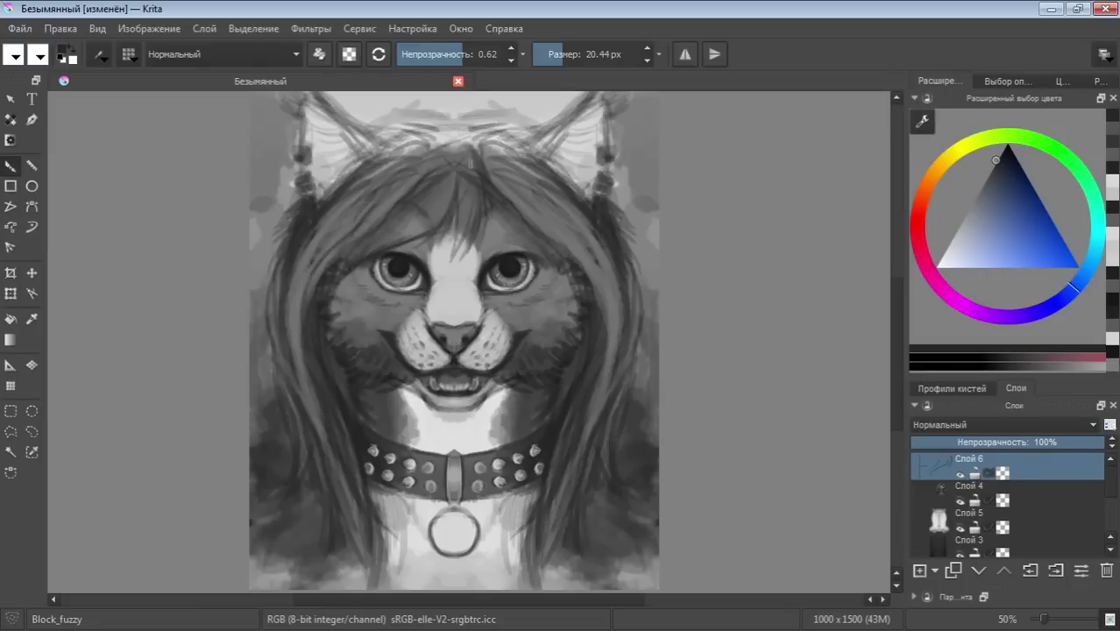
# Lighten the forehead hair with a lighter grey and add a 9.38 px light strand left of the cheek
pyautogui.keyDown('ctrl'); pyautogui.click(340, 353); pyautogui.keyUp('ctrl')
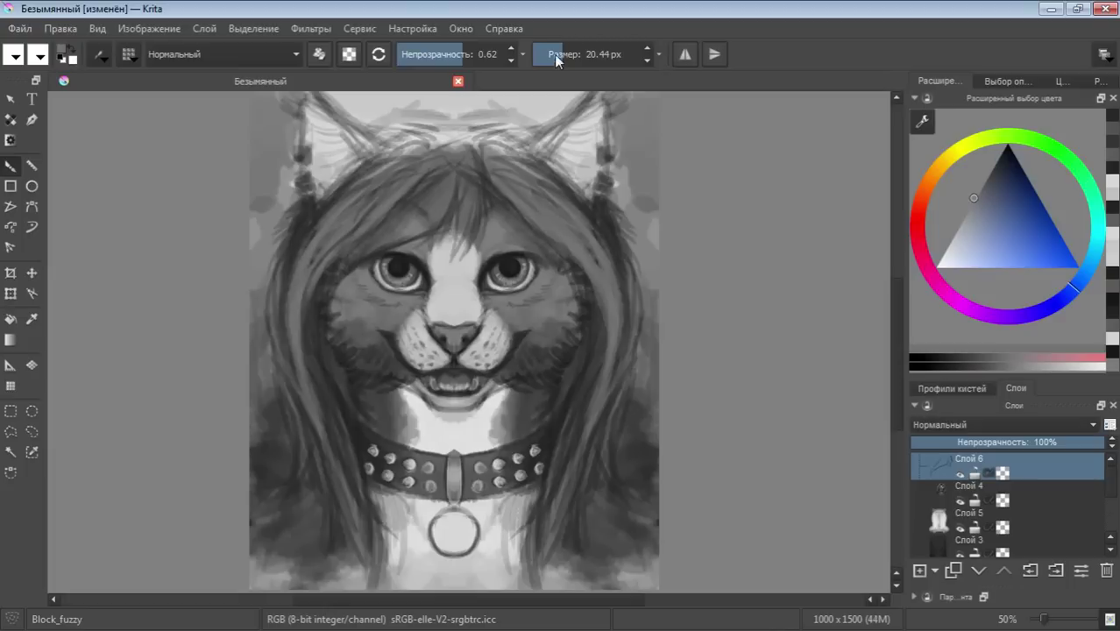
pyautogui.moveTo(402, 201); pyautogui.dragTo(432, 203)
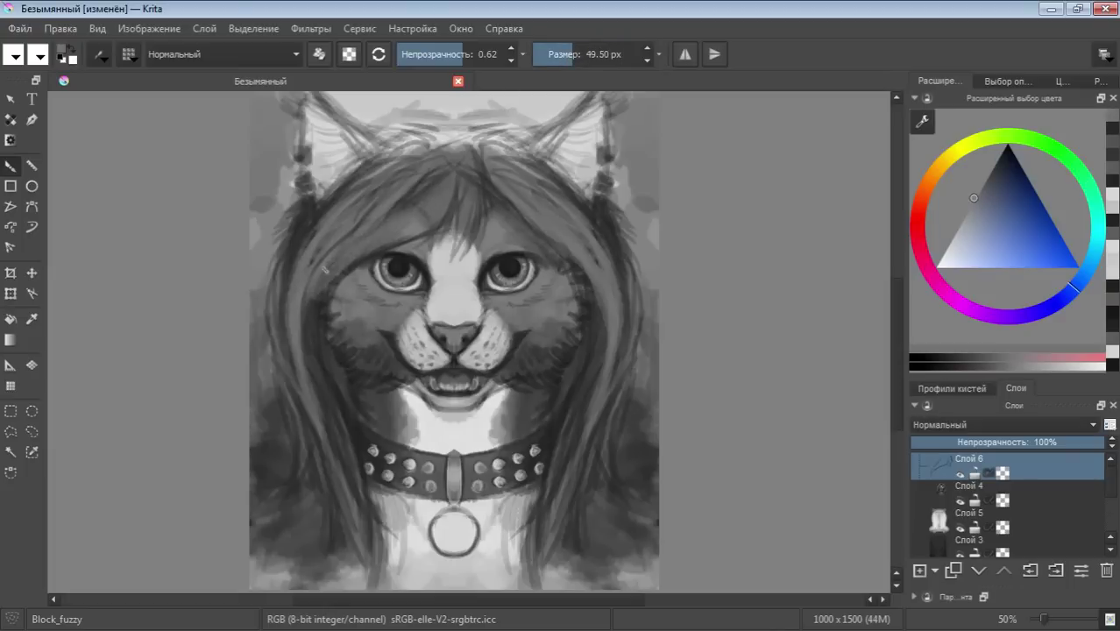
pyautogui.moveTo(396, 212); pyautogui.dragTo(438, 174)
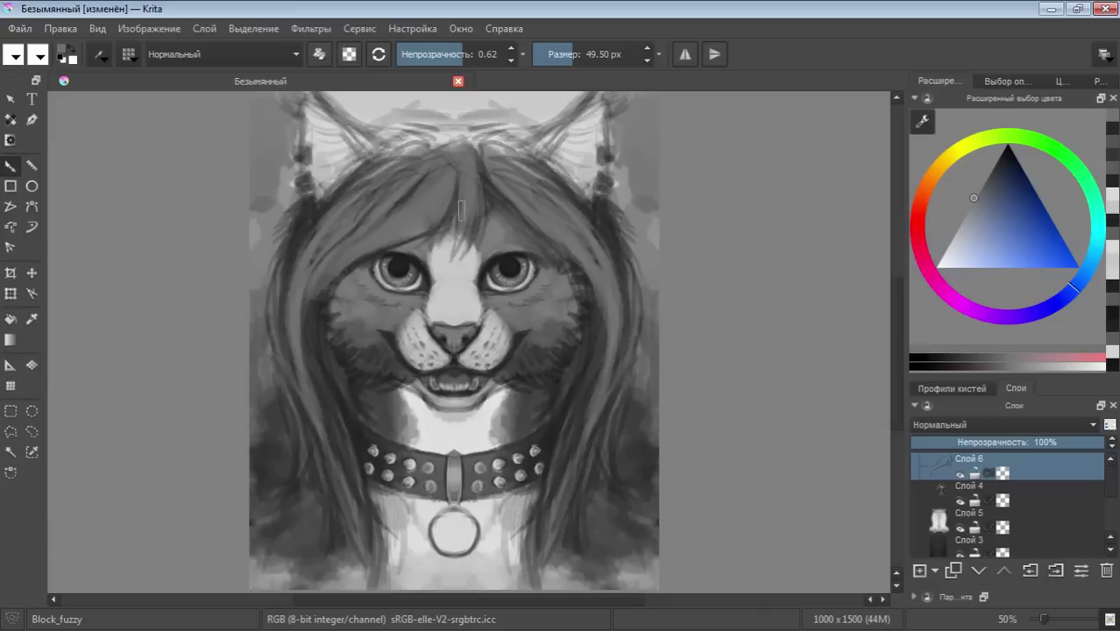
pyautogui.keyDown('ctrl'); pyautogui.click(447, 141); pyautogui.keyUp('ctrl')
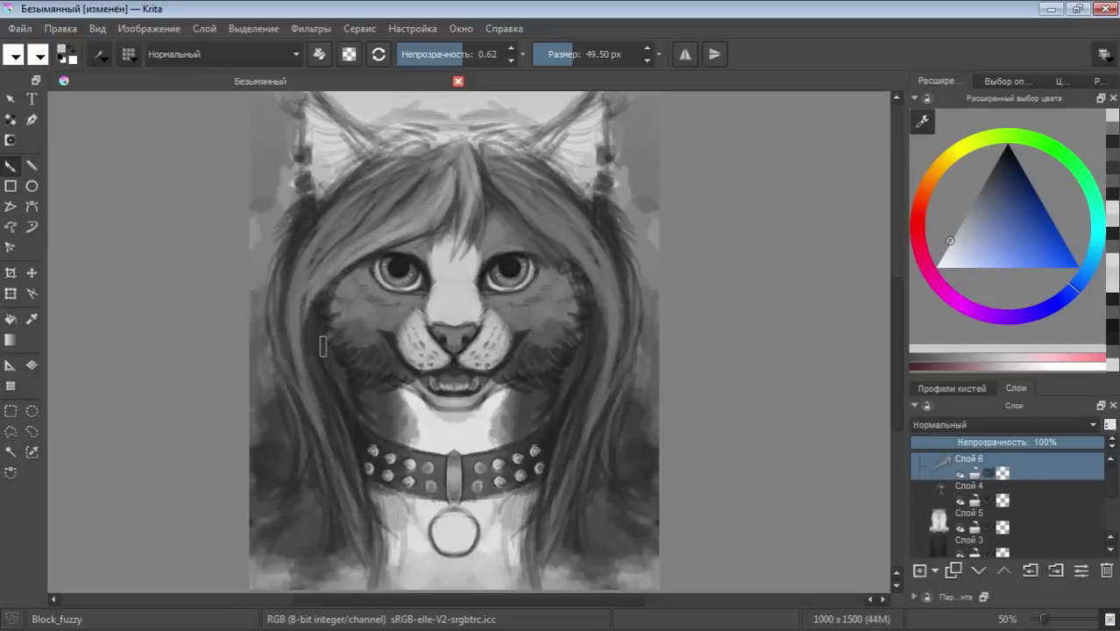
pyautogui.moveTo(565, 54); pyautogui.dragTo(554, 54)
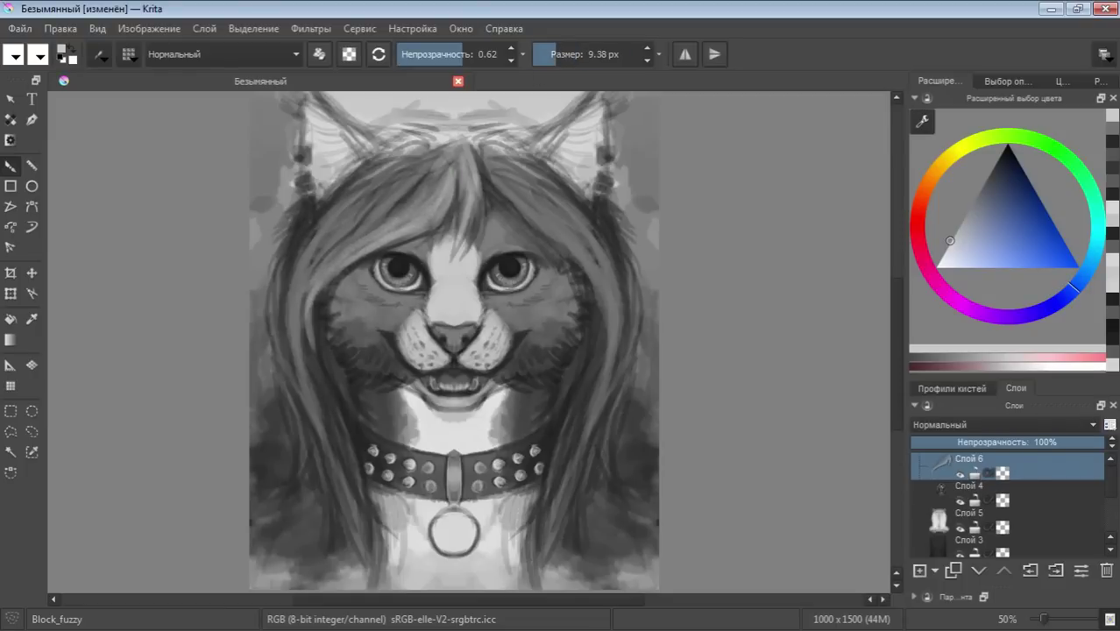
pyautogui.moveTo(322, 331); pyautogui.dragTo(311, 380)
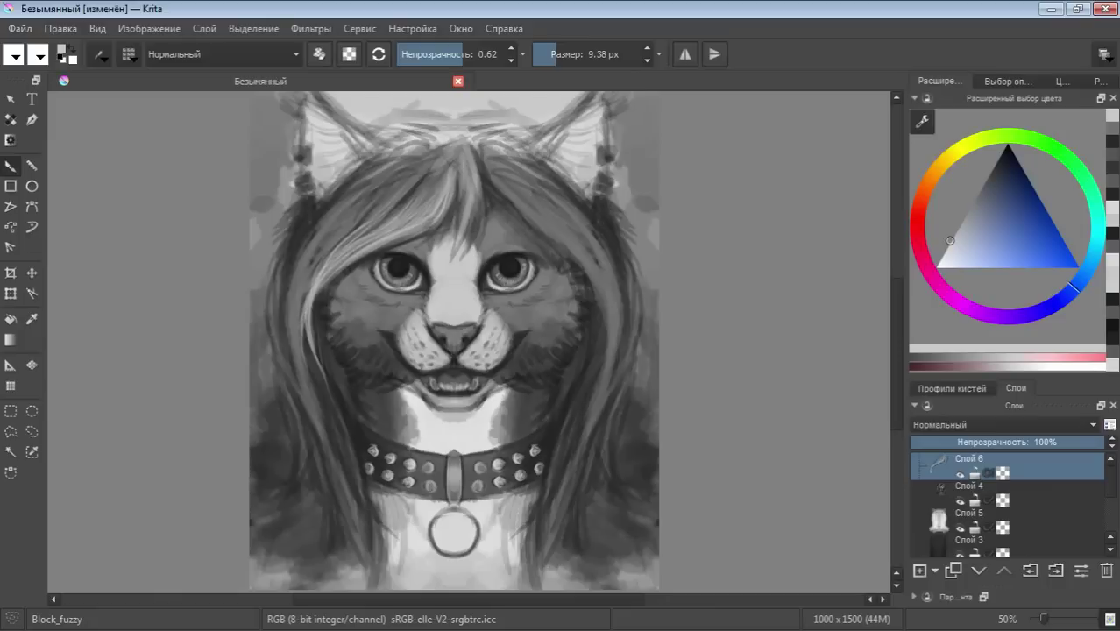
# With a larger, lower-opacity brush, highlight the bangs sweeping over the right eye
pyautogui.click(566, 54)
pyautogui.click(427, 55)
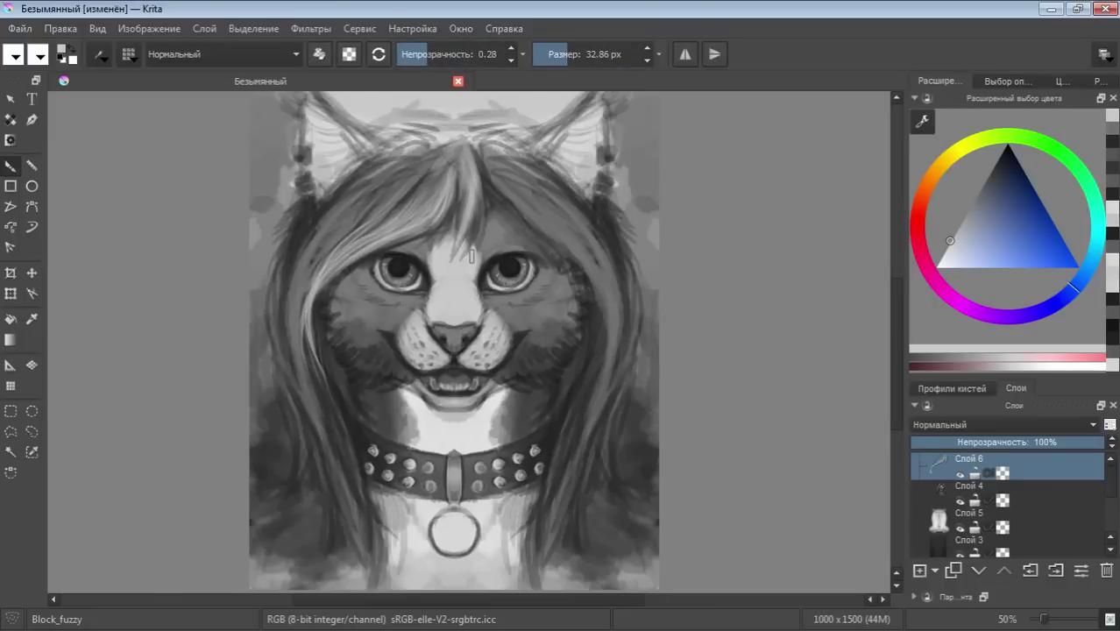
pyautogui.moveTo(479, 161); pyautogui.dragTo(578, 268)
pyautogui.moveTo(488, 154); pyautogui.dragTo(558, 222)
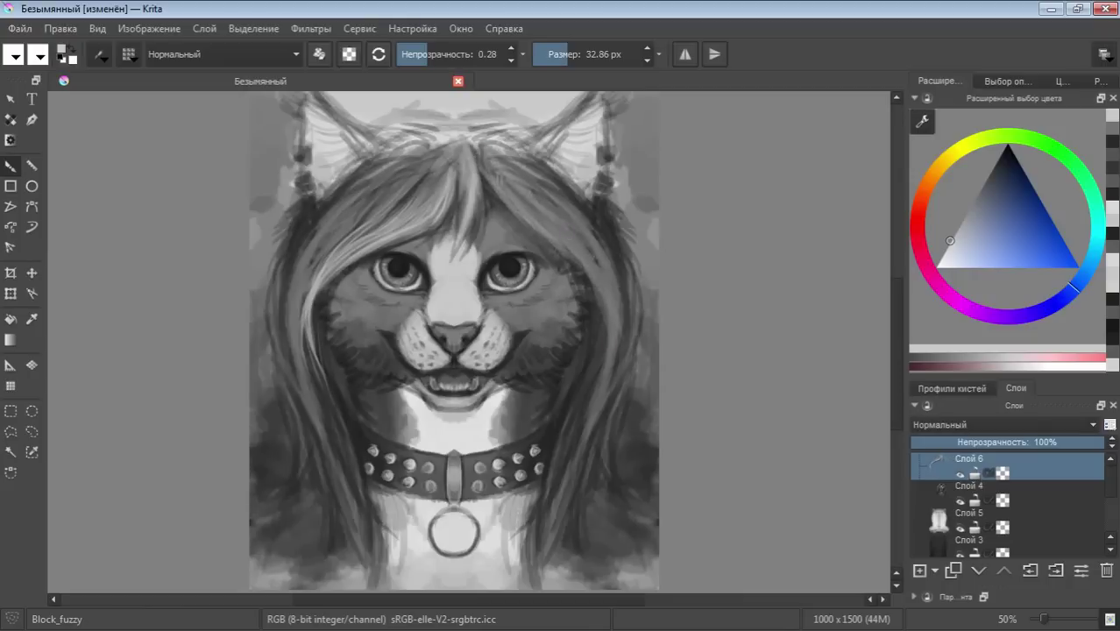
pyautogui.moveTo(503, 185)
pyautogui.mouseDown()
pyautogui.moveTo(597, 277)
pyautogui.moveTo(604, 334)
pyautogui.mouseUp()
# Highlight the upper hair strand right of the face with faint light strokes
pyautogui.moveTo(578, 265)
pyautogui.mouseDown()
pyautogui.moveTo(602, 336)
pyautogui.moveTo(613, 333)
pyautogui.mouseUp()
pyautogui.moveTo(589, 289); pyautogui.dragTo(608, 348)
pyautogui.moveTo(548, 243)
pyautogui.mouseDown()
pyautogui.moveTo(591, 333)
pyautogui.moveTo(579, 314)
pyautogui.moveTo(576, 340)
pyautogui.moveTo(575, 277)
pyautogui.moveTo(601, 298)
pyautogui.moveTo(584, 417)
pyautogui.mouseUp()
pyautogui.moveTo(601, 328); pyautogui.dragTo(547, 490)
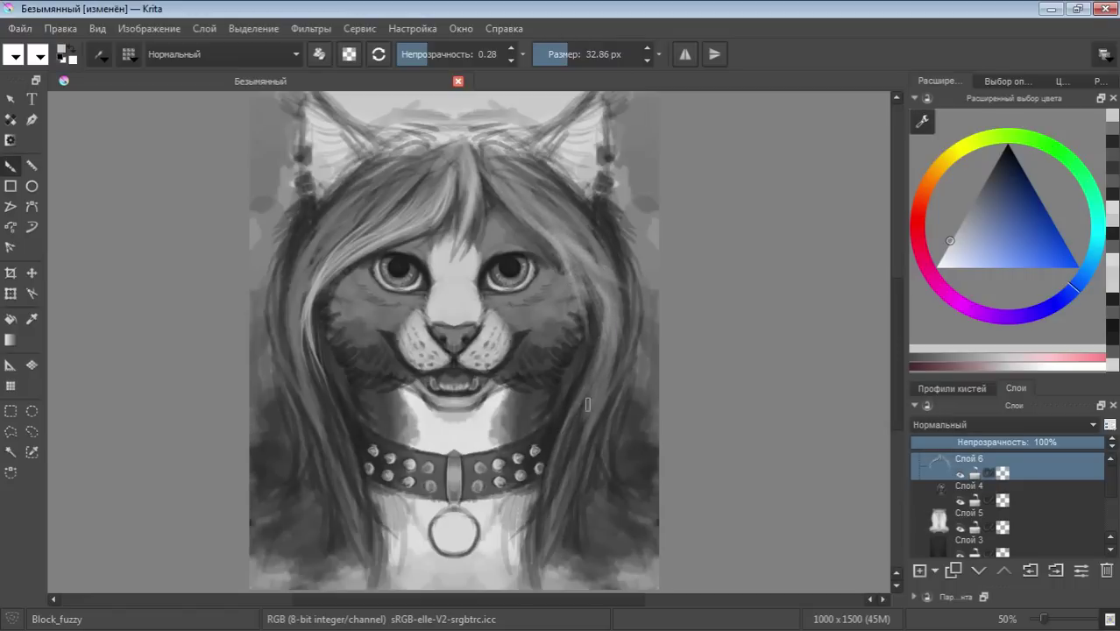
pyautogui.moveTo(592, 298)
pyautogui.mouseDown()
pyautogui.moveTo(569, 420)
pyautogui.moveTo(569, 405)
pyautogui.mouseUp()
pyautogui.moveTo(593, 290)
pyautogui.mouseDown()
pyautogui.moveTo(590, 351)
pyautogui.moveTo(566, 404)
pyautogui.mouseUp()
pyautogui.moveTo(590, 312); pyautogui.dragTo(558, 403)
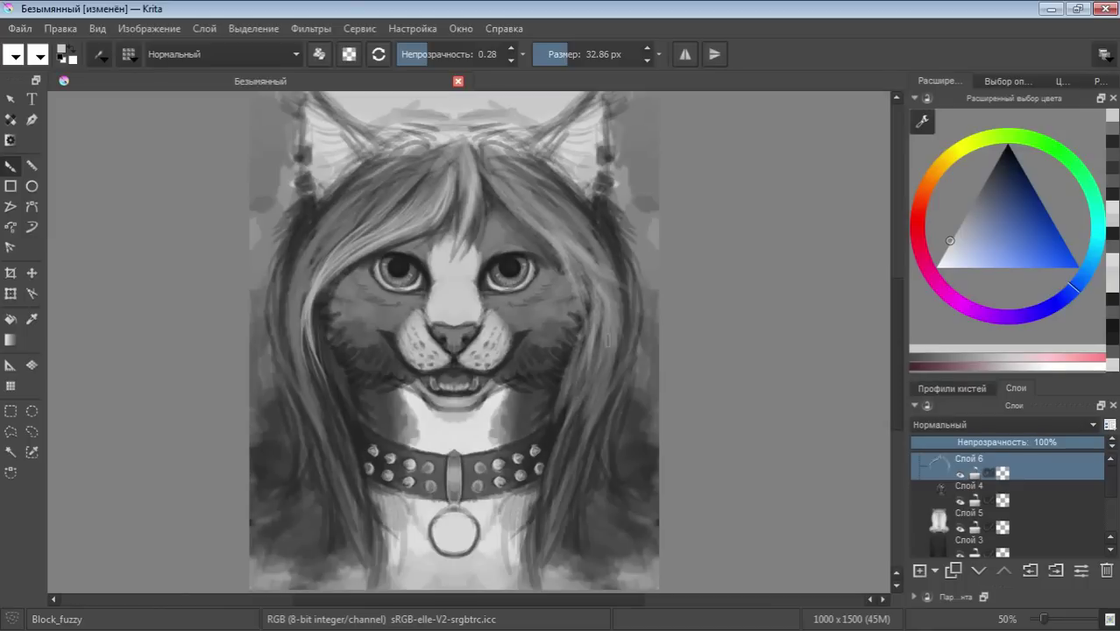
# Add further faint light strokes down the right hair strand
pyautogui.moveTo(590, 317)
pyautogui.mouseDown()
pyautogui.moveTo(554, 420)
pyautogui.moveTo(563, 404)
pyautogui.mouseUp()
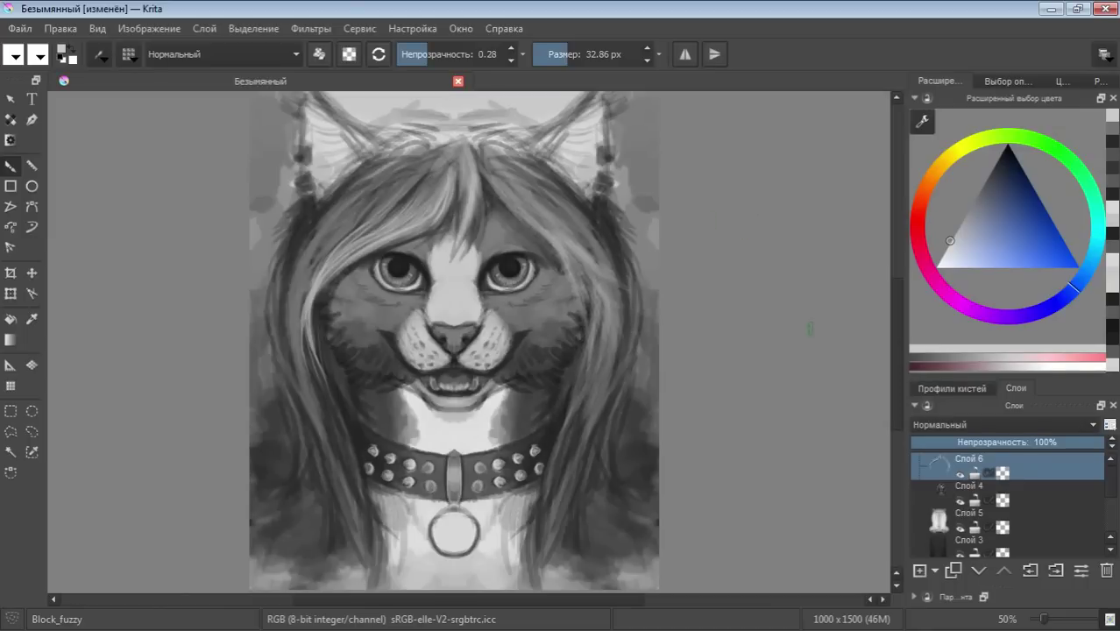
pyautogui.moveTo(597, 289); pyautogui.dragTo(573, 402)
pyautogui.moveTo(595, 316); pyautogui.dragTo(566, 418)
pyautogui.moveTo(594, 291)
pyautogui.mouseDown()
pyautogui.moveTo(580, 382)
pyautogui.moveTo(587, 375)
pyautogui.moveTo(543, 490)
pyautogui.mouseUp()
pyautogui.moveTo(601, 324); pyautogui.dragTo(575, 408)
pyautogui.moveTo(606, 308); pyautogui.dragTo(581, 417)
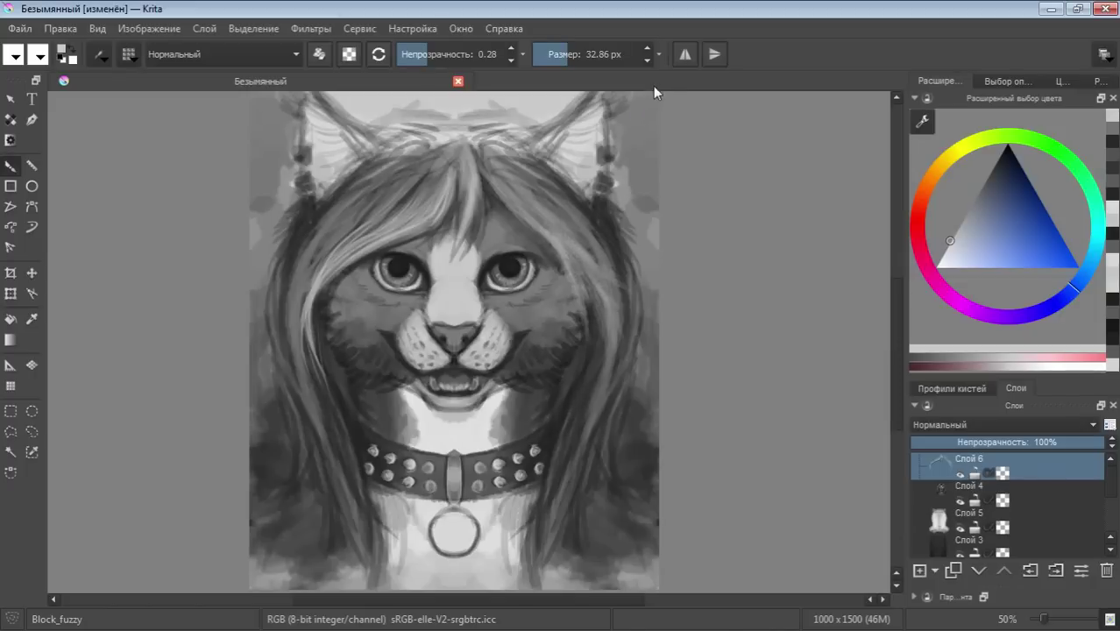
# Toggle the horizontal mirror, add more light strokes to the right strand, then re-enable mirroring
pyautogui.click(683, 55)
pyautogui.moveTo(596, 326); pyautogui.dragTo(562, 426)
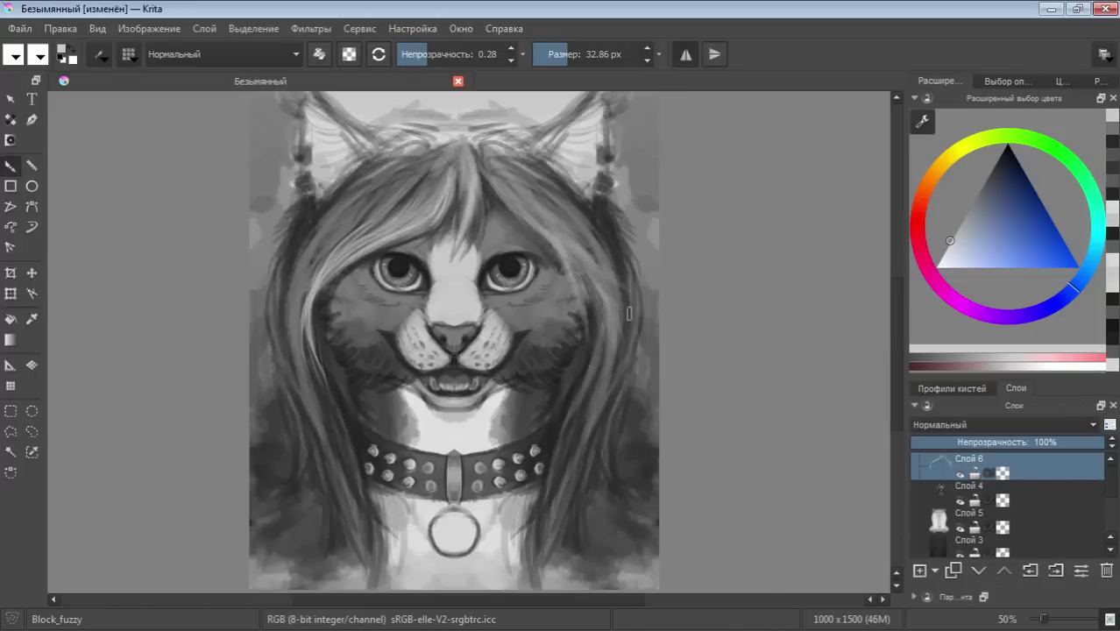
pyautogui.moveTo(626, 306); pyautogui.dragTo(552, 450)
pyautogui.moveTo(607, 335); pyautogui.dragTo(553, 445)
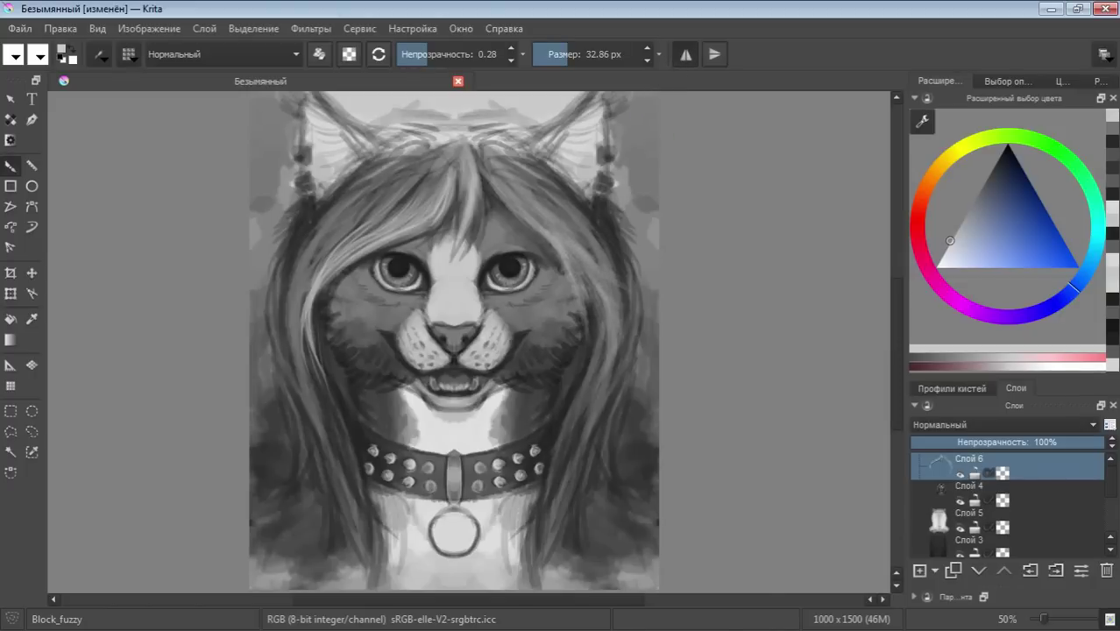
pyautogui.click(685, 55)
# With horizontal mirror on, paint faint highlights on both long hair strands
pyautogui.click(686, 56)
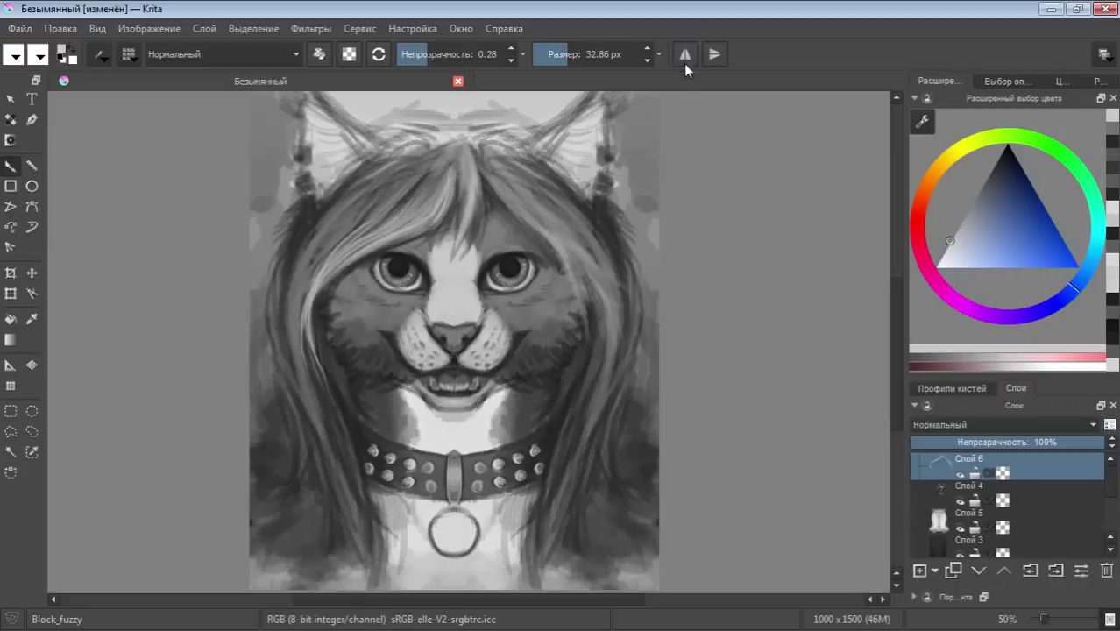
pyautogui.click(685, 56)
pyautogui.moveTo(596, 342)
pyautogui.mouseDown()
pyautogui.moveTo(574, 423)
pyautogui.moveTo(552, 447)
pyautogui.mouseUp()
pyautogui.moveTo(587, 364); pyautogui.dragTo(558, 462)
pyautogui.moveTo(580, 403); pyautogui.dragTo(556, 471)
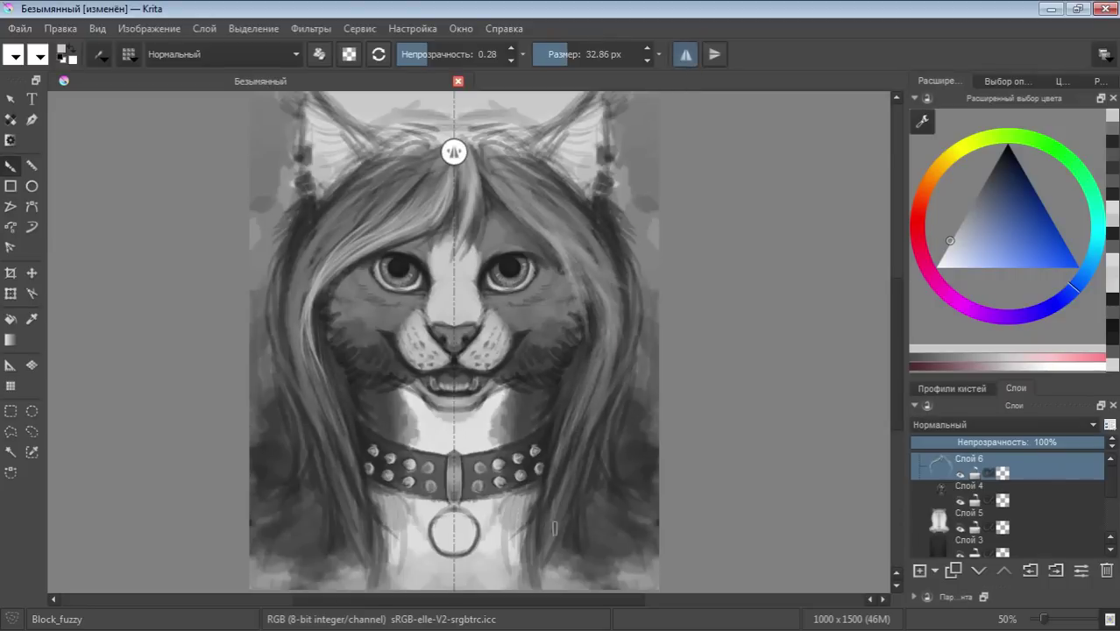
pyautogui.moveTo(587, 333); pyautogui.dragTo(553, 434)
pyautogui.moveTo(577, 353); pyautogui.dragTo(559, 419)
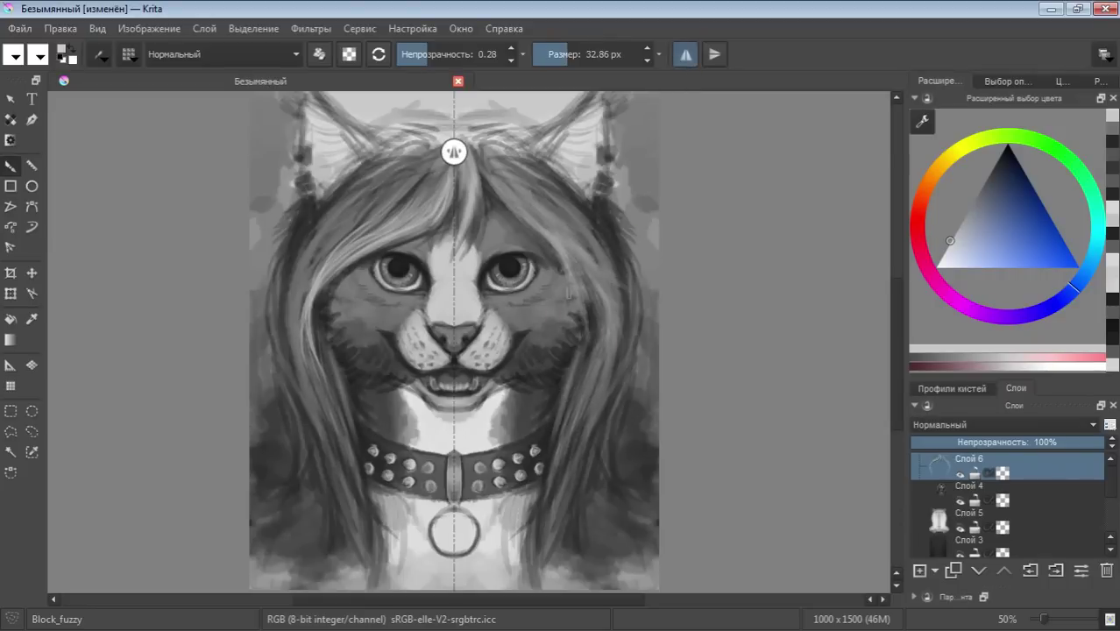
# Sample the near-black of the nose and set the brush to 26.16 px
pyautogui.keyDown('ctrl'); pyautogui.click(596, 303); pyautogui.keyUp('ctrl')
pyautogui.moveTo(596, 303); pyautogui.dragTo(569, 320)
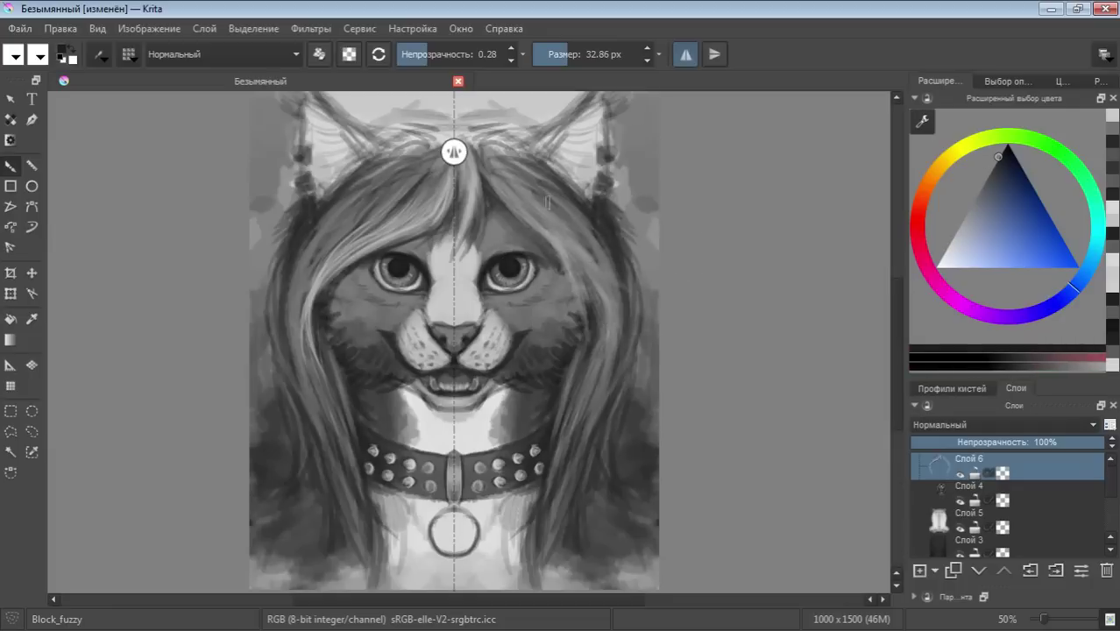
pyautogui.moveTo(577, 57); pyautogui.dragTo(594, 55)
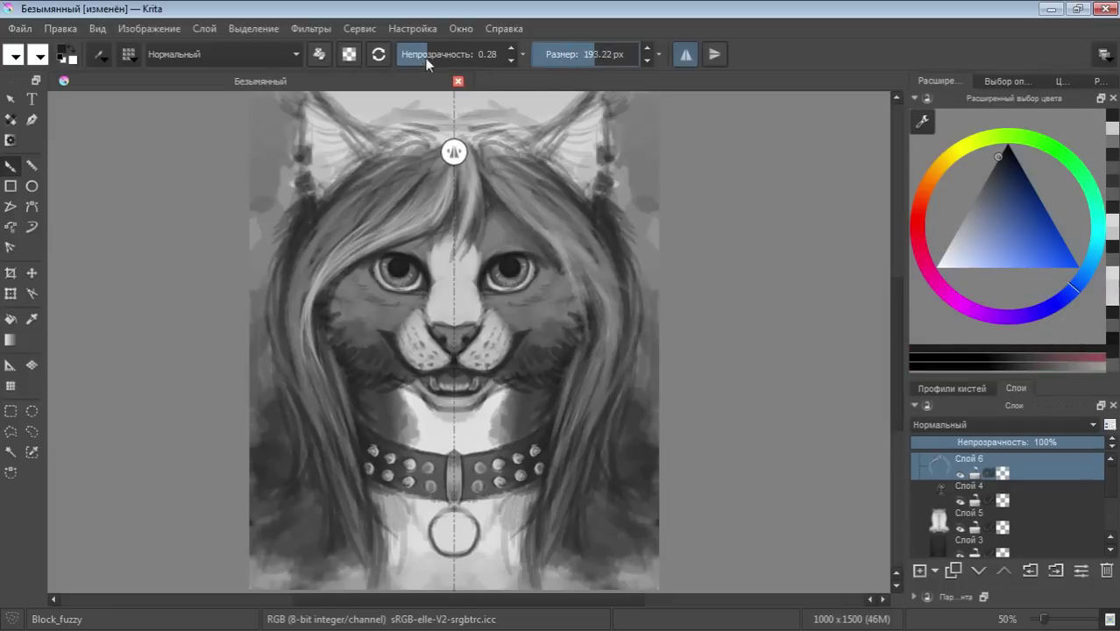
pyautogui.moveTo(426, 55); pyautogui.dragTo(423, 55)
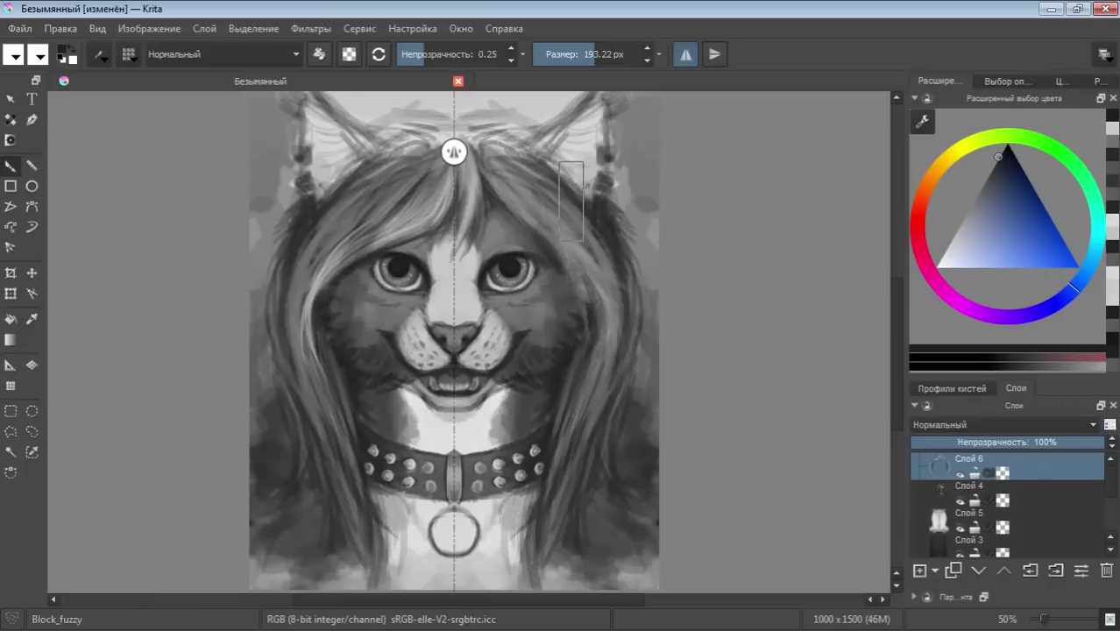
pyautogui.click(571, 53)
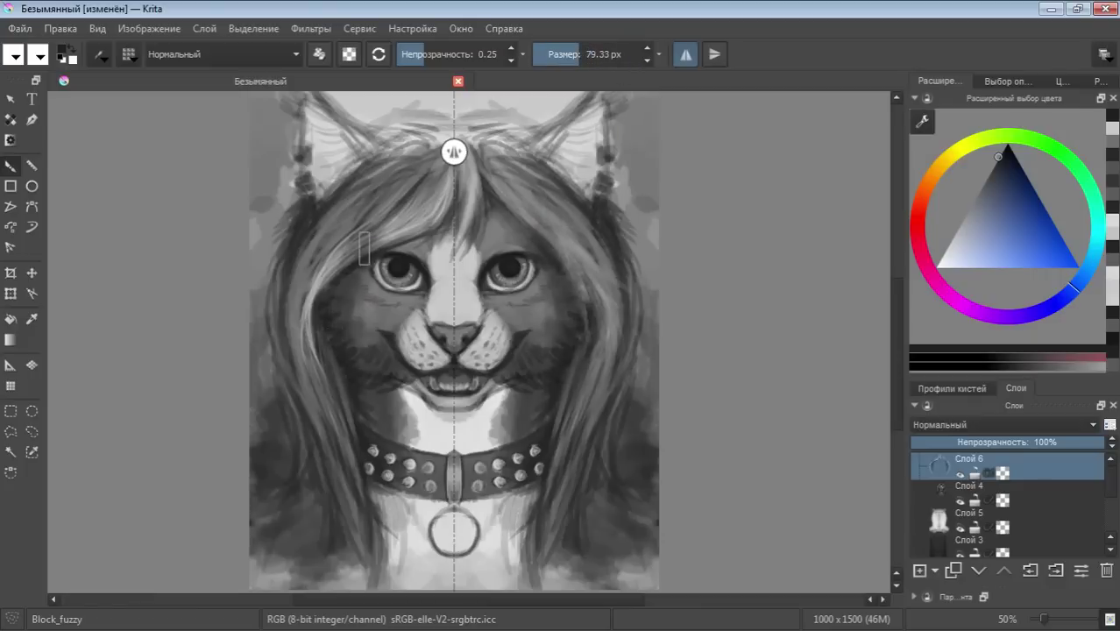
pyautogui.keyDown('ctrl'); pyautogui.click(336, 281); pyautogui.keyUp('ctrl')
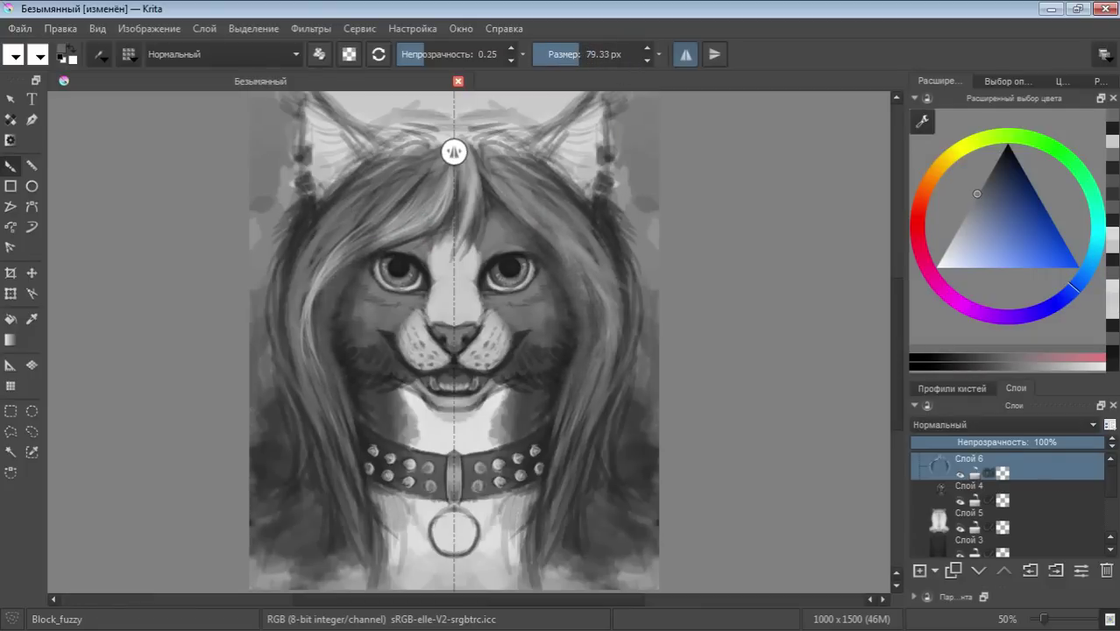
pyautogui.keyDown('ctrl'); pyautogui.click(451, 314); pyautogui.keyUp('ctrl')
pyautogui.moveTo(570, 59); pyautogui.dragTo(554, 58)
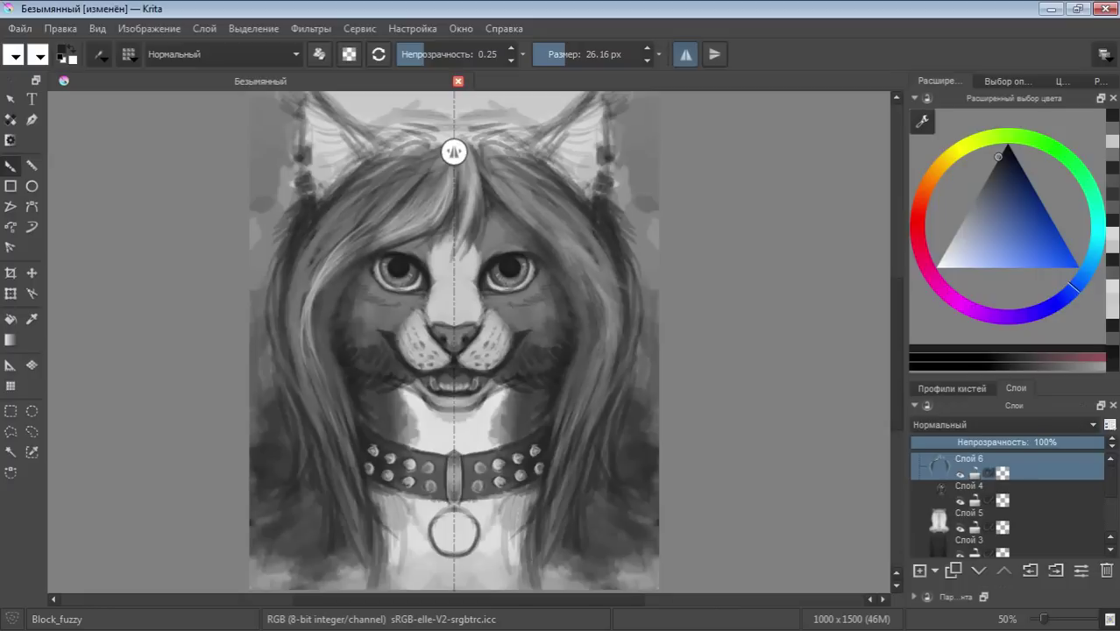
# With mirror off, softly darken the hair above the left eye and the forehead
pyautogui.click(685, 54)
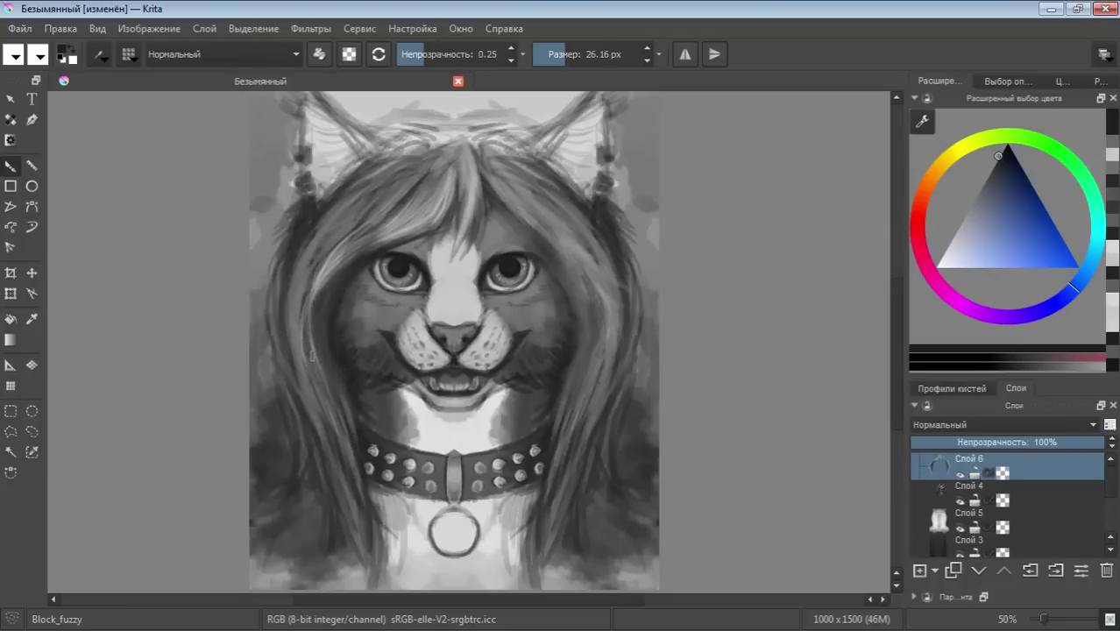
pyautogui.moveTo(315, 297); pyautogui.dragTo(344, 250)
pyautogui.moveTo(312, 290)
pyautogui.mouseDown()
pyautogui.moveTo(364, 239)
pyautogui.moveTo(380, 263)
pyautogui.moveTo(373, 247)
pyautogui.moveTo(354, 249)
pyautogui.moveTo(389, 241)
pyautogui.moveTo(425, 201)
pyautogui.mouseUp()
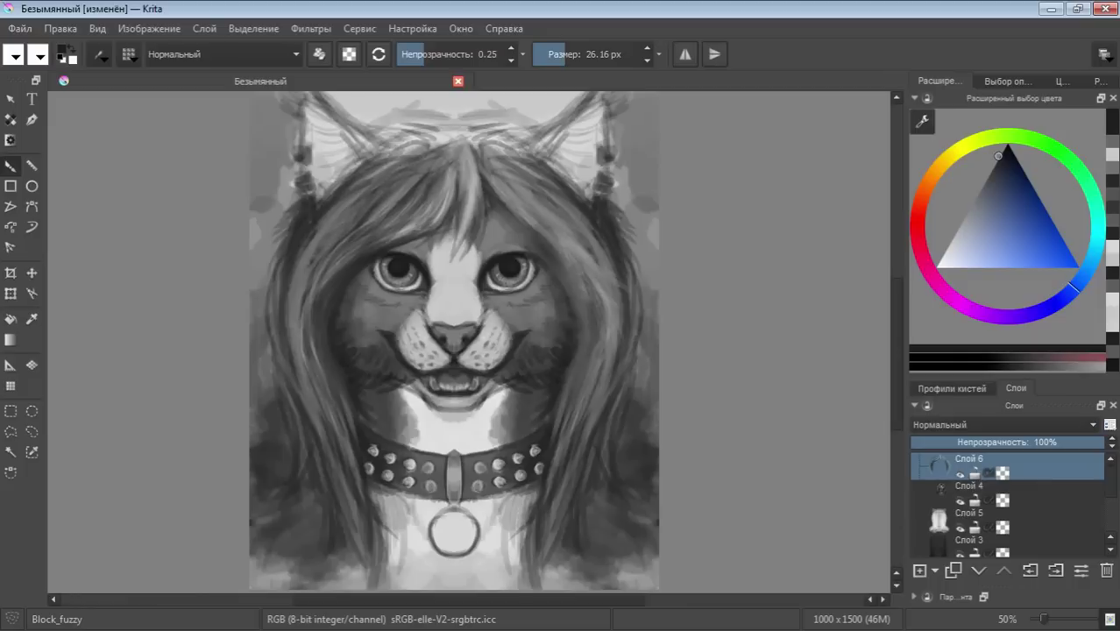
pyautogui.moveTo(445, 147)
pyautogui.mouseDown()
pyautogui.moveTo(456, 167)
pyautogui.moveTo(443, 212)
pyautogui.moveTo(464, 186)
pyautogui.mouseUp()
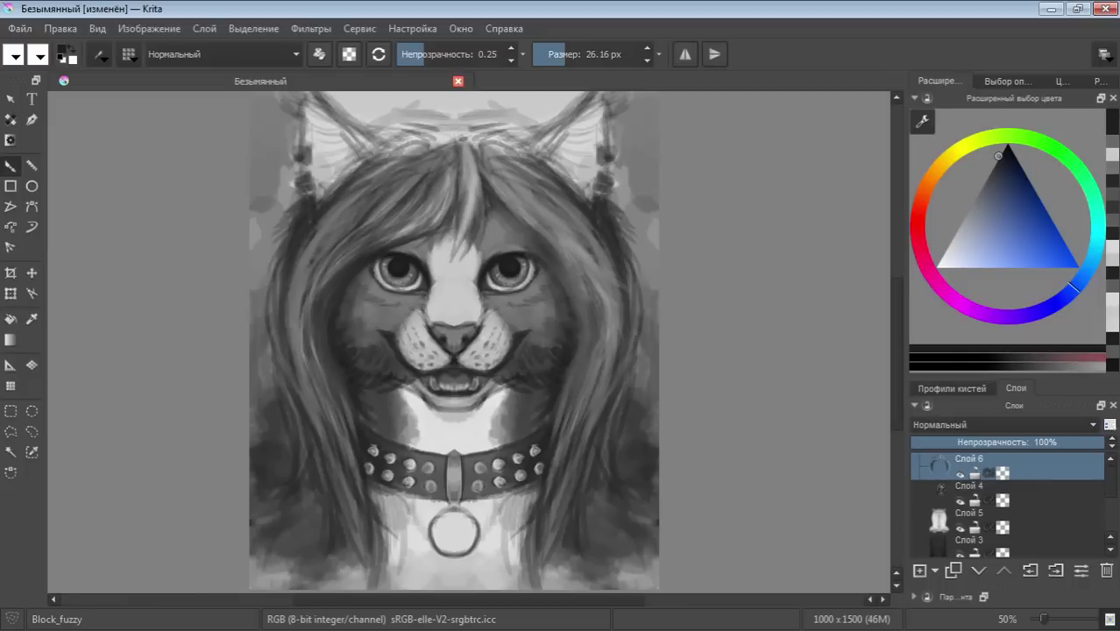
pyautogui.click(578, 54)
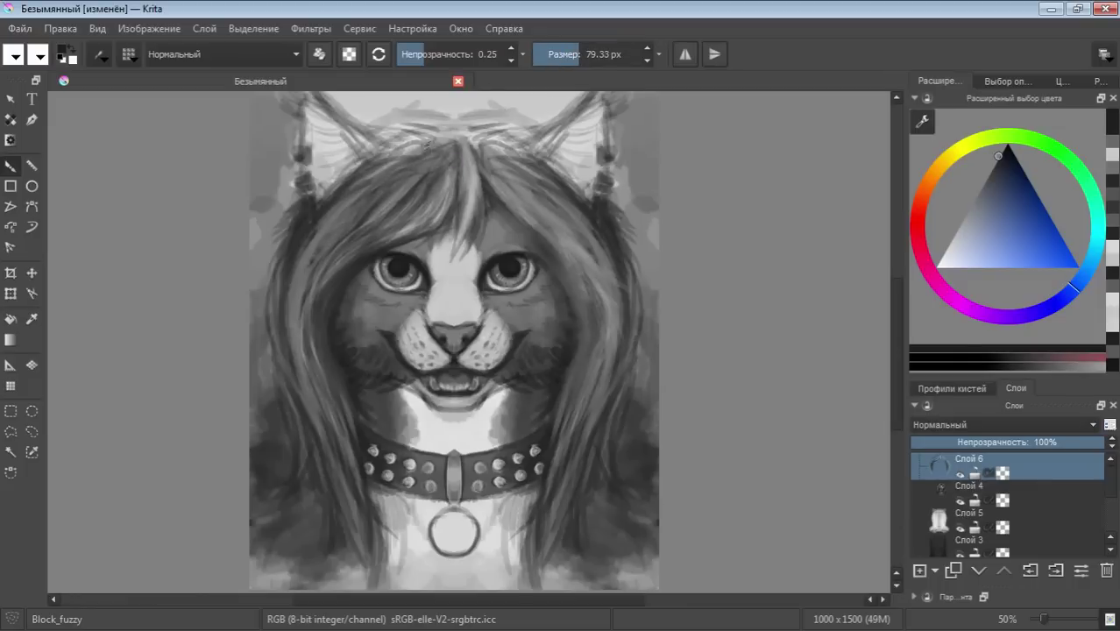
pyautogui.keyDown('ctrl'); pyautogui.click(488, 140); pyautogui.keyUp('ctrl')
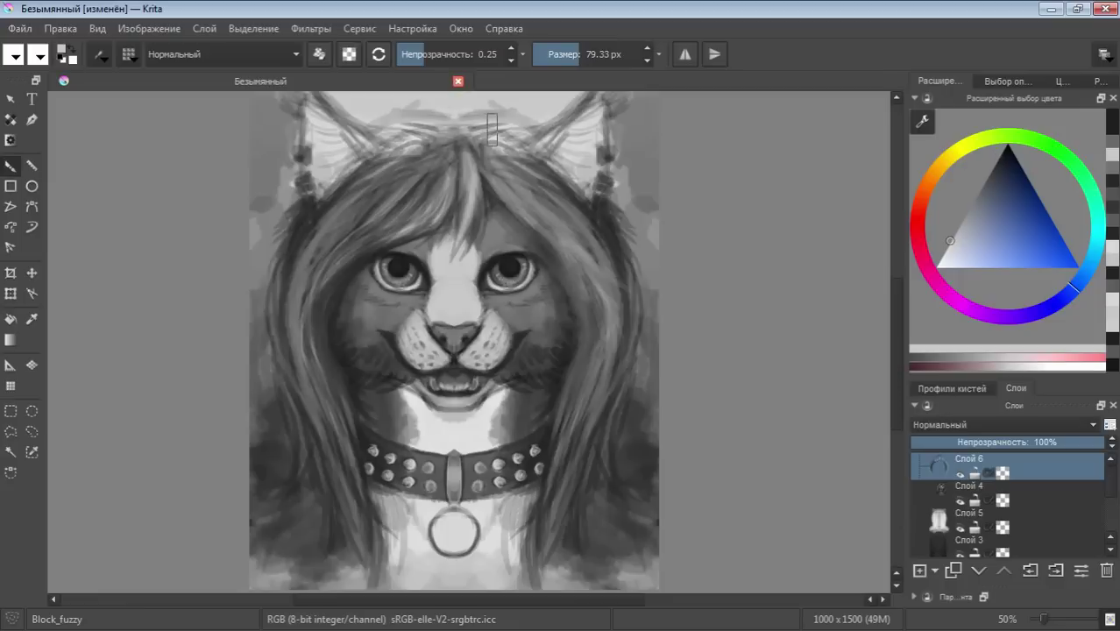
# Cover the mark above the head, then set mirrored black brush at 0.46 opacity and 24.15 px
pyautogui.scroll(3, 897, 372)
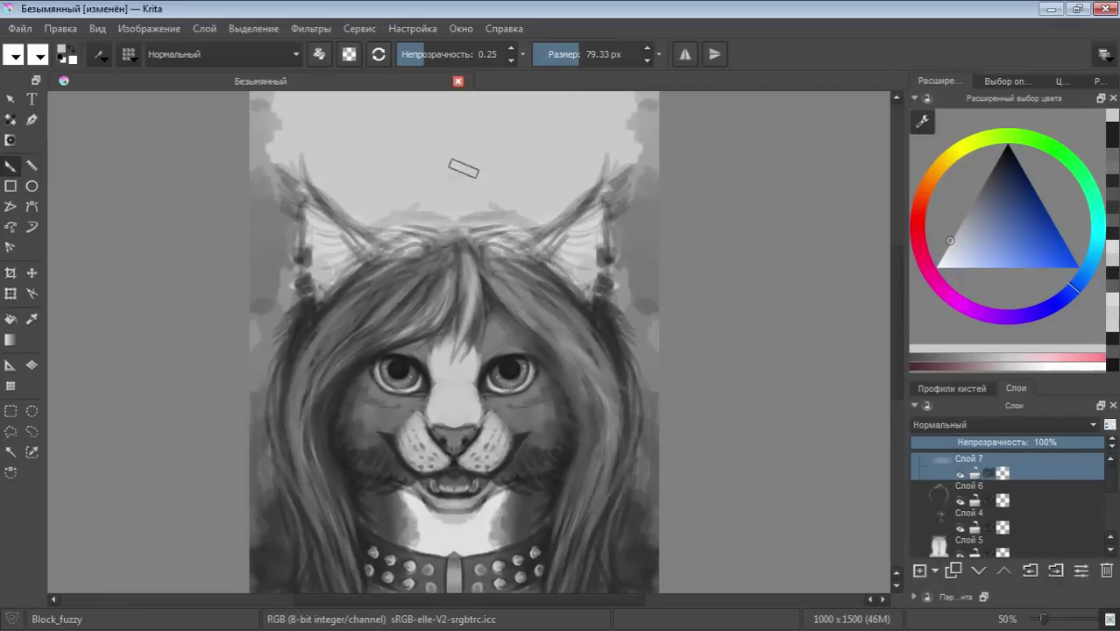
pyautogui.moveTo(463, 167); pyautogui.dragTo(427, 182)
pyautogui.click(684, 56)
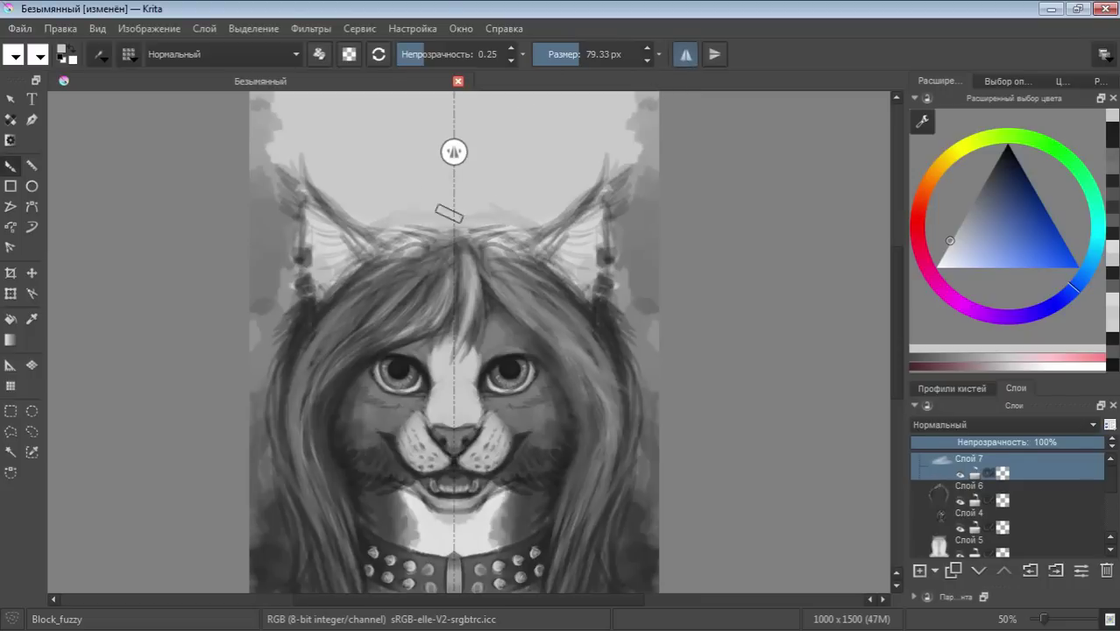
pyautogui.click(446, 54)
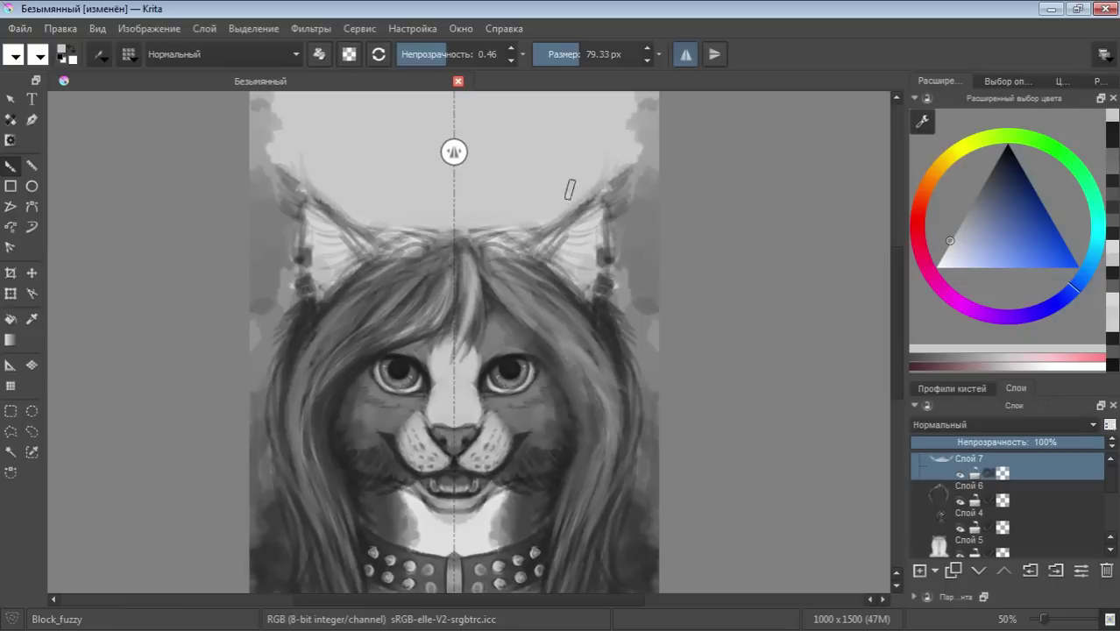
pyautogui.click(997, 159)
pyautogui.moveTo(996, 162); pyautogui.dragTo(1006, 145)
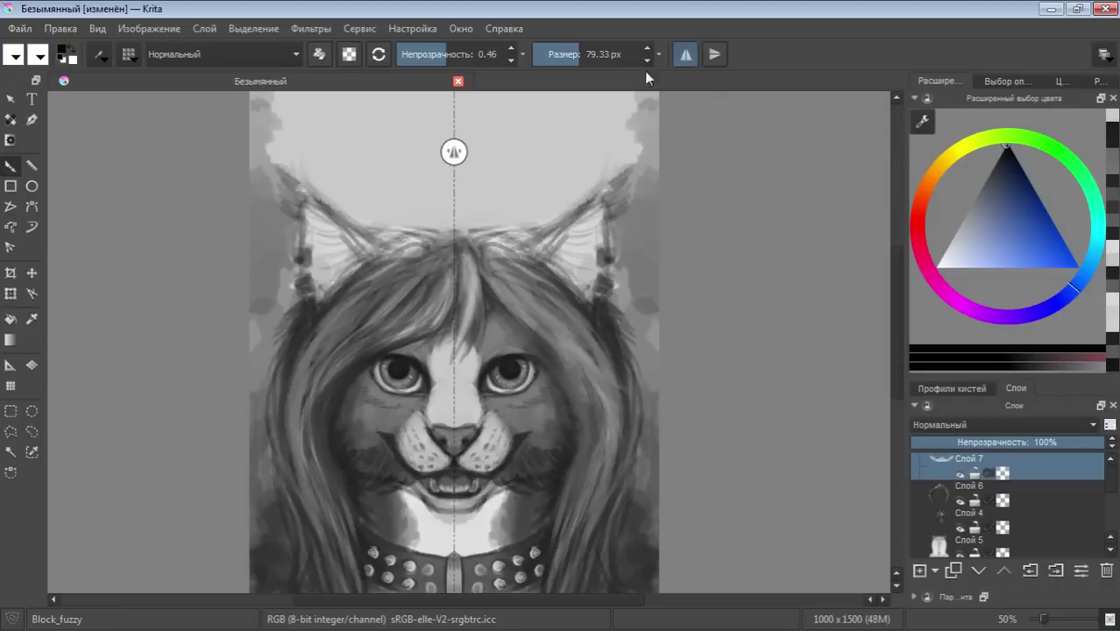
pyautogui.press('[')
pyautogui.press('[')
pyautogui.press('[')
# Paint tall dark tufts on both ear tips and dark strokes inside the ears
pyautogui.moveTo(539, 226)
pyautogui.mouseDown()
pyautogui.moveTo(598, 186)
pyautogui.moveTo(619, 152)
pyautogui.moveTo(603, 194)
pyautogui.moveTo(613, 200)
pyautogui.moveTo(610, 248)
pyautogui.mouseUp()
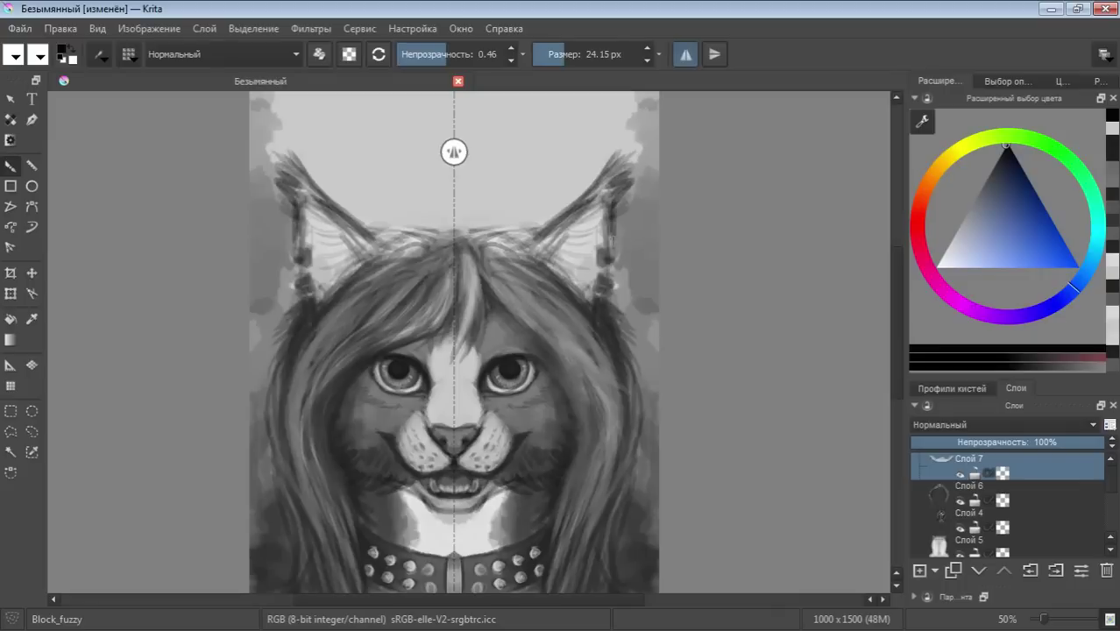
pyautogui.moveTo(611, 198)
pyautogui.mouseDown()
pyautogui.moveTo(608, 278)
pyautogui.moveTo(593, 313)
pyautogui.moveTo(601, 336)
pyautogui.mouseUp()
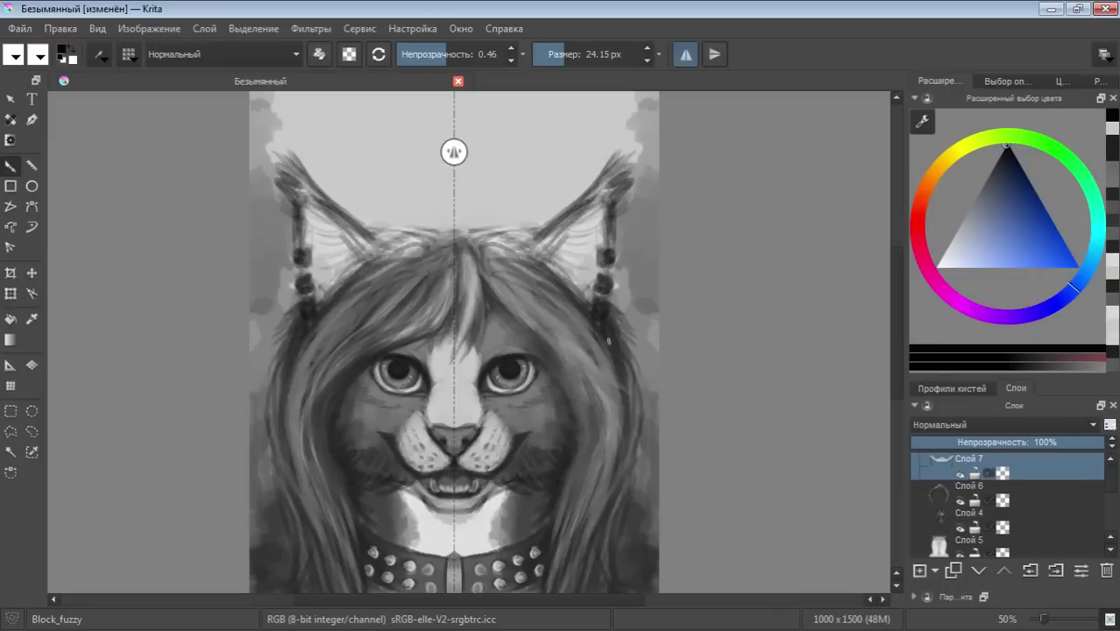
pyautogui.moveTo(609, 263)
pyautogui.mouseDown()
pyautogui.moveTo(615, 322)
pyautogui.moveTo(611, 246)
pyautogui.moveTo(618, 291)
pyautogui.mouseUp()
pyautogui.moveTo(610, 212); pyautogui.dragTo(611, 281)
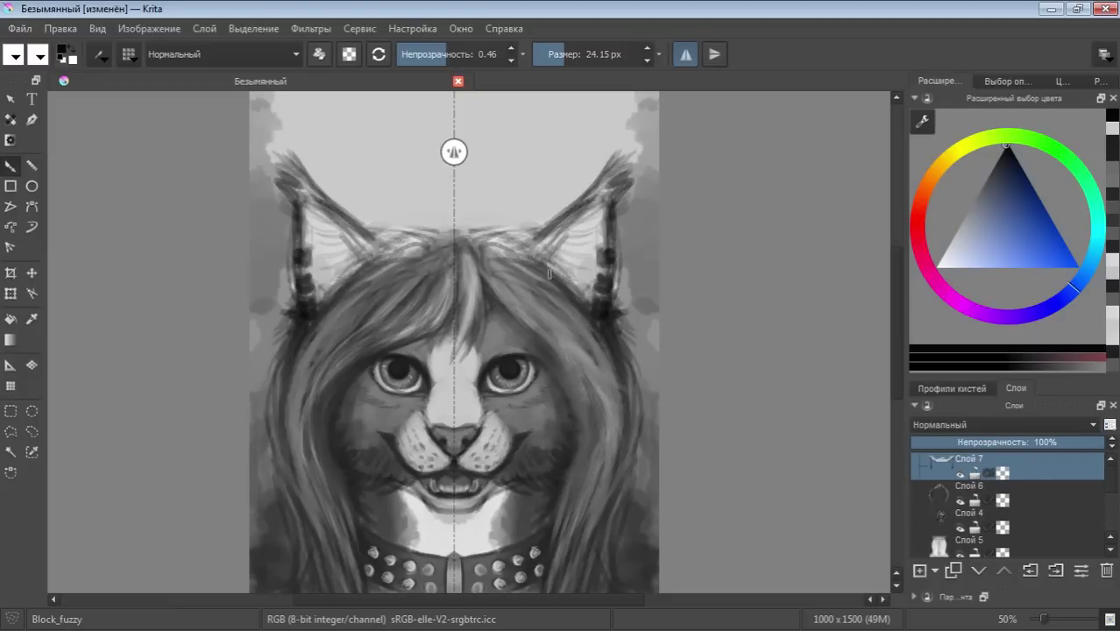
pyautogui.moveTo(561, 270)
pyautogui.mouseDown()
pyautogui.moveTo(540, 246)
pyautogui.moveTo(571, 226)
pyautogui.moveTo(561, 207)
pyautogui.moveTo(569, 196)
pyautogui.moveTo(599, 181)
pyautogui.mouseUp()
pyautogui.moveTo(599, 219); pyautogui.dragTo(597, 198)
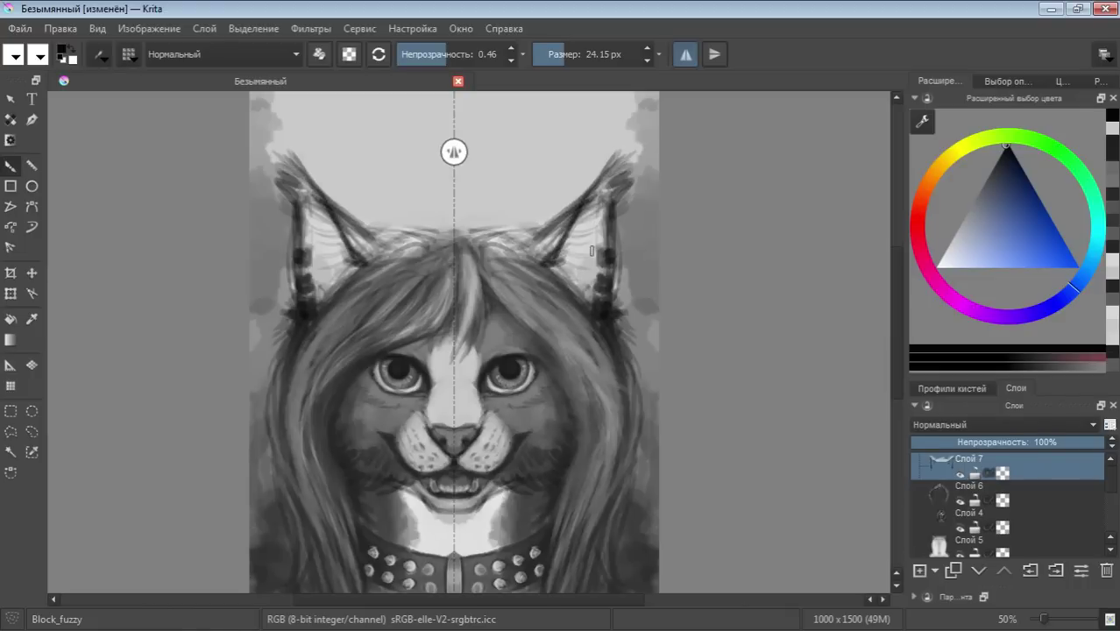
# Add light grey fur strokes inside both ears
pyautogui.click(971, 205)
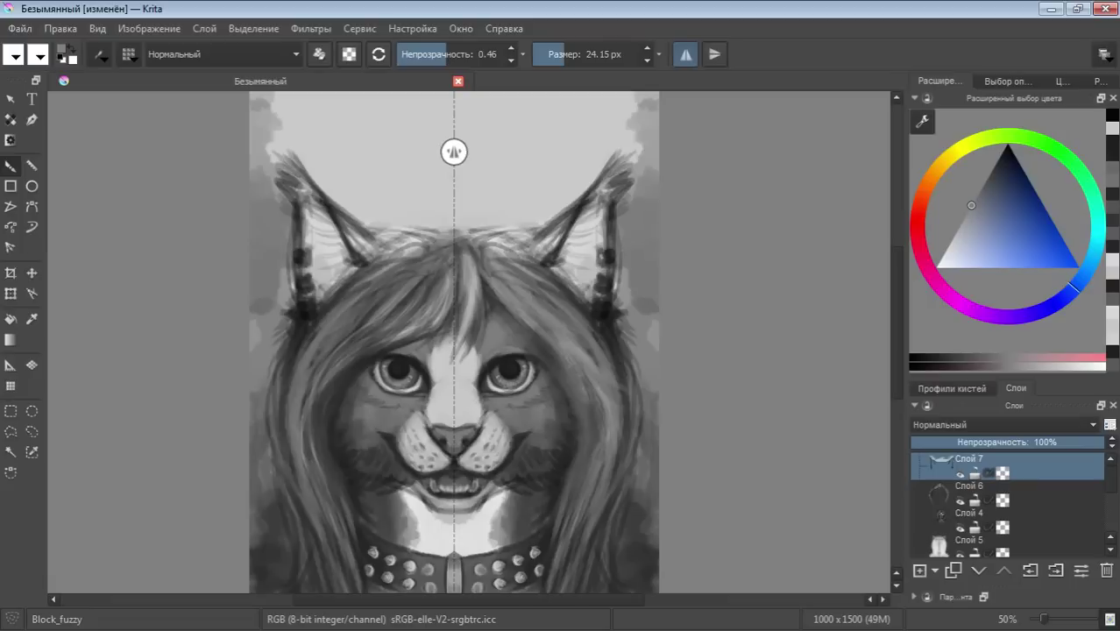
pyautogui.moveTo(601, 257); pyautogui.dragTo(610, 254)
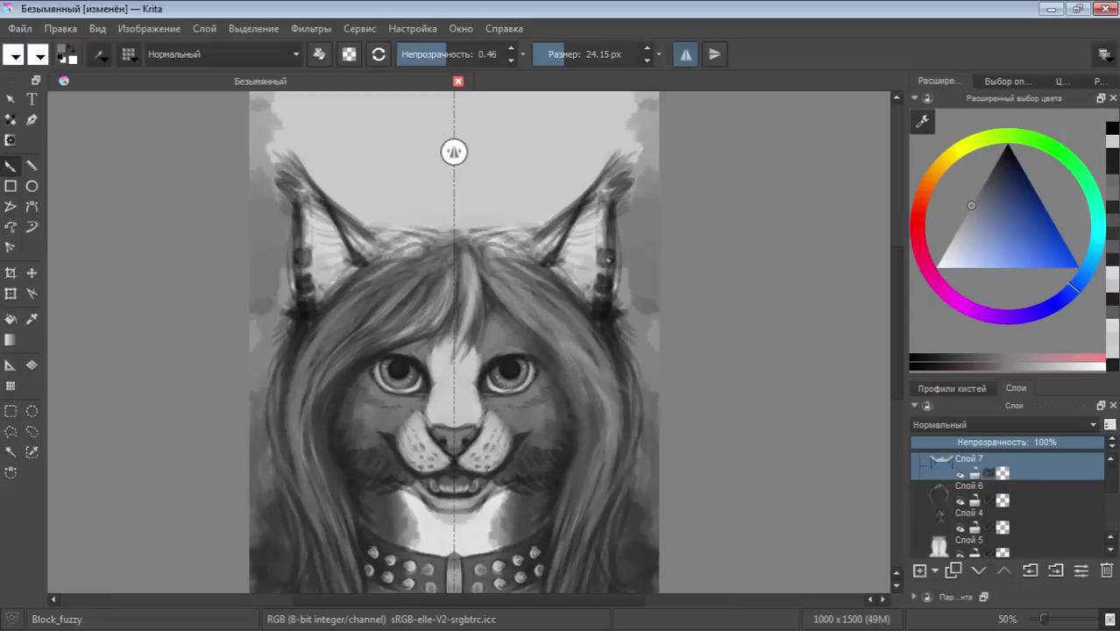
pyautogui.moveTo(601, 277)
pyautogui.mouseDown()
pyautogui.moveTo(605, 310)
pyautogui.moveTo(603, 296)
pyautogui.mouseUp()
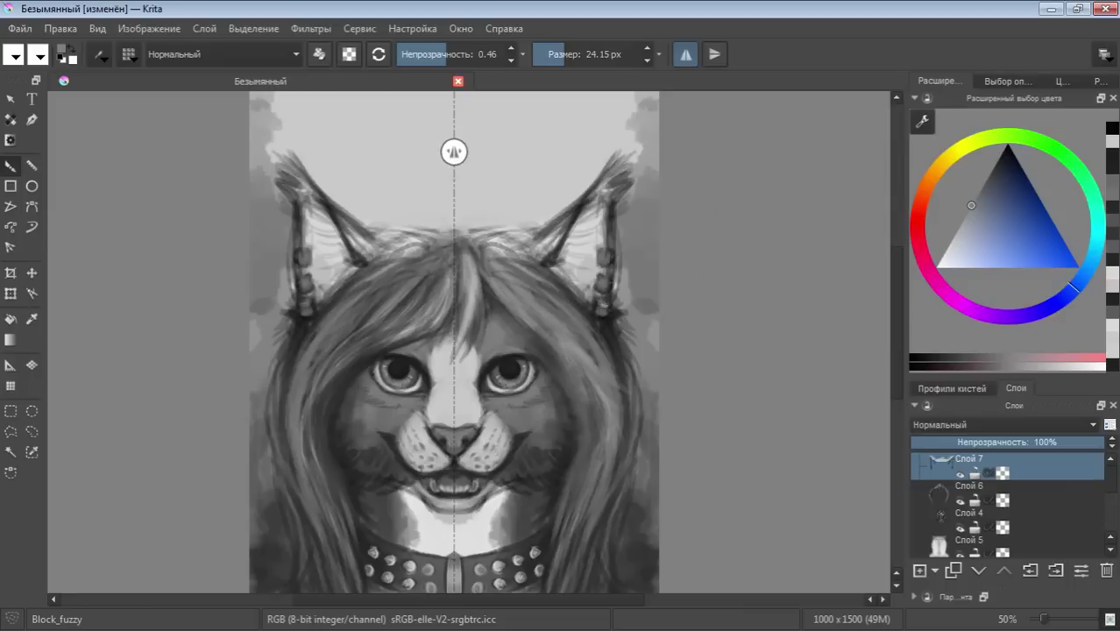
# Sample black and paint mirrored dark strands up the ears and across the top of the head
pyautogui.keyDown('ctrl'); pyautogui.click(615, 316); pyautogui.keyUp('ctrl')
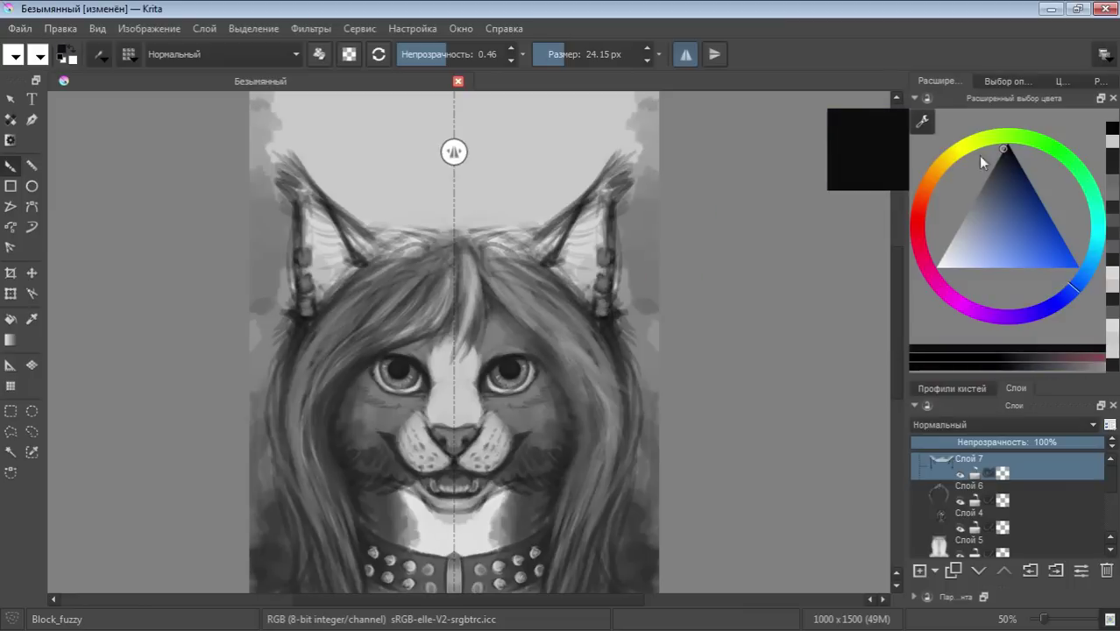
pyautogui.moveTo(605, 294); pyautogui.dragTo(598, 235)
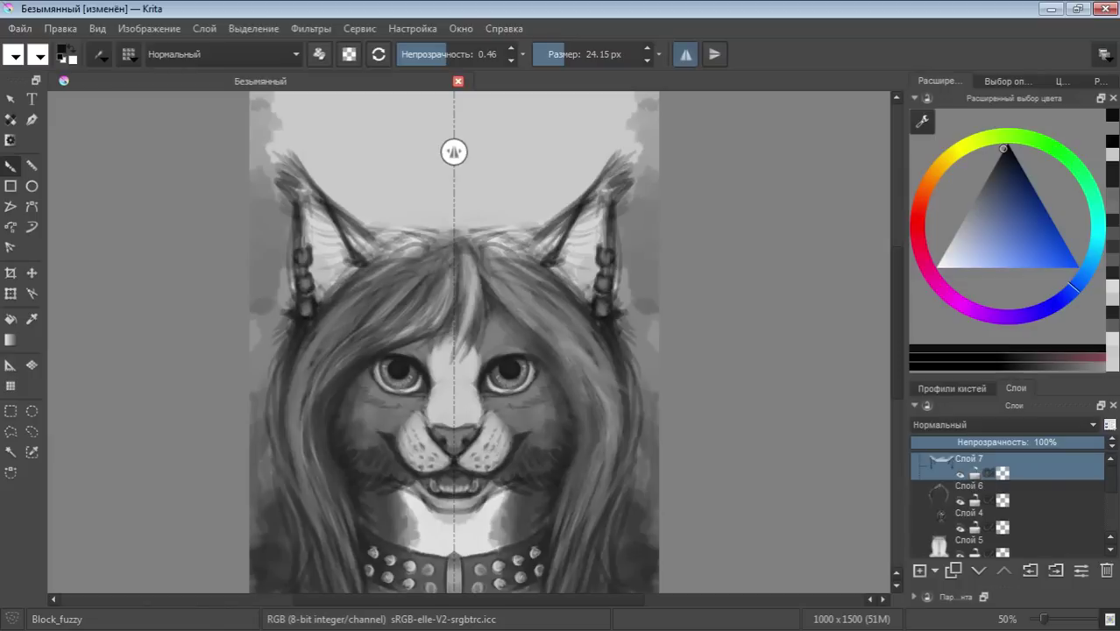
pyautogui.moveTo(303, 250)
pyautogui.mouseDown()
pyautogui.moveTo(305, 180)
pyautogui.moveTo(354, 278)
pyautogui.moveTo(381, 269)
pyautogui.moveTo(380, 255)
pyautogui.mouseUp()
pyautogui.moveTo(438, 235)
pyautogui.mouseDown()
pyautogui.moveTo(391, 246)
pyautogui.moveTo(356, 221)
pyautogui.moveTo(389, 242)
pyautogui.mouseUp()
pyautogui.moveTo(415, 226)
pyautogui.mouseDown()
pyautogui.moveTo(375, 242)
pyautogui.moveTo(422, 233)
pyautogui.mouseUp()
pyautogui.moveTo(445, 226)
pyautogui.mouseDown()
pyautogui.moveTo(354, 278)
pyautogui.moveTo(382, 261)
pyautogui.moveTo(371, 295)
pyautogui.mouseUp()
pyautogui.moveTo(417, 245); pyautogui.dragTo(376, 279)
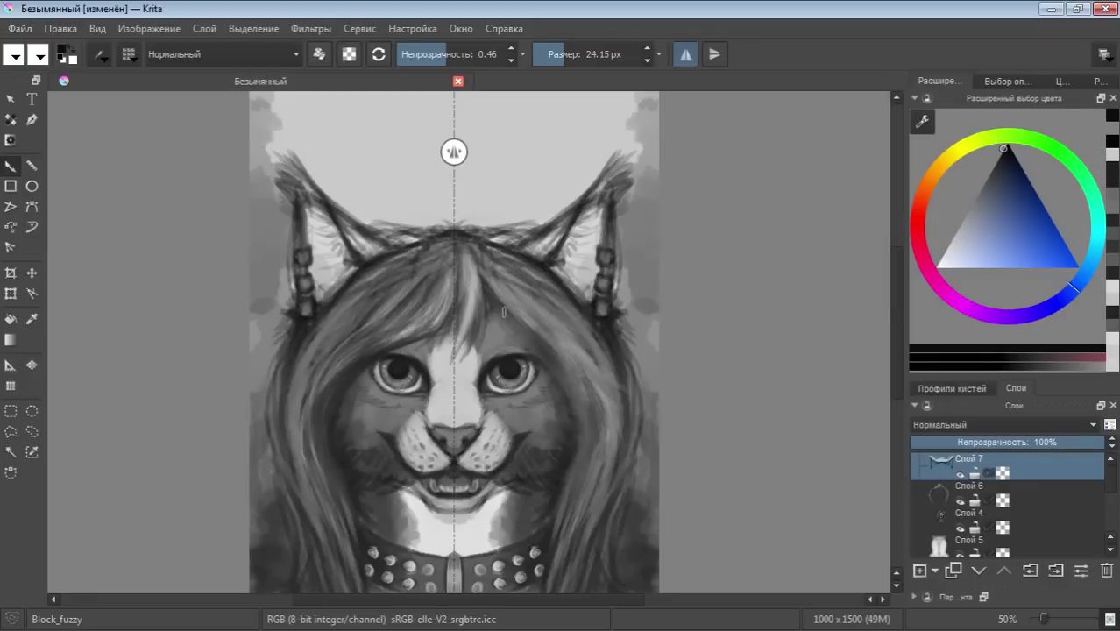
# Add mirrored dark strands down both sides of the long side hair
pyautogui.moveTo(494, 279); pyautogui.dragTo(552, 348)
pyautogui.moveTo(526, 303)
pyautogui.mouseDown()
pyautogui.moveTo(564, 350)
pyautogui.moveTo(601, 448)
pyautogui.mouseUp()
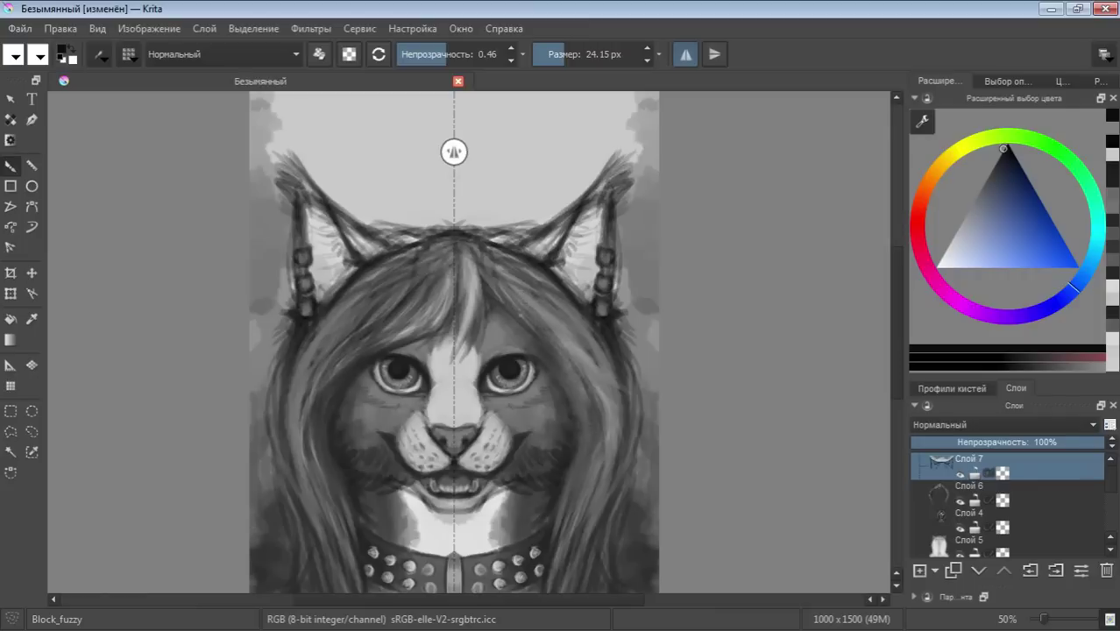
pyautogui.moveTo(555, 350)
pyautogui.mouseDown()
pyautogui.moveTo(589, 429)
pyautogui.moveTo(596, 483)
pyautogui.mouseUp()
pyautogui.moveTo(524, 307)
pyautogui.mouseDown()
pyautogui.moveTo(580, 368)
pyautogui.moveTo(578, 399)
pyautogui.moveTo(610, 456)
pyautogui.mouseUp()
pyautogui.moveTo(596, 405); pyautogui.dragTo(600, 473)
pyautogui.moveTo(522, 310); pyautogui.dragTo(588, 377)
pyautogui.moveTo(536, 344); pyautogui.dragTo(538, 352)
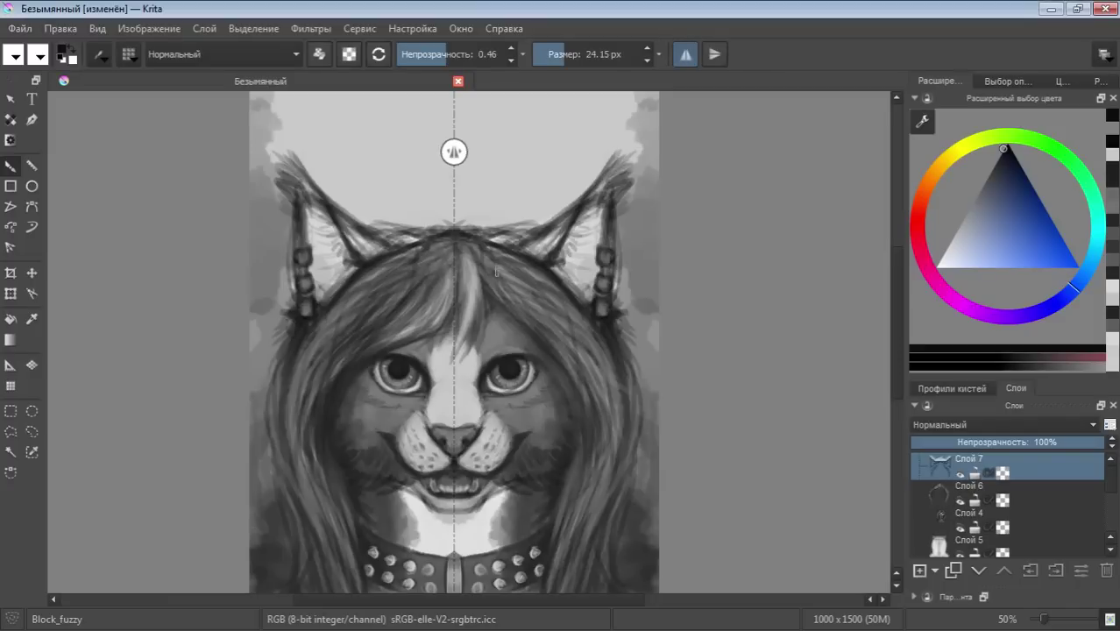
# Add two mirrored strands on the head top, switch the colour to black, and disable mirroring
pyautogui.moveTo(487, 281); pyautogui.dragTo(482, 256)
pyautogui.moveTo(491, 309)
pyautogui.mouseDown()
pyautogui.moveTo(478, 249)
pyautogui.moveTo(491, 258)
pyautogui.mouseUp()
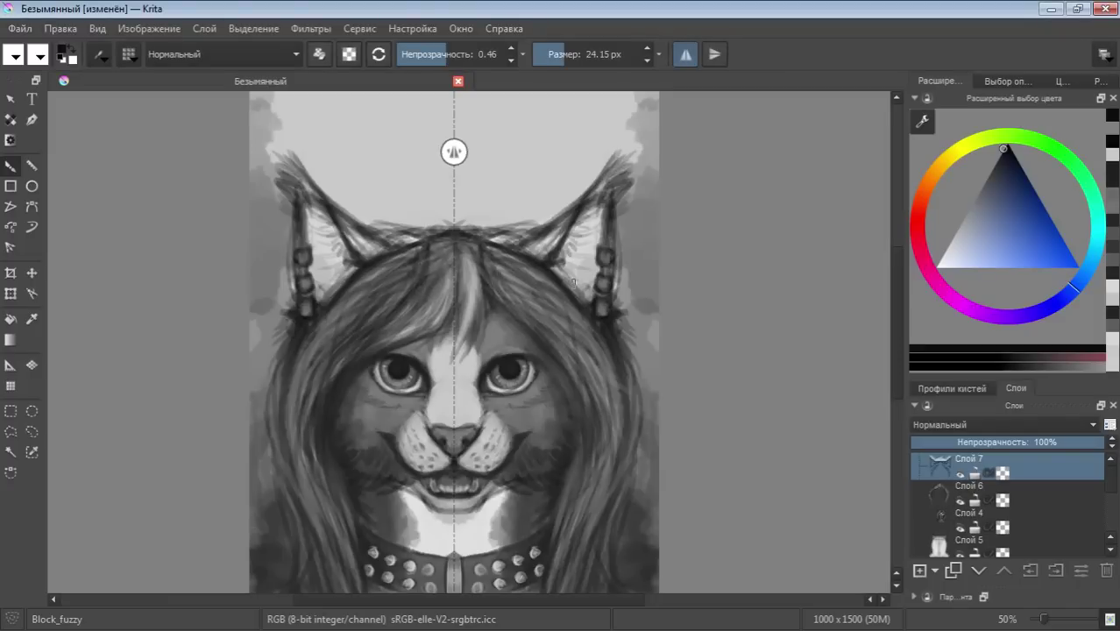
pyautogui.click(975, 196)
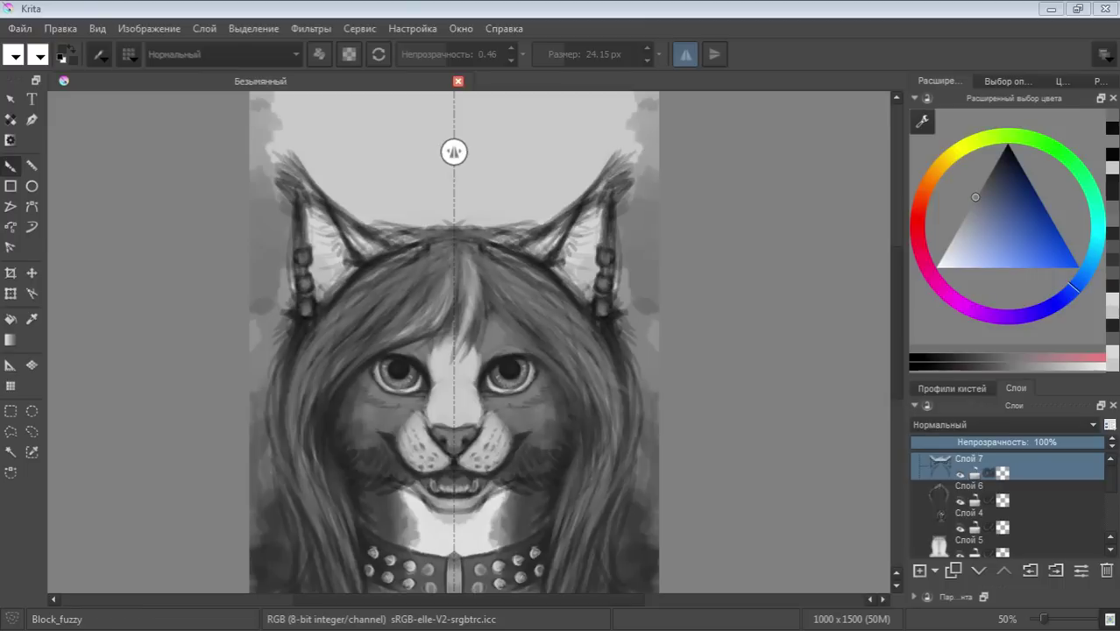
pyautogui.moveTo(994, 197); pyautogui.dragTo(998, 156)
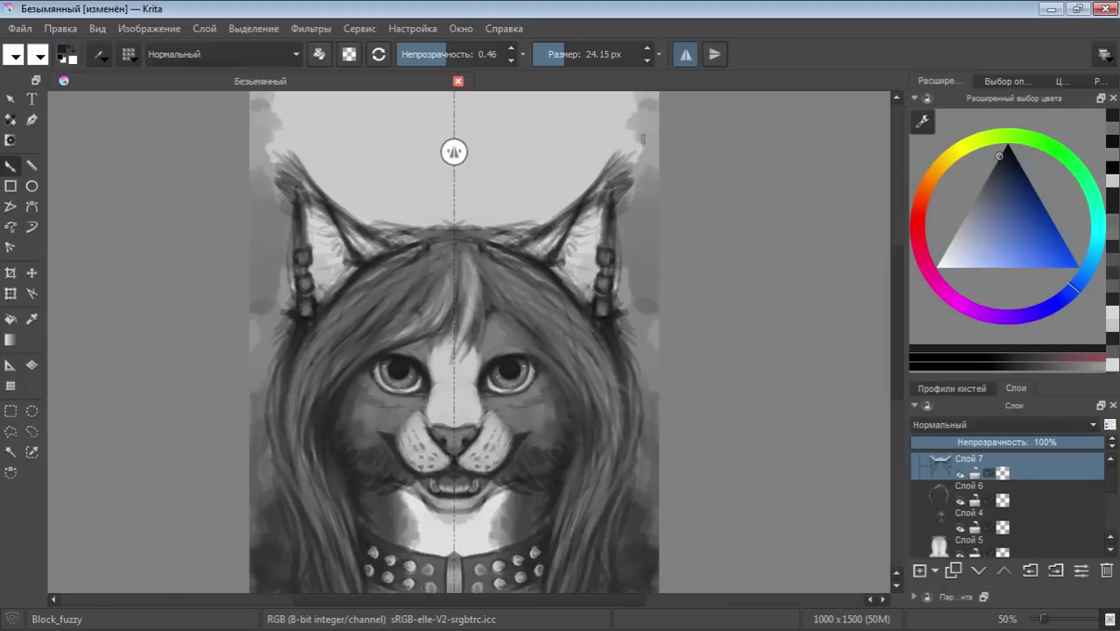
pyautogui.click(692, 54)
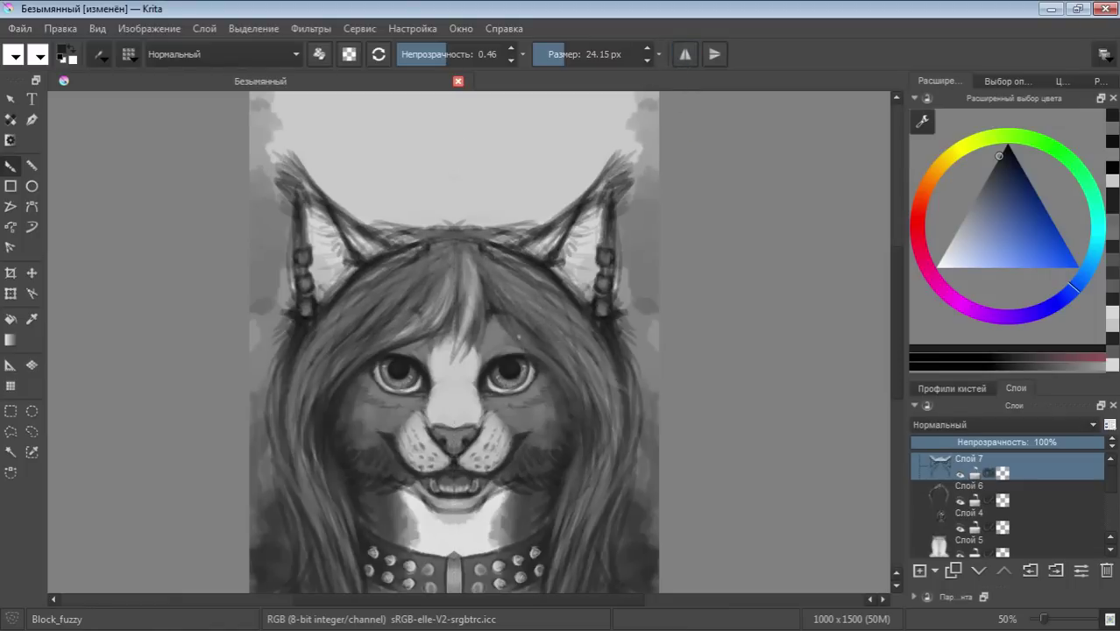
# Paint dark strands above the right eye, beside the left eye and in the bangs between
pyautogui.moveTo(505, 317); pyautogui.dragTo(536, 353)
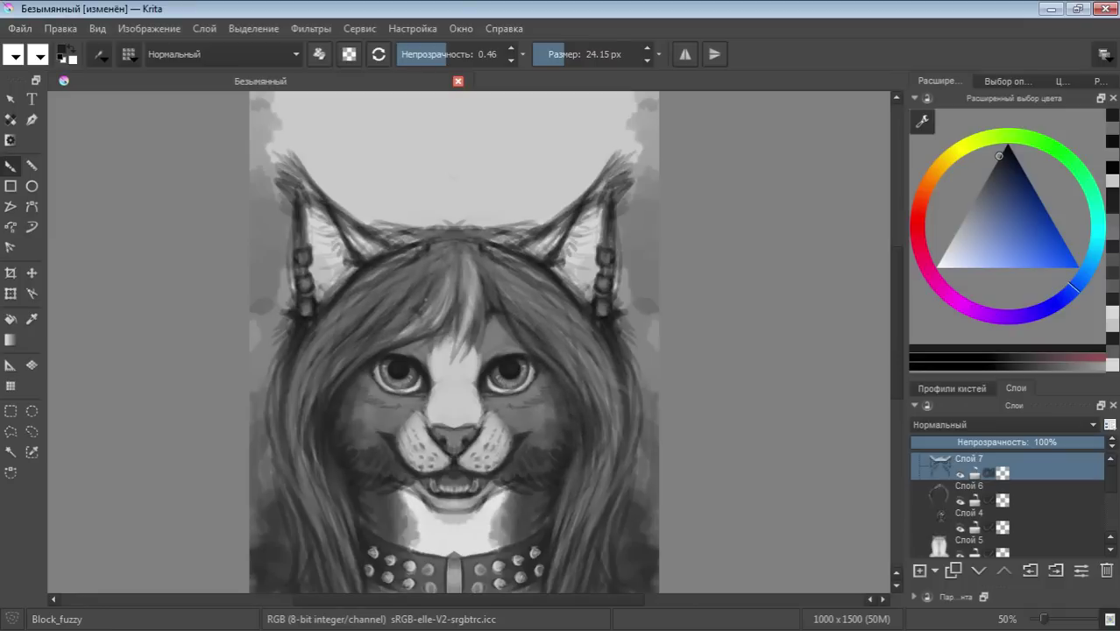
pyautogui.moveTo(405, 322); pyautogui.dragTo(344, 367)
pyautogui.moveTo(410, 323); pyautogui.dragTo(447, 280)
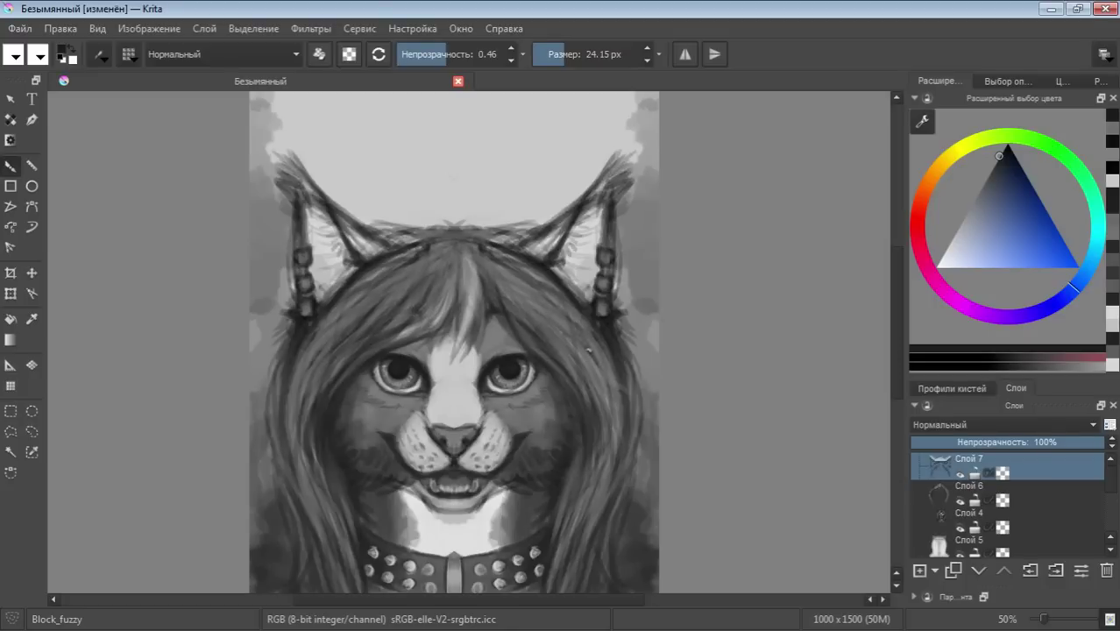
# Paint asymmetric dark strands down the hair right of the face
pyautogui.moveTo(577, 330)
pyautogui.mouseDown()
pyautogui.moveTo(606, 385)
pyautogui.moveTo(596, 476)
pyautogui.moveTo(578, 506)
pyautogui.mouseUp()
pyautogui.moveTo(585, 461); pyautogui.dragTo(575, 549)
pyautogui.moveTo(580, 498); pyautogui.dragTo(569, 546)
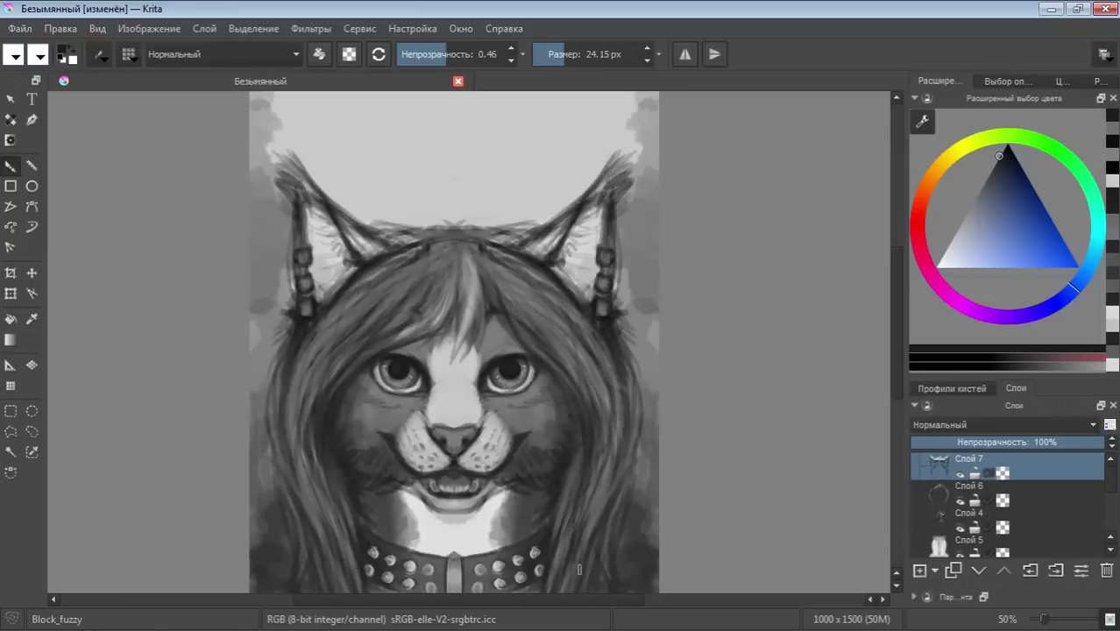
pyautogui.moveTo(587, 504); pyautogui.dragTo(606, 398)
pyautogui.moveTo(606, 469)
pyautogui.mouseDown()
pyautogui.moveTo(605, 403)
pyautogui.moveTo(547, 328)
pyautogui.mouseUp()
pyautogui.moveTo(594, 385); pyautogui.dragTo(555, 345)
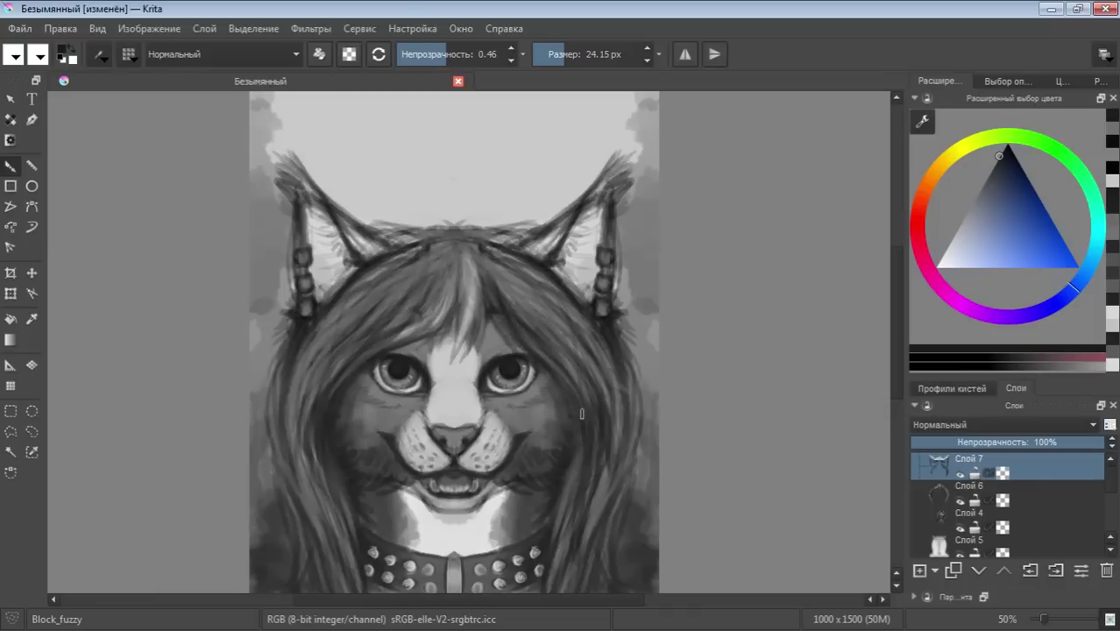
# In black, paint dark strands down the forehead between the eyes, then re-enable mirroring
pyautogui.moveTo(1006, 170); pyautogui.dragTo(1008, 145)
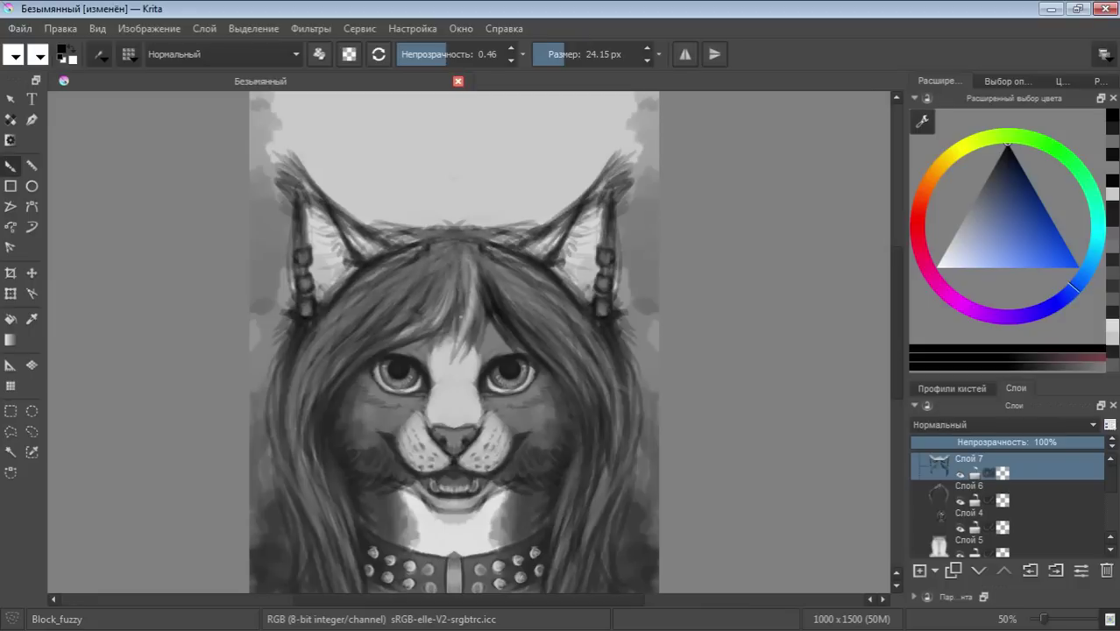
pyautogui.moveTo(455, 309); pyautogui.dragTo(448, 368)
pyautogui.moveTo(471, 291); pyautogui.dragTo(458, 345)
pyautogui.moveTo(471, 272)
pyautogui.mouseDown()
pyautogui.moveTo(450, 352)
pyautogui.moveTo(456, 340)
pyautogui.mouseUp()
pyautogui.moveTo(475, 258); pyautogui.dragTo(461, 359)
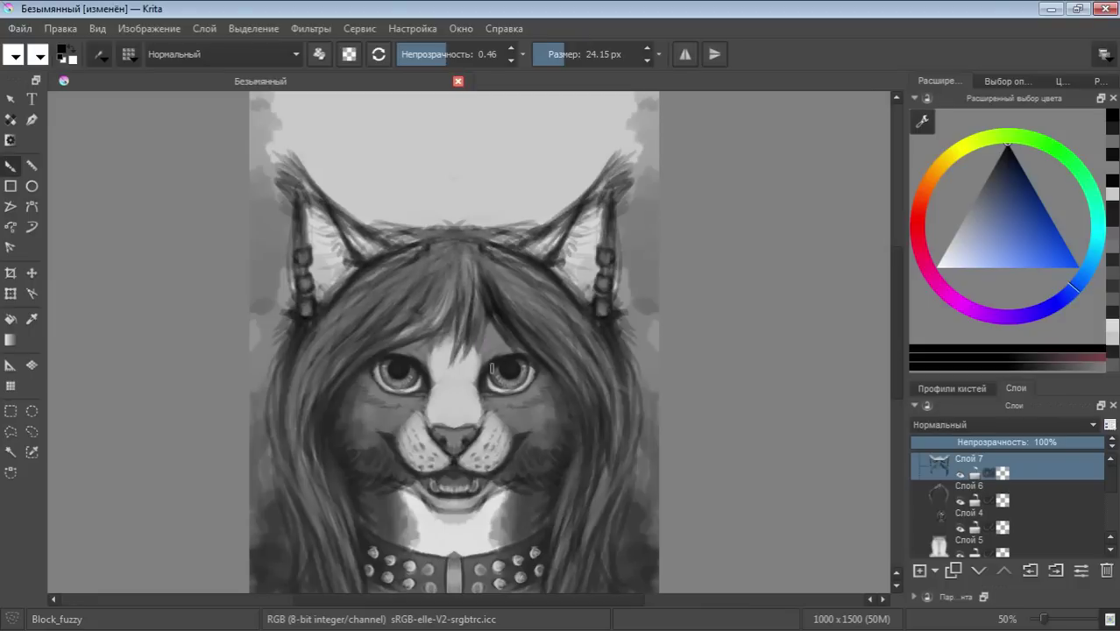
pyautogui.click(685, 54)
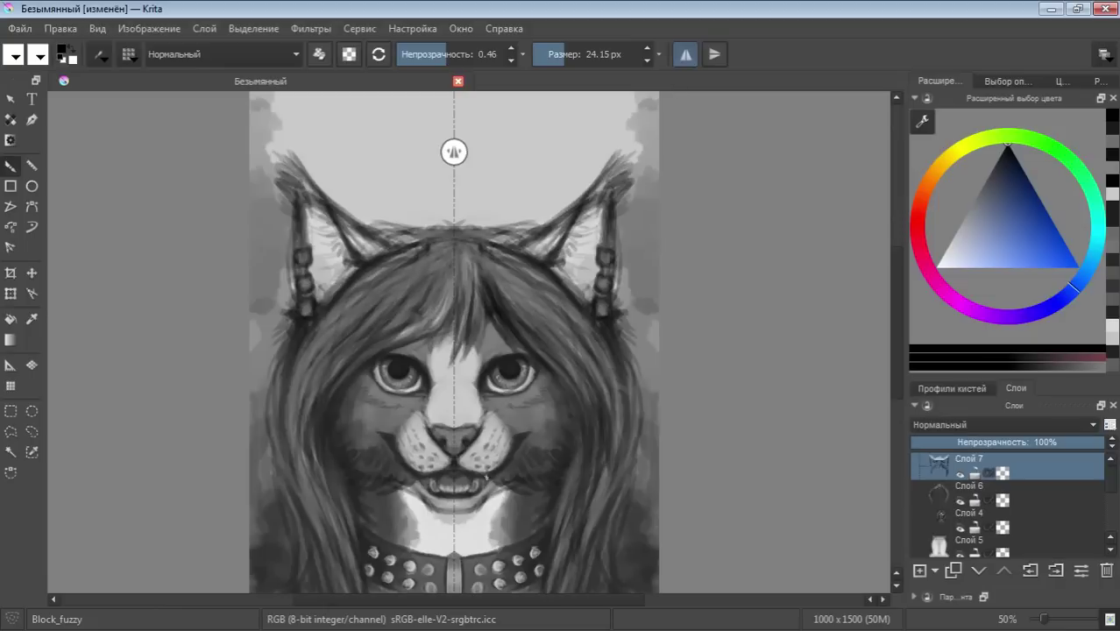
# Deepen the mirrored mouth shading and add a light grey dab beside the muzzle
pyautogui.moveTo(484, 474); pyautogui.dragTo(465, 503)
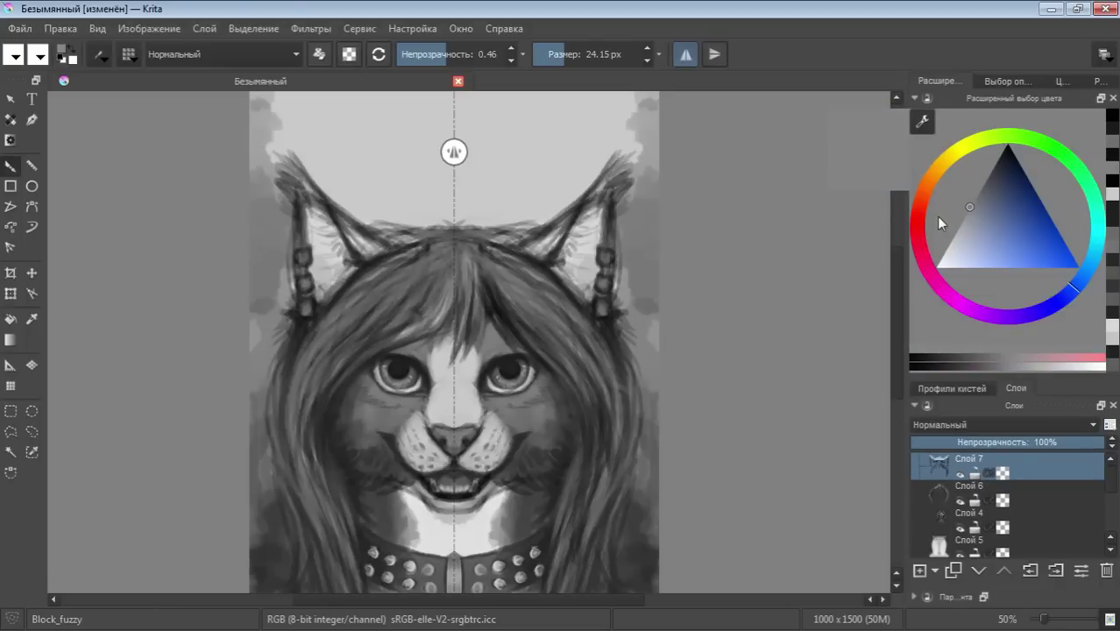
pyautogui.moveTo(944, 221); pyautogui.dragTo(969, 207)
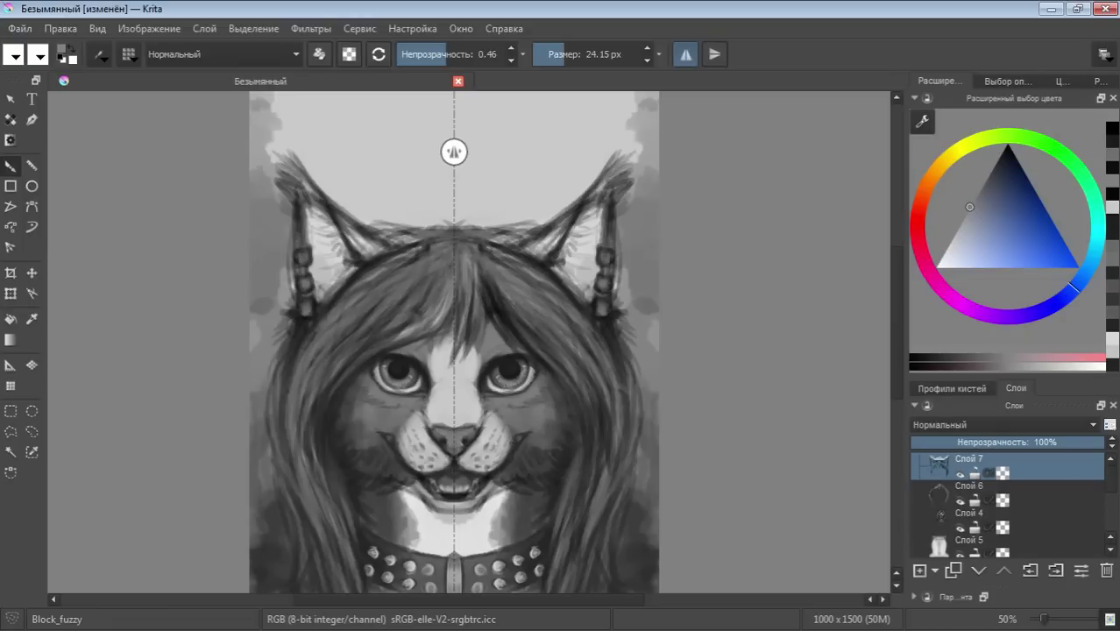
pyautogui.click(474, 432)
# With a near-white brush about 19 px, touch up the mouth and brighten the teeth and fangs
pyautogui.moveTo(969, 246); pyautogui.dragTo(931, 234)
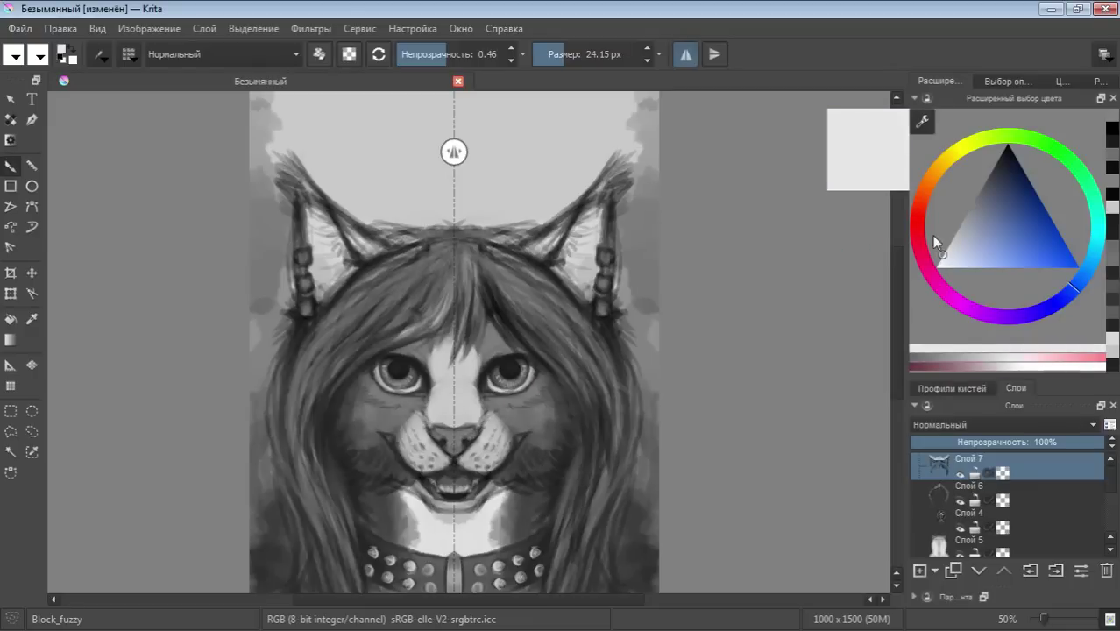
pyautogui.click(541, 54)
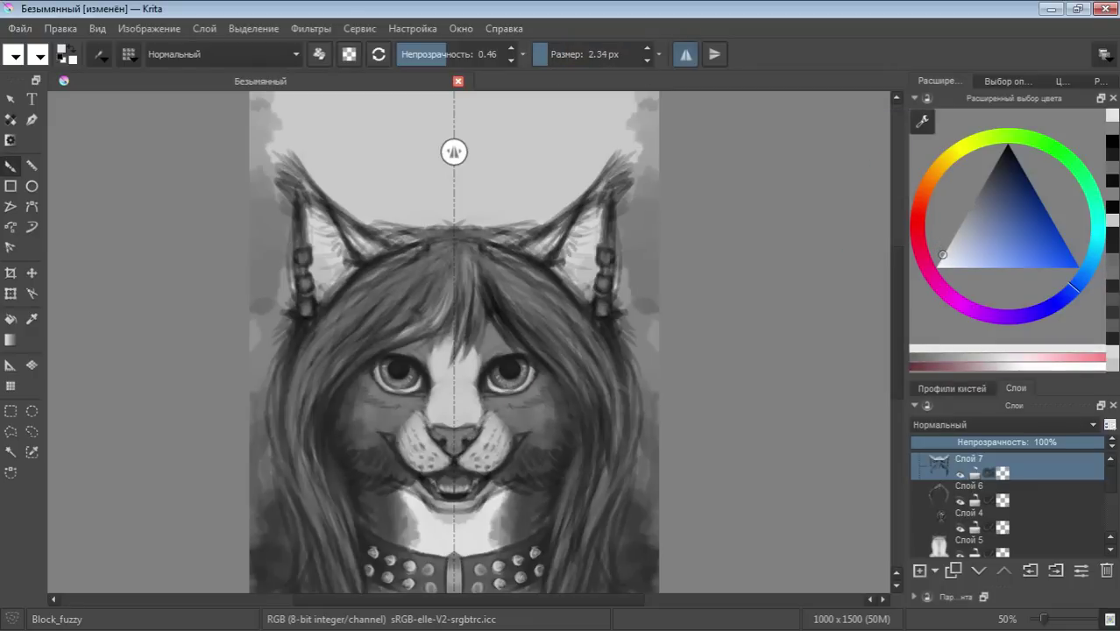
pyautogui.click(581, 54)
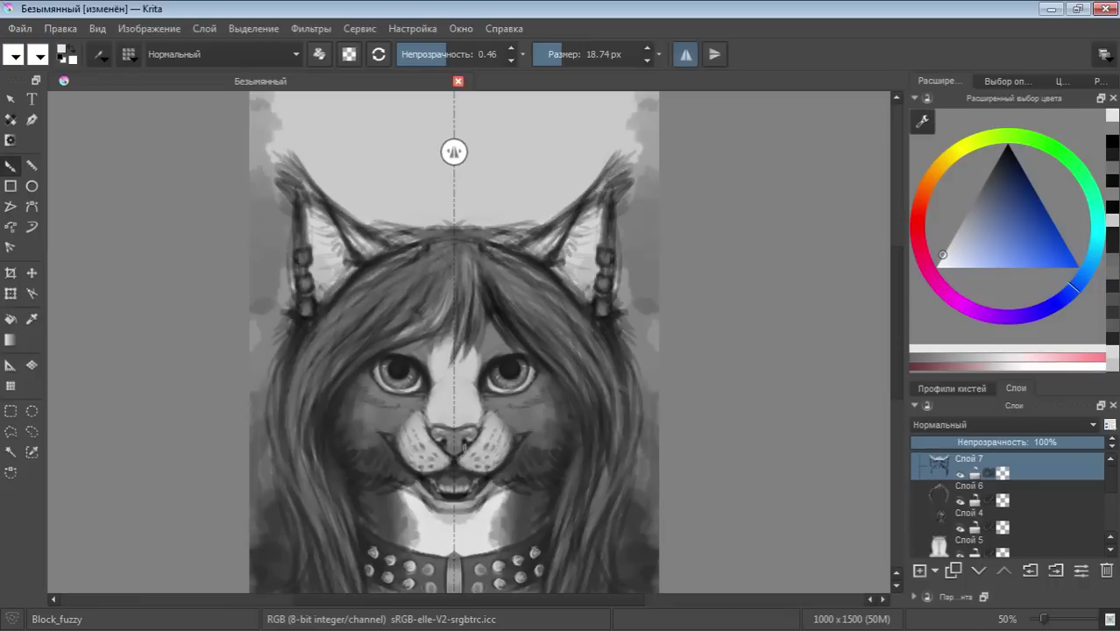
pyautogui.moveTo(458, 448); pyautogui.dragTo(461, 457)
pyautogui.moveTo(458, 496); pyautogui.dragTo(466, 502)
pyautogui.moveTo(434, 484); pyautogui.dragTo(434, 494)
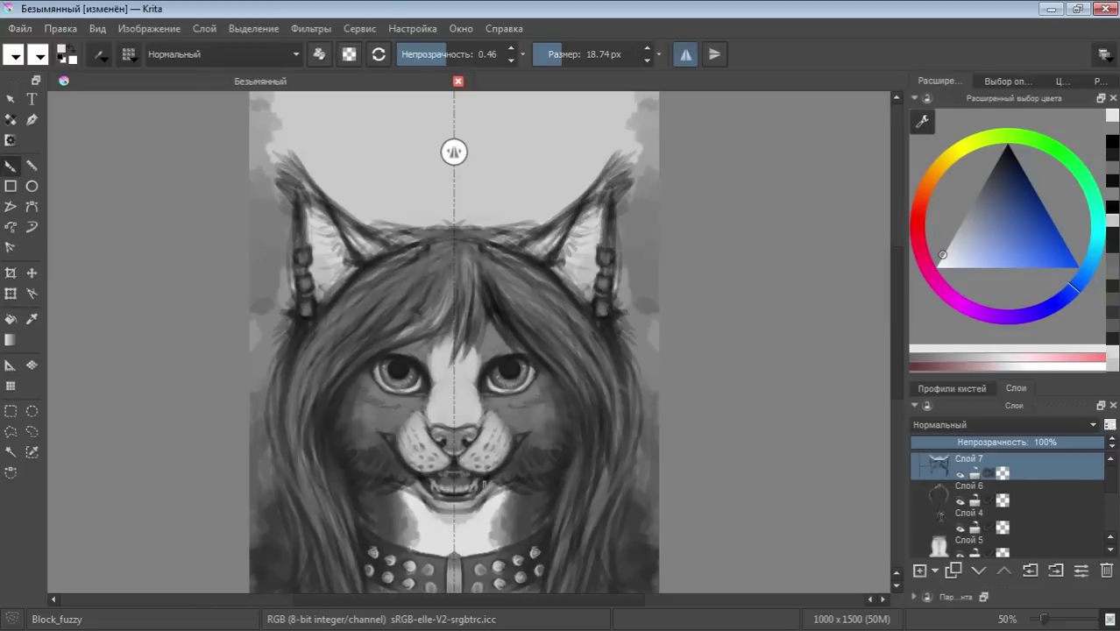
# Try darkening the mouth corners in black at about 75 px, undoing the unwanted strokes
pyautogui.moveTo(993, 205); pyautogui.dragTo(971, 150)
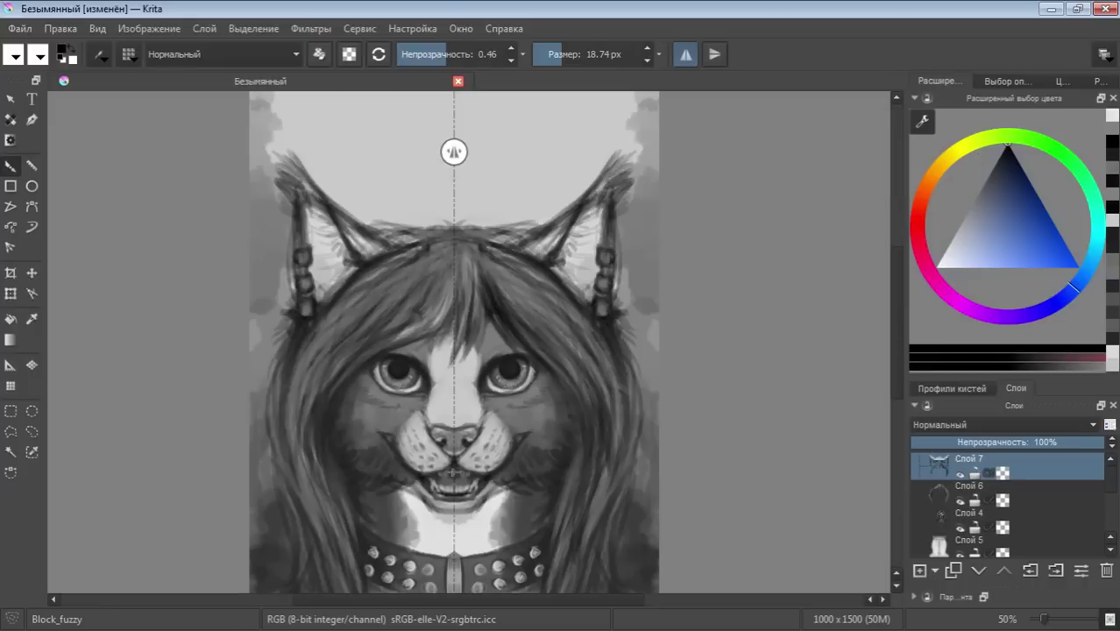
pyautogui.moveTo(443, 450)
pyautogui.mouseDown()
pyautogui.moveTo(447, 465)
pyautogui.moveTo(425, 477)
pyautogui.mouseUp()
pyautogui.moveTo(422, 431); pyautogui.dragTo(419, 477)
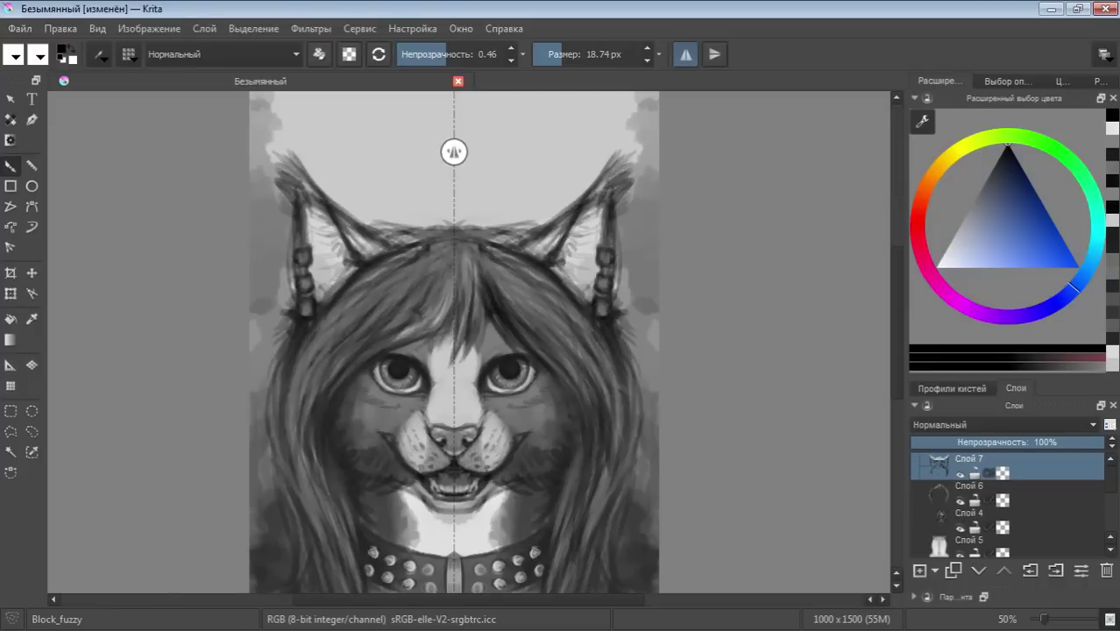
pyautogui.hotkey('ctrl', 'z')
pyautogui.click(577, 54)
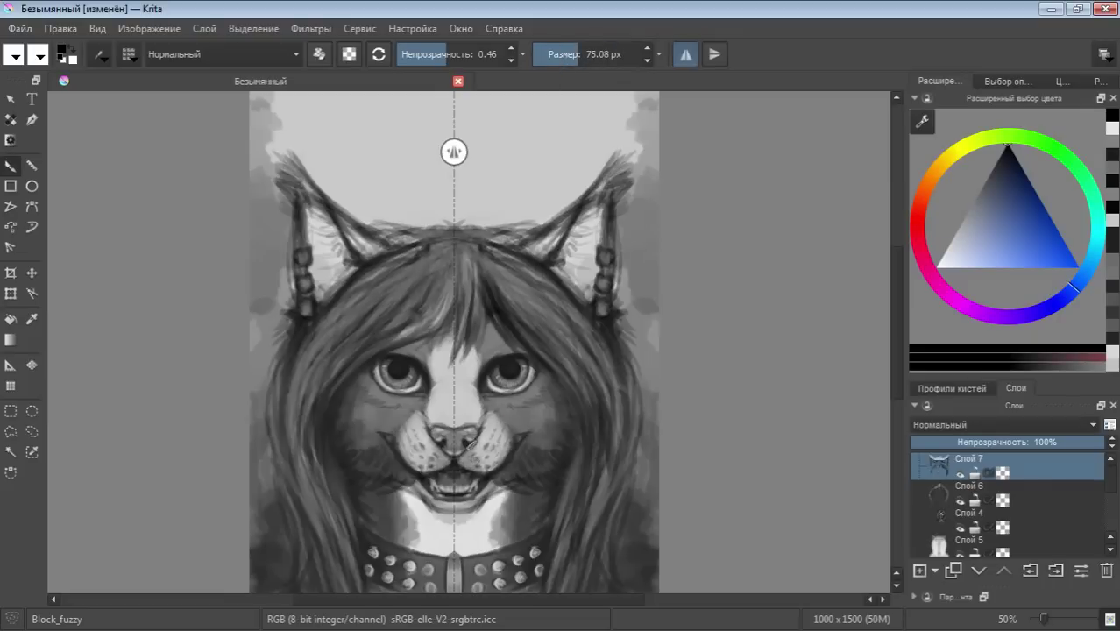
pyautogui.moveTo(471, 442)
pyautogui.mouseDown()
pyautogui.moveTo(480, 460)
pyautogui.moveTo(503, 466)
pyautogui.moveTo(462, 511)
pyautogui.moveTo(474, 478)
pyautogui.moveTo(464, 460)
pyautogui.moveTo(512, 460)
pyautogui.mouseUp()
pyautogui.hotkey('ctrl', 'z')
# At 0.21 opacity, faintly shade the mouth corners, nose area, forehead and chin
pyautogui.click(422, 53)
pyautogui.moveTo(469, 491); pyautogui.dragTo(436, 504)
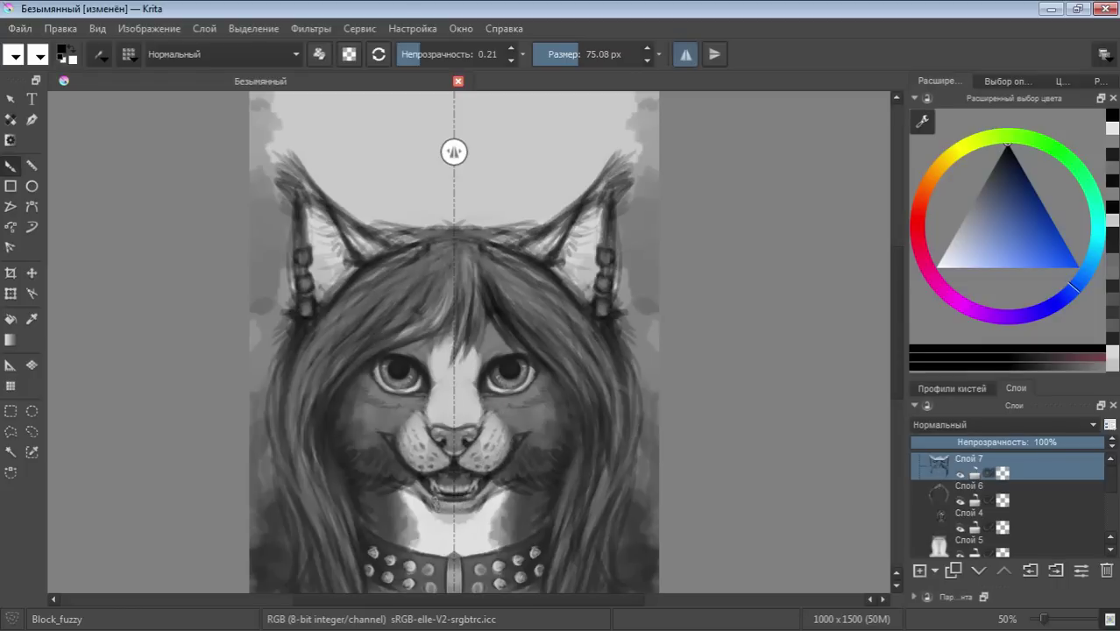
pyautogui.moveTo(490, 473)
pyautogui.mouseDown()
pyautogui.moveTo(473, 451)
pyautogui.moveTo(457, 456)
pyautogui.moveTo(507, 463)
pyautogui.mouseUp()
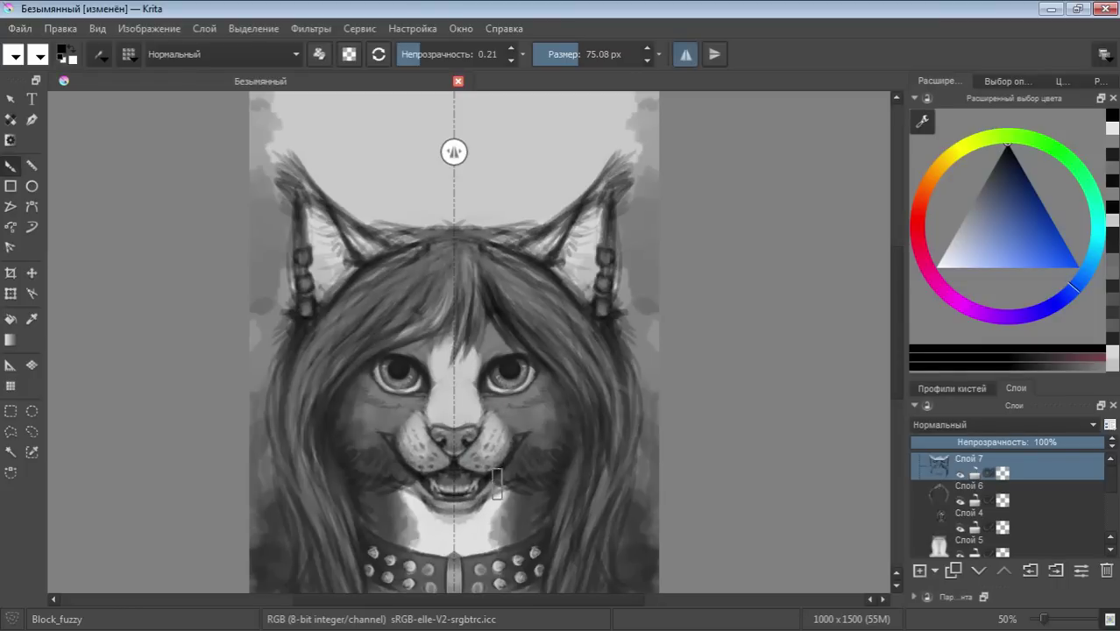
pyautogui.hotkey('ctrl', 'z')
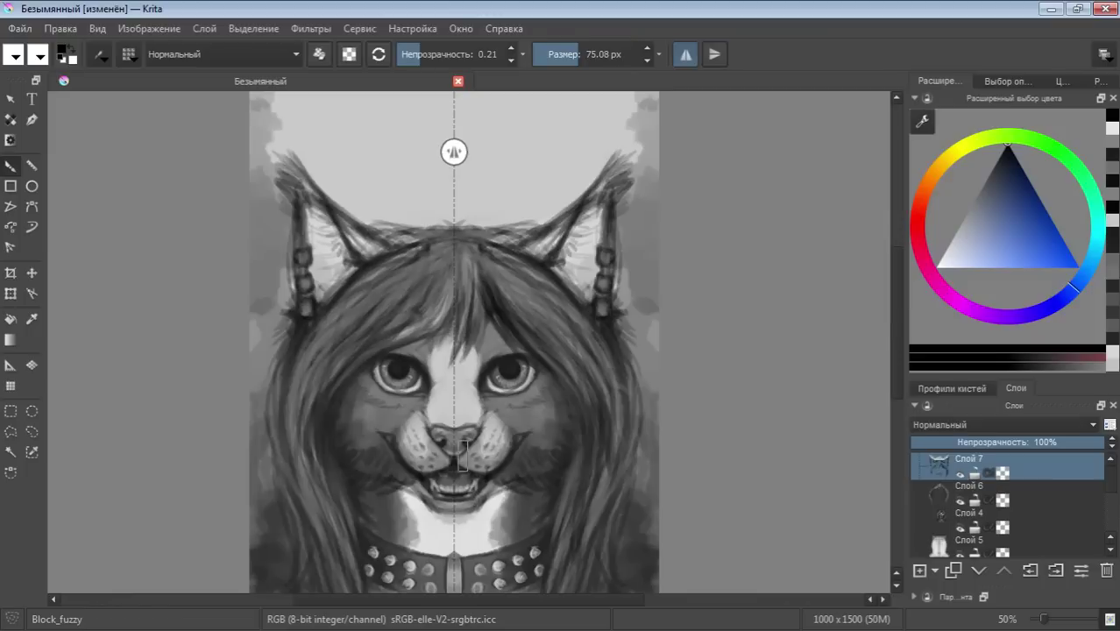
pyautogui.moveTo(462, 454); pyautogui.dragTo(457, 450)
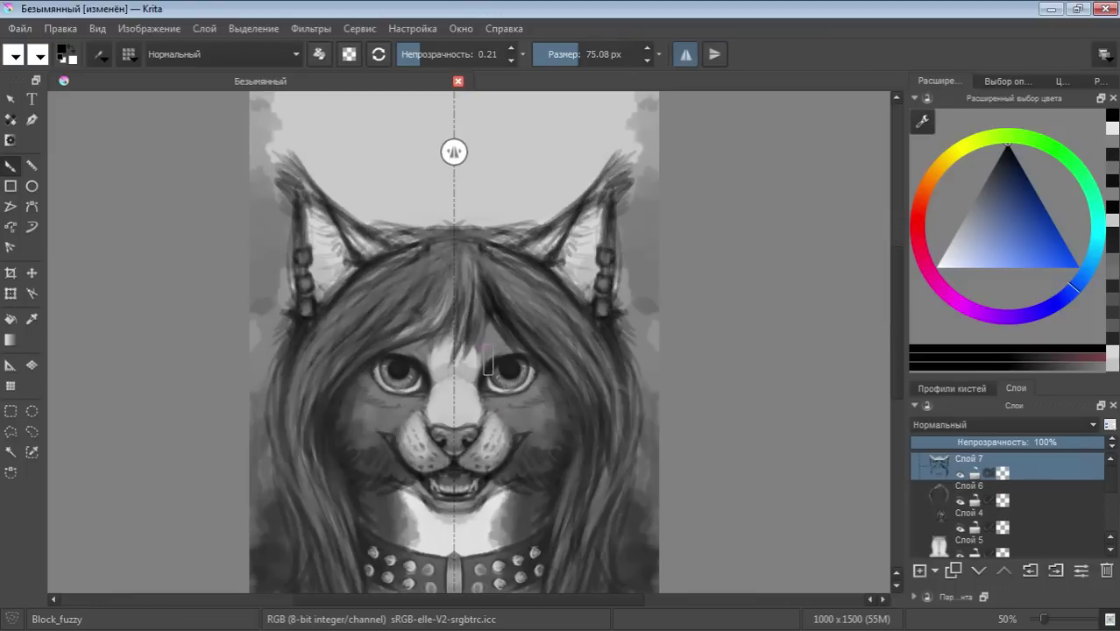
pyautogui.moveTo(488, 360); pyautogui.dragTo(491, 337)
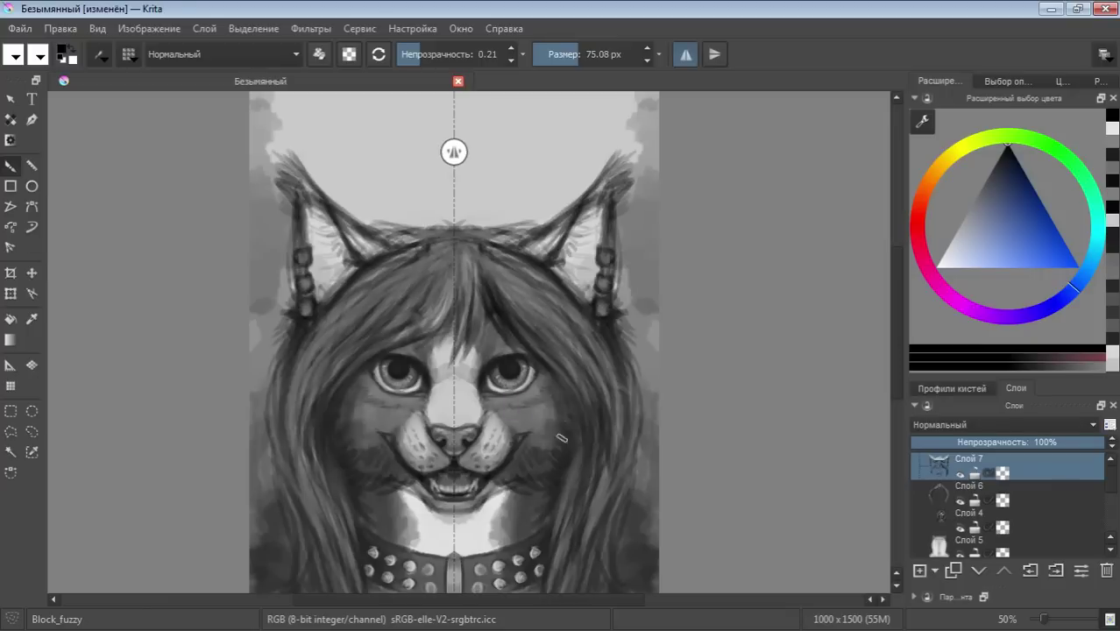
pyautogui.moveTo(504, 482)
pyautogui.mouseDown()
pyautogui.moveTo(464, 521)
pyautogui.moveTo(515, 491)
pyautogui.moveTo(444, 520)
pyautogui.moveTo(512, 501)
pyautogui.moveTo(465, 524)
pyautogui.mouseUp()
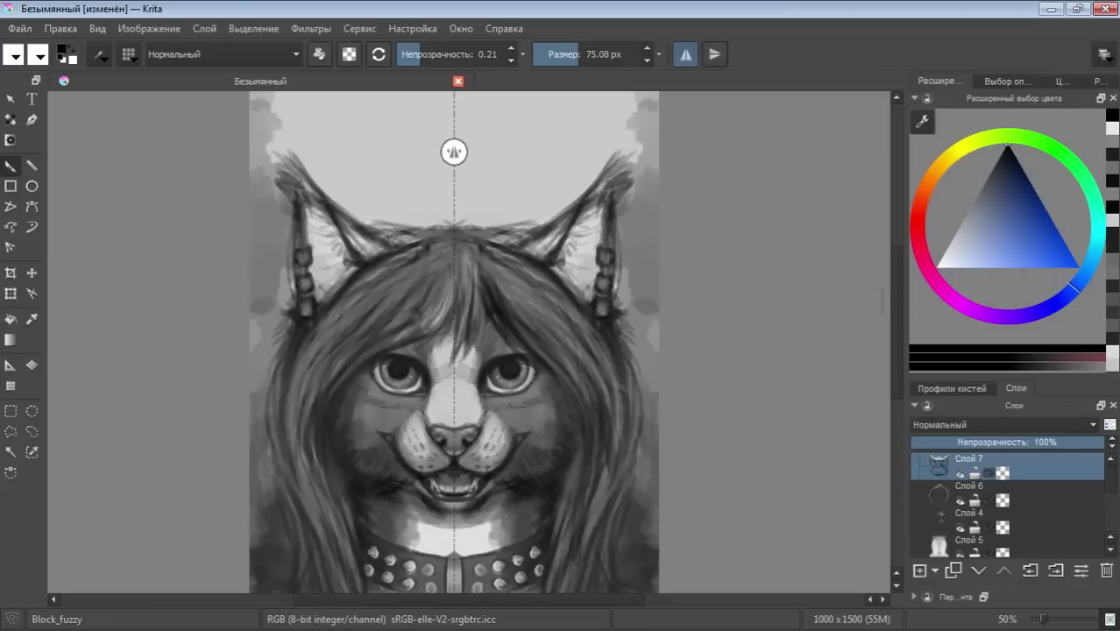
# Add faint shading under the collar and light grey shading on the pendant
pyautogui.scroll(-3, 883, 302)
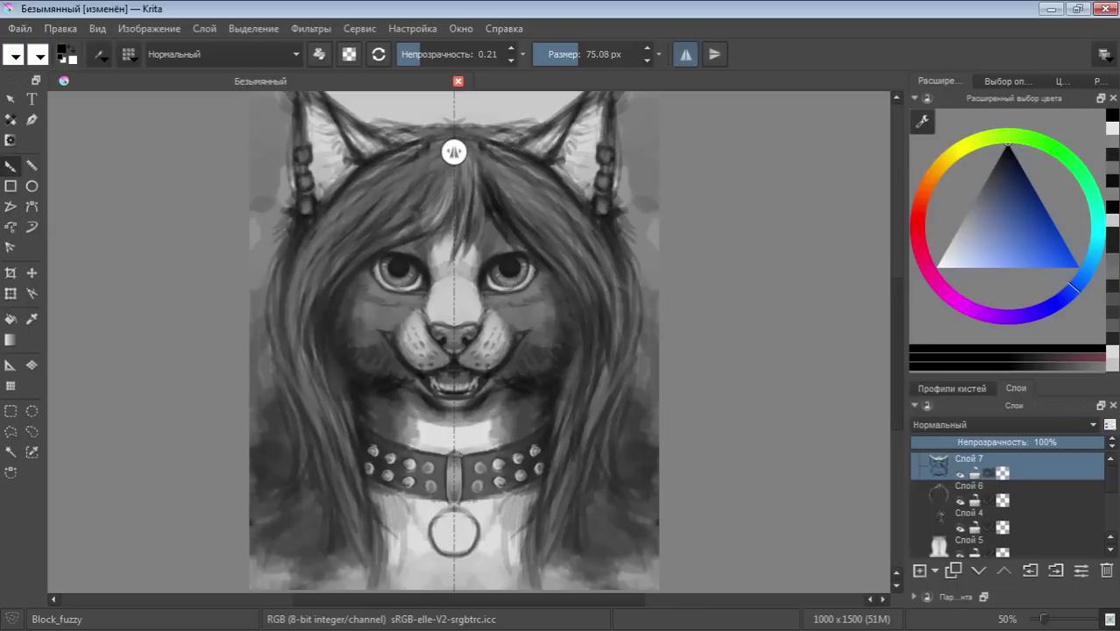
pyautogui.moveTo(477, 511)
pyautogui.mouseDown()
pyautogui.moveTo(529, 487)
pyautogui.moveTo(471, 535)
pyautogui.moveTo(451, 530)
pyautogui.moveTo(455, 543)
pyautogui.mouseUp()
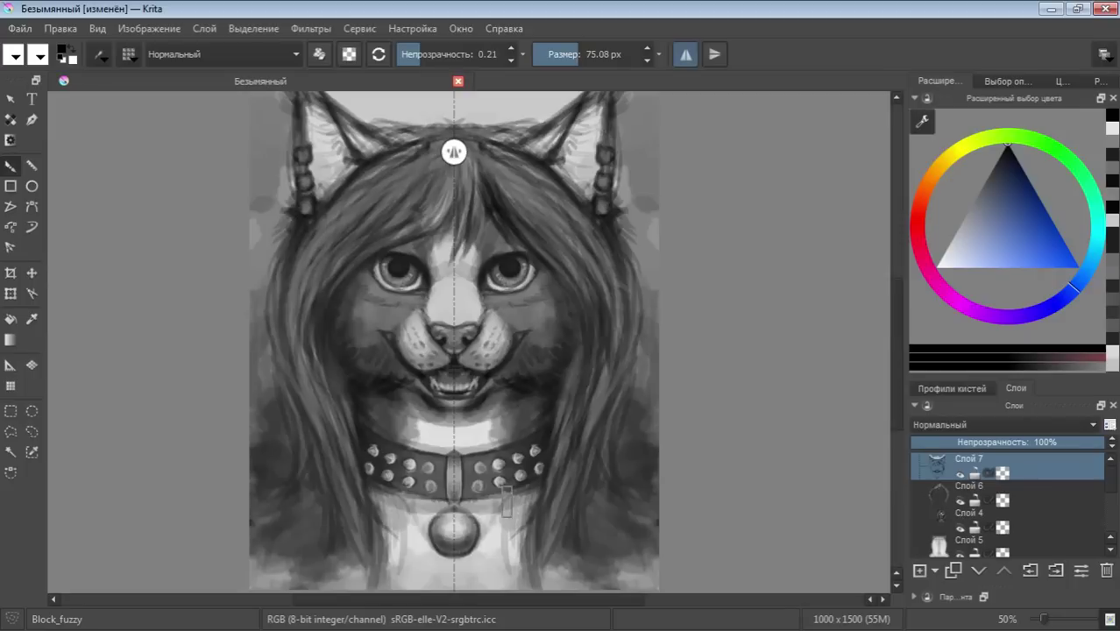
pyautogui.click(959, 224)
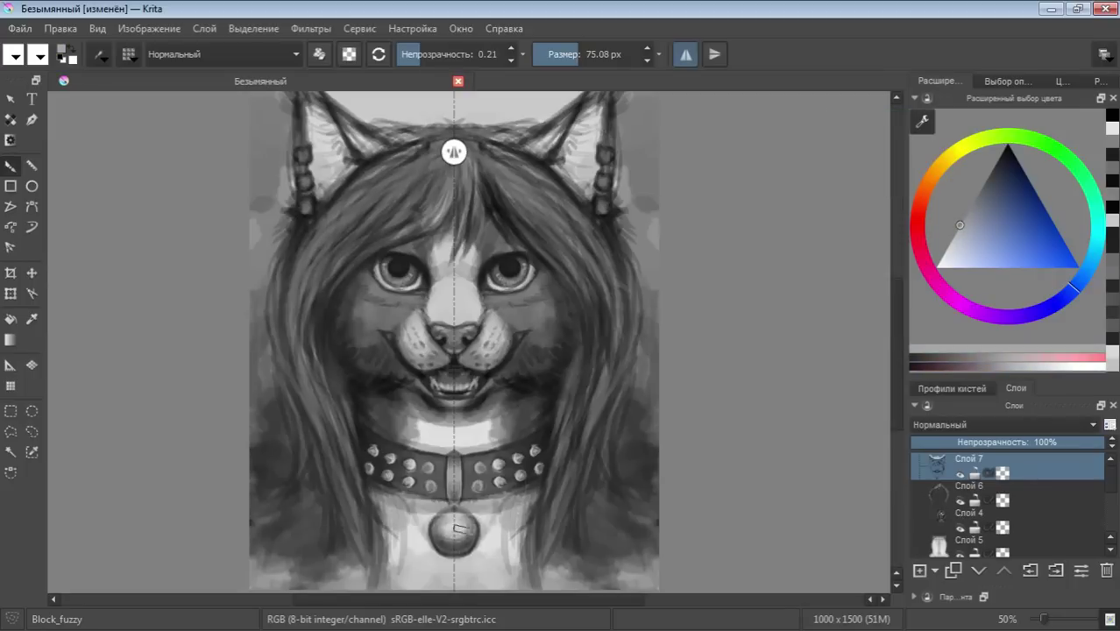
pyautogui.moveTo(456, 530); pyautogui.dragTo(443, 533)
pyautogui.click(957, 255)
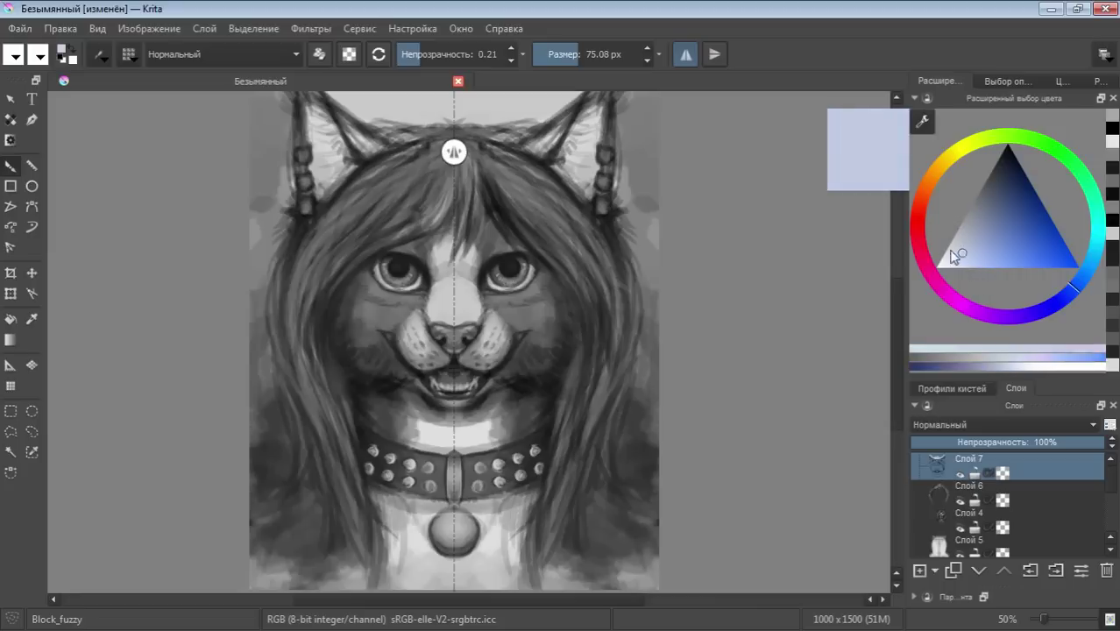
pyautogui.moveTo(957, 254); pyautogui.dragTo(940, 257)
pyautogui.moveTo(456, 533); pyautogui.dragTo(456, 520)
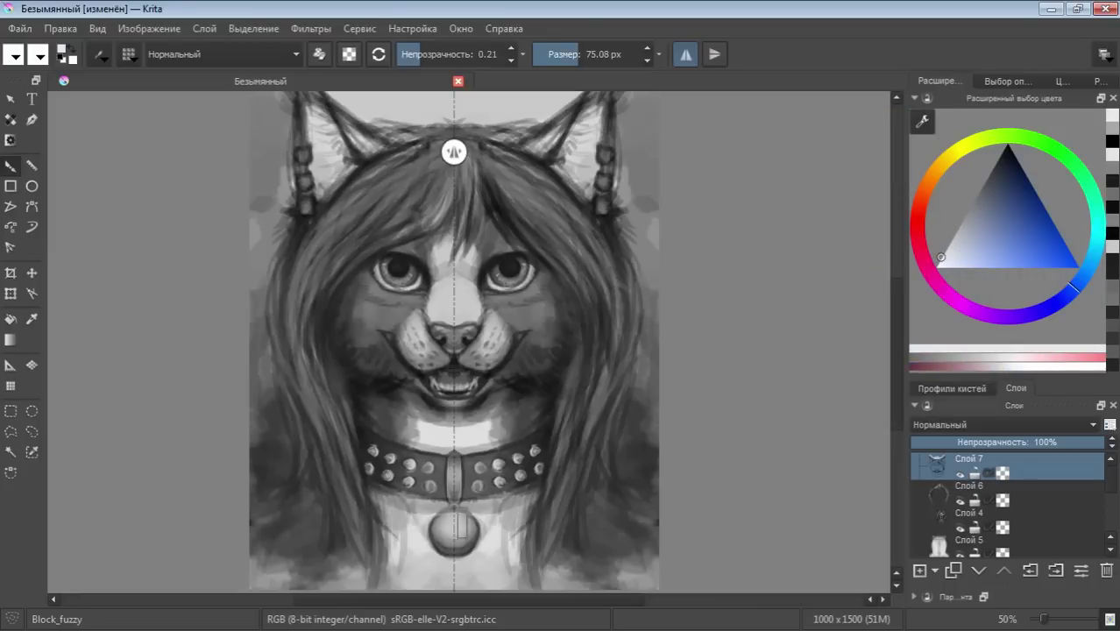
# With a 32.86 px brush, shade the pendant in mid grey, then dab lighter and paler greys
pyautogui.moveTo(992, 195); pyautogui.dragTo(1003, 149)
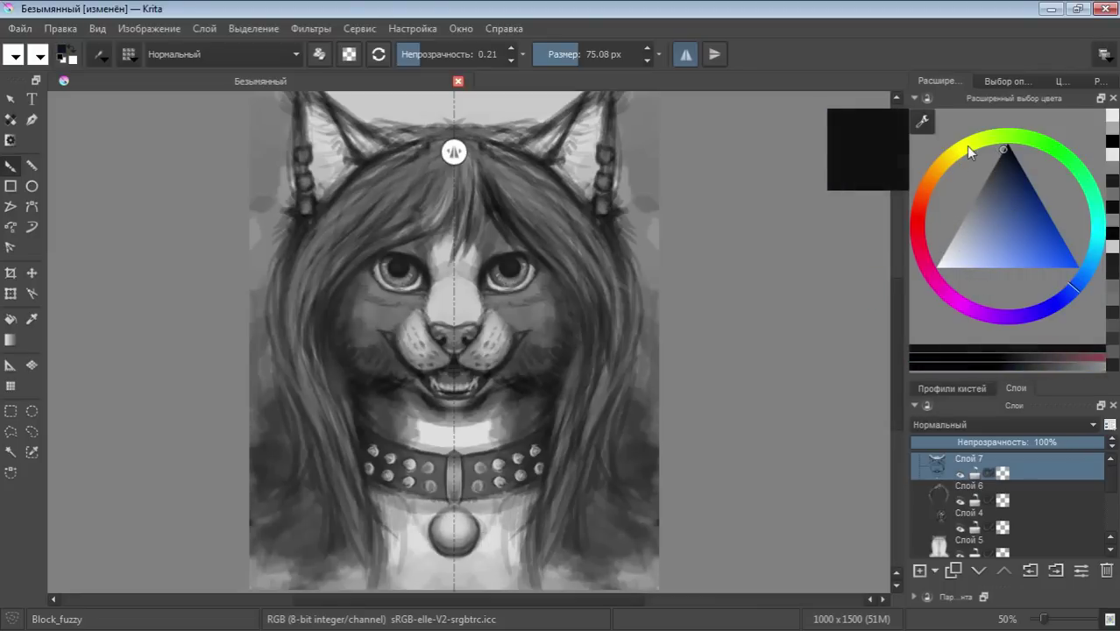
pyautogui.click(582, 54)
pyautogui.moveTo(460, 531); pyautogui.dragTo(451, 536)
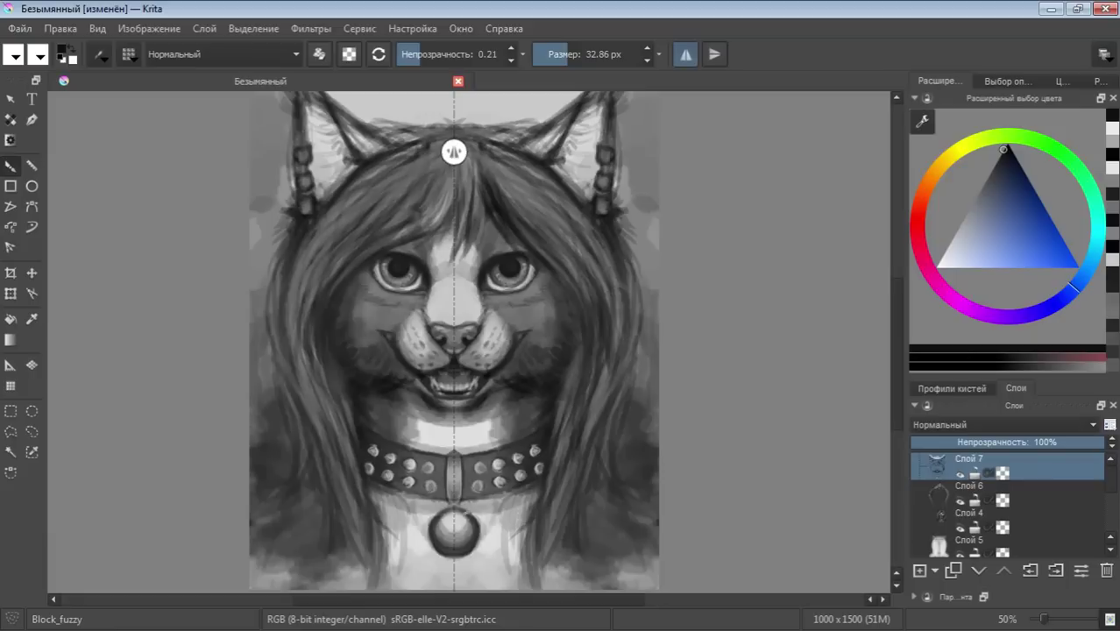
pyautogui.click(963, 216)
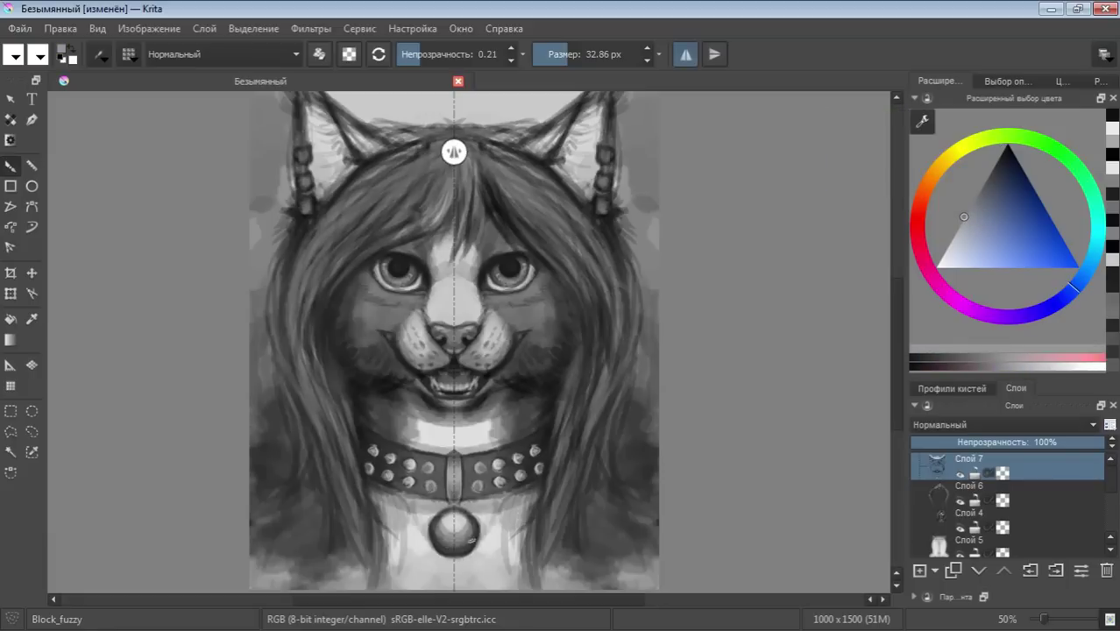
pyautogui.click(471, 521)
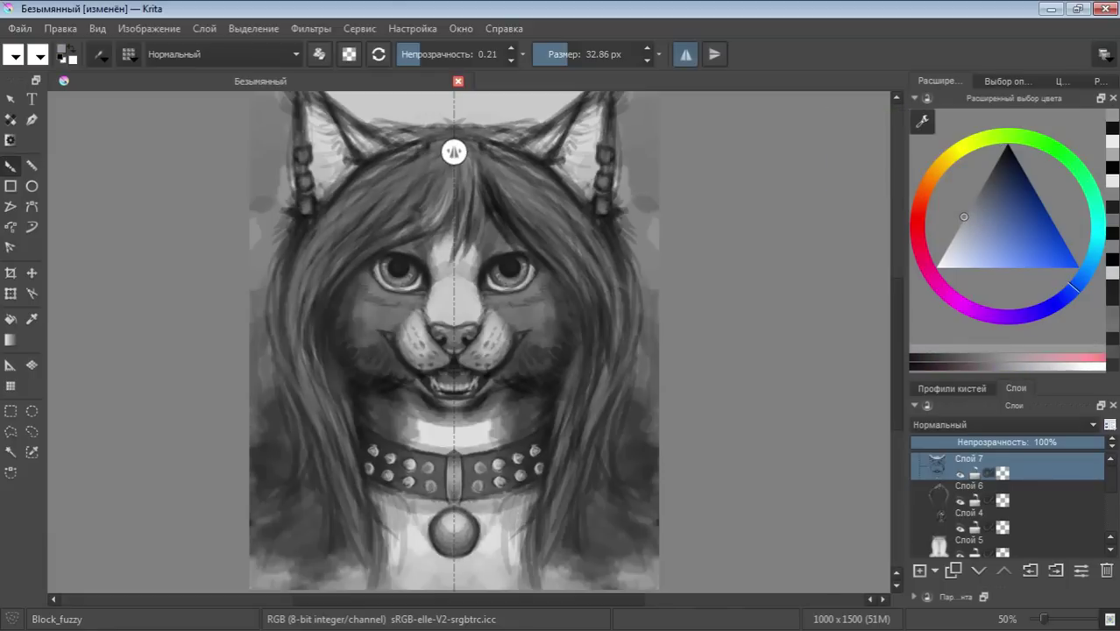
pyautogui.click(951, 240)
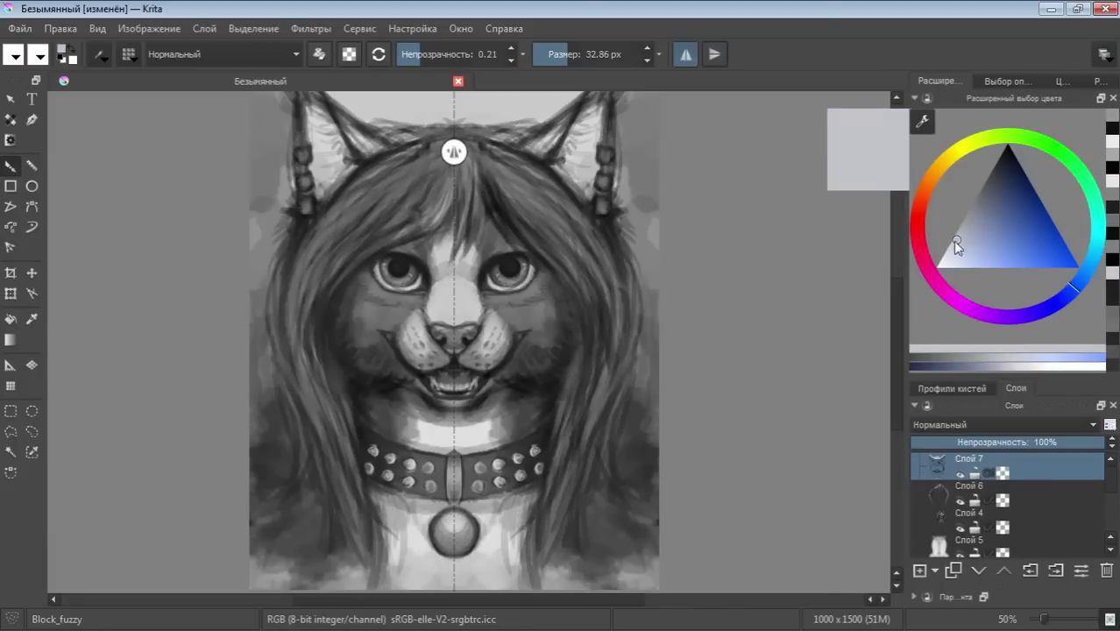
pyautogui.click(457, 524)
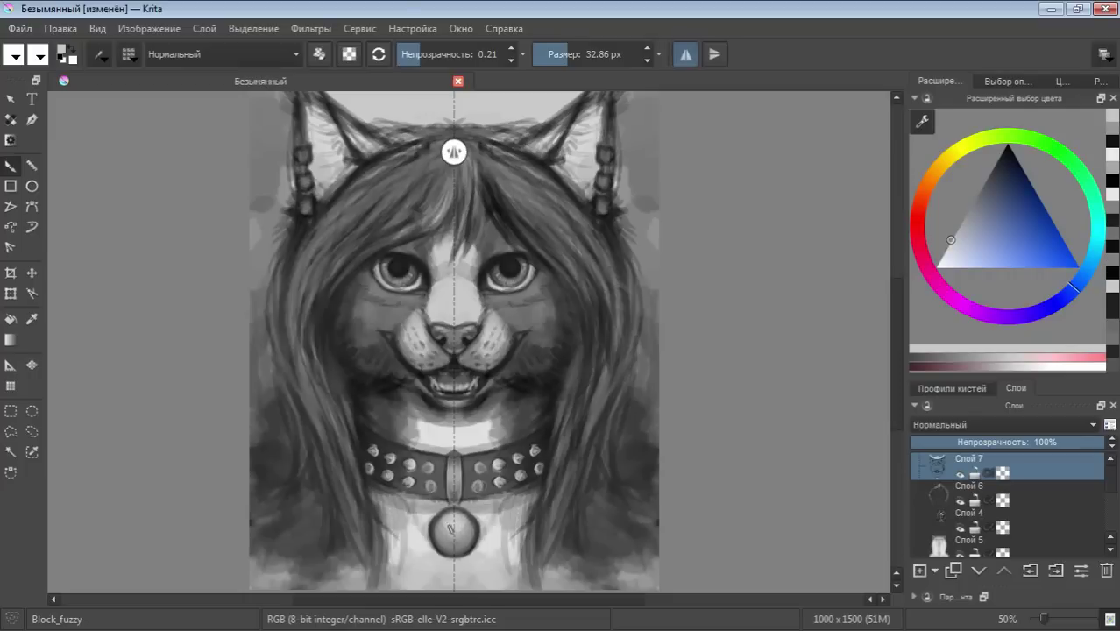
# Paint bright pendant highlights, then darken its lower edge near-black with a 75.08 px brush
pyautogui.moveTo(471, 544)
pyautogui.mouseDown()
pyautogui.moveTo(470, 516)
pyautogui.moveTo(473, 526)
pyautogui.mouseUp()
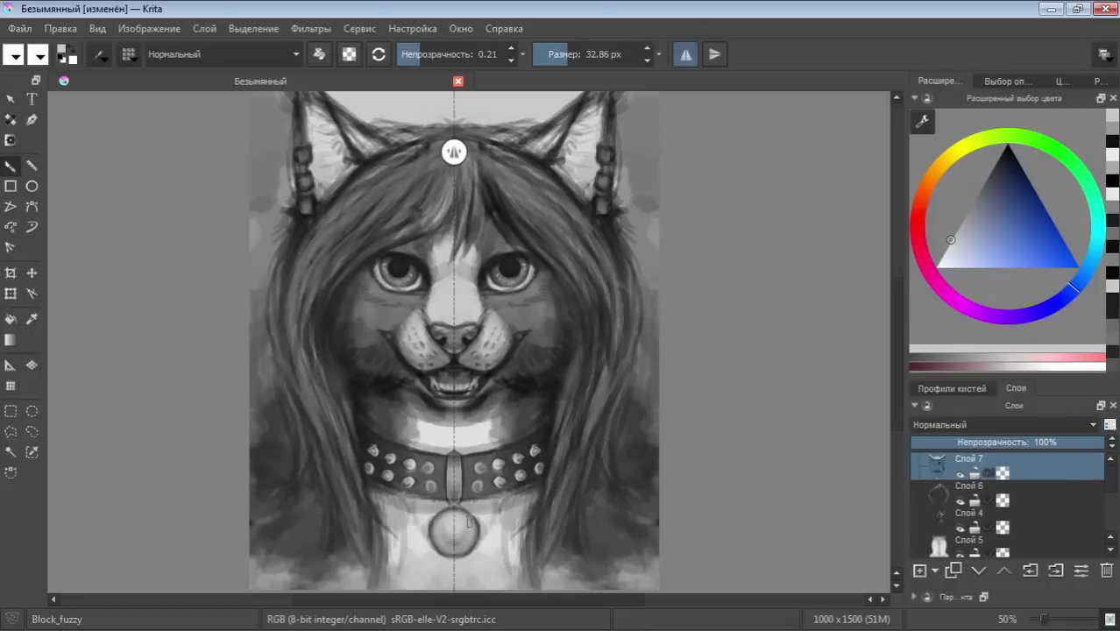
pyautogui.click(978, 190)
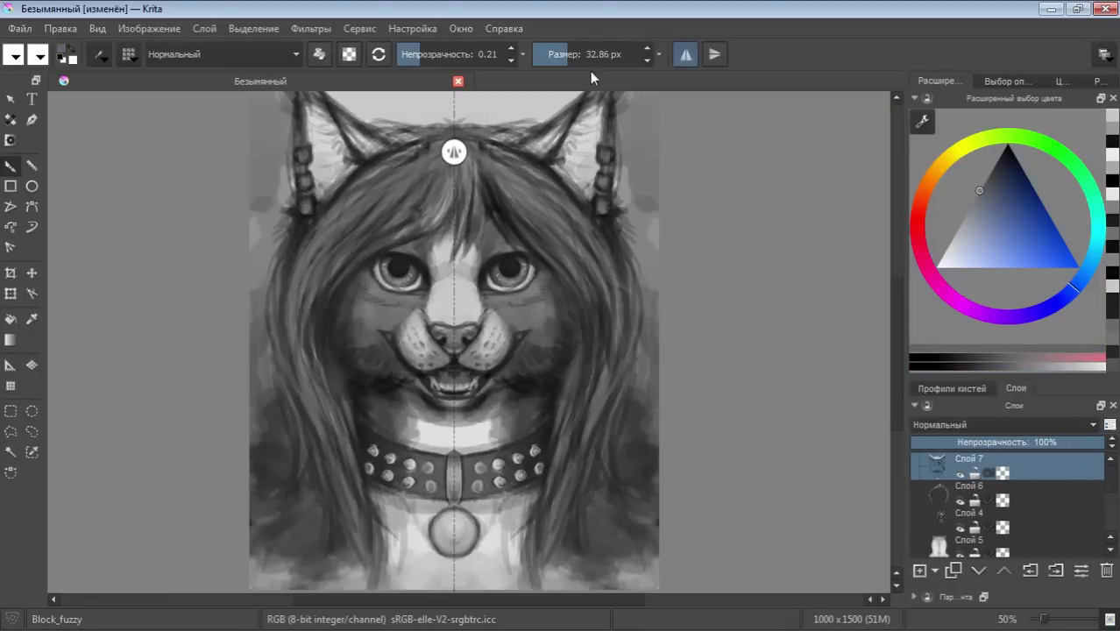
pyautogui.moveTo(449, 444)
pyautogui.mouseDown()
pyautogui.moveTo(447, 539)
pyautogui.moveTo(469, 545)
pyautogui.mouseUp()
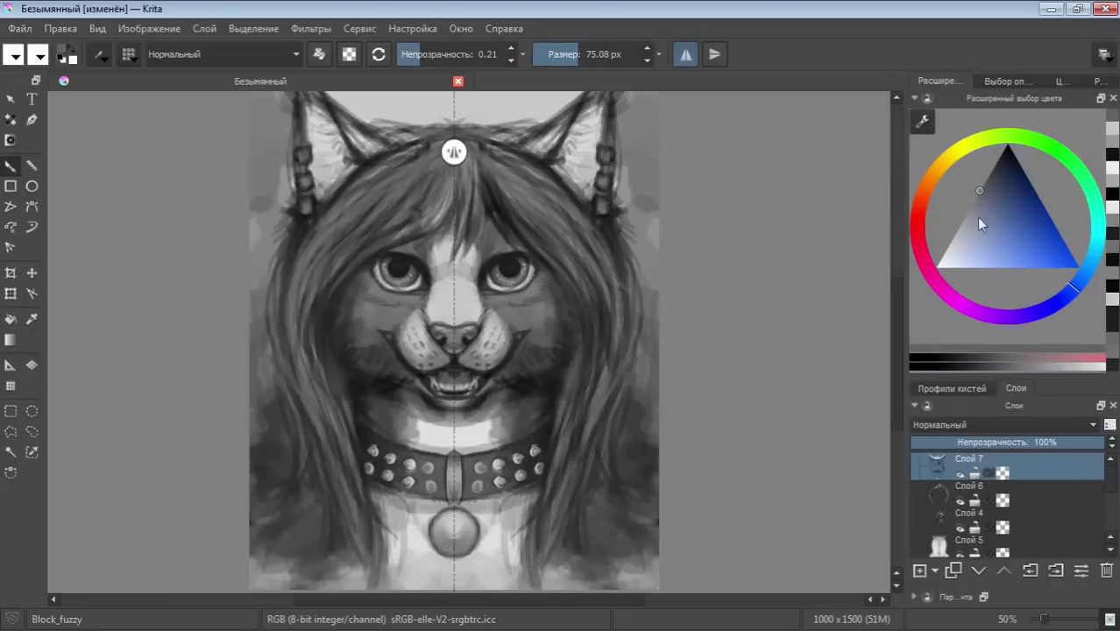
pyautogui.click(996, 161)
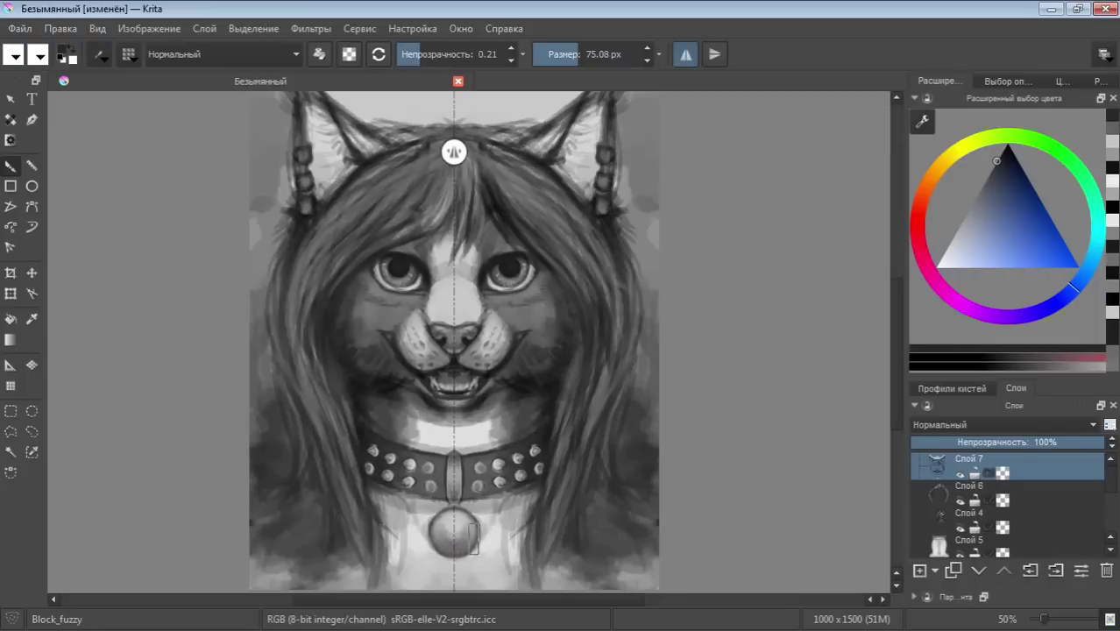
pyautogui.moveTo(436, 515); pyautogui.dragTo(478, 533)
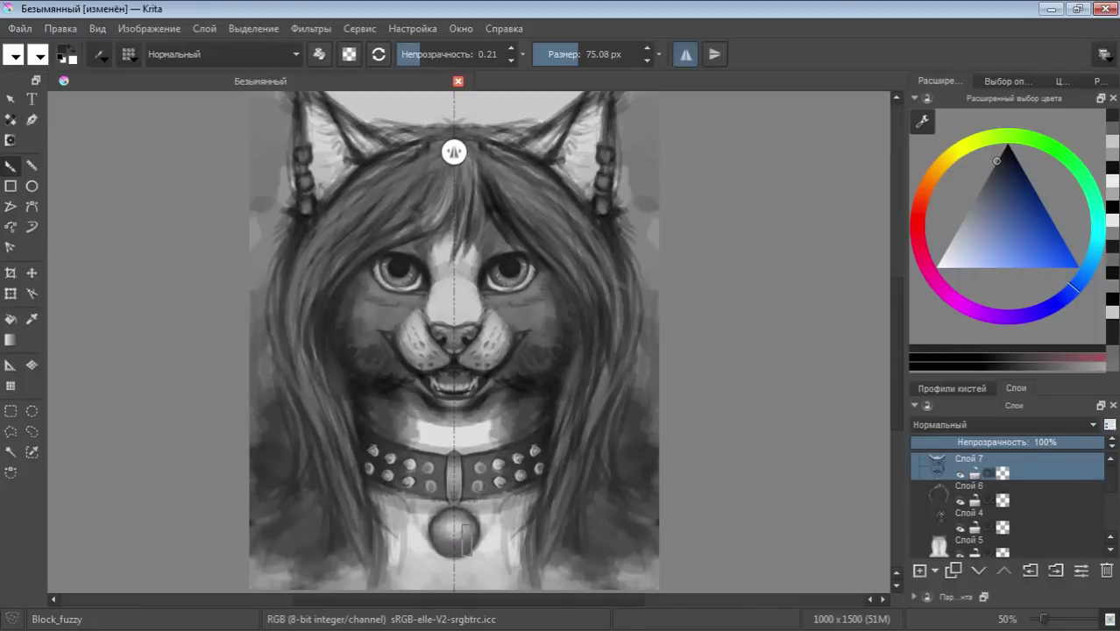
# Paint soft white highlights on the pendant at 0.10 opacity
pyautogui.moveTo(949, 239); pyautogui.dragTo(921, 278)
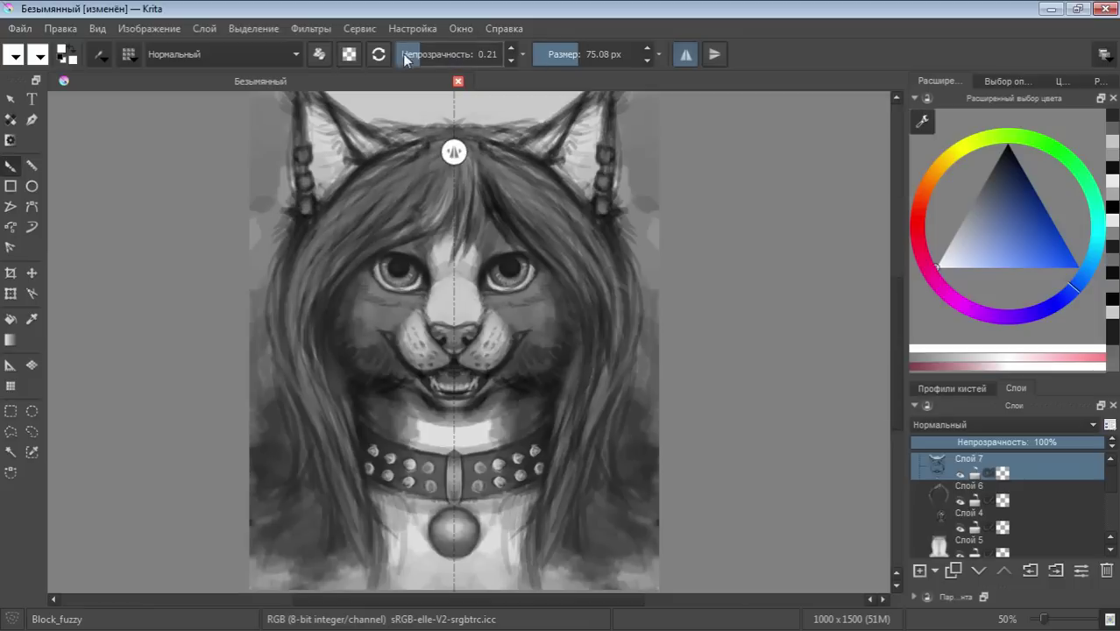
pyautogui.moveTo(425, 53); pyautogui.dragTo(410, 53)
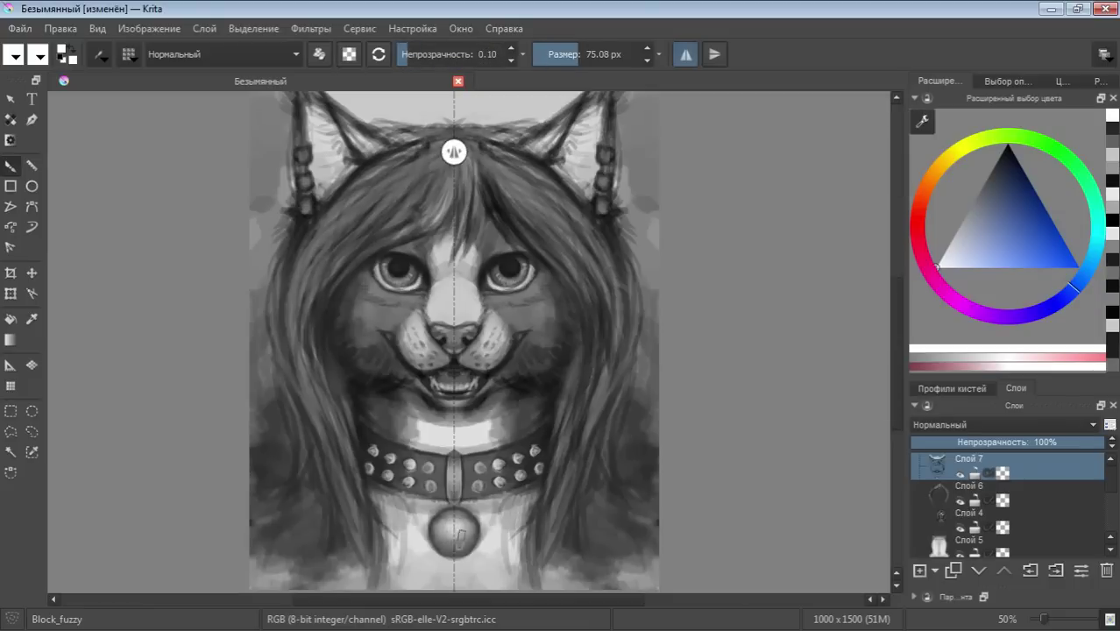
pyautogui.moveTo(454, 524); pyautogui.dragTo(453, 529)
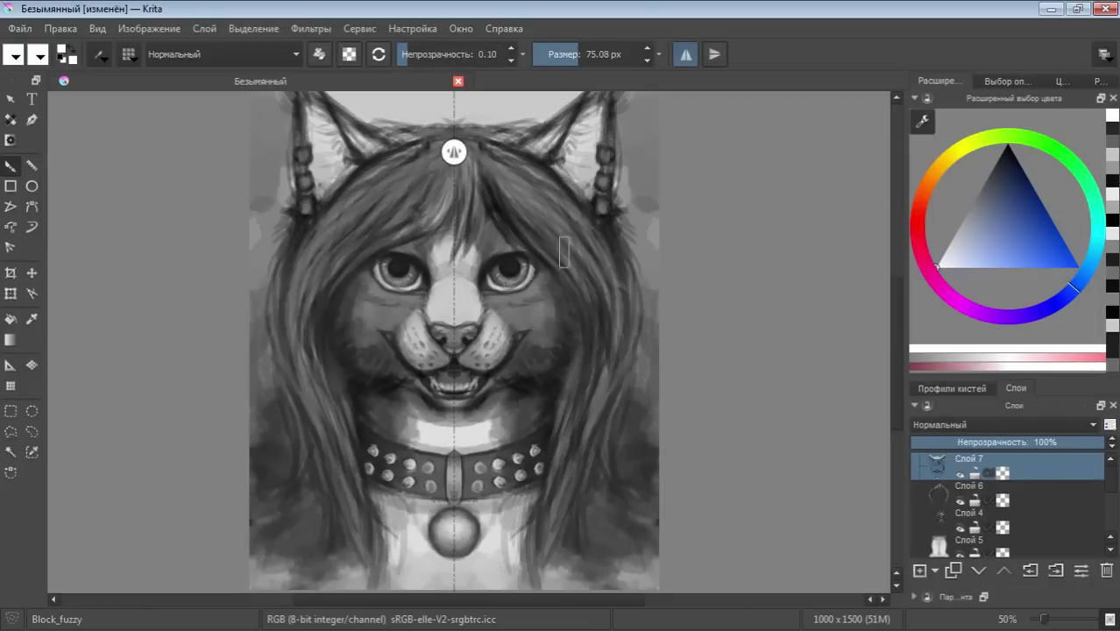
# Set the brush to 22.24 px, save the painting, and dab black near the nose
pyautogui.click(561, 54)
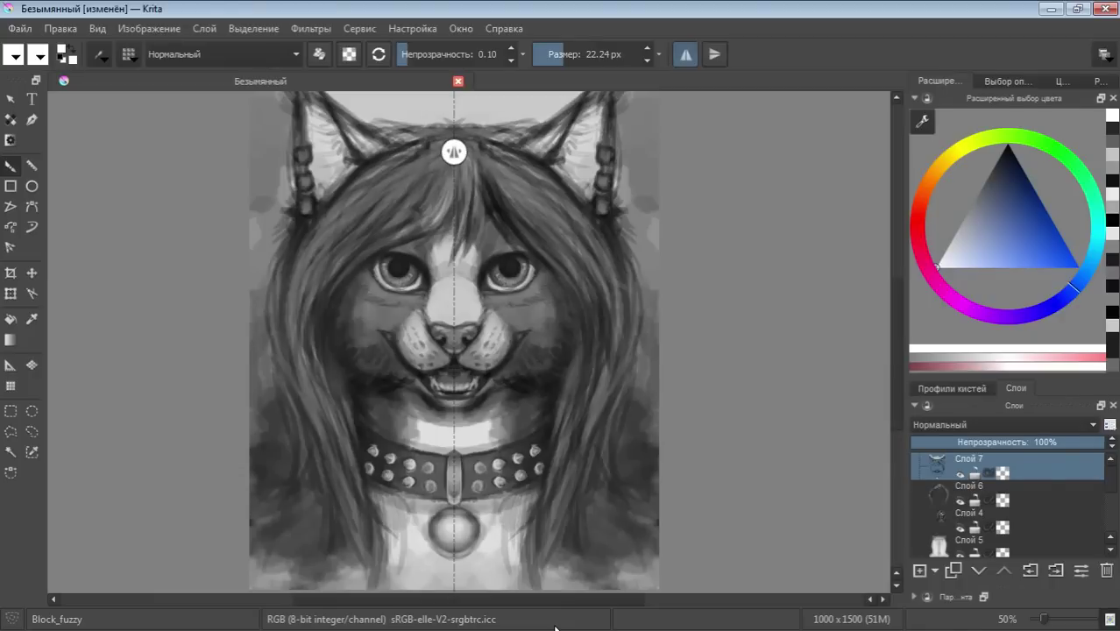
pyautogui.hotkey('ctrl', 's')
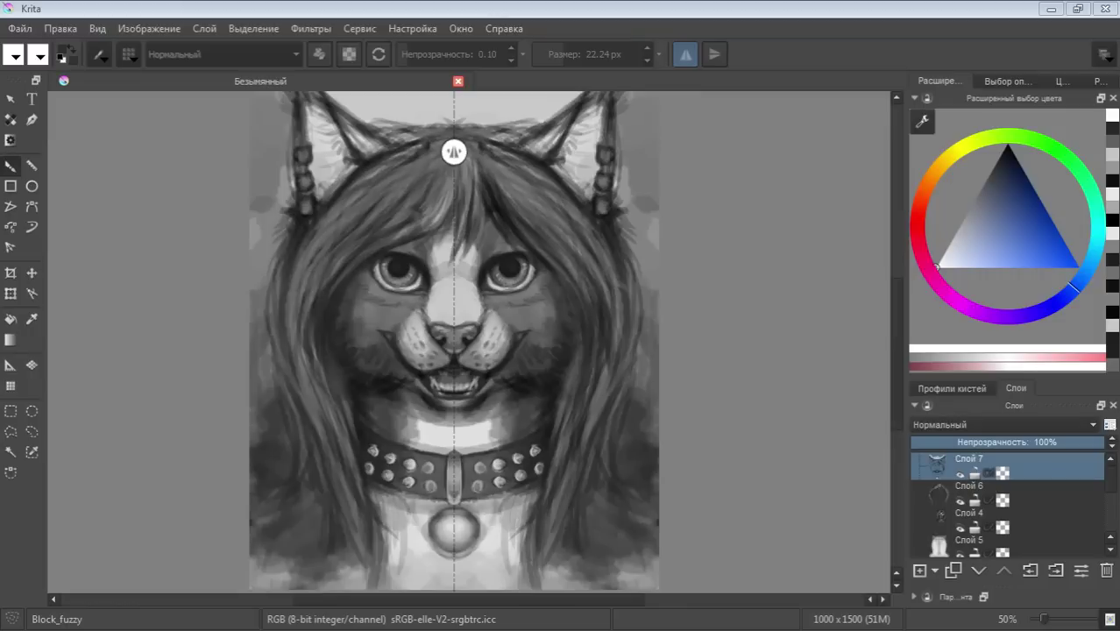
pyautogui.click(958, 253)
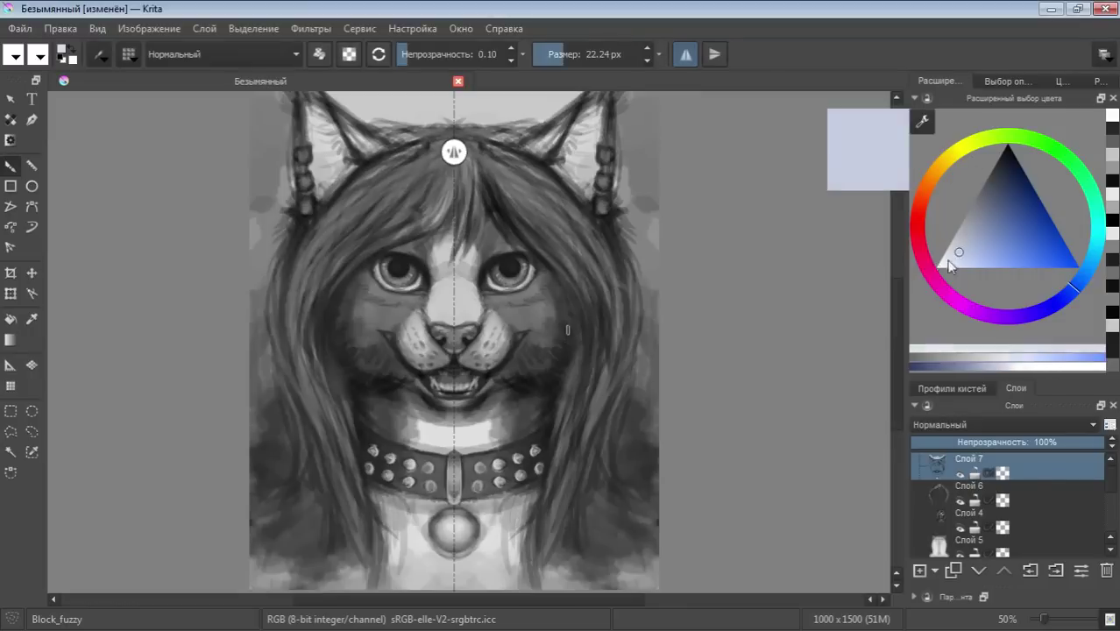
pyautogui.moveTo(950, 265); pyautogui.dragTo(907, 270)
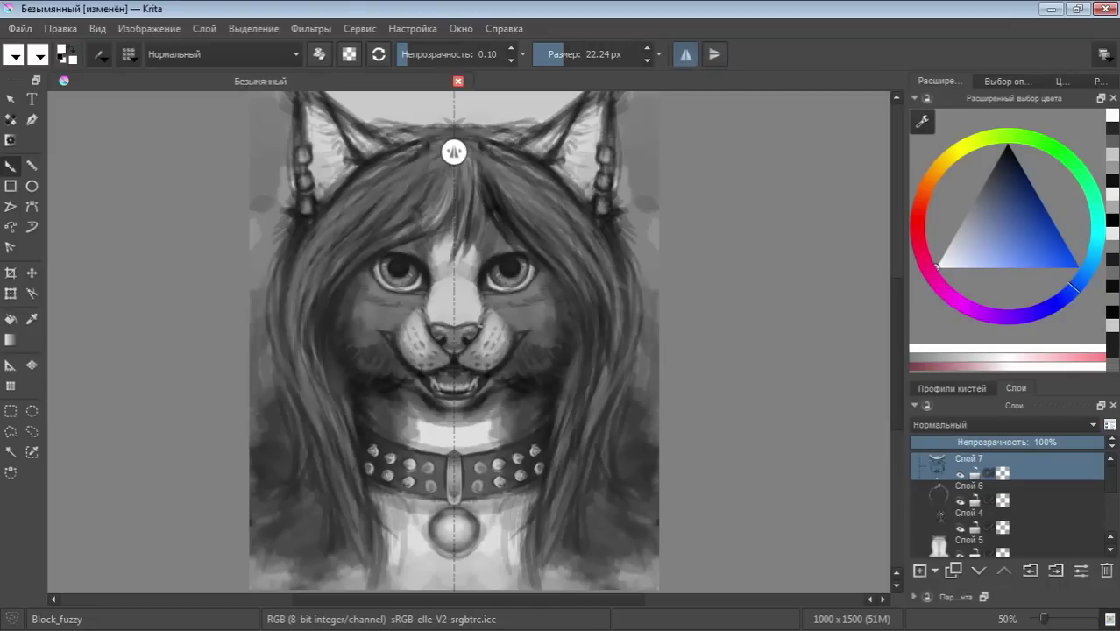
pyautogui.moveTo(992, 162); pyautogui.dragTo(1006, 145)
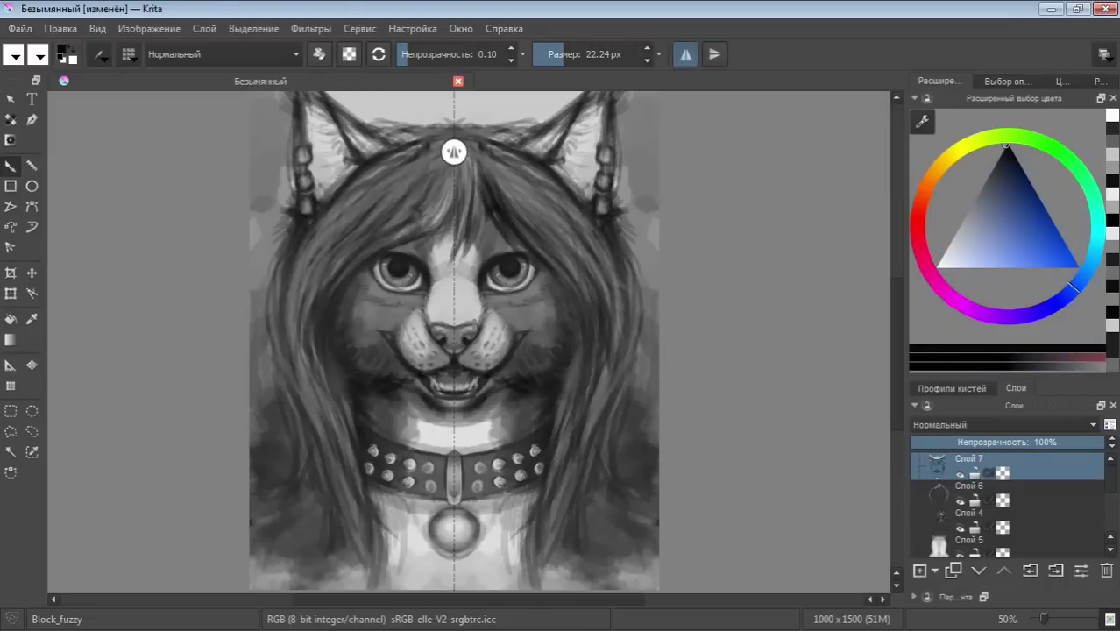
pyautogui.click(472, 324)
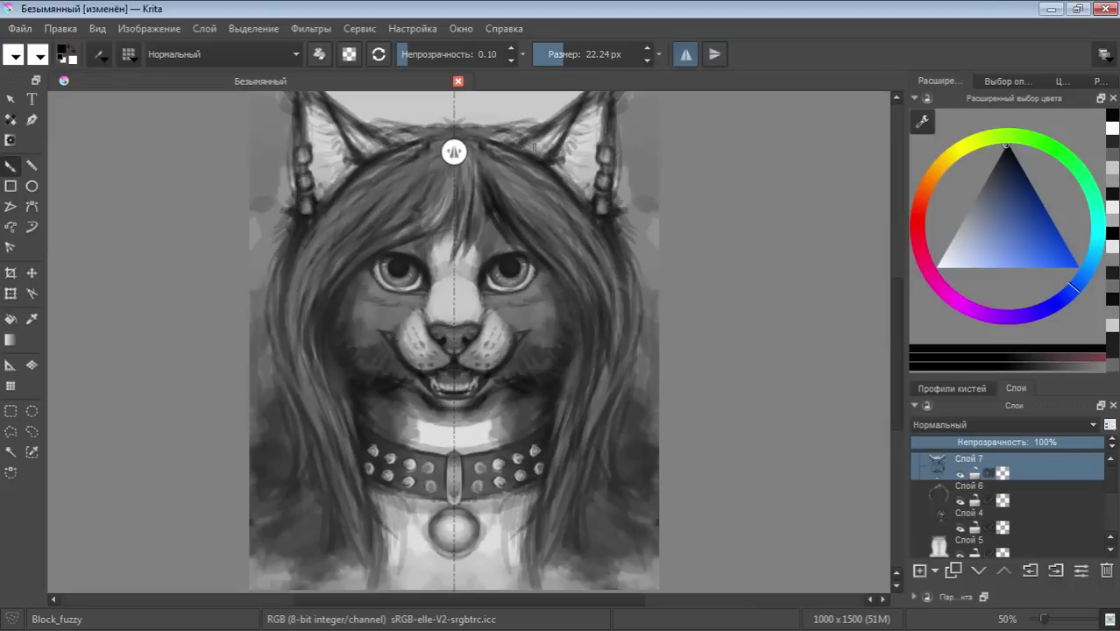
# Paint small dark strokes beside the muzzle at 11.62 px and 0.24 opacity, undoing a stray cheek dab
pyautogui.click(569, 53)
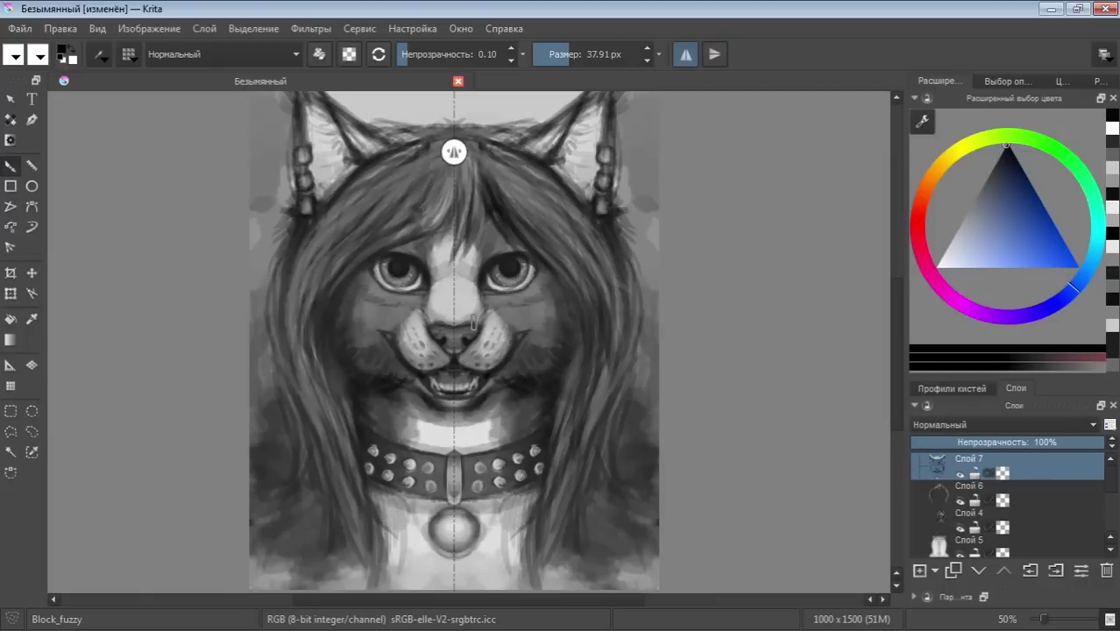
pyautogui.click(516, 360)
pyautogui.hotkey('ctrl', 'z')
pyautogui.keyDown('ctrl'); pyautogui.click(461, 317); pyautogui.keyUp('ctrl')
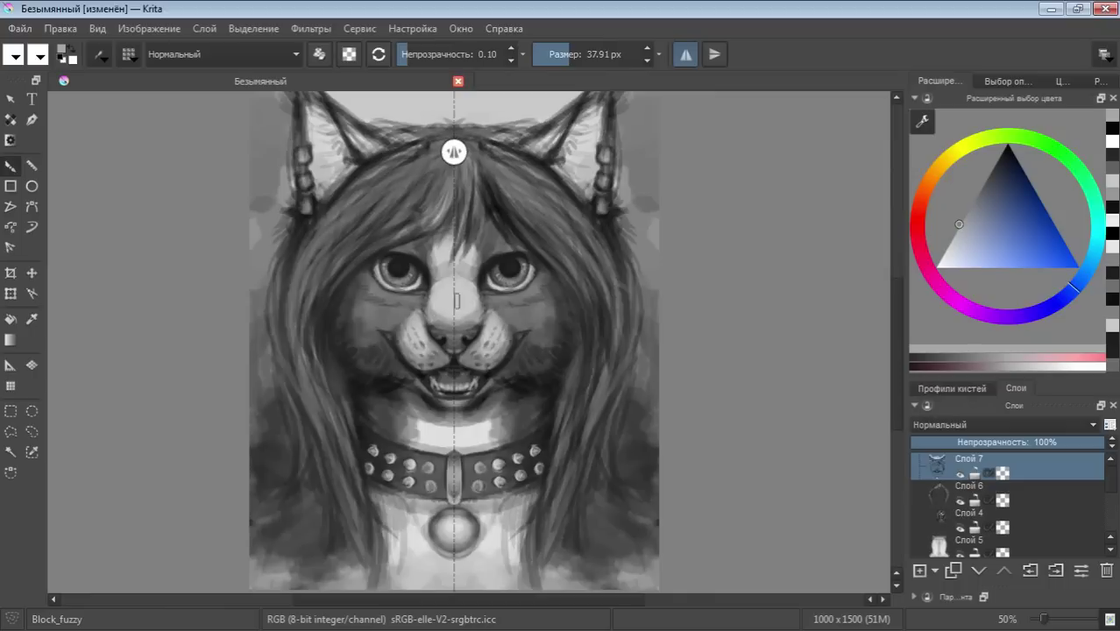
pyautogui.keyDown('ctrl'); pyautogui.click(526, 289); pyautogui.keyUp('ctrl')
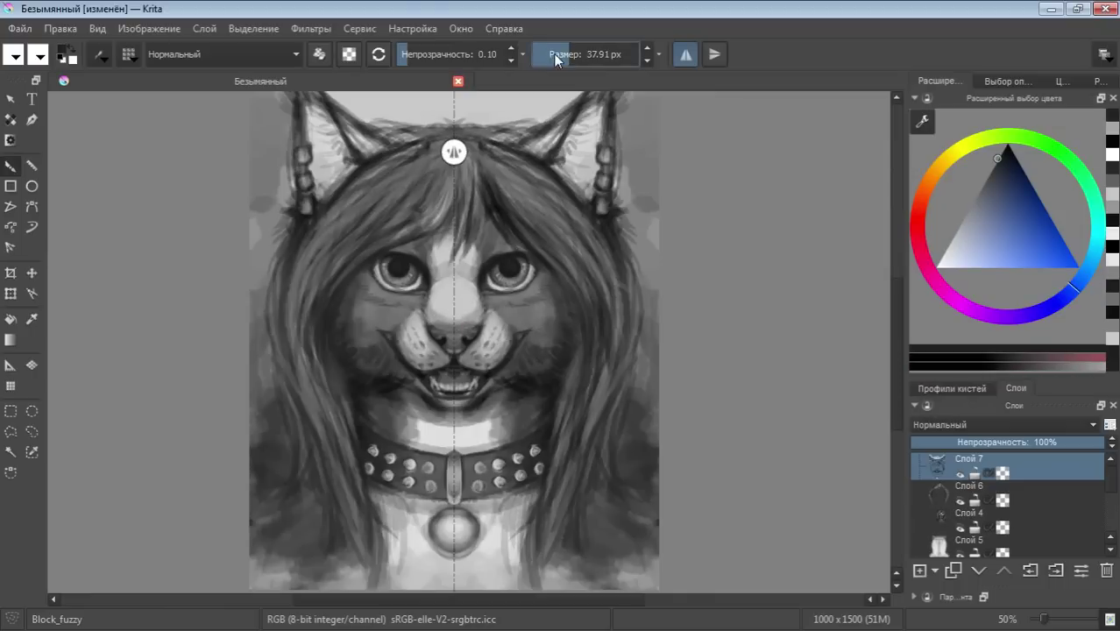
pyautogui.moveTo(578, 55); pyautogui.dragTo(557, 54)
pyautogui.moveTo(415, 58); pyautogui.dragTo(432, 55)
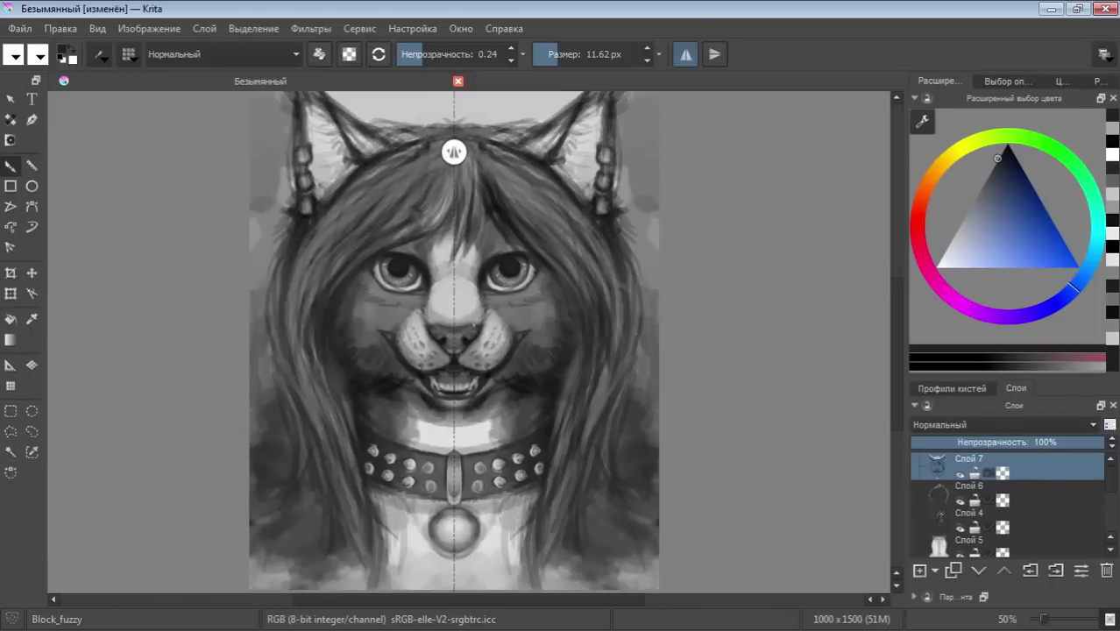
pyautogui.moveTo(997, 157); pyautogui.dragTo(982, 143)
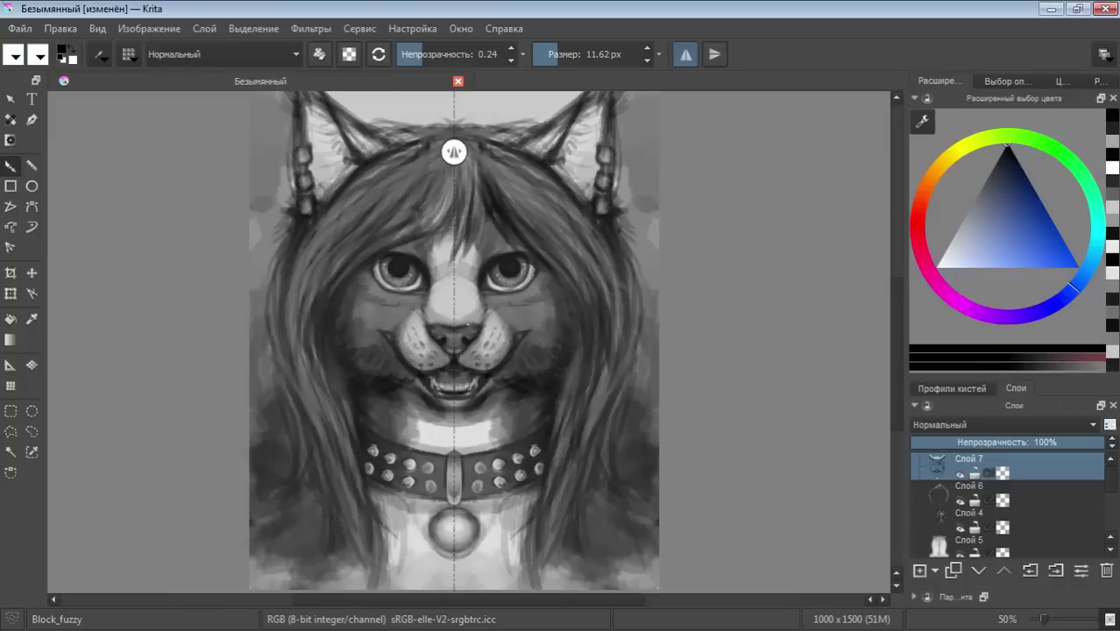
pyautogui.moveTo(476, 329); pyautogui.dragTo(485, 318)
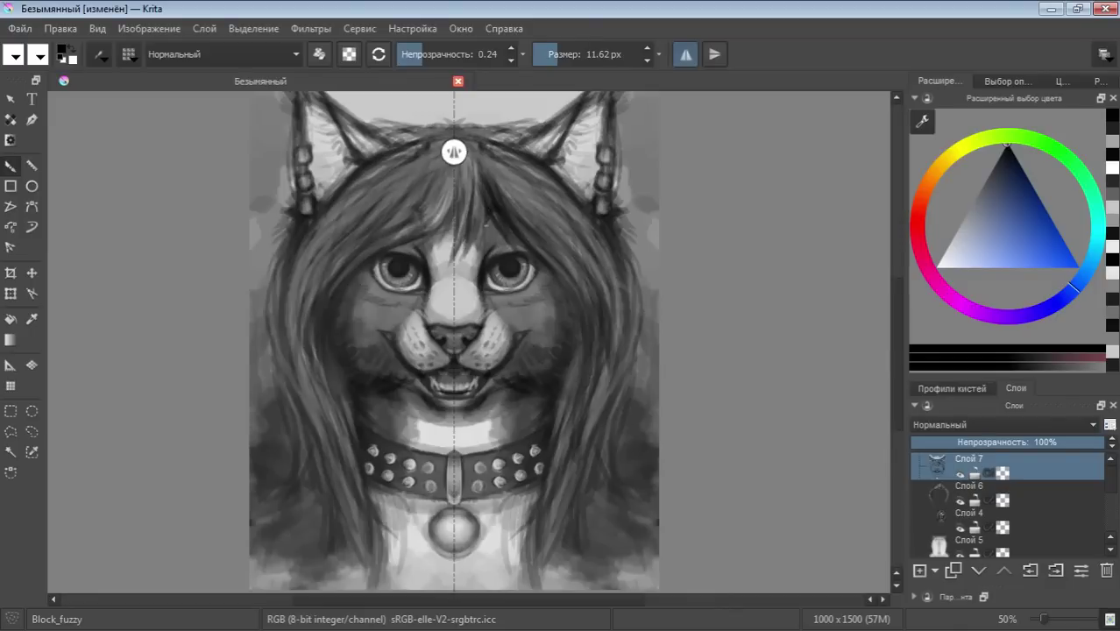
# Brighten the teeth with a mirrored mid-grey stroke at about 0.46 opacity, then pick black at about 10 px
pyautogui.click(583, 58)
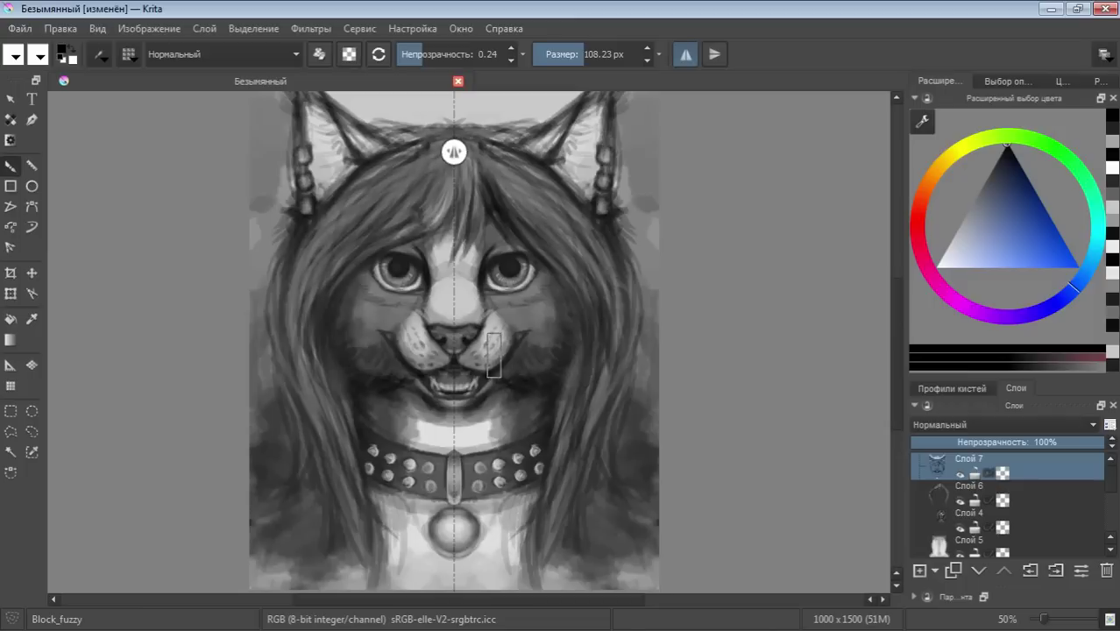
pyautogui.keyDown('ctrl'); pyautogui.click(460, 394); pyautogui.keyUp('ctrl')
pyautogui.moveTo(603, 95); pyautogui.dragTo(539, 107)
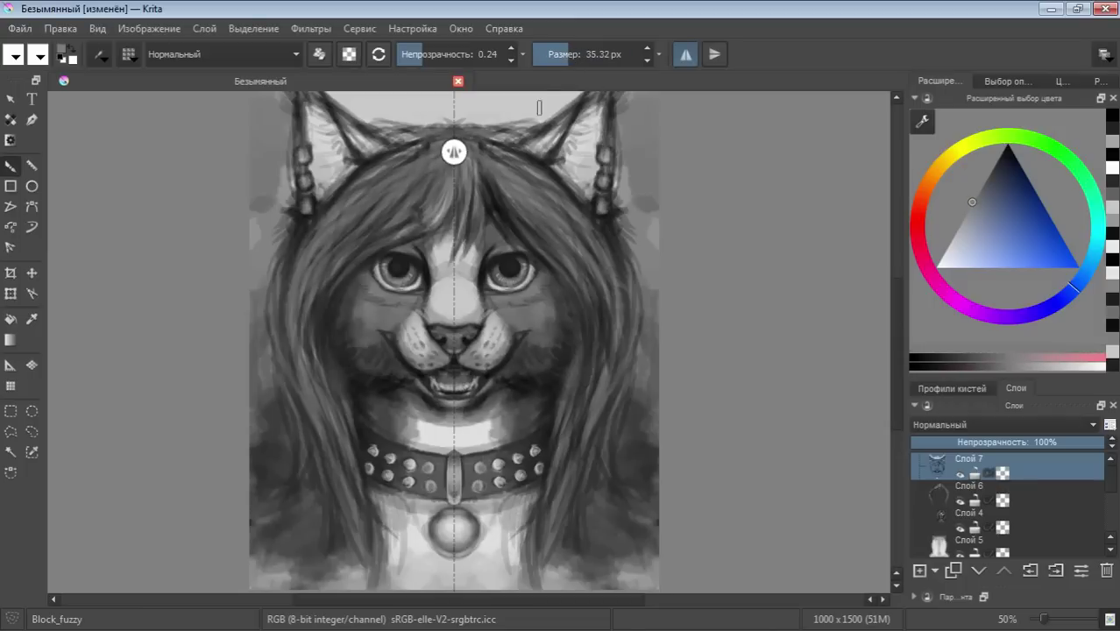
pyautogui.click(452, 54)
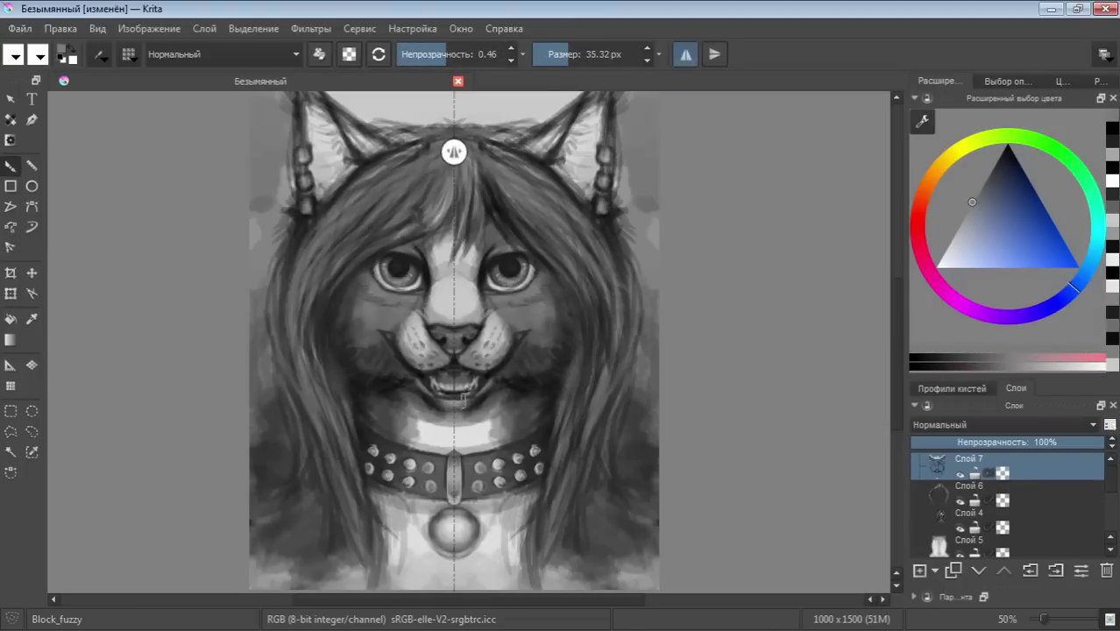
pyautogui.moveTo(462, 399); pyautogui.dragTo(443, 404)
pyautogui.click(1005, 147)
pyautogui.click(557, 54)
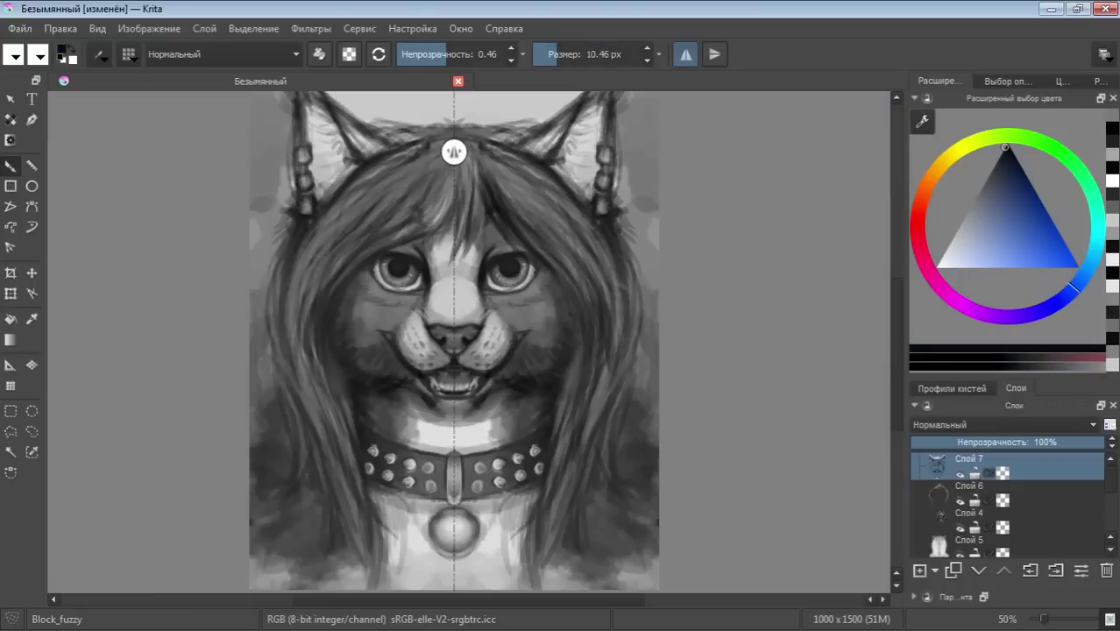
# Paint dark shading just below the mouth and undo the pale grey mouth-corner marks
pyautogui.scroll(-3, 891, 369)
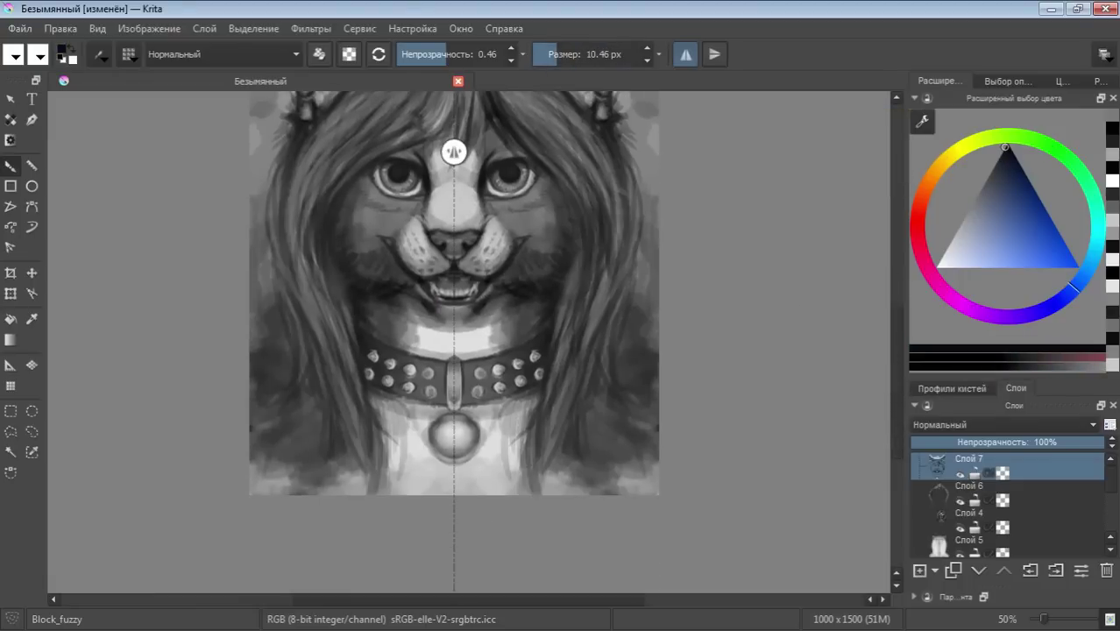
pyautogui.scroll(3, 891, 417)
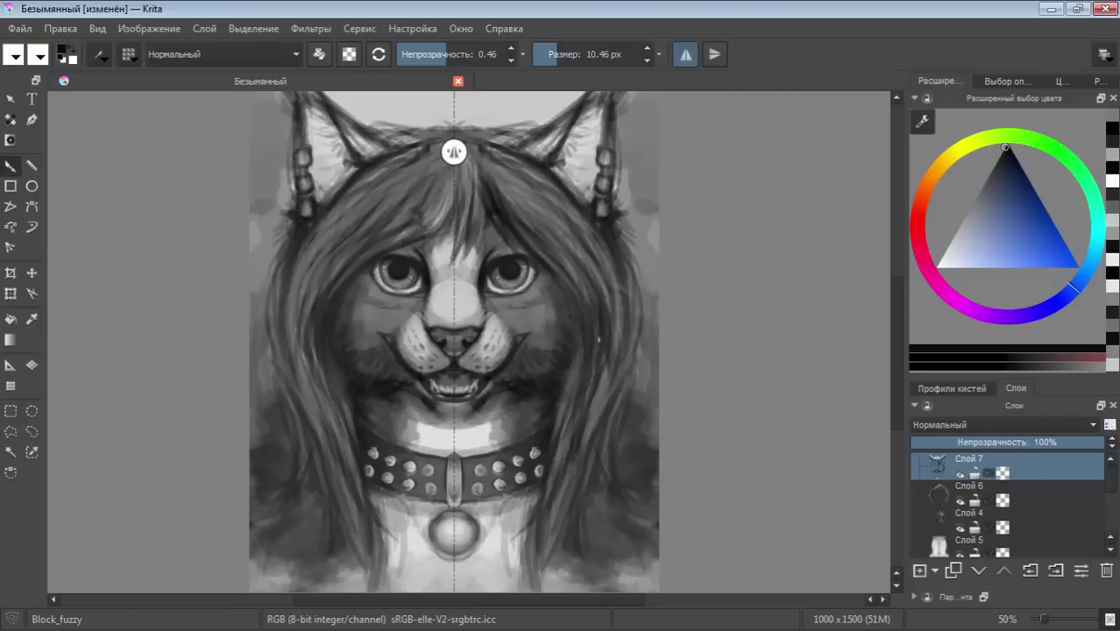
pyautogui.moveTo(598, 337); pyautogui.dragTo(700, 348)
pyautogui.moveTo(774, 357); pyautogui.dragTo(702, 345)
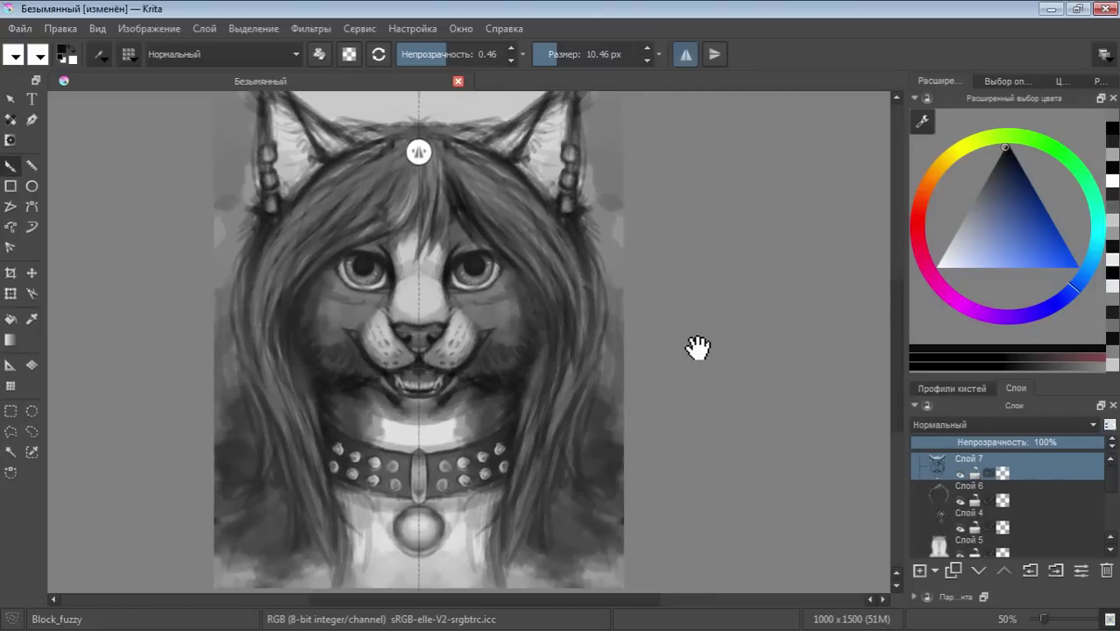
pyautogui.moveTo(436, 410); pyautogui.dragTo(406, 418)
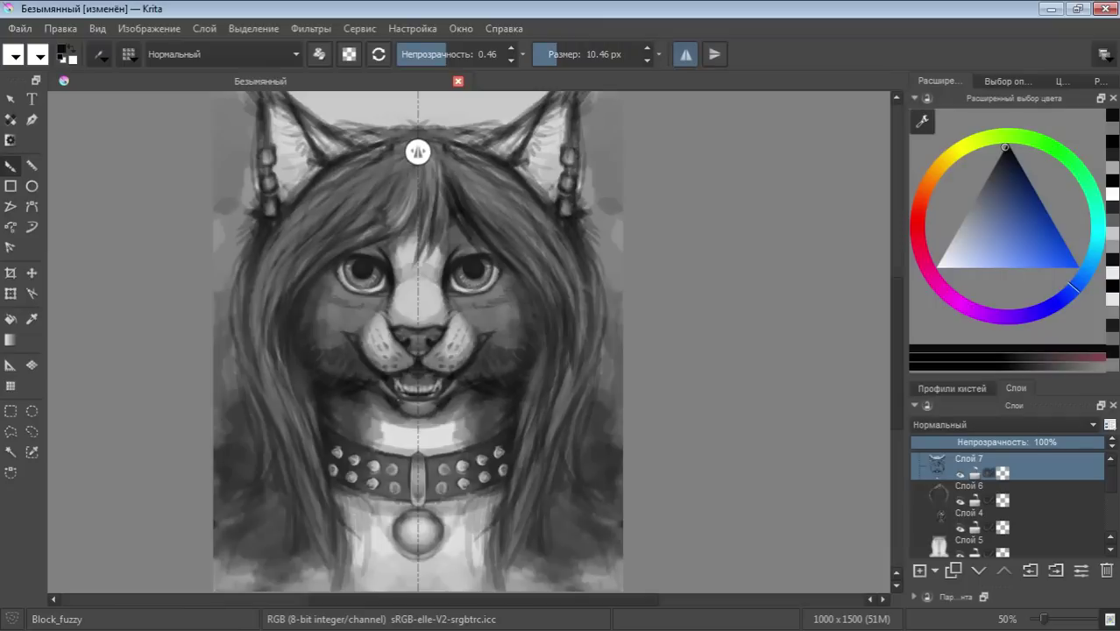
pyautogui.moveTo(987, 215); pyautogui.dragTo(985, 178)
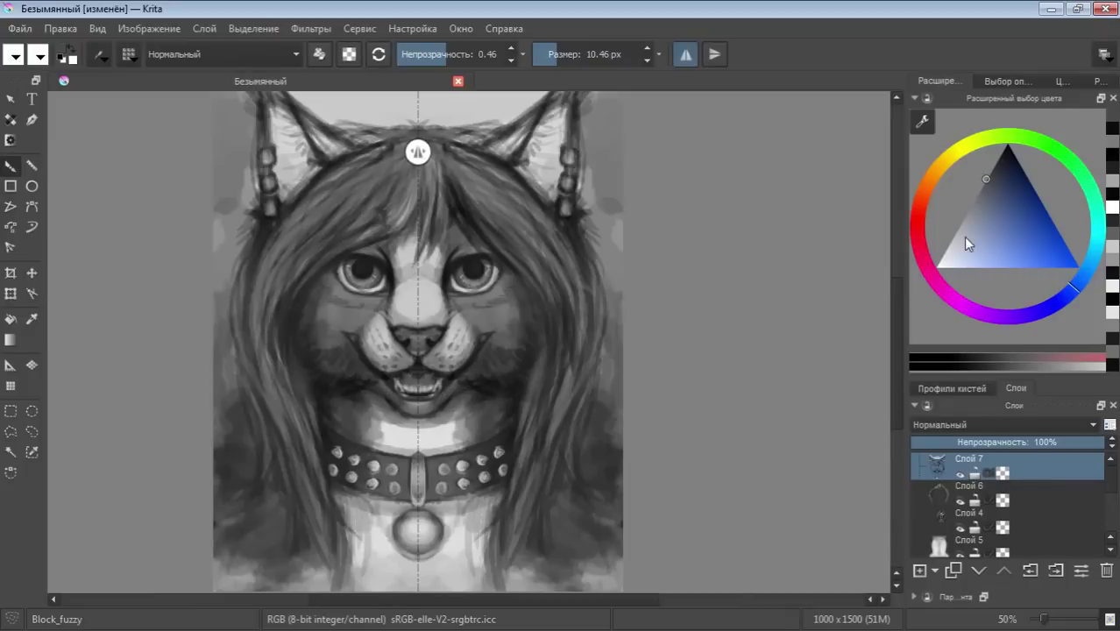
pyautogui.moveTo(966, 244); pyautogui.dragTo(946, 223)
pyautogui.click(571, 56)
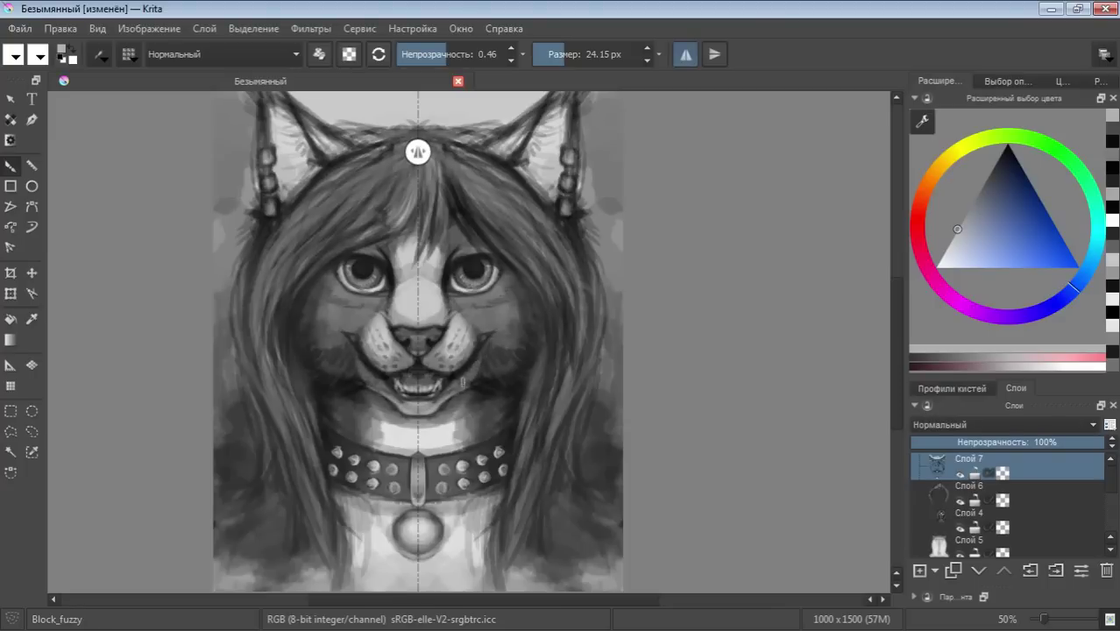
pyautogui.hotkey('ctrl', 'z')
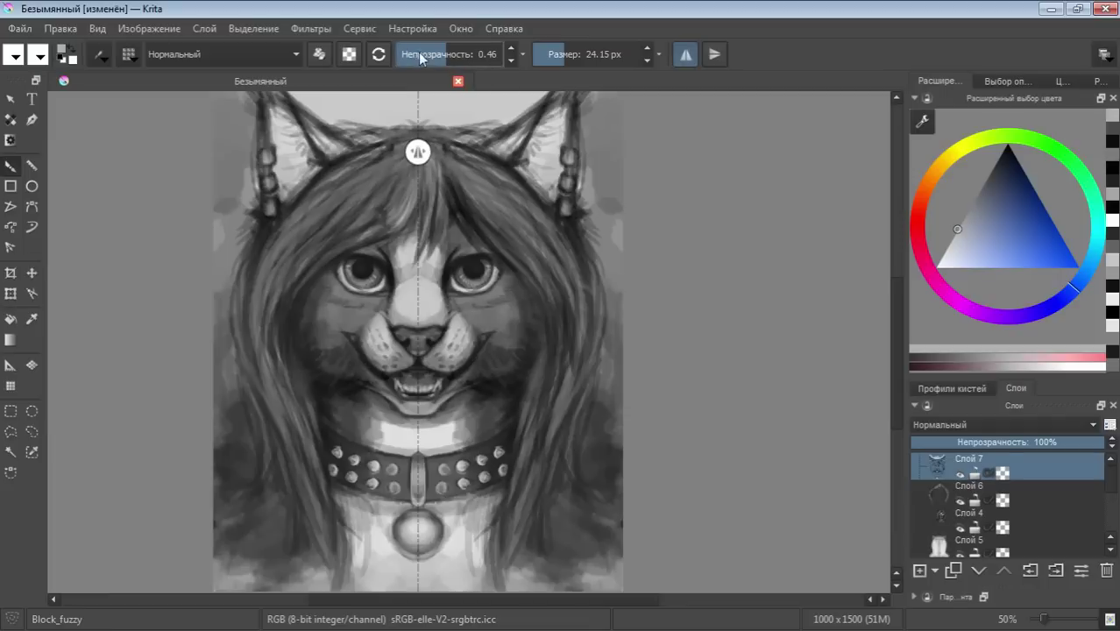
# Softly darken both sides of the mouth and chin at 0.25 opacity and about 56 px
pyautogui.moveTo(447, 55); pyautogui.dragTo(424, 54)
pyautogui.moveTo(564, 55); pyautogui.dragTo(573, 54)
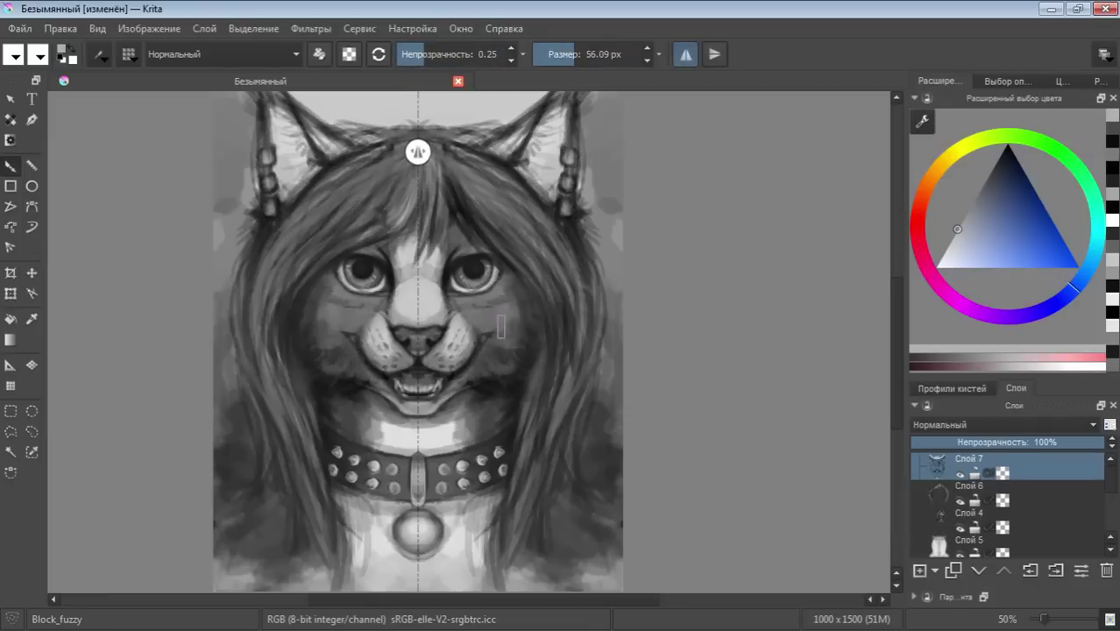
pyautogui.moveTo(495, 324); pyautogui.dragTo(433, 408)
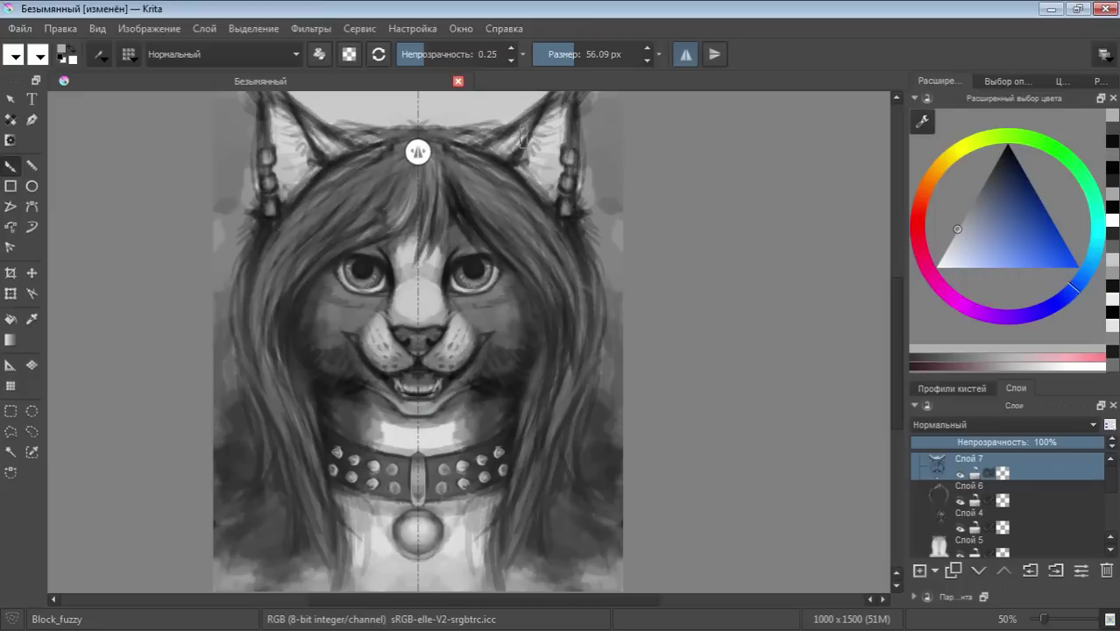
pyautogui.keyDown('ctrl'); pyautogui.click(490, 355); pyautogui.keyUp('ctrl')
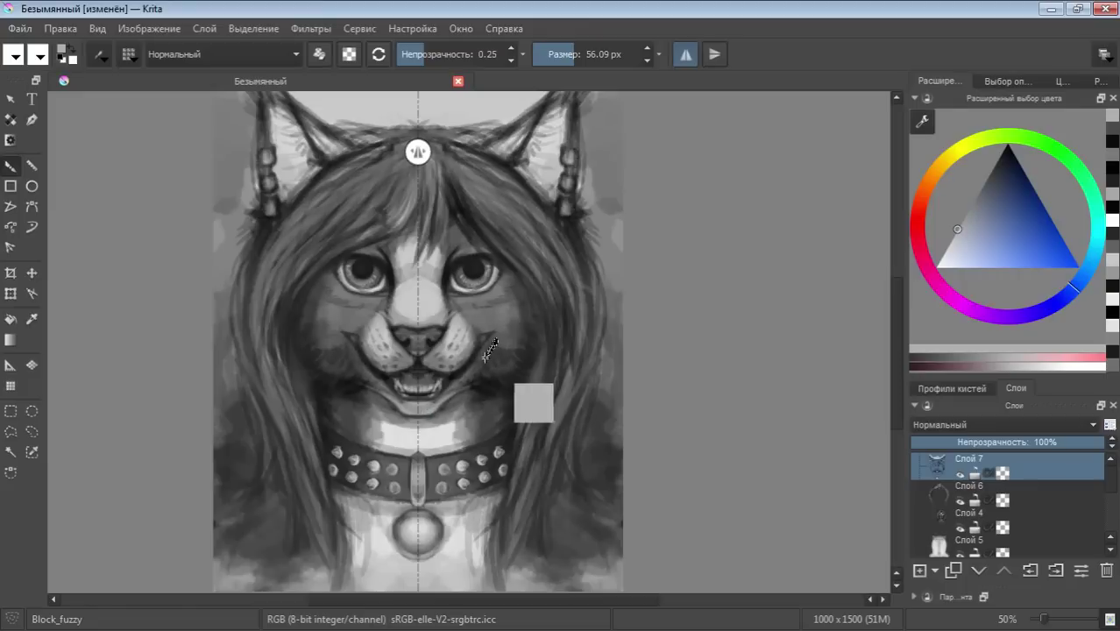
pyautogui.keyDown('ctrl'); pyautogui.click(485, 388); pyautogui.keyUp('ctrl')
pyautogui.keyDown('ctrl'); pyautogui.click(485, 386); pyautogui.keyUp('ctrl')
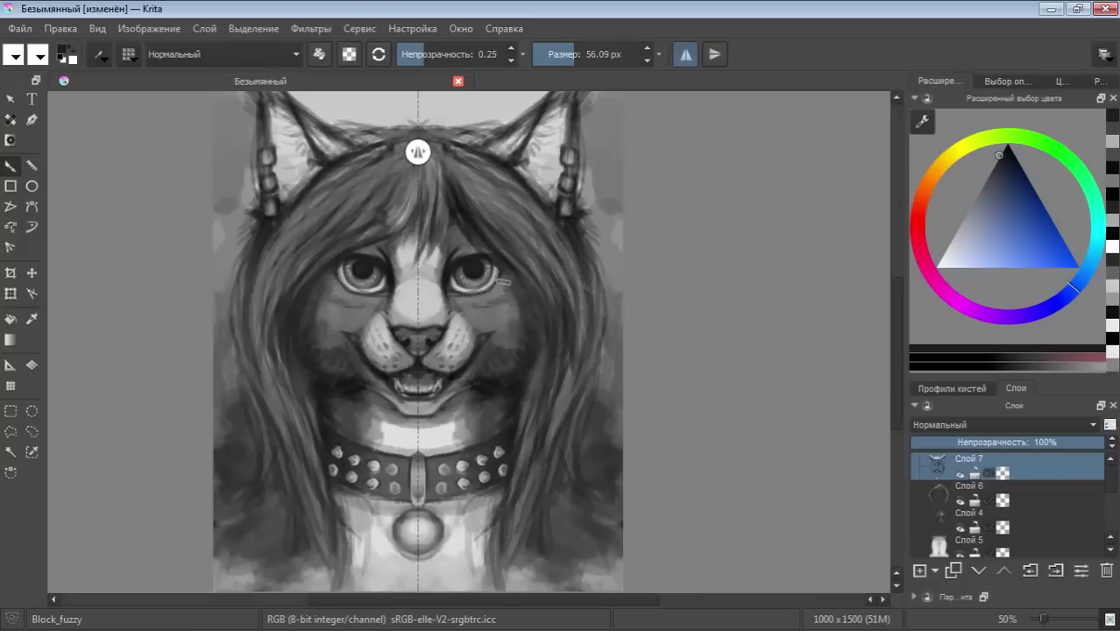
# Darken the cheek edges and collar's lower edge, then shade the collar studs with a ~12 px brush
pyautogui.moveTo(505, 296); pyautogui.dragTo(517, 326)
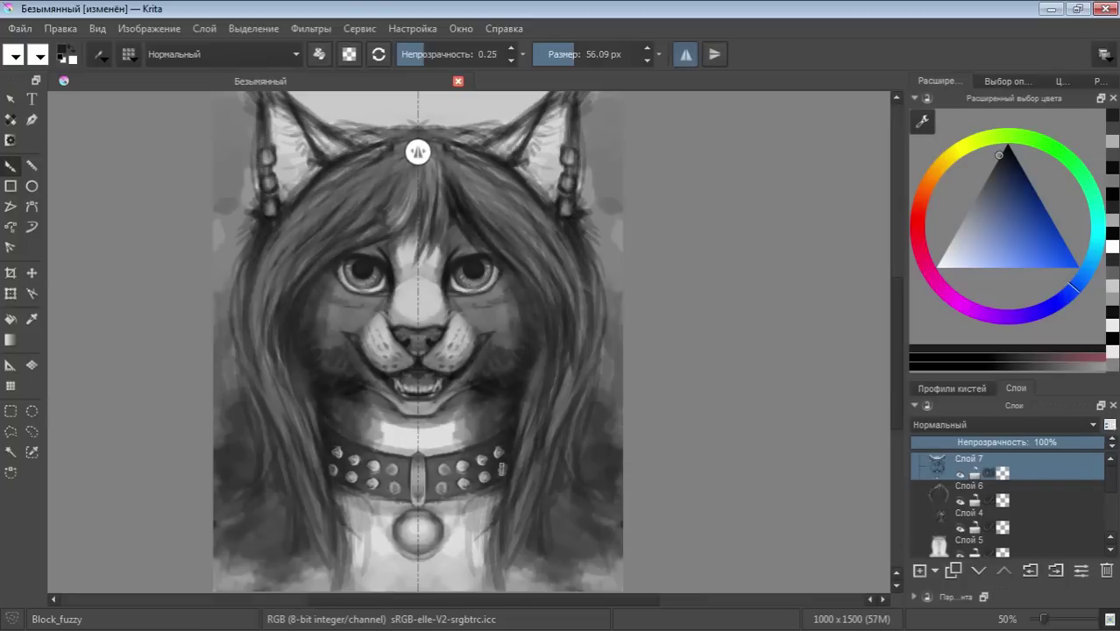
pyautogui.moveTo(472, 487); pyautogui.dragTo(467, 491)
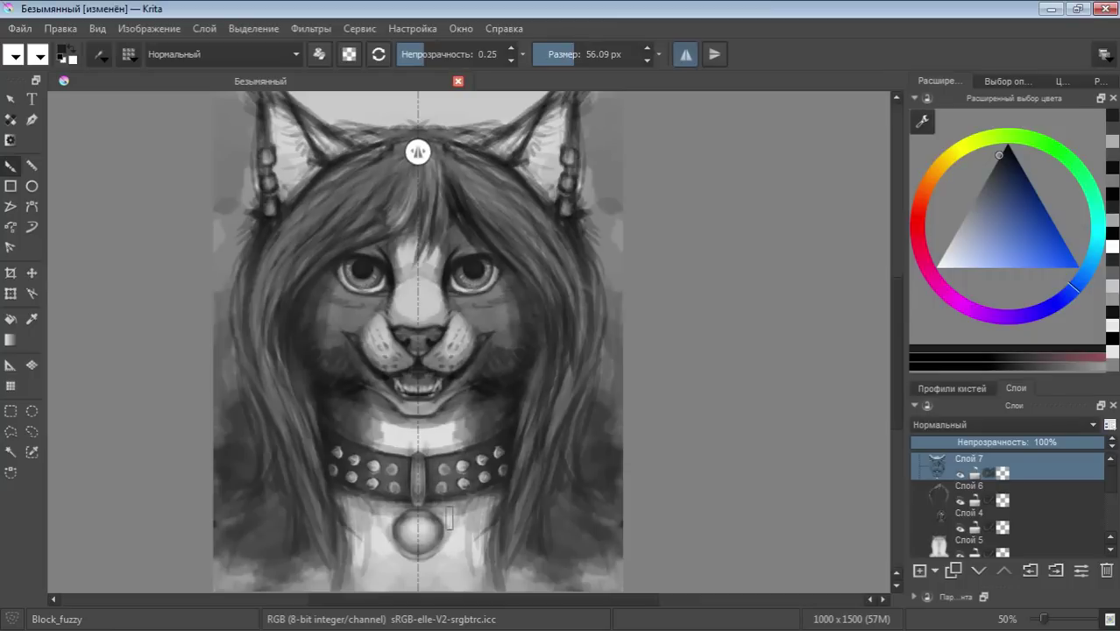
pyautogui.moveTo(557, 60); pyautogui.dragTo(545, 59)
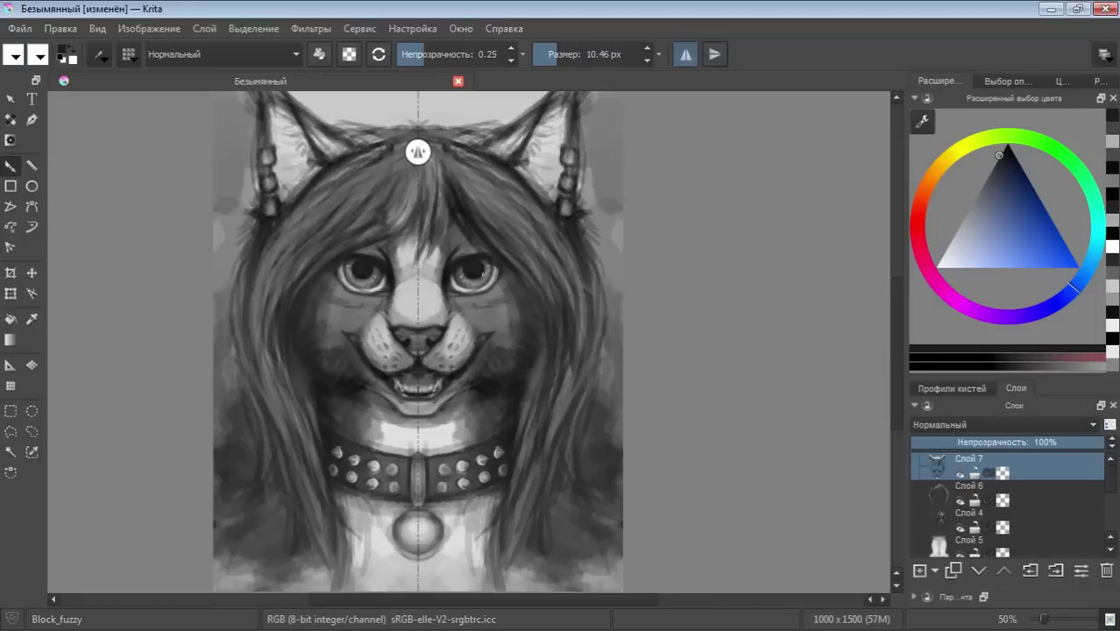
pyautogui.click(576, 44)
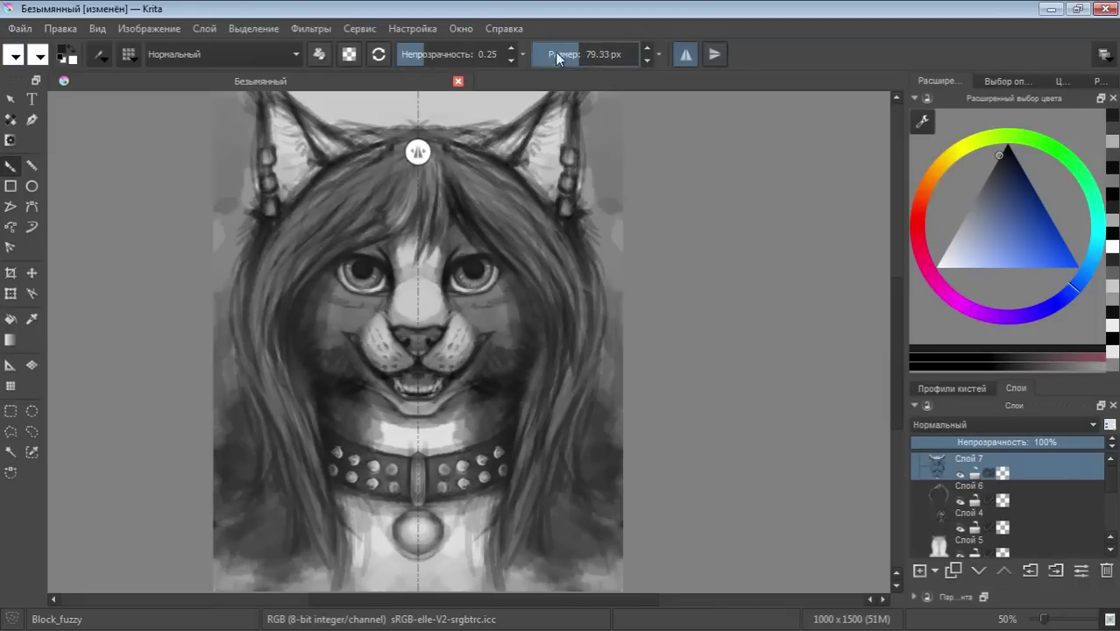
pyautogui.click(554, 54)
pyautogui.click(374, 469)
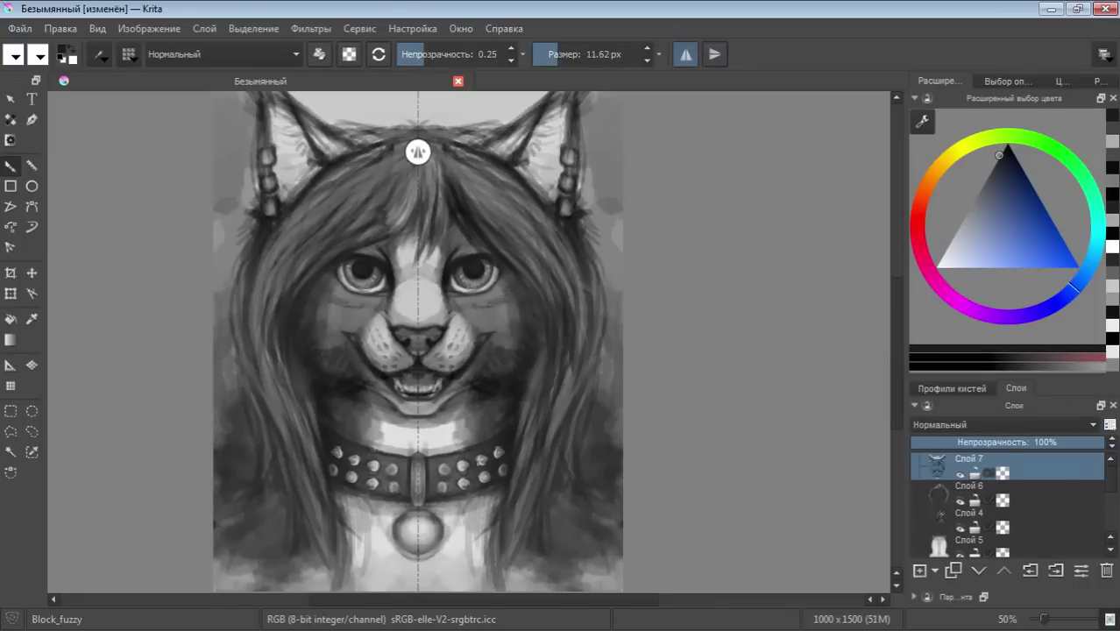
pyautogui.moveTo(357, 458); pyautogui.dragTo(356, 464)
pyautogui.click(483, 460)
pyautogui.moveTo(457, 487); pyautogui.dragTo(466, 476)
# Add soft light grey highlights along the collar top, neck and chin with a ~38 px brush
pyautogui.moveTo(570, 55); pyautogui.dragTo(613, 54)
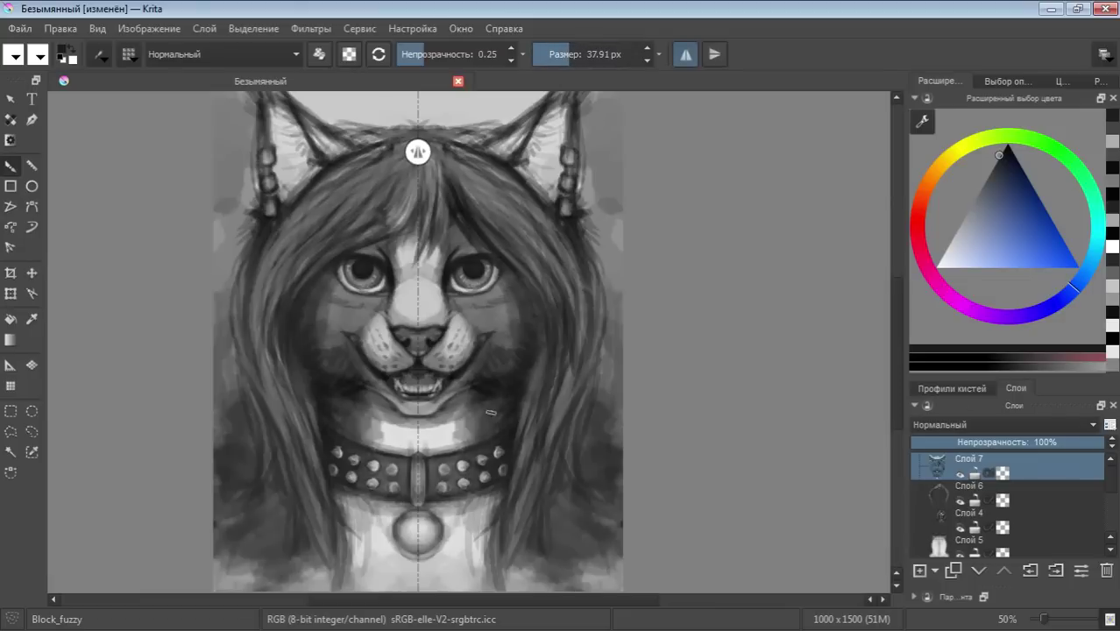
pyautogui.click(957, 228)
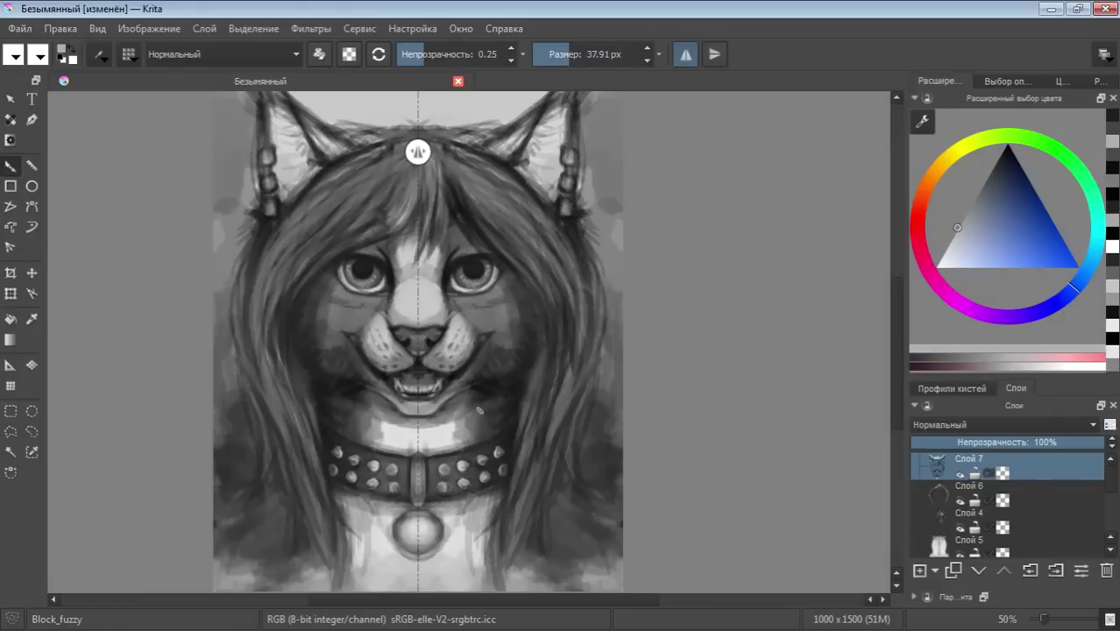
pyautogui.moveTo(470, 427); pyautogui.dragTo(477, 396)
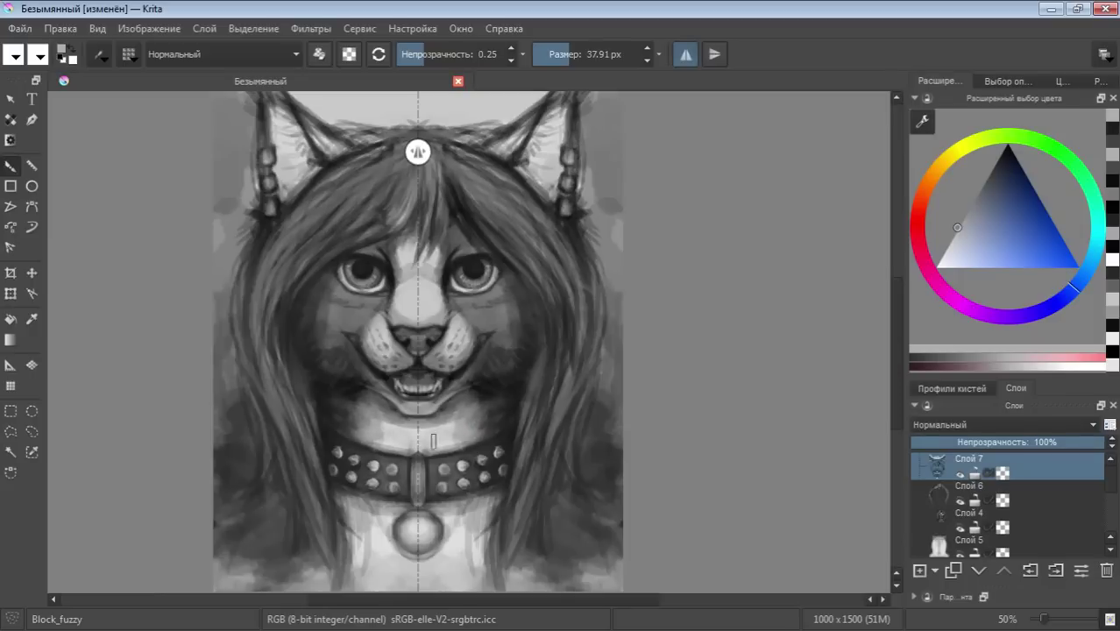
pyautogui.moveTo(436, 415); pyautogui.dragTo(475, 395)
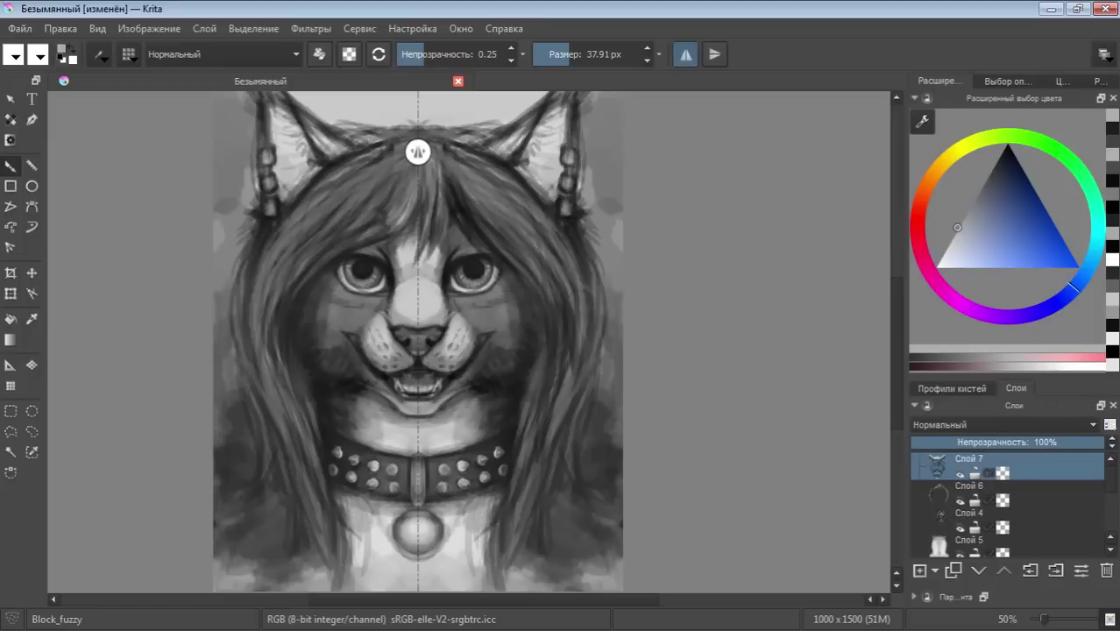
pyautogui.click(942, 253)
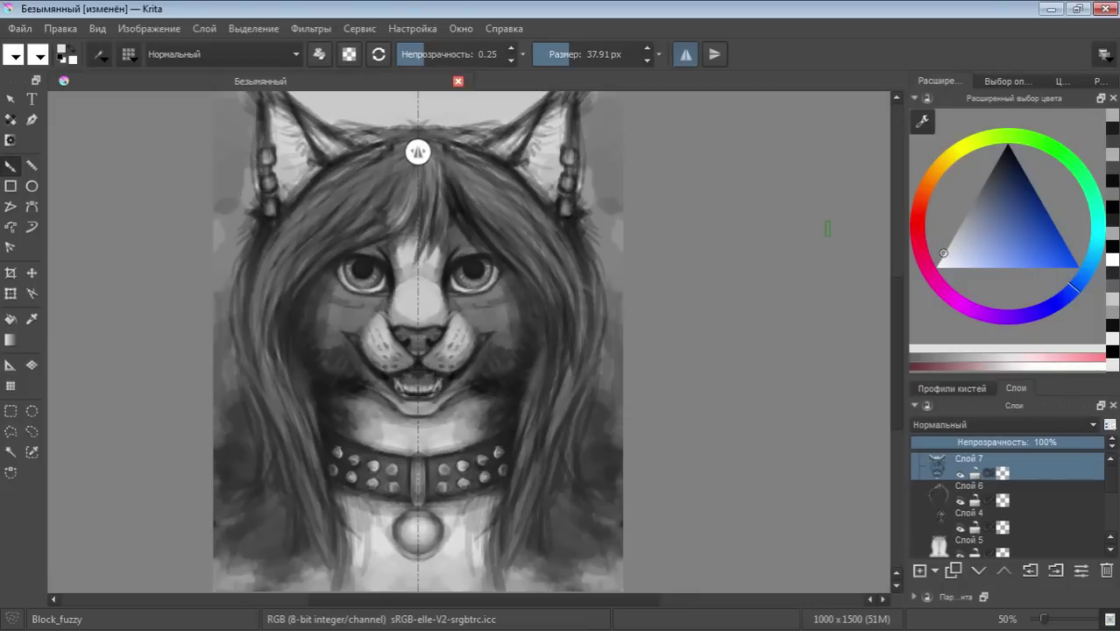
pyautogui.click(941, 256)
# Darken the ring pendant in black with fine ~6 px detail, reset the brush to 22.24 px, and save
pyautogui.scroll(-2, 895, 420)
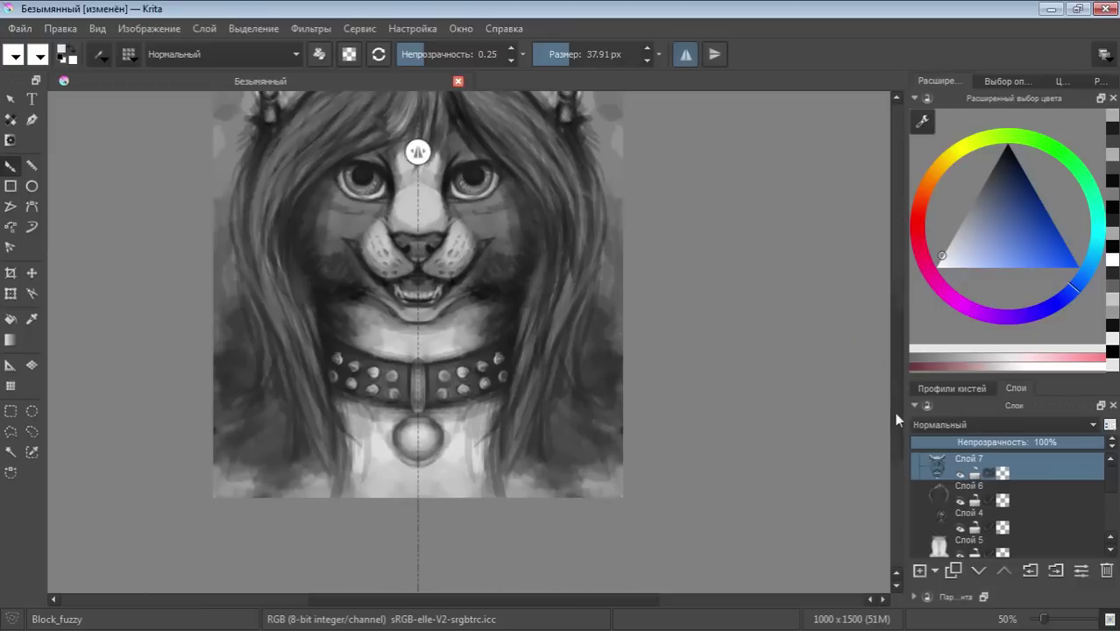
pyautogui.click(997, 157)
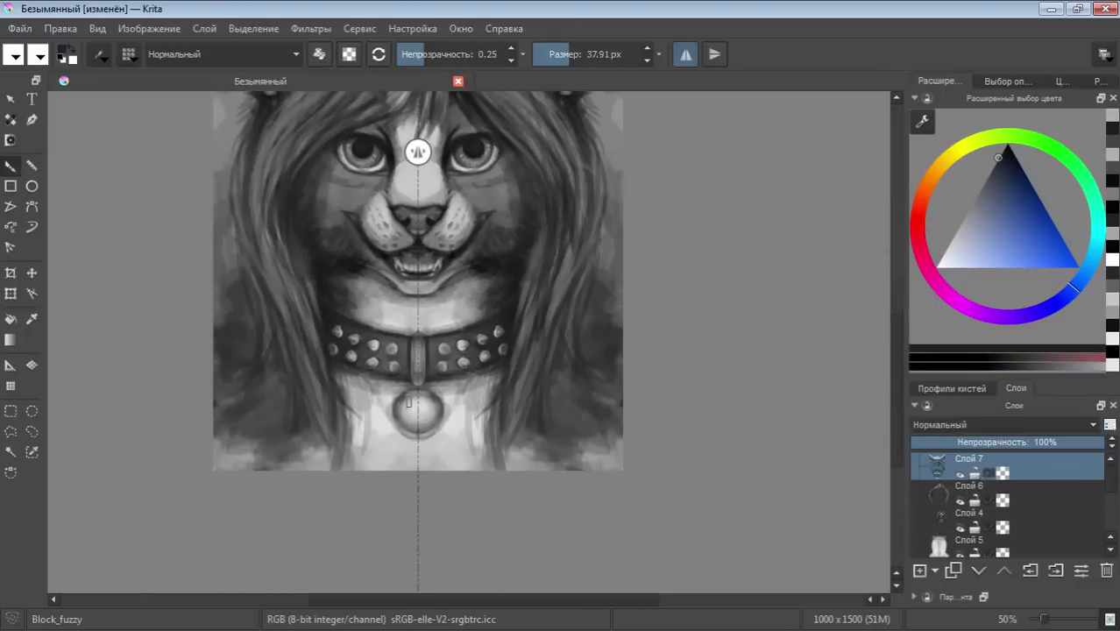
pyautogui.moveTo(408, 401); pyautogui.dragTo(417, 406)
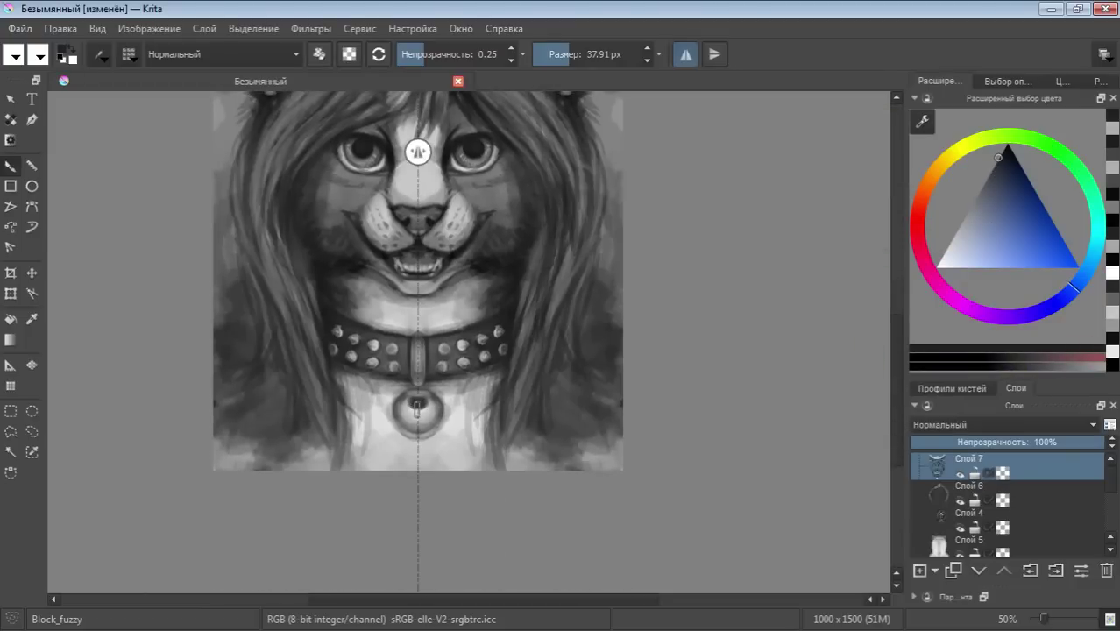
pyautogui.click(547, 53)
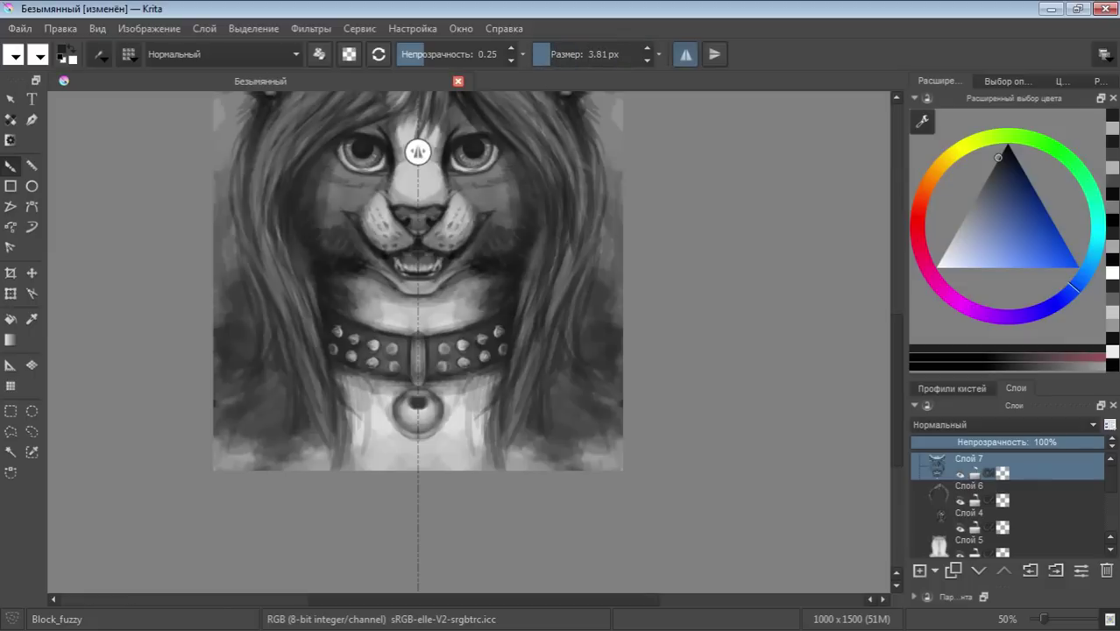
pyautogui.click(647, 48)
pyautogui.click(646, 48)
pyautogui.moveTo(416, 408); pyautogui.dragTo(416, 417)
pyautogui.moveTo(539, 53); pyautogui.dragTo(625, 103)
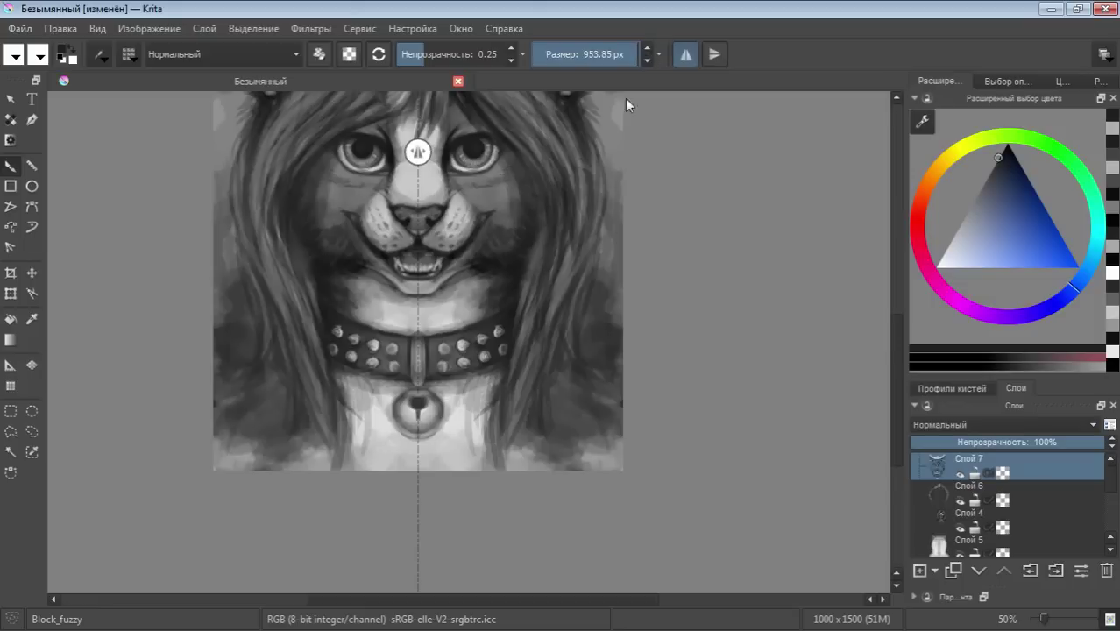
pyautogui.moveTo(554, 53)
pyautogui.mouseDown()
pyautogui.moveTo(592, 44)
pyautogui.moveTo(562, 54)
pyautogui.mouseUp()
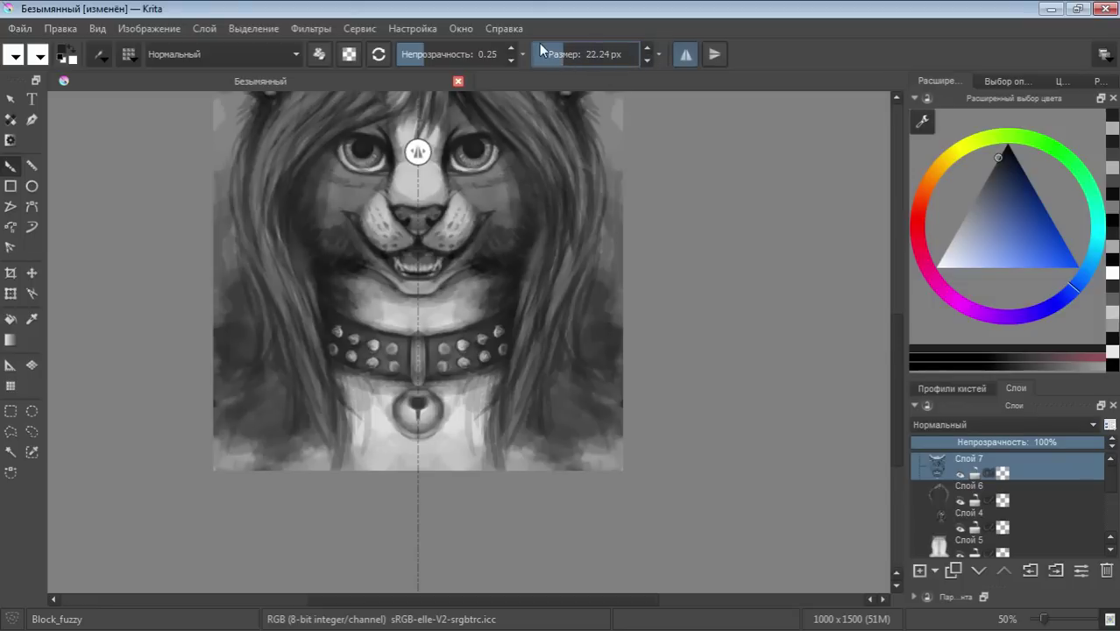
pyautogui.hotkey('ctrl', 's')
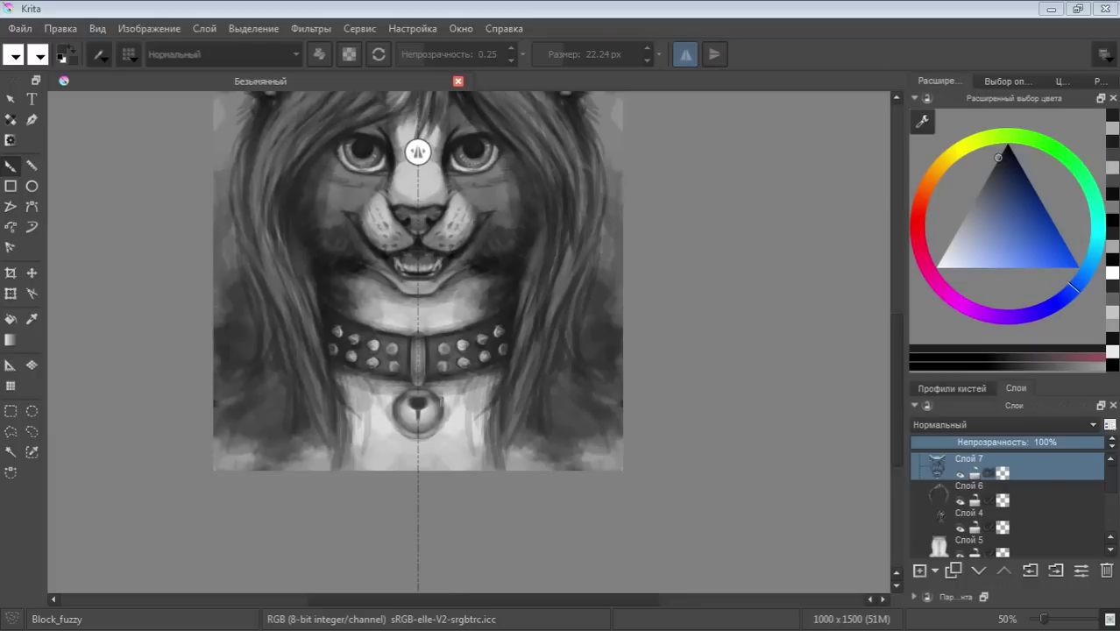
# Paint white highlights and mirrored shading onto the collar bell, resizing the brush to about 20 px
pyautogui.moveTo(972, 234); pyautogui.dragTo(937, 265)
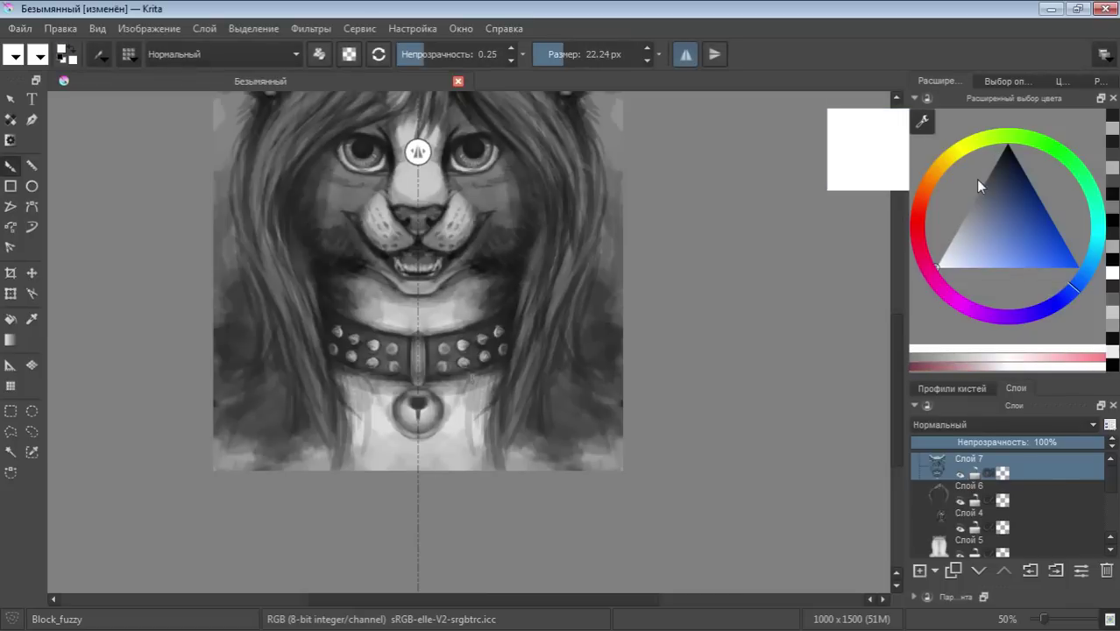
pyautogui.moveTo(416, 411); pyautogui.dragTo(424, 398)
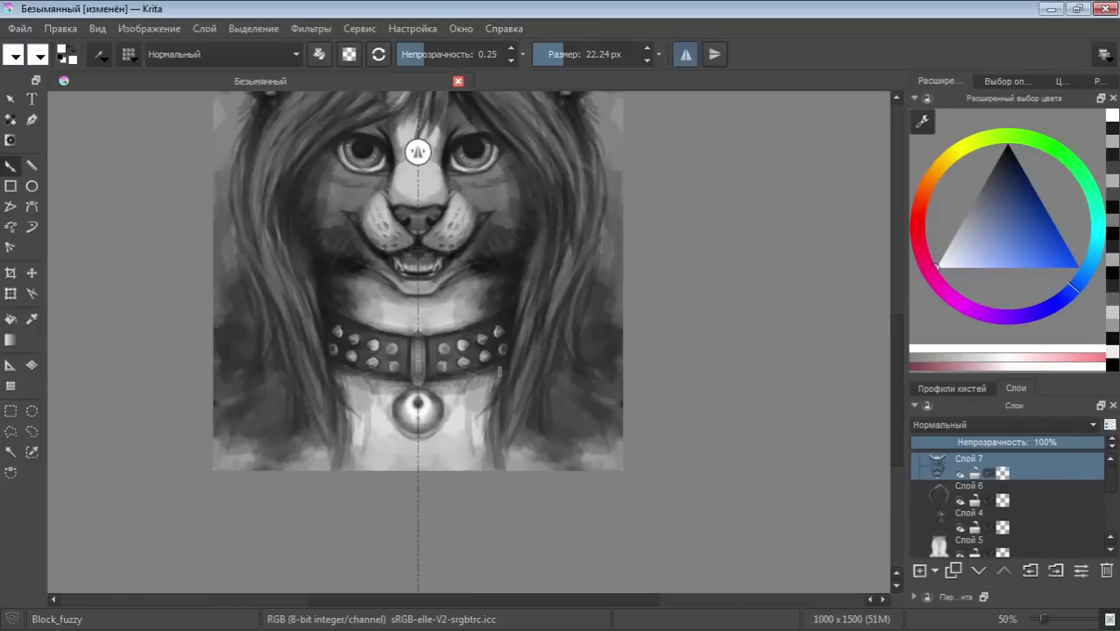
pyautogui.moveTo(423, 400); pyautogui.dragTo(417, 419)
pyautogui.moveTo(563, 54); pyautogui.dragTo(605, 54)
pyautogui.moveTo(572, 54); pyautogui.dragTo(560, 53)
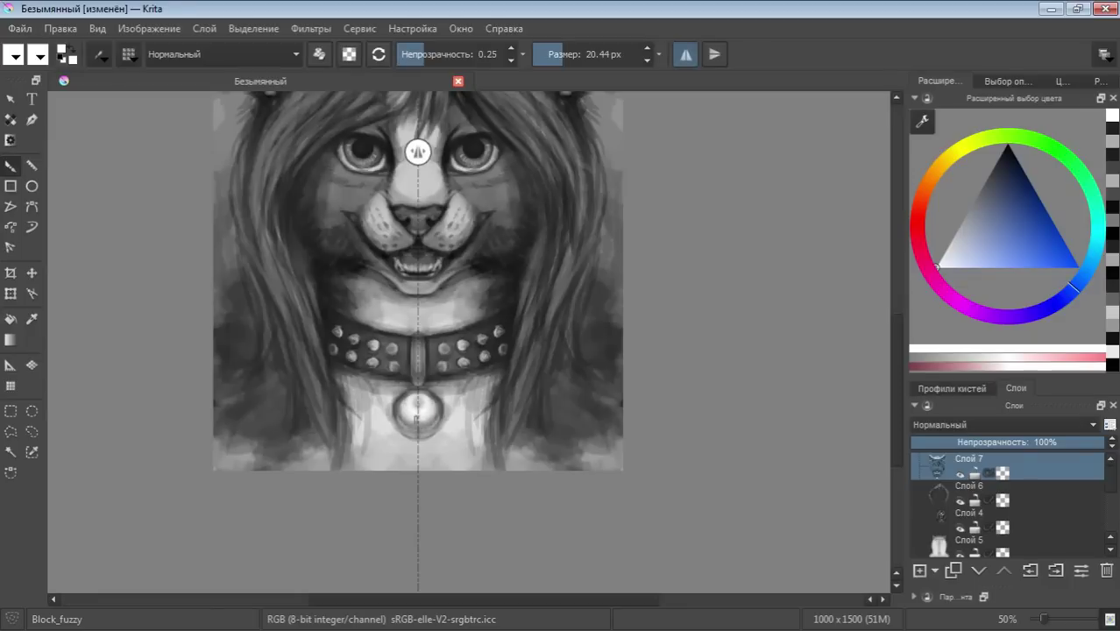
# Sample greys and white from the bell, then brighten it with soft white and a faint dark stroke
pyautogui.keyDown('ctrl'); pyautogui.click(396, 399); pyautogui.keyUp('ctrl')
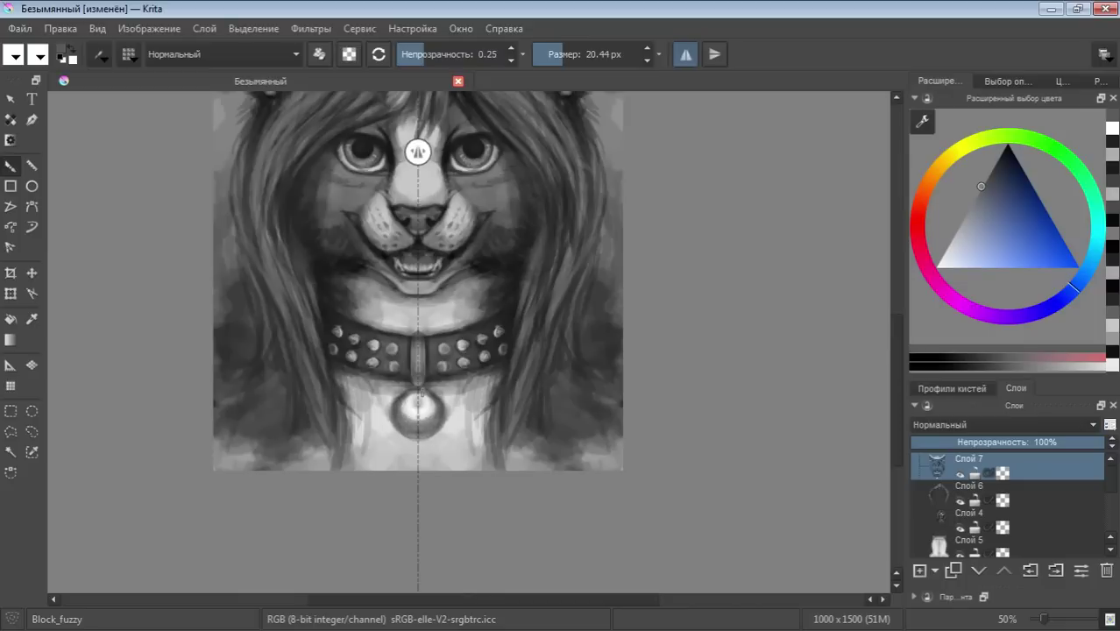
pyautogui.keyDown('ctrl'); pyautogui.click(428, 405); pyautogui.keyUp('ctrl')
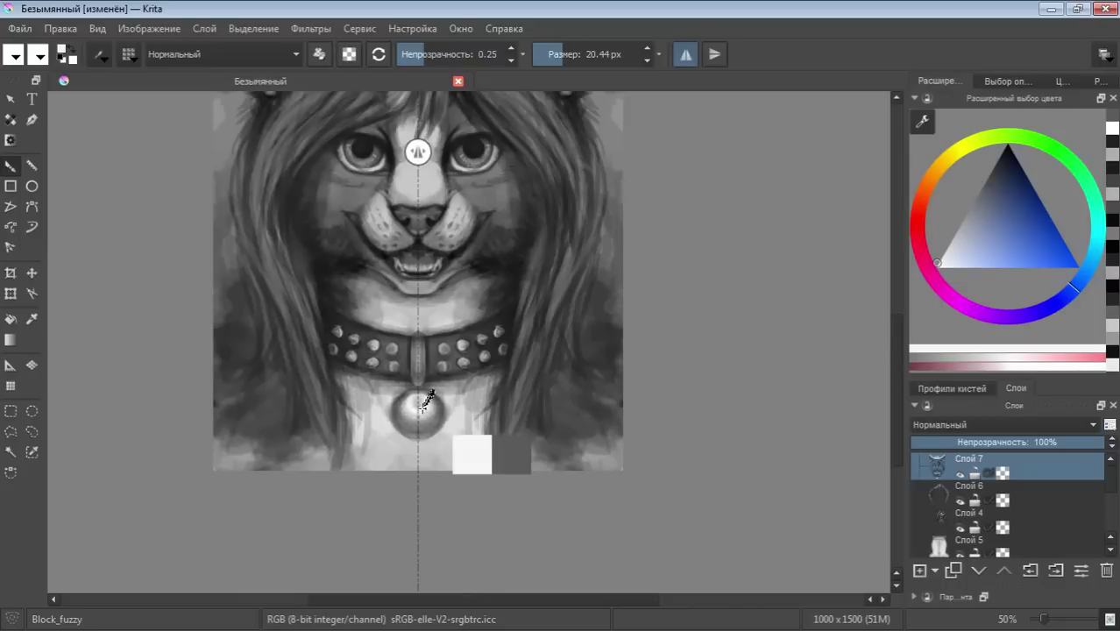
pyautogui.click(574, 55)
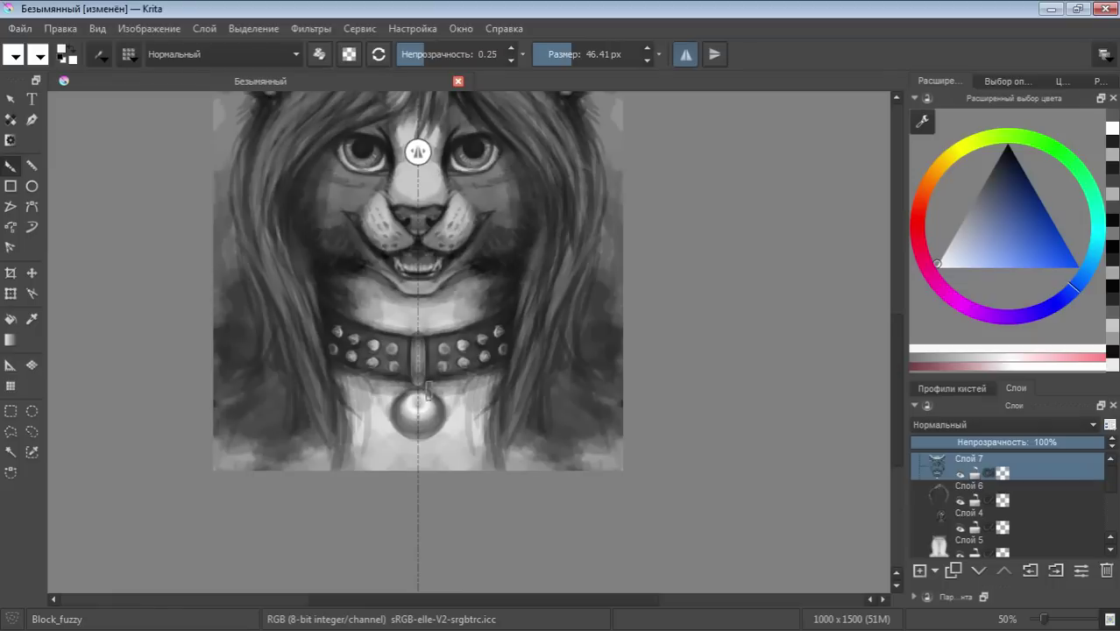
pyautogui.moveTo(405, 425)
pyautogui.mouseDown()
pyautogui.moveTo(420, 398)
pyautogui.moveTo(417, 433)
pyautogui.moveTo(408, 425)
pyautogui.moveTo(418, 421)
pyautogui.mouseUp()
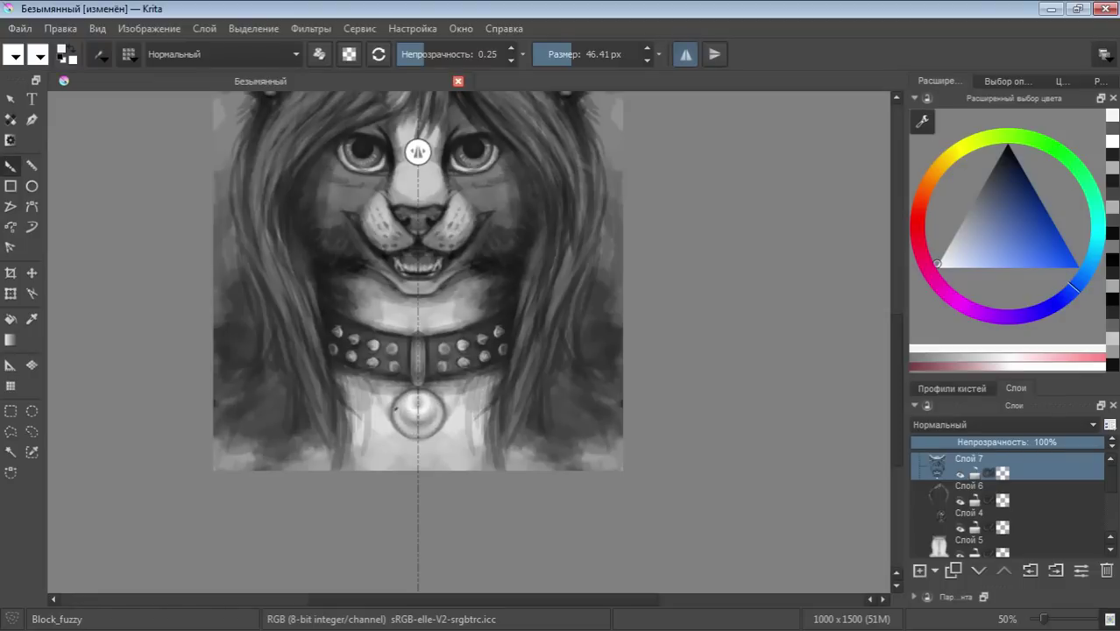
pyautogui.keyDown('ctrl'); pyautogui.click(416, 398); pyautogui.keyUp('ctrl')
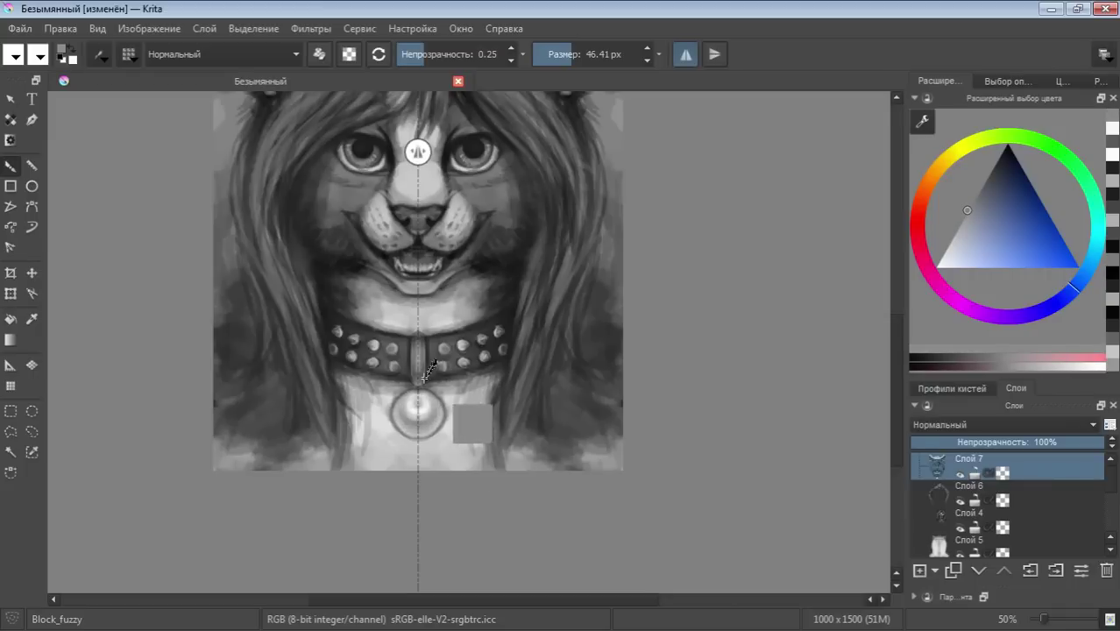
pyautogui.keyDown('ctrl'); pyautogui.click(434, 396); pyautogui.keyUp('ctrl')
pyautogui.moveTo(404, 429); pyautogui.dragTo(417, 425)
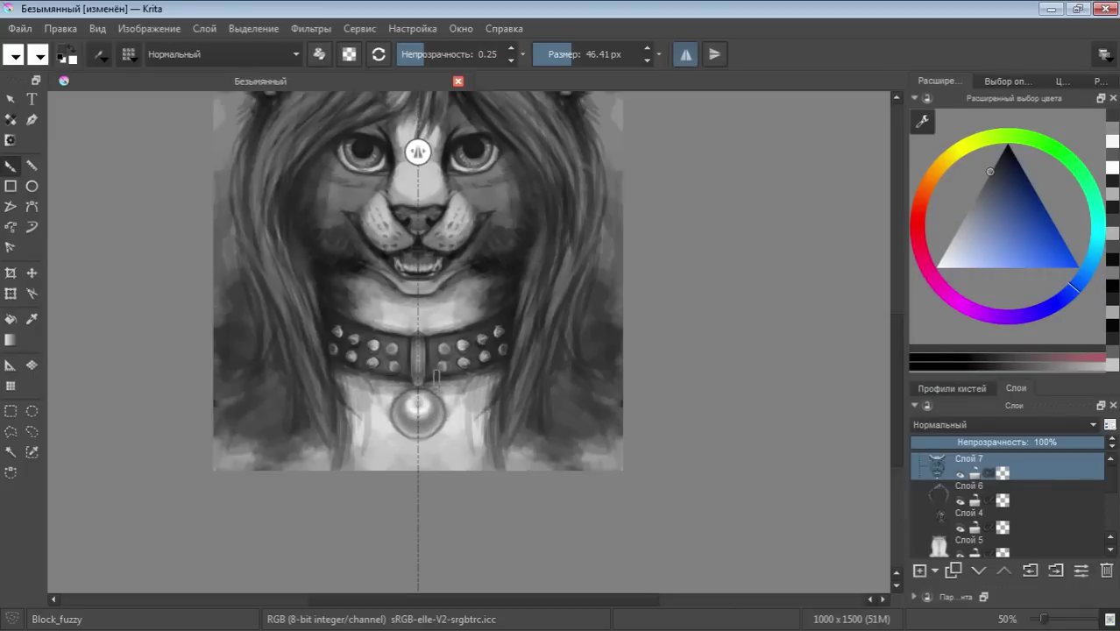
pyautogui.keyDown('ctrl'); pyautogui.click(416, 401); pyautogui.keyUp('ctrl')
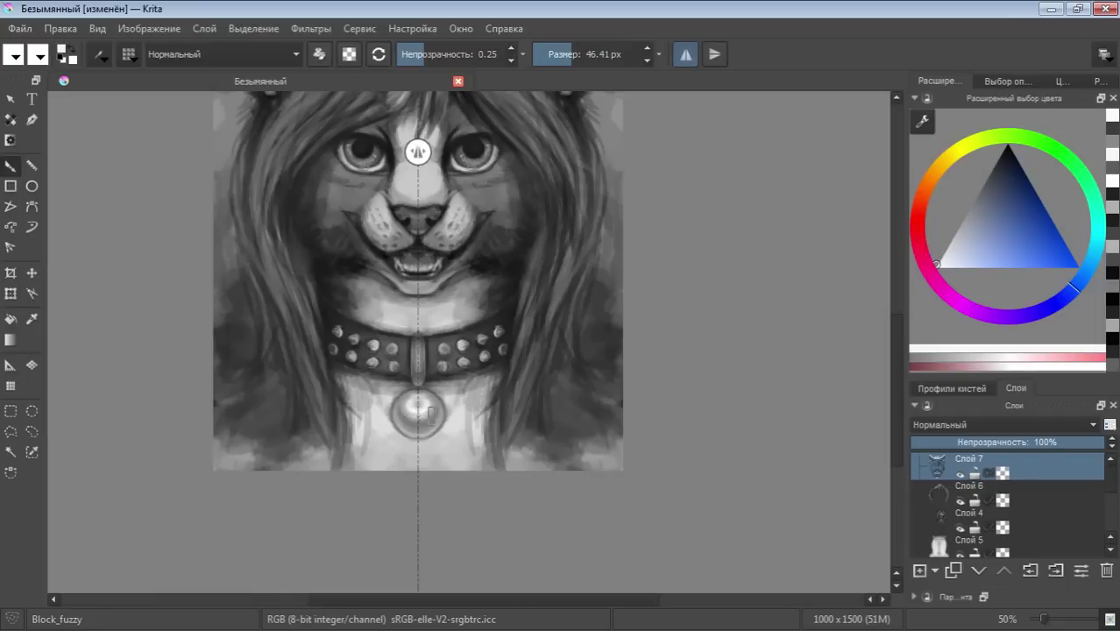
# Dab soft grey shading around the bell at 0.14 opacity, then set the brush to 10.46 px at 0.43 opacity
pyautogui.click(412, 53)
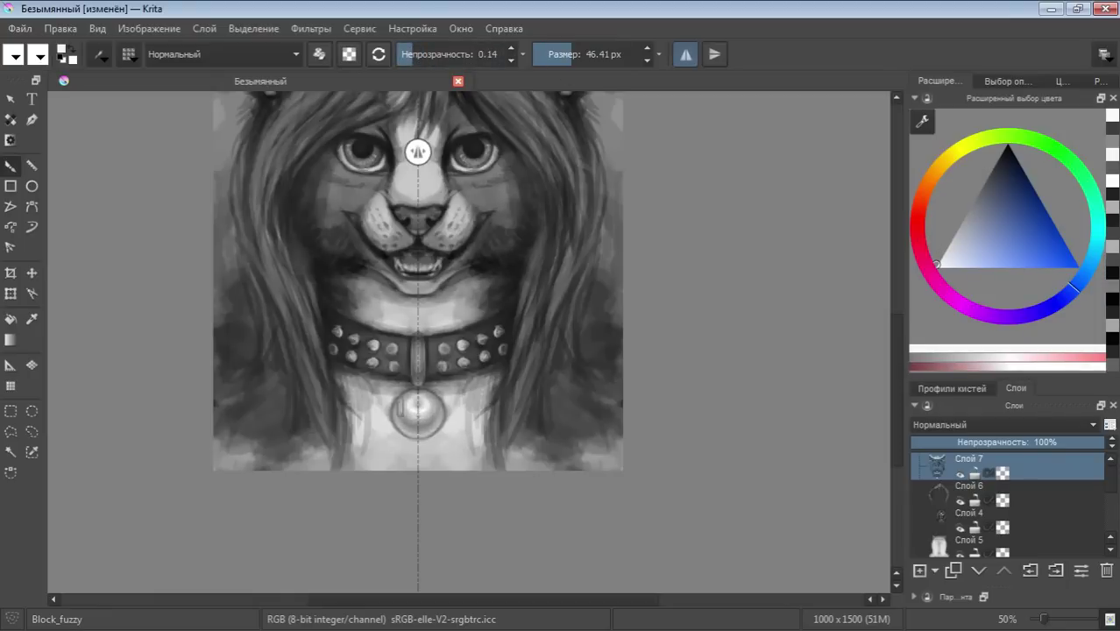
pyautogui.keyDown('ctrl'); pyautogui.click(407, 423); pyautogui.keyUp('ctrl')
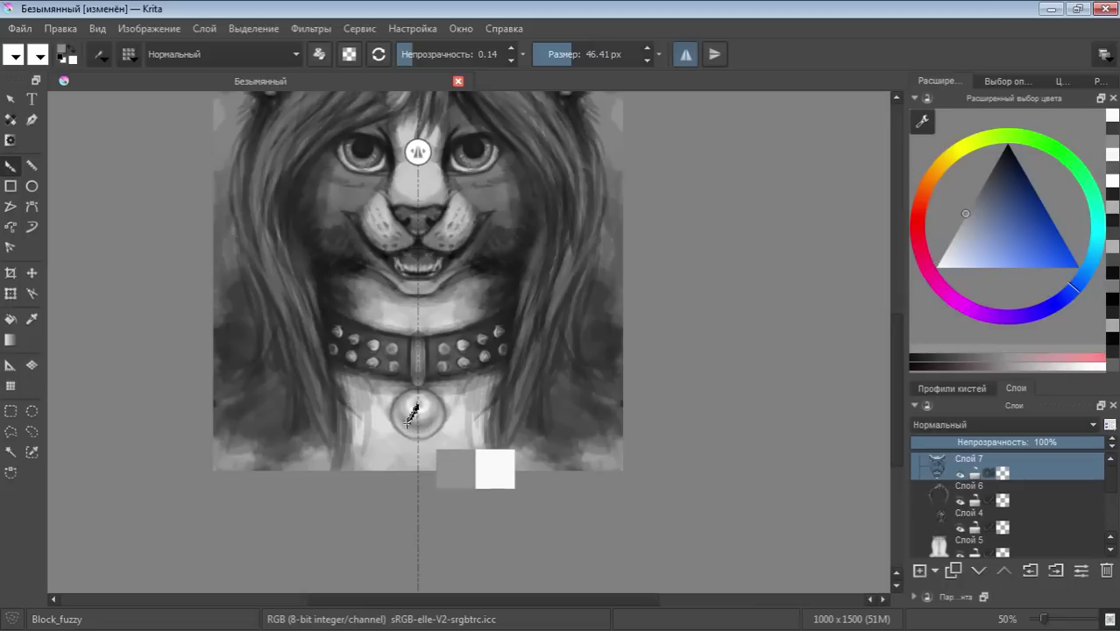
pyautogui.keyDown('ctrl'); pyautogui.click(412, 416); pyautogui.keyUp('ctrl')
pyautogui.moveTo(418, 422)
pyautogui.mouseDown()
pyautogui.moveTo(431, 424)
pyautogui.moveTo(407, 428)
pyautogui.mouseUp()
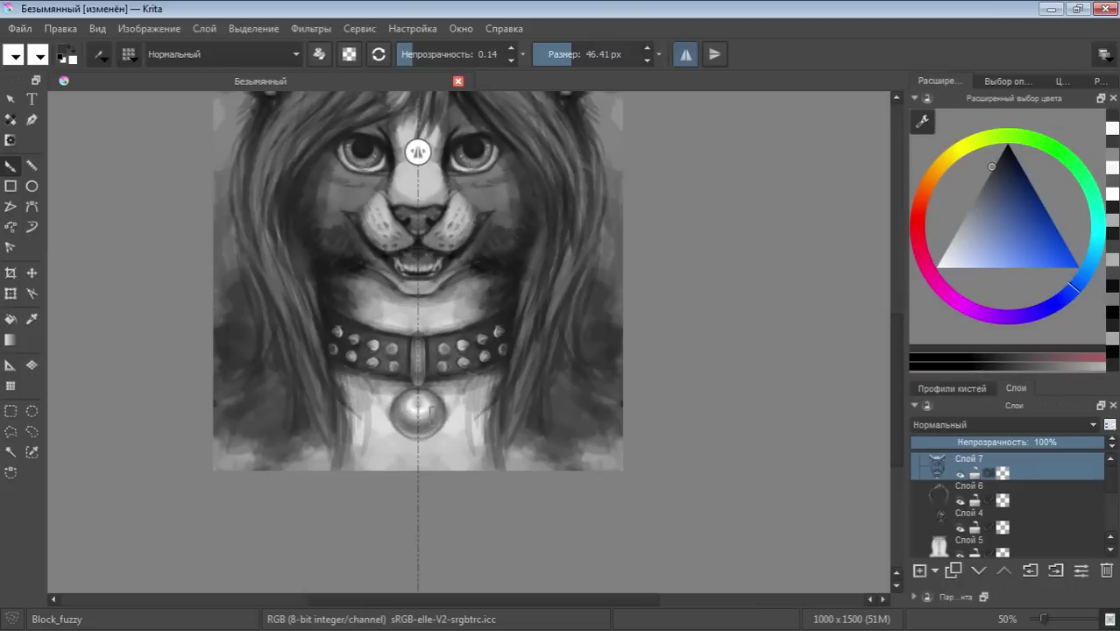
pyautogui.keyDown('ctrl'); pyautogui.click(428, 412); pyautogui.keyUp('ctrl')
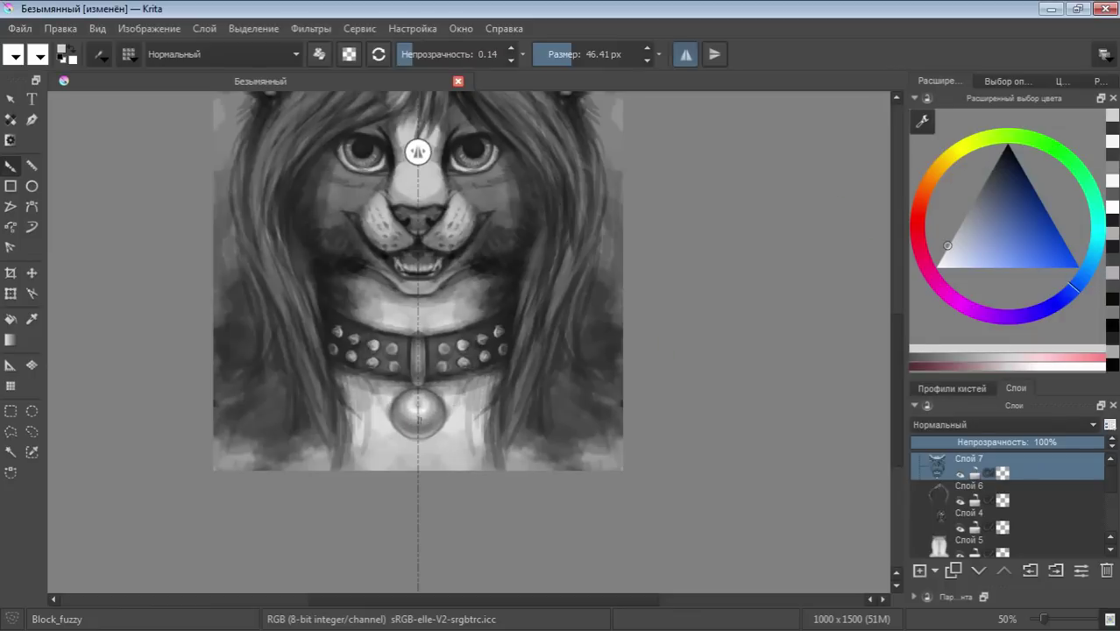
pyautogui.click(935, 265)
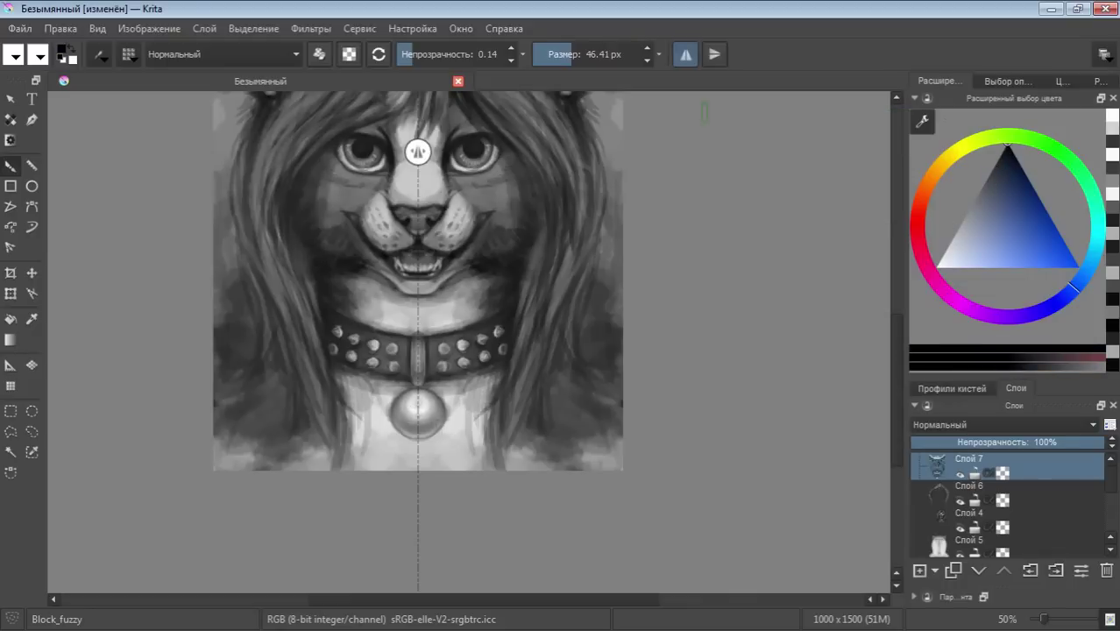
pyautogui.click(555, 53)
pyautogui.click(448, 53)
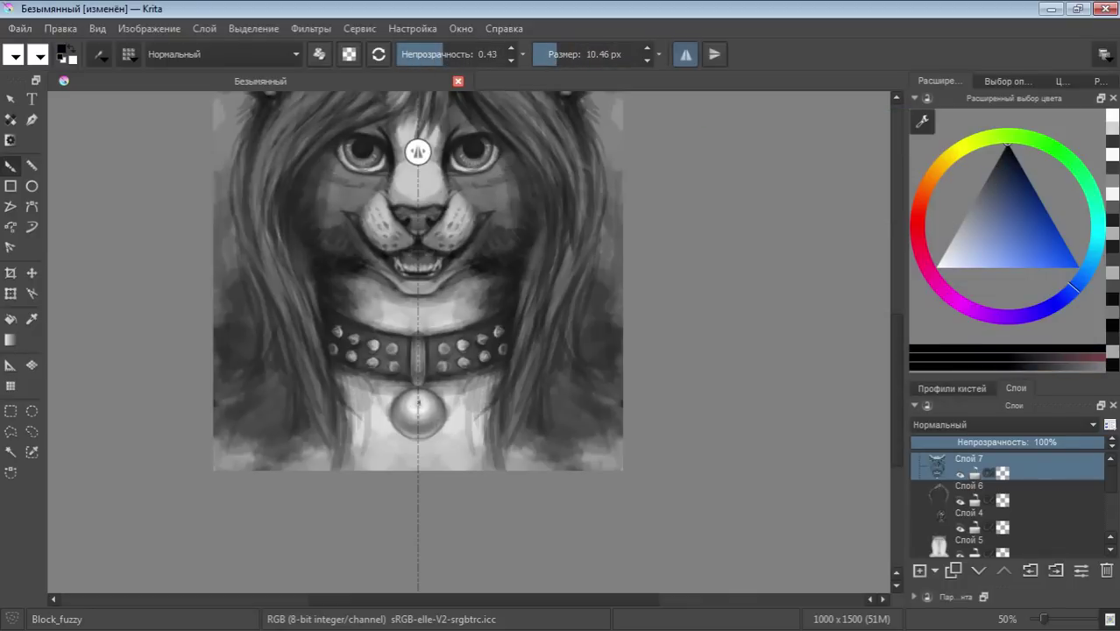
# Paint the dark slit down the centre of the collar bell
pyautogui.click(418, 403)
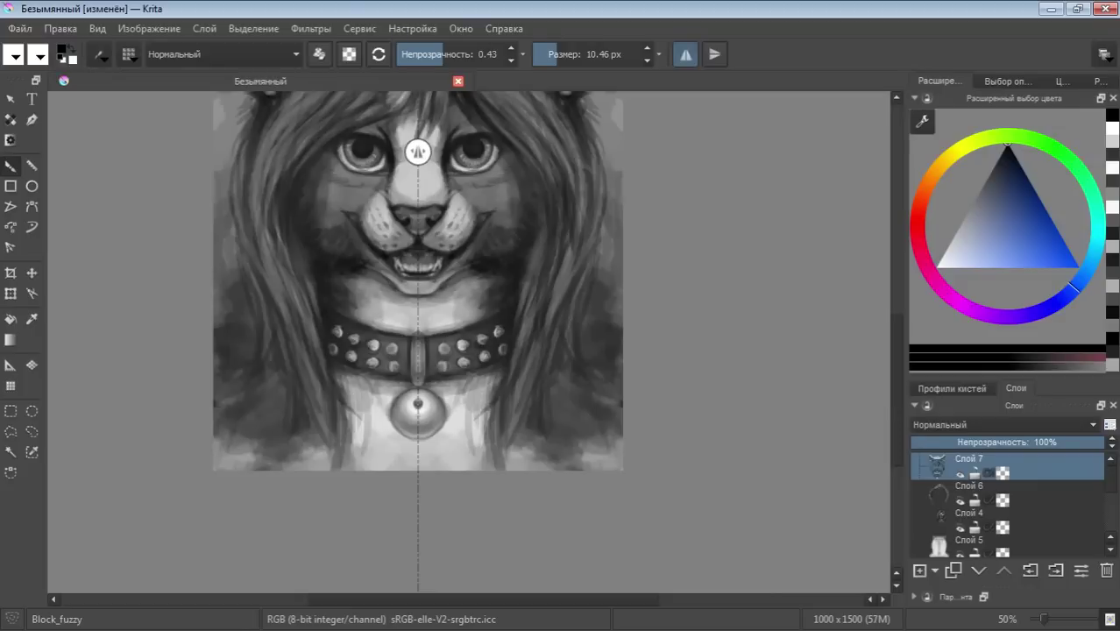
pyautogui.click(417, 403)
pyautogui.click(418, 403)
pyautogui.click(417, 403)
pyautogui.moveTo(417, 410); pyautogui.dragTo(416, 424)
# Add white highlights beside the bell and brighten the central collar tag with a 26.16 px brush
pyautogui.moveTo(1001, 214); pyautogui.dragTo(936, 266)
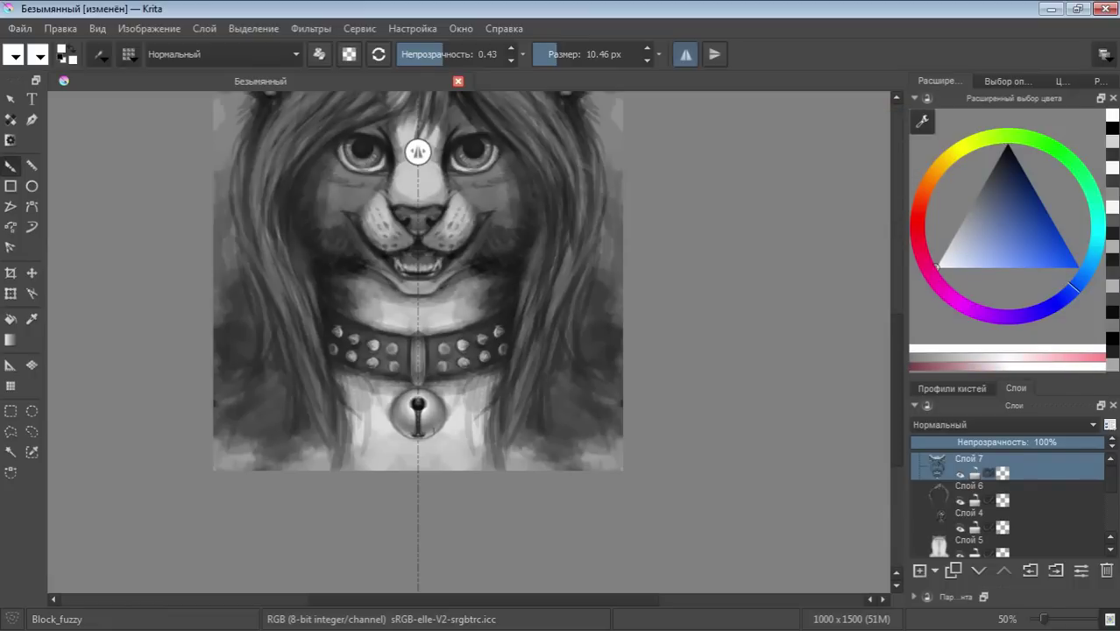
pyautogui.moveTo(440, 411); pyautogui.dragTo(440, 431)
pyautogui.moveTo(442, 408); pyautogui.dragTo(447, 425)
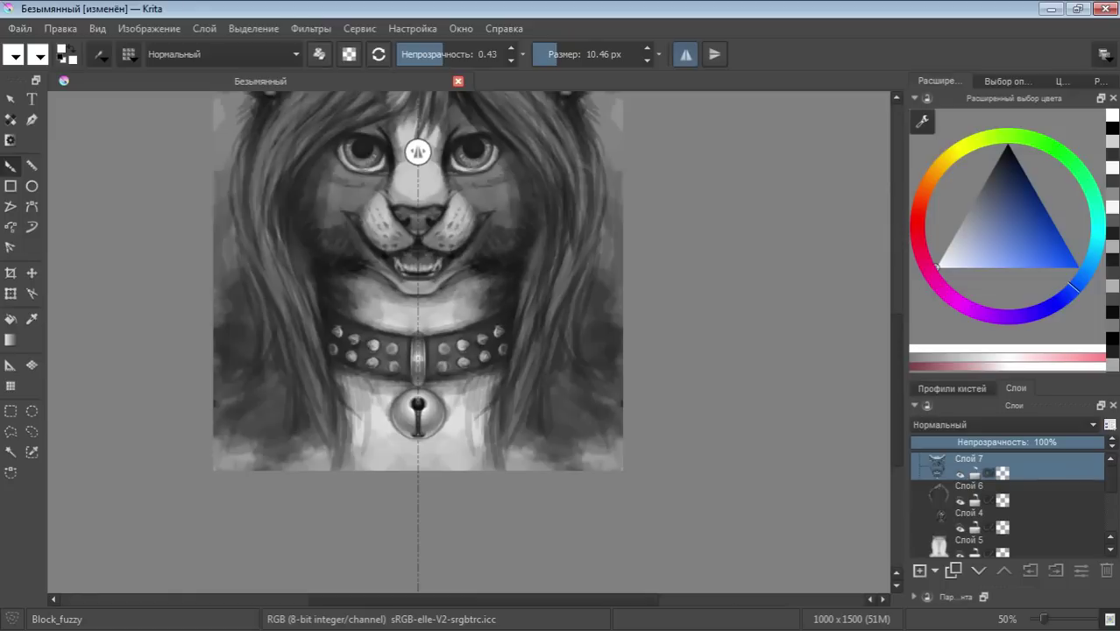
pyautogui.press(']')
pyautogui.press(']')
pyautogui.moveTo(415, 344); pyautogui.dragTo(421, 382)
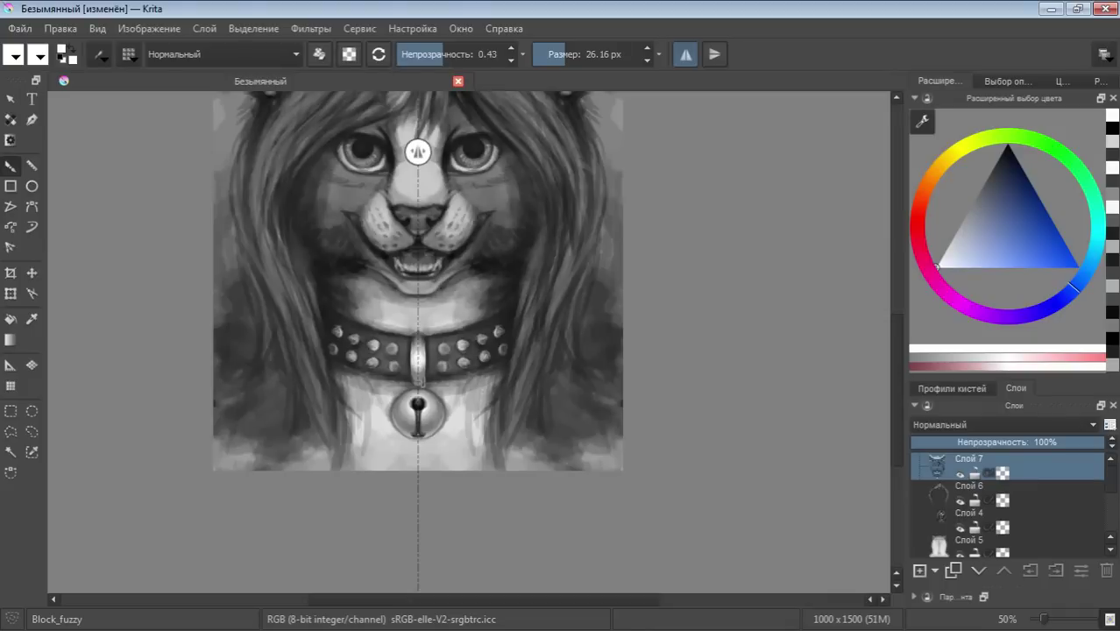
# Zoom in, try a nose-bridge highlight, undo it, and save the file
pyautogui.scroll(2, 900, 311)
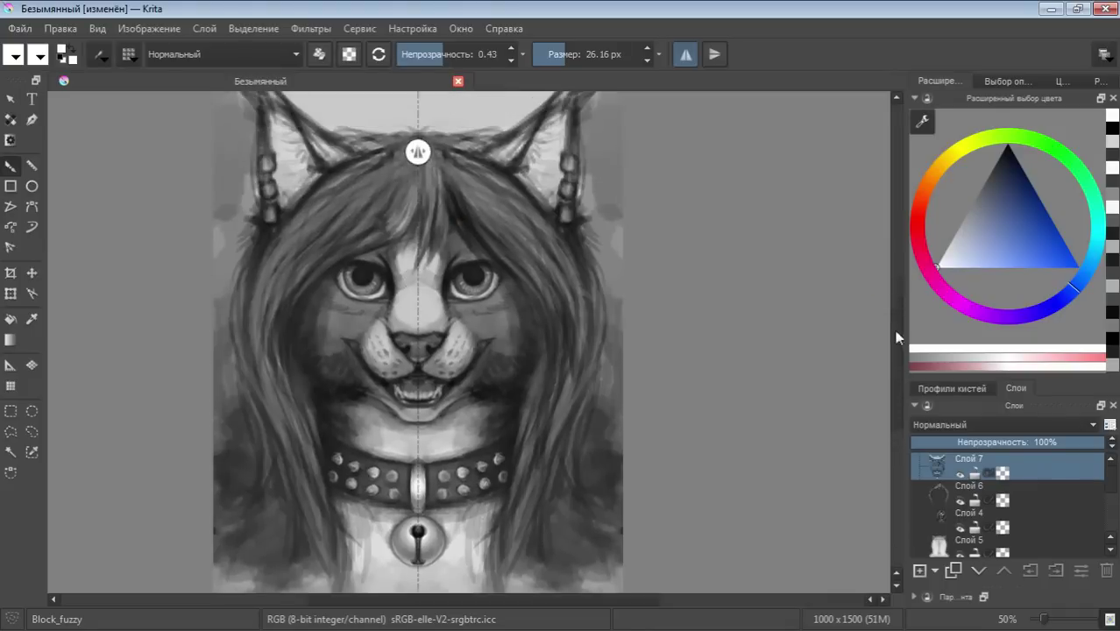
pyautogui.scroll(1, 876, 316)
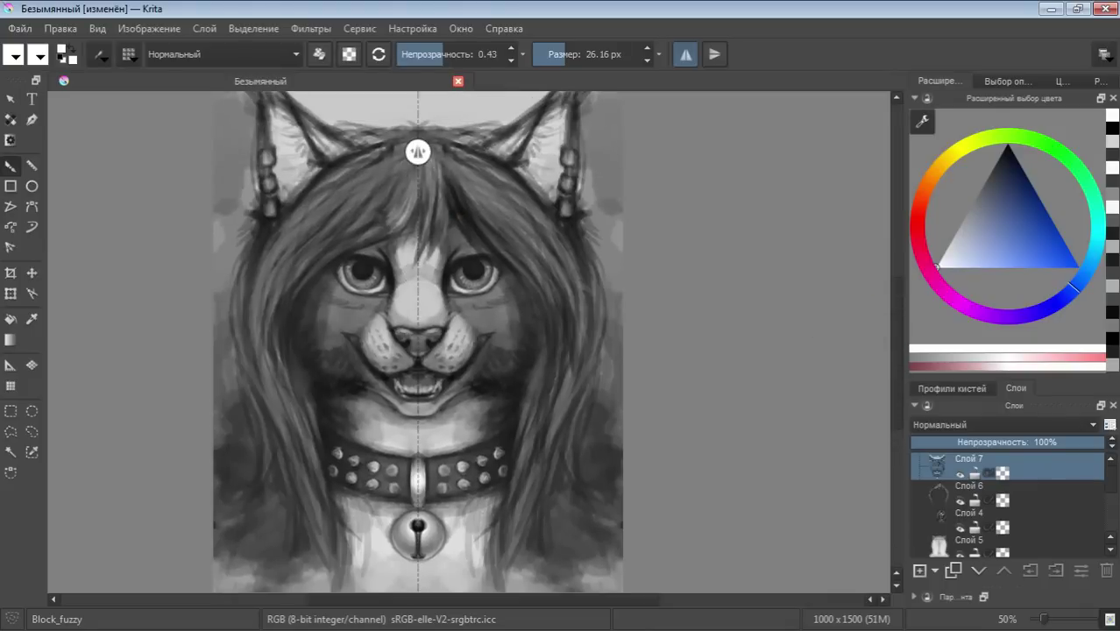
pyautogui.moveTo(403, 326)
pyautogui.mouseDown()
pyautogui.moveTo(427, 333)
pyautogui.moveTo(419, 345)
pyautogui.moveTo(434, 333)
pyautogui.mouseUp()
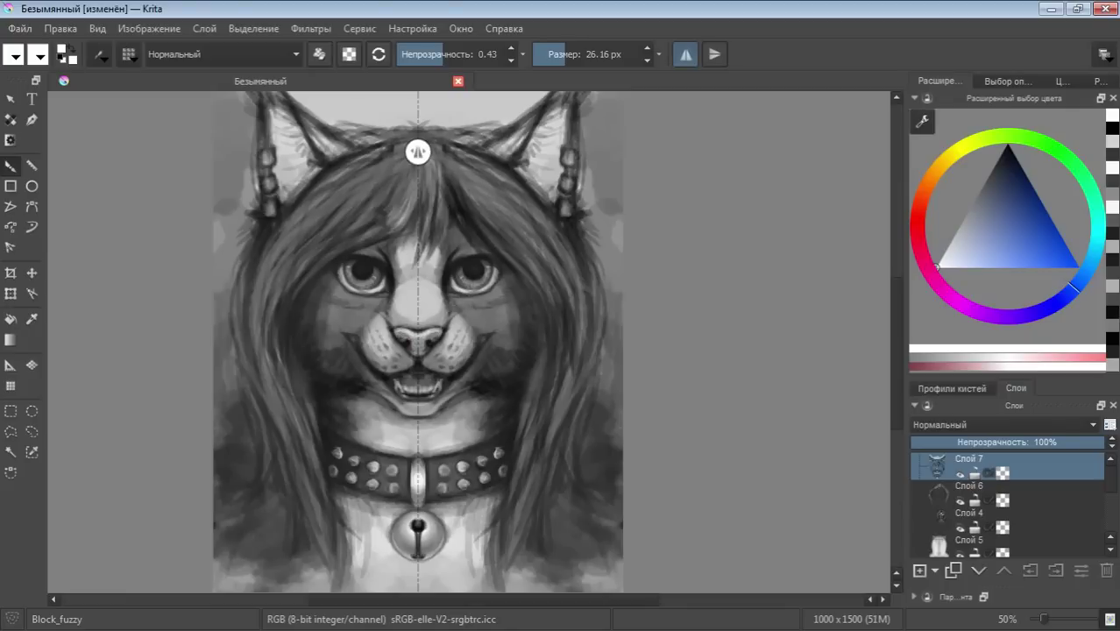
pyautogui.hotkey('ctrl', 'z')
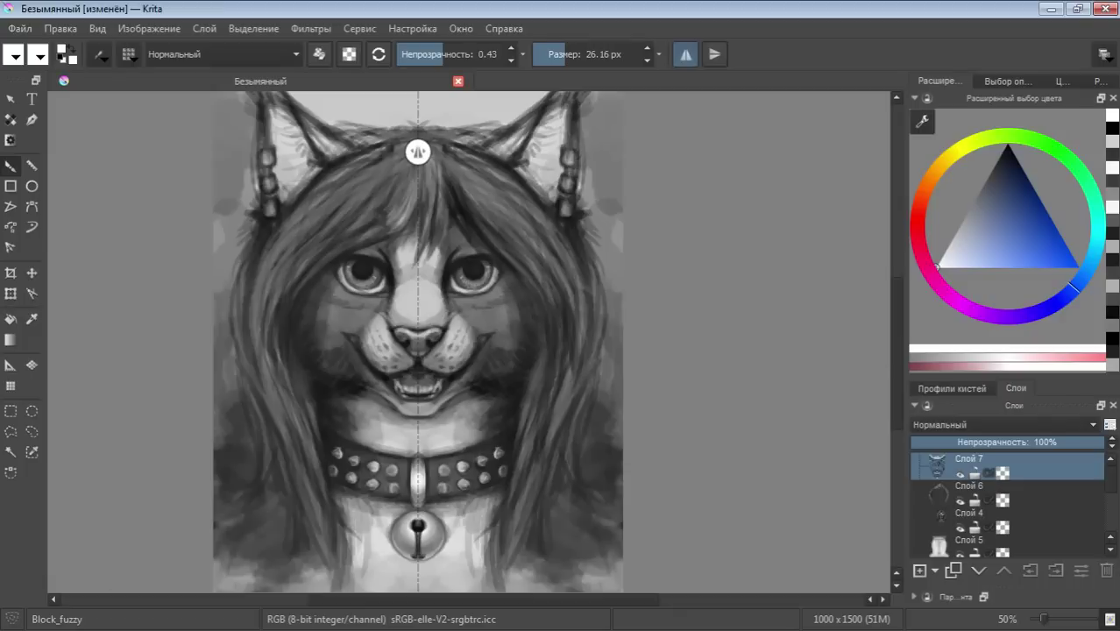
pyautogui.hotkey('ctrl', 's')
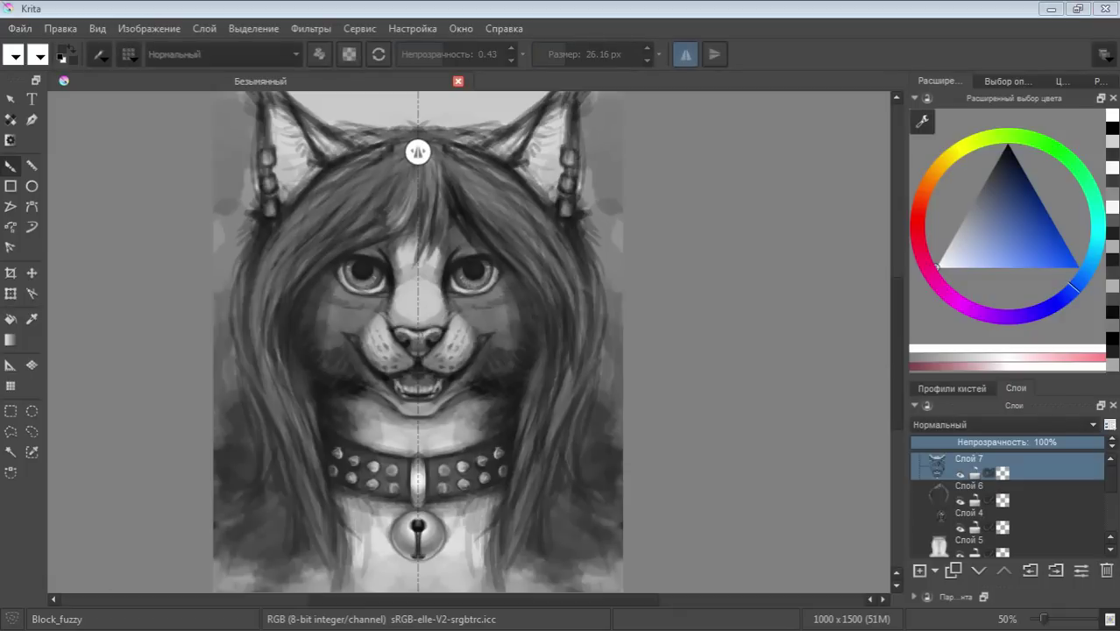
pyautogui.press('Escape')
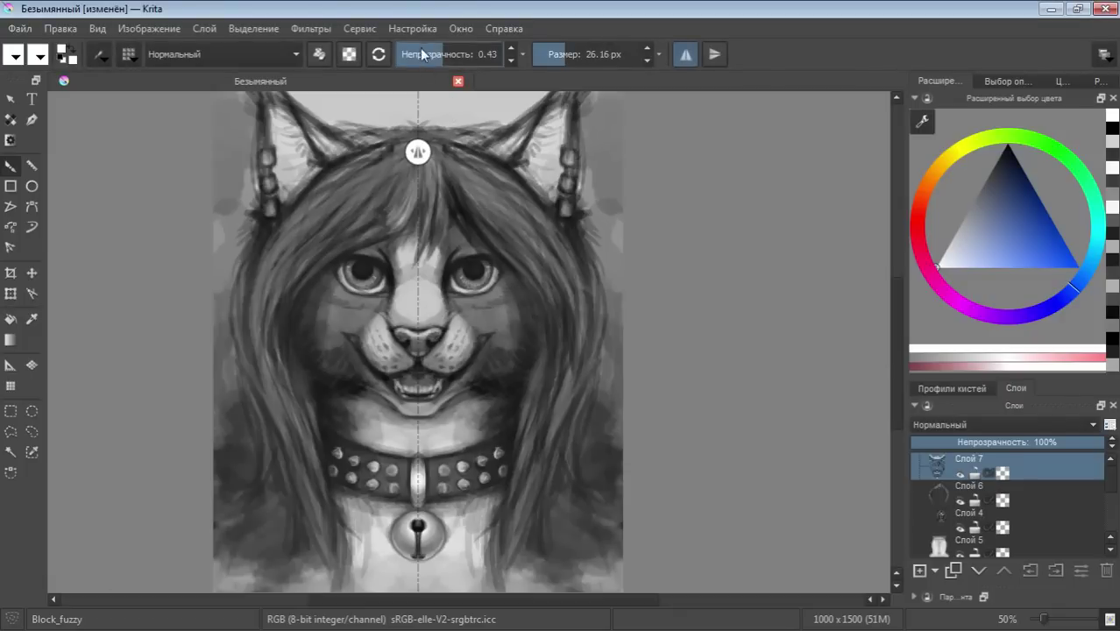
# Replace the bright eye highlights with soft shading on the lower lids and right iris, at 0.23 opacity and about 93 px
pyautogui.click(422, 50)
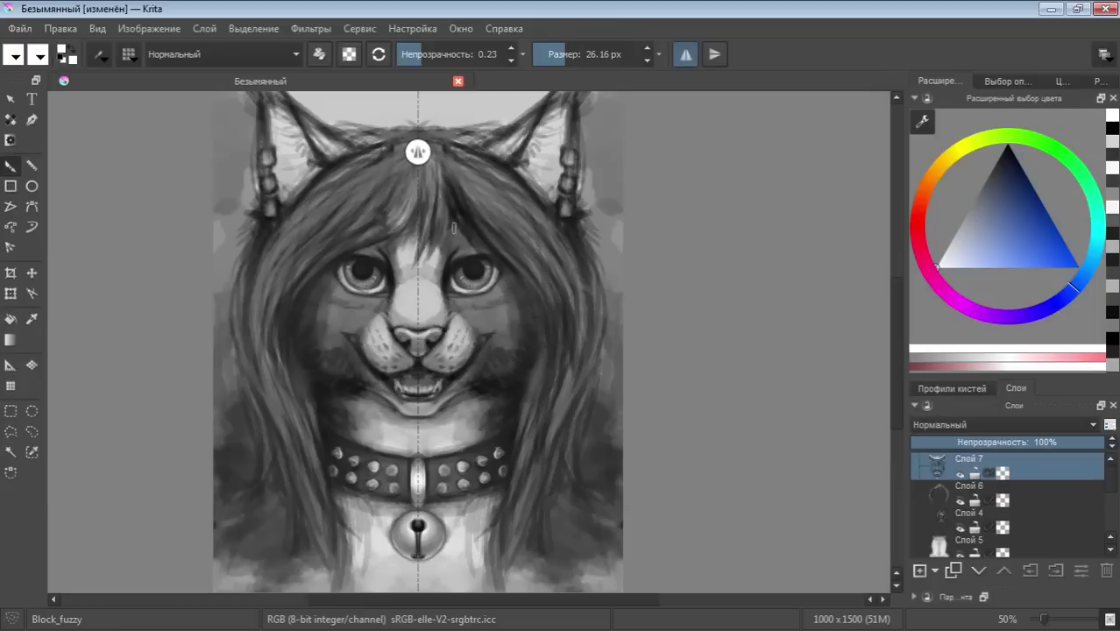
pyautogui.moveTo(459, 277); pyautogui.dragTo(487, 279)
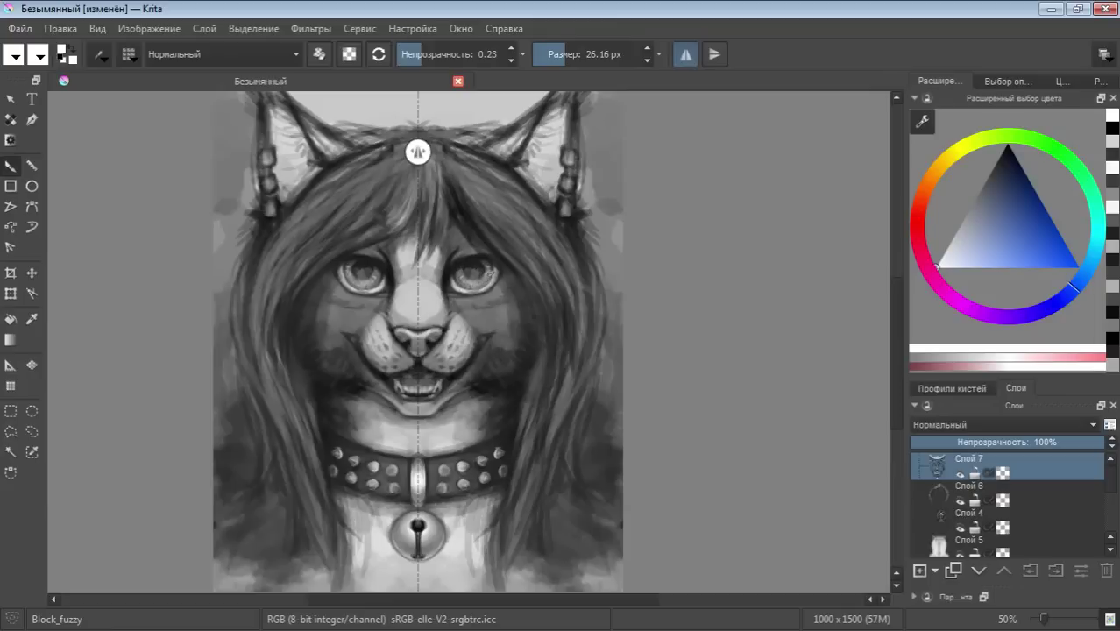
pyautogui.hotkey('ctrl', 'z')
pyautogui.hotkey('ctrl', 'z')
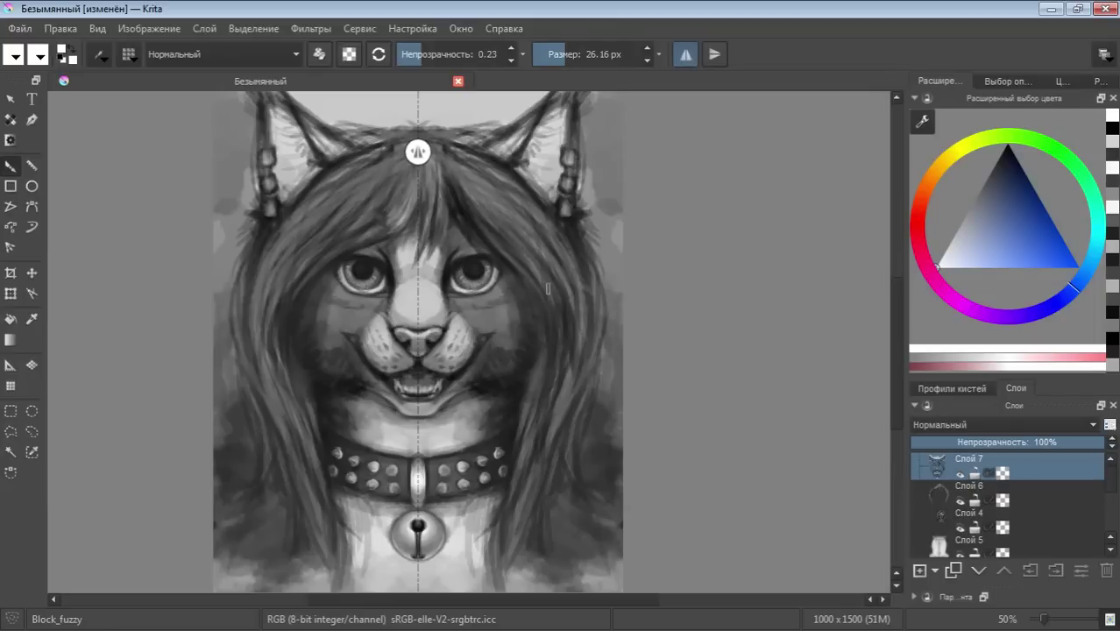
pyautogui.moveTo(571, 59); pyautogui.dragTo(583, 56)
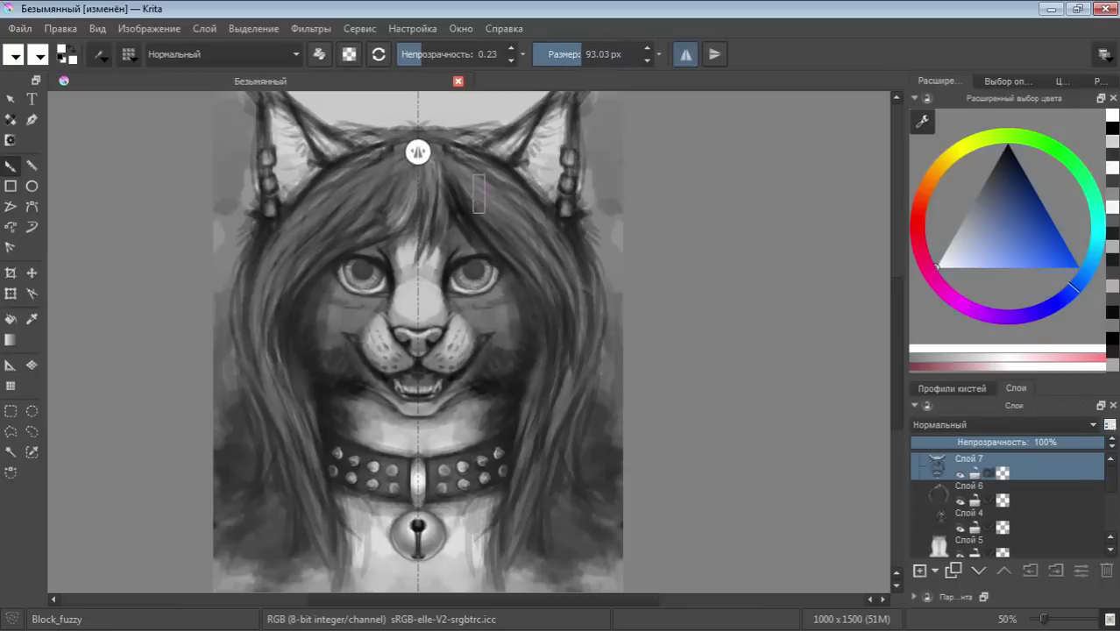
pyautogui.moveTo(521, 268)
pyautogui.mouseDown()
pyautogui.moveTo(456, 285)
pyautogui.moveTo(486, 285)
pyautogui.moveTo(486, 298)
pyautogui.mouseUp()
pyautogui.moveTo(473, 259)
pyautogui.mouseDown()
pyautogui.moveTo(473, 298)
pyautogui.moveTo(464, 273)
pyautogui.moveTo(491, 276)
pyautogui.mouseUp()
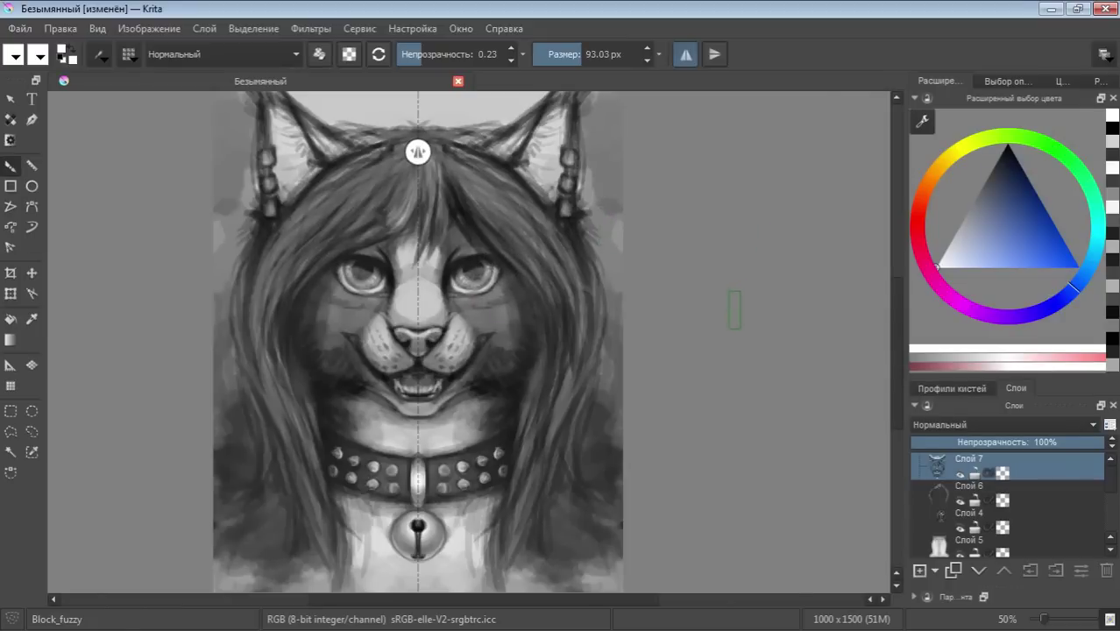
pyautogui.hotkey('ctrl', 'z')
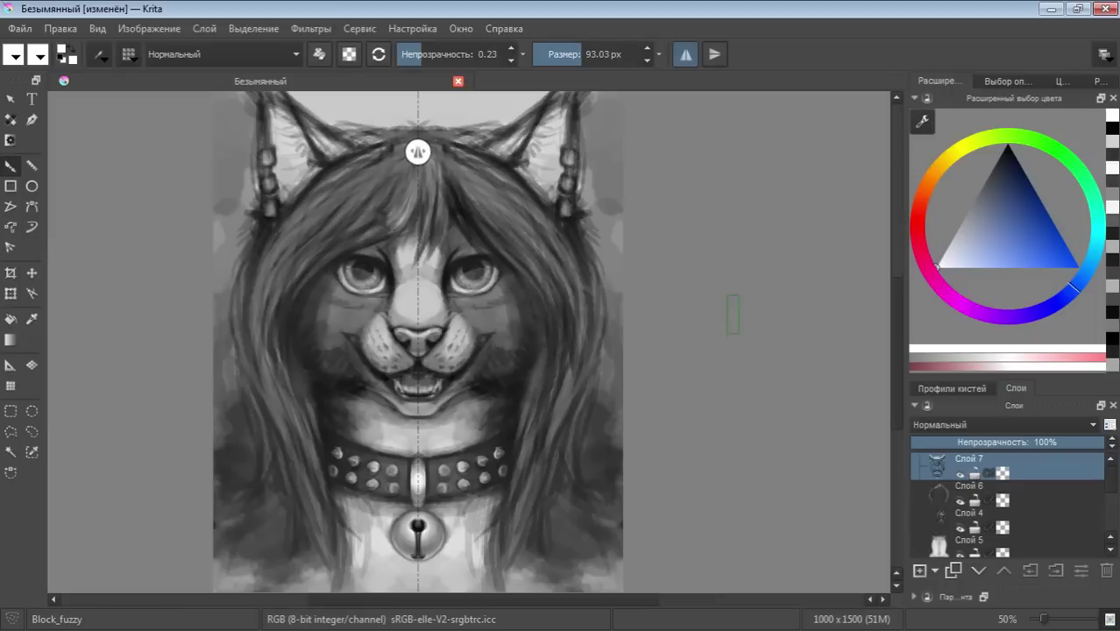
pyautogui.hotkey('ctrl', 'z')
pyautogui.moveTo(486, 262)
pyautogui.mouseDown()
pyautogui.moveTo(476, 285)
pyautogui.moveTo(491, 274)
pyautogui.moveTo(418, 285)
pyautogui.moveTo(408, 301)
pyautogui.moveTo(490, 297)
pyautogui.mouseUp()
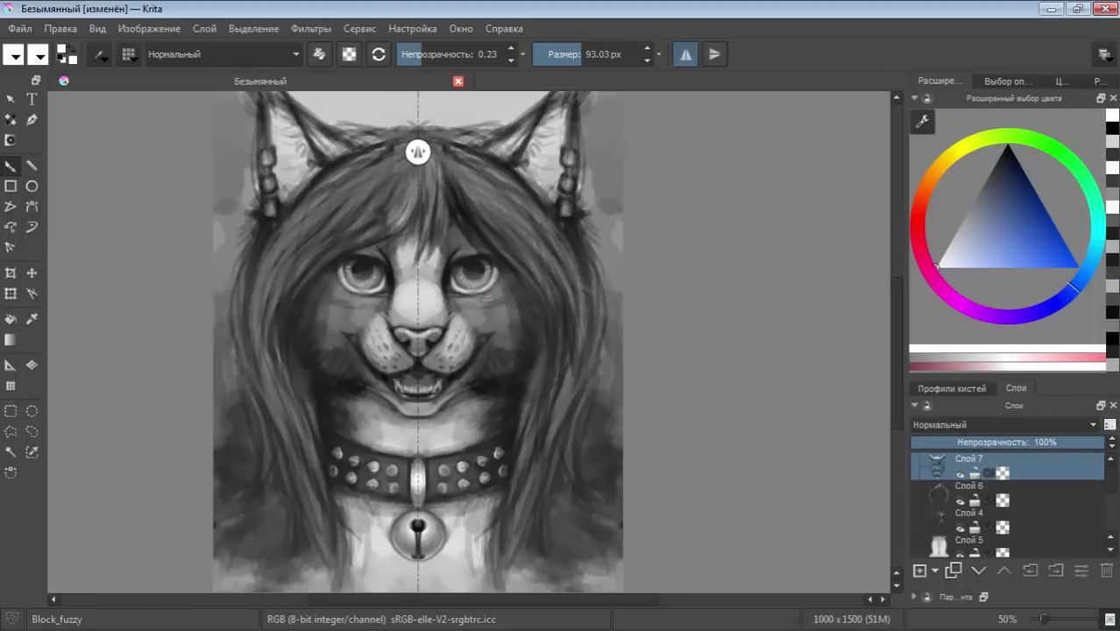
# Brush faint mirrored light strokes into the hair at 0.46 opacity with a 30 px brush
pyautogui.click(560, 56)
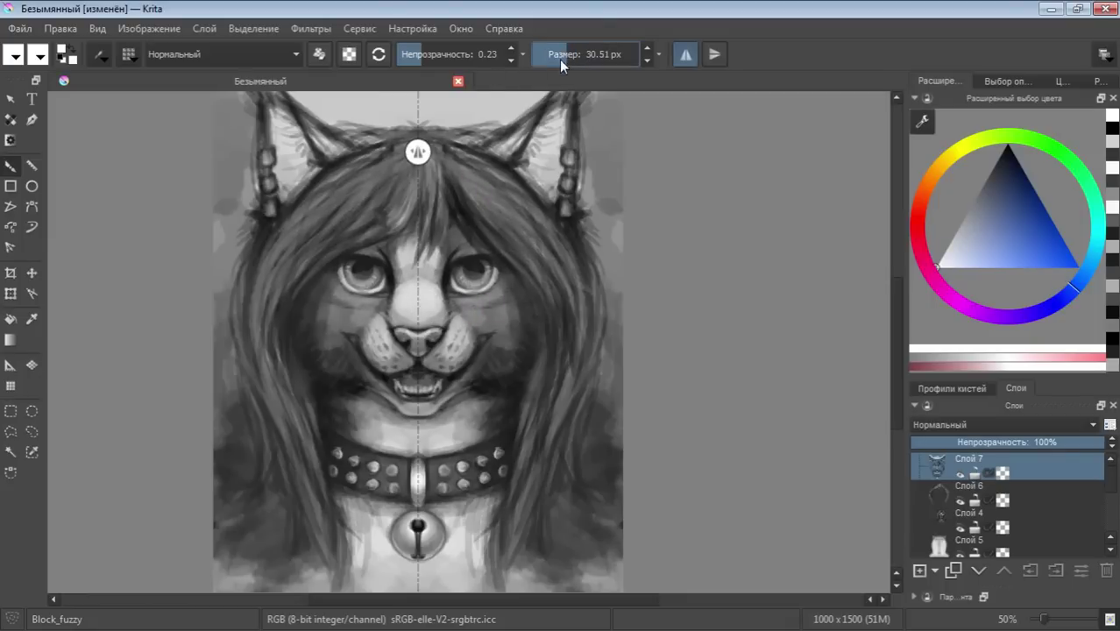
pyautogui.click(446, 54)
pyautogui.moveTo(457, 169)
pyautogui.mouseDown()
pyautogui.moveTo(467, 203)
pyautogui.moveTo(462, 180)
pyautogui.moveTo(451, 181)
pyautogui.moveTo(460, 169)
pyautogui.moveTo(470, 198)
pyautogui.moveTo(512, 198)
pyautogui.moveTo(473, 184)
pyautogui.moveTo(516, 223)
pyautogui.moveTo(525, 276)
pyautogui.moveTo(507, 232)
pyautogui.moveTo(524, 219)
pyautogui.moveTo(500, 210)
pyautogui.moveTo(528, 213)
pyautogui.moveTo(495, 180)
pyautogui.moveTo(533, 204)
pyautogui.moveTo(575, 261)
pyautogui.moveTo(562, 215)
pyautogui.moveTo(583, 279)
pyautogui.mouseUp()
pyautogui.press(']')
pyautogui.press(']')
pyautogui.press(']')
# Try light dabs on the collar spikes at two opacities, undoing both to keep the collar dark
pyautogui.moveTo(438, 472)
pyautogui.mouseDown()
pyautogui.moveTo(466, 477)
pyautogui.moveTo(480, 460)
pyautogui.moveTo(461, 483)
pyautogui.moveTo(477, 486)
pyautogui.mouseUp()
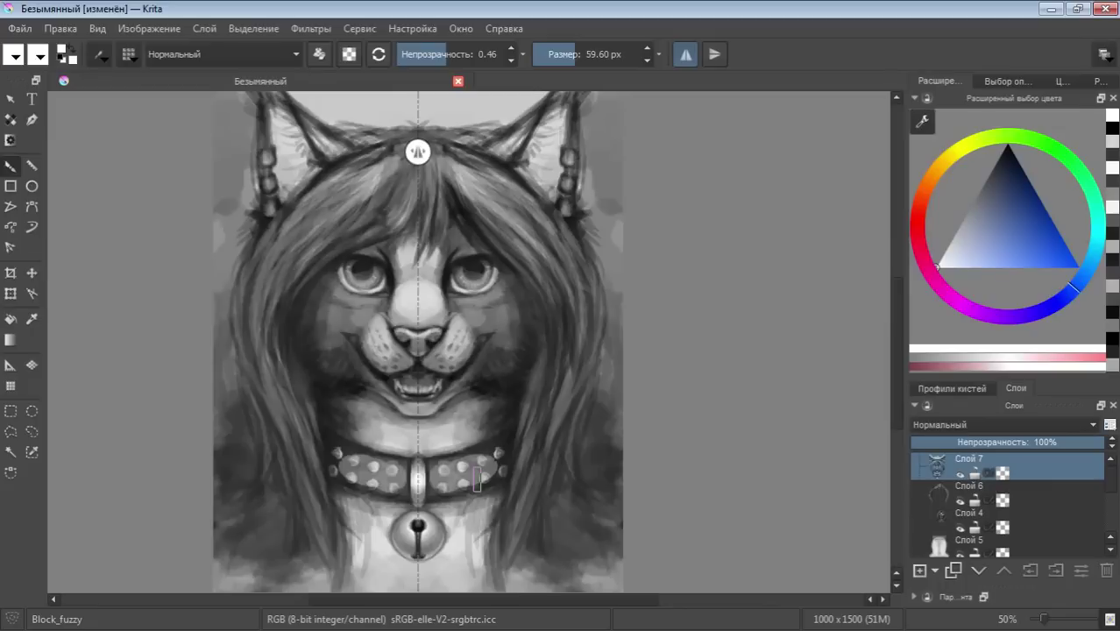
pyautogui.hotkey('ctrl', 'z')
pyautogui.hotkey('ctrl', 'z')
pyautogui.hotkey('ctrl', 'z')
pyautogui.click(409, 55)
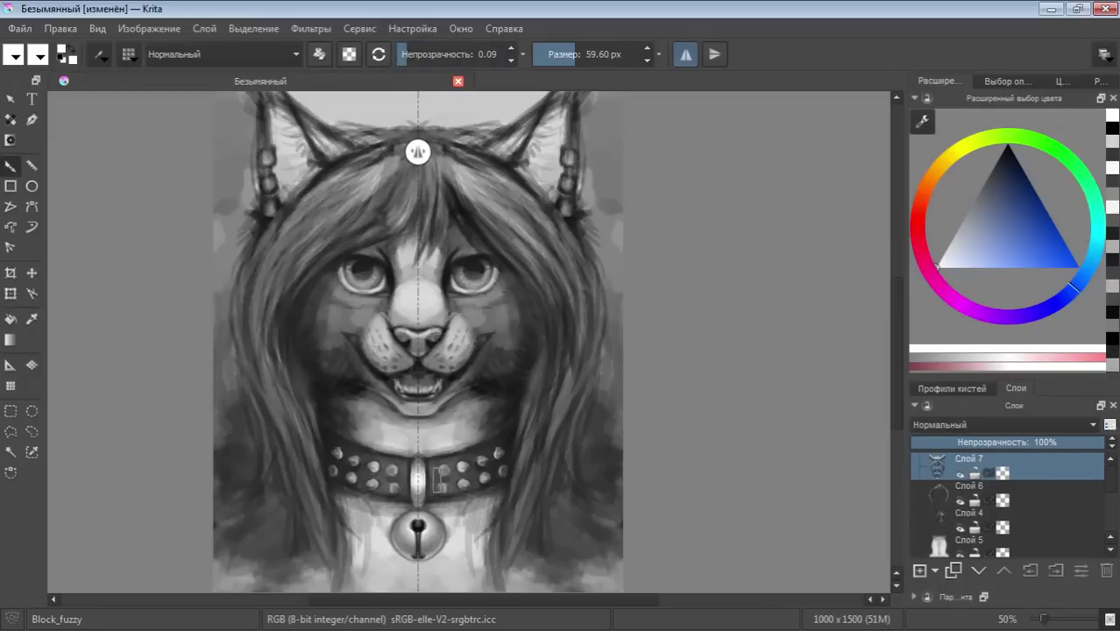
pyautogui.moveTo(434, 473)
pyautogui.mouseDown()
pyautogui.moveTo(464, 475)
pyautogui.moveTo(487, 461)
pyautogui.moveTo(436, 480)
pyautogui.moveTo(438, 468)
pyautogui.moveTo(482, 455)
pyautogui.moveTo(464, 481)
pyautogui.mouseUp()
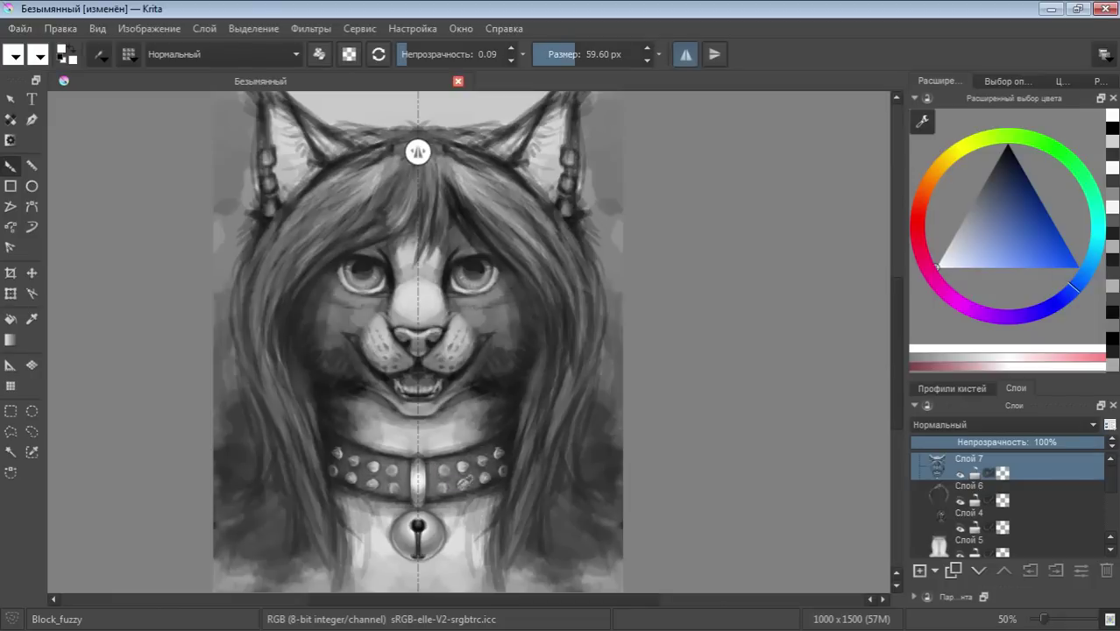
pyautogui.hotkey('ctrl', 'z')
pyautogui.hotkey('ctrl', 'z')
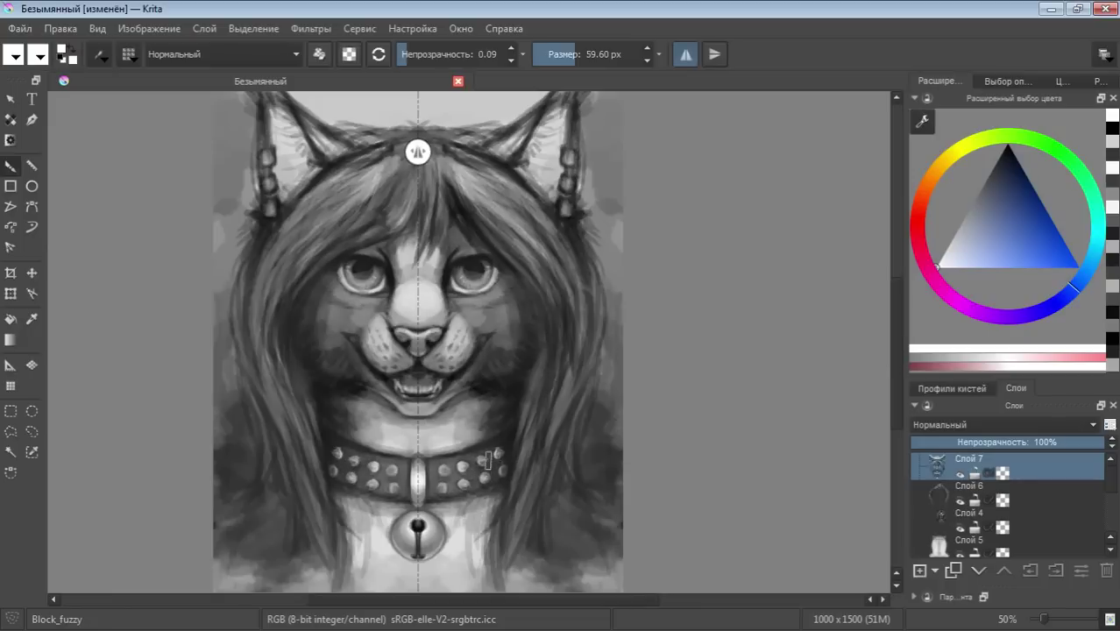
# Pick white and set up a 9.38 px brush at 0.33 opacity
pyautogui.moveTo(995, 188); pyautogui.dragTo(944, 143)
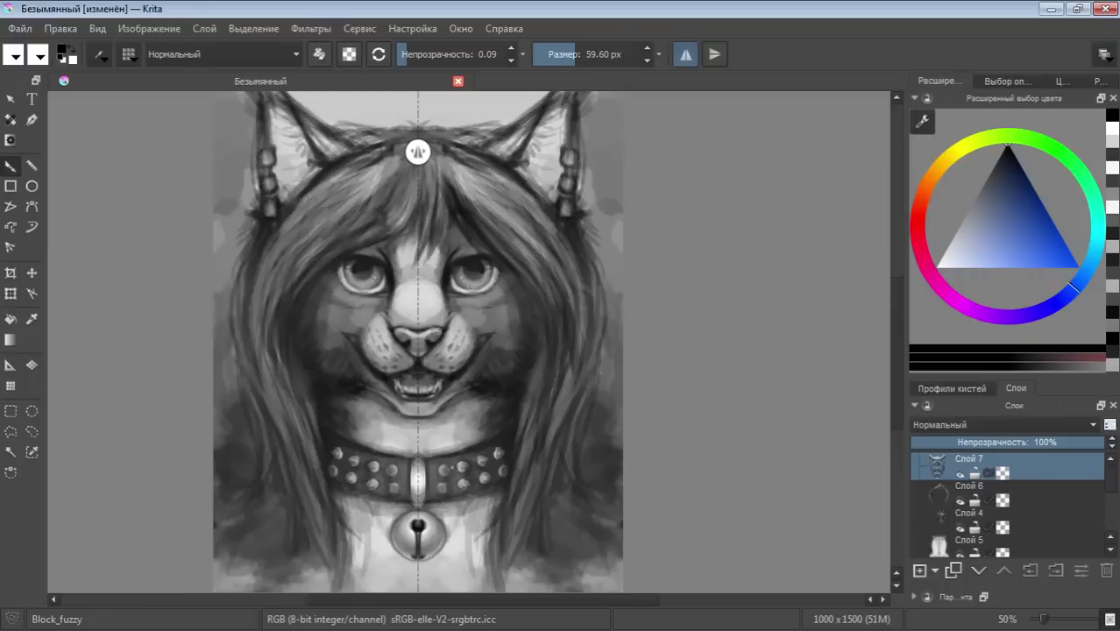
pyautogui.click(934, 265)
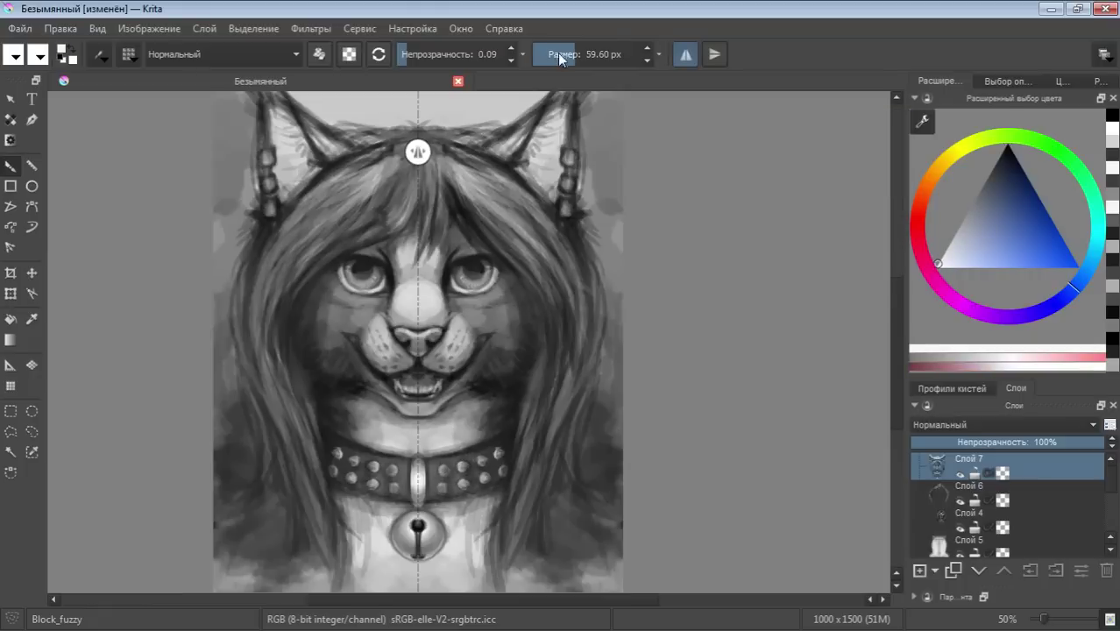
pyautogui.press('[')
pyautogui.press('[')
pyautogui.press('[')
pyautogui.press('o')
pyautogui.press('o')
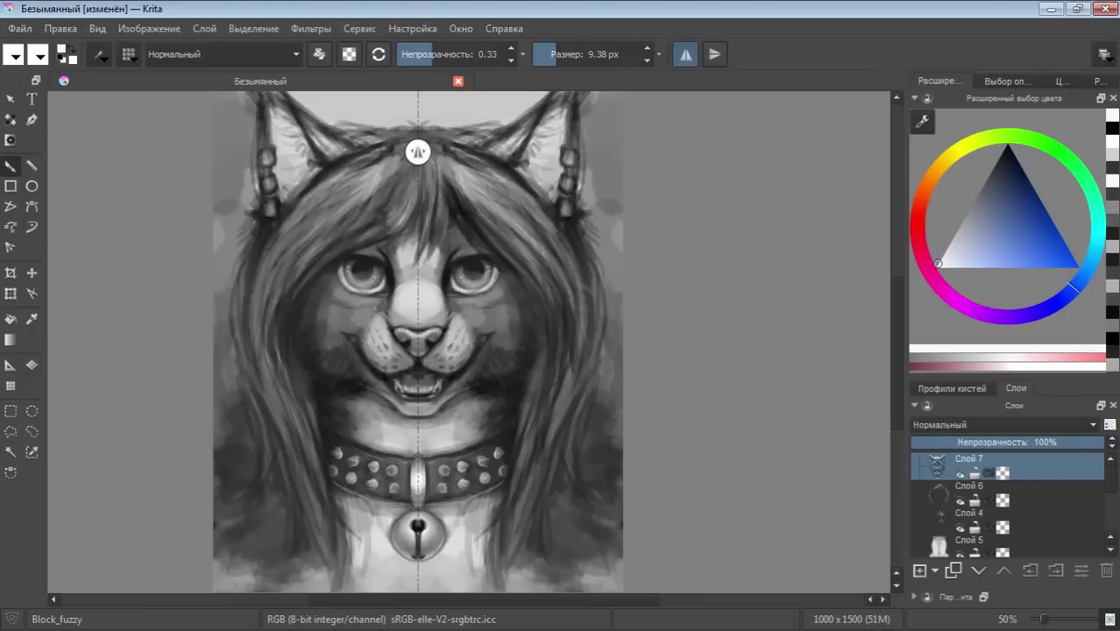
# With a 20 px brush at 0.10 opacity, paint faint light strands into the lower hair, then raise opacity to 0.26
pyautogui.click(559, 51)
pyautogui.click(406, 53)
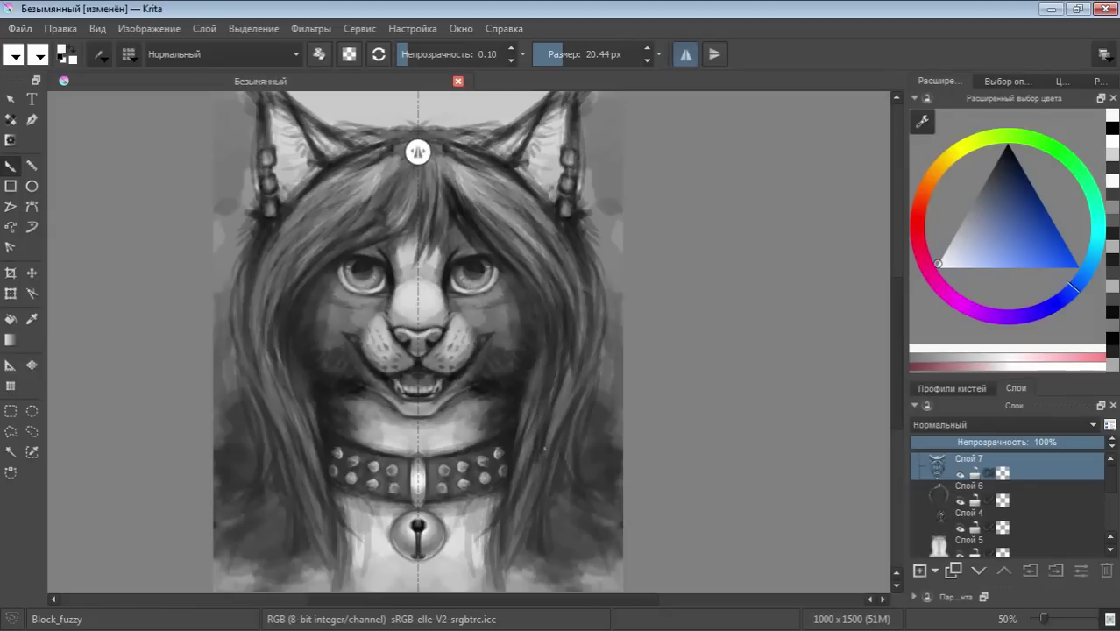
pyautogui.moveTo(577, 399); pyautogui.dragTo(572, 480)
pyautogui.moveTo(565, 434)
pyautogui.mouseDown()
pyautogui.moveTo(562, 473)
pyautogui.moveTo(544, 490)
pyautogui.moveTo(585, 495)
pyautogui.mouseUp()
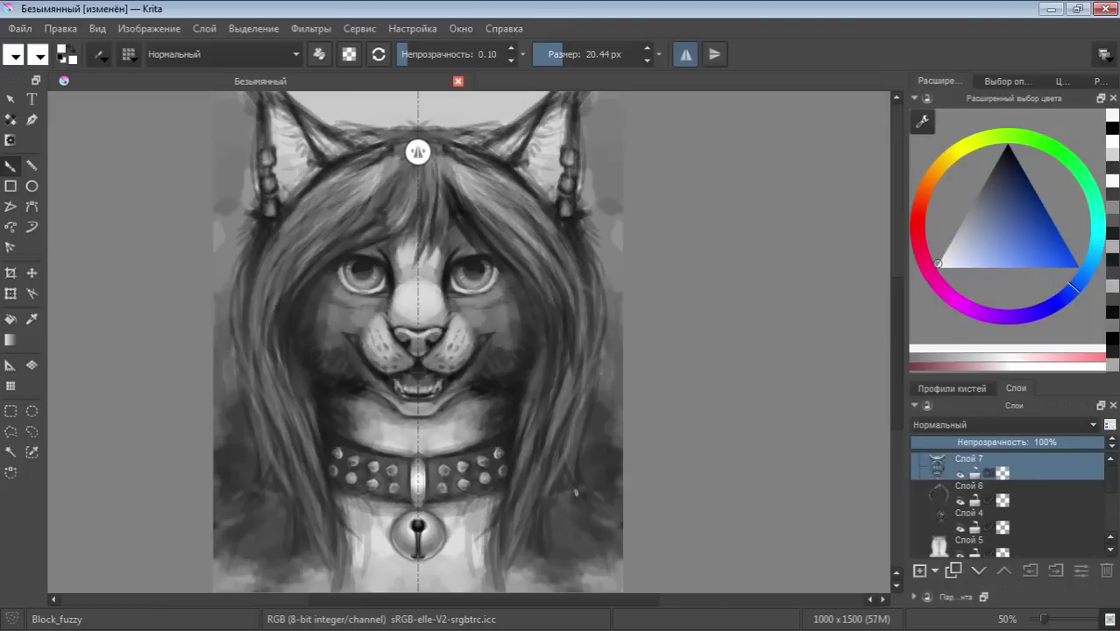
pyautogui.click(427, 54)
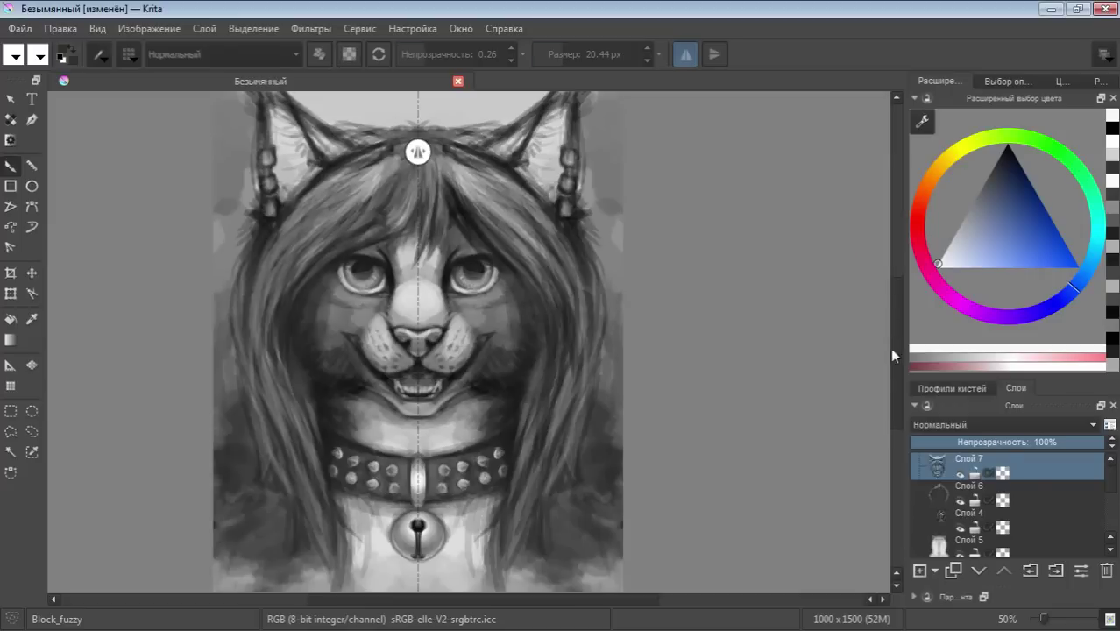
# Scroll the canvas view down and switch the paint colour to near-black
pyautogui.moveTo(891, 349); pyautogui.dragTo(891, 372)
pyautogui.moveTo(999, 192); pyautogui.dragTo(996, 159)
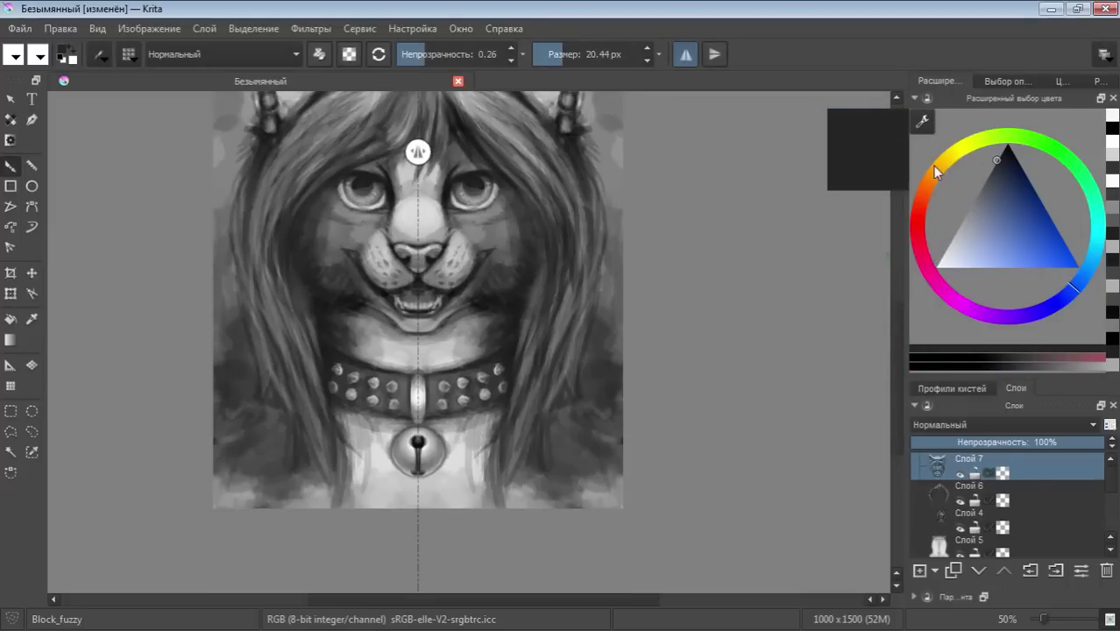
# Darken the lower hair on both sides with dark grey, adding a broad 157 px shadow
pyautogui.click(570, 55)
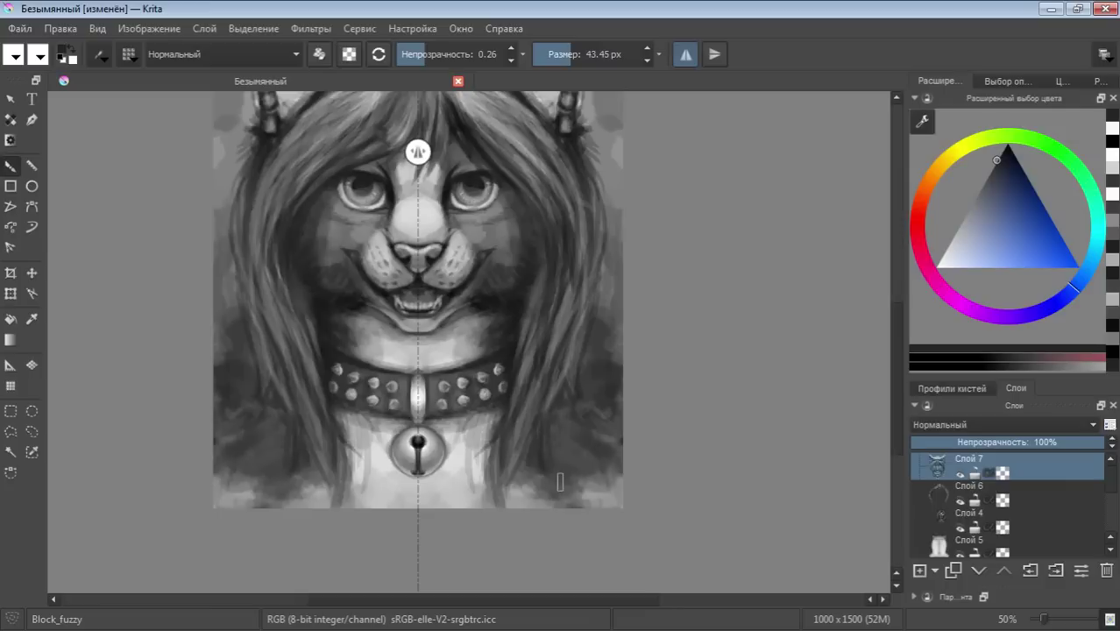
pyautogui.click(968, 165)
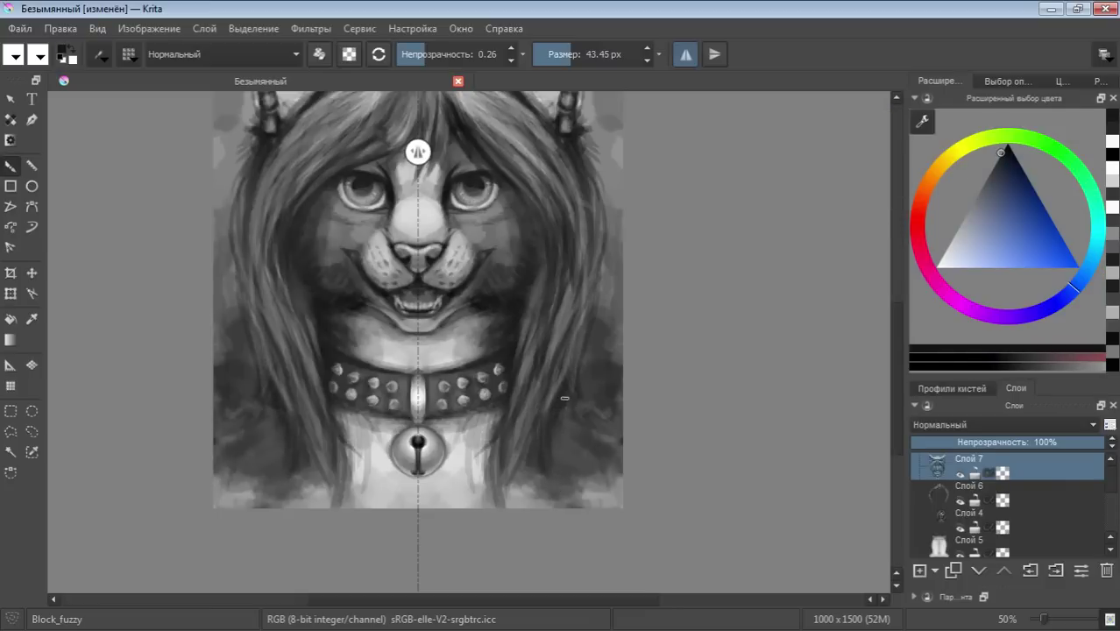
pyautogui.moveTo(615, 430)
pyautogui.mouseDown()
pyautogui.moveTo(579, 493)
pyautogui.moveTo(613, 491)
pyautogui.mouseUp()
pyautogui.click(592, 57)
pyautogui.moveTo(576, 434); pyautogui.dragTo(563, 440)
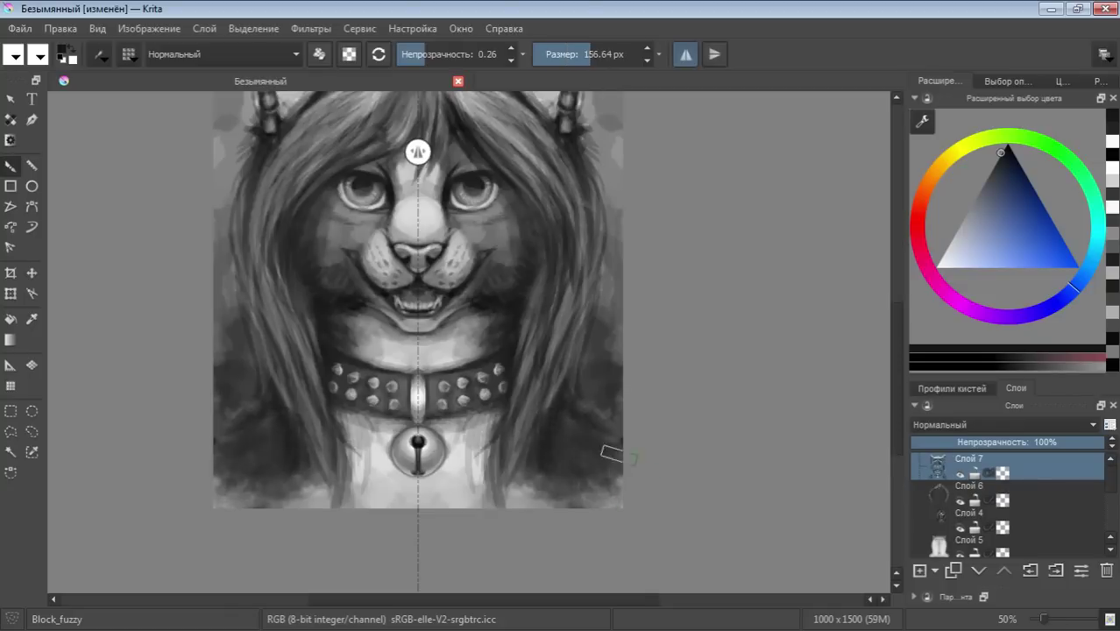
# Paint light grey highlight strands through the lower, side and upper hair with a 26 px brush
pyautogui.moveTo(953, 233); pyautogui.dragTo(962, 220)
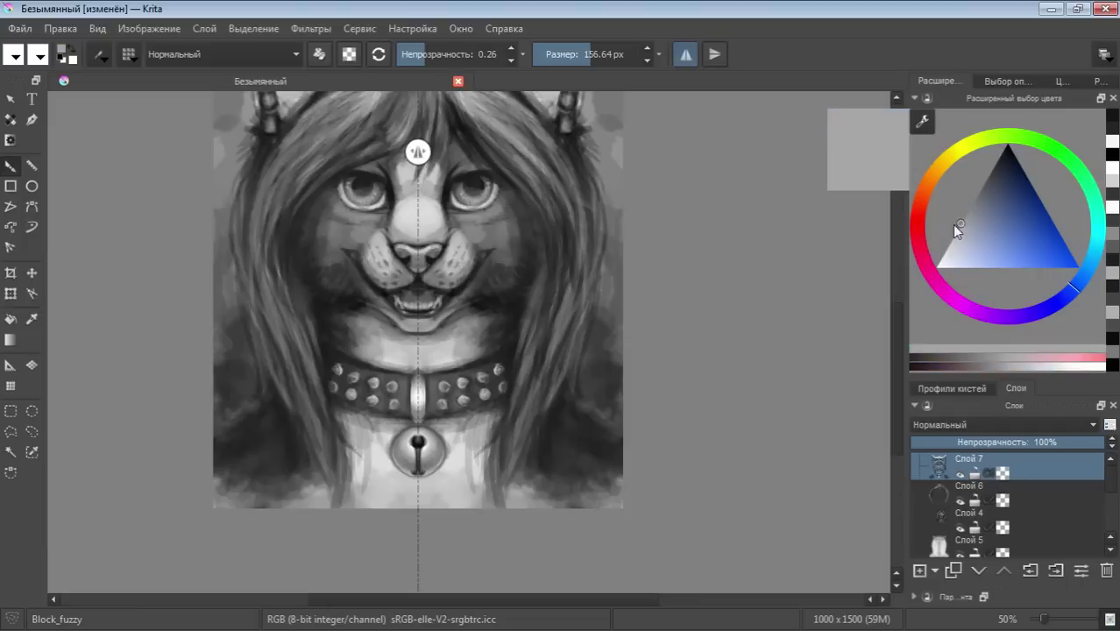
pyautogui.moveTo(562, 377)
pyautogui.mouseDown()
pyautogui.moveTo(576, 401)
pyautogui.moveTo(620, 422)
pyautogui.mouseUp()
pyautogui.moveTo(573, 48); pyautogui.dragTo(549, 51)
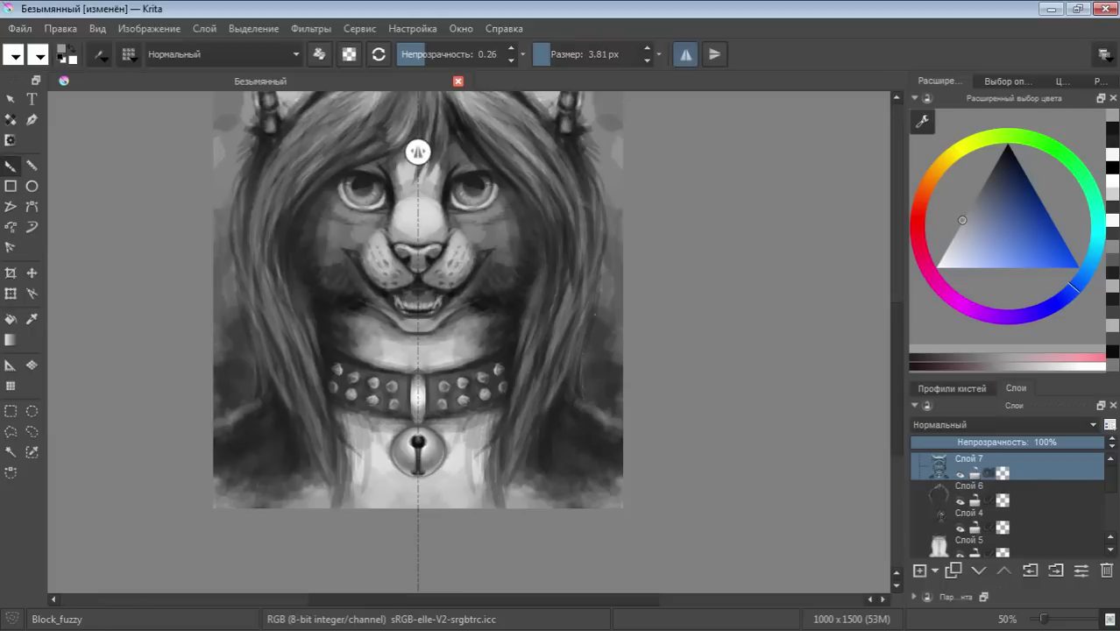
pyautogui.moveTo(563, 57); pyautogui.dragTo(569, 56)
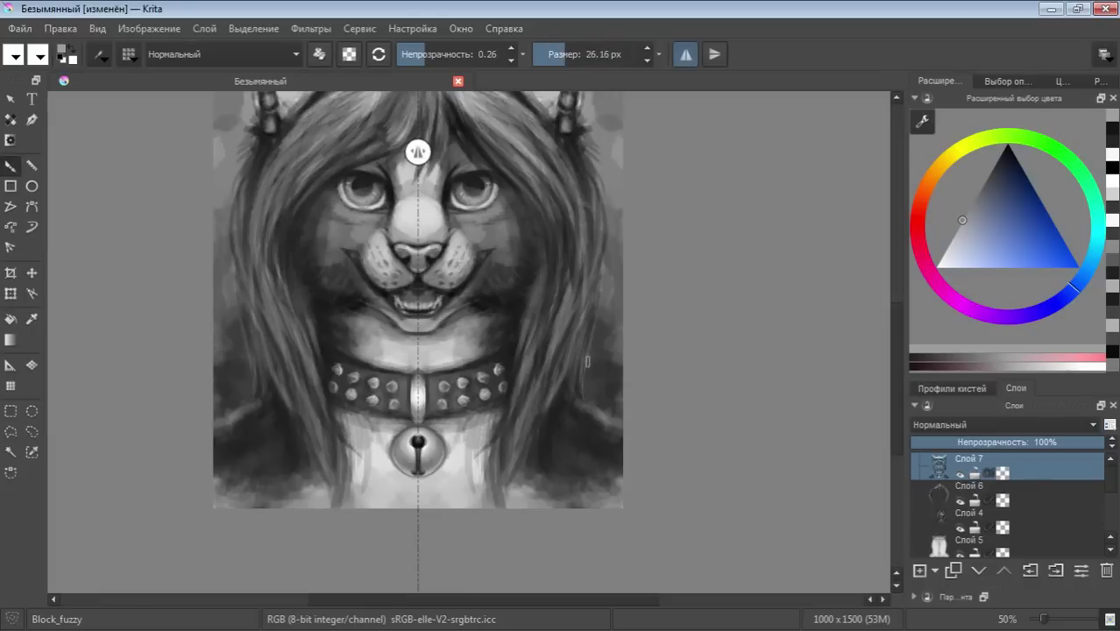
pyautogui.moveTo(584, 396); pyautogui.dragTo(593, 306)
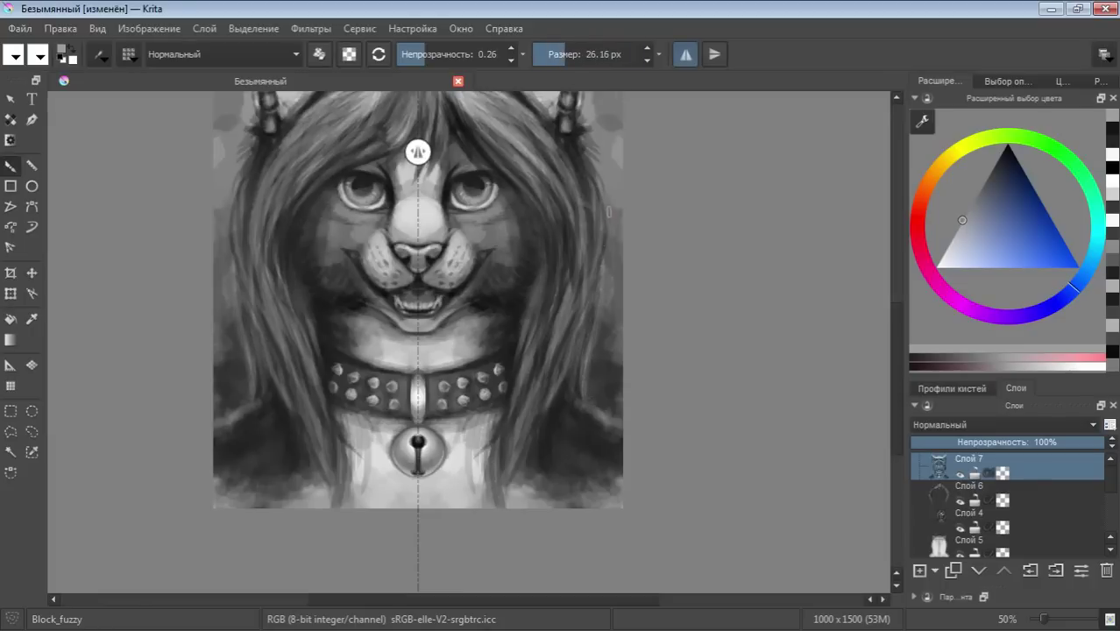
pyautogui.moveTo(572, 380)
pyautogui.mouseDown()
pyautogui.moveTo(593, 304)
pyautogui.moveTo(551, 426)
pyautogui.moveTo(555, 398)
pyautogui.moveTo(550, 462)
pyautogui.moveTo(529, 408)
pyautogui.mouseUp()
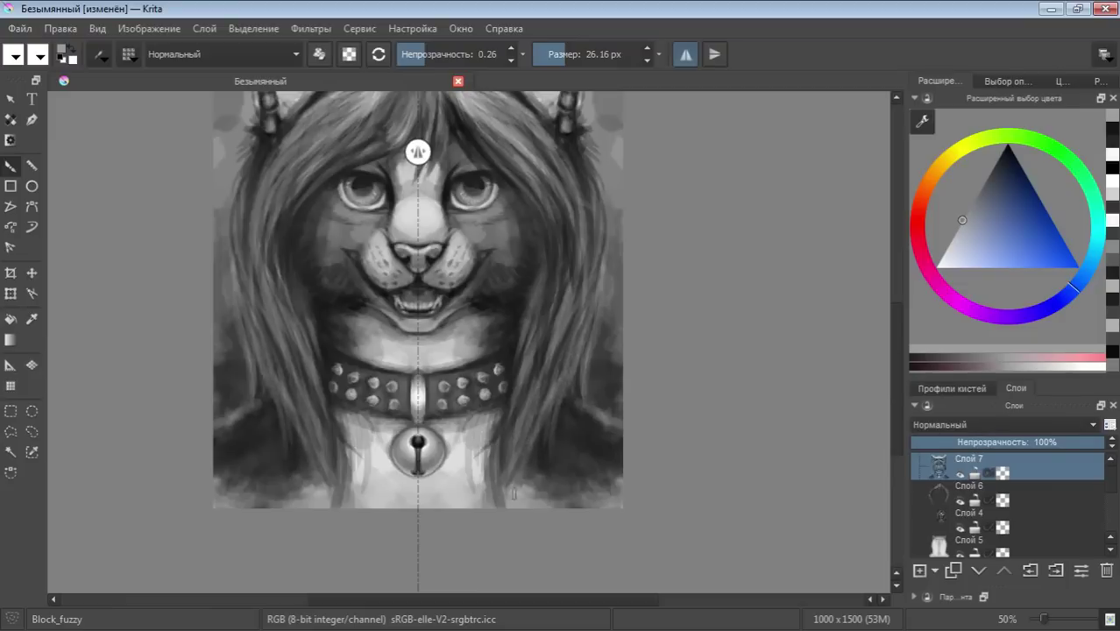
pyautogui.moveTo(511, 452)
pyautogui.mouseDown()
pyautogui.moveTo(517, 388)
pyautogui.moveTo(492, 441)
pyautogui.mouseUp()
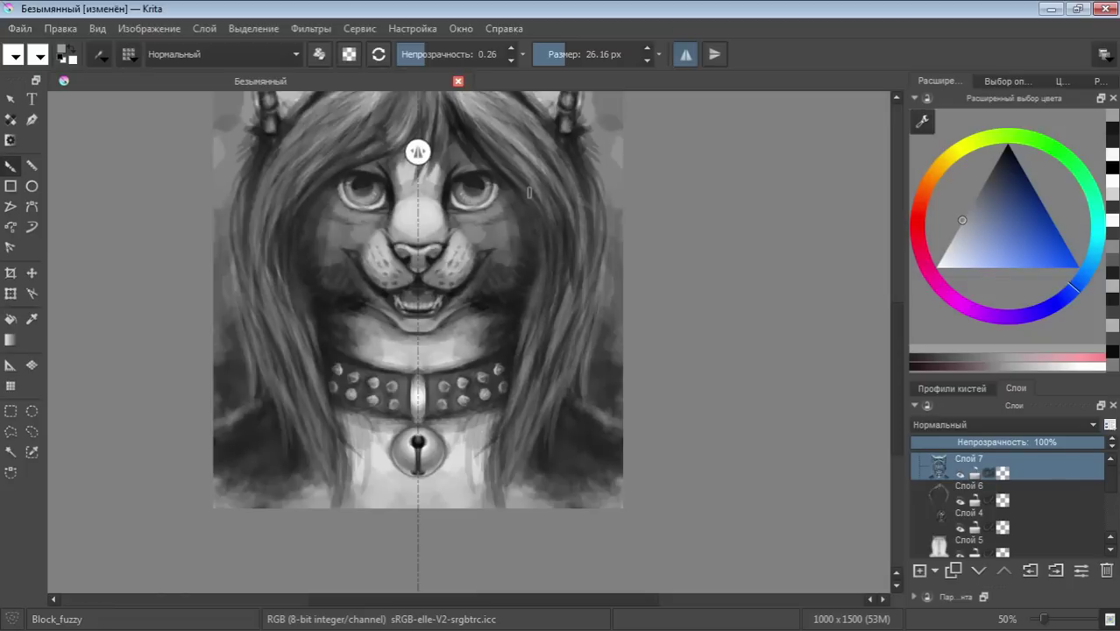
pyautogui.moveTo(550, 208); pyautogui.dragTo(560, 296)
pyautogui.moveTo(554, 258); pyautogui.dragTo(553, 302)
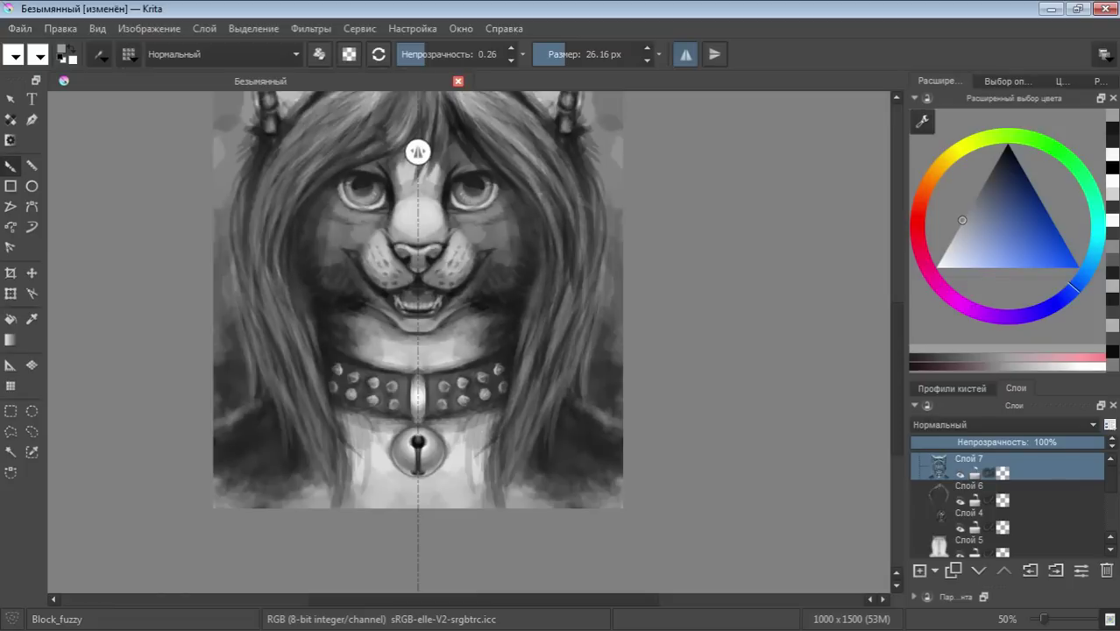
pyautogui.moveTo(564, 237); pyautogui.dragTo(565, 252)
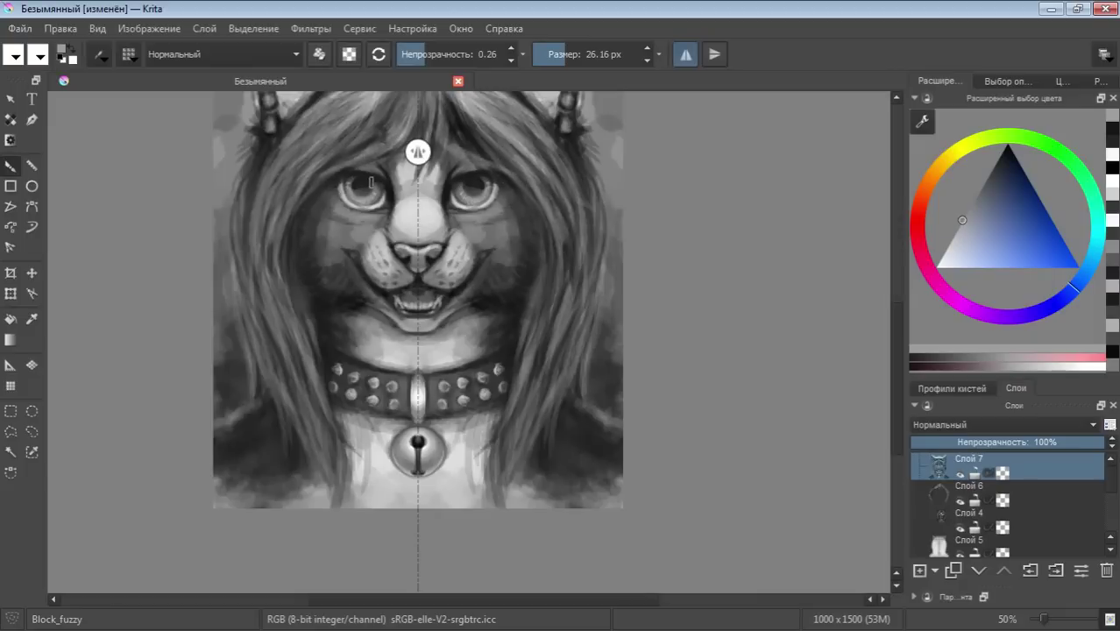
# Pick near-white, set the brush to 11.62 px at 0.71 opacity, and turn off horizontal mirroring
pyautogui.moveTo(977, 260); pyautogui.dragTo(924, 253)
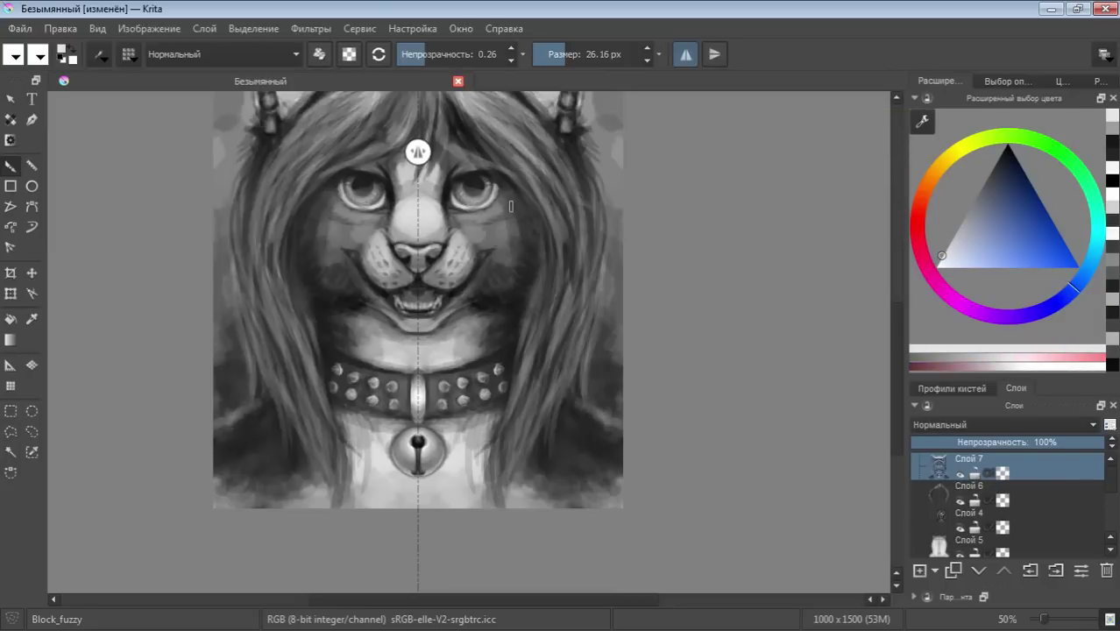
pyautogui.click(557, 54)
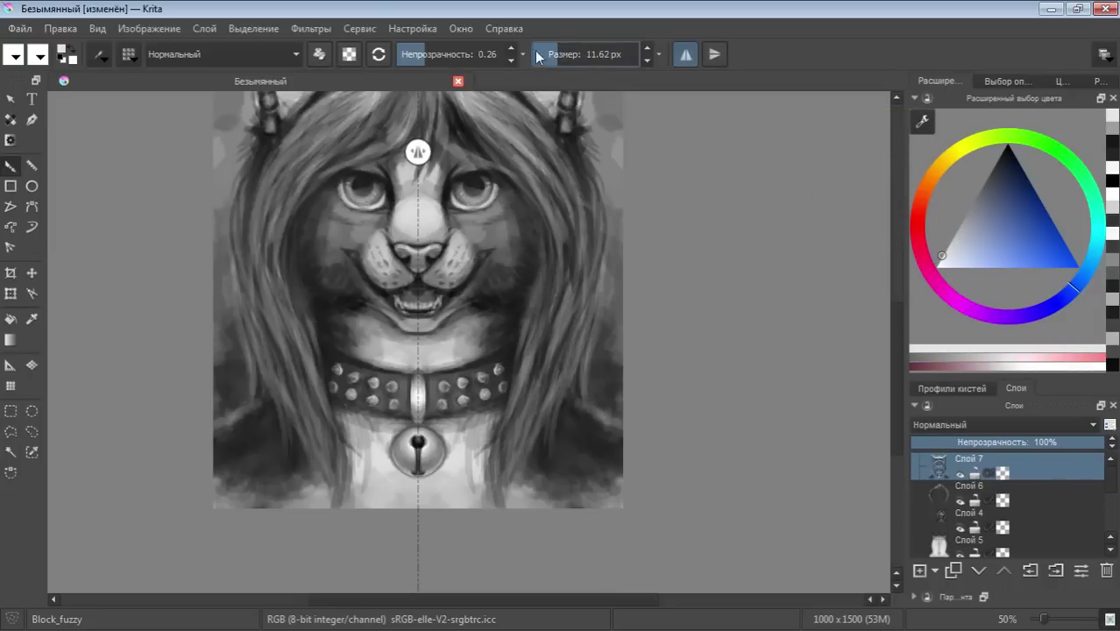
pyautogui.click(466, 54)
pyautogui.click(472, 55)
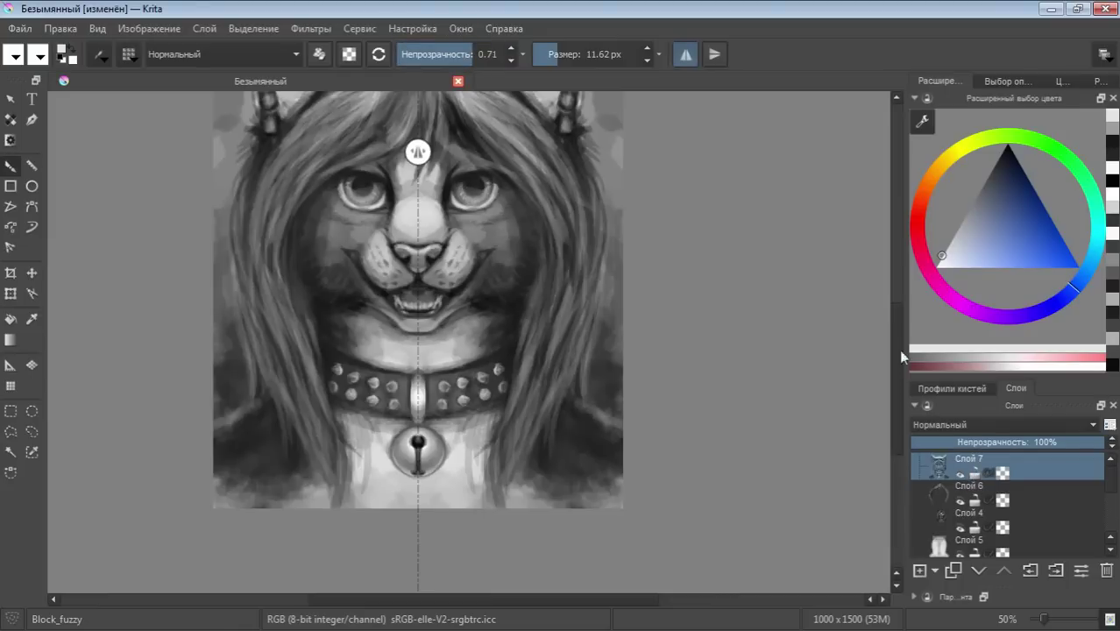
pyautogui.click(686, 56)
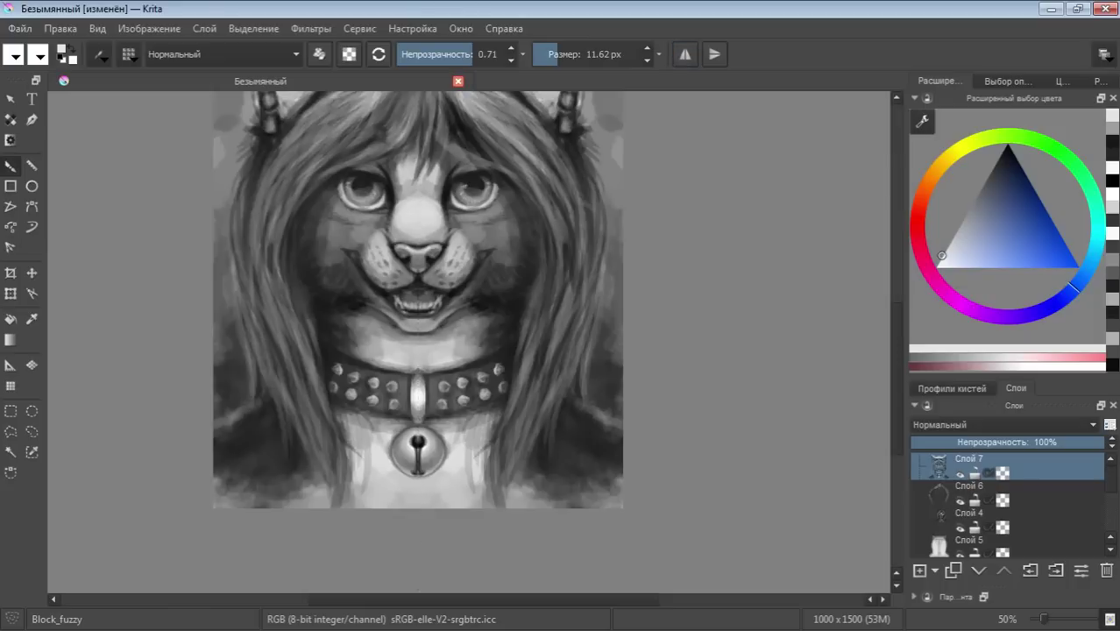
# Try a white catch-light in the right eye, then soften it with black at 0.25 opacity and 24 px
pyautogui.click(466, 188)
pyautogui.hotkey('ctrl', 'z')
pyautogui.click(463, 190)
pyautogui.moveTo(581, 58); pyautogui.dragTo(613, 55)
pyautogui.moveTo(1004, 186); pyautogui.dragTo(1004, 151)
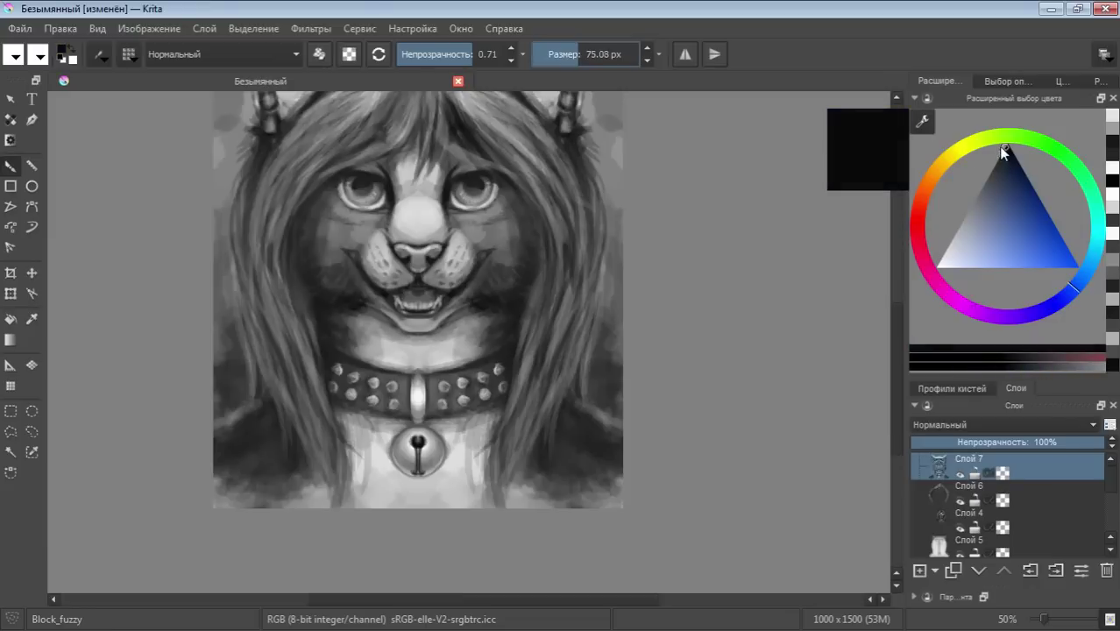
pyautogui.click(422, 54)
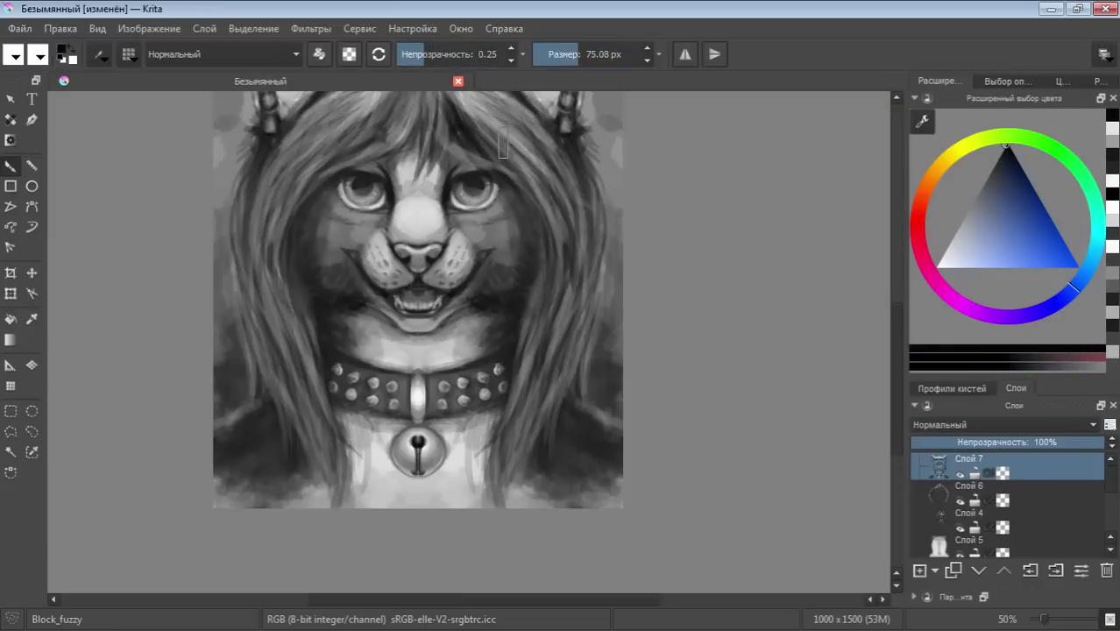
pyautogui.click(554, 53)
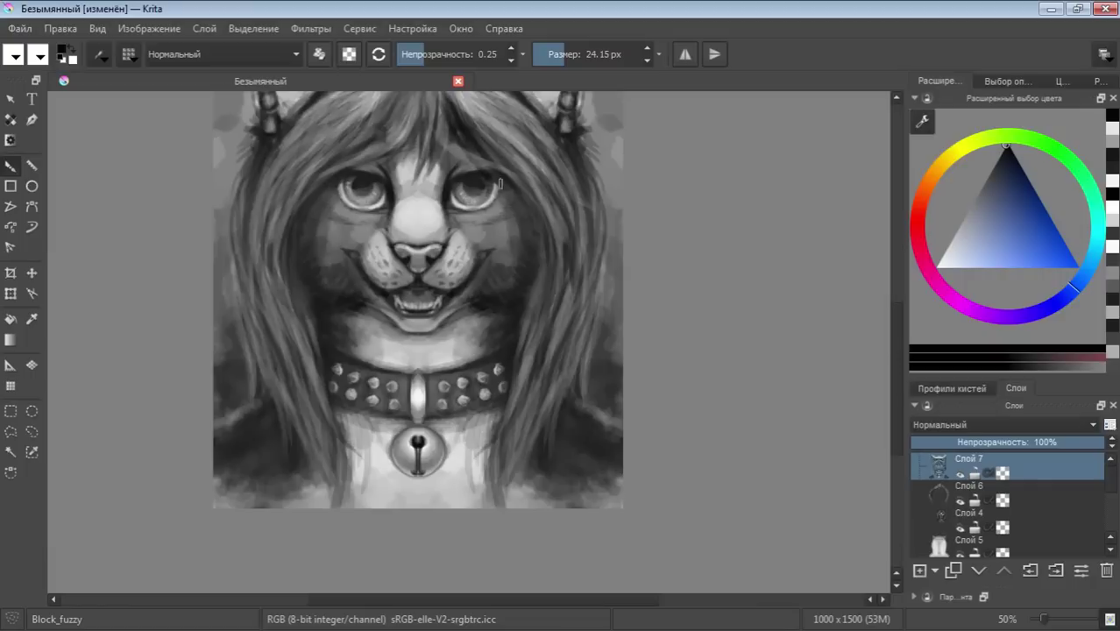
pyautogui.moveTo(456, 180); pyautogui.dragTo(466, 188)
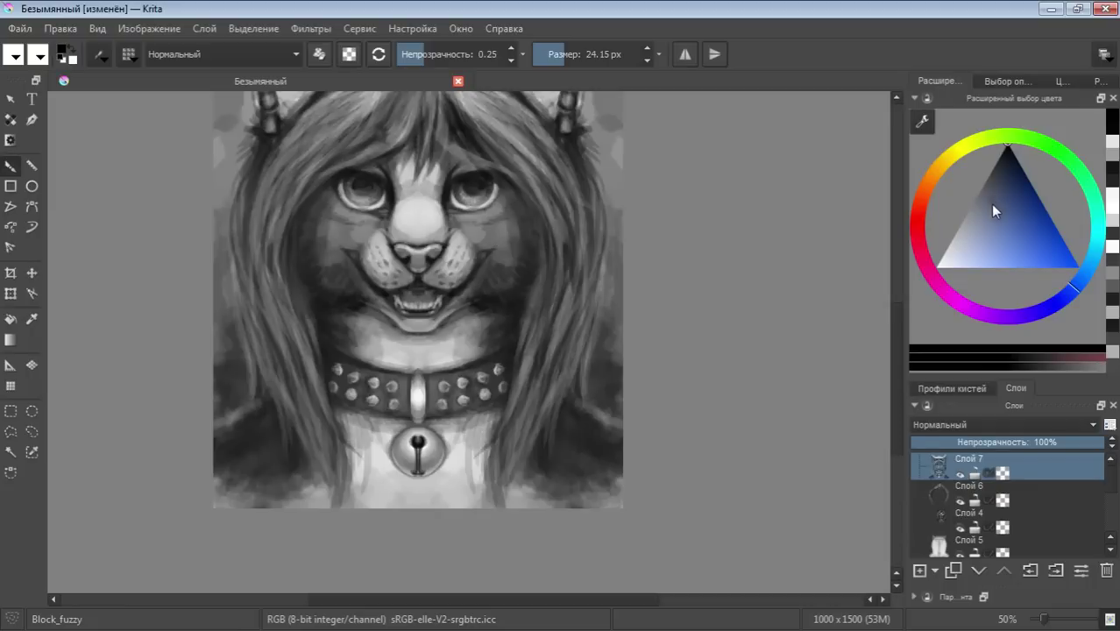
# Dab white highlights into the right and left eyes
pyautogui.moveTo(994, 210); pyautogui.dragTo(936, 266)
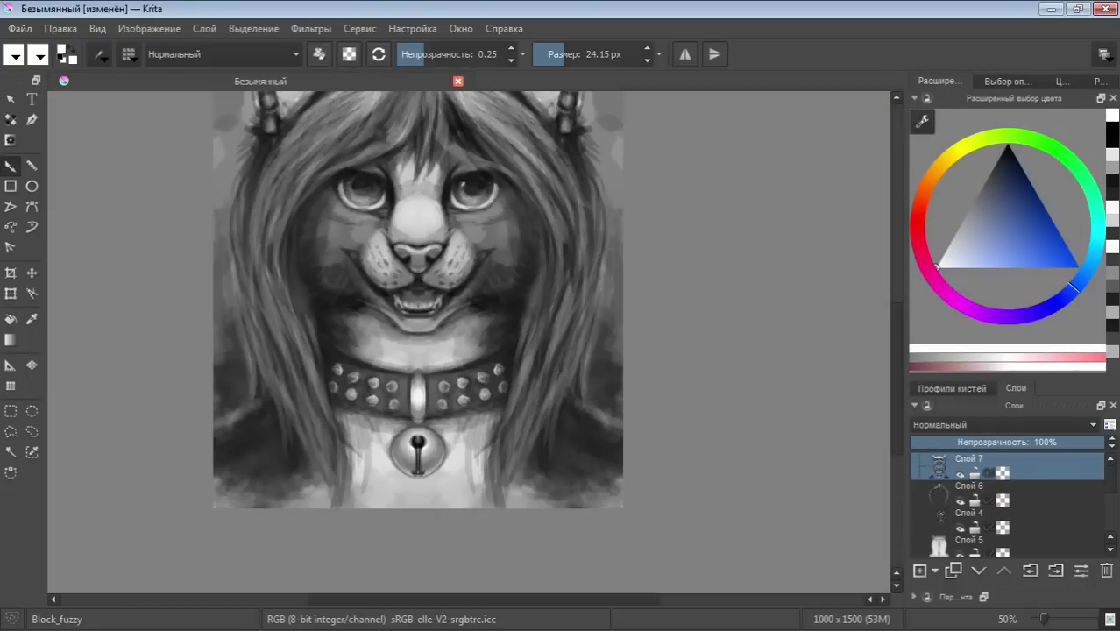
pyautogui.click(464, 185)
pyautogui.moveTo(463, 188)
pyautogui.mouseDown()
pyautogui.moveTo(455, 198)
pyautogui.moveTo(467, 195)
pyautogui.mouseUp()
pyautogui.moveTo(350, 181); pyautogui.dragTo(356, 184)
pyautogui.moveTo(355, 187); pyautogui.dragTo(359, 201)
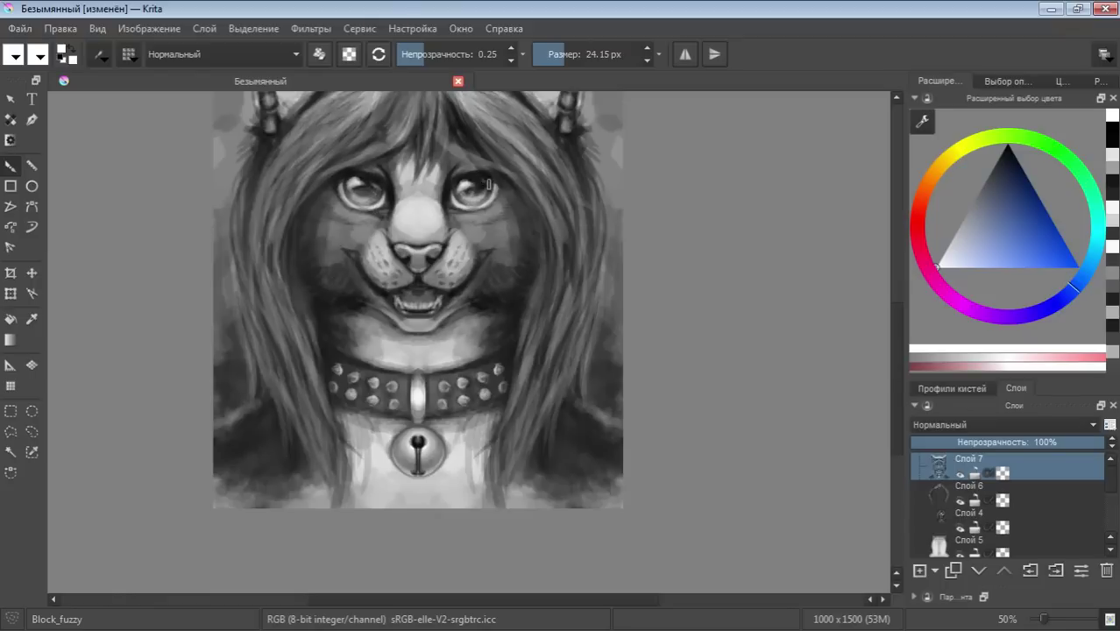
# Glaze a faint 0.13-opacity wash over the left eye, then set a 43 px brush at 0.30 opacity with white
pyautogui.click(585, 53)
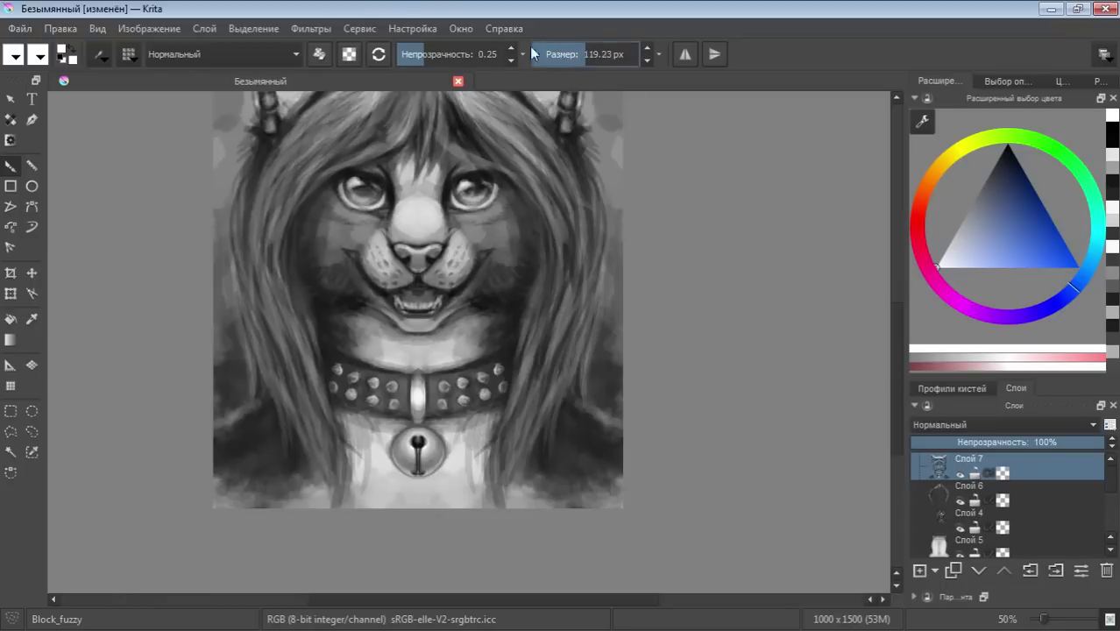
pyautogui.click(412, 54)
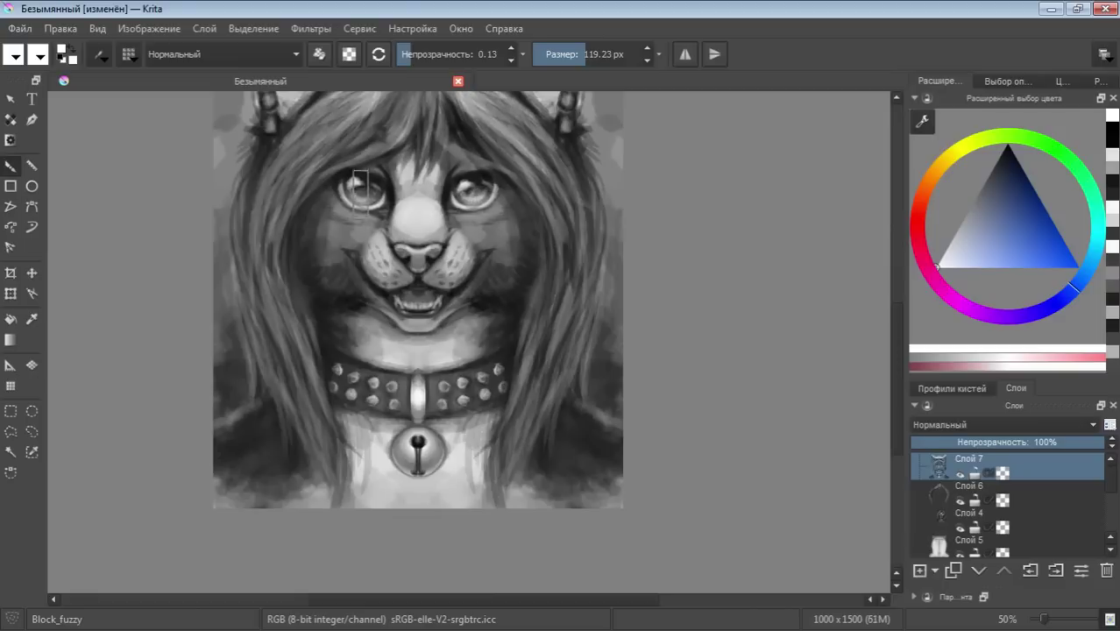
pyautogui.moveTo(359, 182); pyautogui.dragTo(362, 194)
pyautogui.keyDown('ctrl'); pyautogui.click(366, 188); pyautogui.keyUp('ctrl')
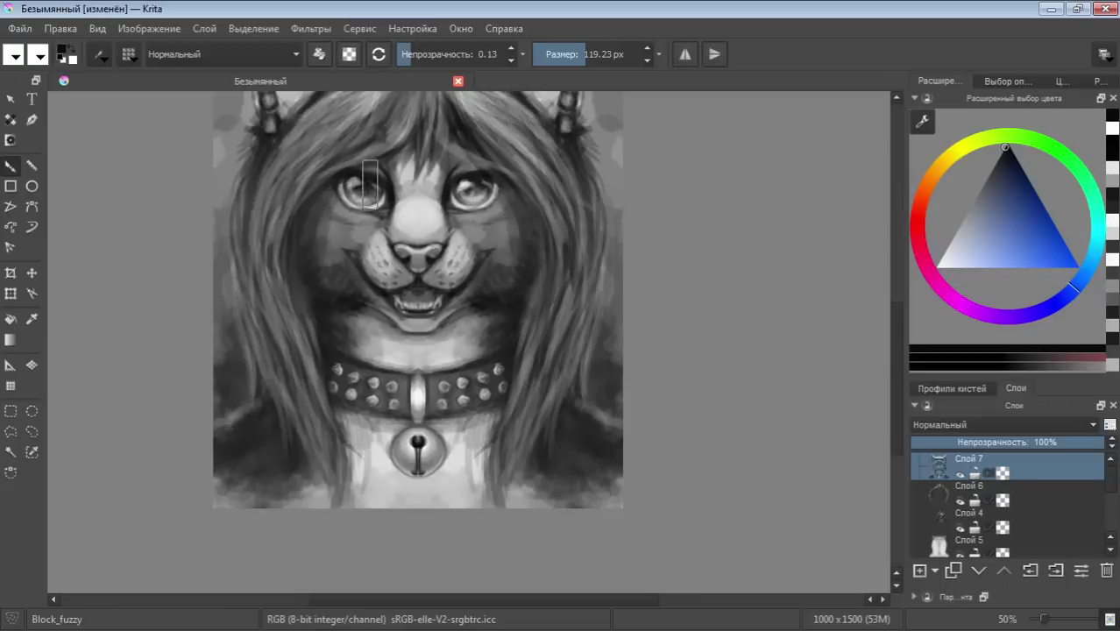
pyautogui.click(999, 178)
pyautogui.moveTo(999, 181); pyautogui.dragTo(951, 141)
pyautogui.click(550, 49)
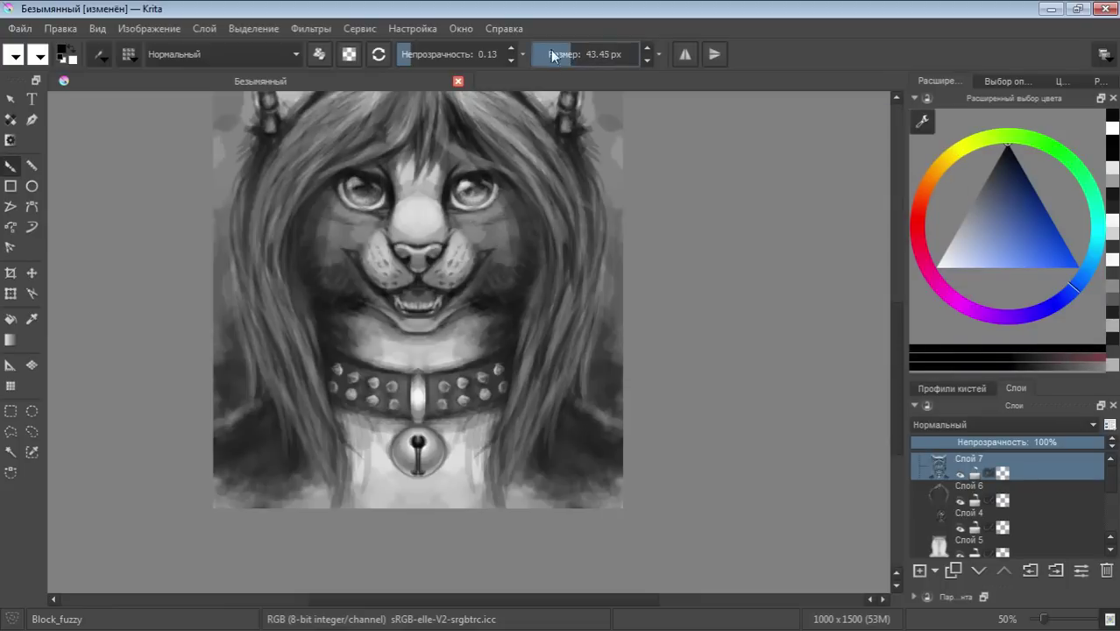
pyautogui.click(429, 53)
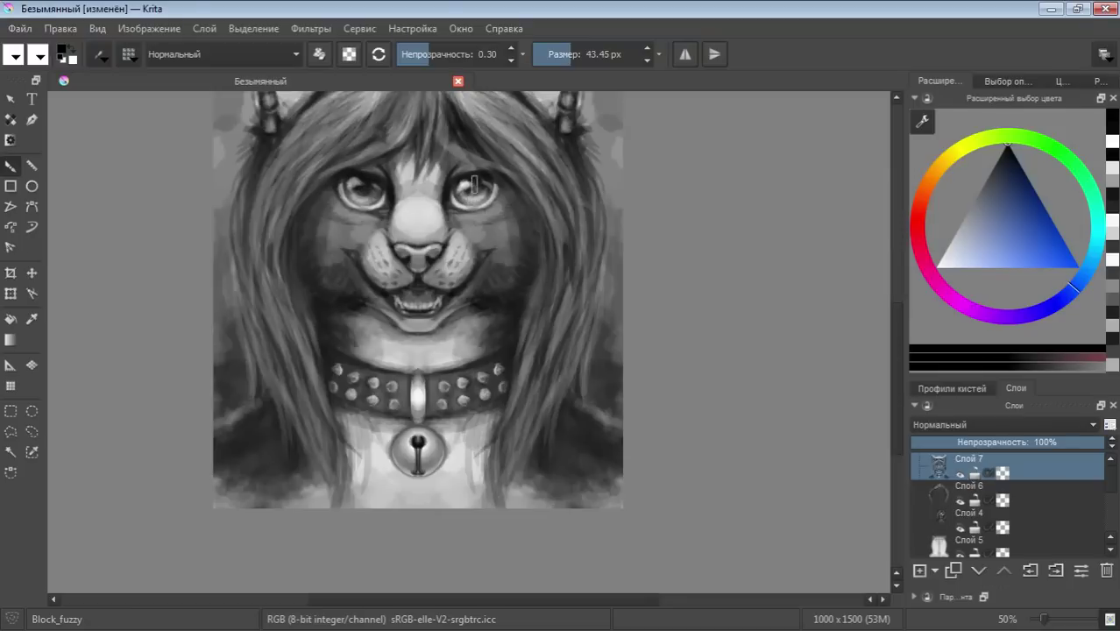
pyautogui.click(934, 262)
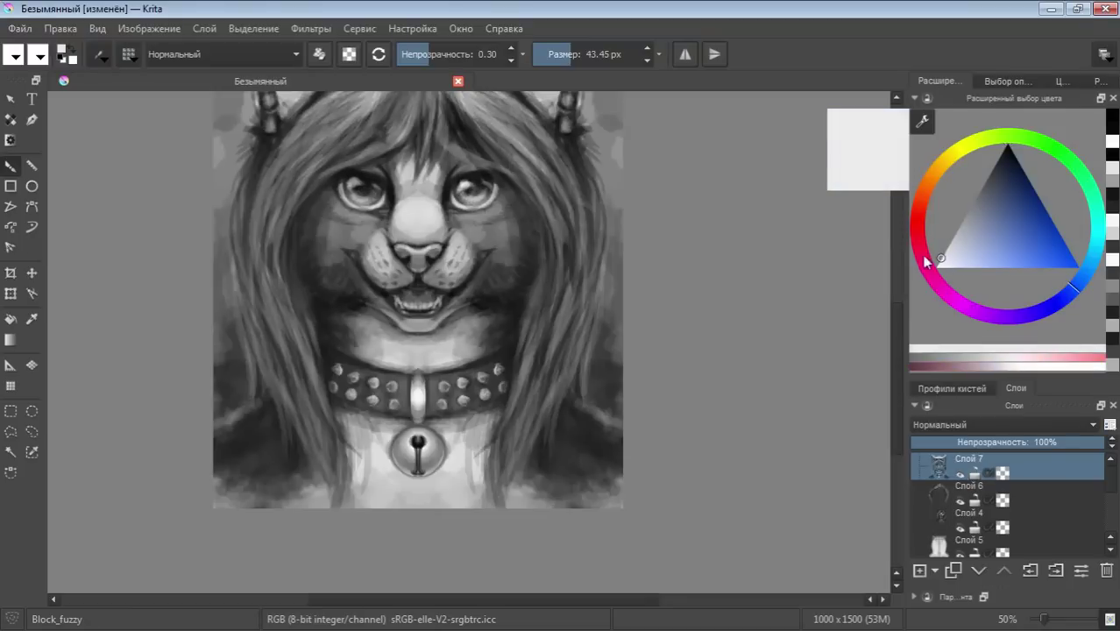
# With a 22 px black brush, darken the shading around both eyes and the right eye's lower edge
pyautogui.press('[')
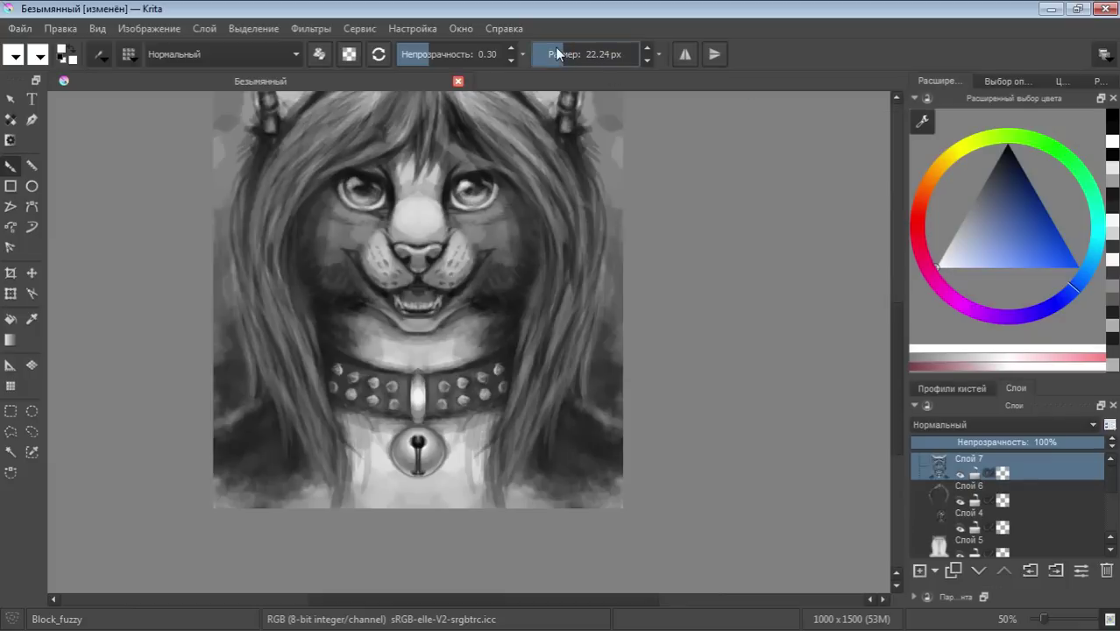
pyautogui.press('[')
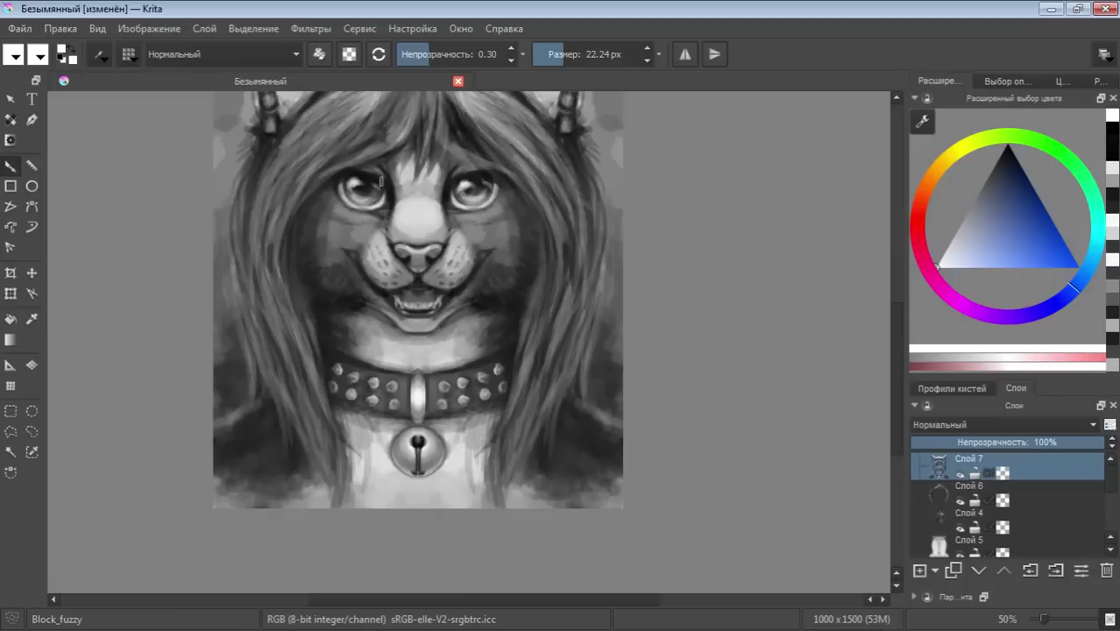
pyautogui.moveTo(997, 188); pyautogui.dragTo(956, 156)
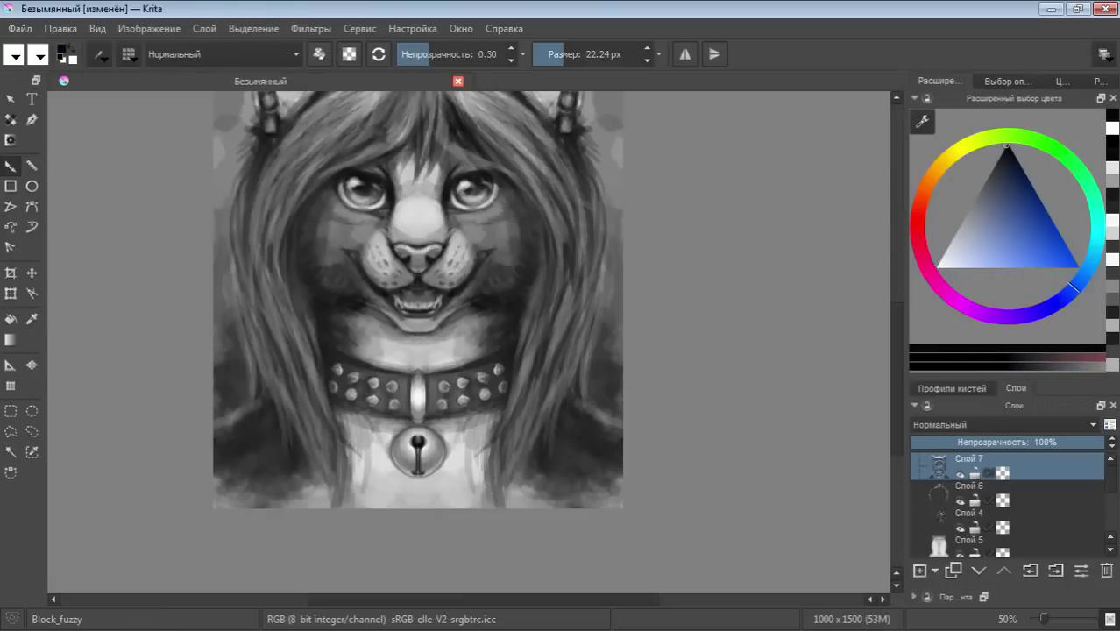
pyautogui.moveTo(461, 187)
pyautogui.mouseDown()
pyautogui.moveTo(471, 204)
pyautogui.moveTo(487, 197)
pyautogui.mouseUp()
pyautogui.moveTo(351, 186)
pyautogui.mouseDown()
pyautogui.moveTo(359, 200)
pyautogui.moveTo(350, 193)
pyautogui.mouseUp()
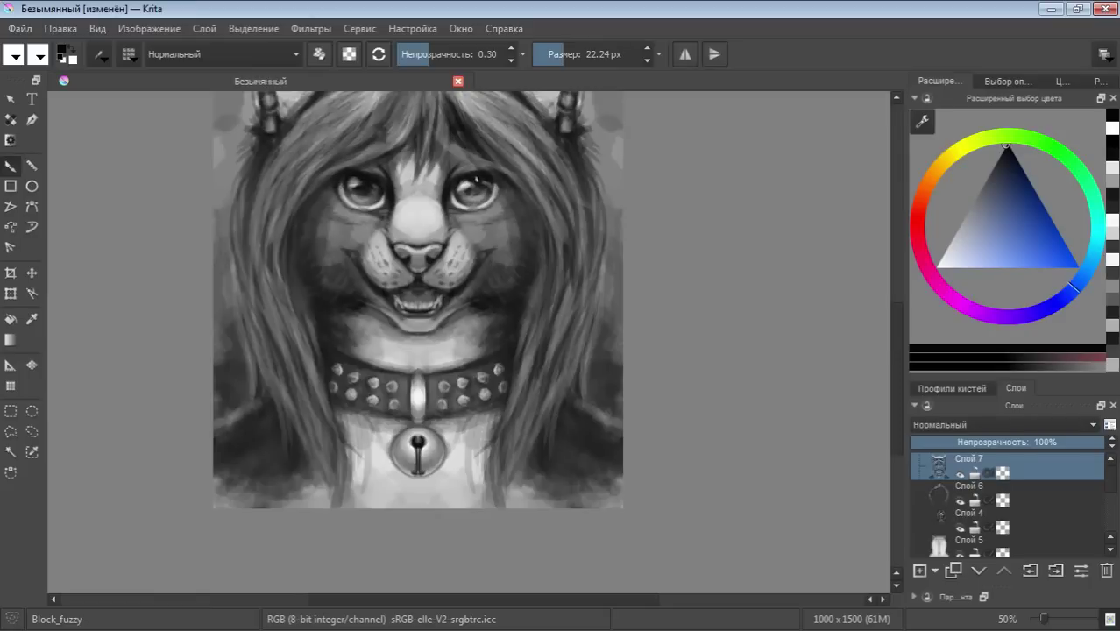
pyautogui.moveTo(463, 210); pyautogui.dragTo(489, 201)
# Switch to white at 0.36 opacity, touch up the eye corners, and brighten the nose bridge and forehead
pyautogui.moveTo(975, 251); pyautogui.dragTo(925, 236)
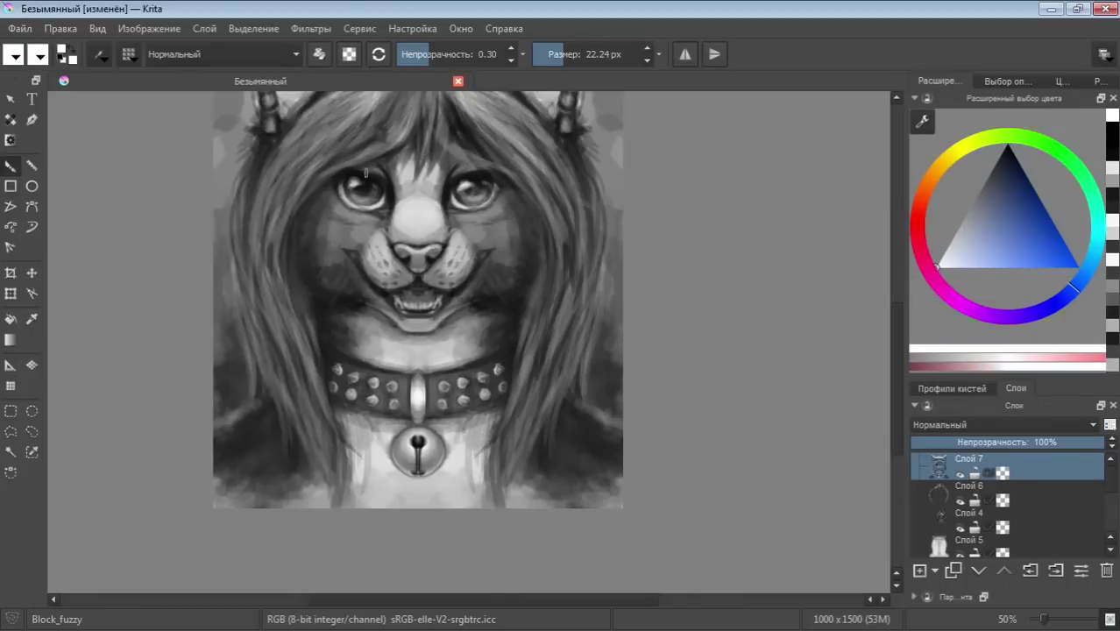
pyautogui.click(438, 56)
pyautogui.click(377, 211)
pyautogui.moveTo(452, 197); pyautogui.dragTo(450, 205)
pyautogui.moveTo(405, 209); pyautogui.dragTo(429, 221)
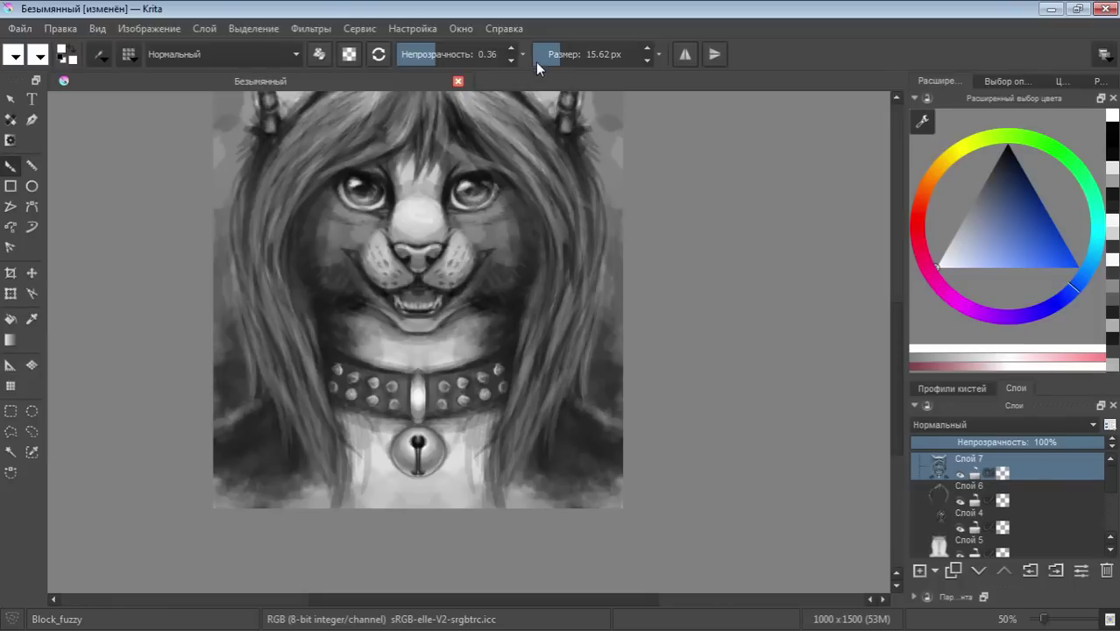
pyautogui.click(581, 52)
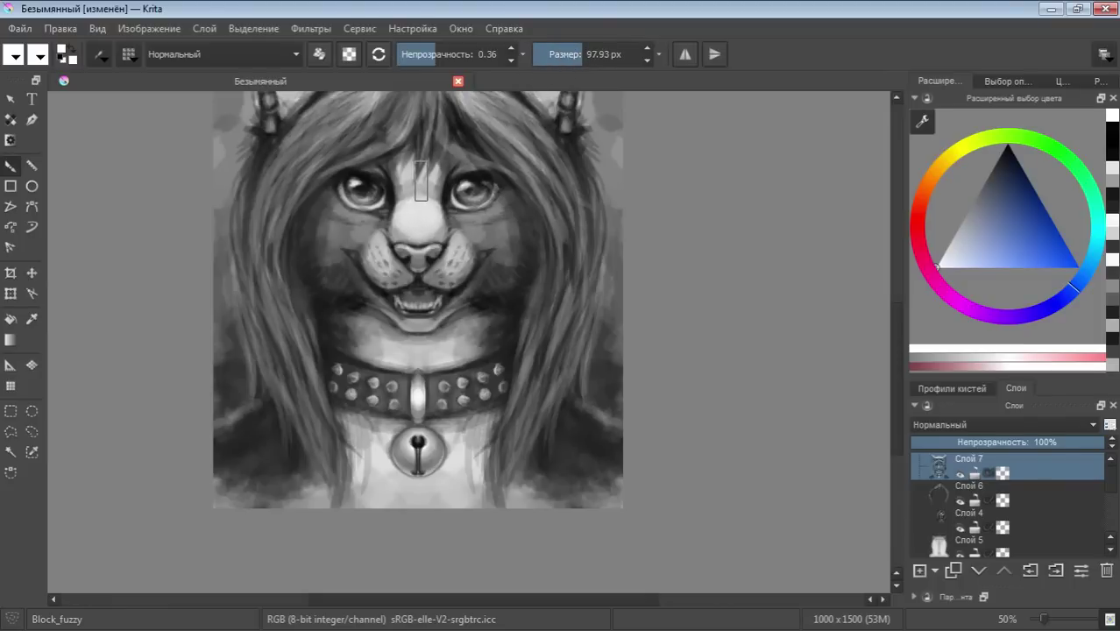
pyautogui.moveTo(421, 188); pyautogui.dragTo(433, 167)
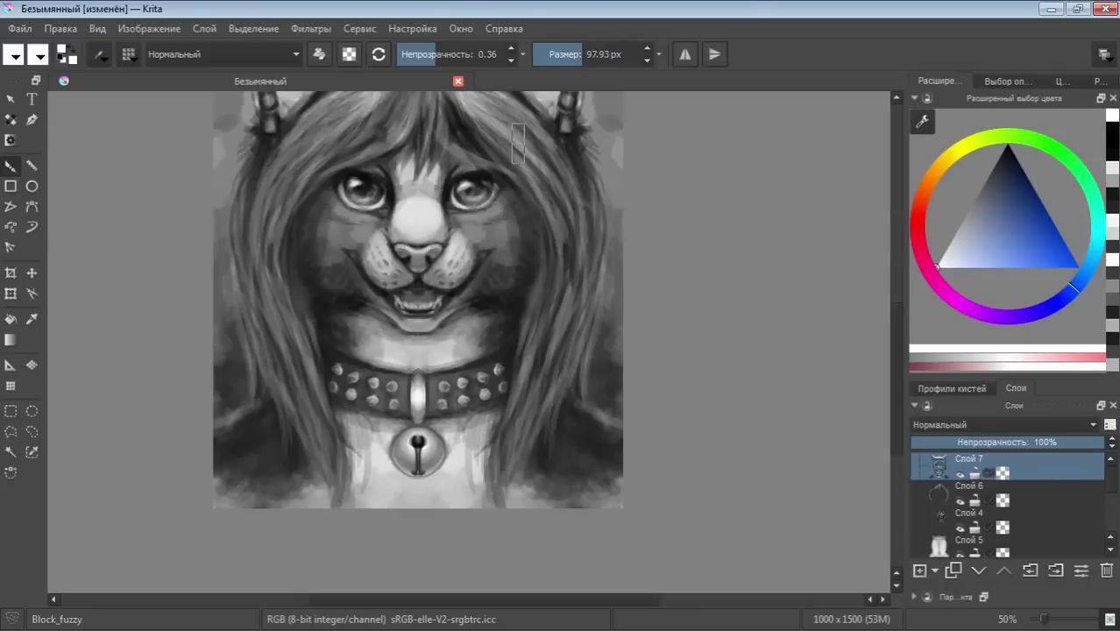
# Turn mirrored painting back on, try light mirrored face strokes, then undo them
pyautogui.click(685, 54)
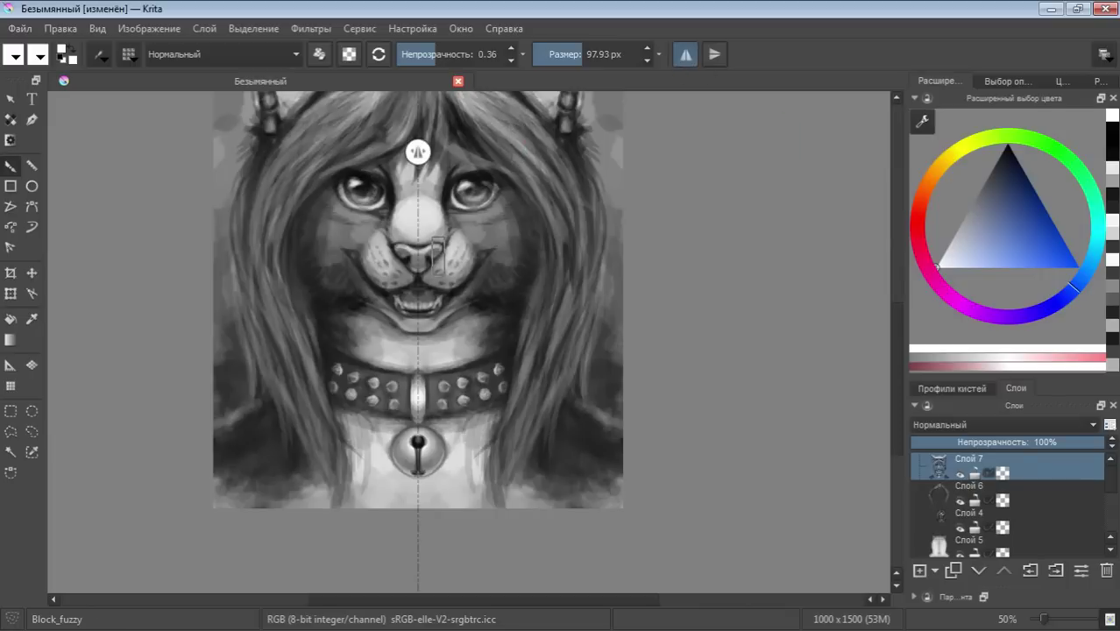
pyautogui.moveTo(454, 245); pyautogui.dragTo(513, 193)
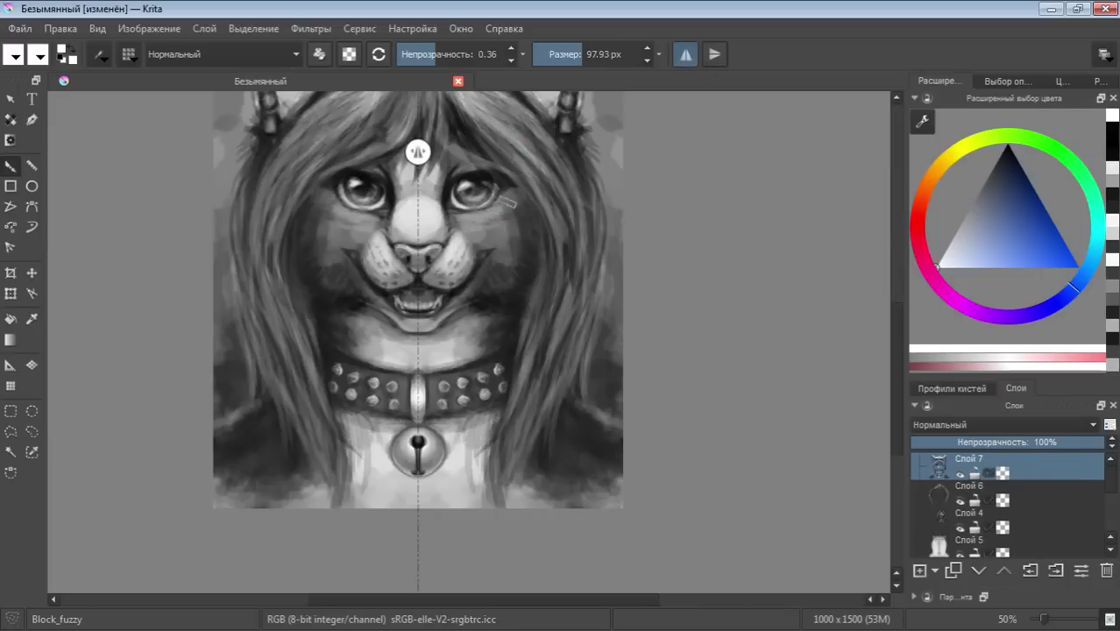
pyautogui.moveTo(480, 236); pyautogui.dragTo(521, 206)
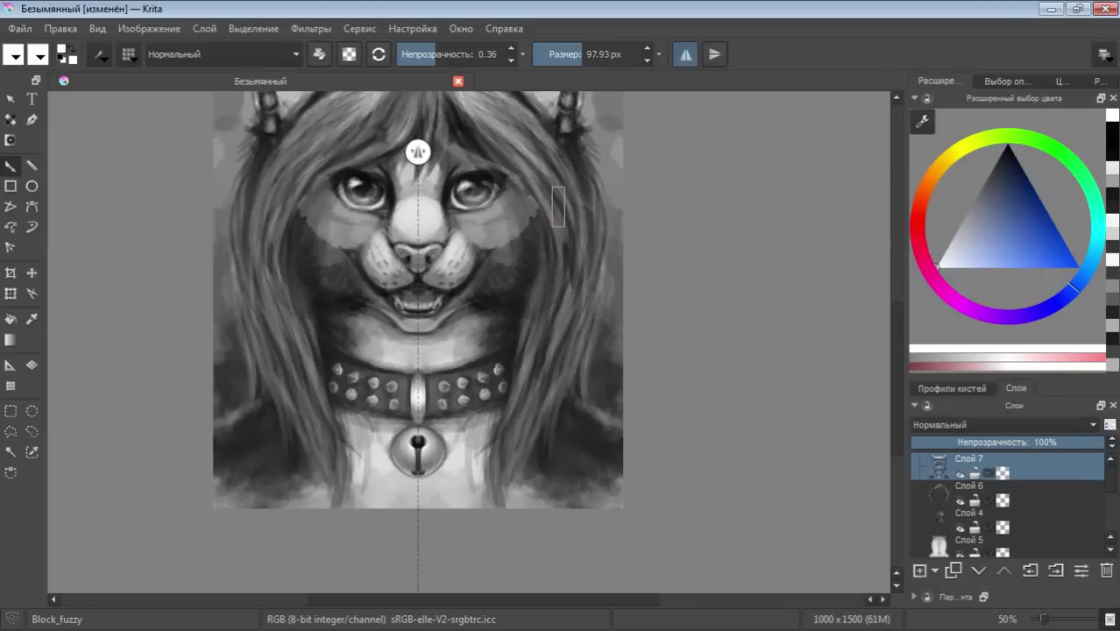
pyautogui.hotkey('ctrl', 'z')
pyautogui.hotkey('ctrl', 'z')
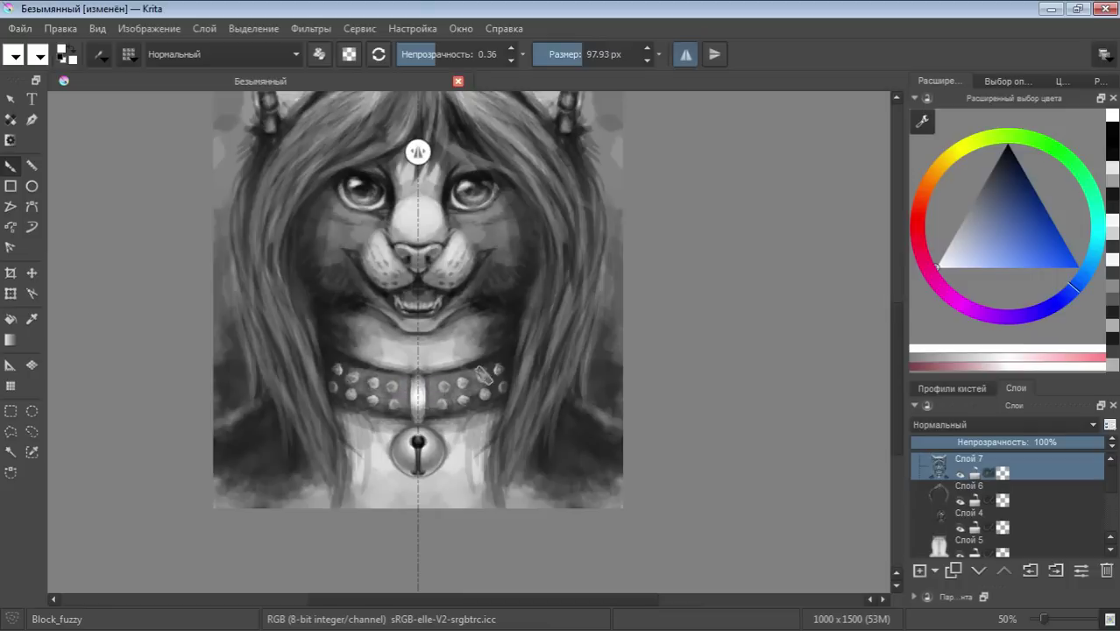
# Shade the central collar bead with faint black mirrored strokes, then raise brush opacity to 0.22
pyautogui.press('i')
pyautogui.press('i')
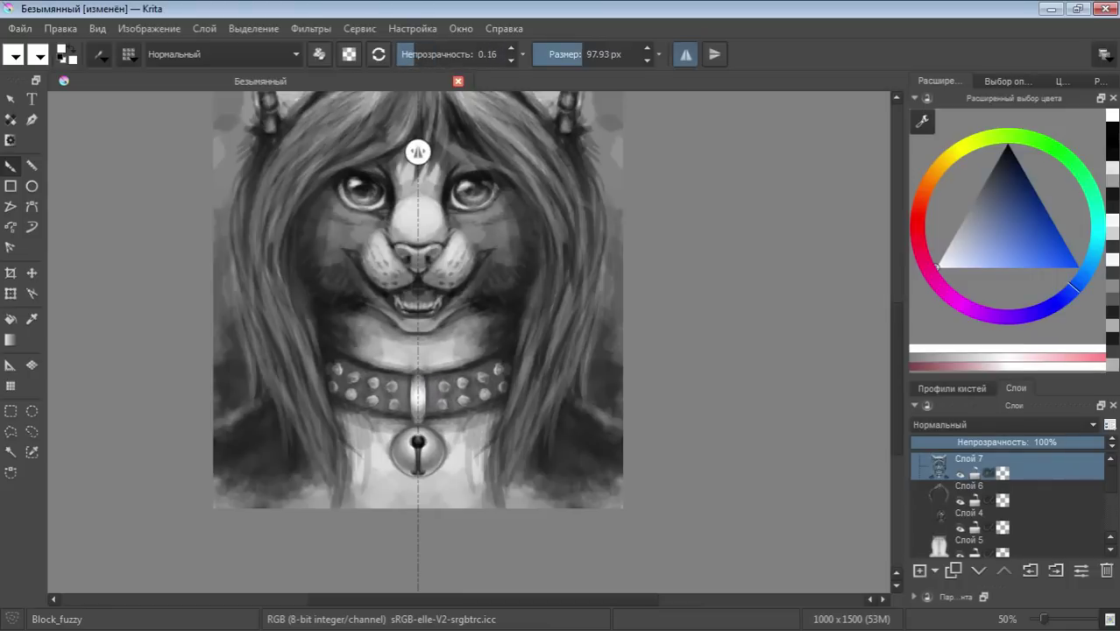
pyautogui.moveTo(477, 377); pyautogui.dragTo(434, 390)
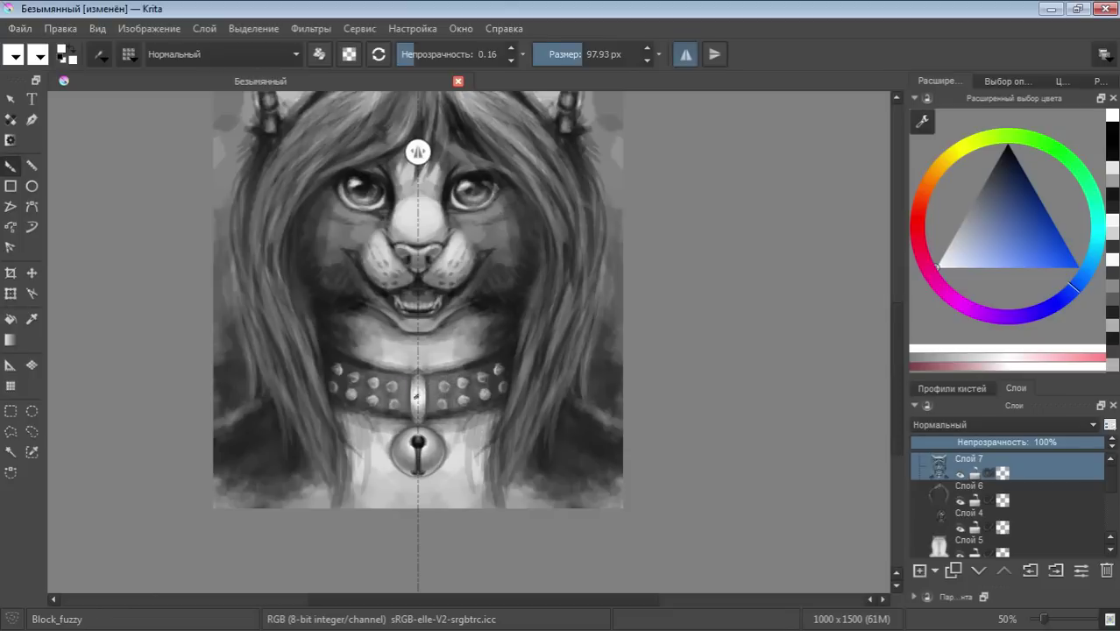
pyautogui.press('d')
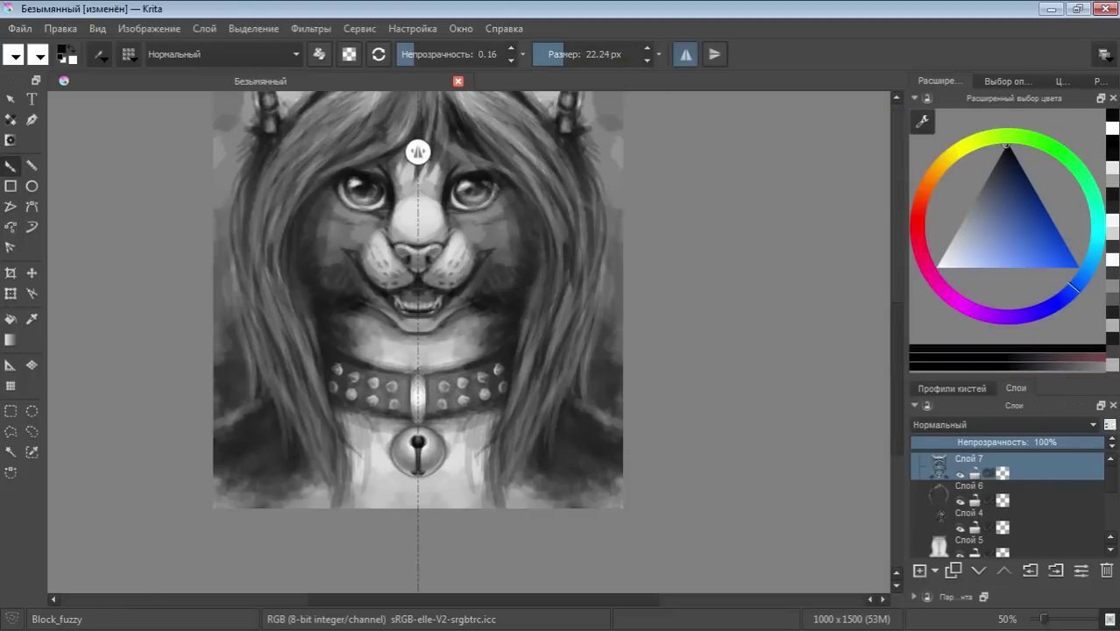
pyautogui.moveTo(425, 372); pyautogui.dragTo(425, 412)
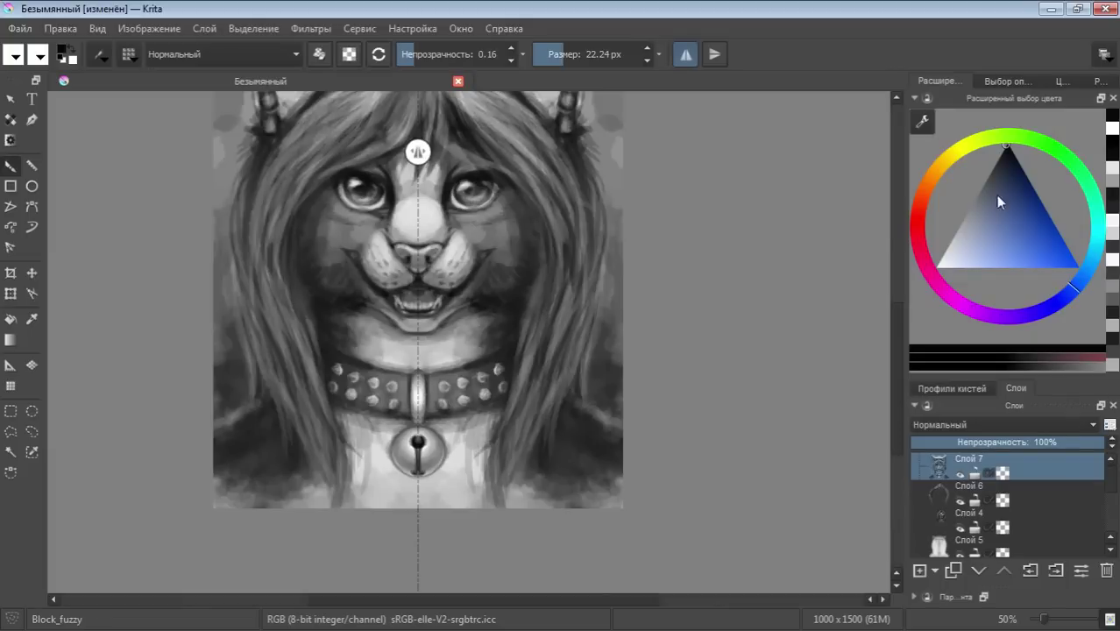
pyautogui.click(424, 55)
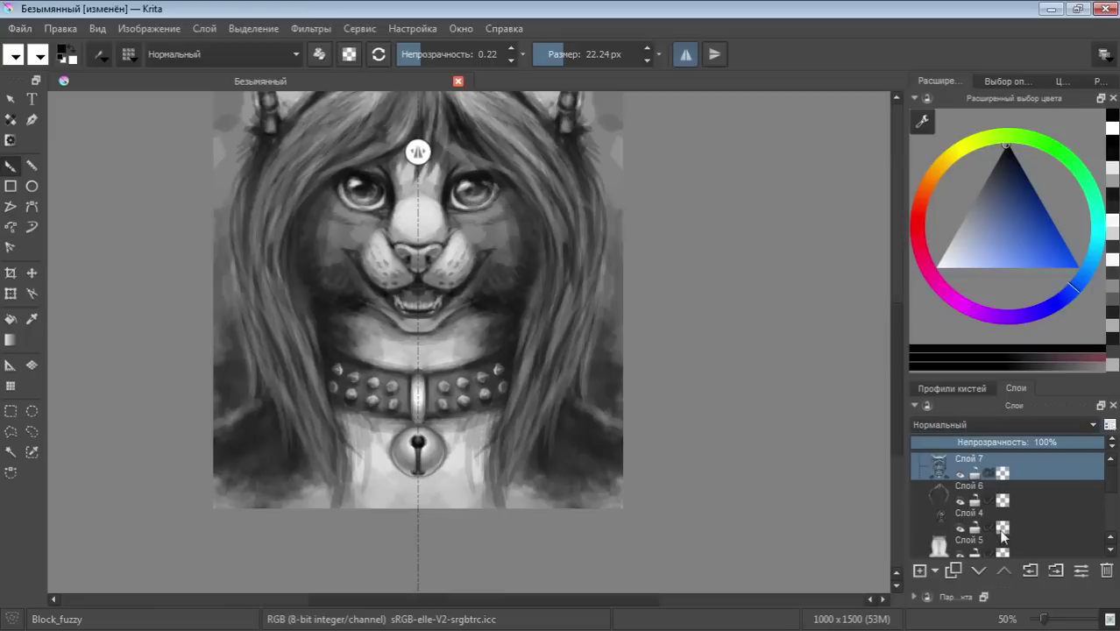
pyautogui.moveTo(897, 370); pyautogui.dragTo(896, 317)
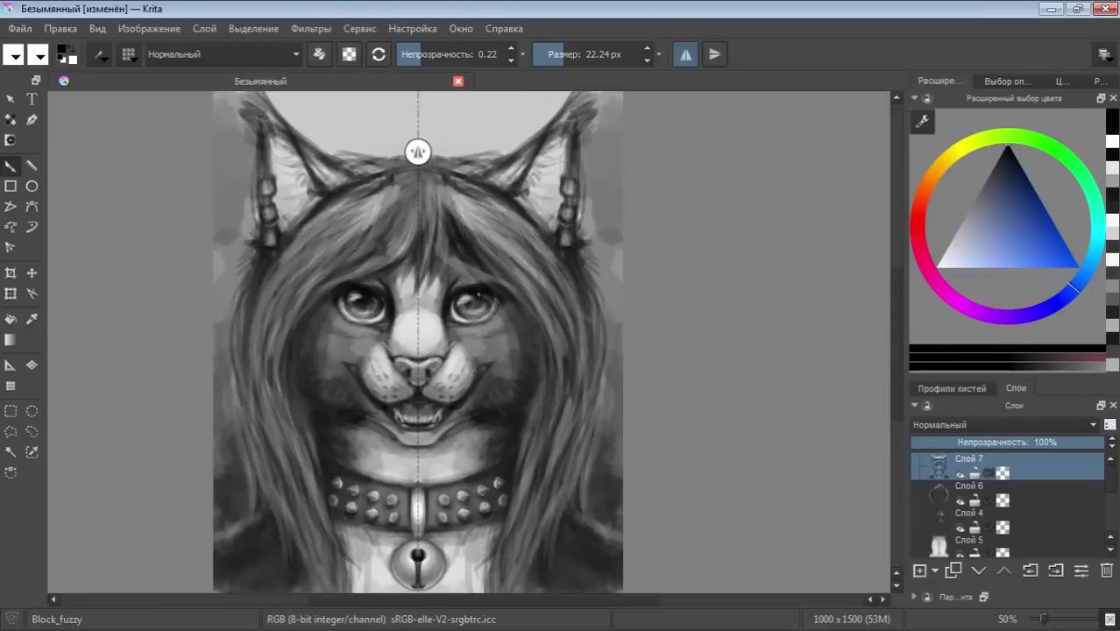
# Dab a catchlight into the right eye, turn off mirrored painting and try darker colours
pyautogui.click(472, 290)
pyautogui.click(984, 176)
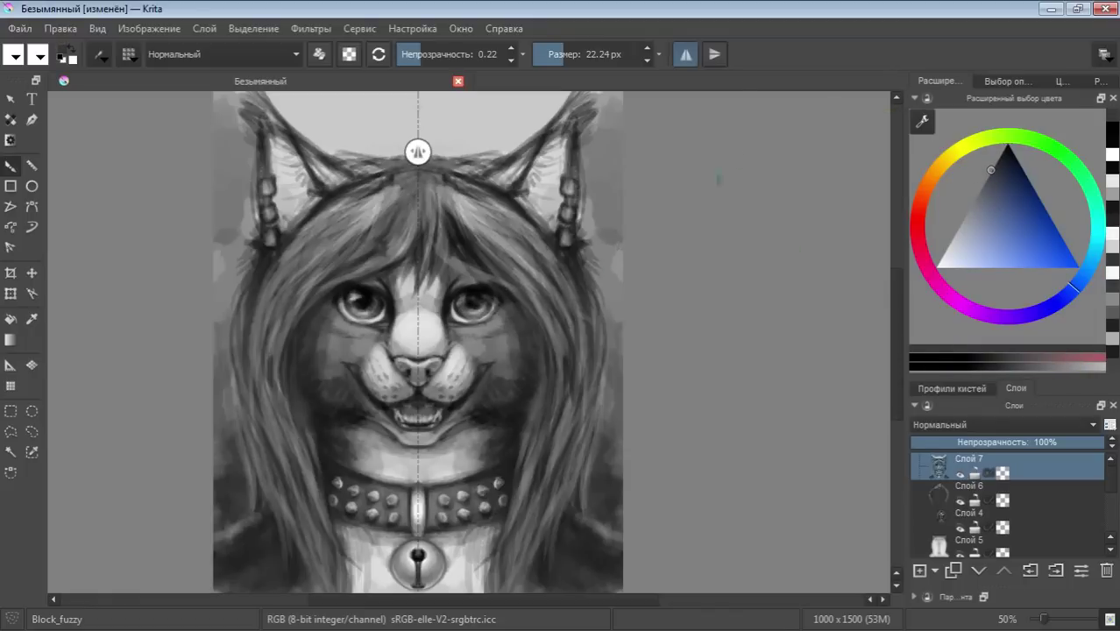
pyautogui.click(685, 54)
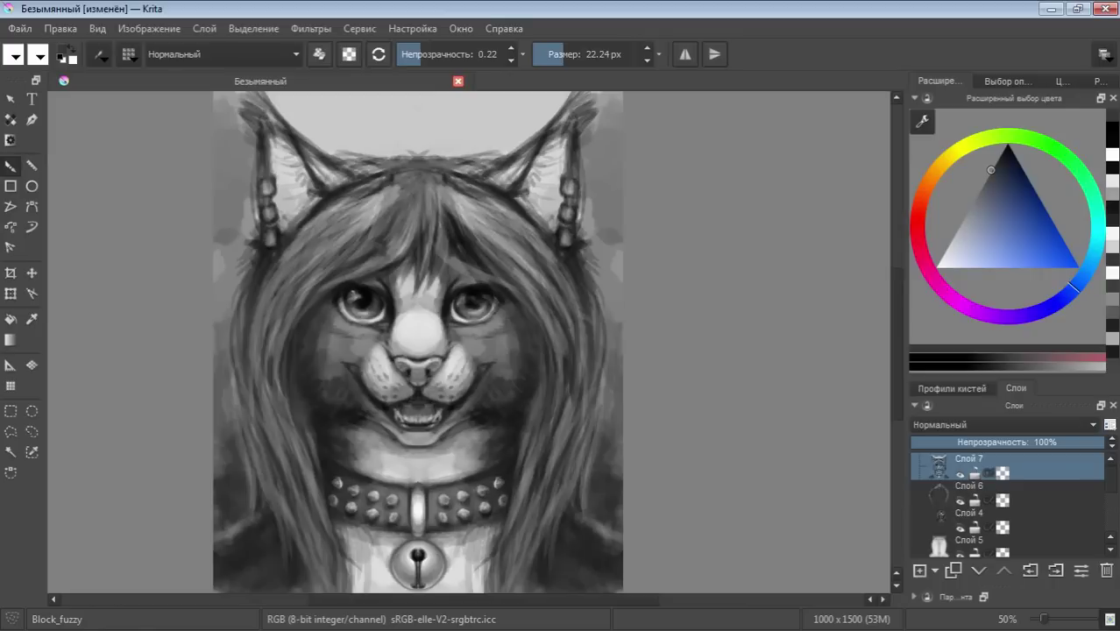
pyautogui.keyDown('ctrl'); pyautogui.click(349, 305); pyautogui.keyUp('ctrl')
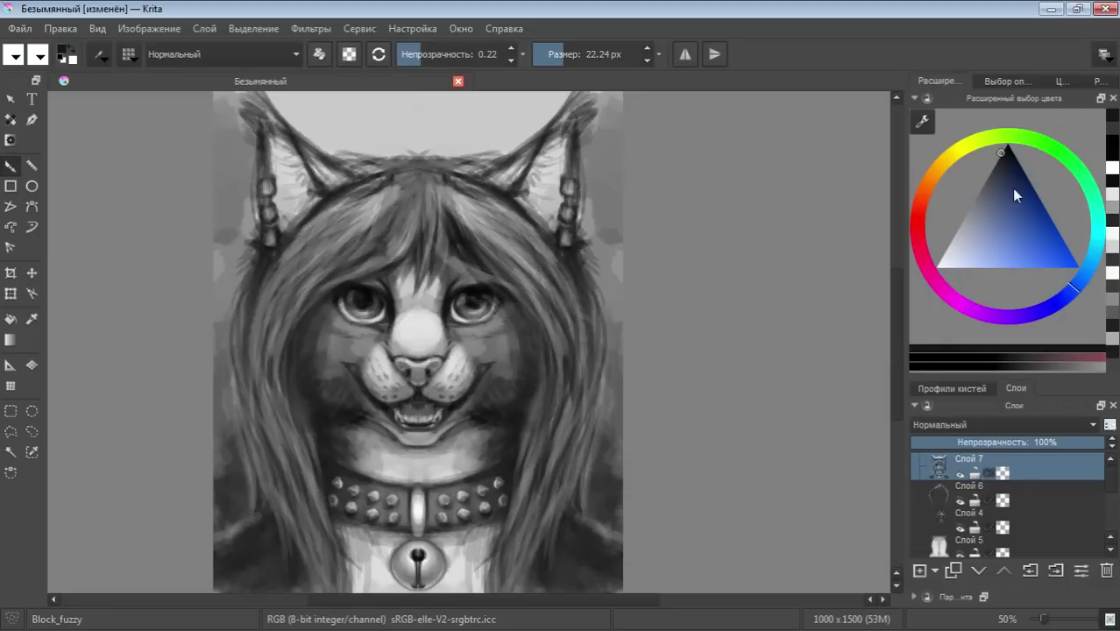
pyautogui.moveTo(1014, 194); pyautogui.dragTo(1007, 144)
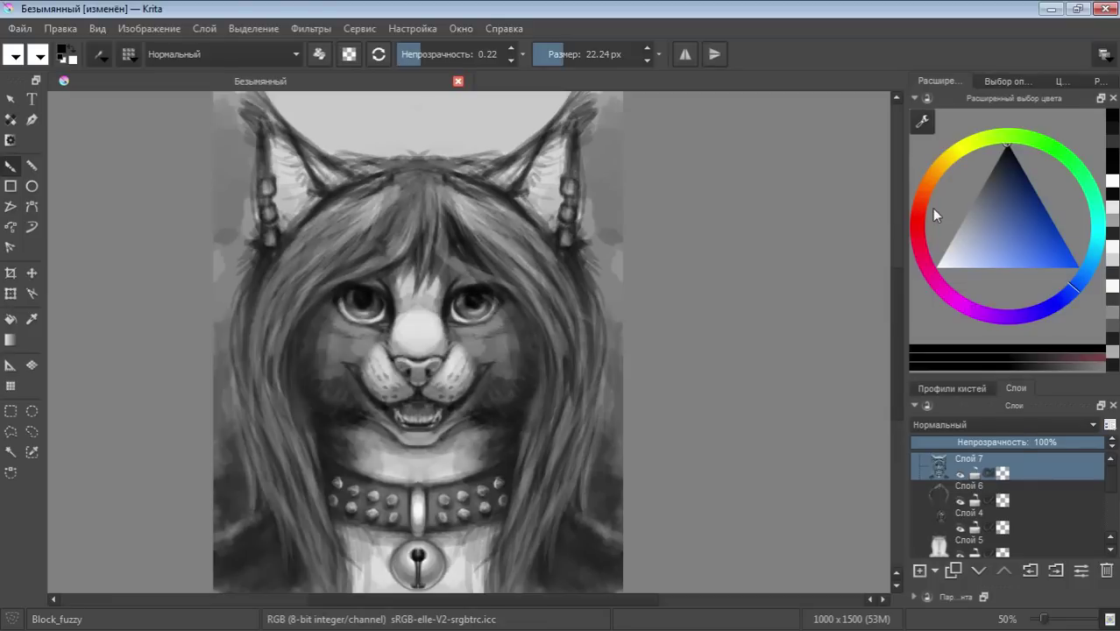
pyautogui.click(977, 194)
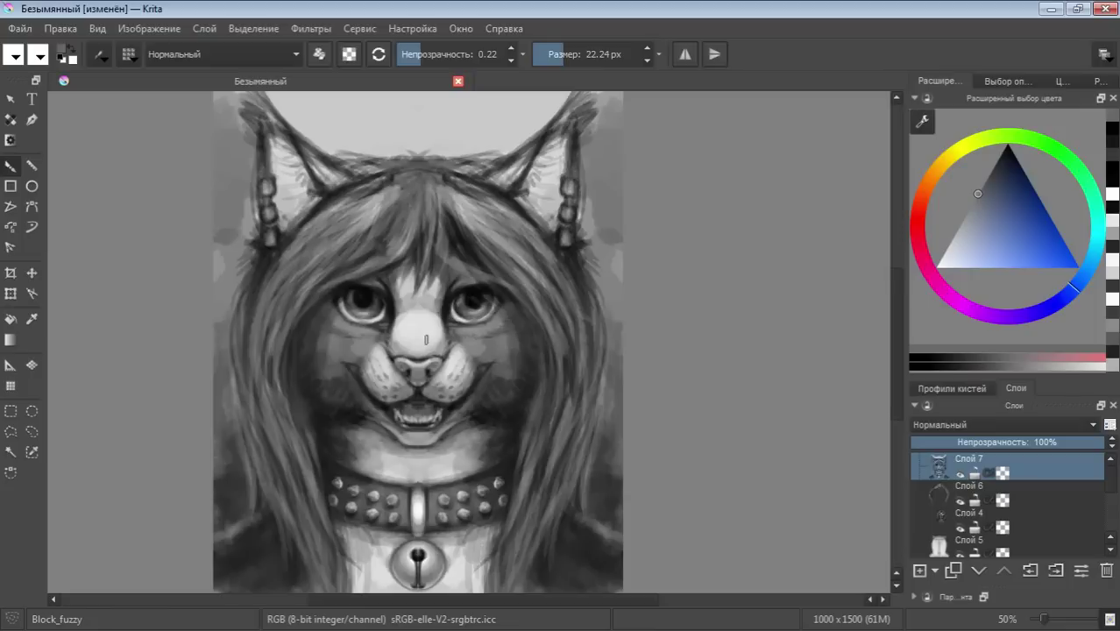
# Add a faint white highlight to the left eye, return to black, and set brush to 9.38 px, 0.40 opacity
pyautogui.moveTo(952, 257); pyautogui.dragTo(916, 267)
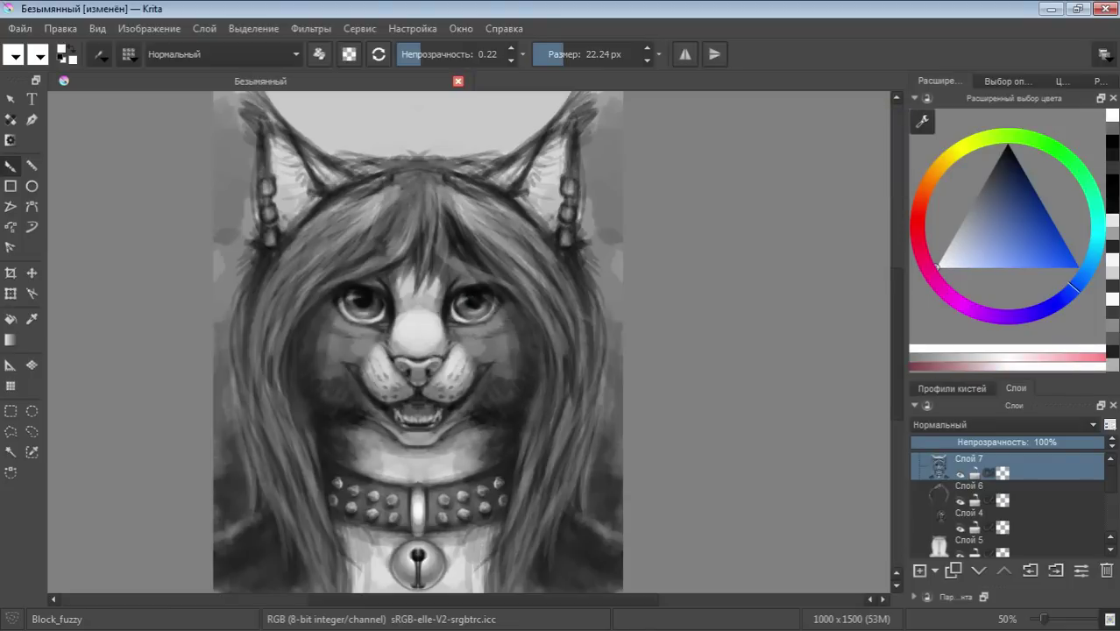
pyautogui.moveTo(349, 294); pyautogui.dragTo(370, 296)
pyautogui.moveTo(1012, 230); pyautogui.dragTo(1007, 147)
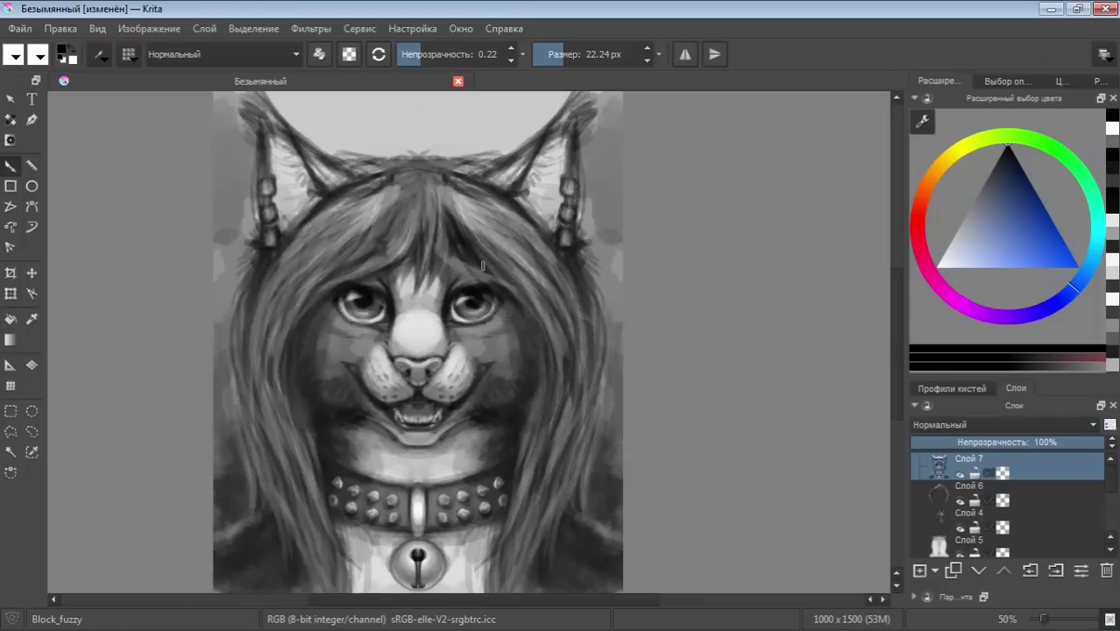
pyautogui.moveTo(975, 226); pyautogui.dragTo(945, 248)
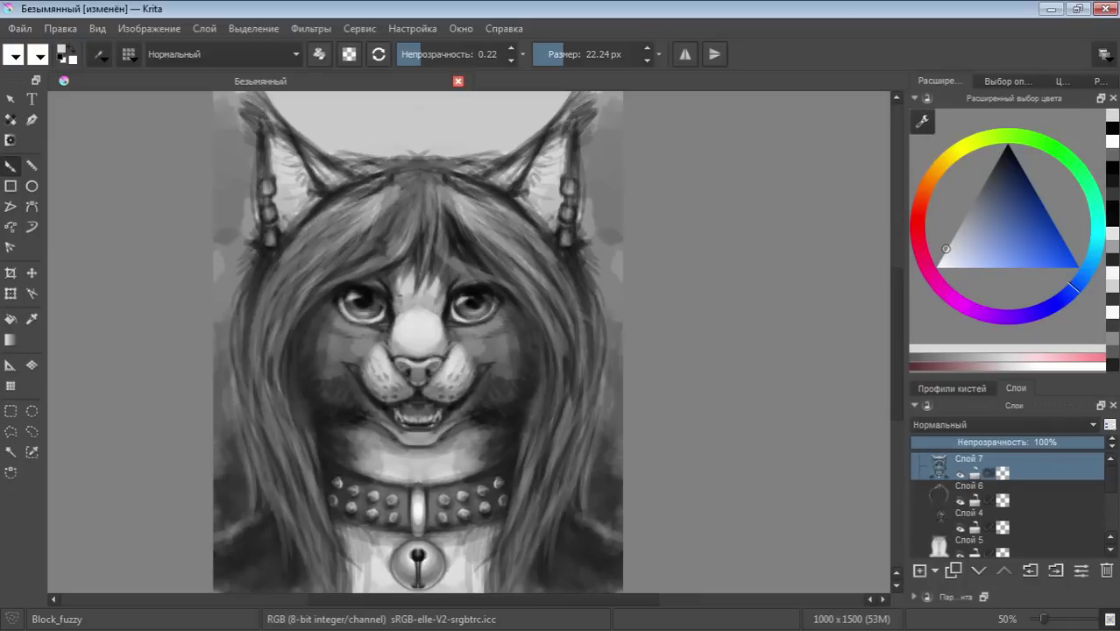
pyautogui.moveTo(994, 231); pyautogui.dragTo(975, 128)
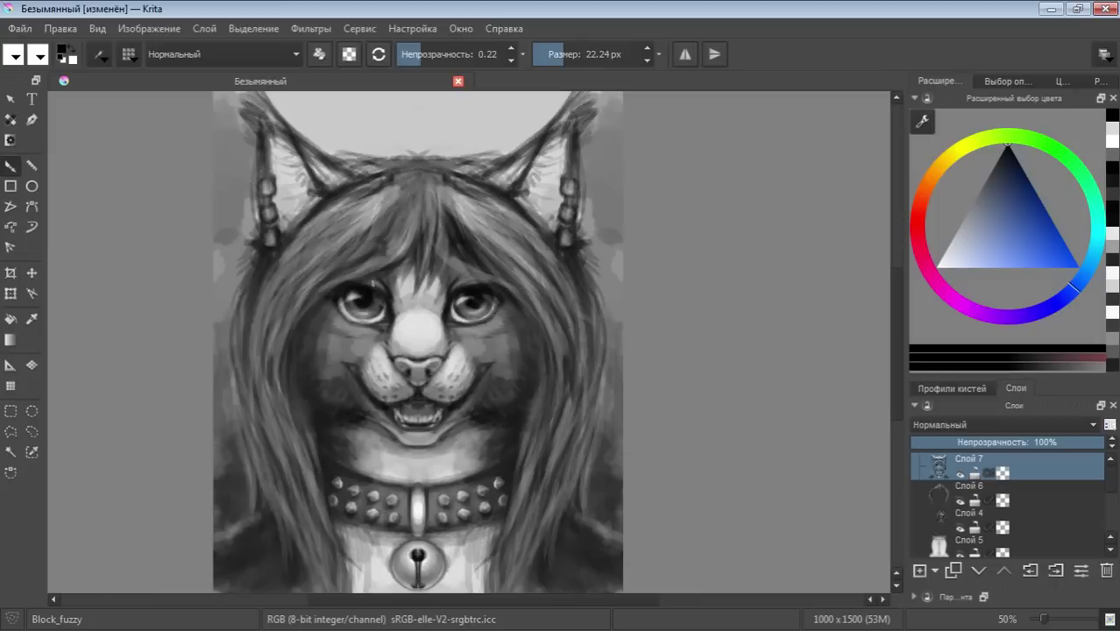
pyautogui.click(551, 52)
pyautogui.click(437, 53)
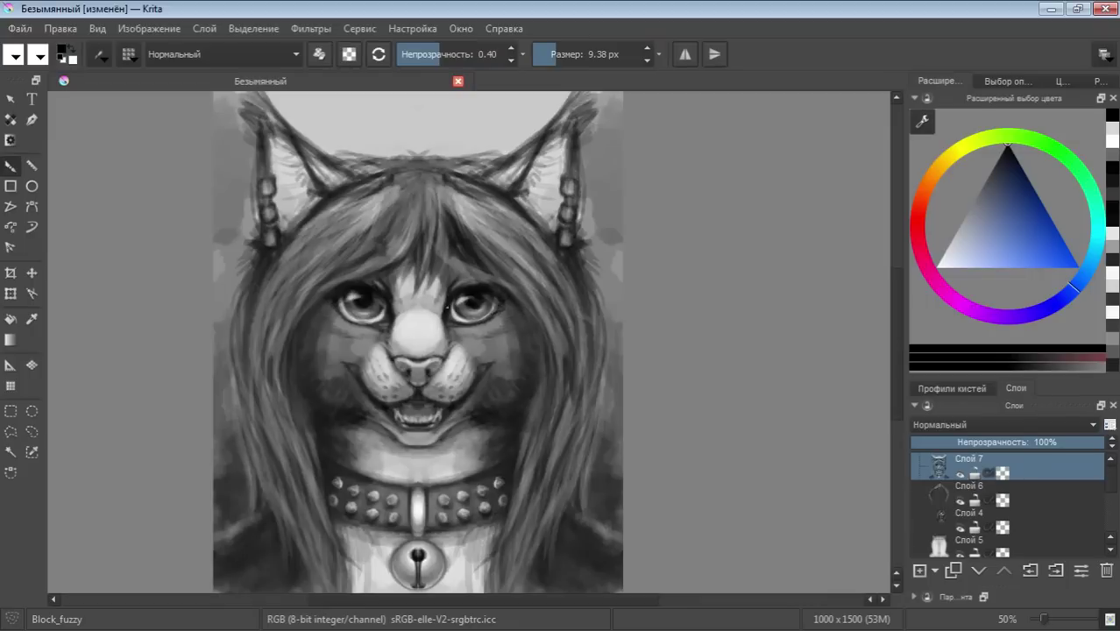
# Soften the forehead between the eyes with a light-grey 83.74 px brush at 0.19 opacity, then zoom out to 25%
pyautogui.keyDown('ctrl'); pyautogui.click(444, 296); pyautogui.keyUp('ctrl')
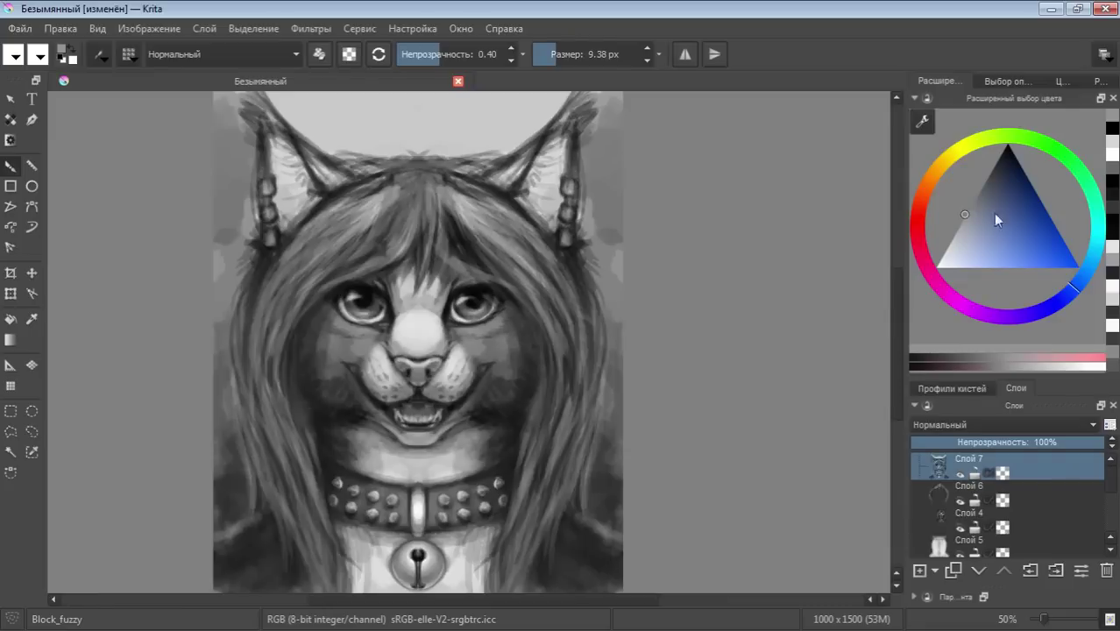
pyautogui.click(978, 191)
pyautogui.click(581, 56)
pyautogui.click(410, 58)
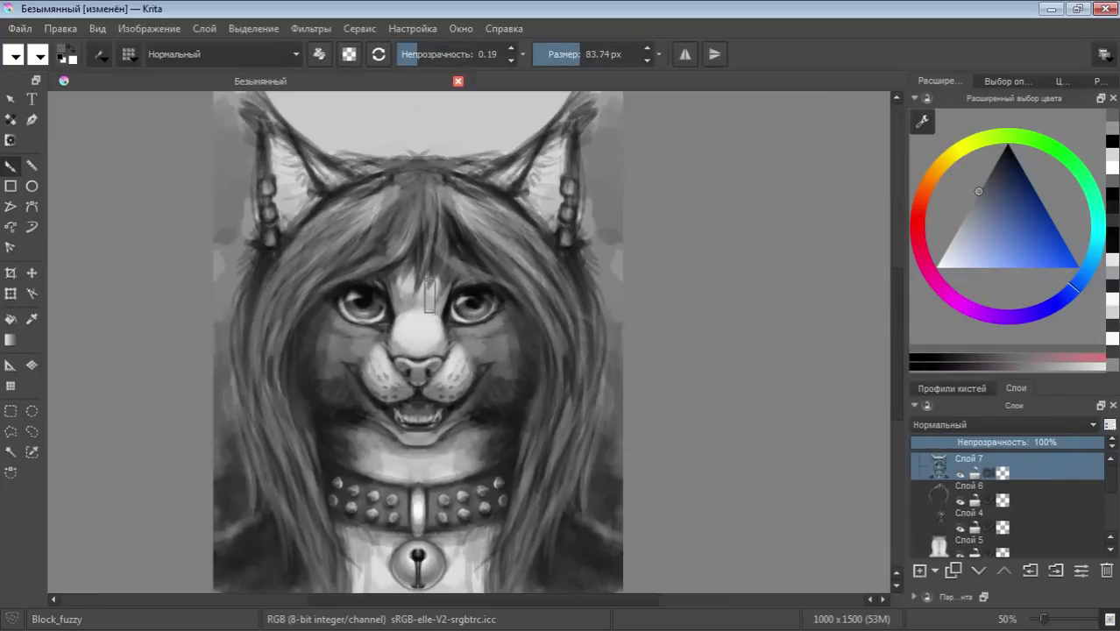
pyautogui.keyDown('ctrl'); pyautogui.click(464, 372); pyautogui.keyUp('ctrl')
pyautogui.moveTo(399, 279); pyautogui.dragTo(422, 302)
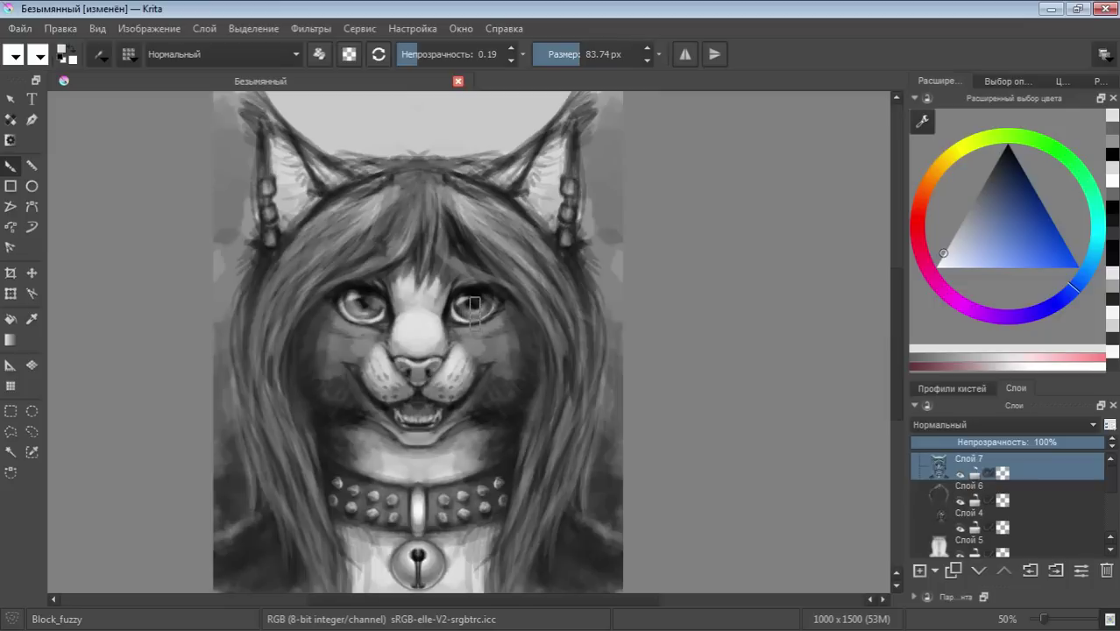
pyautogui.keyDown('ctrl'); pyautogui.click(491, 352); pyautogui.keyUp('ctrl')
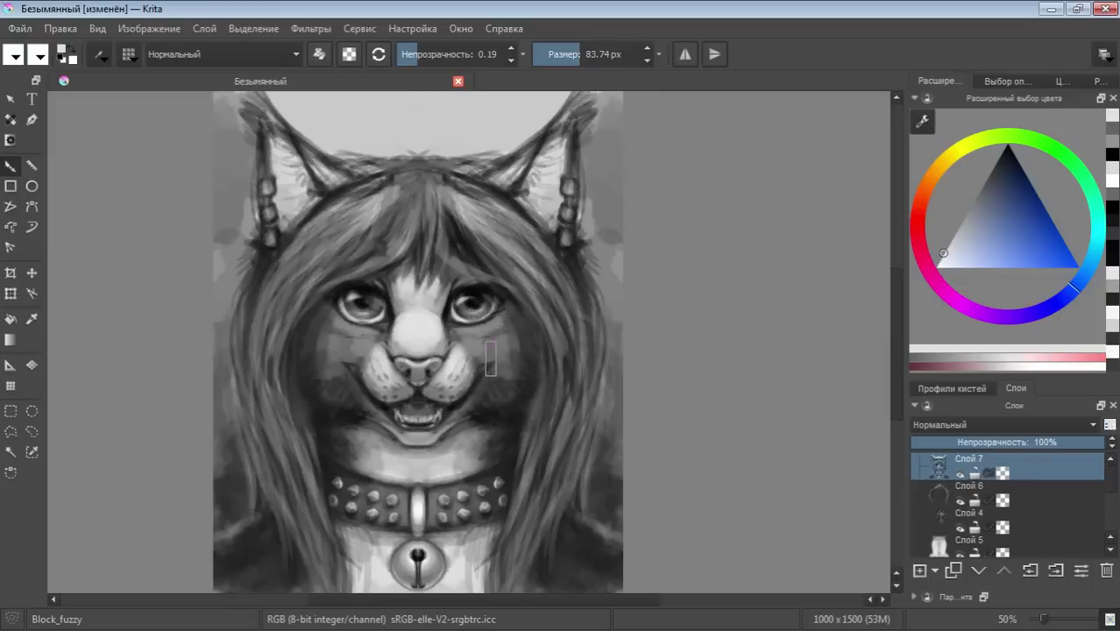
pyautogui.keyDown('ctrl'); pyautogui.click(496, 325); pyautogui.keyUp('ctrl')
pyautogui.click(1036, 621)
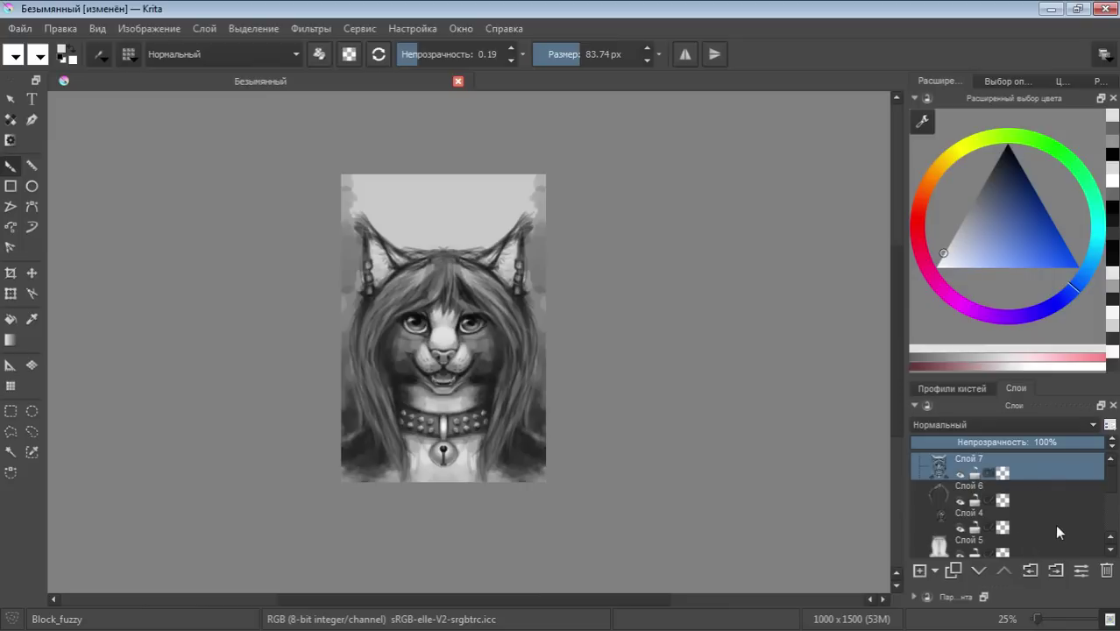
# On a new layer, darken the top background and the left canvas edge with a large black brush
pyautogui.click(1054, 524)
pyautogui.click(1029, 554)
pyautogui.click(919, 571)
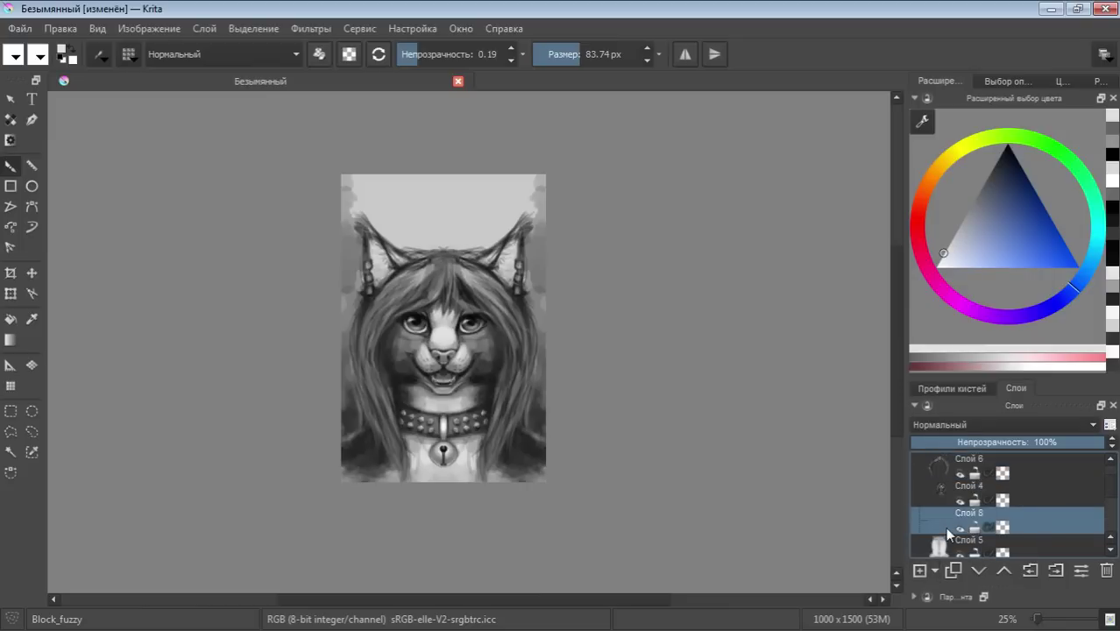
pyautogui.moveTo(996, 202); pyautogui.dragTo(970, 148)
pyautogui.moveTo(517, 315); pyautogui.dragTo(526, 254)
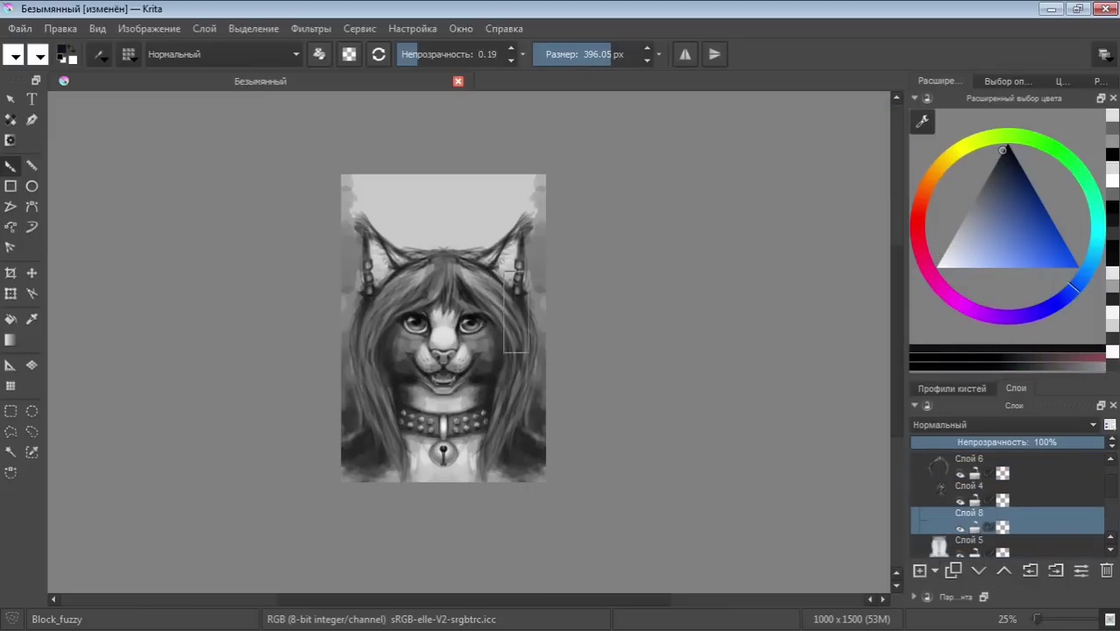
pyautogui.moveTo(560, 192); pyautogui.dragTo(604, 193)
pyautogui.moveTo(528, 169); pyautogui.dragTo(543, 169)
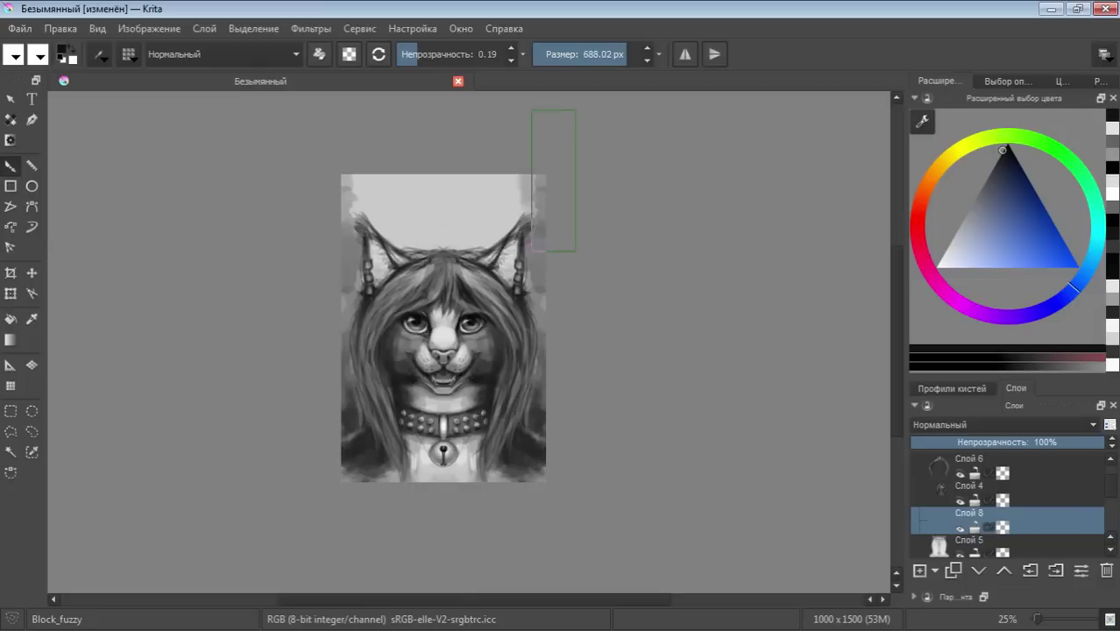
pyautogui.moveTo(368, 148); pyautogui.dragTo(345, 215)
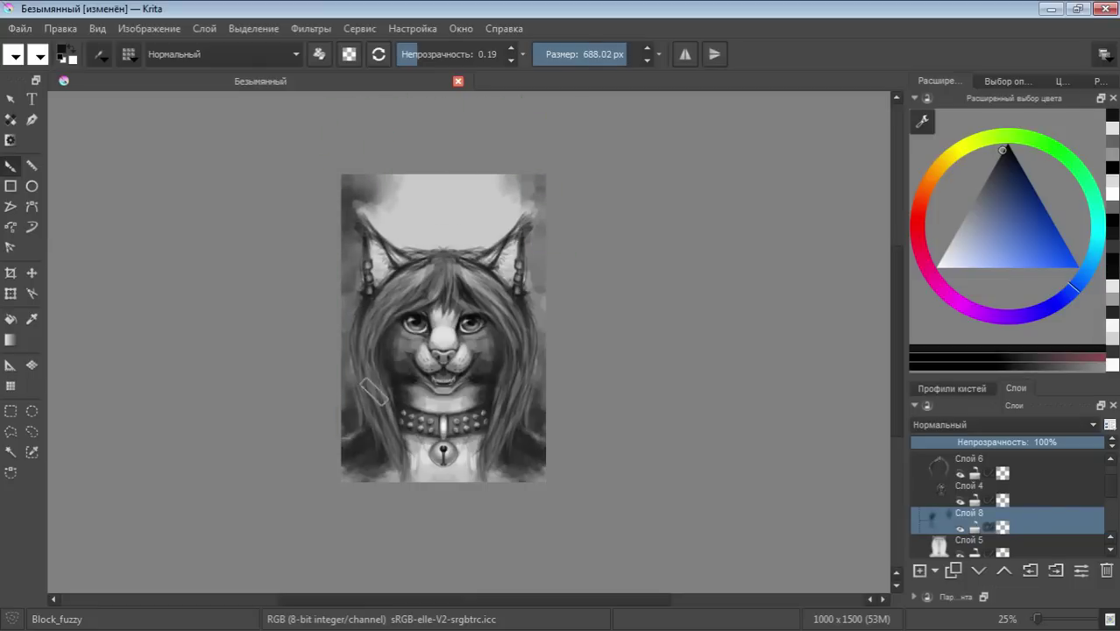
pyautogui.moveTo(346, 214); pyautogui.dragTo(340, 340)
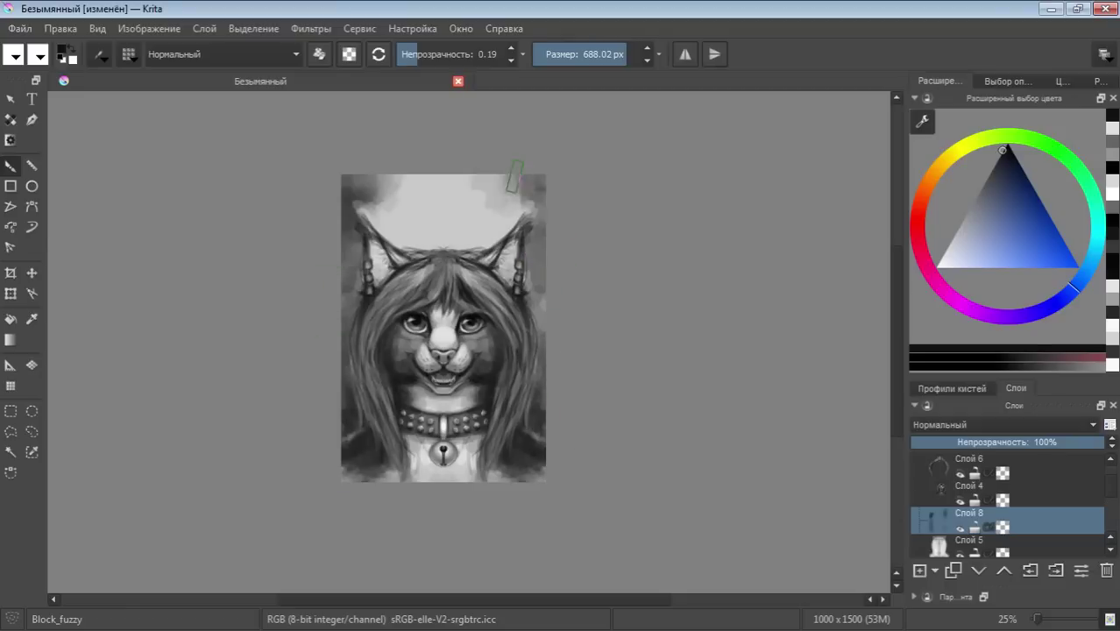
pyautogui.moveTo(452, 215)
pyautogui.mouseDown()
pyautogui.moveTo(382, 206)
pyautogui.moveTo(531, 196)
pyautogui.mouseUp()
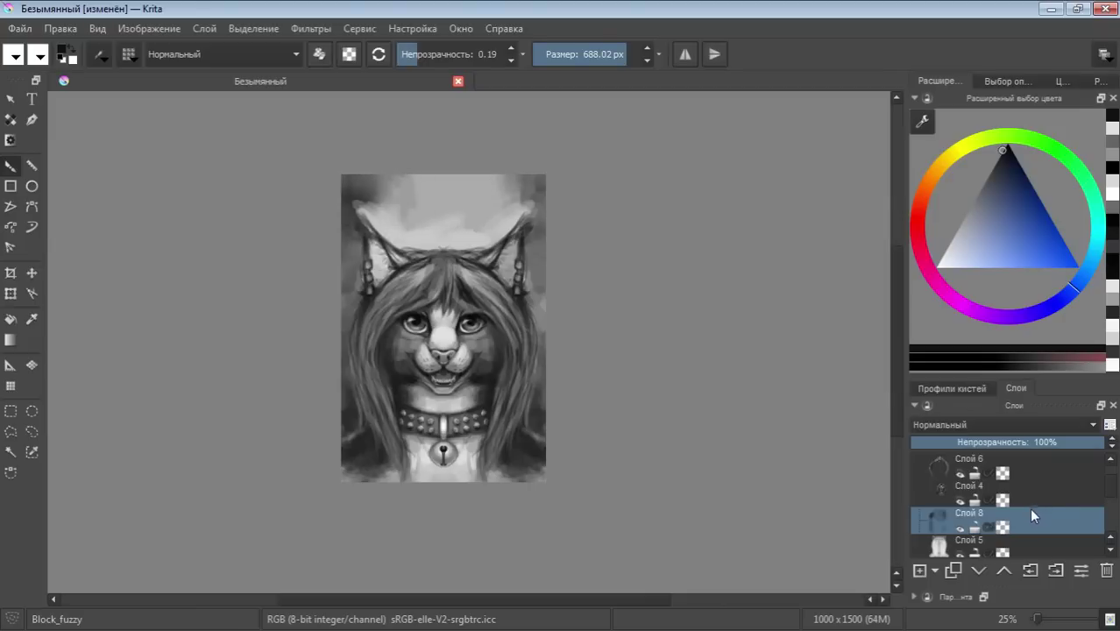
# Compare layers by toggling Слой 4, and erase the grey smudge over the hair top on Слой 7
pyautogui.scroll(-2, 1029, 513)
pyautogui.scroll(2, 1029, 517)
pyautogui.scroll(1, 1027, 530)
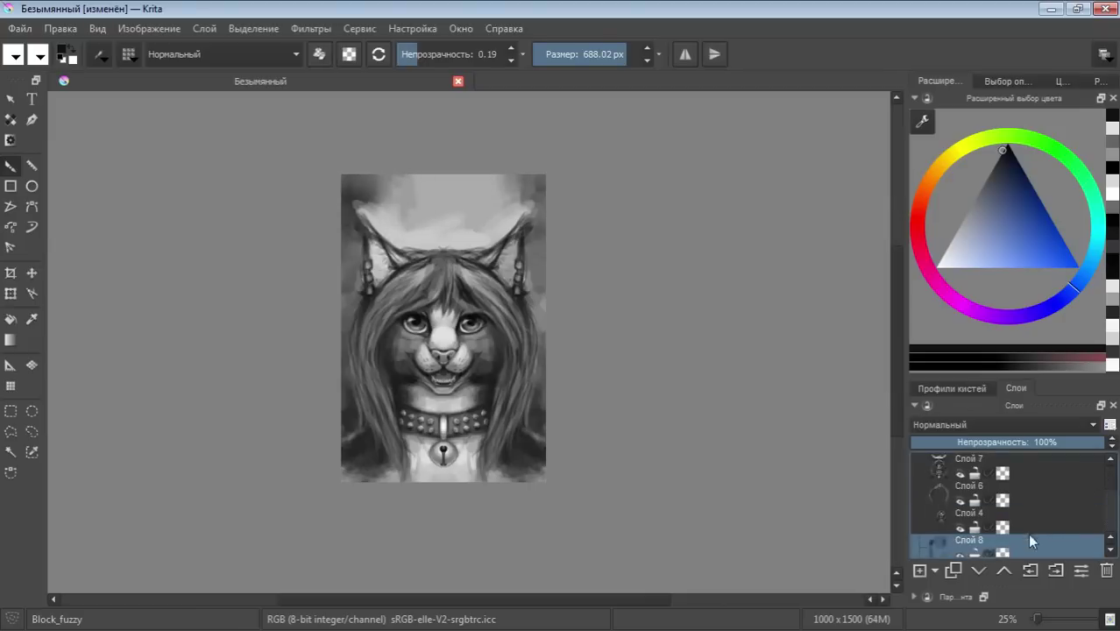
pyautogui.click(970, 524)
pyautogui.click(960, 528)
pyautogui.click(961, 528)
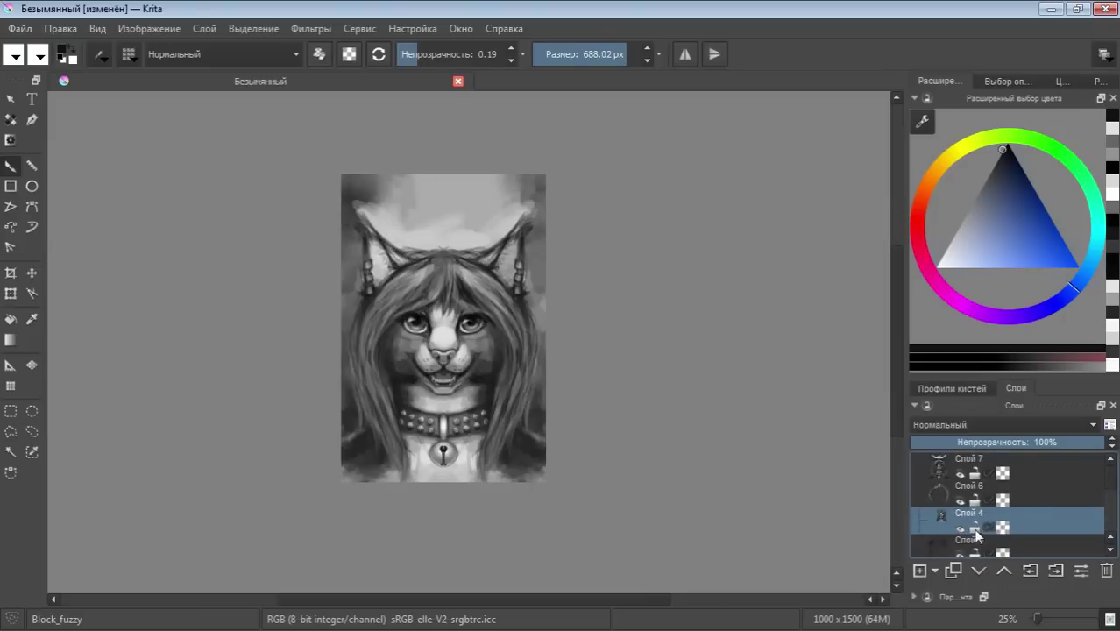
pyautogui.click(1002, 505)
pyautogui.press('/')
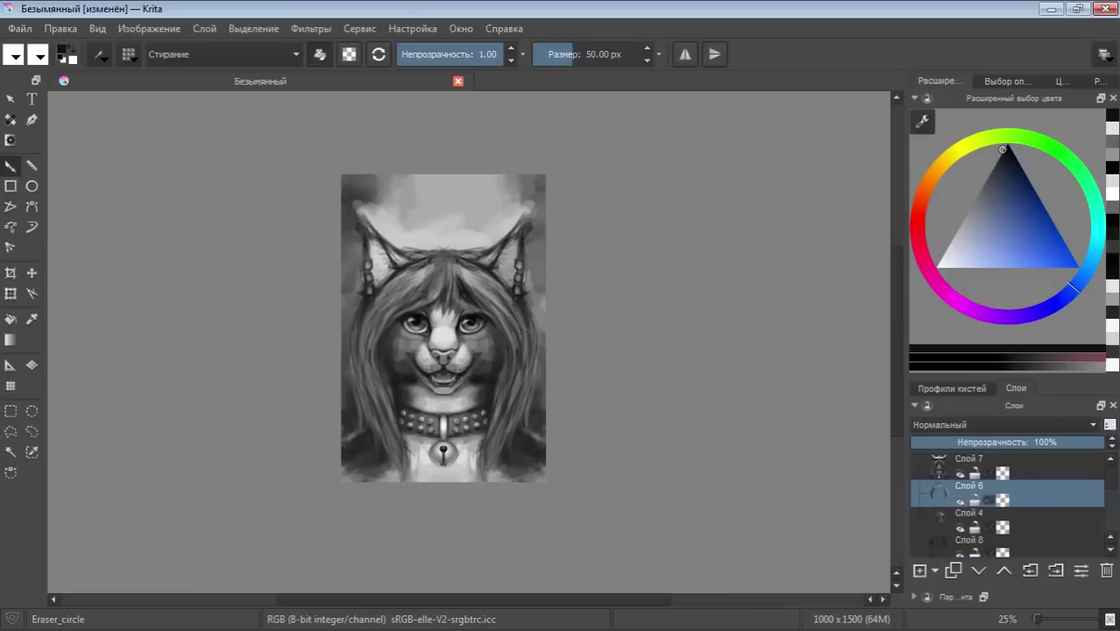
pyautogui.click(1008, 459)
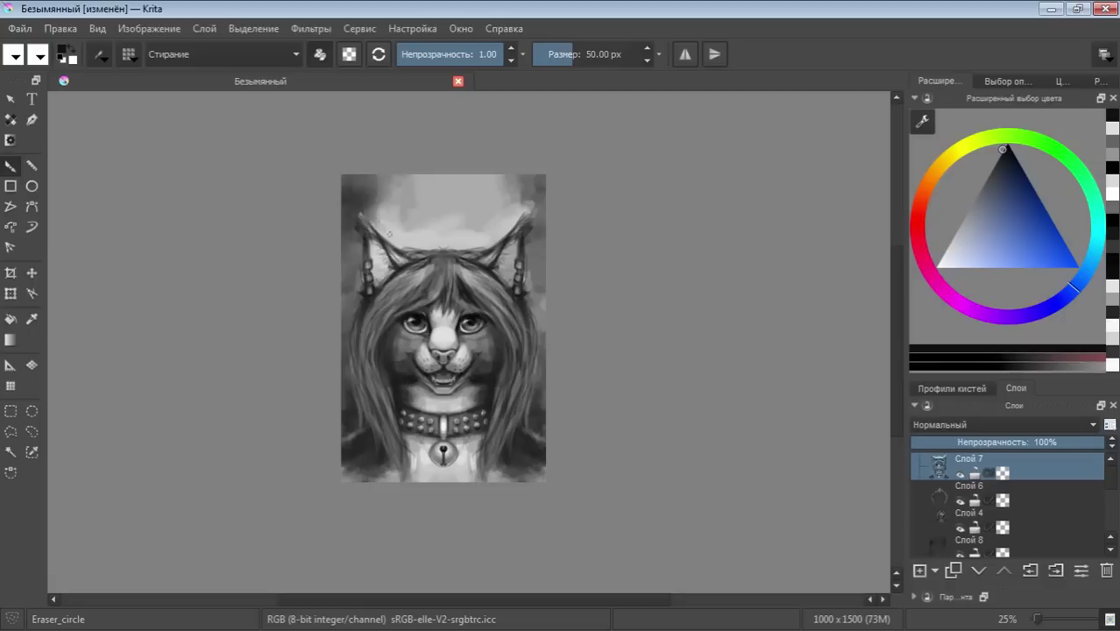
pyautogui.moveTo(459, 238); pyautogui.dragTo(401, 243)
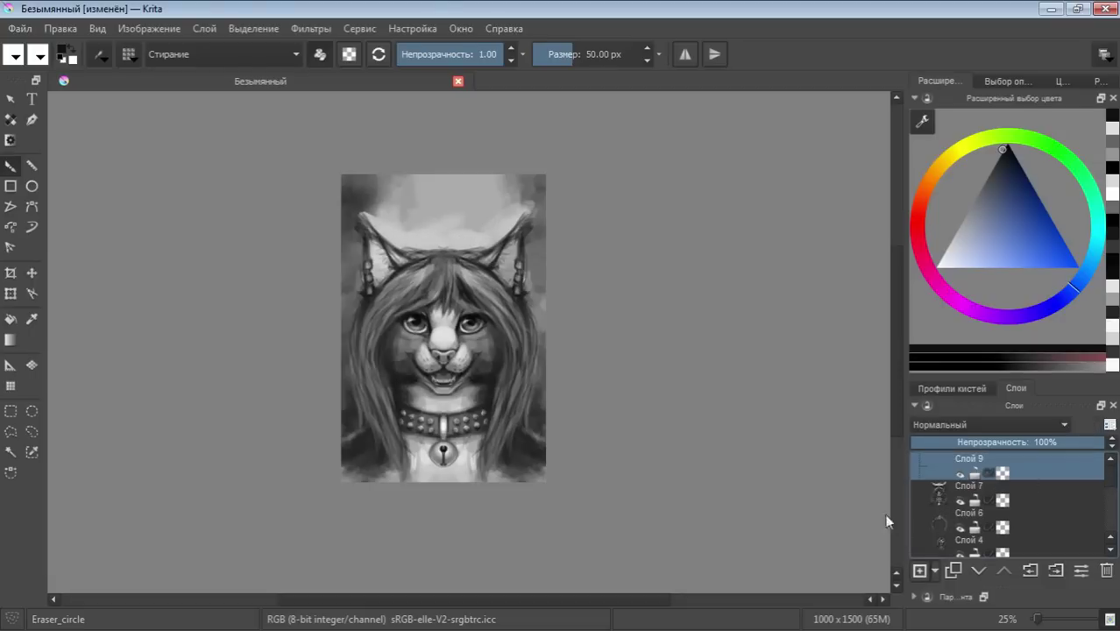
pyautogui.press('/')
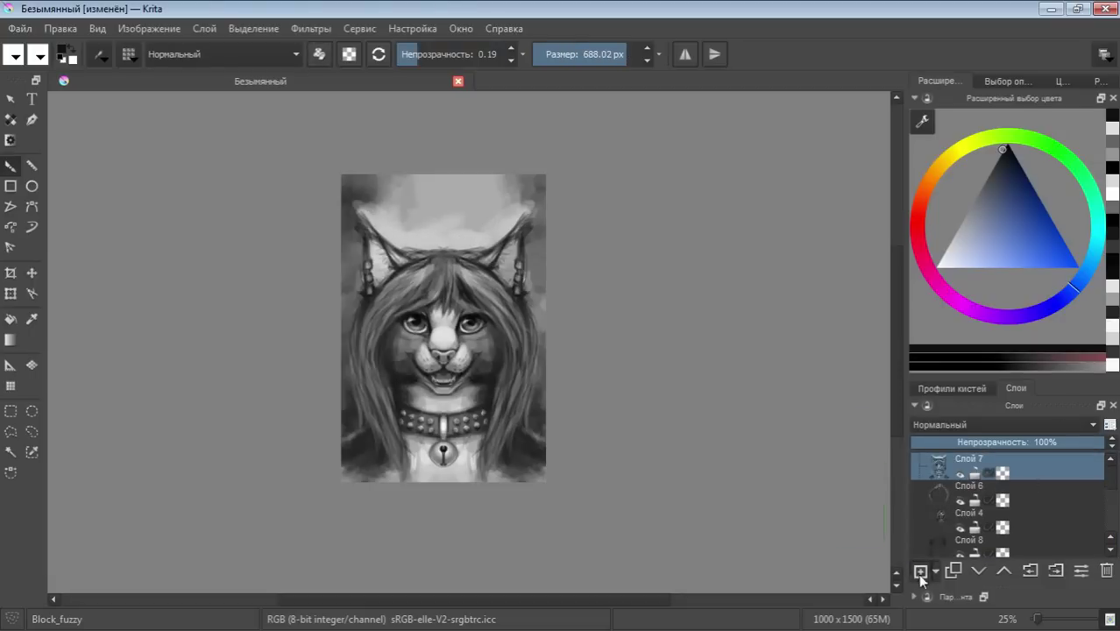
pyautogui.click(919, 570)
pyautogui.hotkey('shift', 'Delete')
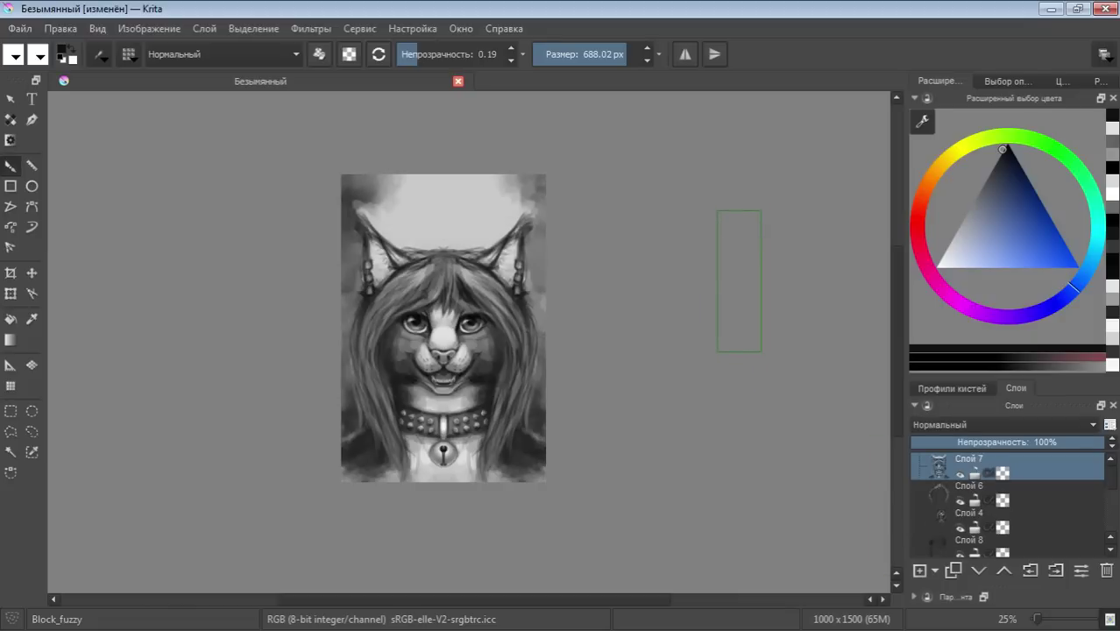
# With a ~314 px brush, lighten the background above the ears in white and repaint both hair edges
pyautogui.moveTo(409, 179); pyautogui.dragTo(354, 188)
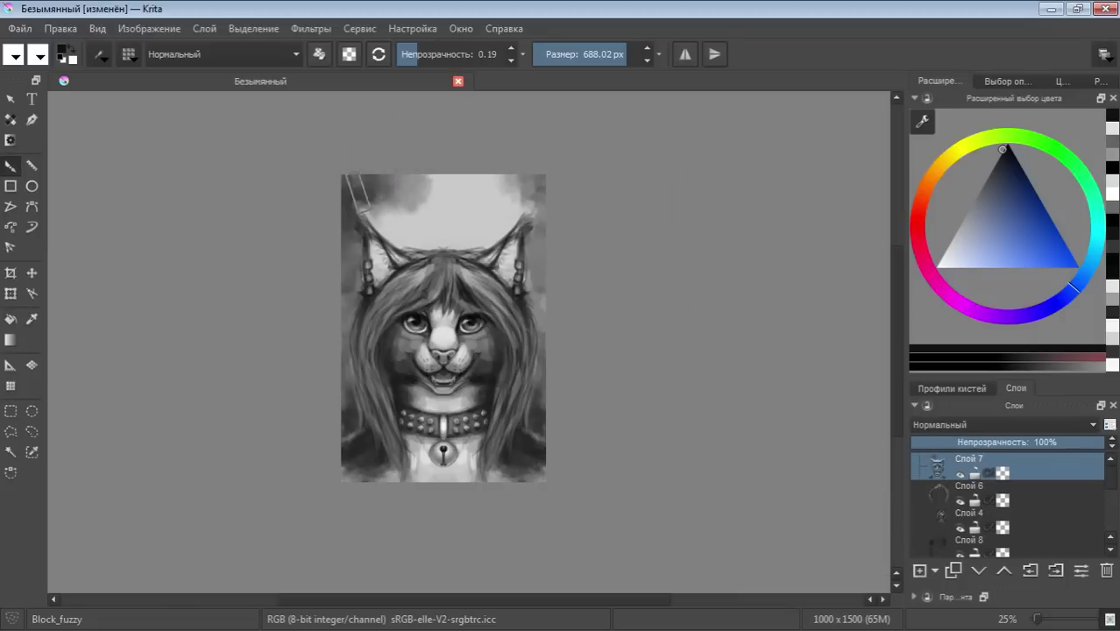
pyautogui.click(604, 55)
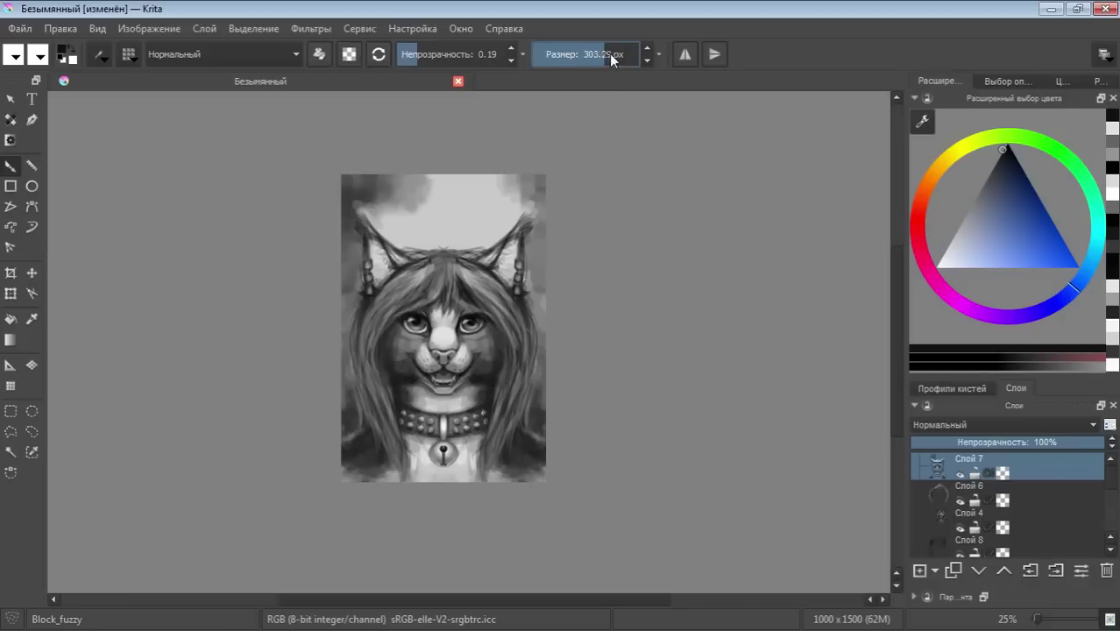
pyautogui.moveTo(522, 200)
pyautogui.mouseDown()
pyautogui.moveTo(458, 163)
pyautogui.moveTo(379, 197)
pyautogui.moveTo(358, 149)
pyautogui.moveTo(482, 183)
pyautogui.mouseUp()
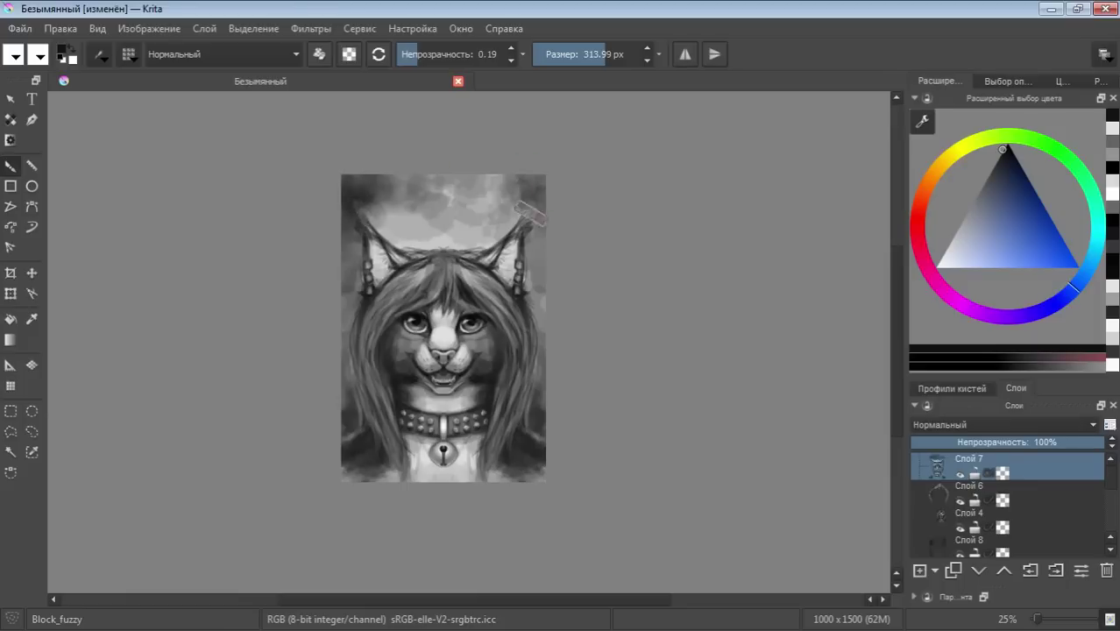
pyautogui.moveTo(981, 220); pyautogui.dragTo(935, 265)
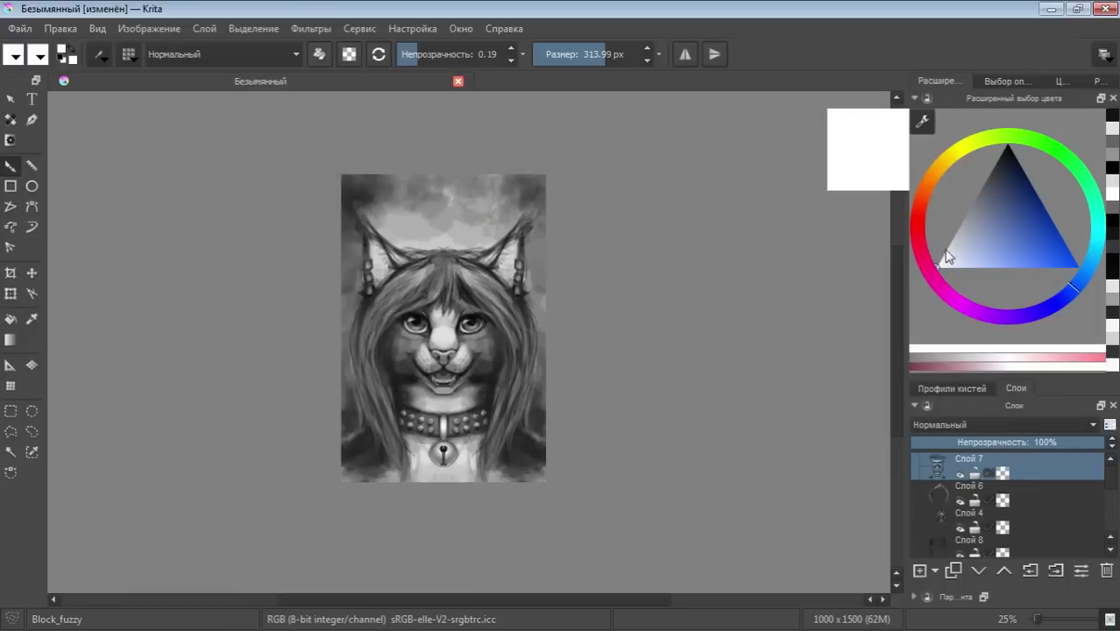
pyautogui.moveTo(457, 225); pyautogui.dragTo(356, 209)
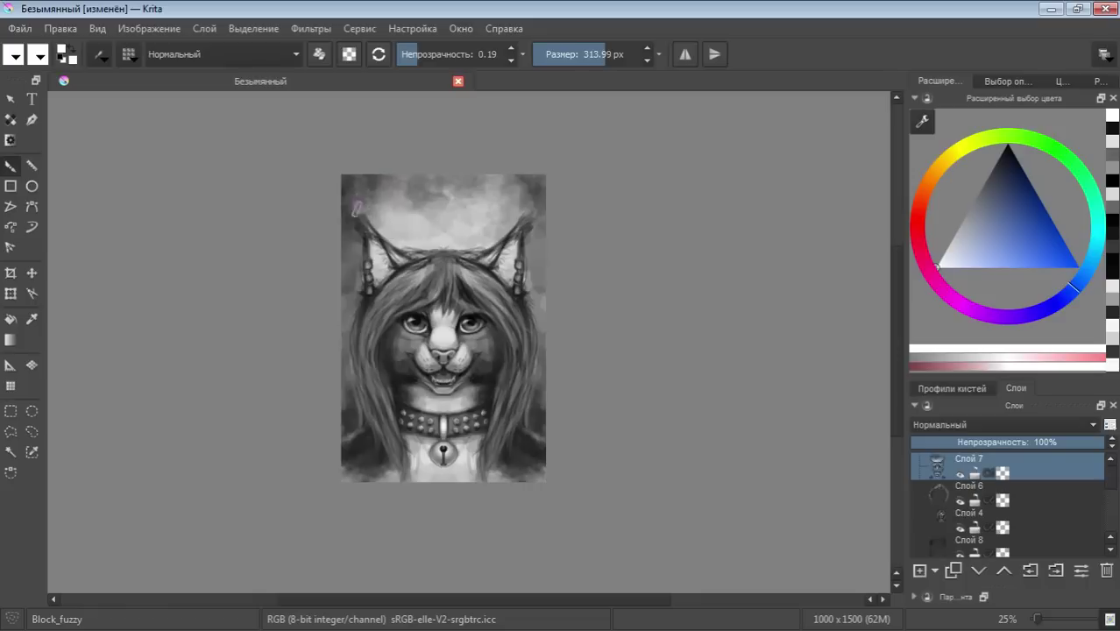
pyautogui.moveTo(358, 247)
pyautogui.mouseDown()
pyautogui.moveTo(350, 333)
pyautogui.moveTo(348, 261)
pyautogui.moveTo(355, 421)
pyautogui.mouseUp()
pyautogui.moveTo(540, 346)
pyautogui.mouseDown()
pyautogui.moveTo(534, 433)
pyautogui.moveTo(536, 410)
pyautogui.moveTo(545, 426)
pyautogui.mouseUp()
# Brighten both hair edges with a ~150 px brush, then switch to near black at 0.13 opacity
pyautogui.click(579, 50)
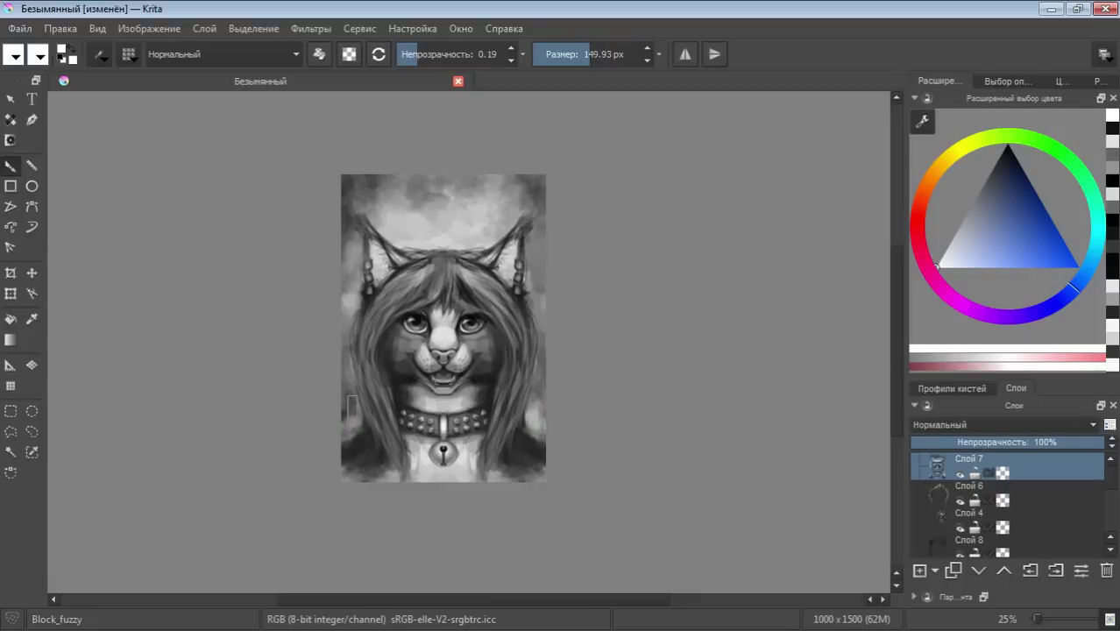
pyautogui.moveTo(349, 313)
pyautogui.mouseDown()
pyautogui.moveTo(347, 429)
pyautogui.moveTo(338, 428)
pyautogui.mouseUp()
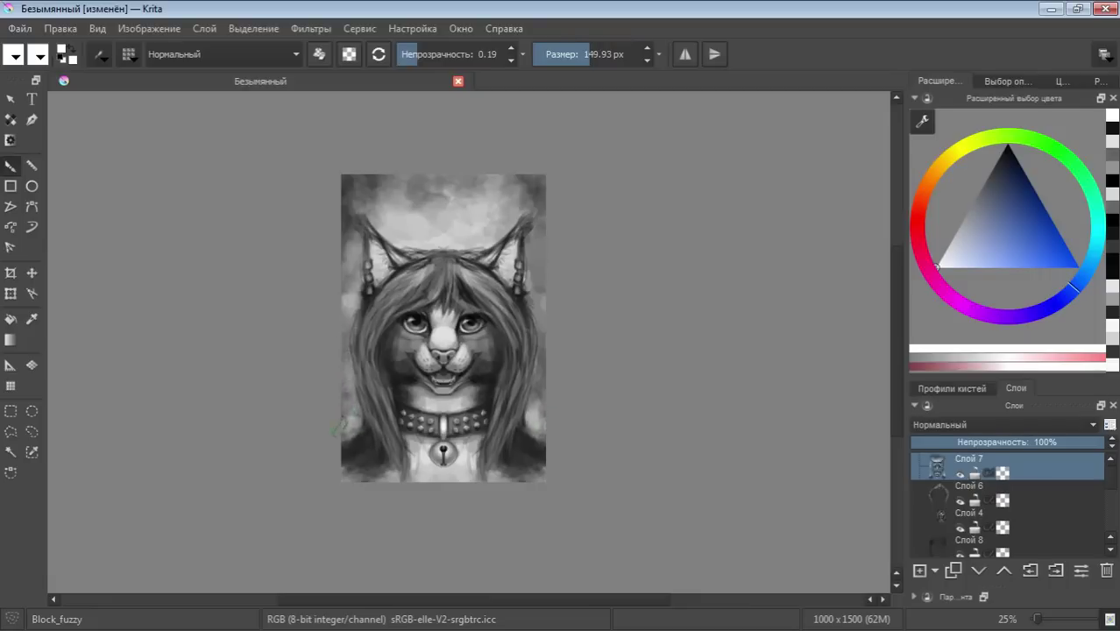
pyautogui.moveTo(531, 405); pyautogui.dragTo(535, 394)
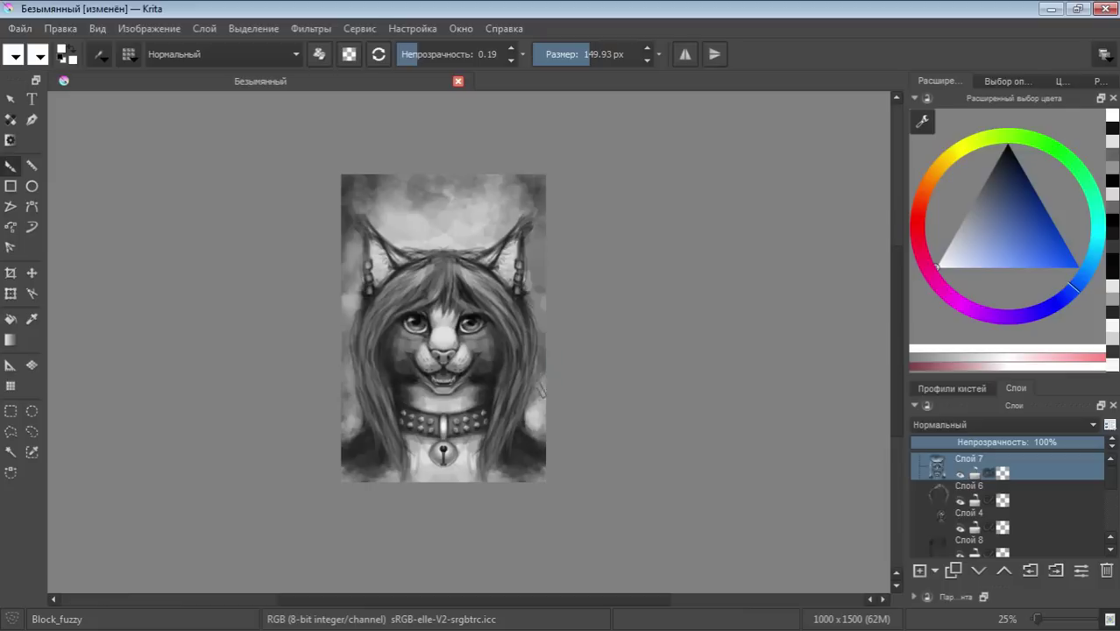
pyautogui.moveTo(981, 209); pyautogui.dragTo(1000, 154)
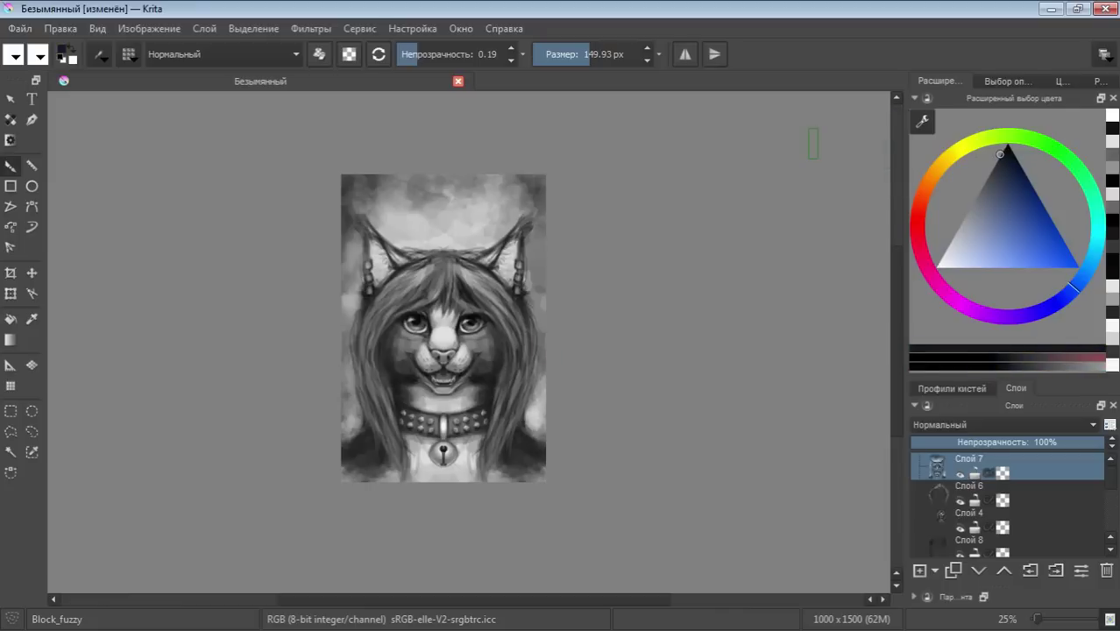
pyautogui.click(408, 47)
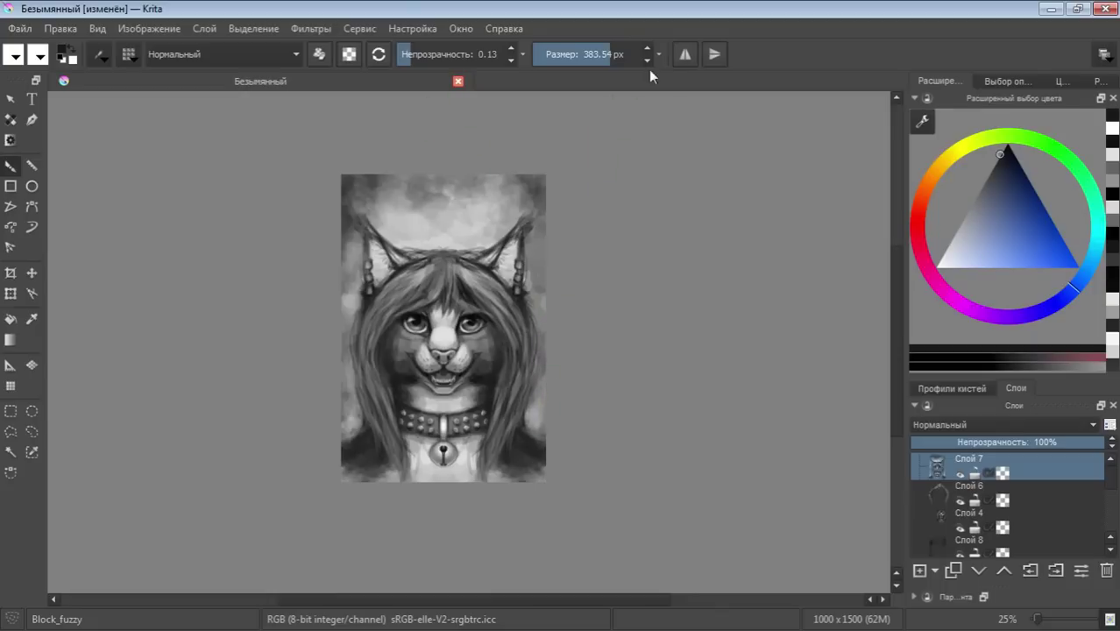
# Turn on mirrored painting and darken both side edges and the top symmetrically
pyautogui.click(685, 54)
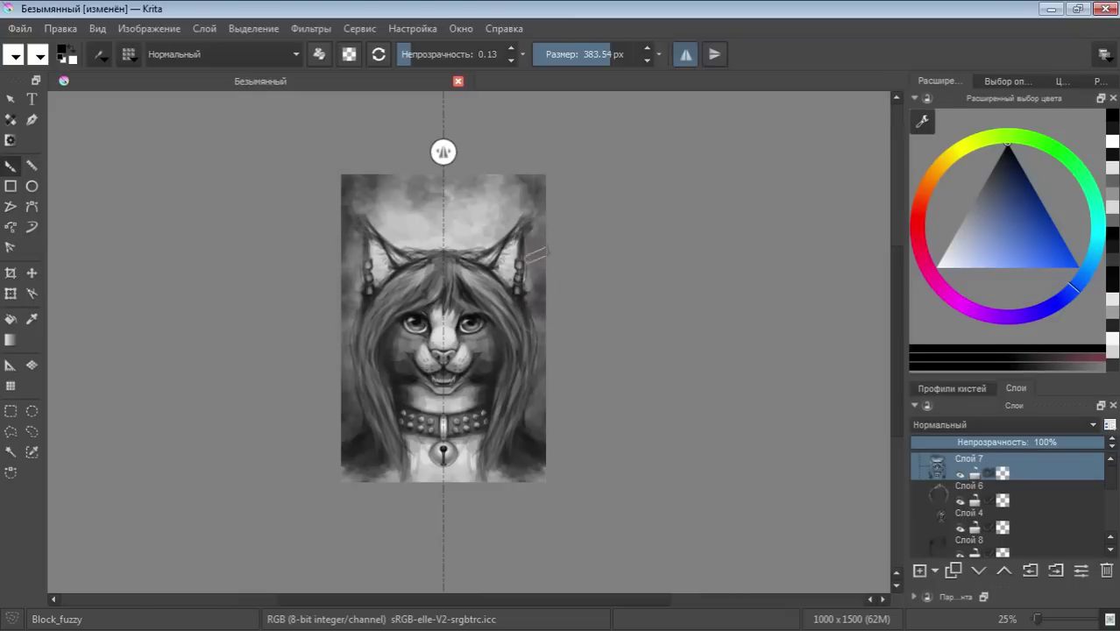
pyautogui.moveTo(536, 353); pyautogui.dragTo(542, 398)
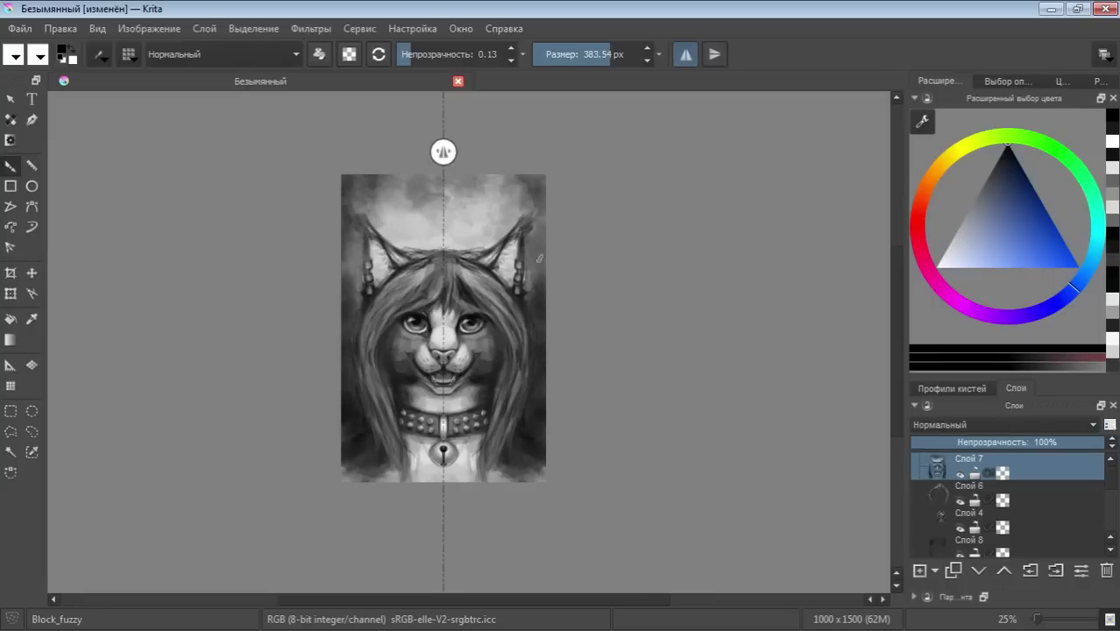
pyautogui.moveTo(536, 255)
pyautogui.mouseDown()
pyautogui.moveTo(537, 229)
pyautogui.moveTo(501, 214)
pyautogui.mouseUp()
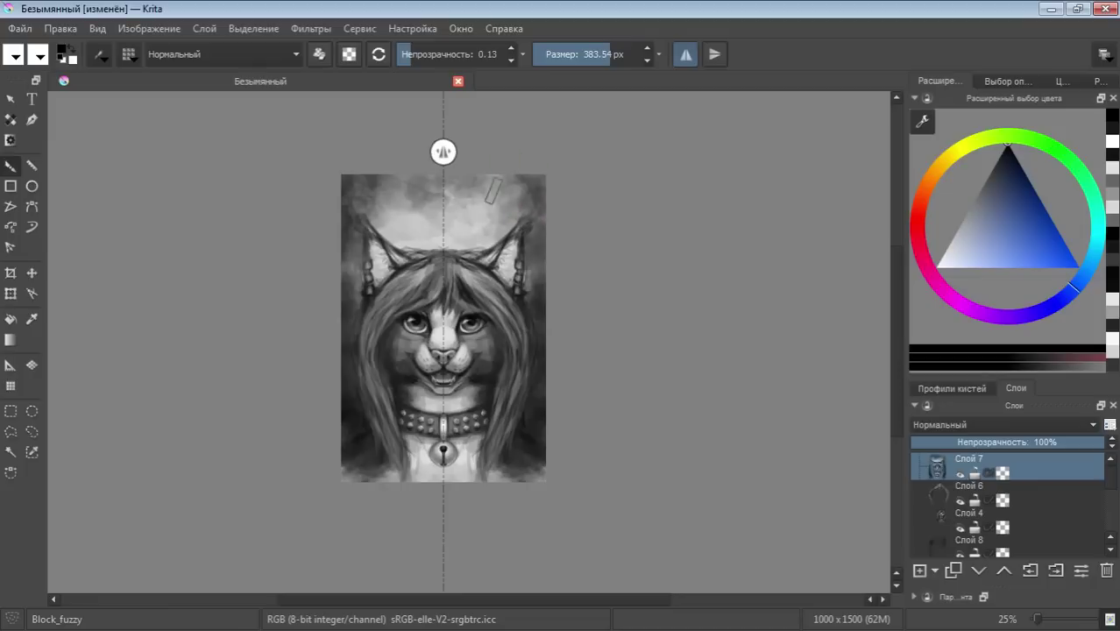
pyautogui.moveTo(505, 158)
pyautogui.mouseDown()
pyautogui.moveTo(472, 163)
pyautogui.moveTo(543, 181)
pyautogui.moveTo(475, 176)
pyautogui.moveTo(483, 208)
pyautogui.mouseUp()
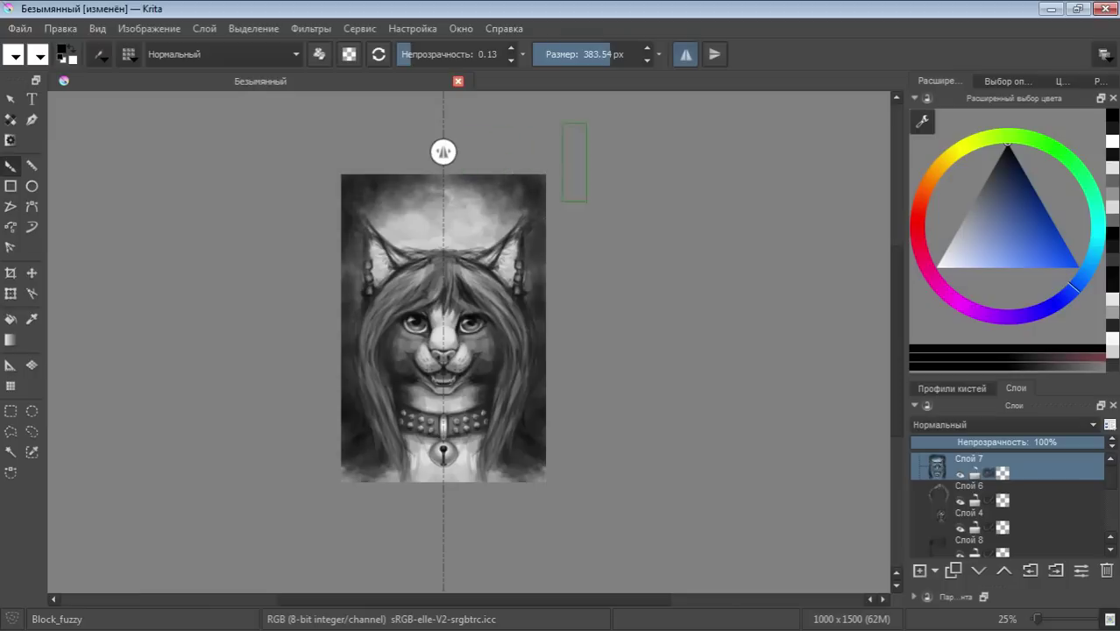
# Add faint mid-grey mirrored strokes across the top and along both side edges
pyautogui.click(959, 225)
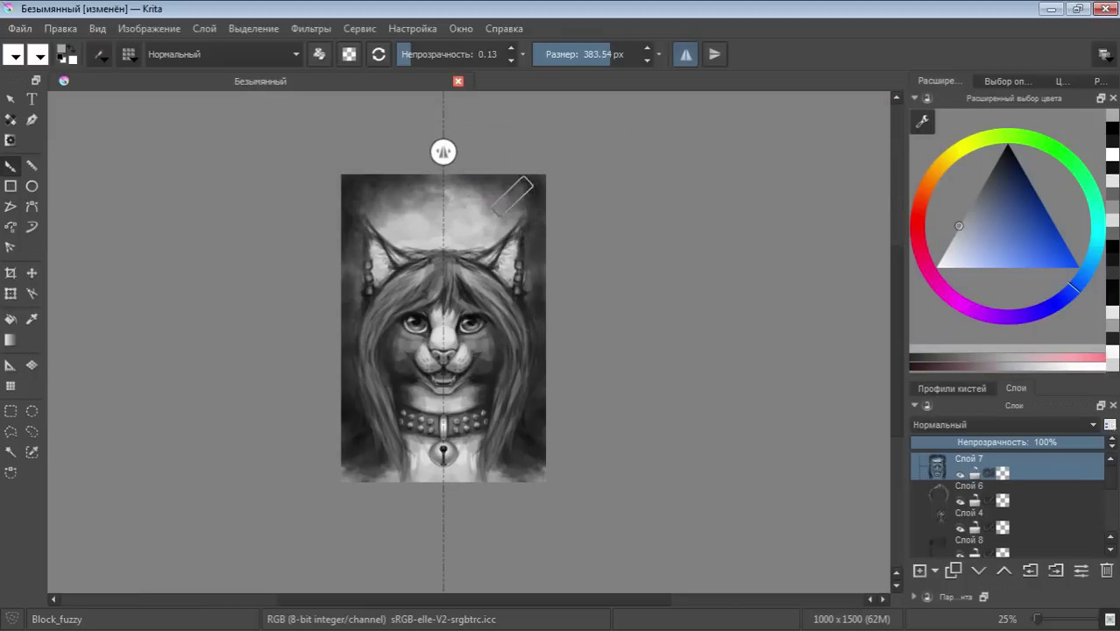
pyautogui.moveTo(509, 204)
pyautogui.mouseDown()
pyautogui.moveTo(482, 188)
pyautogui.moveTo(447, 207)
pyautogui.mouseUp()
pyautogui.moveTo(530, 232)
pyautogui.mouseDown()
pyautogui.moveTo(521, 302)
pyautogui.moveTo(531, 229)
pyautogui.moveTo(548, 385)
pyautogui.moveTo(532, 434)
pyautogui.moveTo(545, 400)
pyautogui.mouseUp()
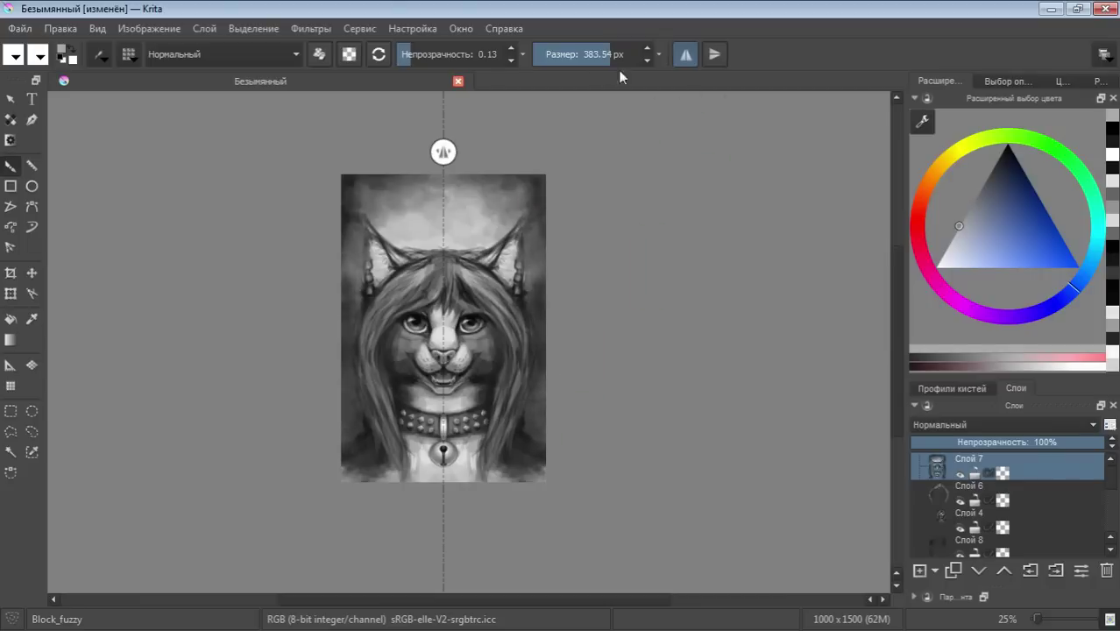
pyautogui.click(594, 54)
# Pick near-white with a ~20 px brush and paint mirrored highlight strands on both sides of the hair
pyautogui.click(462, 53)
pyautogui.click(572, 54)
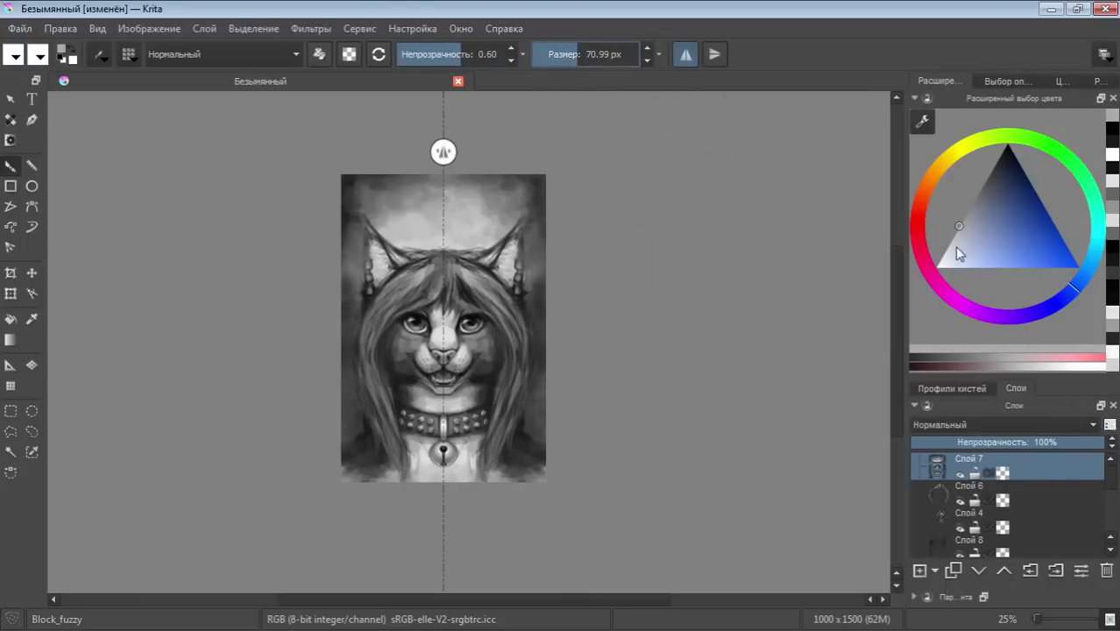
pyautogui.click(938, 242)
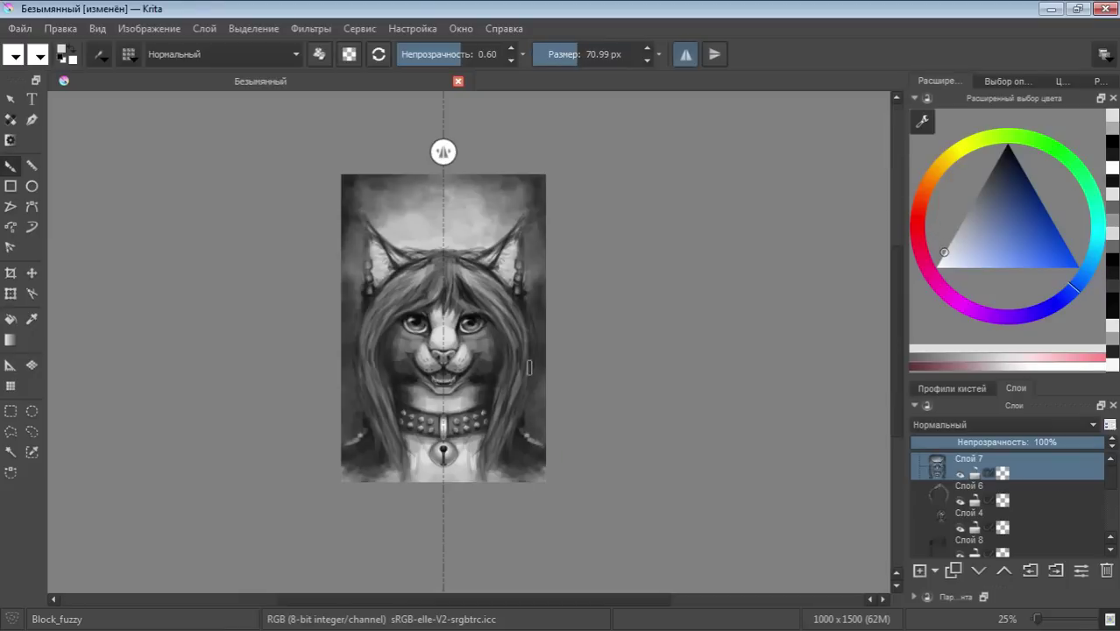
pyautogui.click(561, 54)
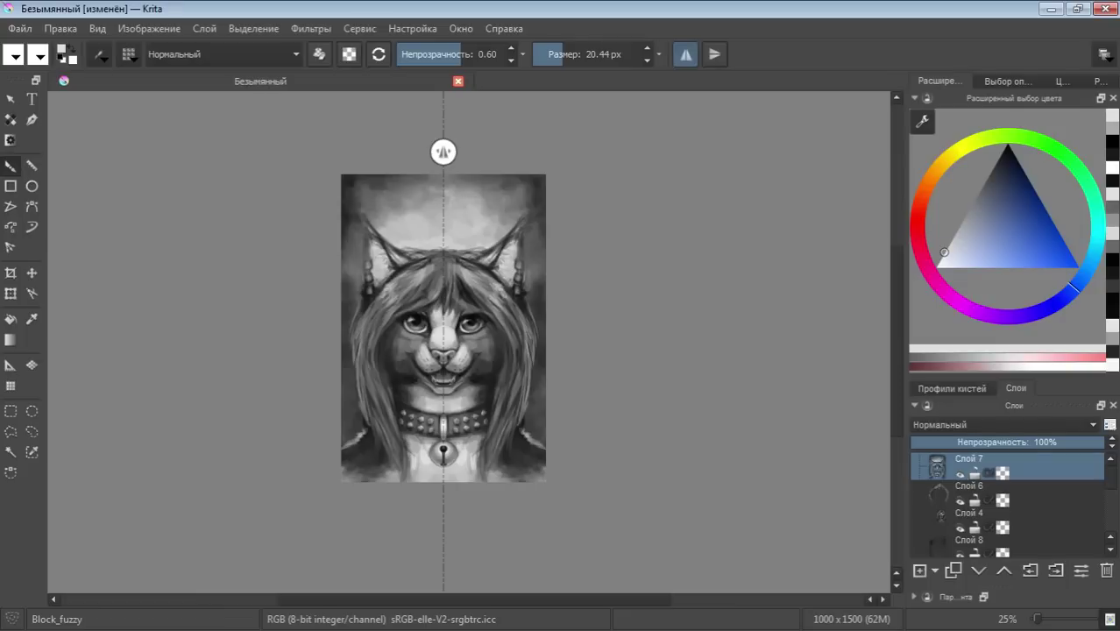
pyautogui.moveTo(489, 296); pyautogui.dragTo(506, 284)
pyautogui.moveTo(526, 324); pyautogui.dragTo(512, 307)
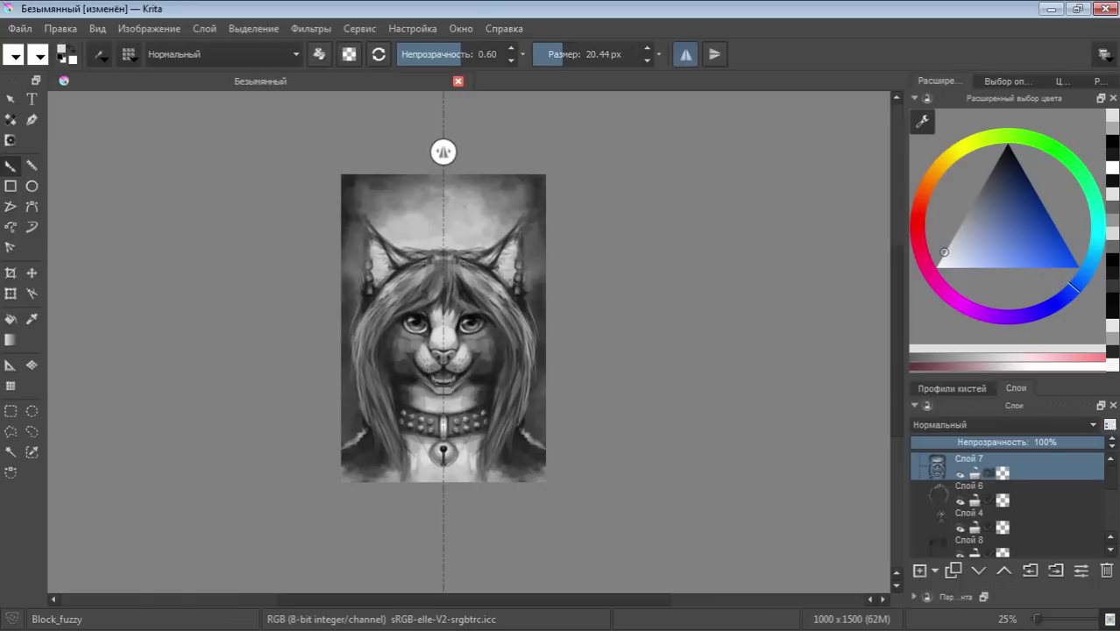
pyautogui.moveTo(521, 346)
pyautogui.mouseDown()
pyautogui.moveTo(510, 383)
pyautogui.moveTo(506, 331)
pyautogui.moveTo(459, 298)
pyautogui.moveTo(499, 325)
pyautogui.moveTo(508, 390)
pyautogui.mouseUp()
# Sample a dark colour, lower opacity to 0.21, turn mirroring off and lay a faint stroke over the face
pyautogui.press('ctrl')
pyautogui.keyDown('ctrl'); pyautogui.click(471, 292); pyautogui.keyUp('ctrl')
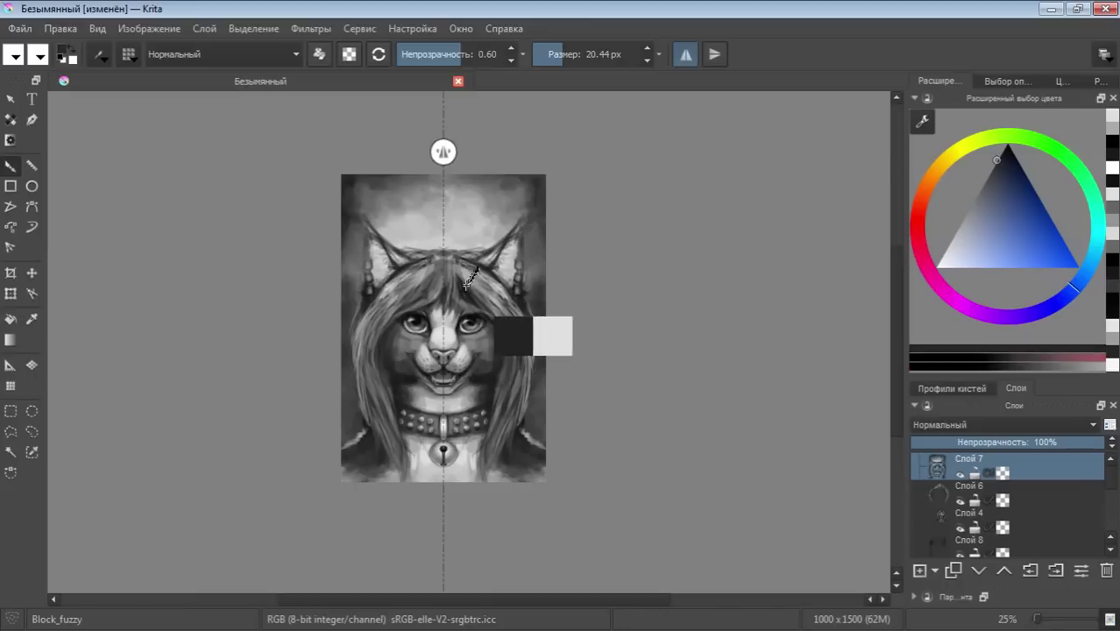
pyautogui.click(583, 54)
pyautogui.click(429, 55)
pyautogui.click(422, 55)
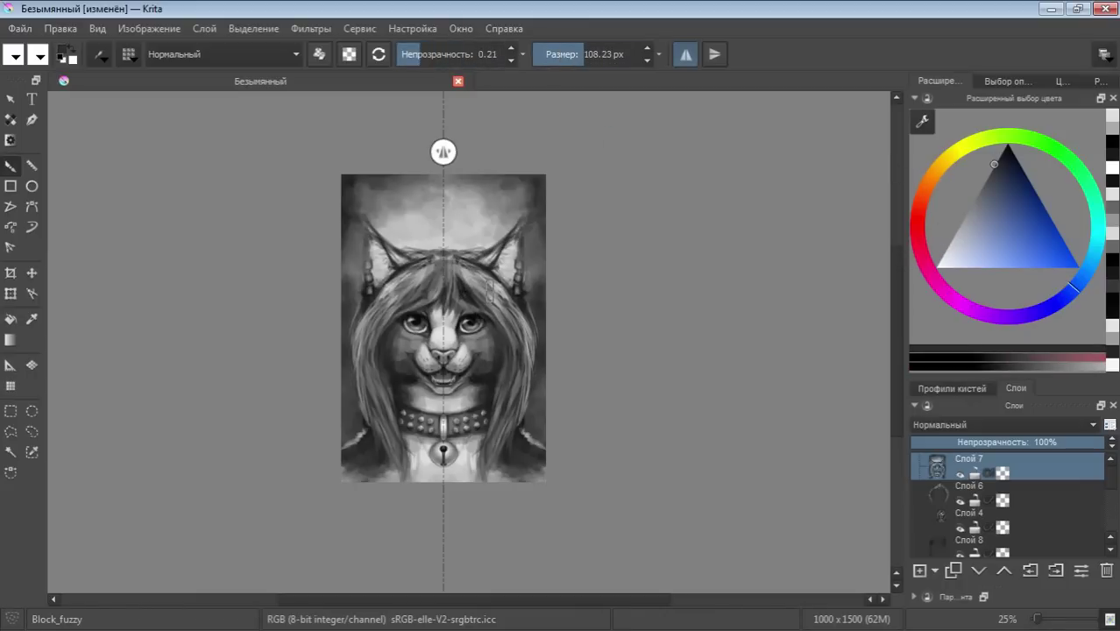
pyautogui.click(685, 54)
pyautogui.moveTo(474, 296); pyautogui.dragTo(496, 330)
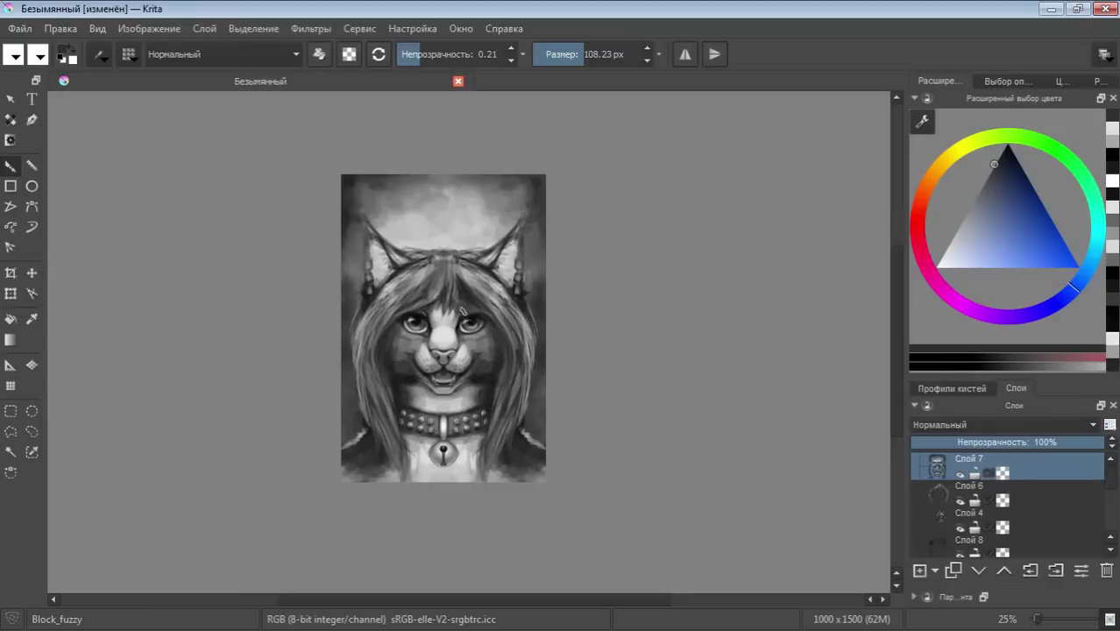
# Set a ~28 px brush at 0.36 opacity and paint dark grey strokes into the left hair beside the face
pyautogui.keyDown('ctrl'); pyautogui.click(478, 270); pyautogui.keyUp('ctrl')
pyautogui.moveTo(583, 55); pyautogui.dragTo(554, 55)
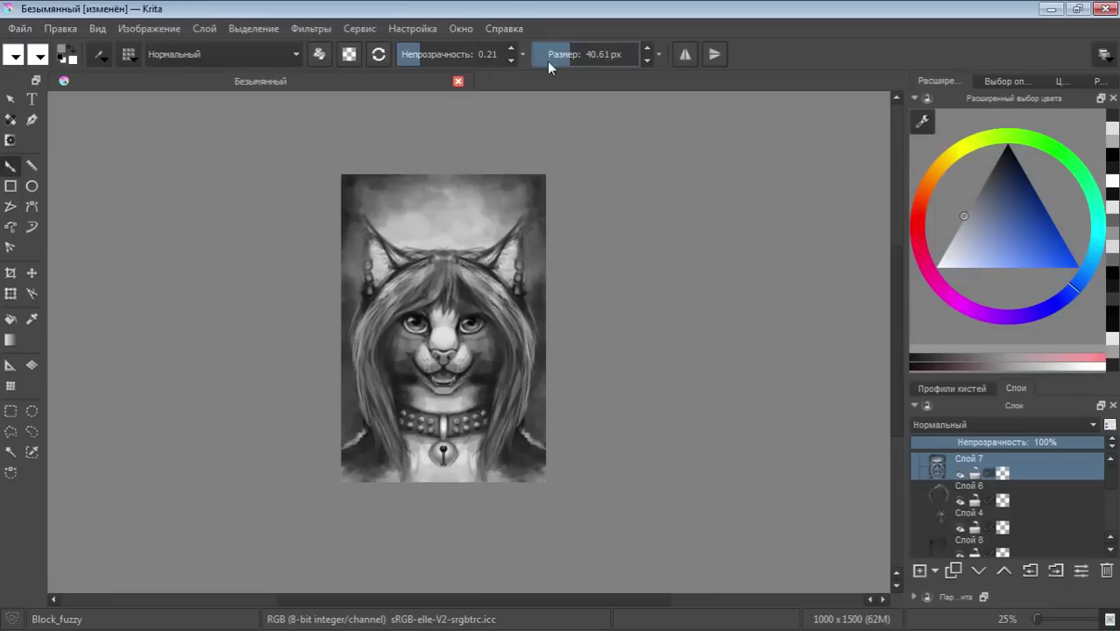
pyautogui.moveTo(452, 54); pyautogui.dragTo(434, 54)
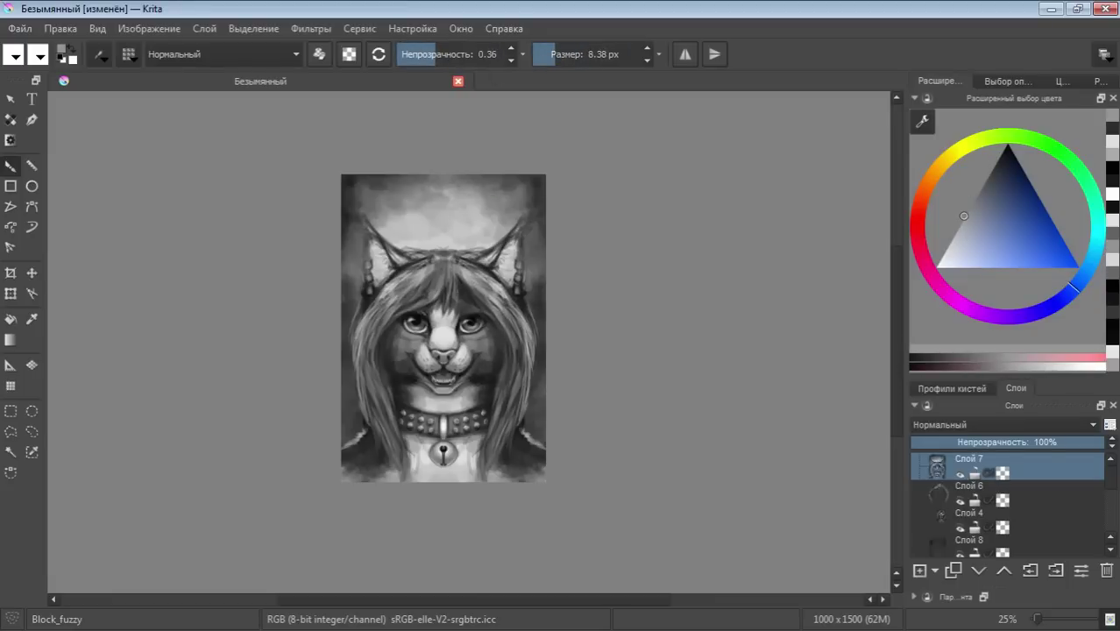
pyautogui.moveTo(561, 55); pyautogui.dragTo(580, 54)
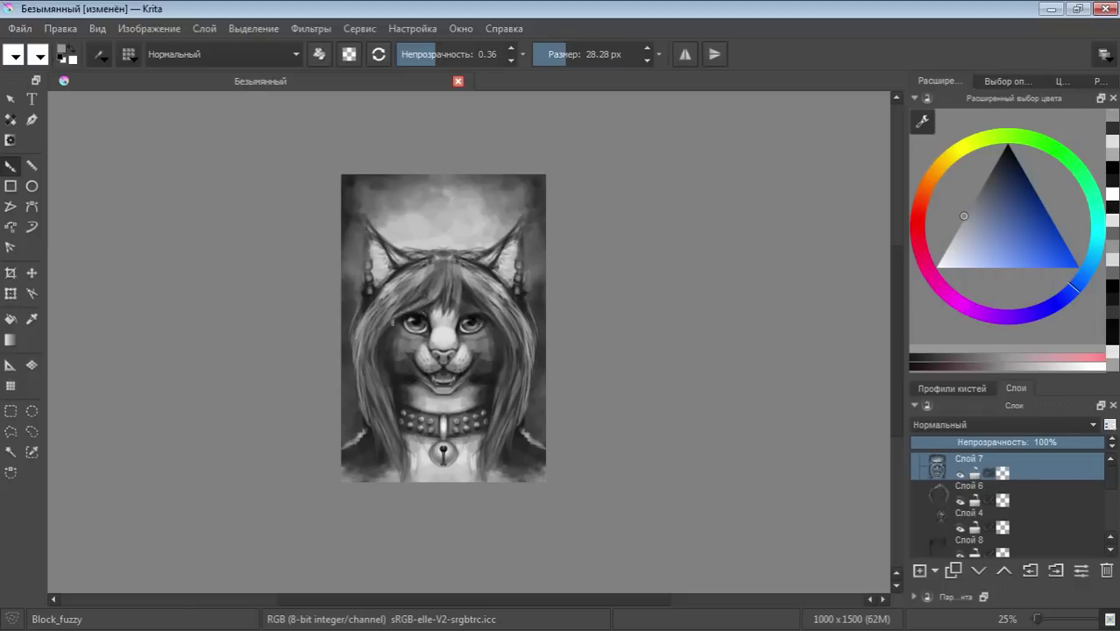
pyautogui.keyDown('ctrl'); pyautogui.click(401, 386); pyautogui.keyUp('ctrl')
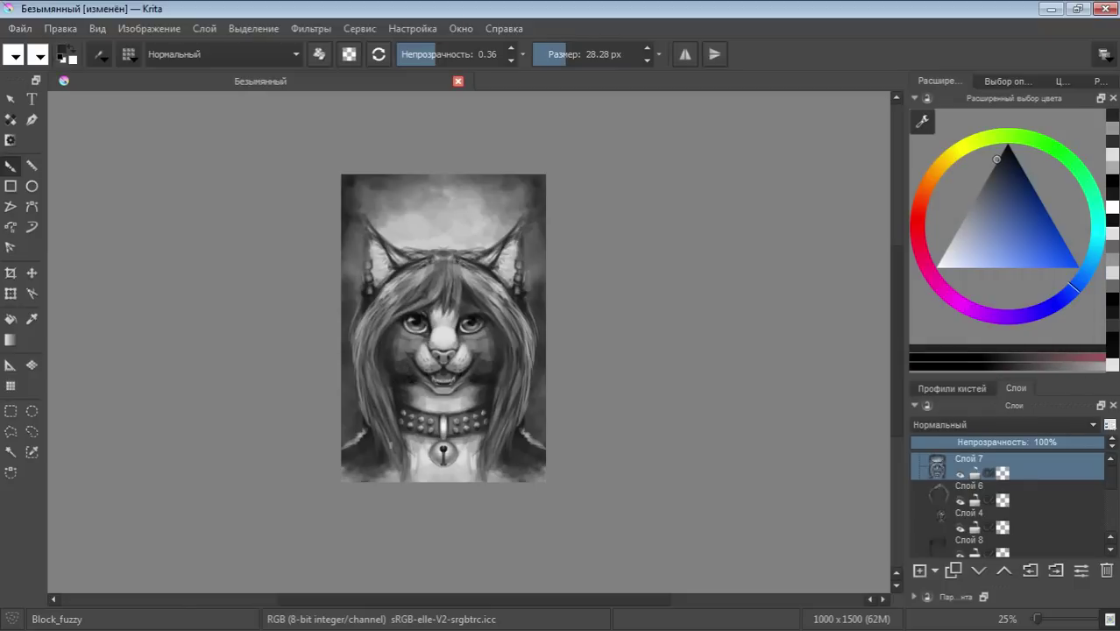
pyautogui.moveTo(366, 313); pyautogui.dragTo(353, 366)
pyautogui.moveTo(403, 277)
pyautogui.mouseDown()
pyautogui.moveTo(354, 335)
pyautogui.moveTo(378, 303)
pyautogui.mouseUp()
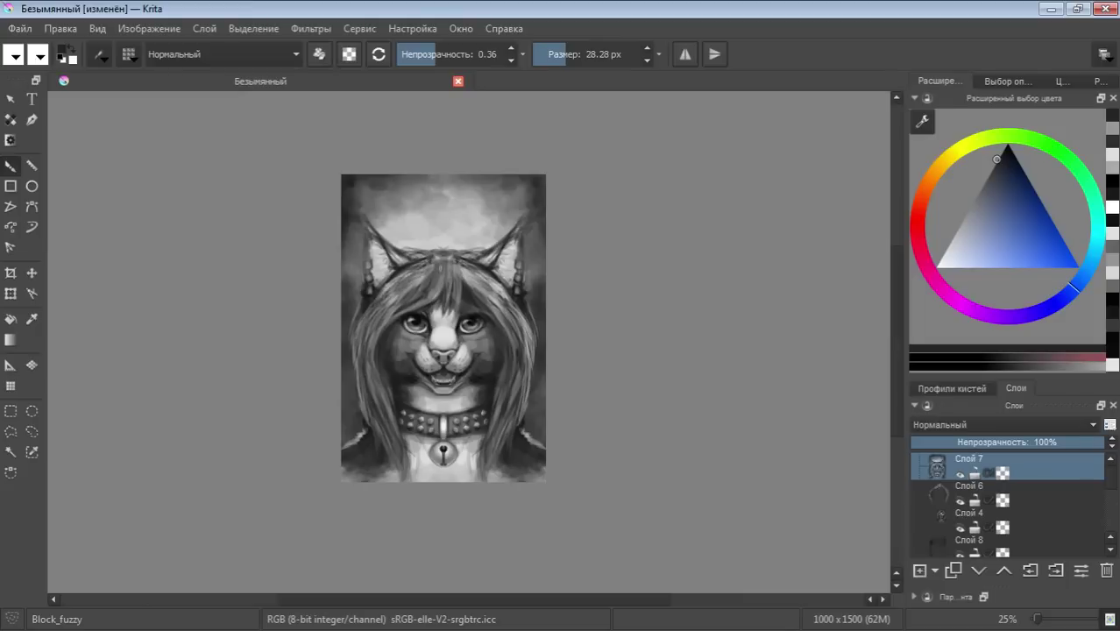
# At 0.68 opacity, brighten the left cheek and hair up to the head top with sampled lighter greys
pyautogui.keyDown('ctrl'); pyautogui.click(420, 332); pyautogui.keyUp('ctrl')
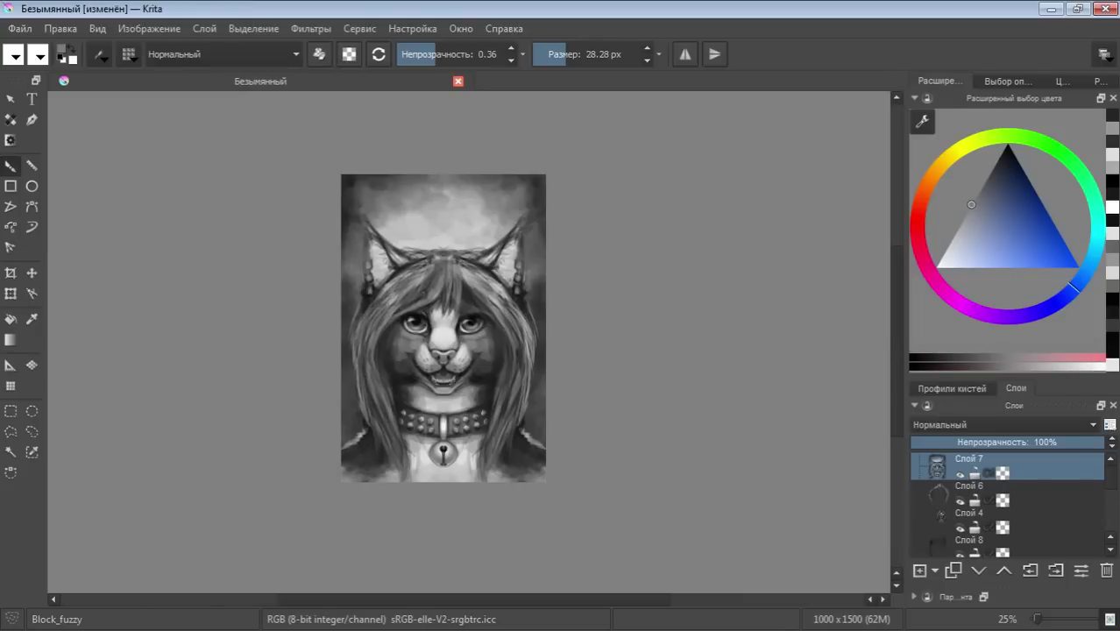
pyautogui.click(469, 53)
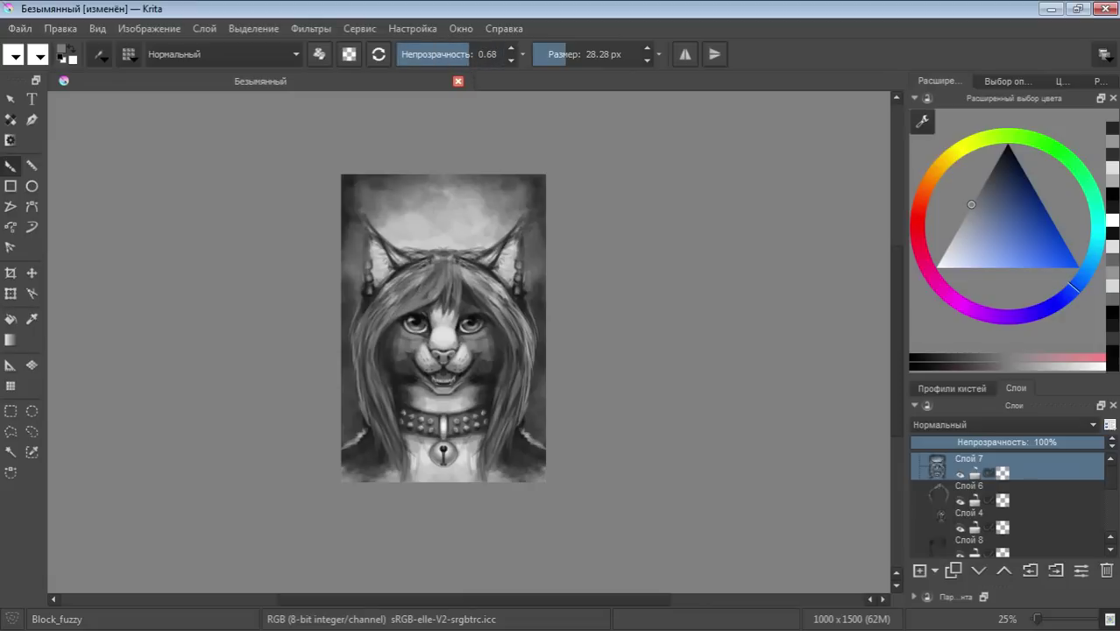
pyautogui.keyDown('ctrl'); pyautogui.click(507, 261); pyautogui.keyUp('ctrl')
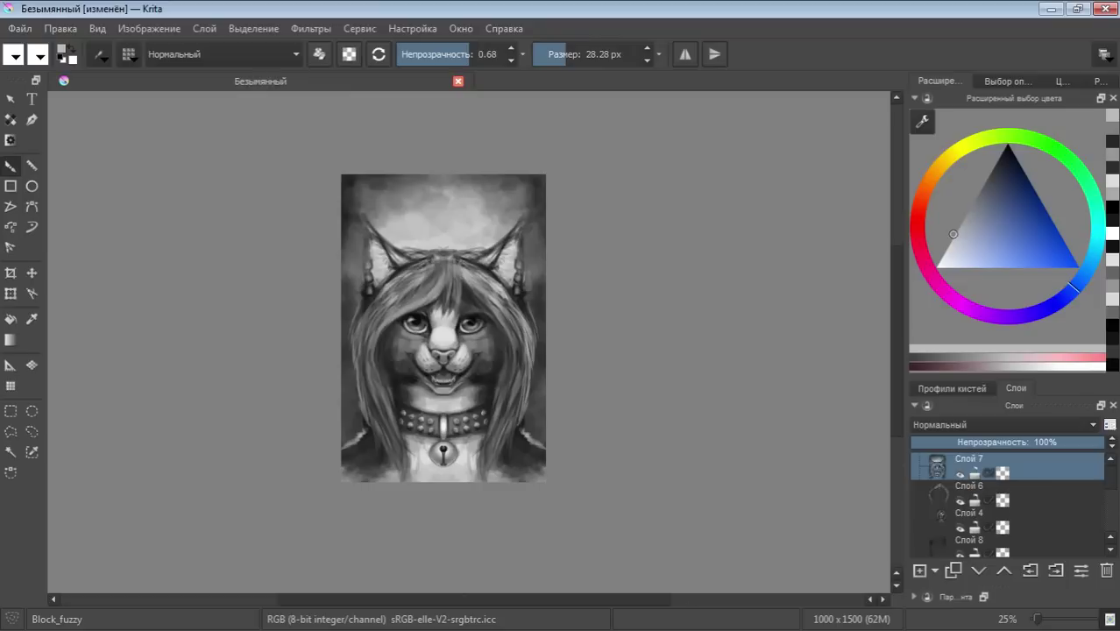
pyautogui.moveTo(410, 293)
pyautogui.mouseDown()
pyautogui.moveTo(380, 319)
pyautogui.moveTo(373, 437)
pyautogui.mouseUp()
pyautogui.moveTo(379, 383); pyautogui.dragTo(364, 436)
pyautogui.moveTo(363, 336); pyautogui.dragTo(362, 380)
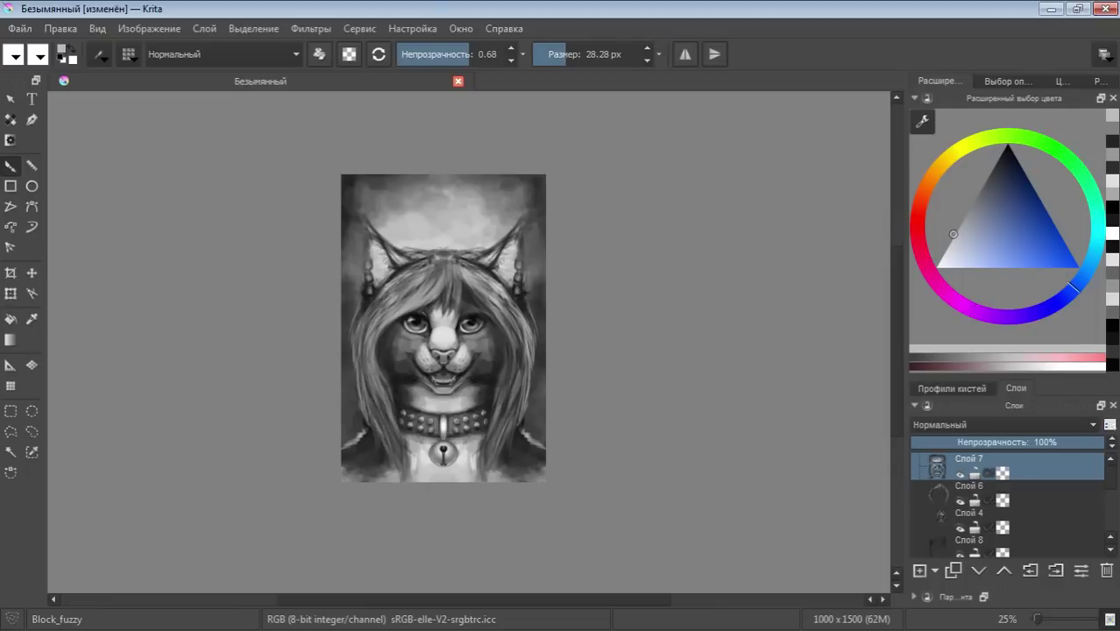
pyautogui.moveTo(390, 279); pyautogui.dragTo(430, 254)
# Lighten the right hair edge at 79.33 px, undo an ear highlight, then set 226.28 px, 0.28 opacity
pyautogui.keyDown('ctrl'); pyautogui.click(411, 241); pyautogui.keyUp('ctrl')
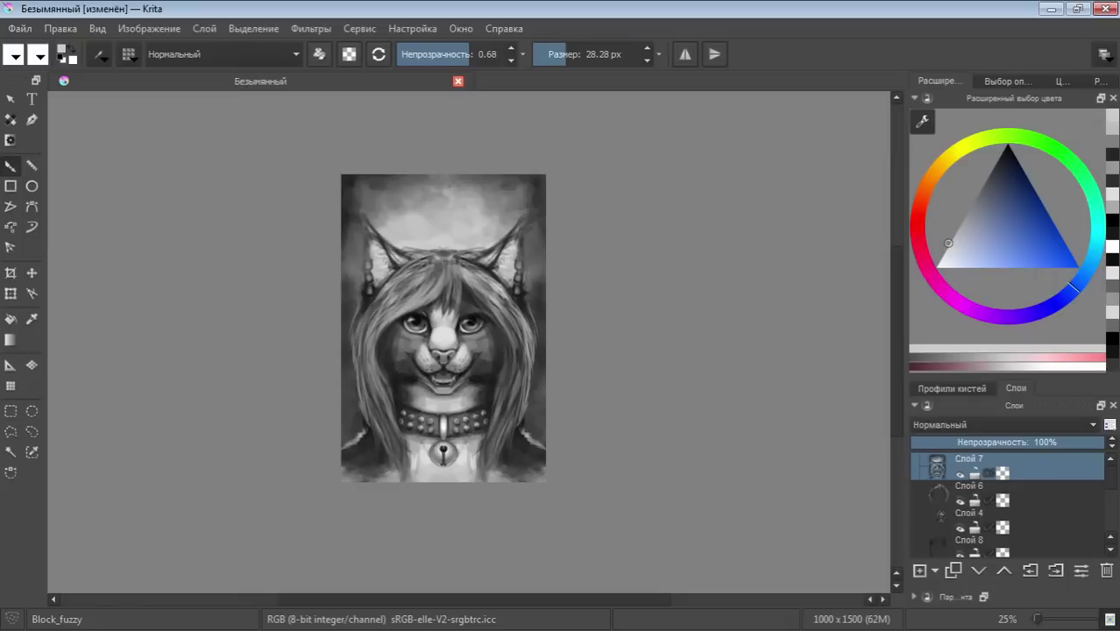
pyautogui.click(583, 54)
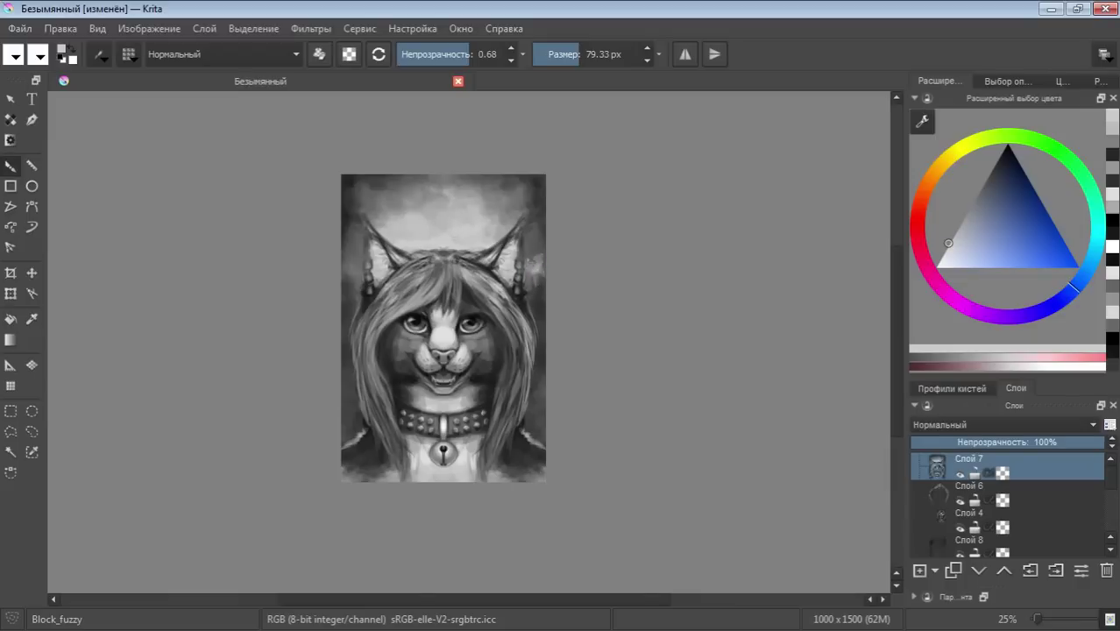
pyautogui.moveTo(535, 262); pyautogui.dragTo(534, 280)
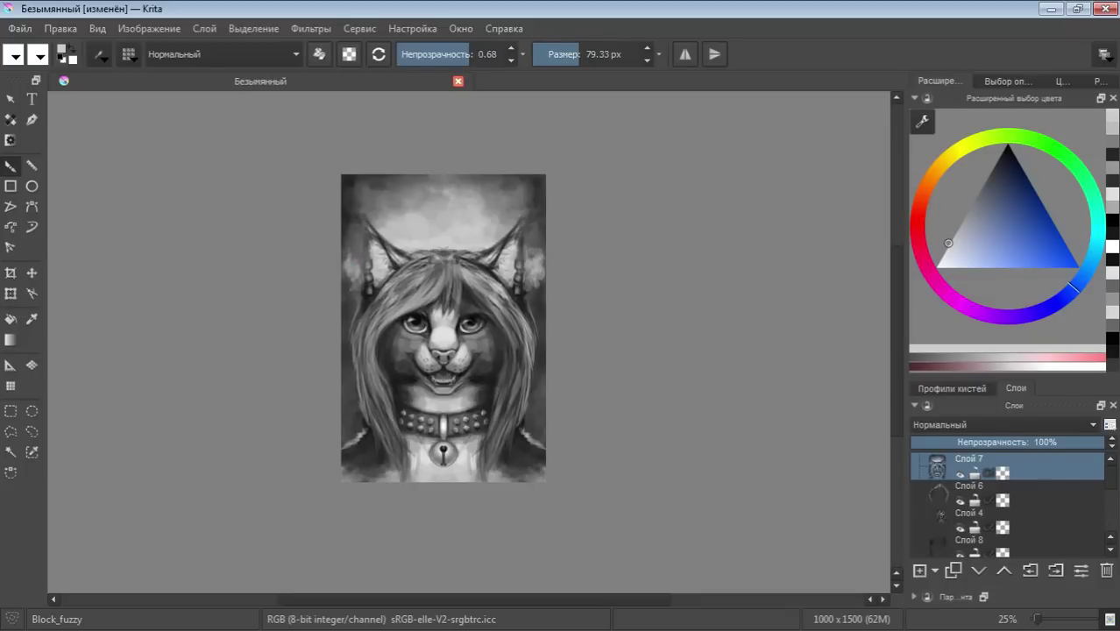
pyautogui.moveTo(356, 261); pyautogui.dragTo(361, 224)
pyautogui.moveTo(354, 263)
pyautogui.mouseDown()
pyautogui.moveTo(368, 206)
pyautogui.moveTo(380, 219)
pyautogui.mouseUp()
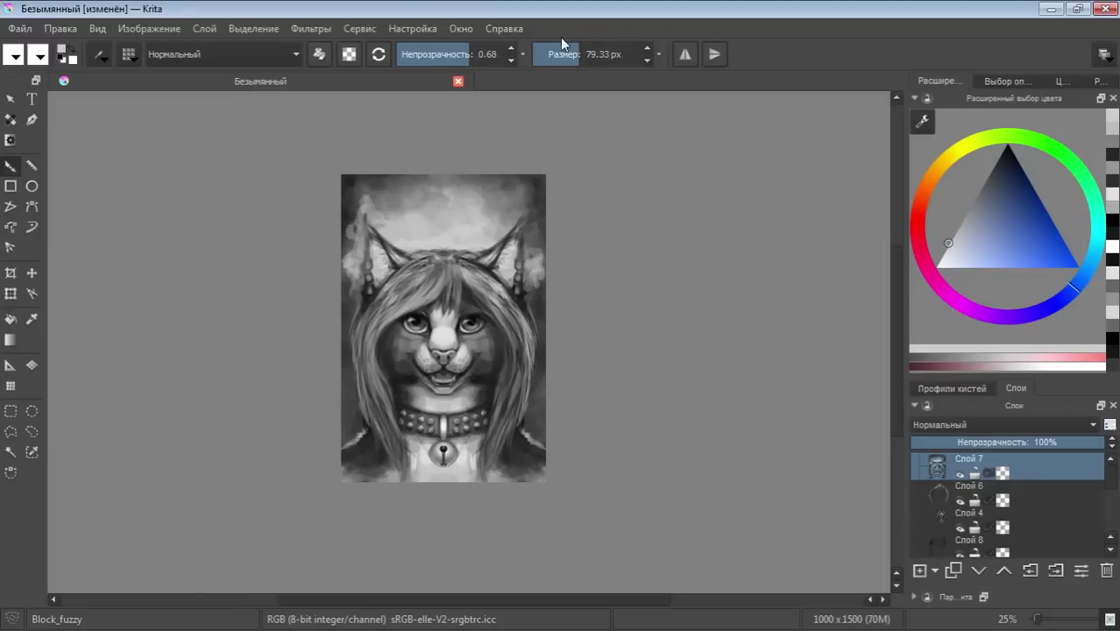
pyautogui.hotkey('ctrl', 'z')
pyautogui.hotkey('ctrl', 'z')
pyautogui.hotkey('ctrl', 'z')
pyautogui.moveTo(584, 61); pyautogui.dragTo(604, 58)
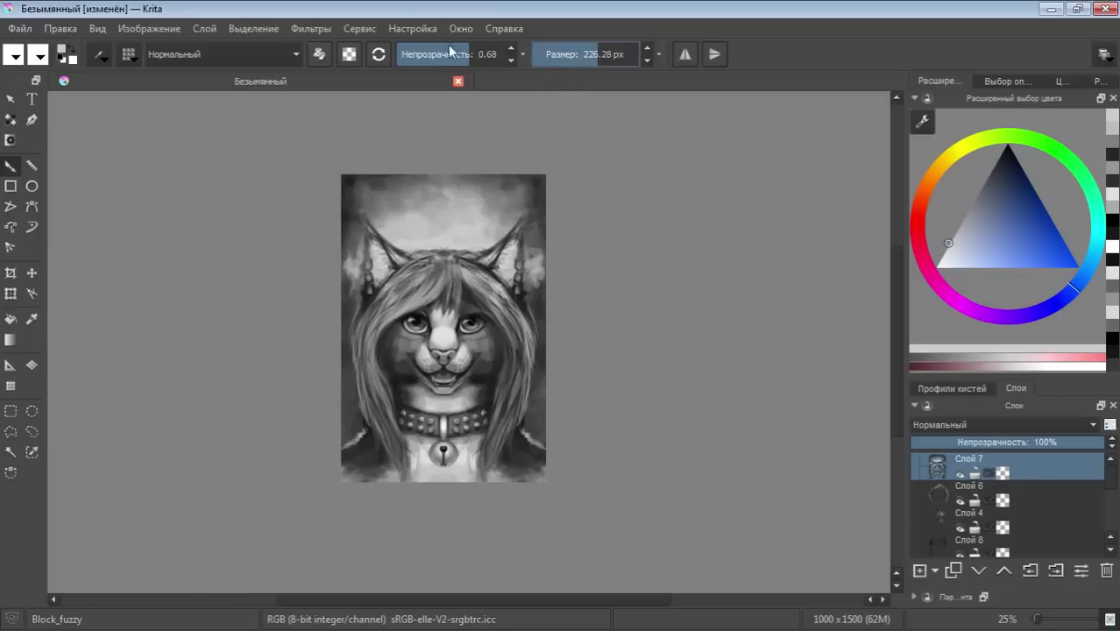
pyautogui.moveTo(450, 52); pyautogui.dragTo(426, 55)
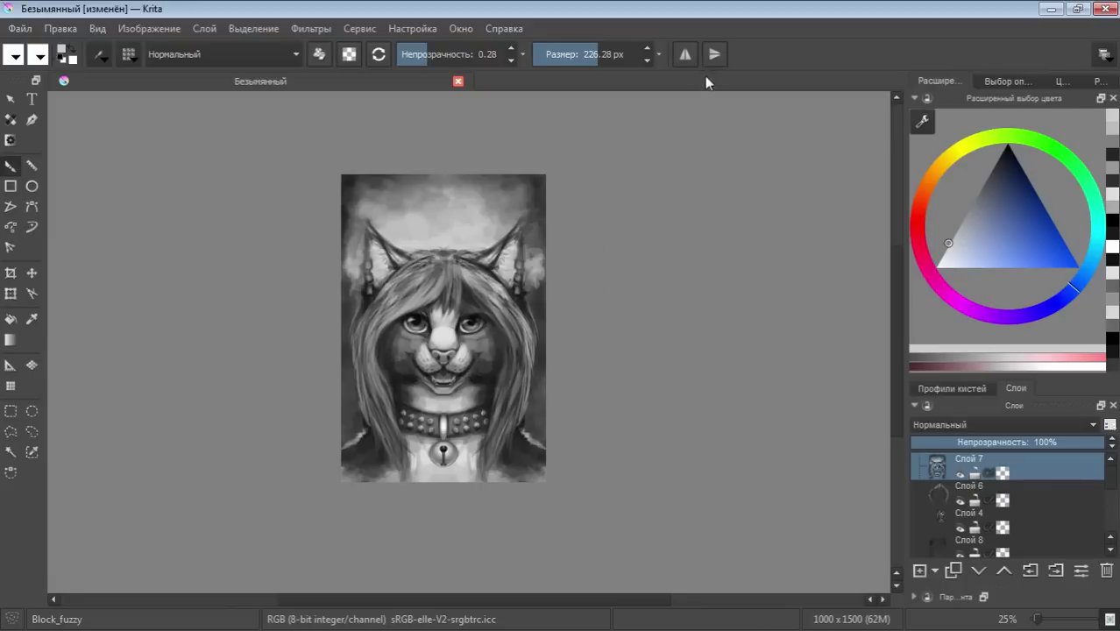
# Turn on mirror painting and shade both outer hair edges, ending with faint black marks at 143.41 px
pyautogui.click(685, 54)
pyautogui.moveTo(531, 427)
pyautogui.mouseDown()
pyautogui.moveTo(536, 361)
pyautogui.moveTo(508, 438)
pyautogui.moveTo(536, 378)
pyautogui.moveTo(531, 429)
pyautogui.moveTo(538, 362)
pyautogui.mouseUp()
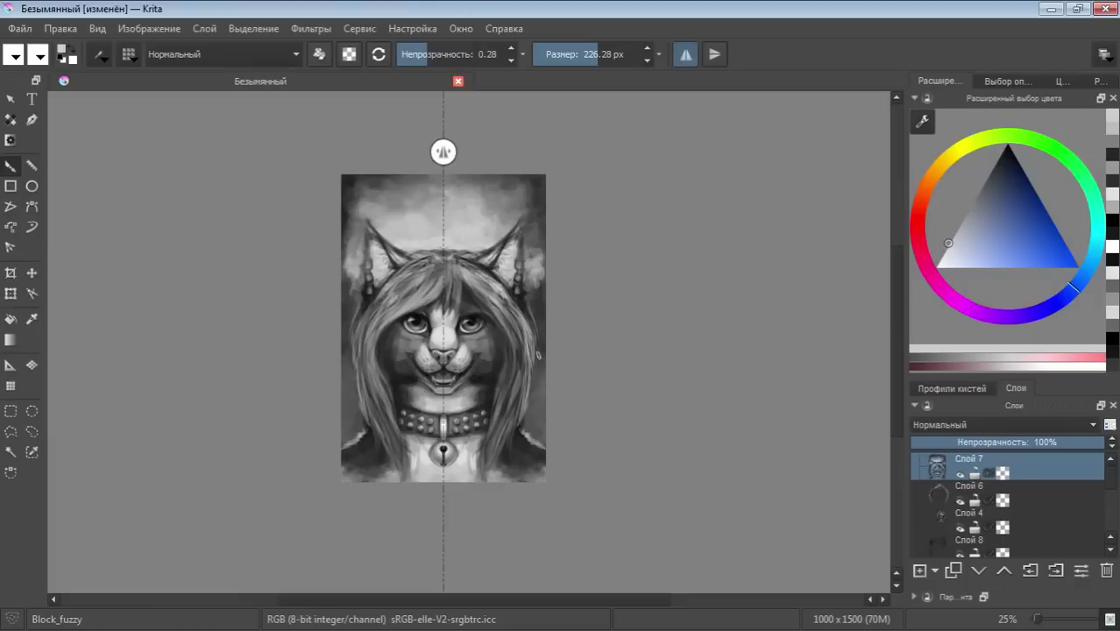
pyautogui.moveTo(534, 442)
pyautogui.mouseDown()
pyautogui.moveTo(538, 350)
pyautogui.moveTo(553, 369)
pyautogui.mouseUp()
pyautogui.keyDown('ctrl'); pyautogui.click(561, 350); pyautogui.keyUp('ctrl')
pyautogui.press('[')
pyautogui.press('[')
pyautogui.press('[')
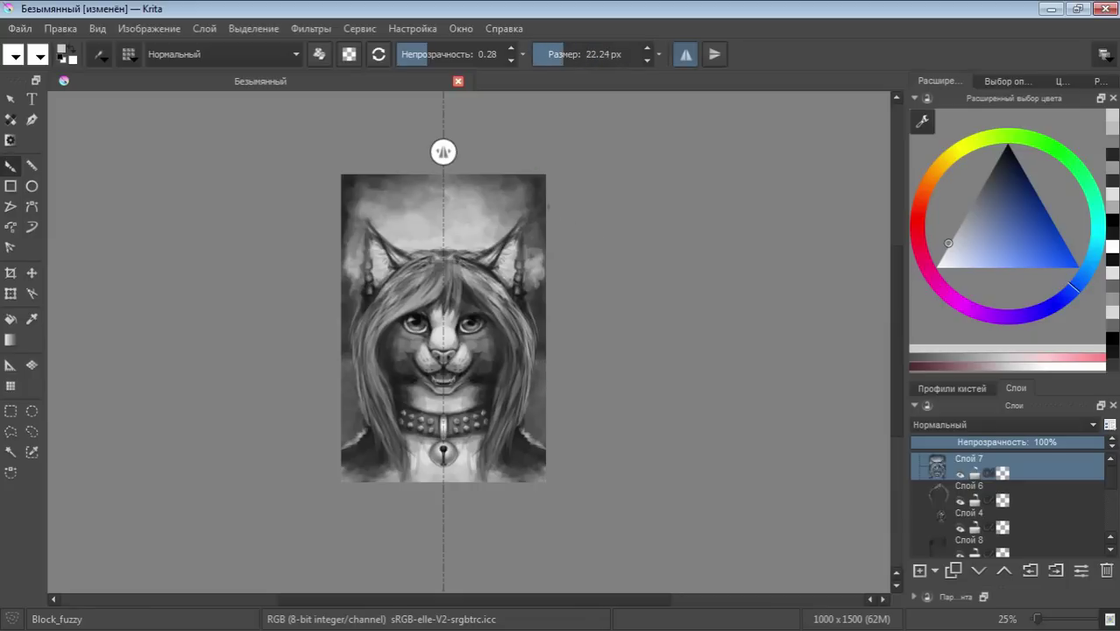
pyautogui.keyDown('ctrl'); pyautogui.click(368, 294); pyautogui.keyUp('ctrl')
pyautogui.moveTo(538, 207); pyautogui.dragTo(578, 208)
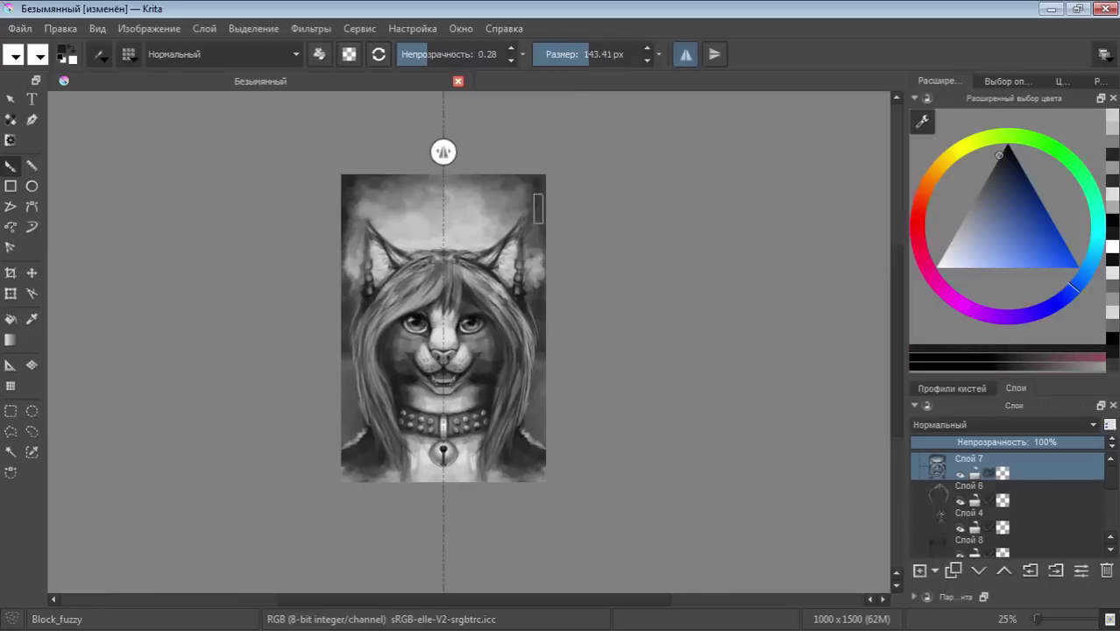
pyautogui.moveTo(545, 374); pyautogui.dragTo(543, 413)
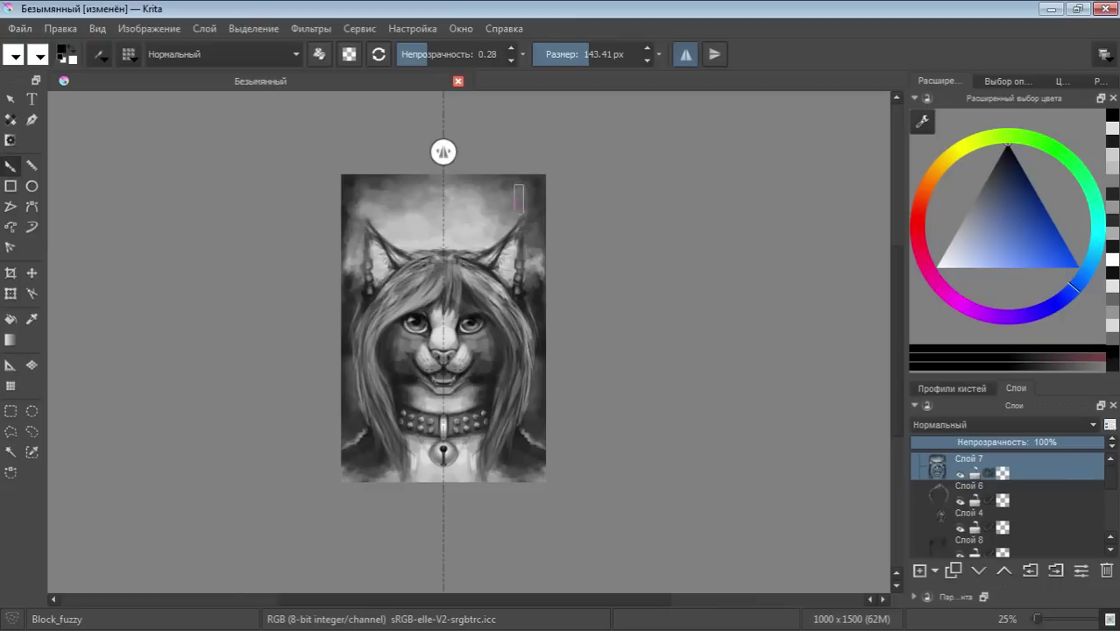
# Shade between the ears with a 421.87 px, 0.14-opacity brush, then prepare a white 7.45 px brush at 0.77
pyautogui.moveTo(595, 54); pyautogui.dragTo(624, 54)
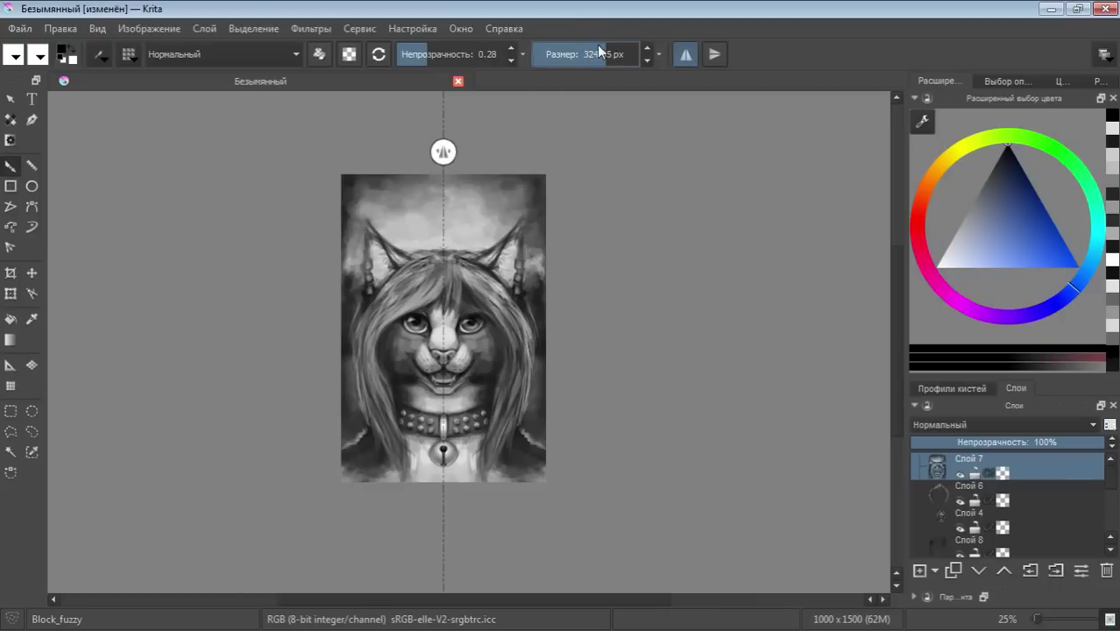
pyautogui.click(414, 54)
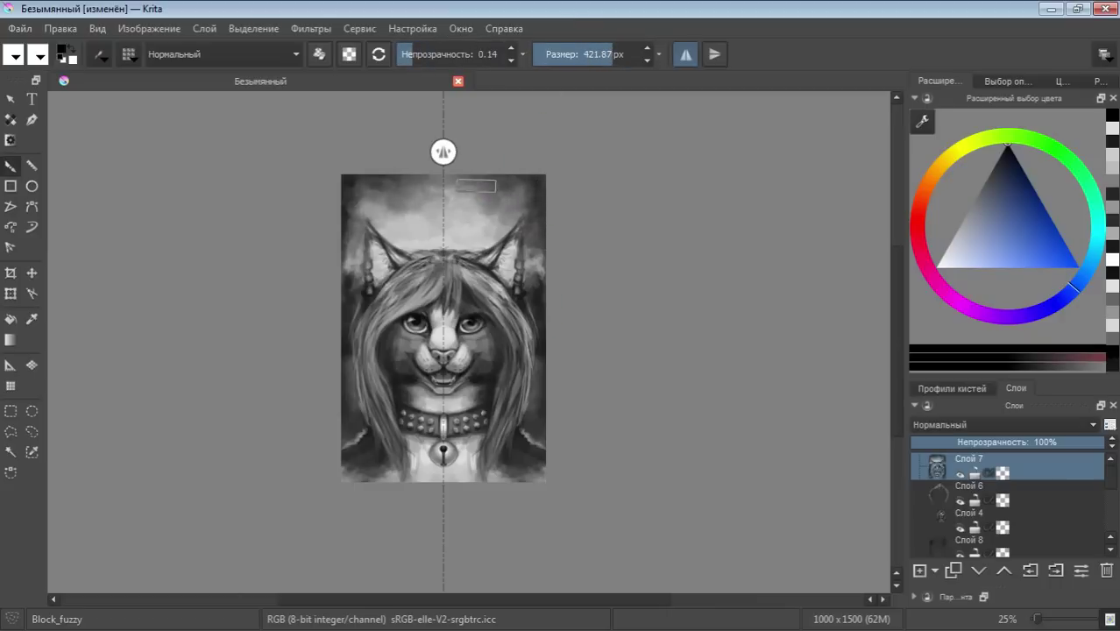
pyautogui.moveTo(491, 188)
pyautogui.mouseDown()
pyautogui.moveTo(455, 221)
pyautogui.moveTo(500, 200)
pyautogui.moveTo(512, 206)
pyautogui.moveTo(480, 207)
pyautogui.moveTo(526, 201)
pyautogui.moveTo(530, 211)
pyautogui.mouseUp()
pyautogui.click(954, 232)
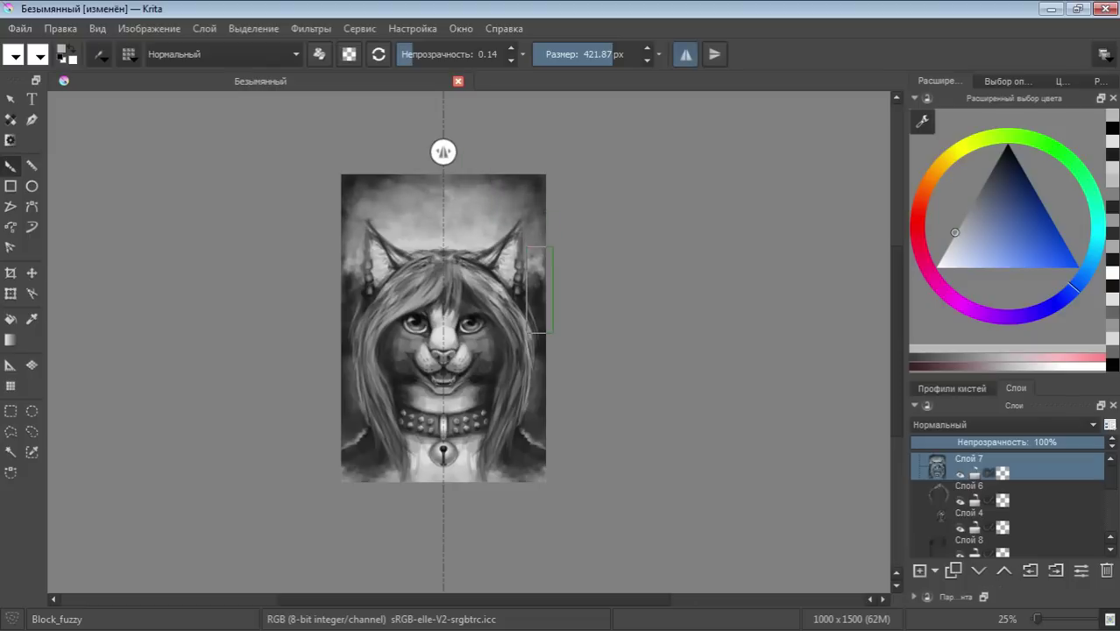
pyautogui.moveTo(977, 243); pyautogui.dragTo(930, 280)
pyautogui.click(555, 54)
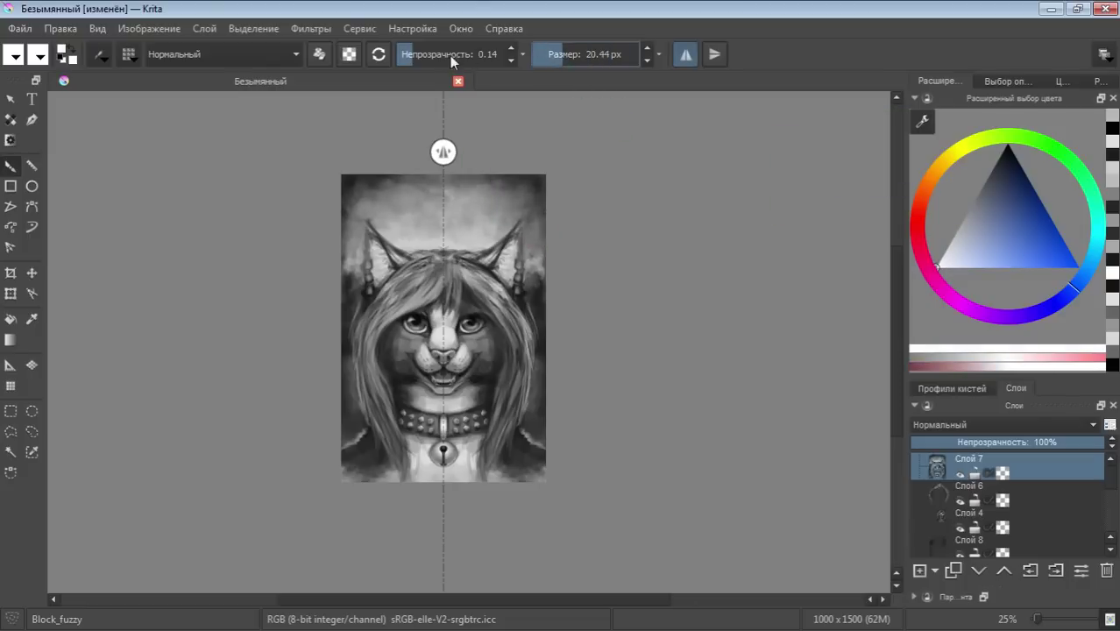
pyautogui.click(479, 54)
pyautogui.moveTo(558, 57); pyautogui.dragTo(555, 65)
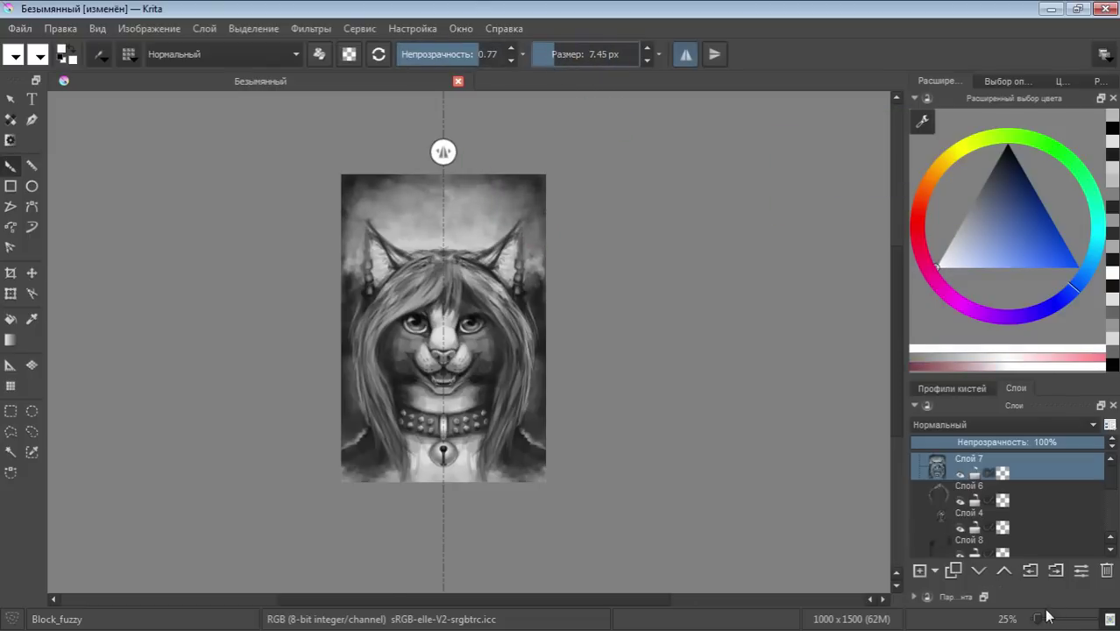
pyautogui.moveTo(1039, 619); pyautogui.dragTo(1049, 618)
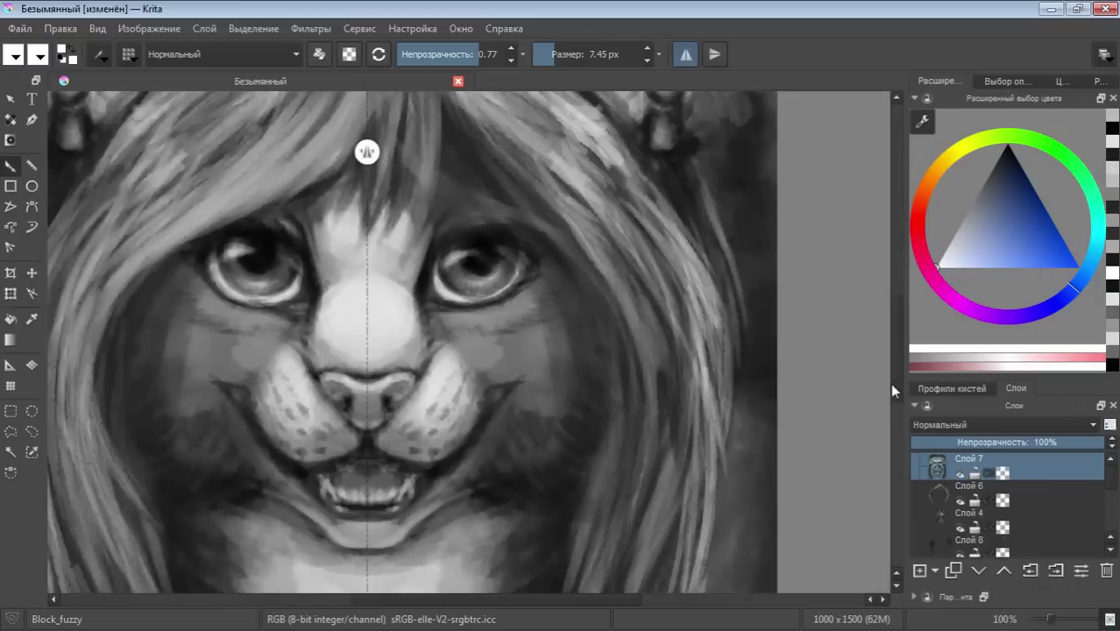
# Paint light mirrored strokes on both ears and add light fur tufts at the ear tips
pyautogui.moveTo(889, 383); pyautogui.dragTo(902, 298)
pyautogui.moveTo(688, 249); pyautogui.dragTo(683, 363)
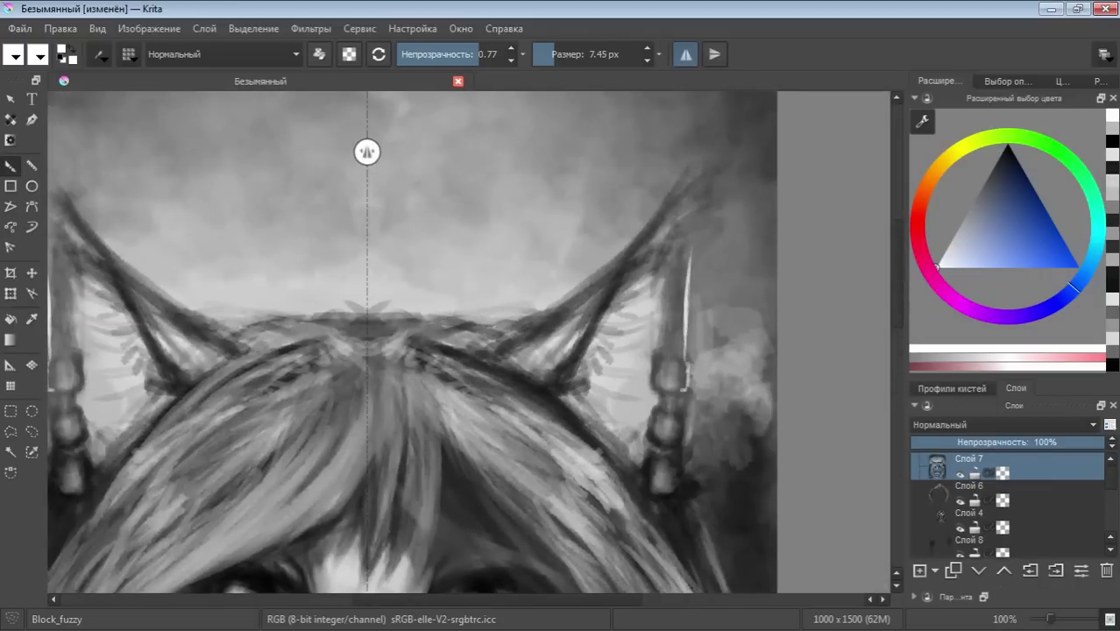
pyautogui.moveTo(683, 419); pyautogui.dragTo(675, 489)
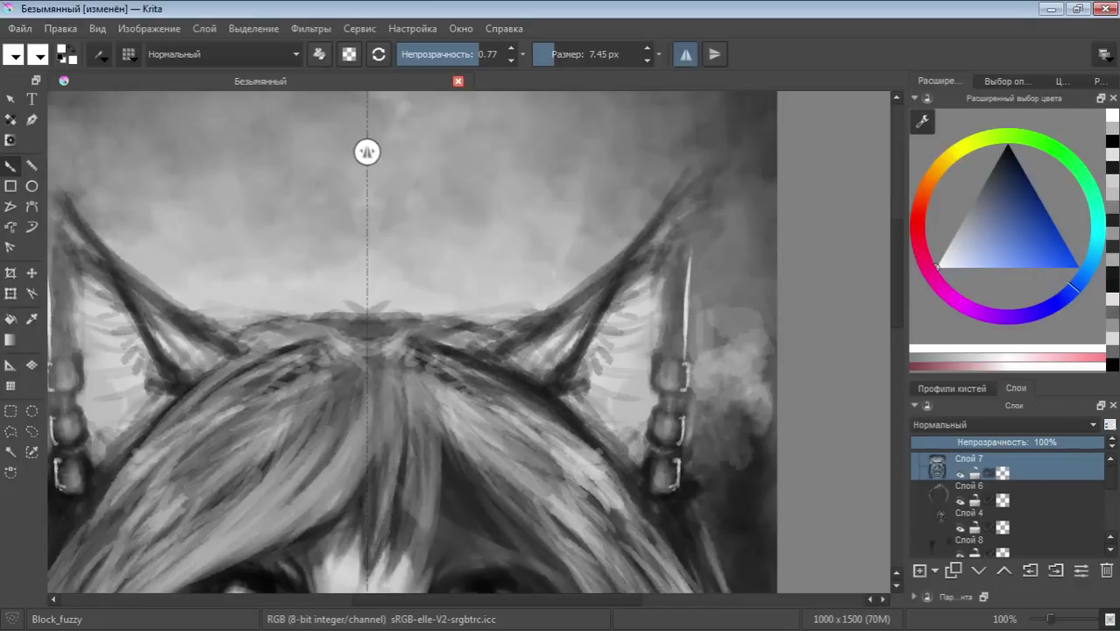
pyautogui.moveTo(701, 233); pyautogui.dragTo(739, 154)
pyautogui.moveTo(673, 210); pyautogui.dragTo(708, 168)
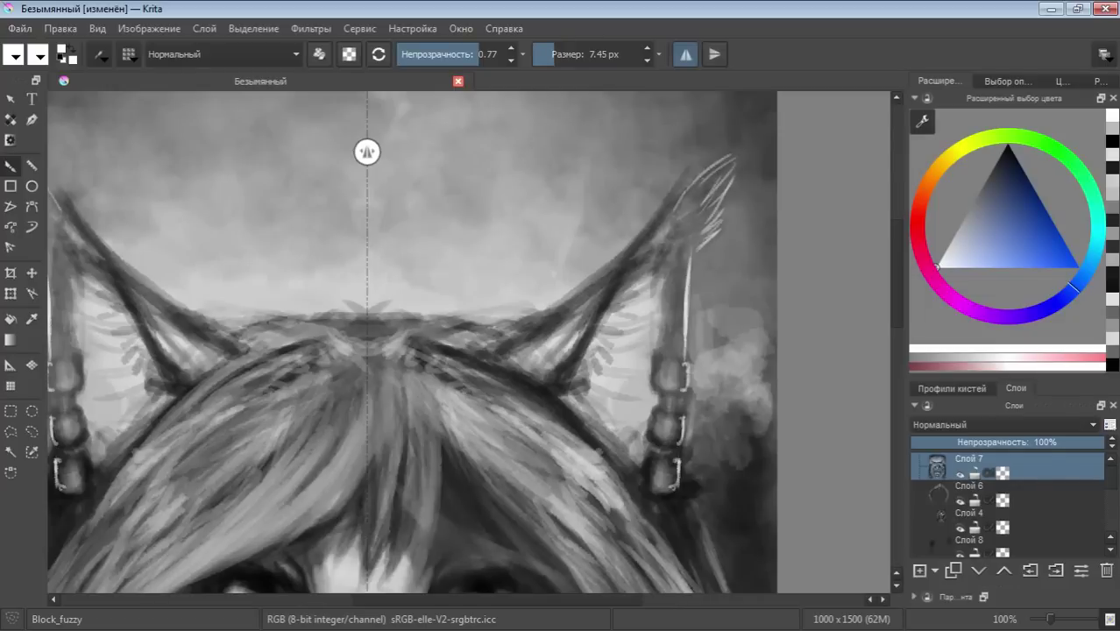
# Highlight the inner and outer ear edges and lighten the hairline near the ear bases
pyautogui.moveTo(488, 340)
pyautogui.mouseDown()
pyautogui.moveTo(601, 268)
pyautogui.moveTo(661, 205)
pyautogui.mouseUp()
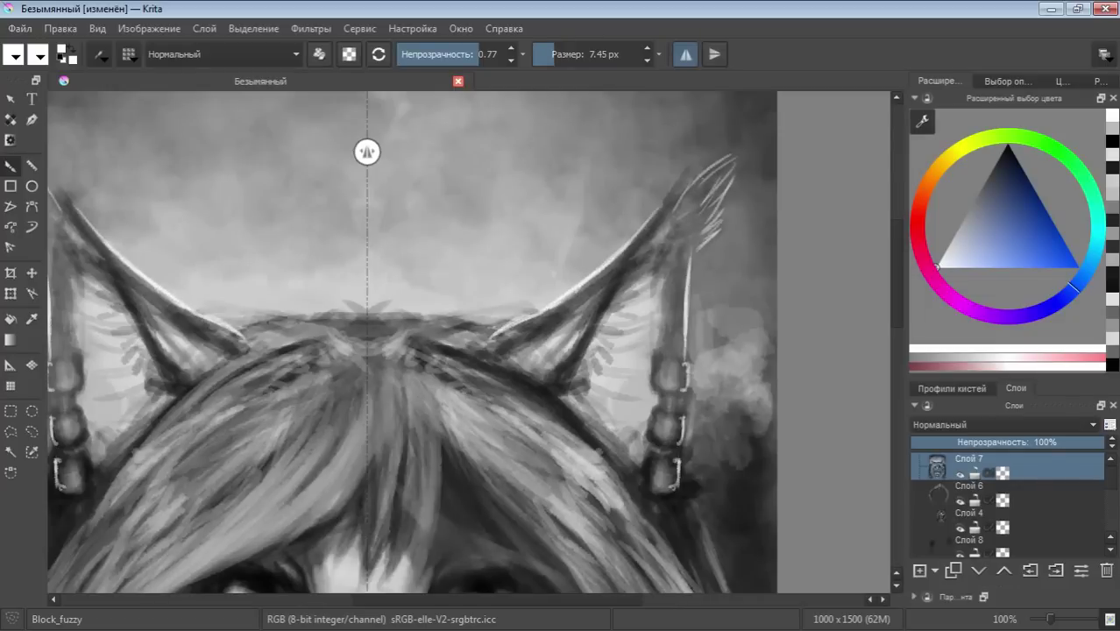
pyautogui.moveTo(629, 240)
pyautogui.mouseDown()
pyautogui.moveTo(677, 177)
pyautogui.moveTo(731, 152)
pyautogui.mouseUp()
pyautogui.moveTo(706, 247); pyautogui.dragTo(688, 271)
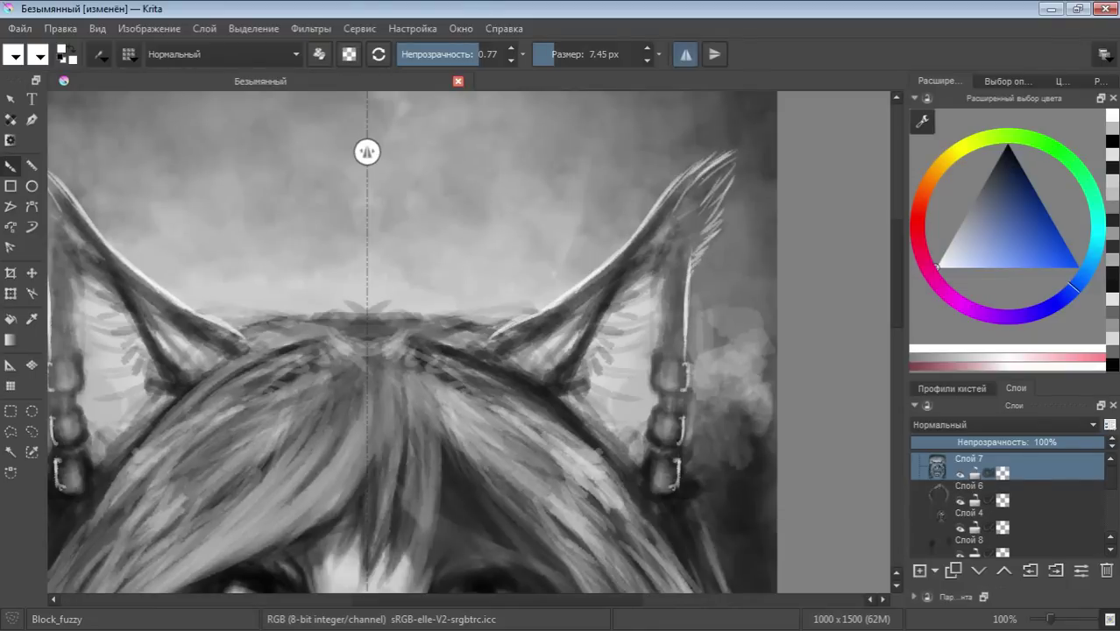
pyautogui.moveTo(666, 214); pyautogui.dragTo(706, 166)
pyautogui.moveTo(415, 333)
pyautogui.mouseDown()
pyautogui.moveTo(460, 345)
pyautogui.moveTo(449, 329)
pyautogui.mouseUp()
pyautogui.moveTo(361, 319); pyautogui.dragTo(257, 316)
pyautogui.moveTo(449, 318); pyautogui.dragTo(512, 324)
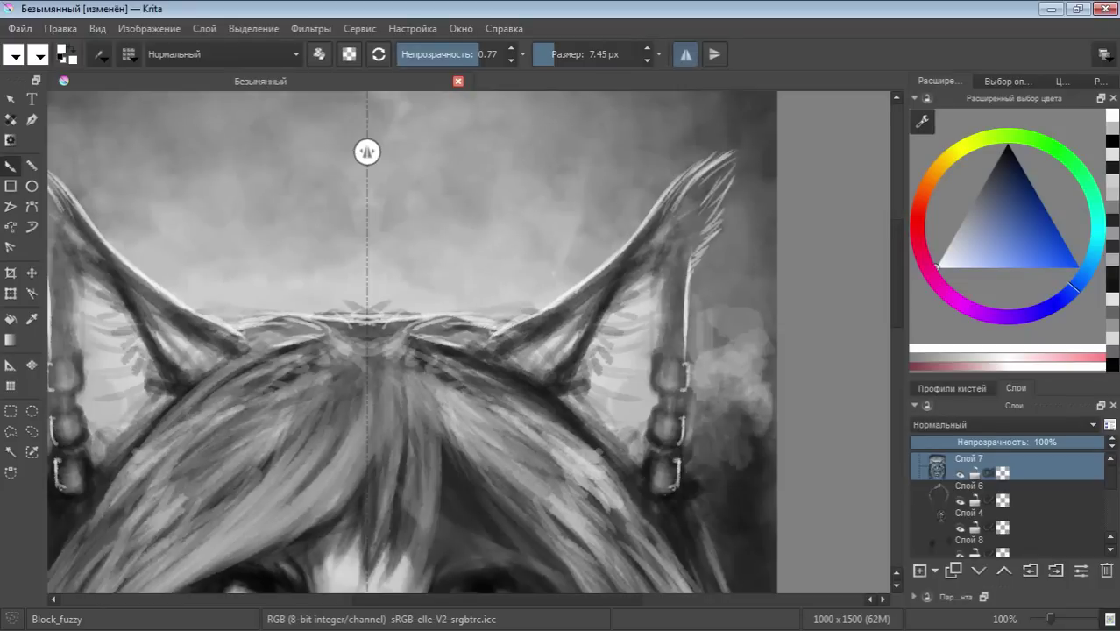
# Highlight the earring beads, rings and chain, then hatch light strokes below them
pyautogui.moveTo(675, 485); pyautogui.dragTo(664, 493)
pyautogui.moveTo(652, 438); pyautogui.dragTo(667, 440)
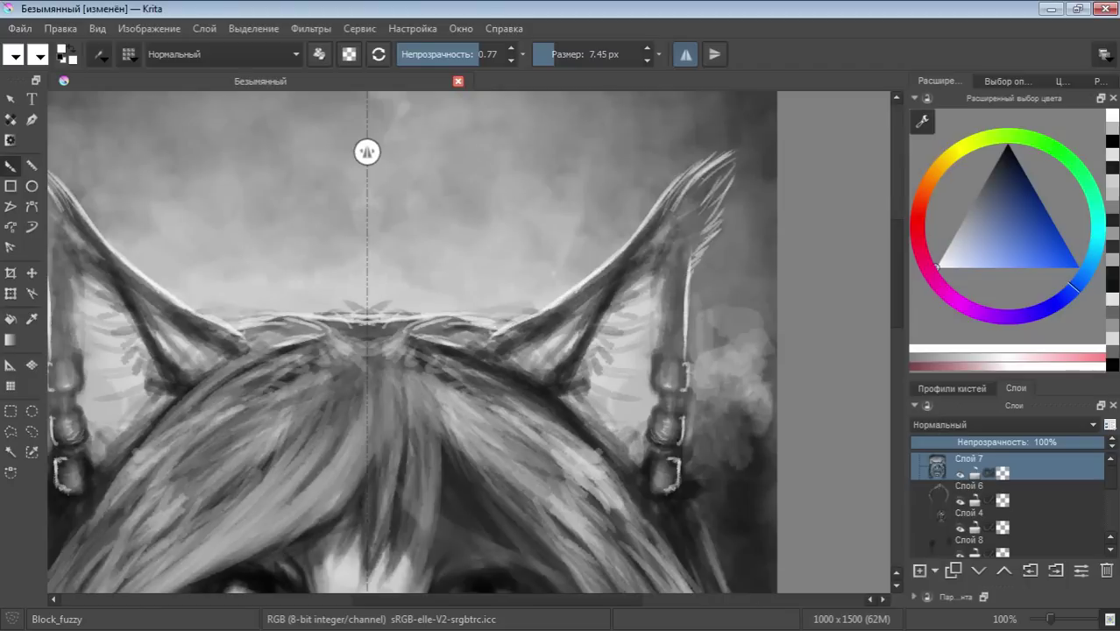
pyautogui.moveTo(668, 354)
pyautogui.mouseDown()
pyautogui.moveTo(657, 389)
pyautogui.moveTo(659, 359)
pyautogui.mouseUp()
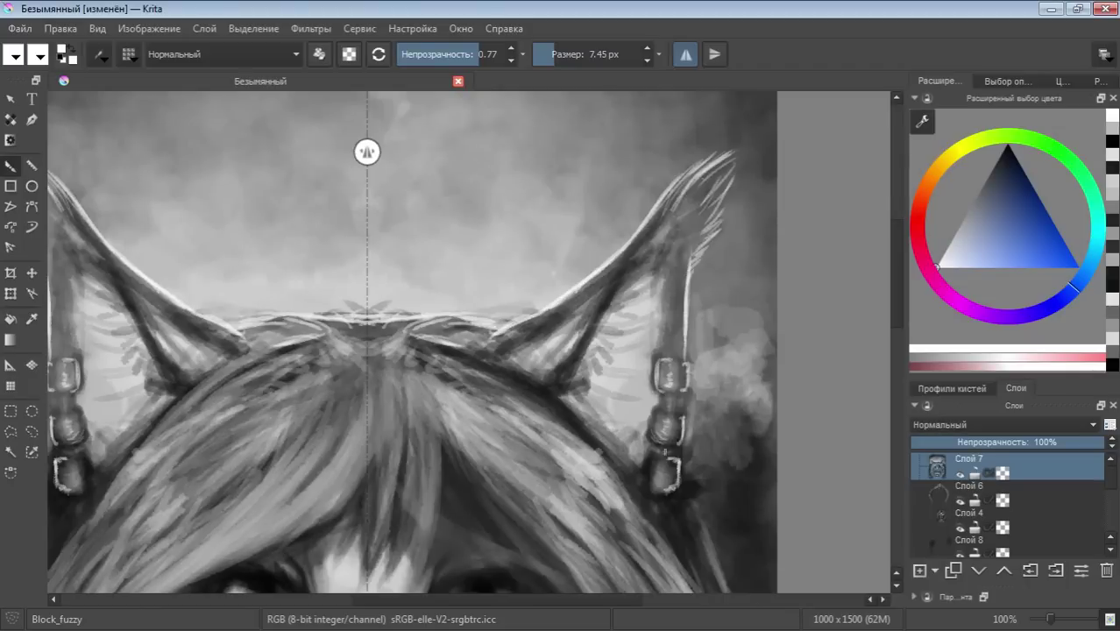
pyautogui.moveTo(647, 457); pyautogui.dragTo(647, 489)
pyautogui.moveTo(656, 410)
pyautogui.mouseDown()
pyautogui.moveTo(656, 438)
pyautogui.moveTo(682, 393)
pyautogui.moveTo(692, 209)
pyautogui.mouseUp()
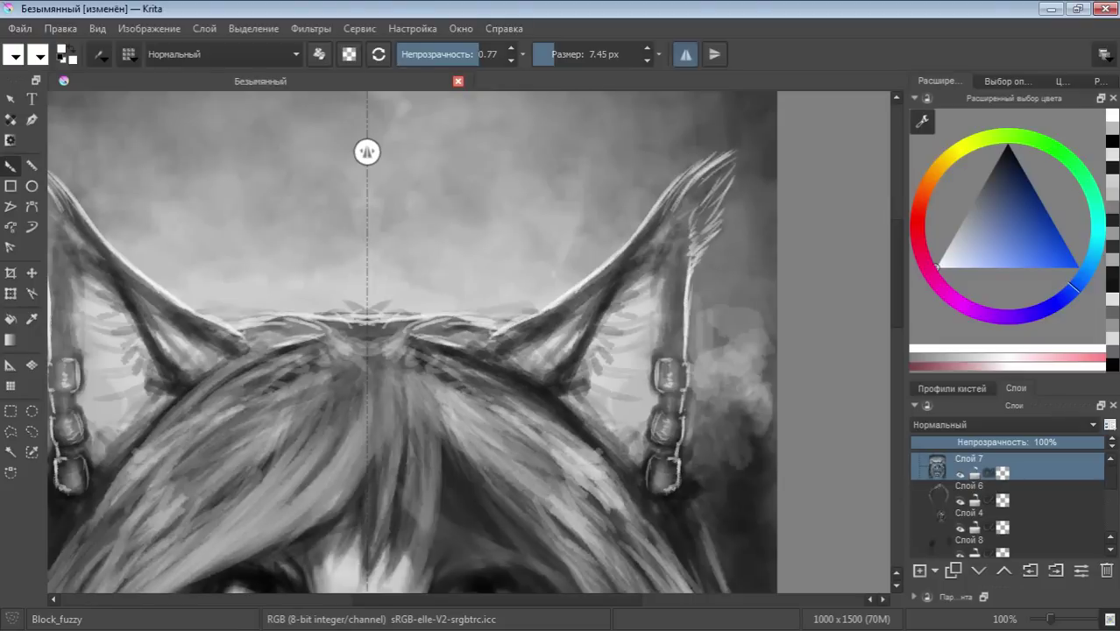
pyautogui.moveTo(679, 445); pyautogui.dragTo(685, 360)
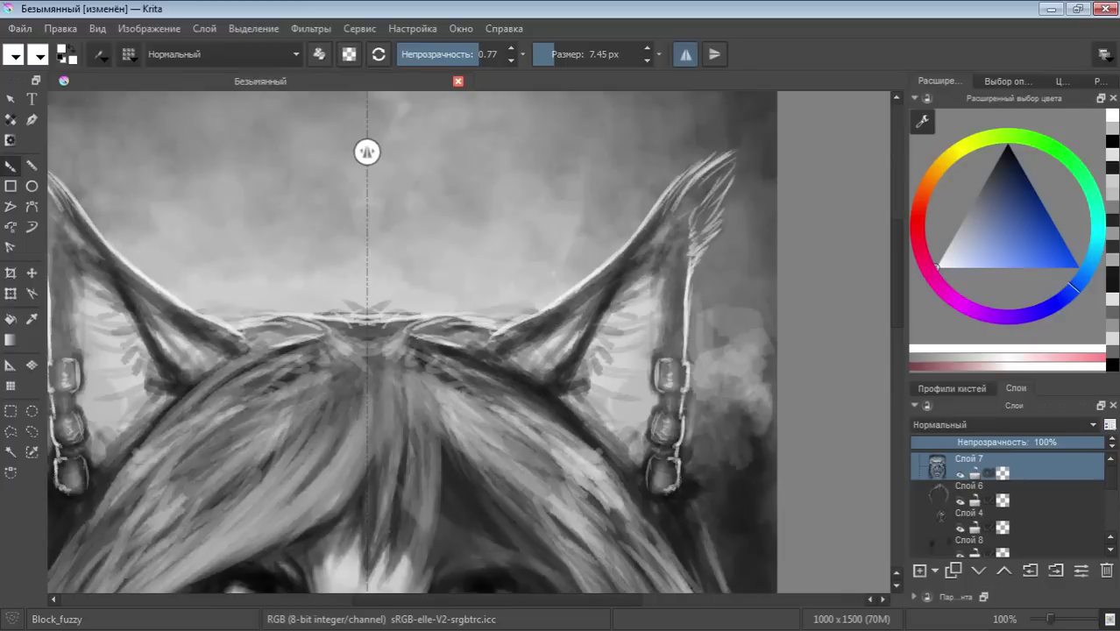
pyautogui.moveTo(669, 501)
pyautogui.mouseDown()
pyautogui.moveTo(704, 488)
pyautogui.moveTo(687, 536)
pyautogui.moveTo(690, 464)
pyautogui.moveTo(722, 581)
pyautogui.mouseUp()
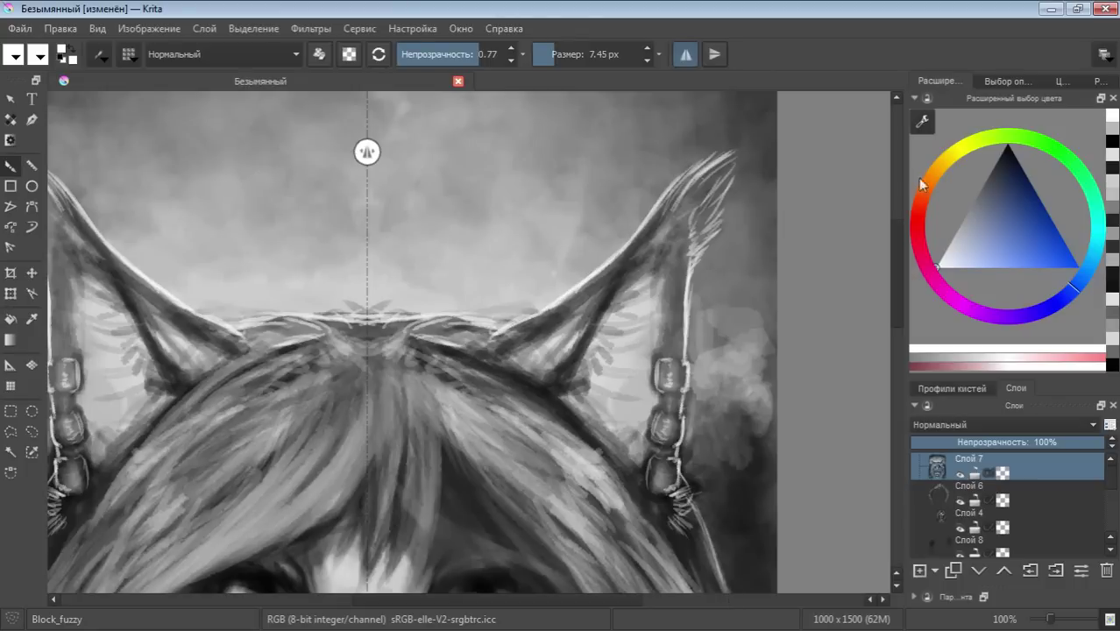
# Zoom out and add light hatching strokes below the earrings
pyautogui.press('-')
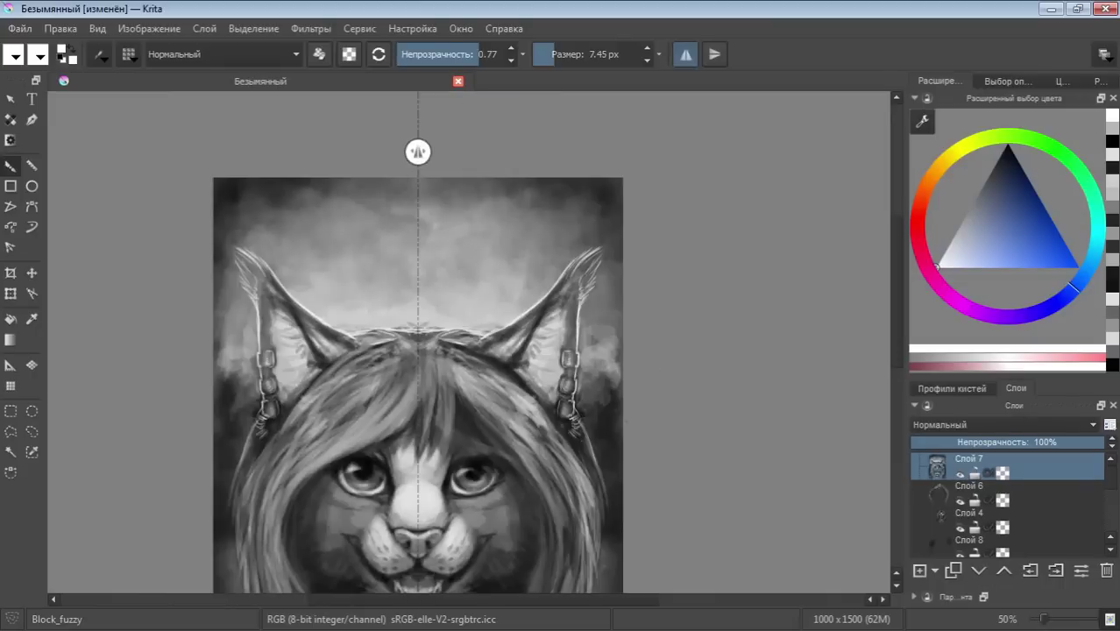
pyautogui.moveTo(586, 443); pyautogui.dragTo(603, 522)
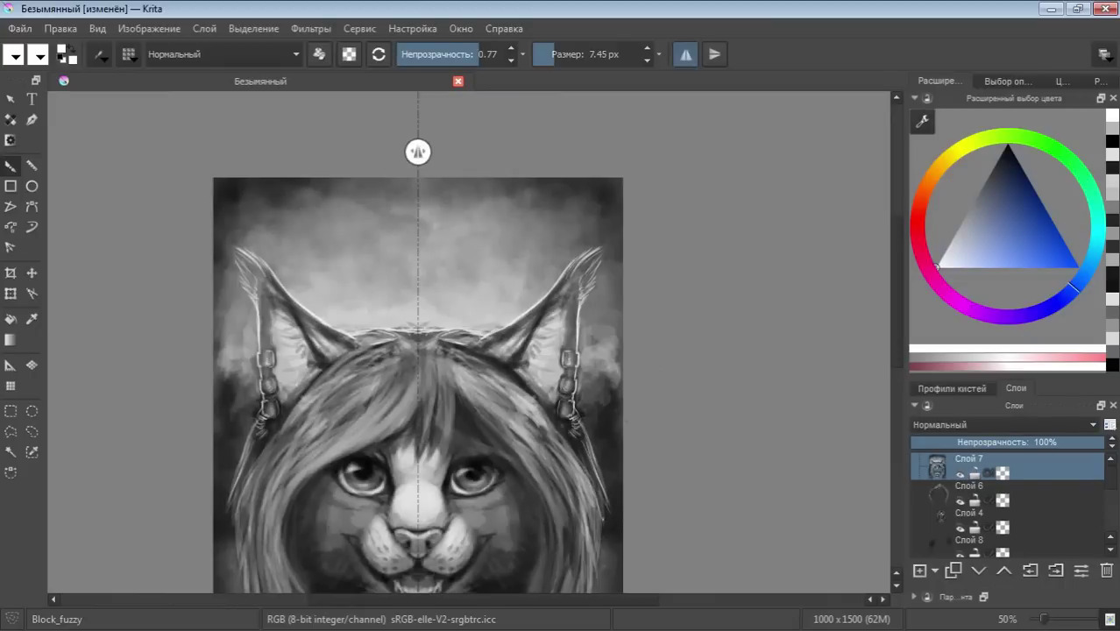
pyautogui.moveTo(569, 436); pyautogui.dragTo(595, 566)
pyautogui.moveTo(586, 485); pyautogui.dragTo(578, 569)
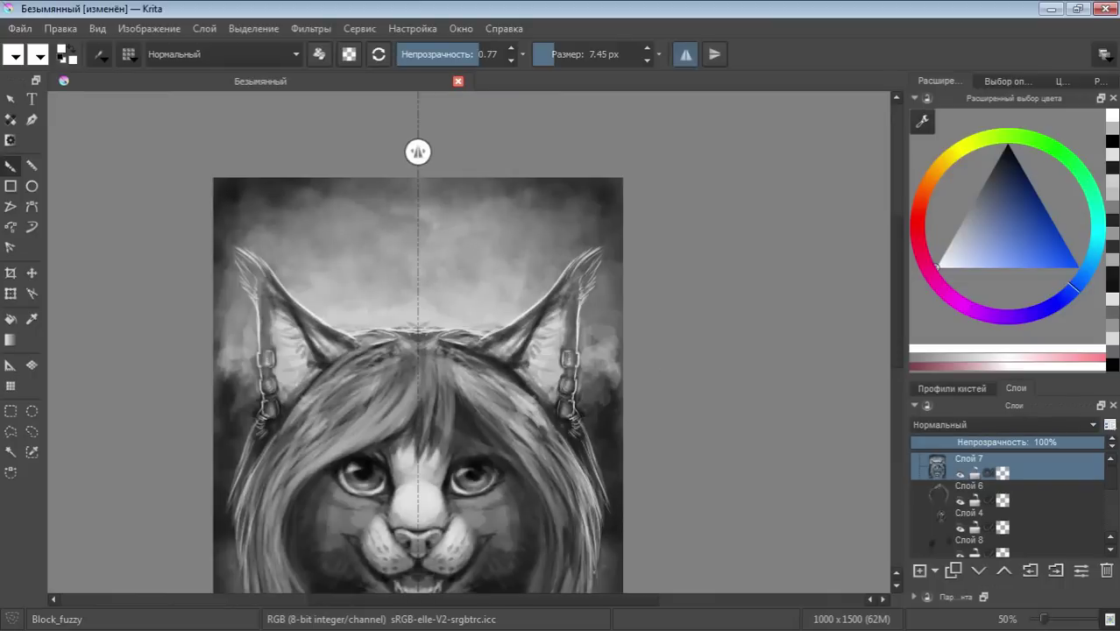
pyautogui.moveTo(891, 349); pyautogui.dragTo(891, 391)
# Add thin light strands and small touches along the sides of the hair
pyautogui.moveTo(588, 421)
pyautogui.mouseDown()
pyautogui.moveTo(585, 500)
pyautogui.moveTo(549, 557)
pyautogui.mouseUp()
pyautogui.moveTo(578, 502)
pyautogui.mouseDown()
pyautogui.moveTo(552, 553)
pyautogui.moveTo(573, 543)
pyautogui.moveTo(549, 581)
pyautogui.mouseUp()
pyautogui.scroll(-1, 896, 377)
pyautogui.scroll(-4, 896, 377)
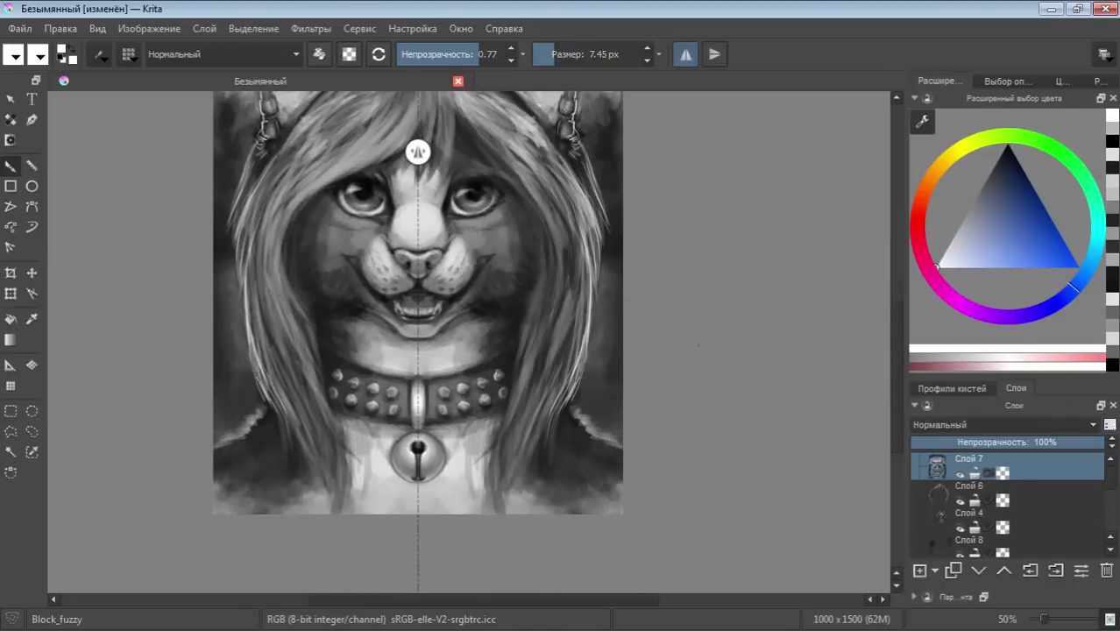
pyautogui.moveTo(569, 391); pyautogui.dragTo(556, 456)
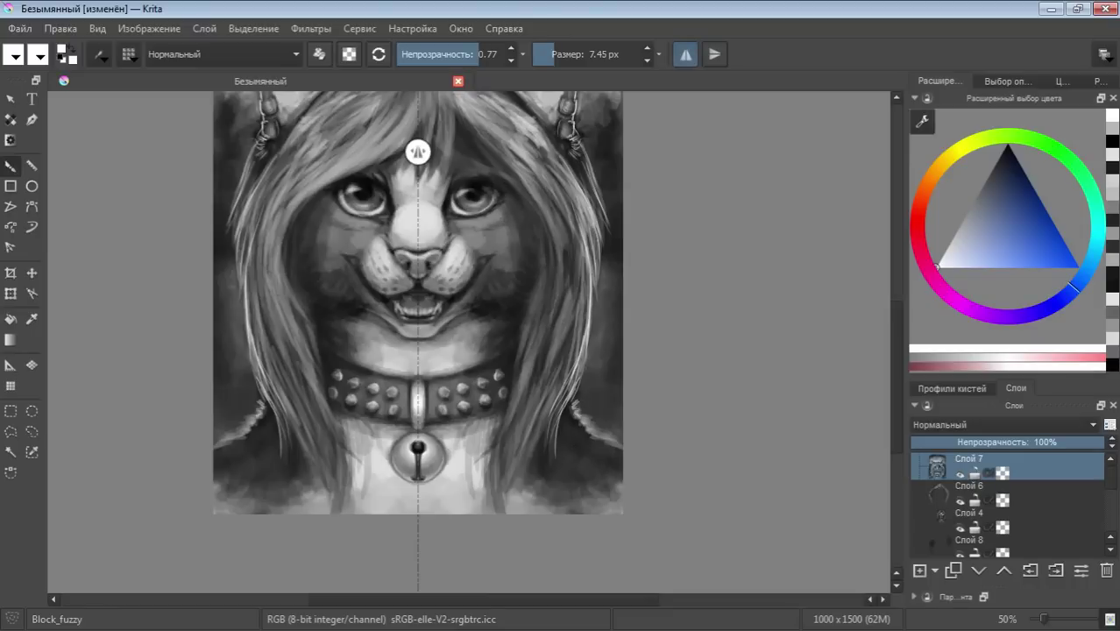
pyautogui.moveTo(584, 417)
pyautogui.mouseDown()
pyautogui.moveTo(576, 427)
pyautogui.moveTo(620, 447)
pyautogui.mouseUp()
# Darken the lower canvas corners in black and dark grey with a greatly enlarged brush
pyautogui.moveTo(936, 265); pyautogui.dragTo(1004, 146)
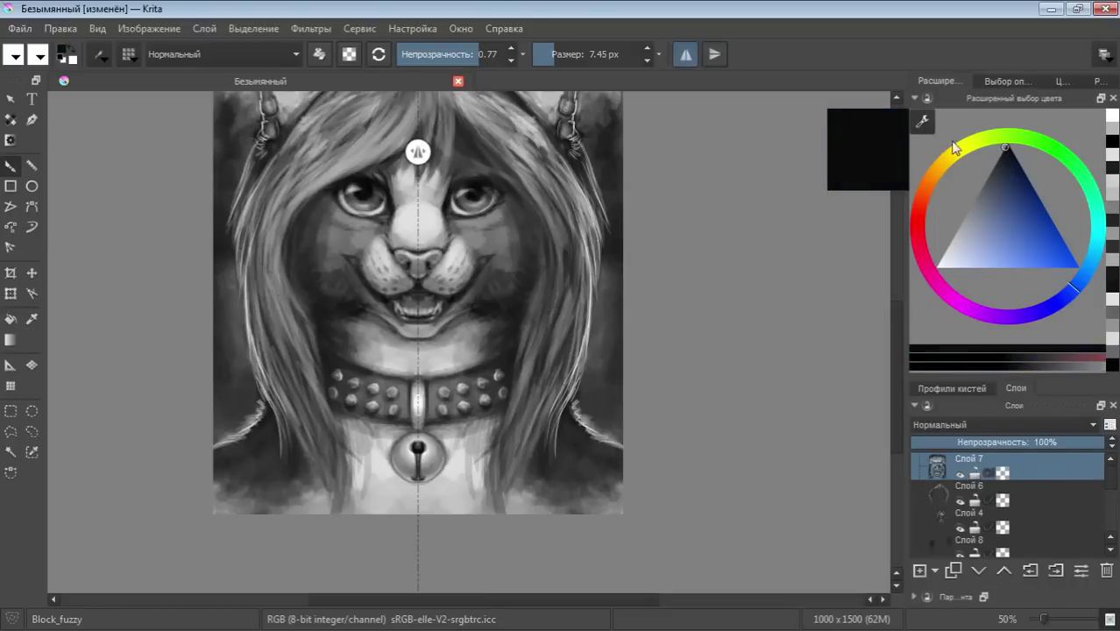
pyautogui.click(604, 54)
pyautogui.moveTo(602, 505)
pyautogui.mouseDown()
pyautogui.moveTo(587, 483)
pyautogui.moveTo(564, 481)
pyautogui.moveTo(600, 496)
pyautogui.moveTo(618, 525)
pyautogui.mouseUp()
pyautogui.click(986, 178)
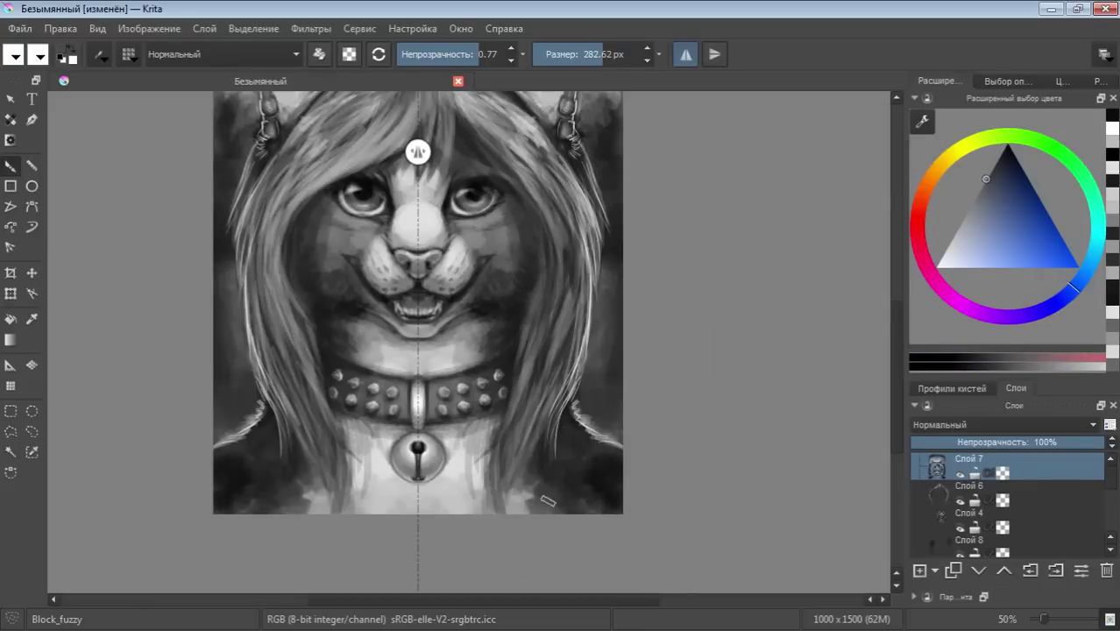
pyautogui.moveTo(573, 487)
pyautogui.mouseDown()
pyautogui.moveTo(594, 508)
pyautogui.moveTo(547, 501)
pyautogui.mouseUp()
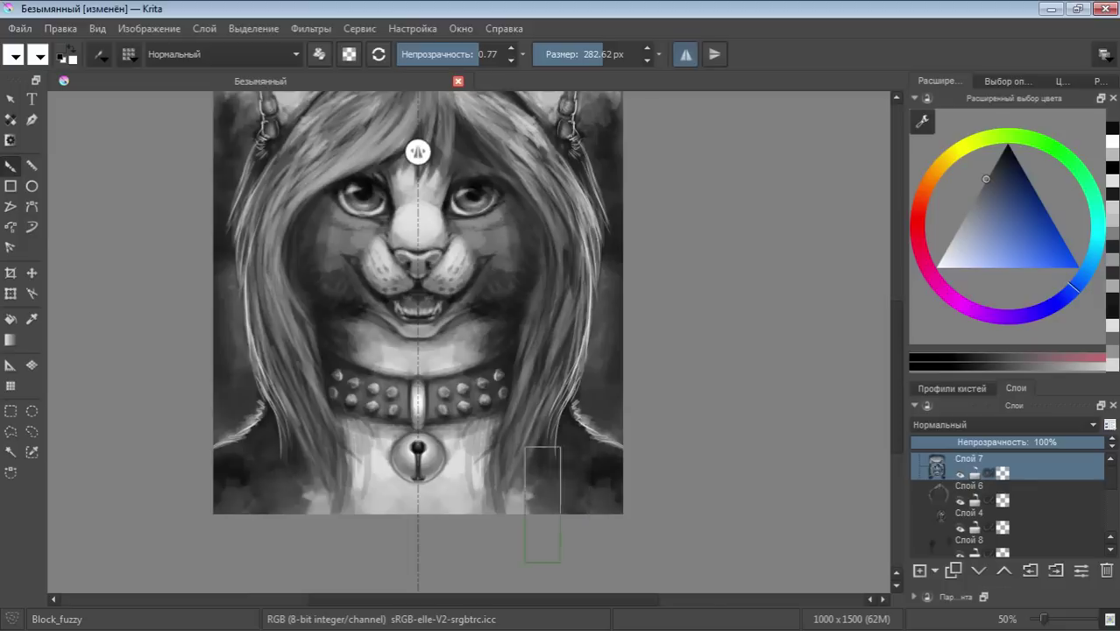
pyautogui.click(1001, 163)
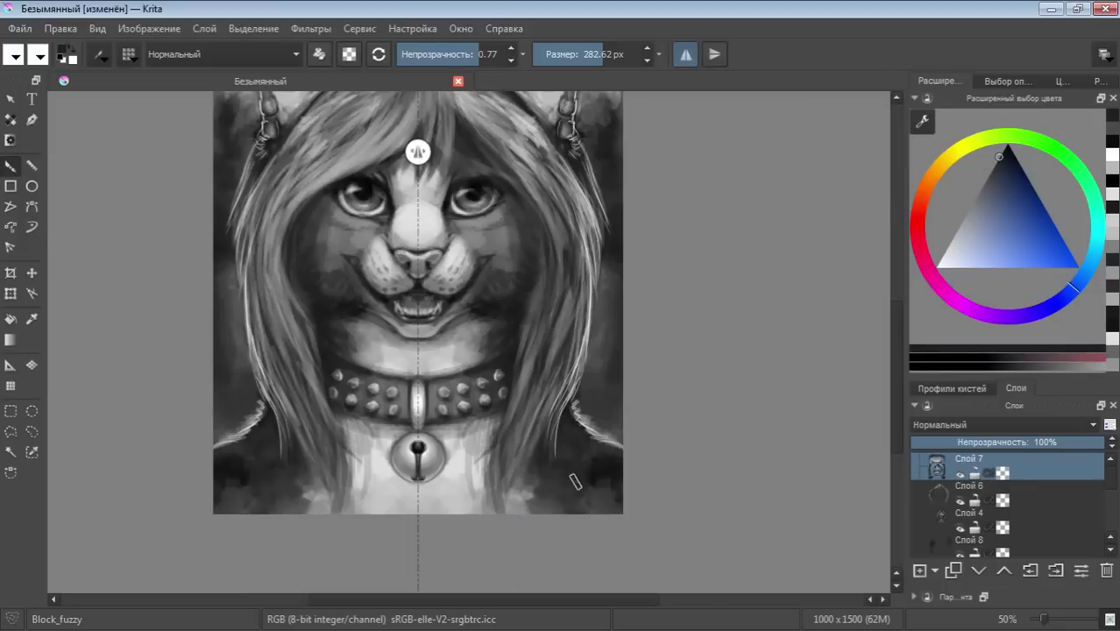
pyautogui.moveTo(570, 478); pyautogui.dragTo(608, 514)
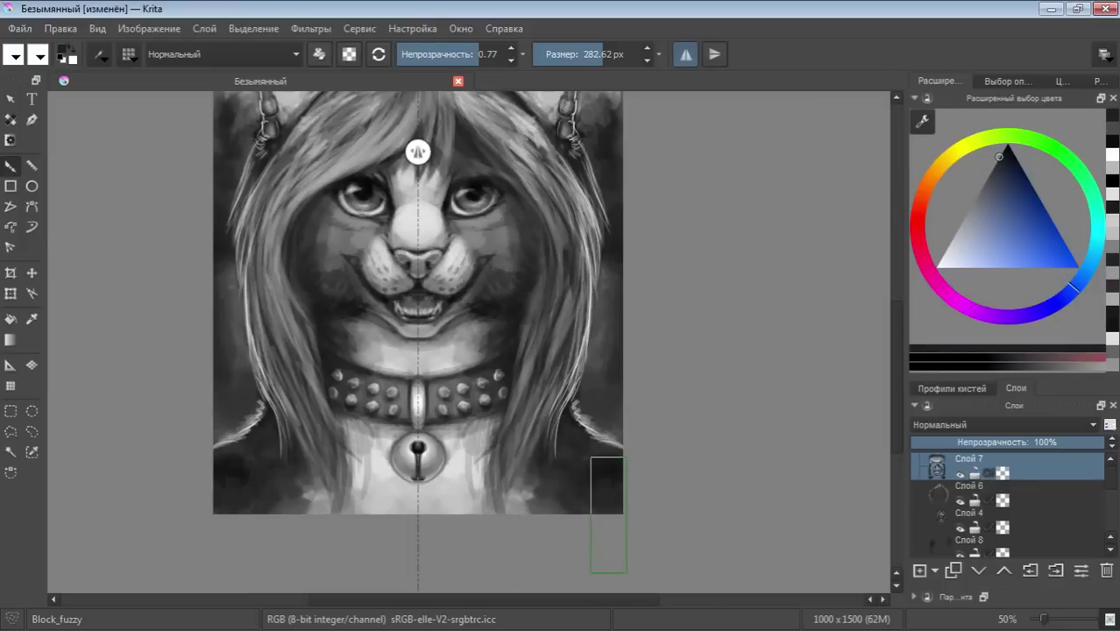
# Set the brush to about 75 px at 0.32 opacity and paint faint strokes along the hair edges
pyautogui.moveTo(993, 162); pyautogui.dragTo(963, 212)
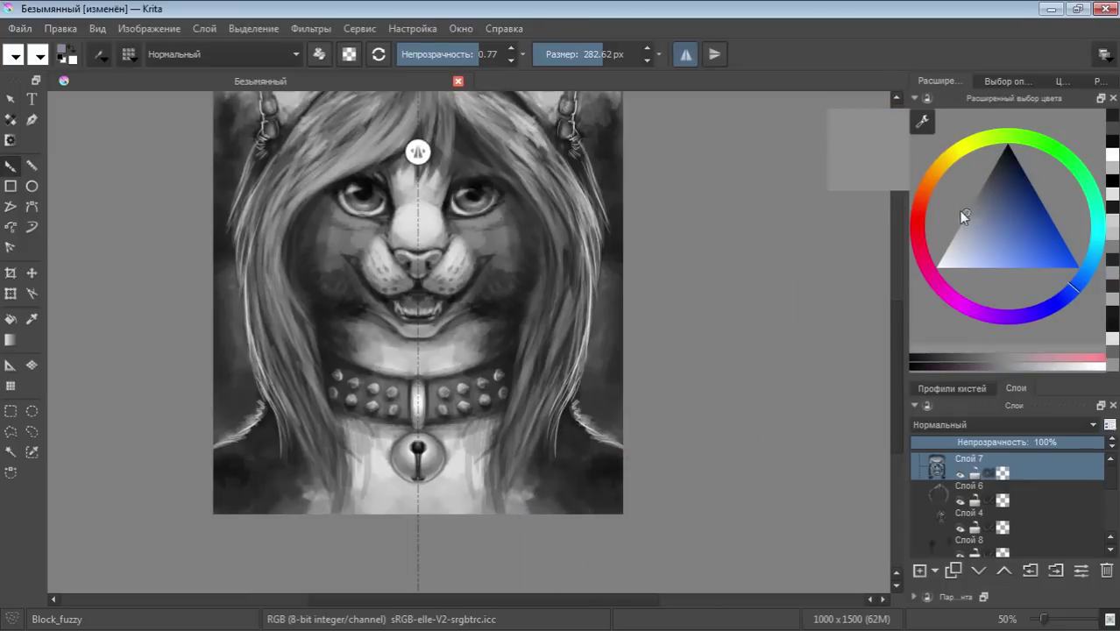
pyautogui.moveTo(608, 58); pyautogui.dragTo(550, 68)
pyautogui.moveTo(456, 54); pyautogui.dragTo(431, 55)
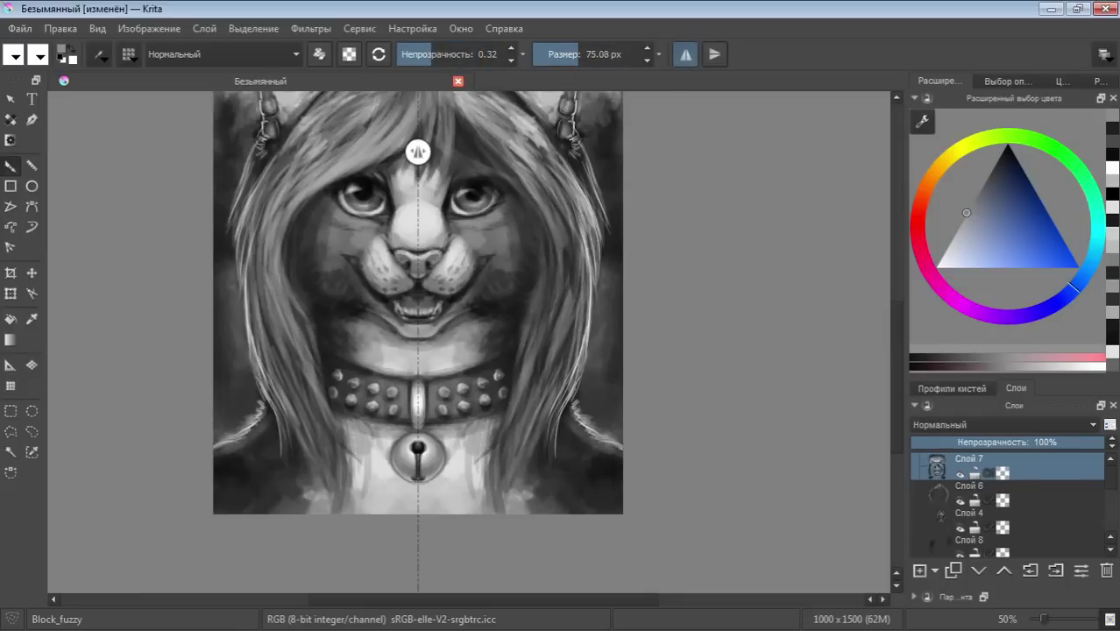
pyautogui.moveTo(571, 425)
pyautogui.mouseDown()
pyautogui.moveTo(574, 443)
pyautogui.moveTo(610, 458)
pyautogui.mouseUp()
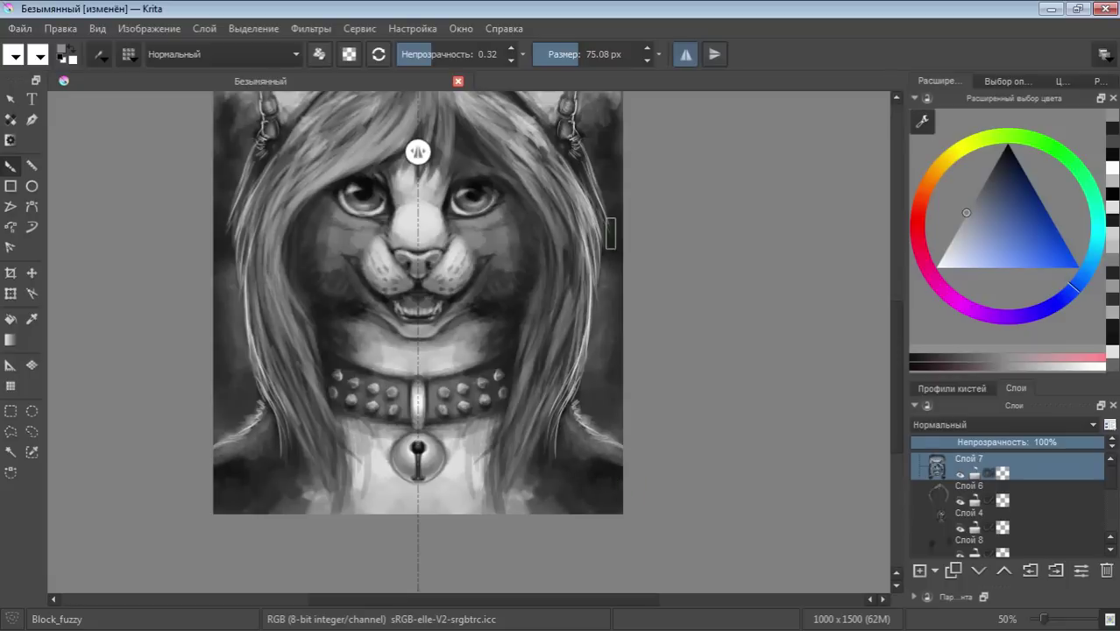
pyautogui.keyDown('ctrl'); pyautogui.click(576, 424); pyautogui.keyUp('ctrl')
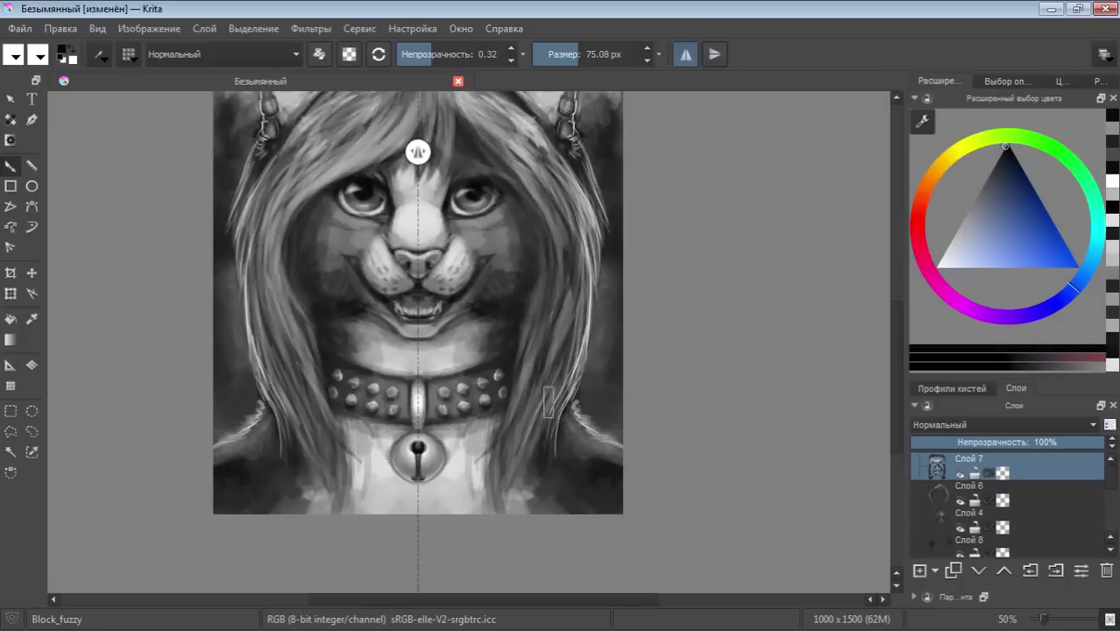
pyautogui.moveTo(508, 484); pyautogui.dragTo(512, 444)
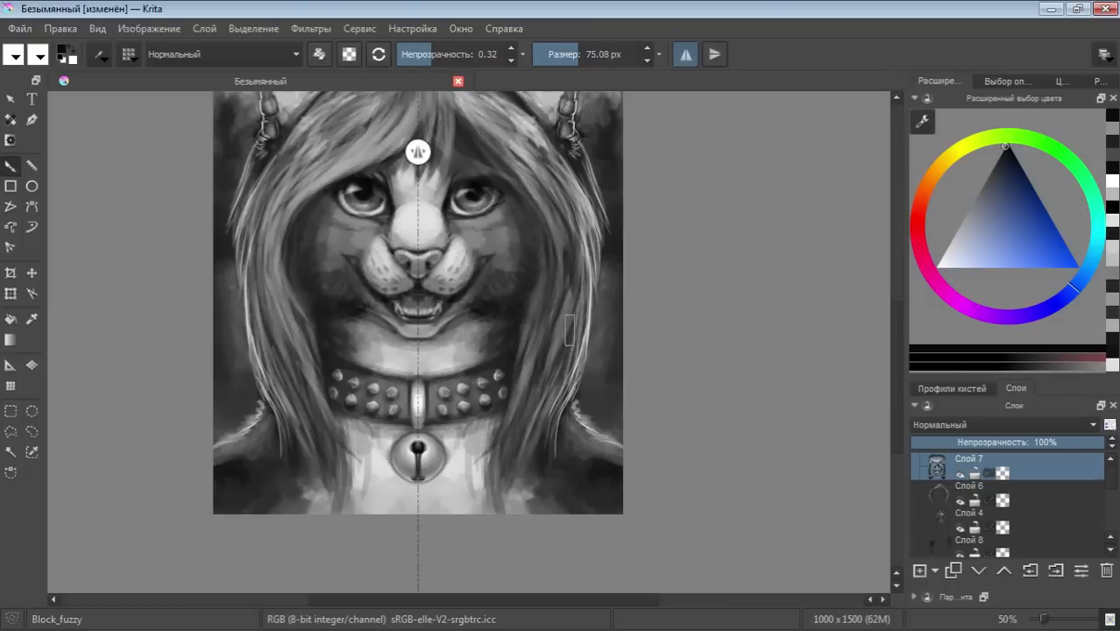
pyautogui.click(971, 204)
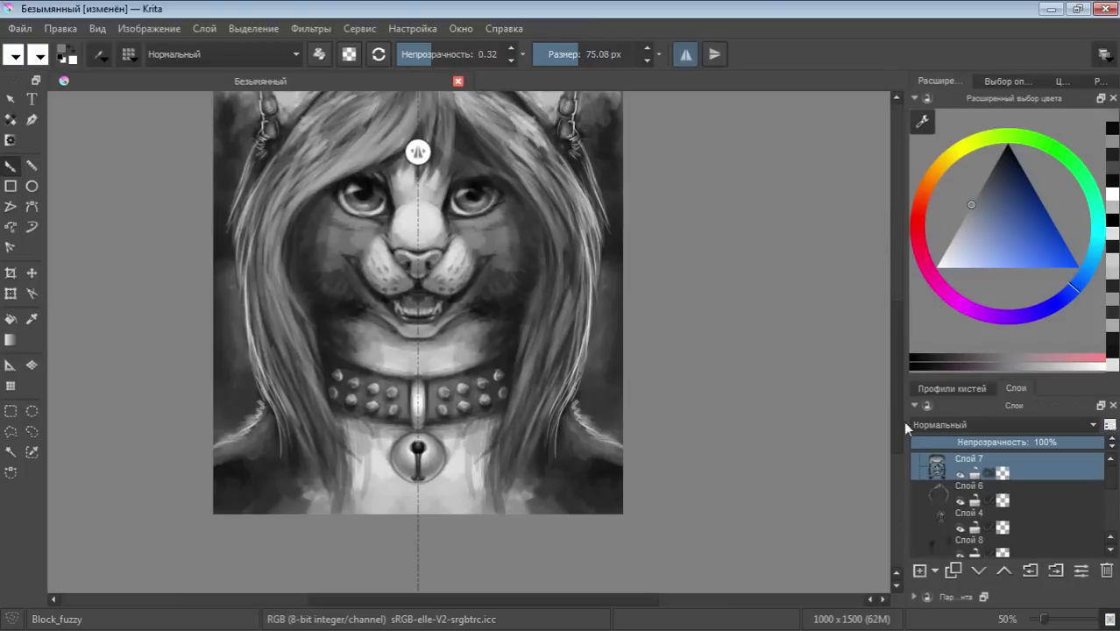
# Paint dark black strands between the ears and down the hair sides, then save
pyautogui.scroll(5, 902, 421)
pyautogui.scroll(1, 892, 355)
pyautogui.click(1003, 149)
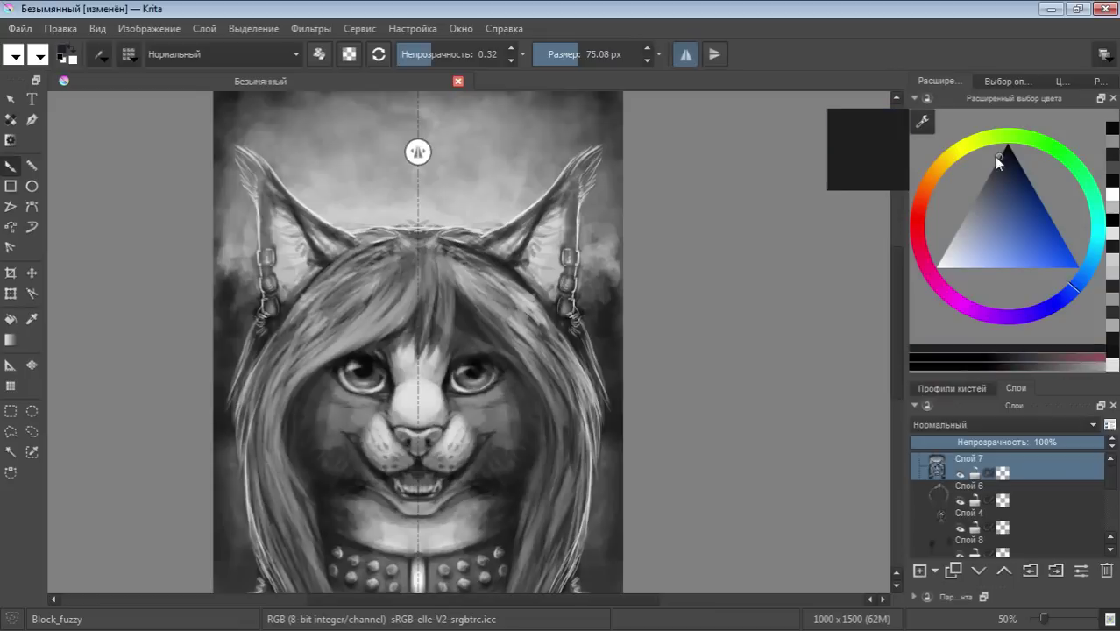
pyautogui.moveTo(503, 340)
pyautogui.mouseDown()
pyautogui.moveTo(456, 250)
pyautogui.moveTo(473, 273)
pyautogui.moveTo(464, 282)
pyautogui.moveTo(489, 298)
pyautogui.moveTo(525, 298)
pyautogui.moveTo(580, 377)
pyautogui.mouseUp()
pyautogui.moveTo(547, 317)
pyautogui.mouseDown()
pyautogui.moveTo(543, 349)
pyautogui.moveTo(519, 345)
pyautogui.moveTo(561, 375)
pyautogui.mouseUp()
pyautogui.moveTo(474, 293); pyautogui.dragTo(535, 337)
pyautogui.moveTo(570, 489); pyautogui.dragTo(550, 526)
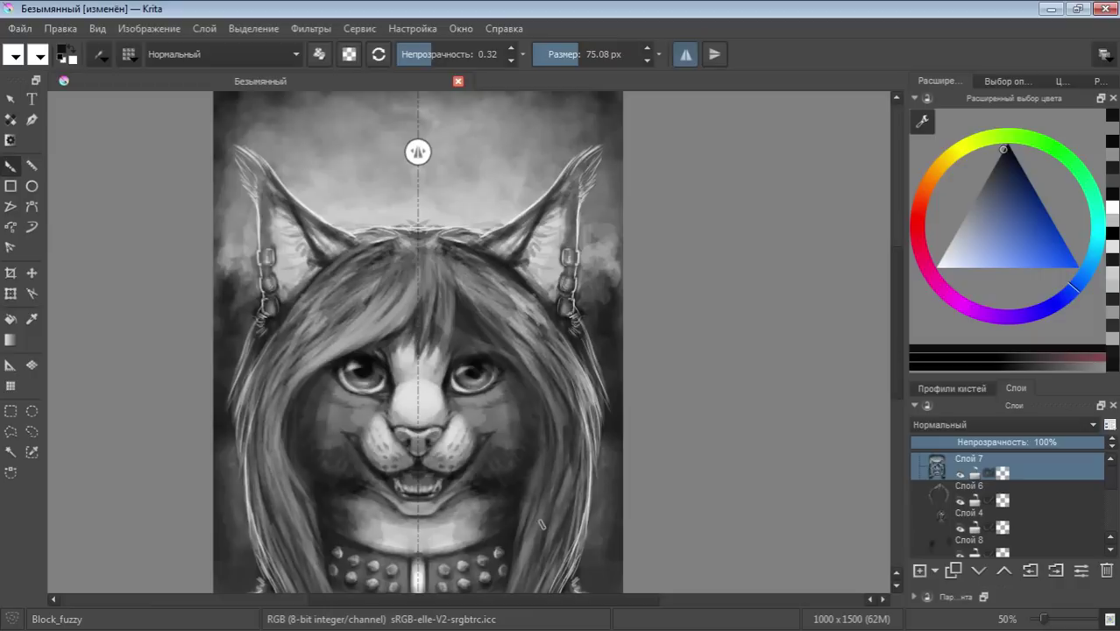
pyautogui.moveTo(543, 463)
pyautogui.mouseDown()
pyautogui.moveTo(531, 555)
pyautogui.moveTo(517, 564)
pyautogui.moveTo(519, 519)
pyautogui.mouseUp()
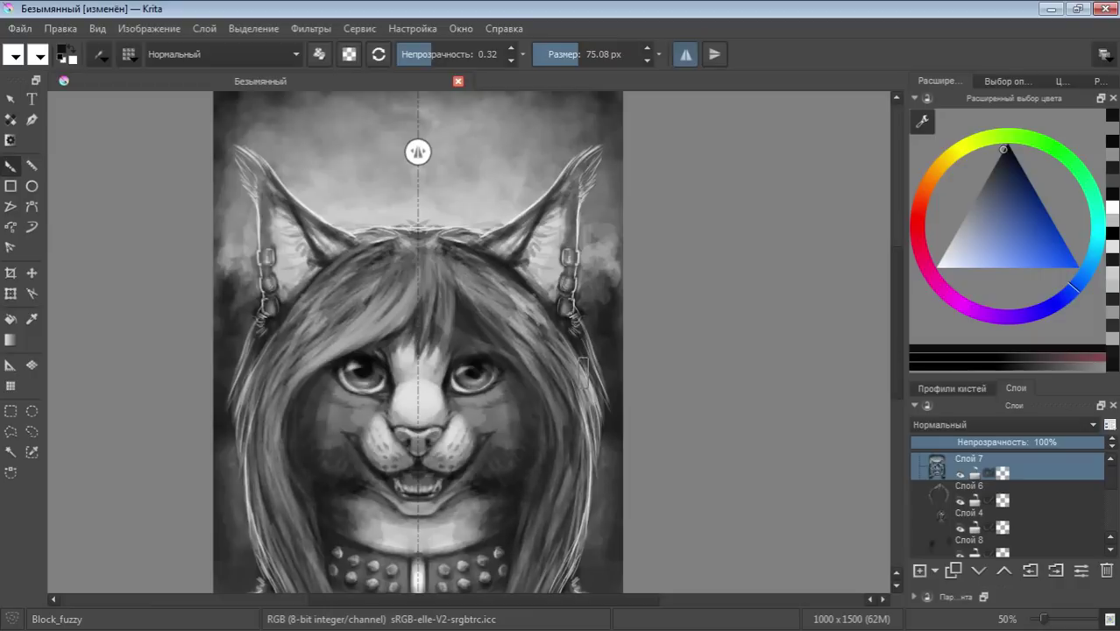
pyautogui.hotkey('ctrl', 's')
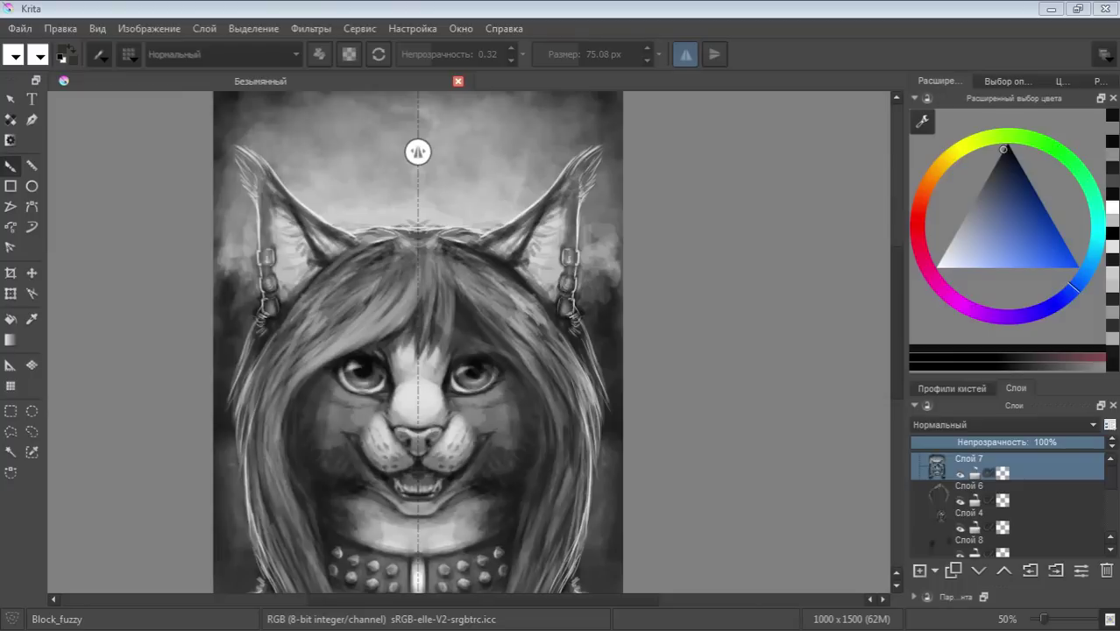
# Paint light grey mirrored strands in the lower right hair with a small brush
pyautogui.scroll(-3, 896, 355)
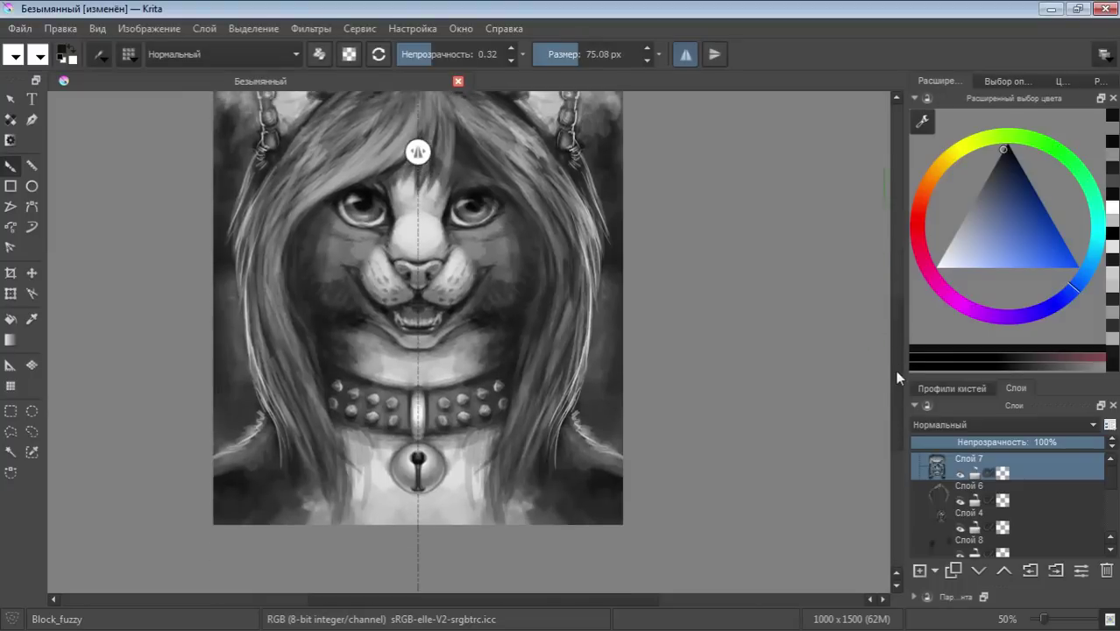
pyautogui.scroll(1, 895, 369)
pyautogui.click(972, 201)
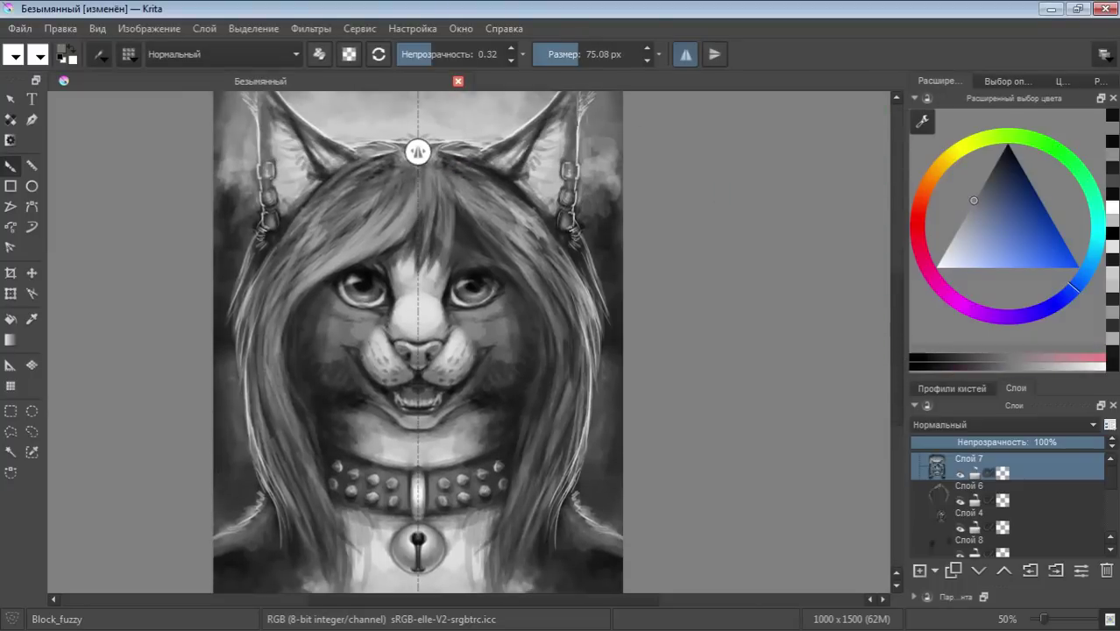
pyautogui.click(565, 54)
pyautogui.click(445, 54)
pyautogui.moveTo(587, 422); pyautogui.dragTo(592, 438)
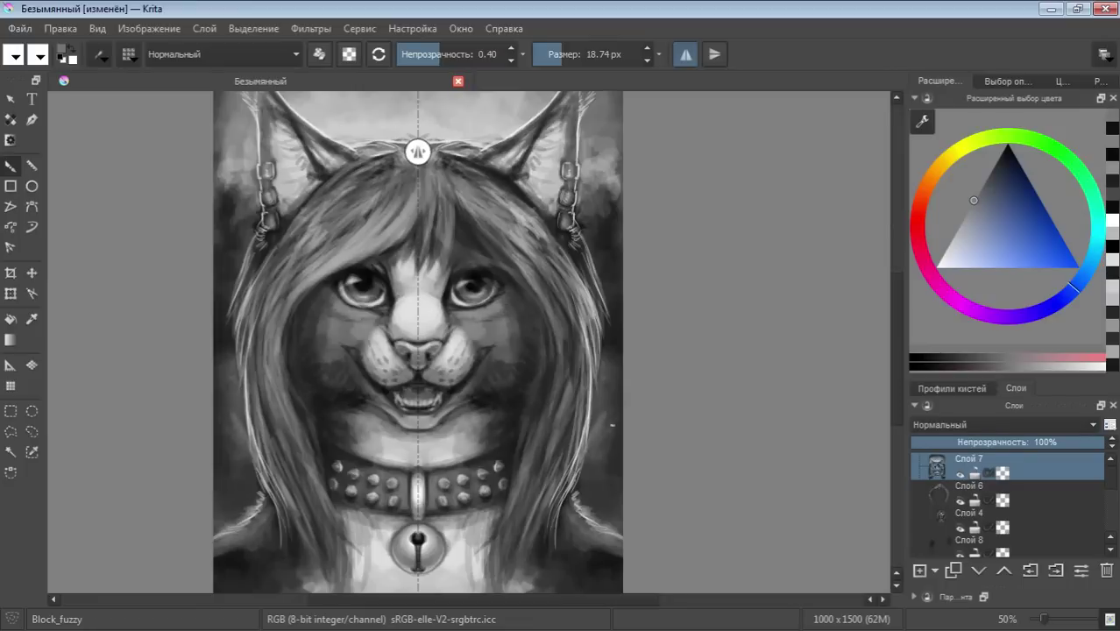
pyautogui.click(947, 244)
pyautogui.moveTo(593, 418)
pyautogui.mouseDown()
pyautogui.moveTo(604, 446)
pyautogui.moveTo(620, 445)
pyautogui.mouseUp()
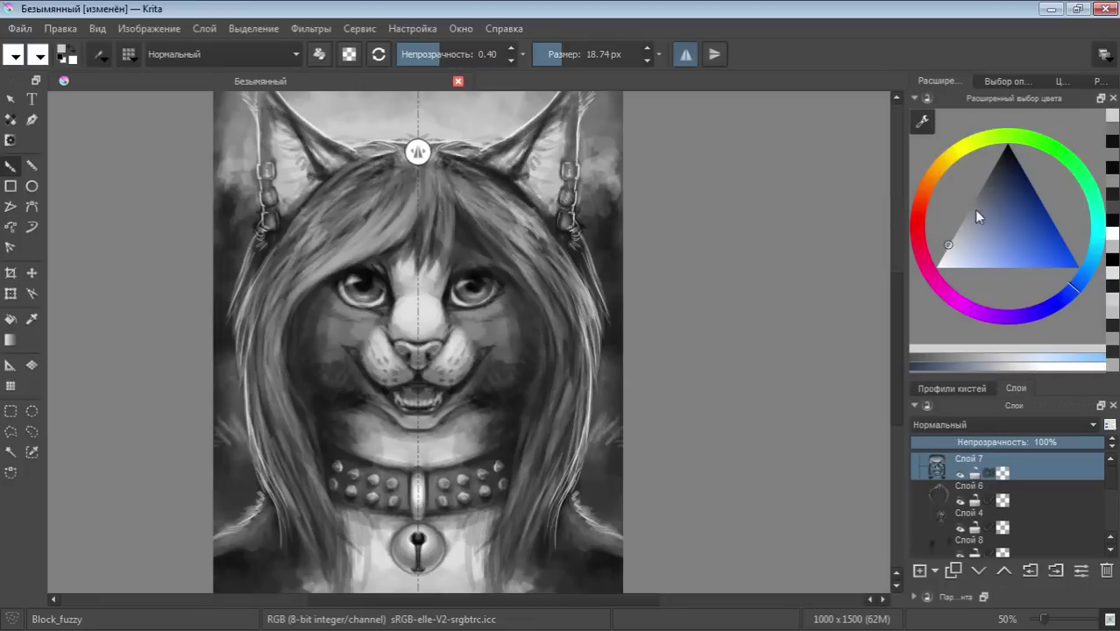
# Darken the lower outer hair edges on both sides with a large black brush
pyautogui.moveTo(976, 210); pyautogui.dragTo(1007, 146)
pyautogui.moveTo(595, 55); pyautogui.dragTo(619, 55)
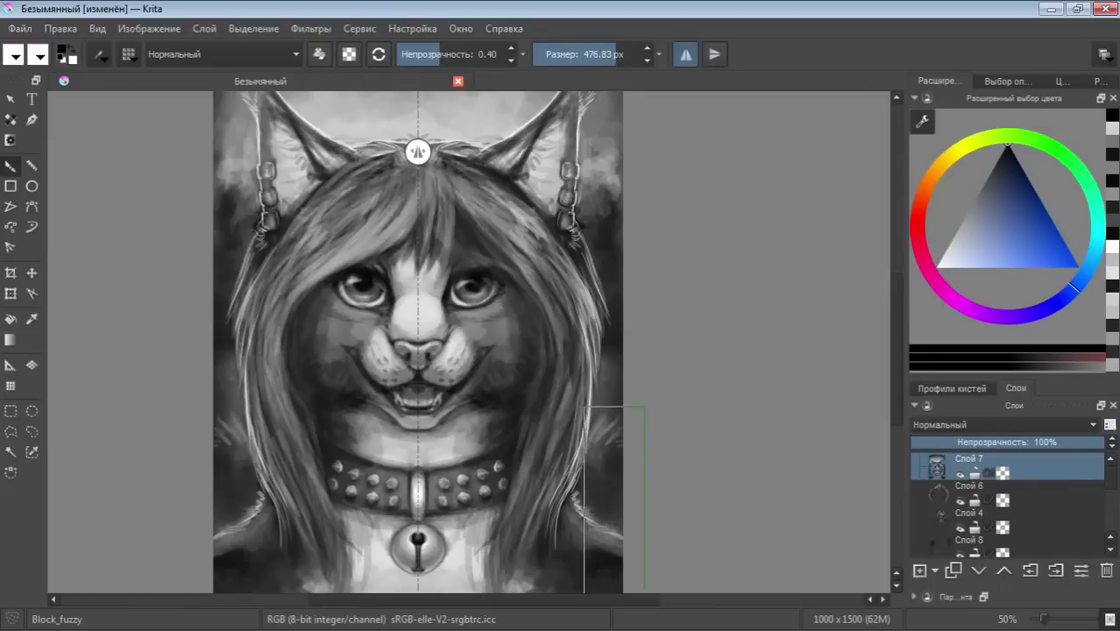
pyautogui.moveTo(613, 500)
pyautogui.mouseDown()
pyautogui.moveTo(609, 561)
pyautogui.moveTo(613, 490)
pyautogui.mouseUp()
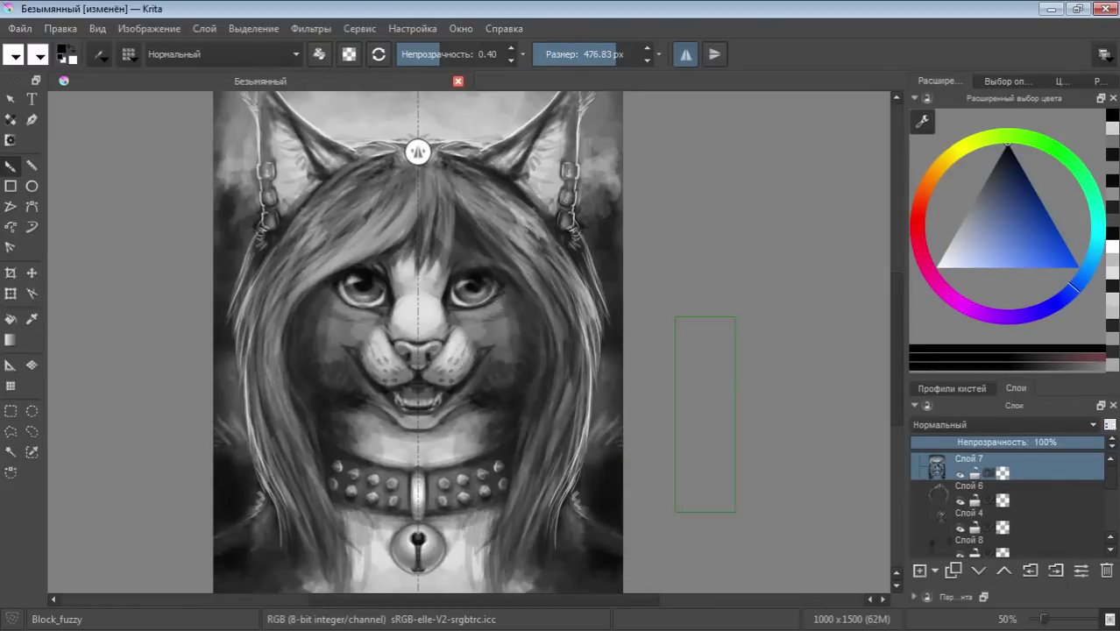
pyautogui.click(993, 165)
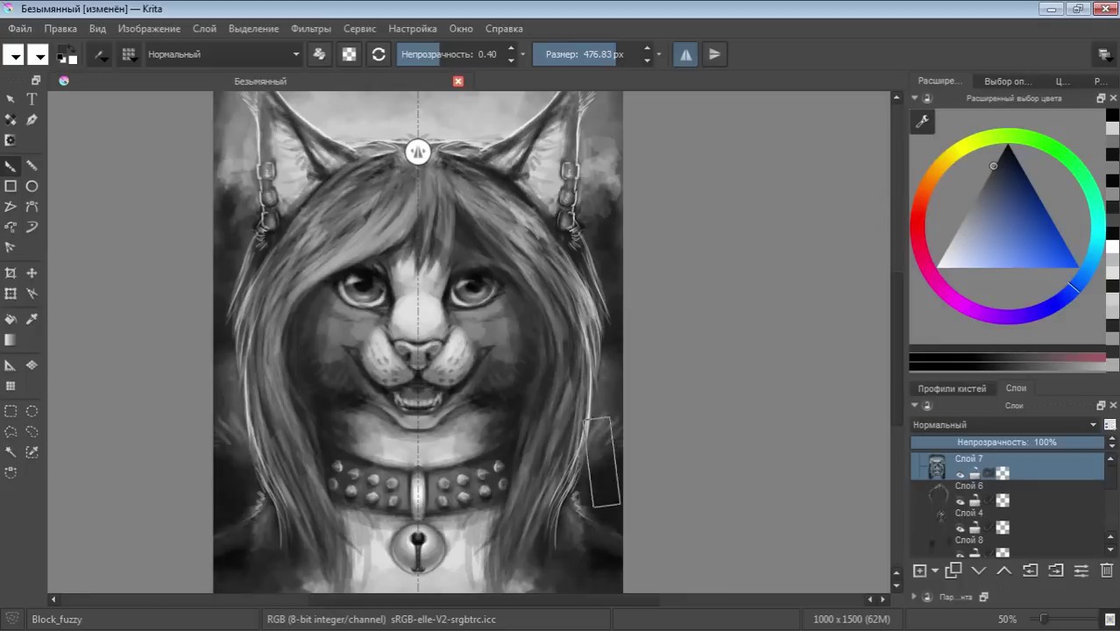
pyautogui.moveTo(601, 462); pyautogui.dragTo(594, 488)
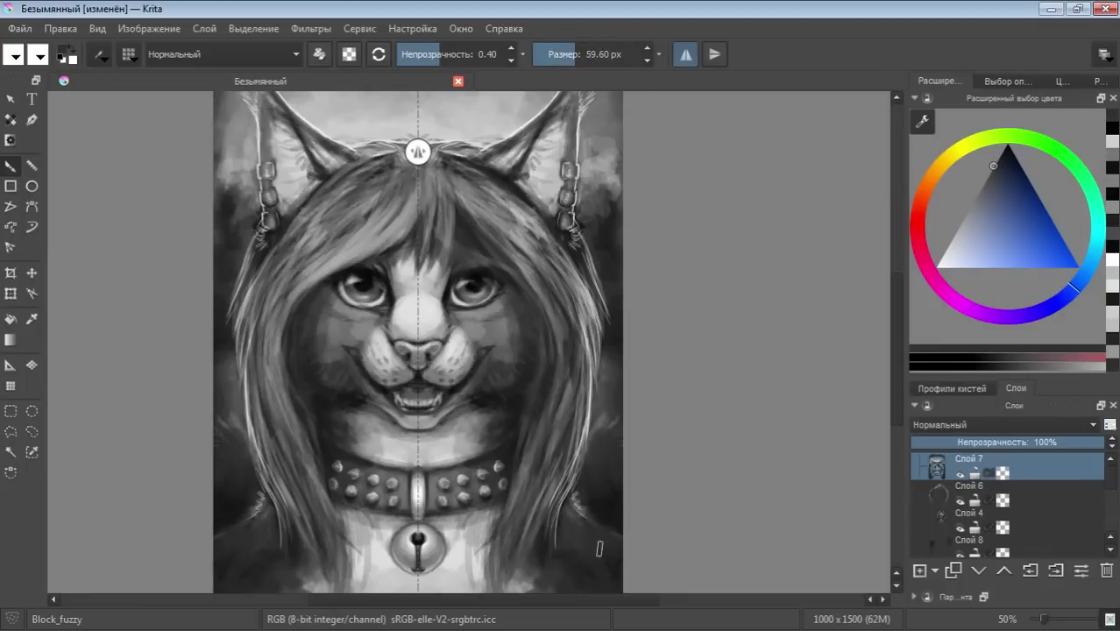
# Paint near-white strands into both hair gaps with a thin 7.45 px brush
pyautogui.moveTo(976, 263); pyautogui.dragTo(938, 260)
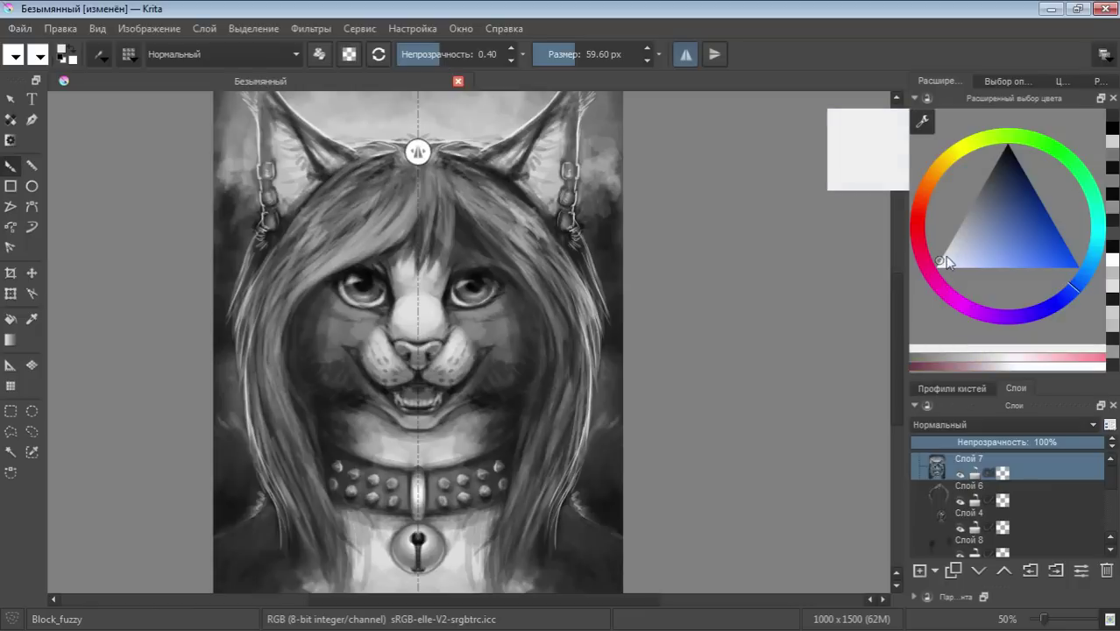
pyautogui.click(552, 53)
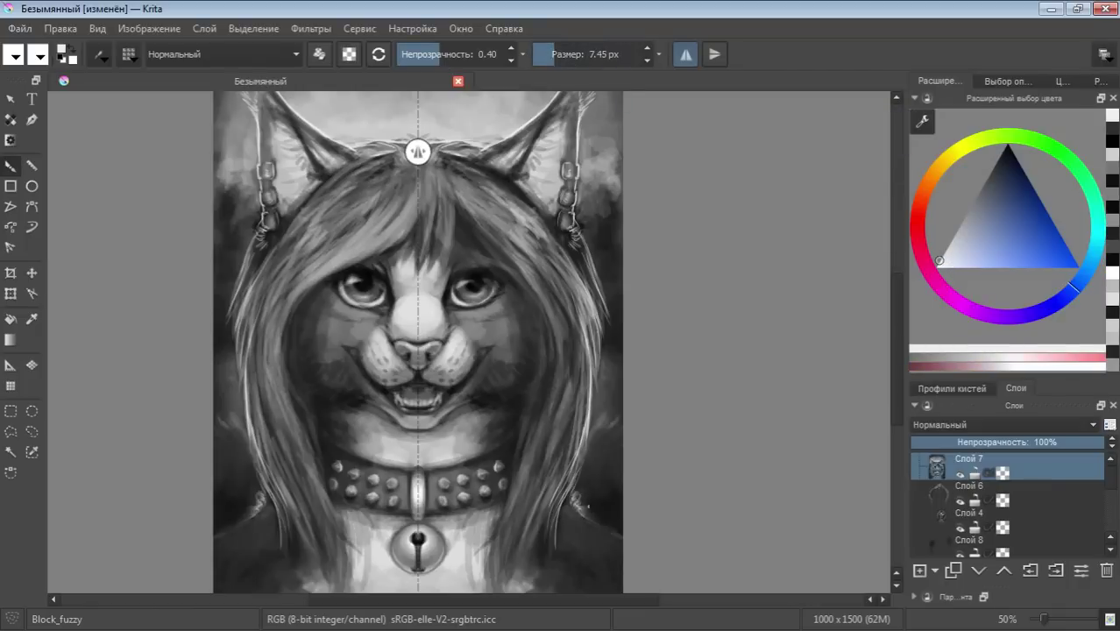
pyautogui.moveTo(604, 419); pyautogui.dragTo(608, 463)
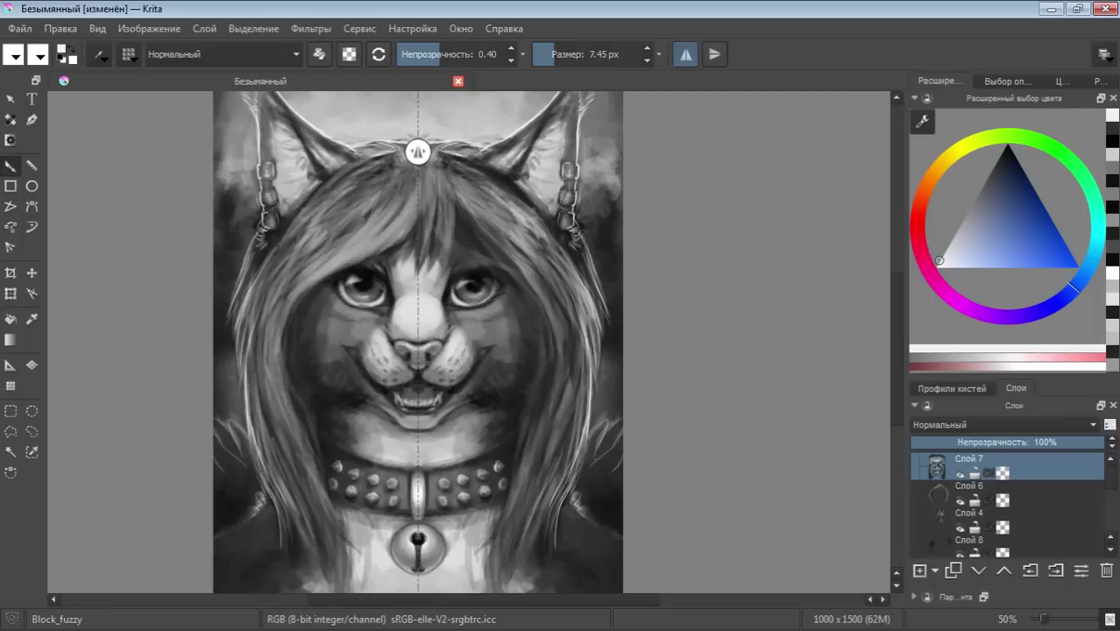
# Paint faint light strands in the lower hair on both sides at 0.23 opacity, about 10 px
pyautogui.click(579, 55)
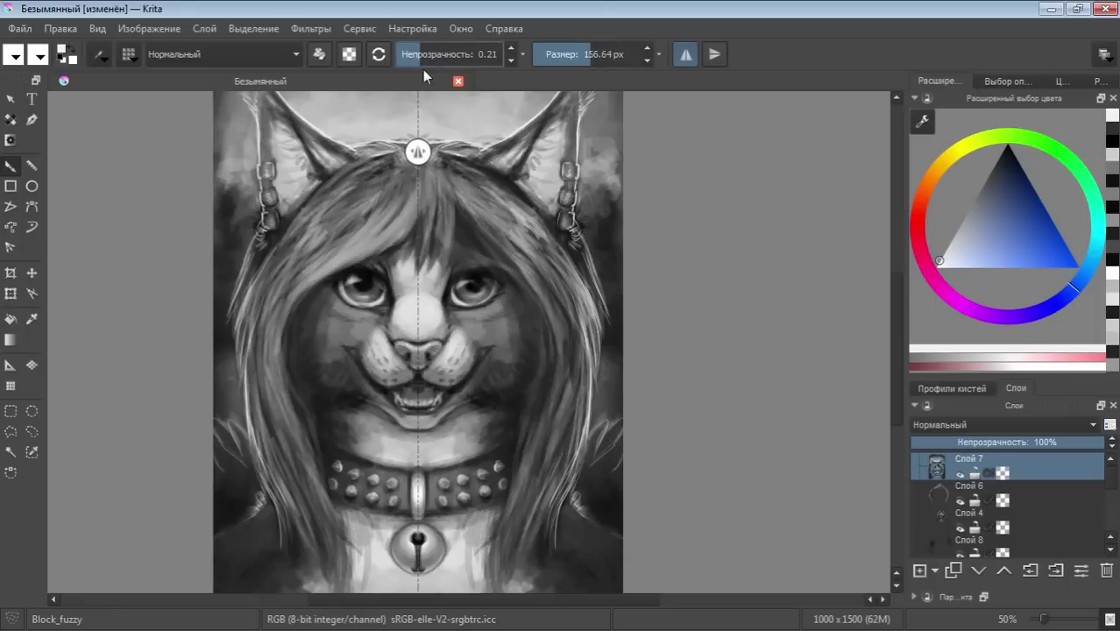
pyautogui.click(422, 55)
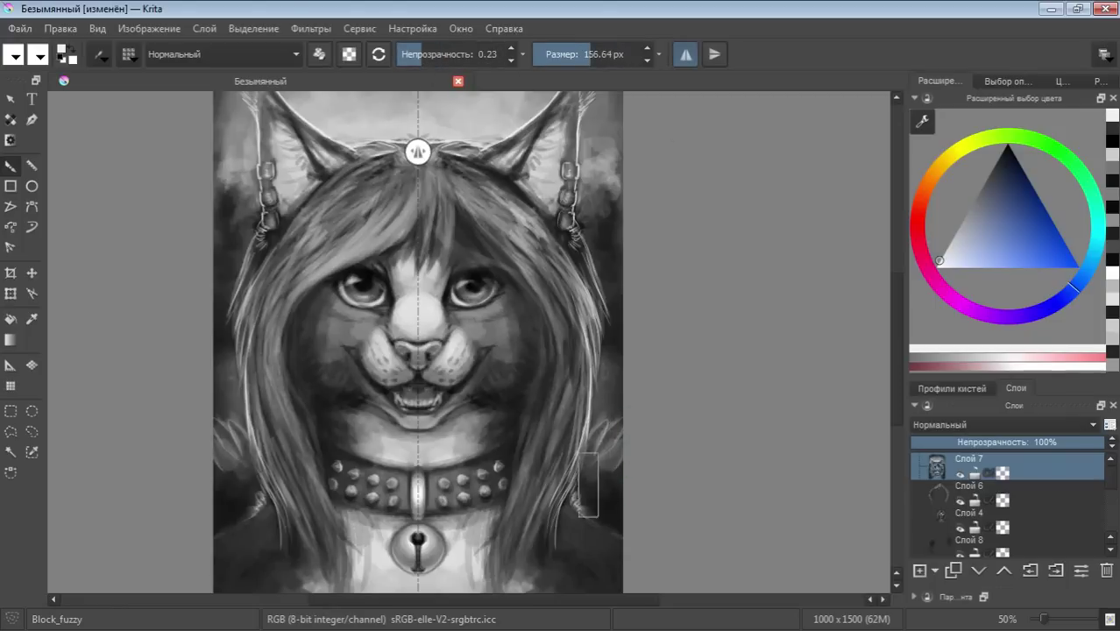
pyautogui.click(557, 55)
pyautogui.moveTo(559, 54); pyautogui.dragTo(565, 54)
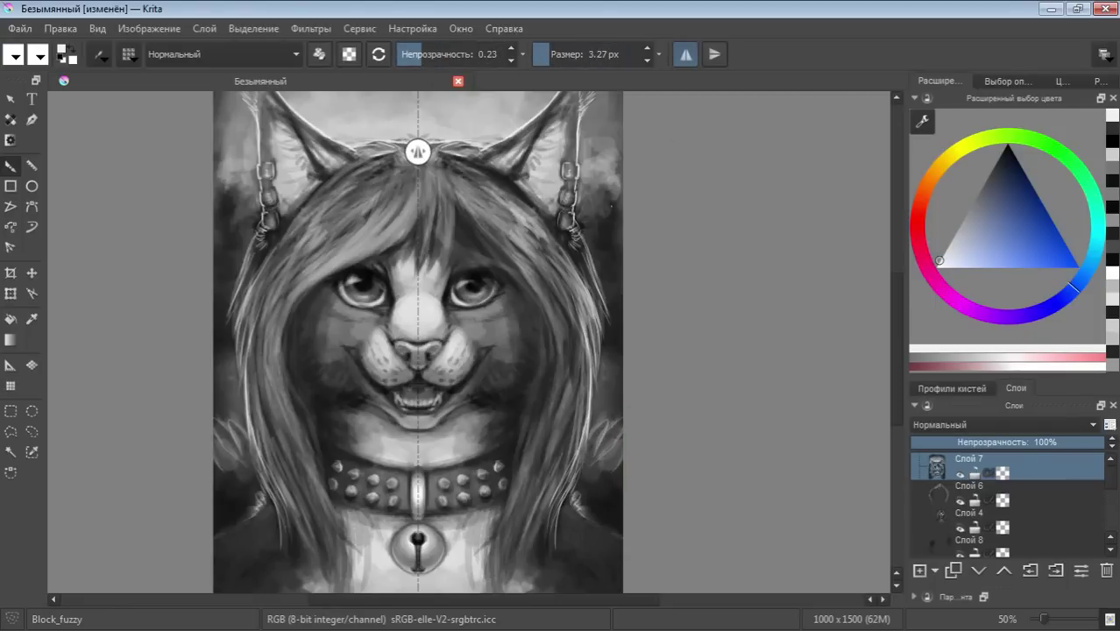
pyautogui.click(646, 49)
pyautogui.moveTo(244, 448); pyautogui.dragTo(241, 464)
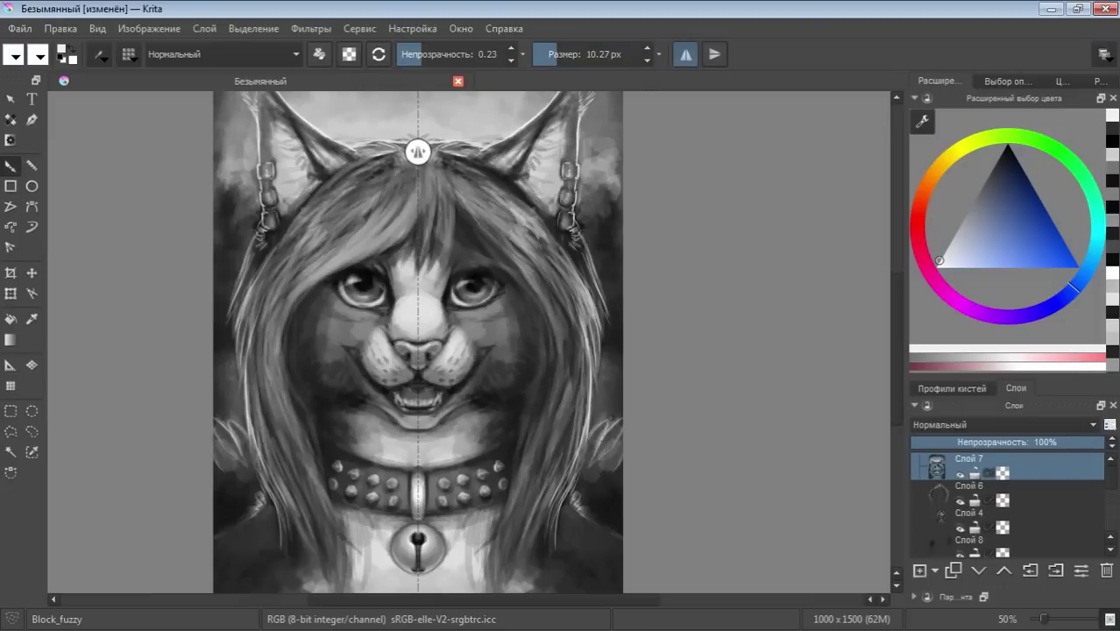
pyautogui.moveTo(614, 444)
pyautogui.mouseDown()
pyautogui.moveTo(595, 483)
pyautogui.moveTo(613, 497)
pyautogui.moveTo(588, 498)
pyautogui.mouseUp()
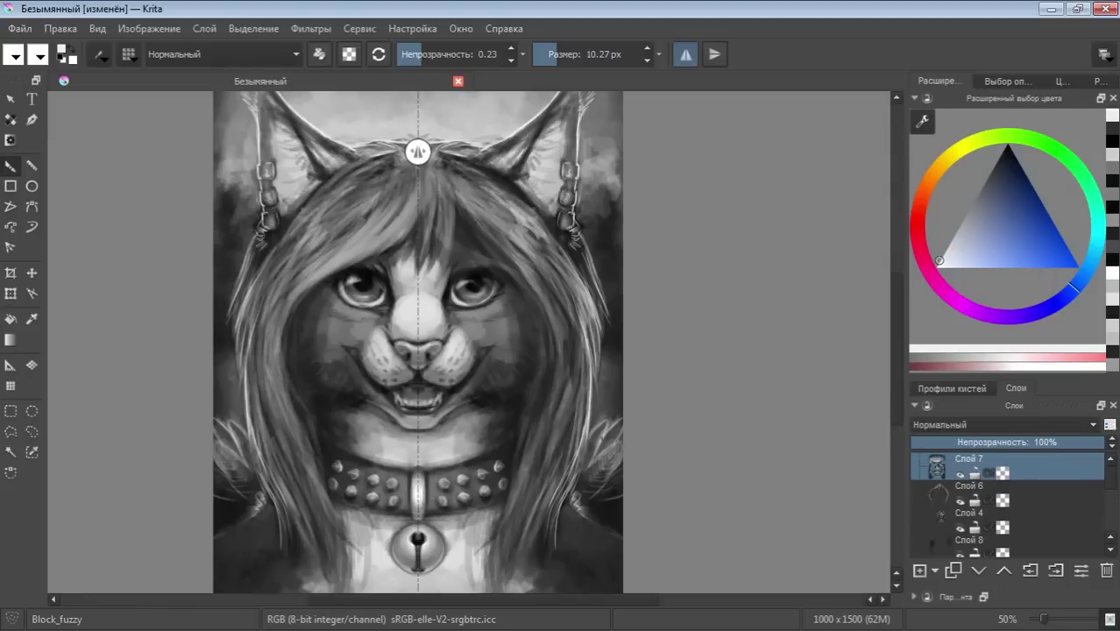
# Add more short light strands low on both sides with a ~35 px brush
pyautogui.moveTo(587, 457); pyautogui.dragTo(598, 427)
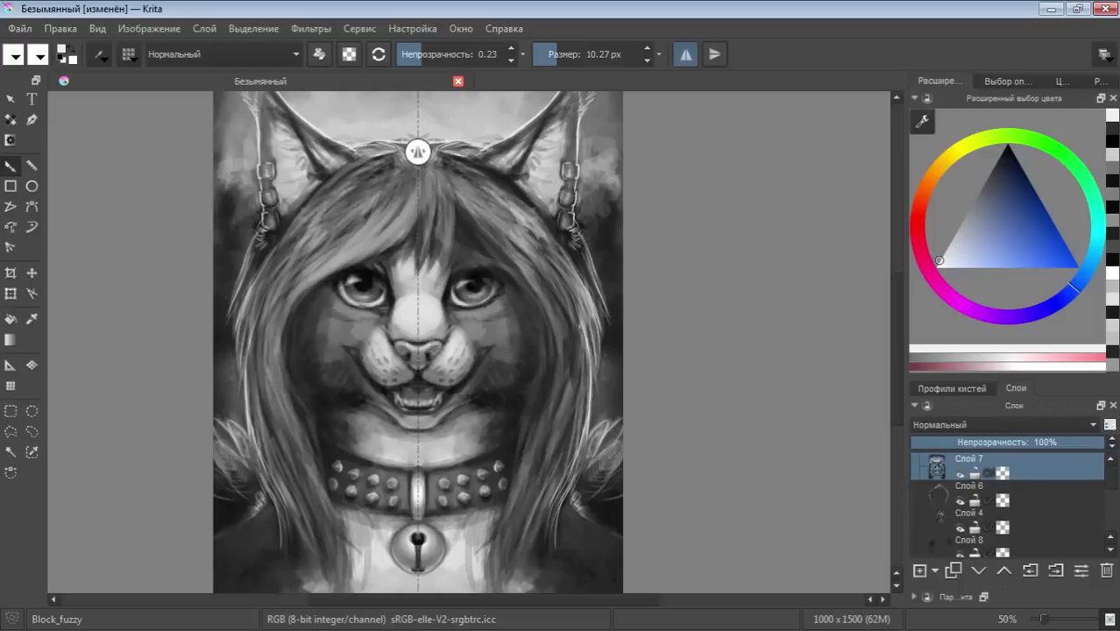
pyautogui.click(573, 56)
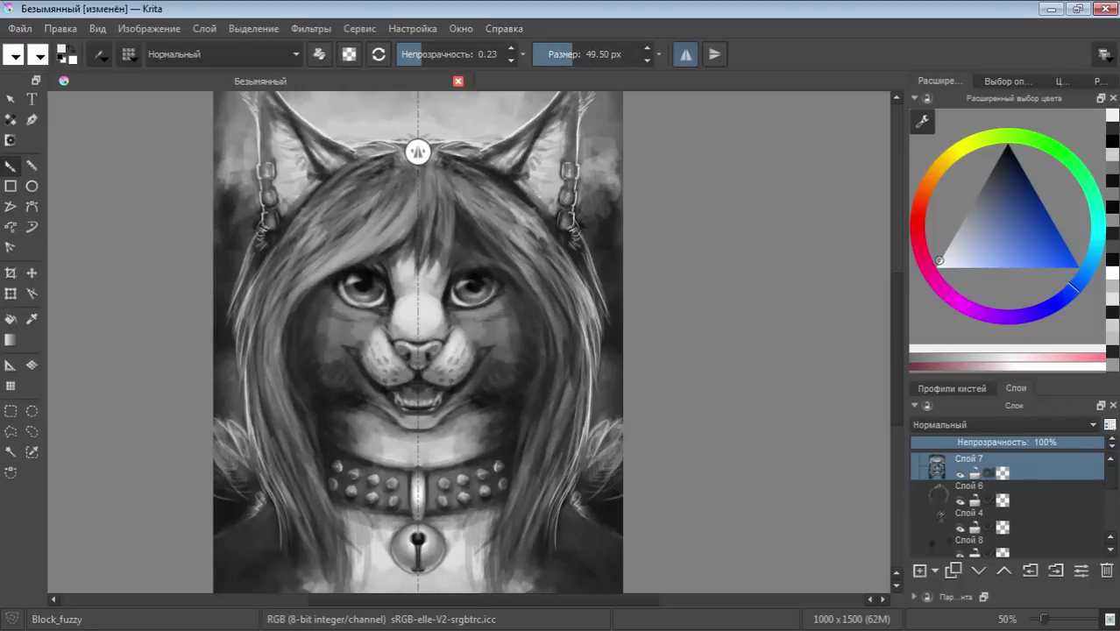
pyautogui.click(550, 54)
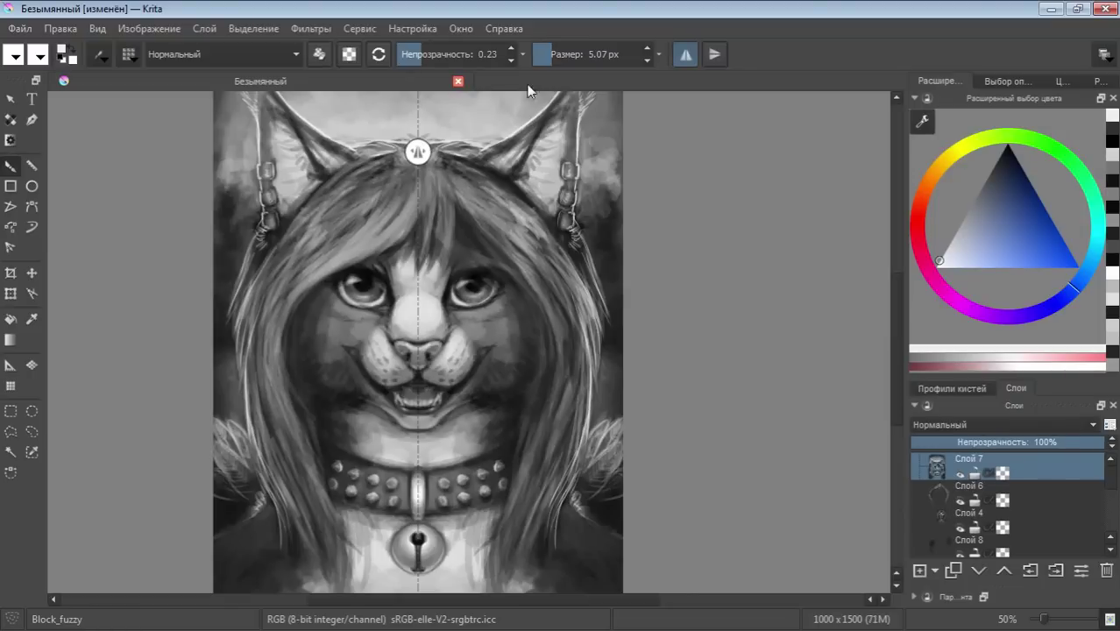
pyautogui.moveTo(566, 59); pyautogui.dragTo(580, 59)
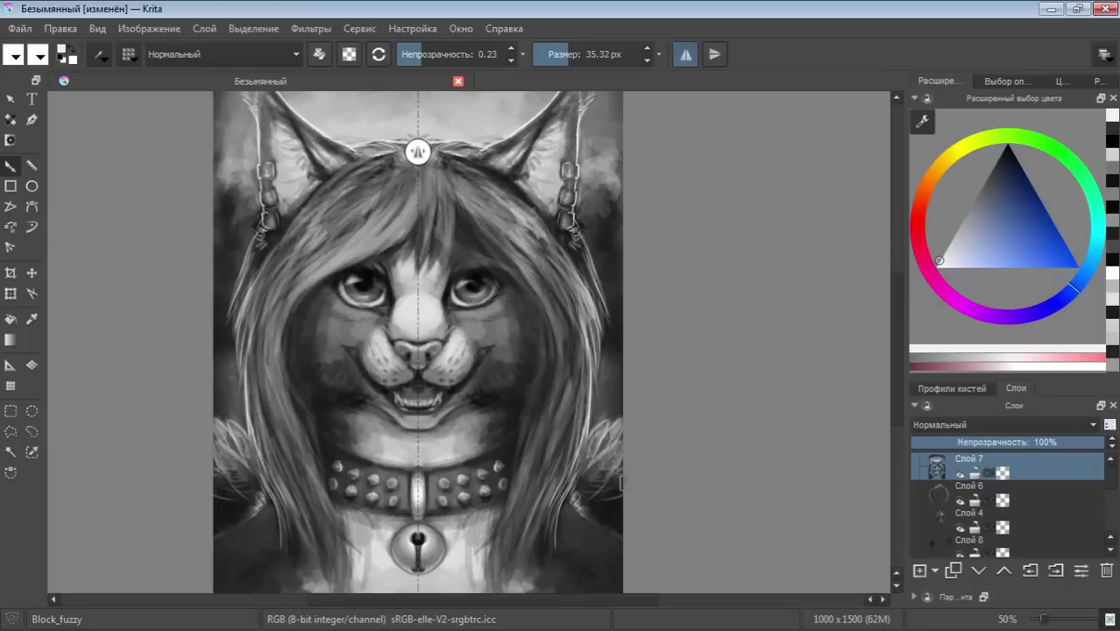
pyautogui.moveTo(578, 498)
pyautogui.mouseDown()
pyautogui.moveTo(593, 514)
pyautogui.moveTo(589, 535)
pyautogui.mouseUp()
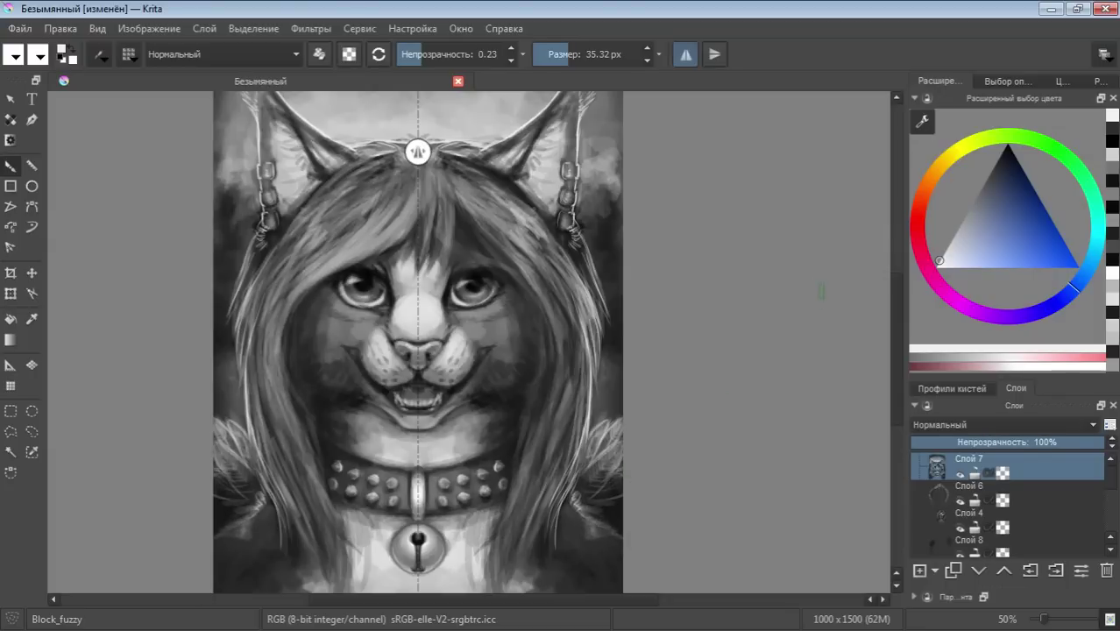
pyautogui.scroll(-2, 894, 313)
# Choose light grey, shrink the brush, set opacity 0.39, and add Слой 11 above Слой 7
pyautogui.scroll(-3, 893, 313)
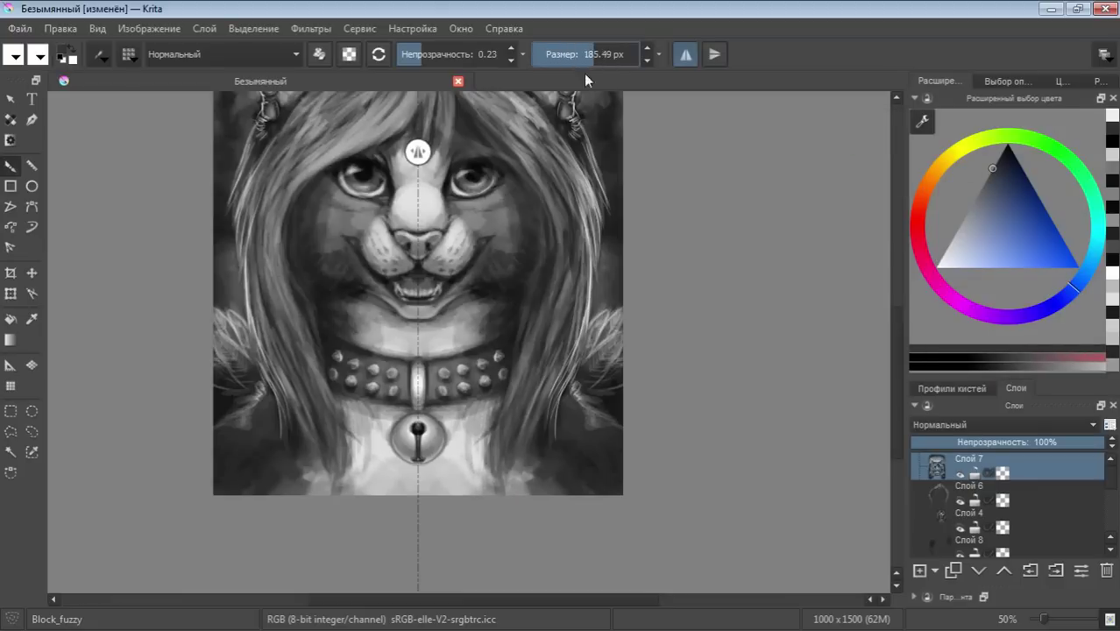
pyautogui.press(']')
pyautogui.press(']')
pyautogui.press(']')
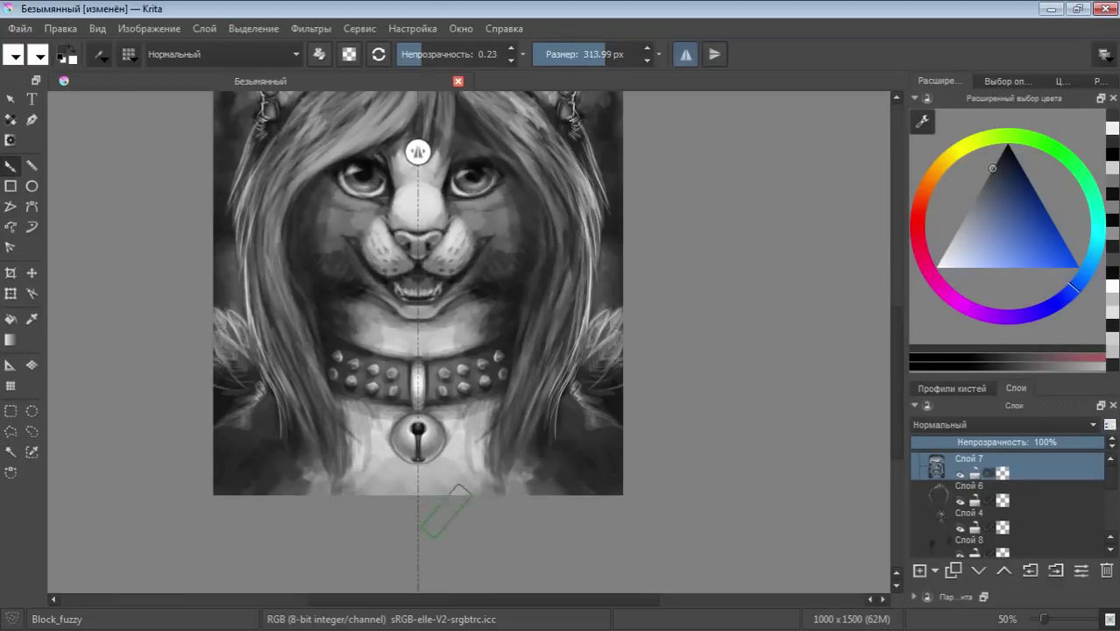
pyautogui.click(1014, 182)
pyautogui.moveTo(1013, 181); pyautogui.dragTo(972, 160)
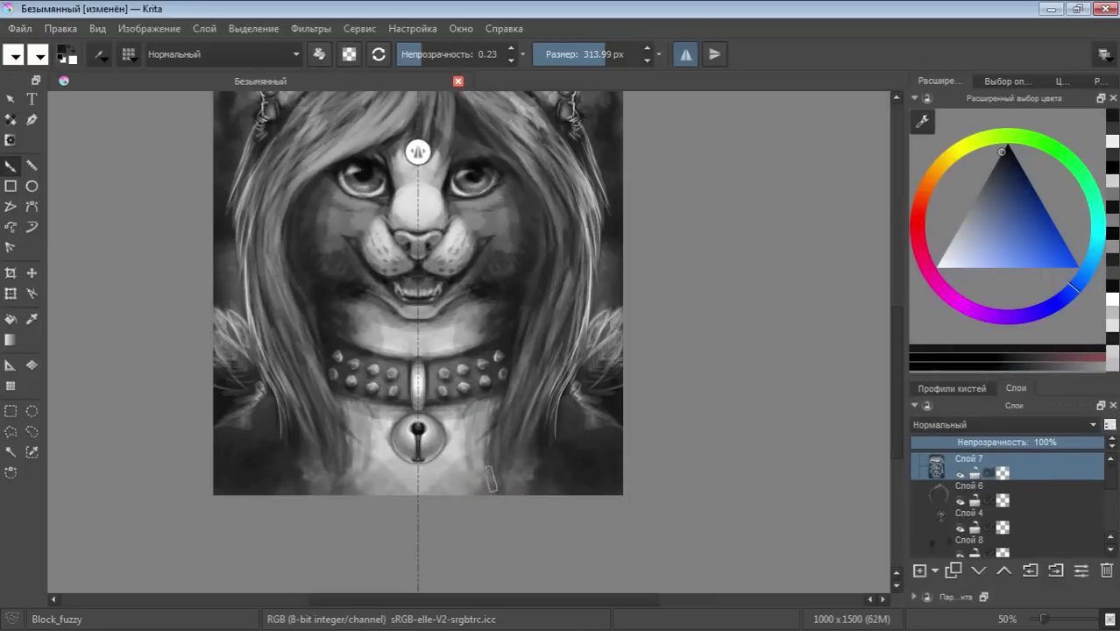
pyautogui.click(978, 220)
pyautogui.moveTo(979, 226); pyautogui.dragTo(990, 172)
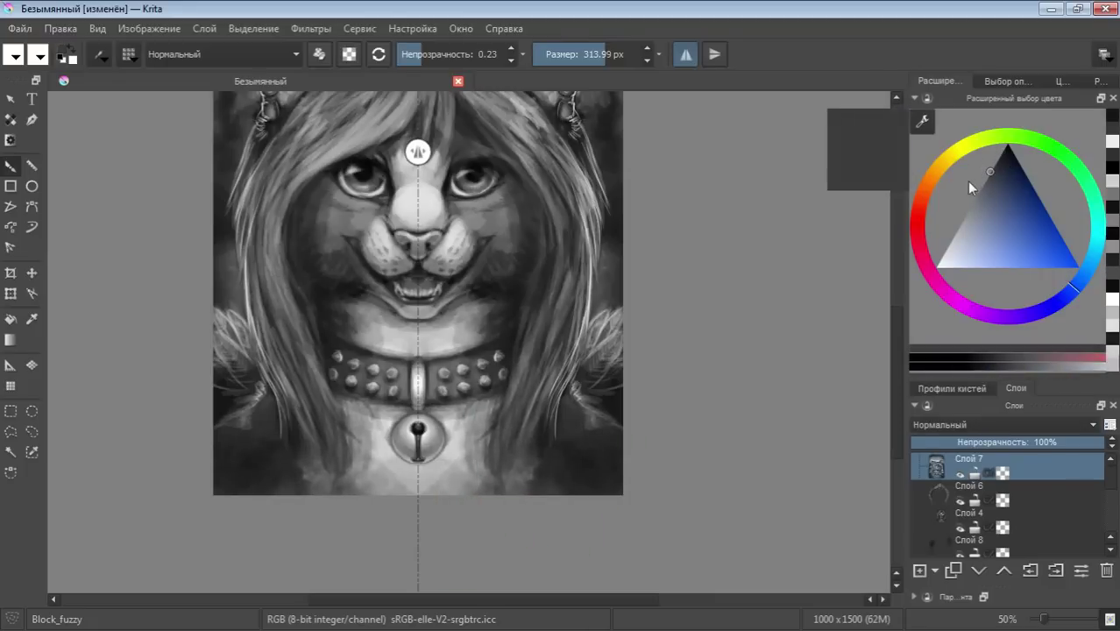
pyautogui.moveTo(590, 54); pyautogui.dragTo(578, 55)
pyautogui.moveTo(430, 54); pyautogui.dragTo(438, 54)
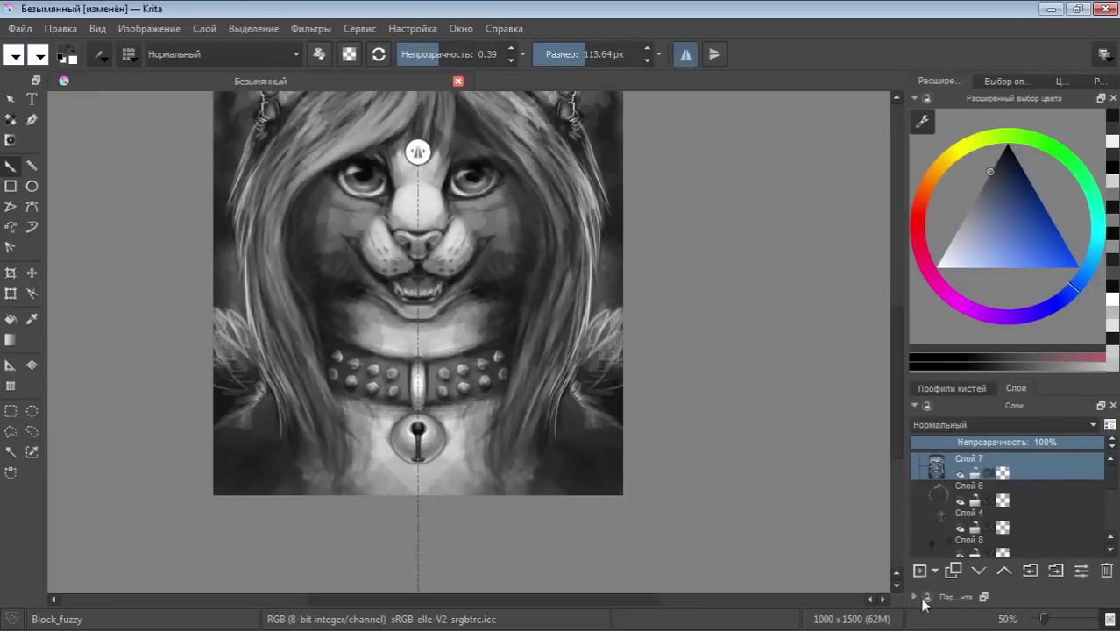
pyautogui.click(919, 570)
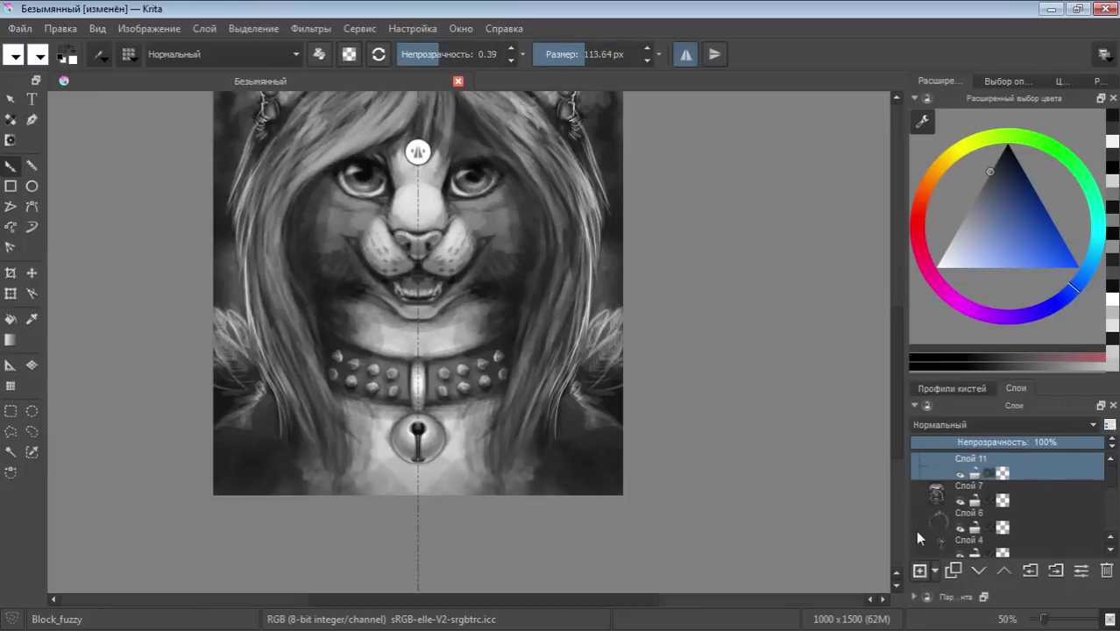
# Lighten the fur below and beside the bell with white at 0.53 opacity
pyautogui.click(561, 55)
pyautogui.click(571, 55)
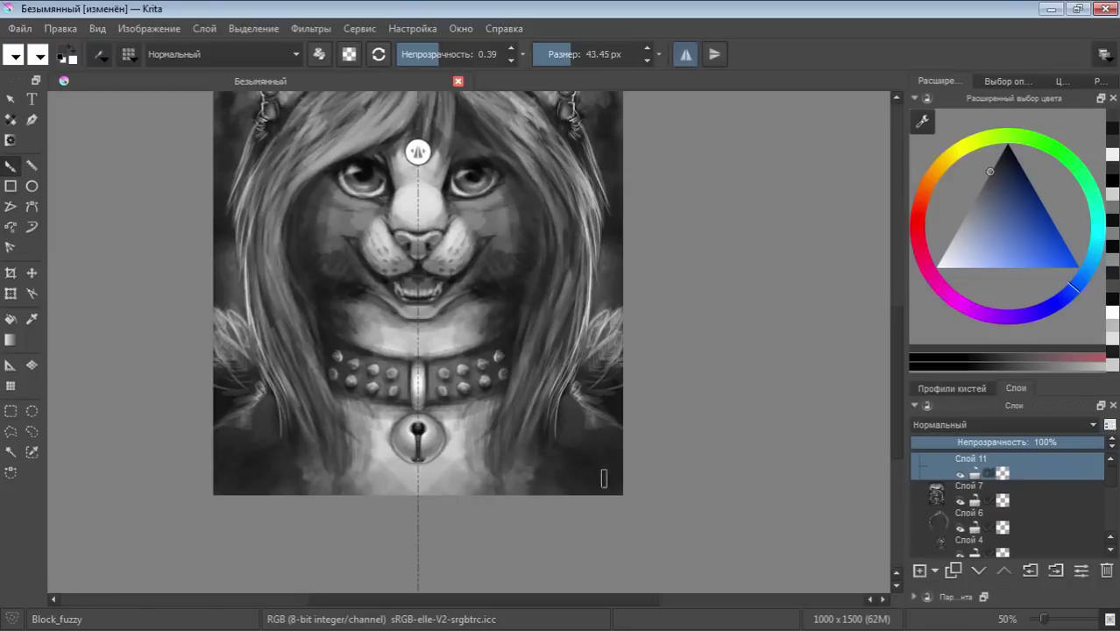
pyautogui.click(974, 197)
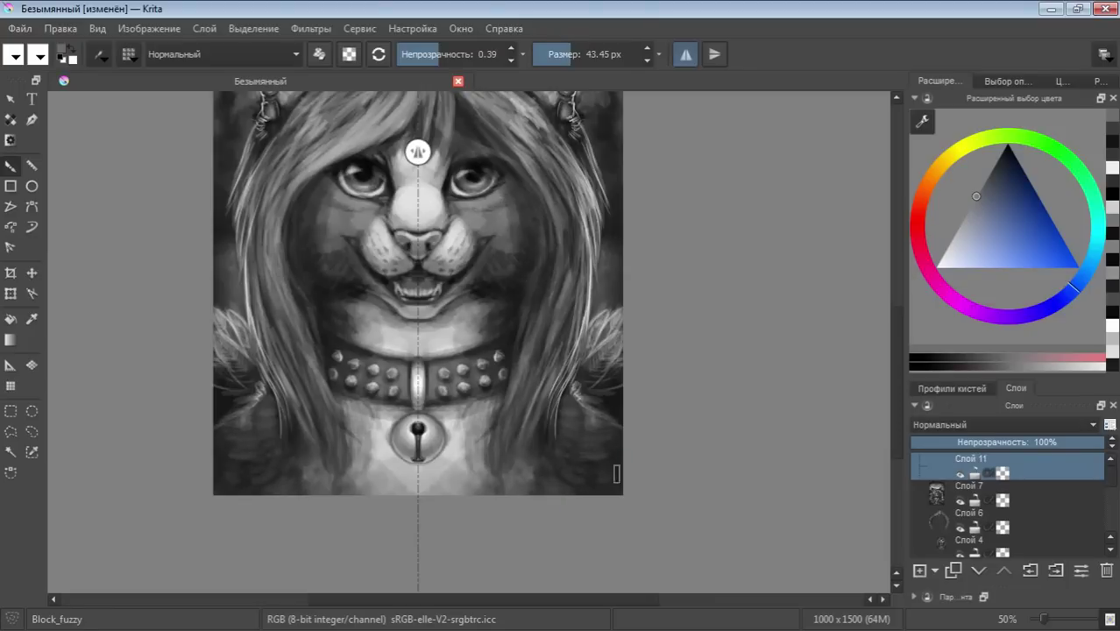
pyautogui.moveTo(1012, 192); pyautogui.dragTo(974, 159)
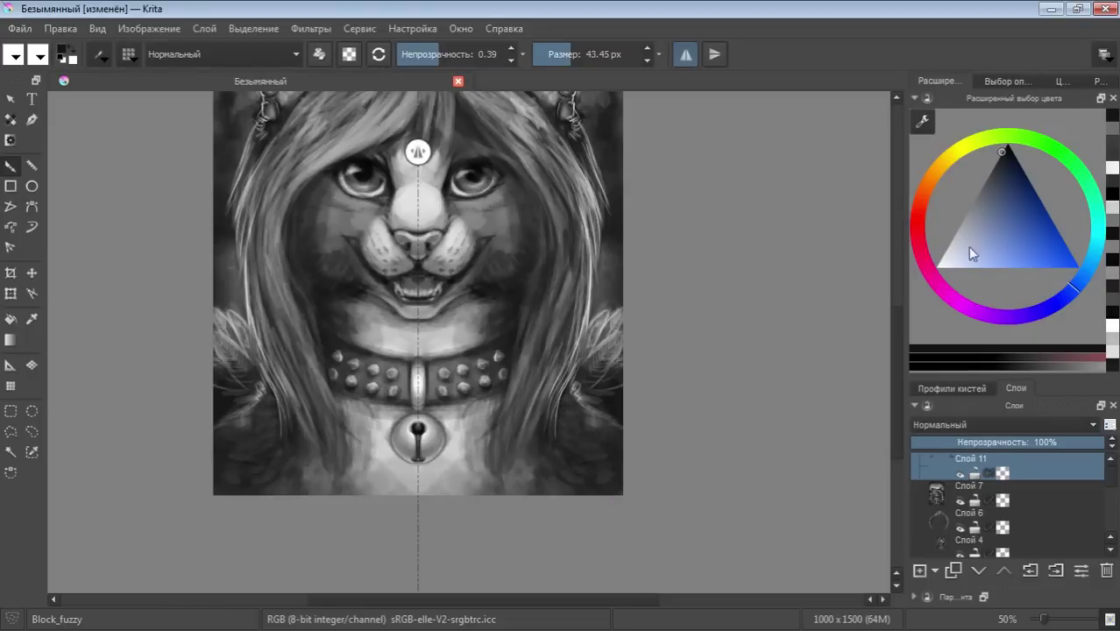
pyautogui.moveTo(967, 247); pyautogui.dragTo(950, 215)
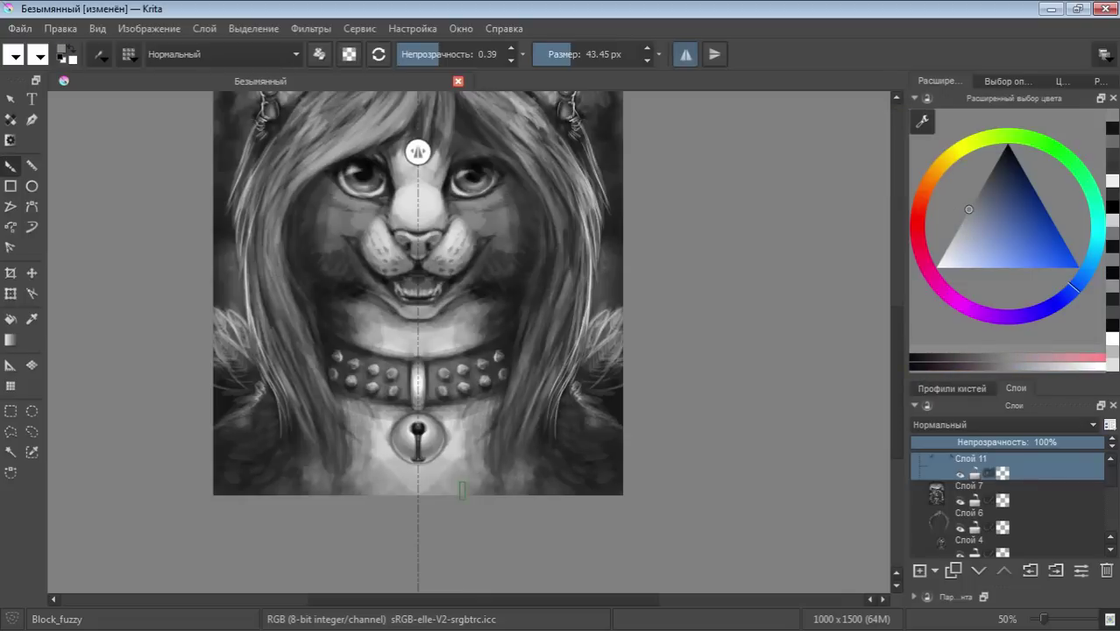
pyautogui.click(945, 249)
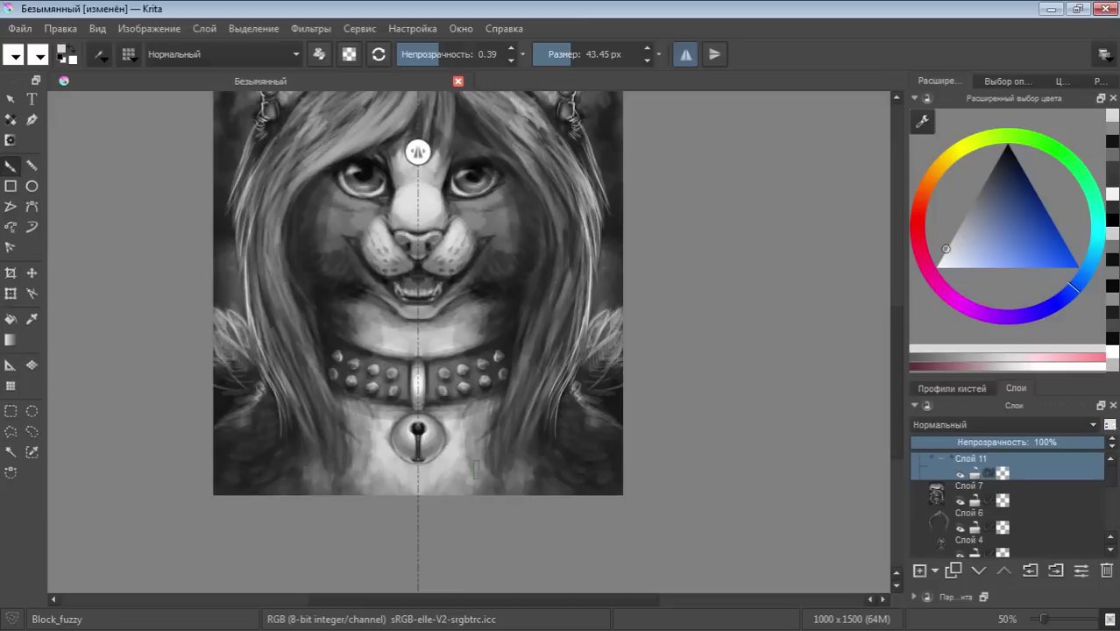
pyautogui.click(453, 55)
pyautogui.moveTo(459, 483)
pyautogui.mouseDown()
pyautogui.moveTo(444, 471)
pyautogui.moveTo(421, 493)
pyautogui.mouseUp()
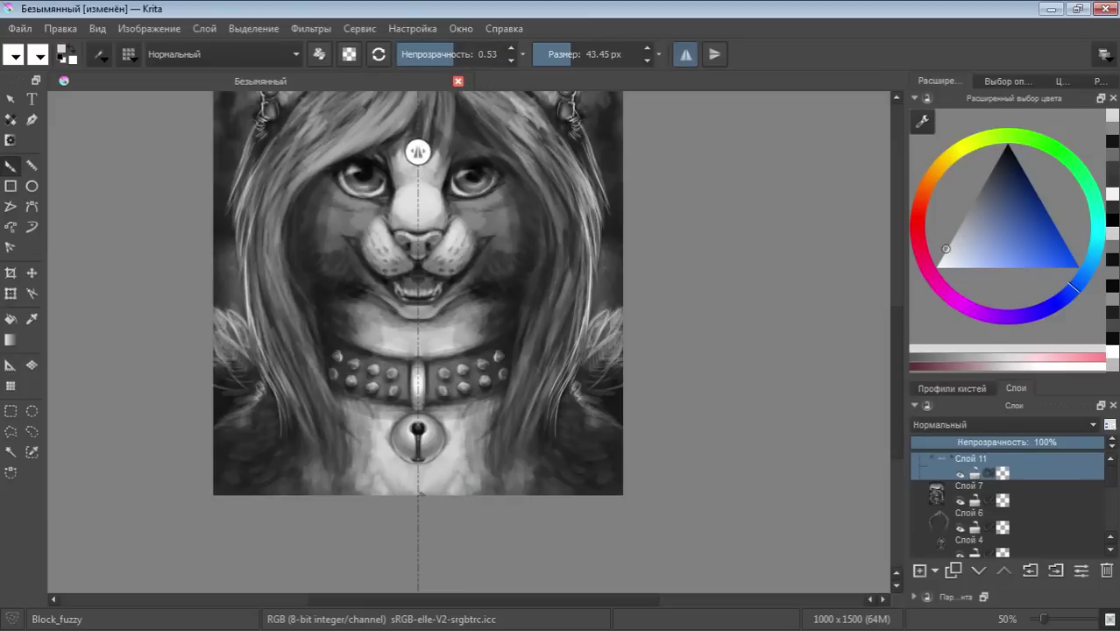
pyautogui.moveTo(454, 444)
pyautogui.mouseDown()
pyautogui.moveTo(478, 415)
pyautogui.moveTo(462, 443)
pyautogui.mouseUp()
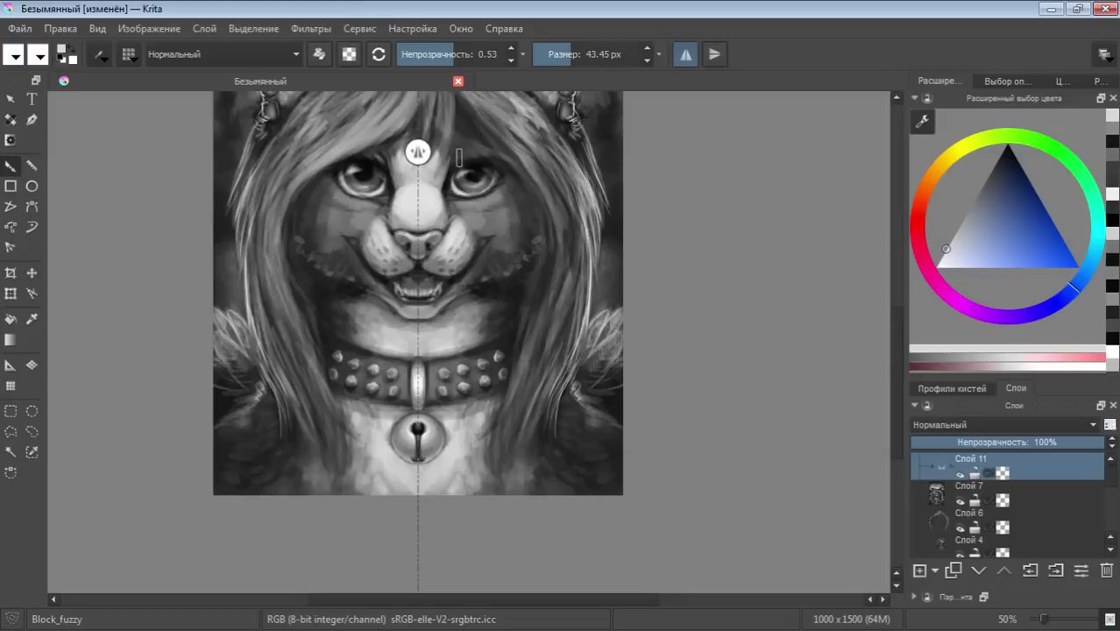
pyautogui.moveTo(460, 158); pyautogui.dragTo(474, 149)
# Paint dark grey fur strands below the collar and near the bell with a ~19 px brush
pyautogui.keyDown('ctrl'); pyautogui.click(491, 207); pyautogui.keyUp('ctrl')
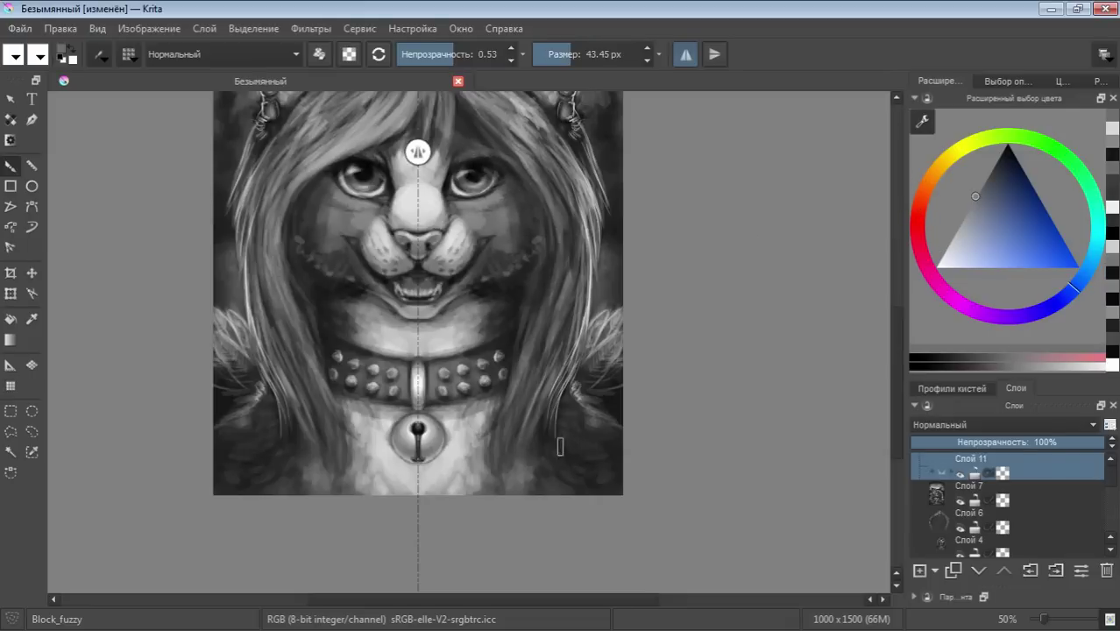
pyautogui.click(984, 182)
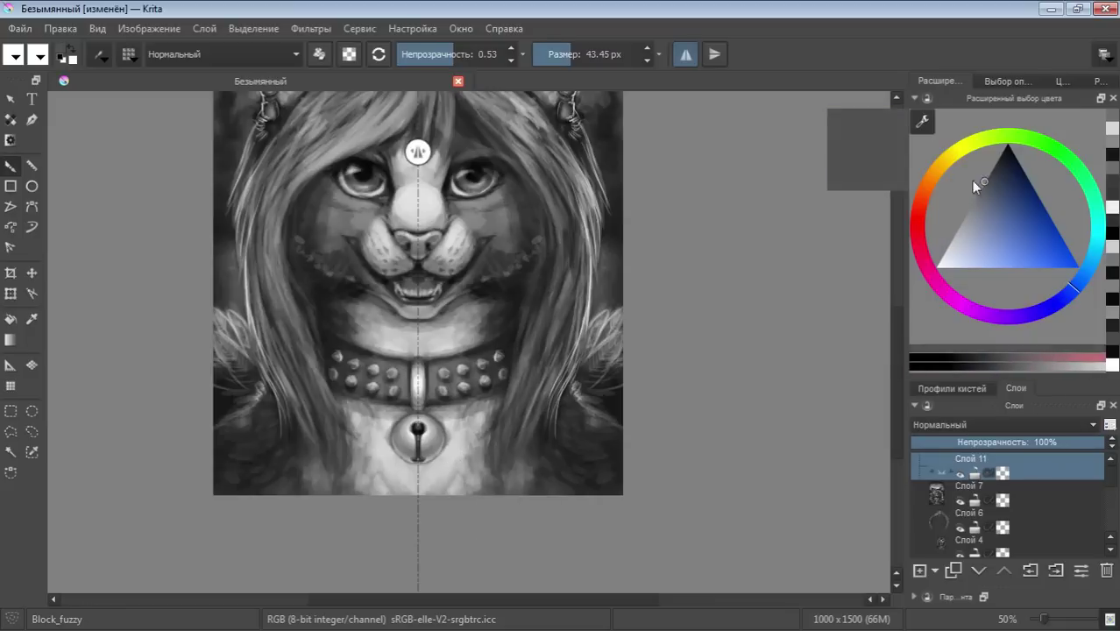
pyautogui.click(564, 55)
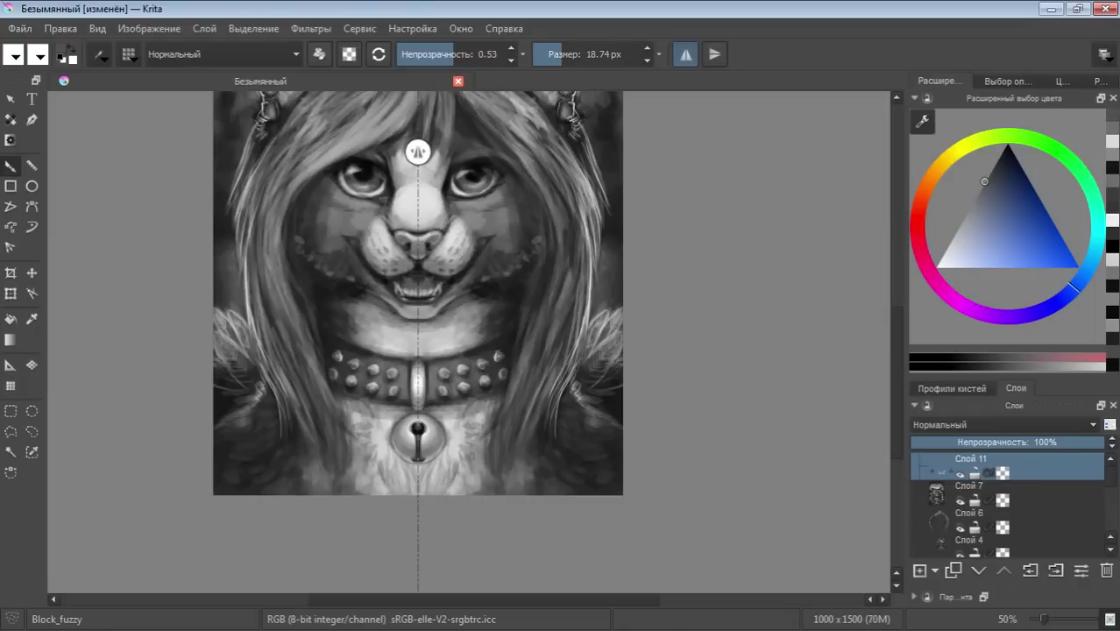
pyautogui.moveTo(464, 462)
pyautogui.mouseDown()
pyautogui.moveTo(454, 491)
pyautogui.moveTo(429, 484)
pyautogui.mouseUp()
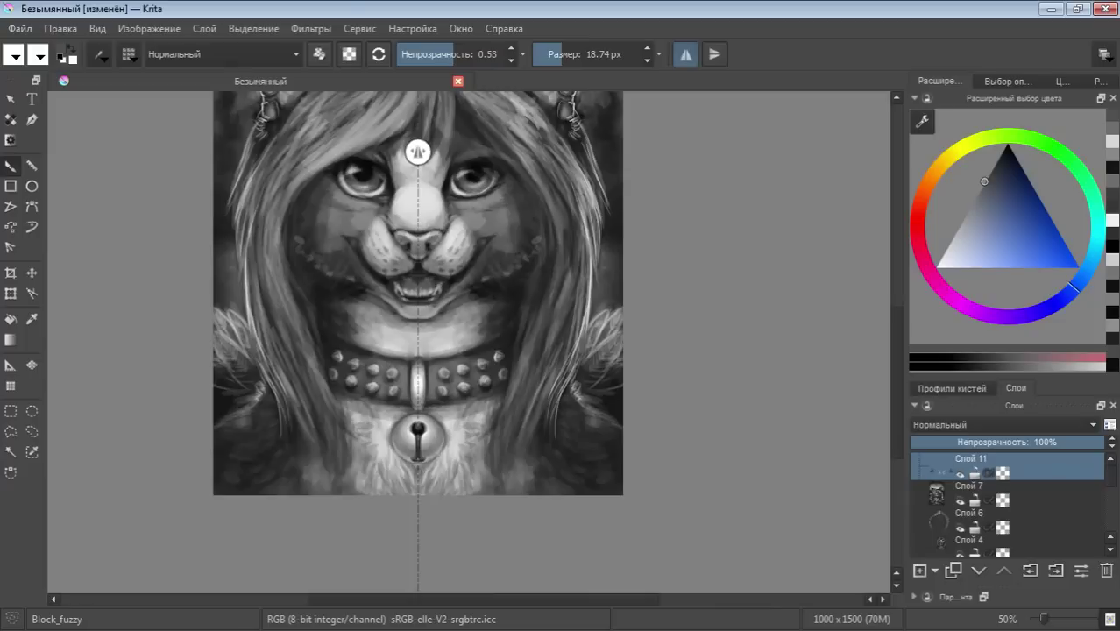
pyautogui.moveTo(434, 462)
pyautogui.mouseDown()
pyautogui.moveTo(459, 431)
pyautogui.moveTo(450, 412)
pyautogui.moveTo(460, 411)
pyautogui.mouseUp()
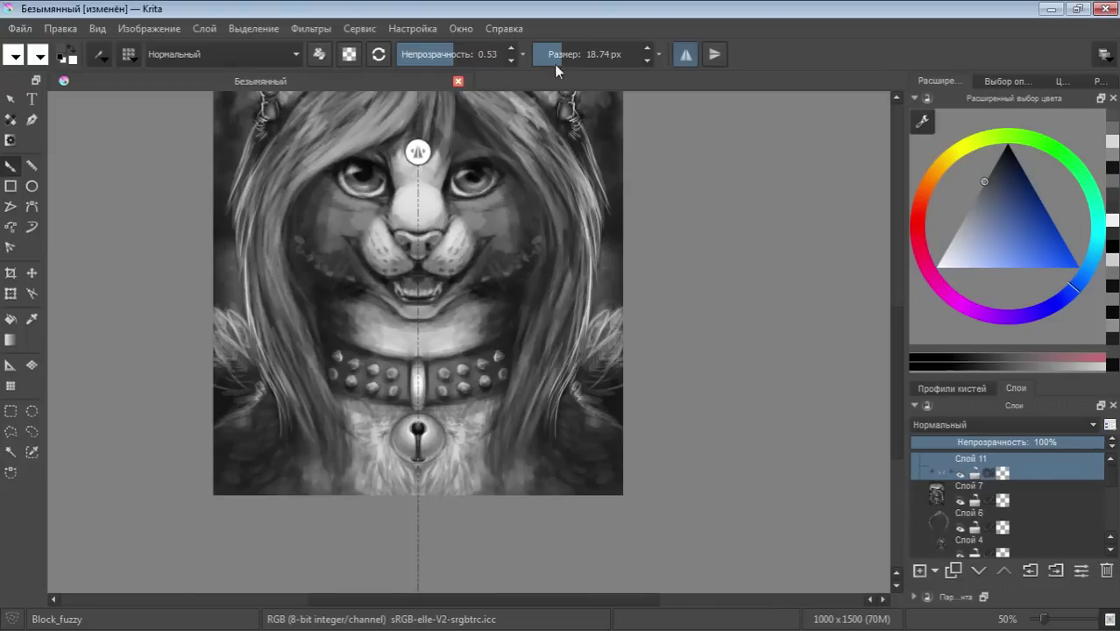
# Darken the lower side fur with black strands and broad ~108 px strokes
pyautogui.press(']')
pyautogui.keyDown('ctrl'); pyautogui.click(523, 512); pyautogui.keyUp('ctrl')
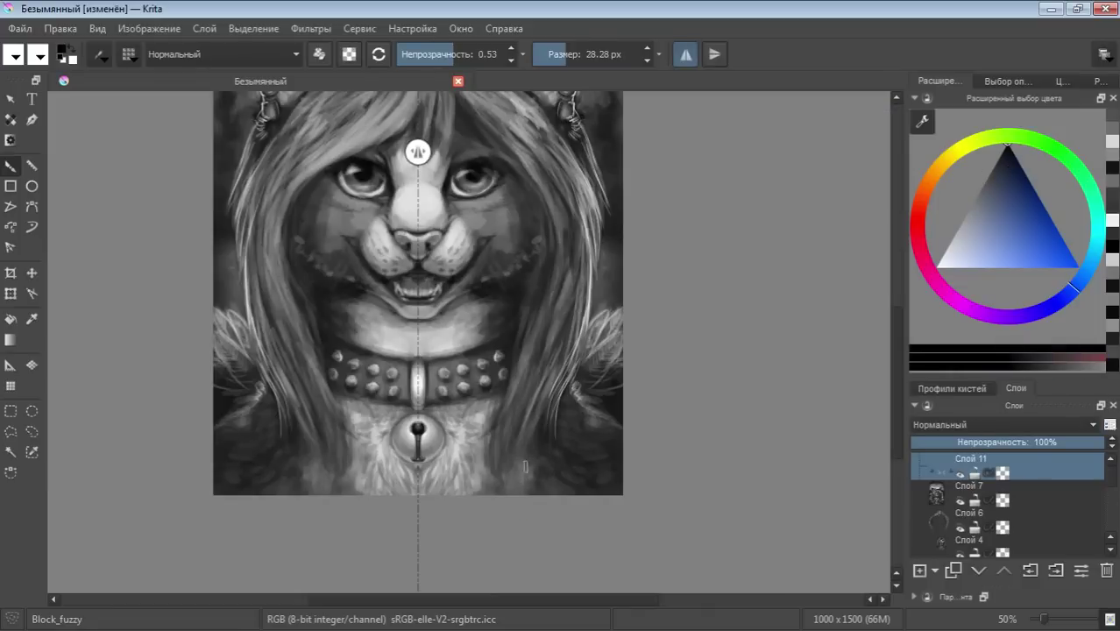
pyautogui.moveTo(513, 480); pyautogui.dragTo(525, 447)
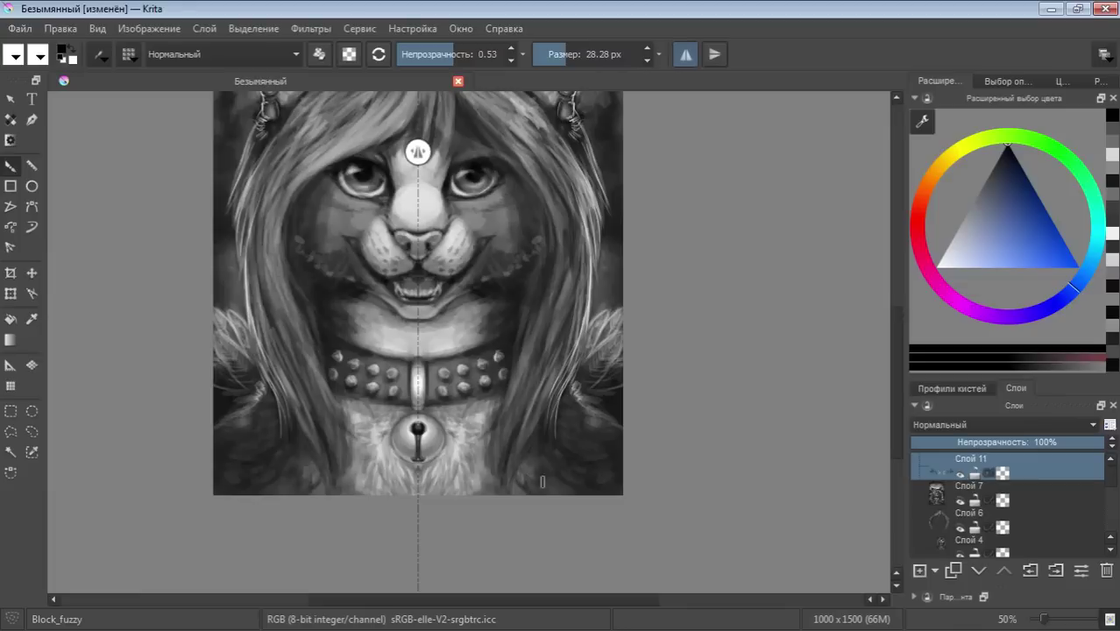
pyautogui.moveTo(541, 482); pyautogui.dragTo(536, 461)
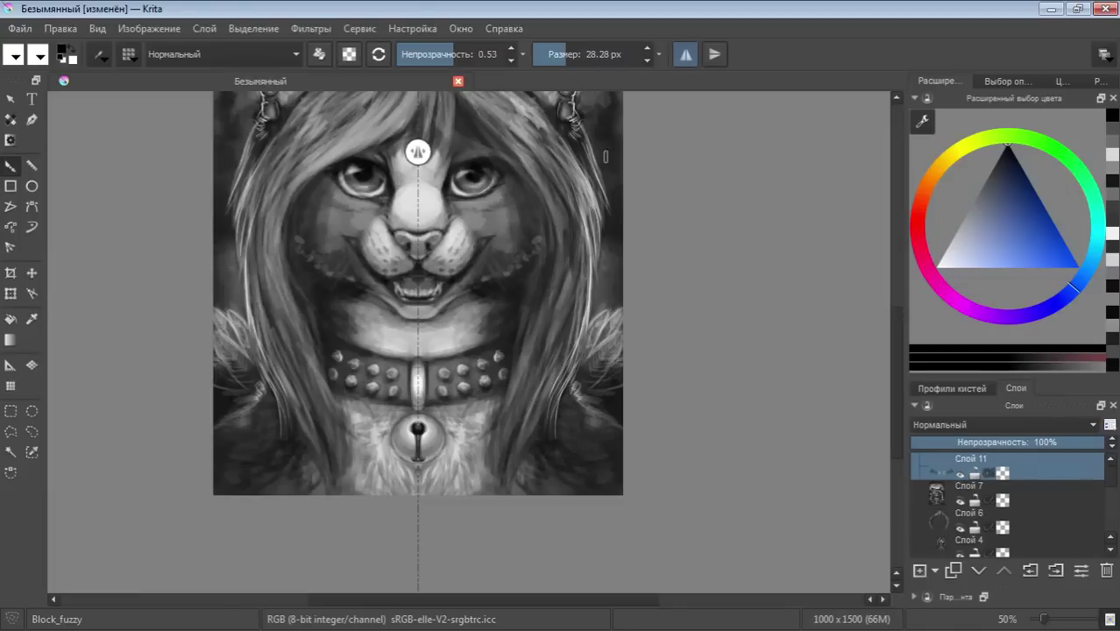
pyautogui.moveTo(565, 53); pyautogui.dragTo(578, 53)
pyautogui.moveTo(530, 495)
pyautogui.mouseDown()
pyautogui.moveTo(530, 447)
pyautogui.moveTo(564, 459)
pyautogui.moveTo(569, 416)
pyautogui.moveTo(592, 451)
pyautogui.moveTo(572, 482)
pyautogui.moveTo(600, 437)
pyautogui.moveTo(495, 478)
pyautogui.moveTo(525, 490)
pyautogui.moveTo(499, 484)
pyautogui.mouseUp()
# Paint bright light-grey strands across the lower and lower-right fur at 0.42 opacity
pyautogui.click(964, 215)
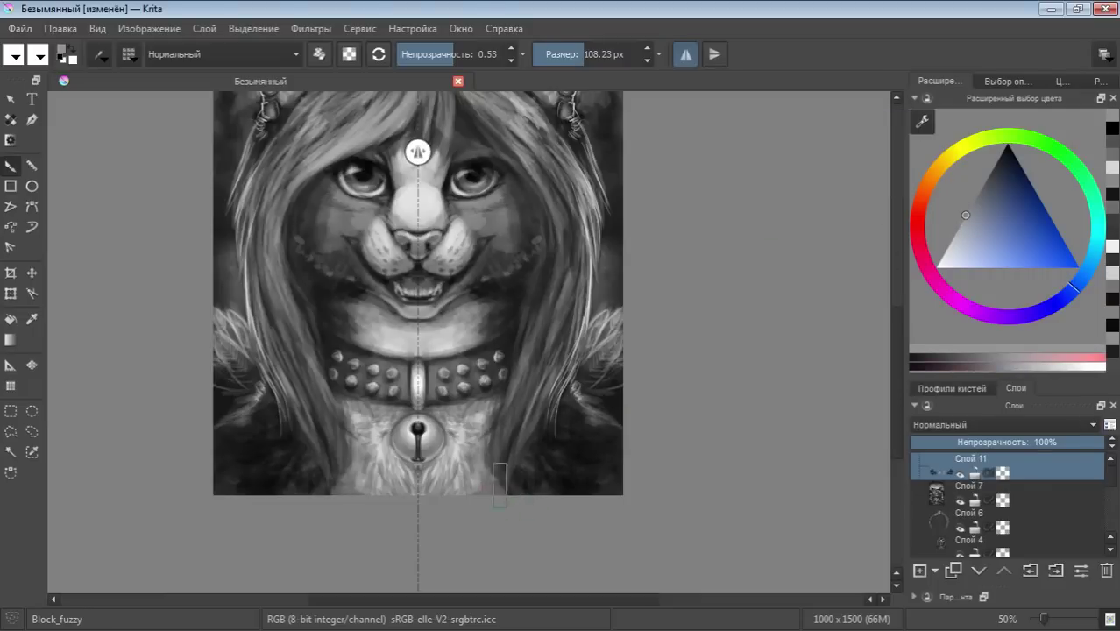
pyautogui.click(557, 53)
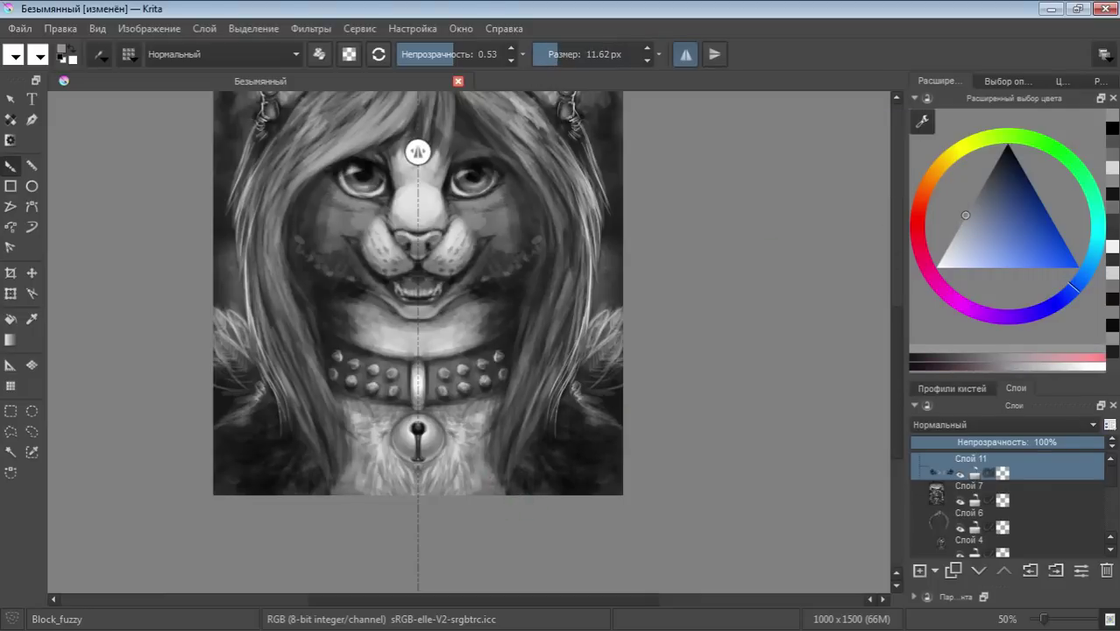
pyautogui.click(570, 51)
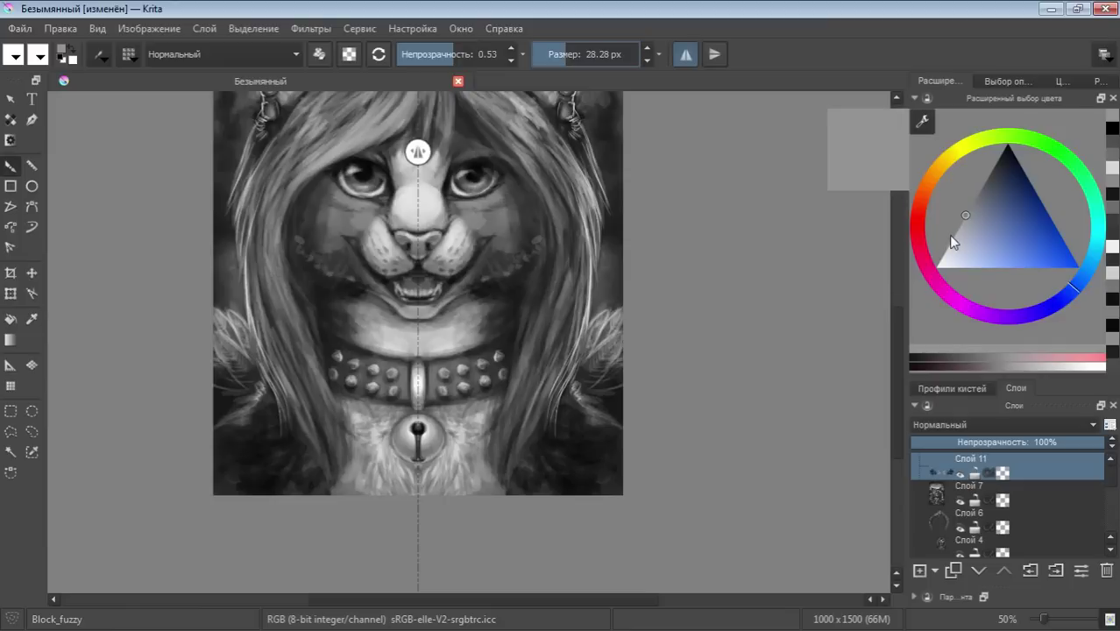
pyautogui.moveTo(963, 242); pyautogui.dragTo(931, 246)
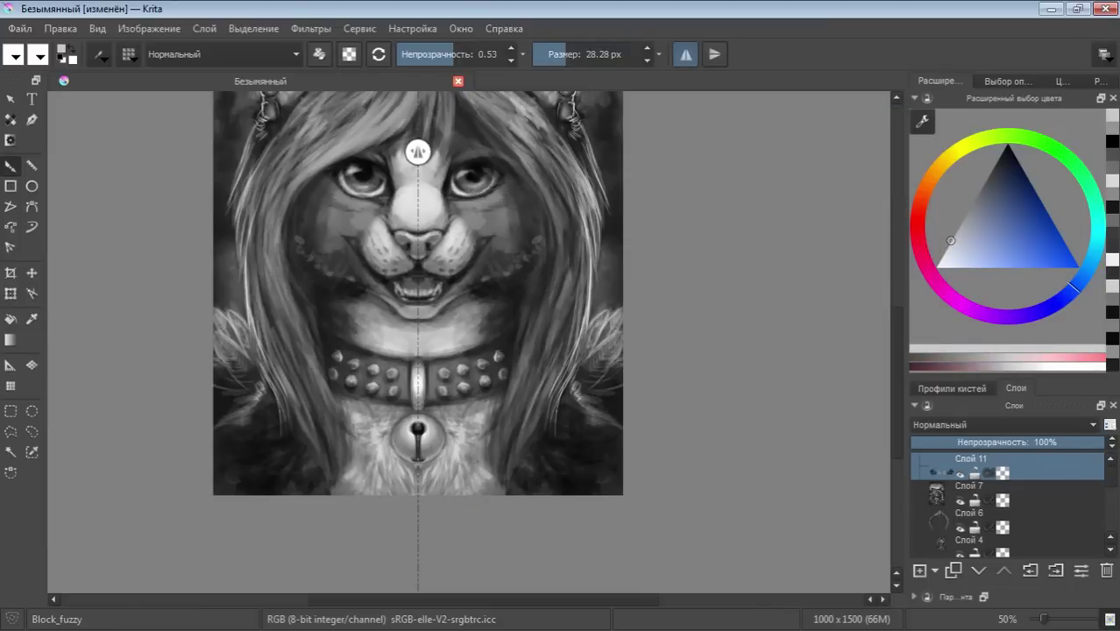
pyautogui.click(492, 461)
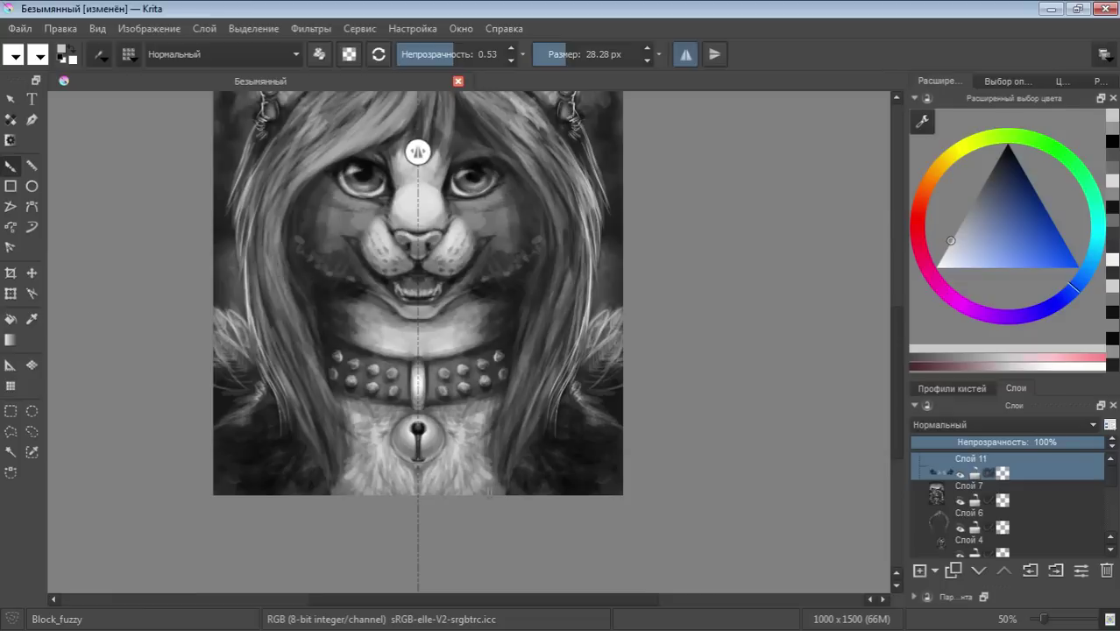
pyautogui.moveTo(496, 490); pyautogui.dragTo(528, 484)
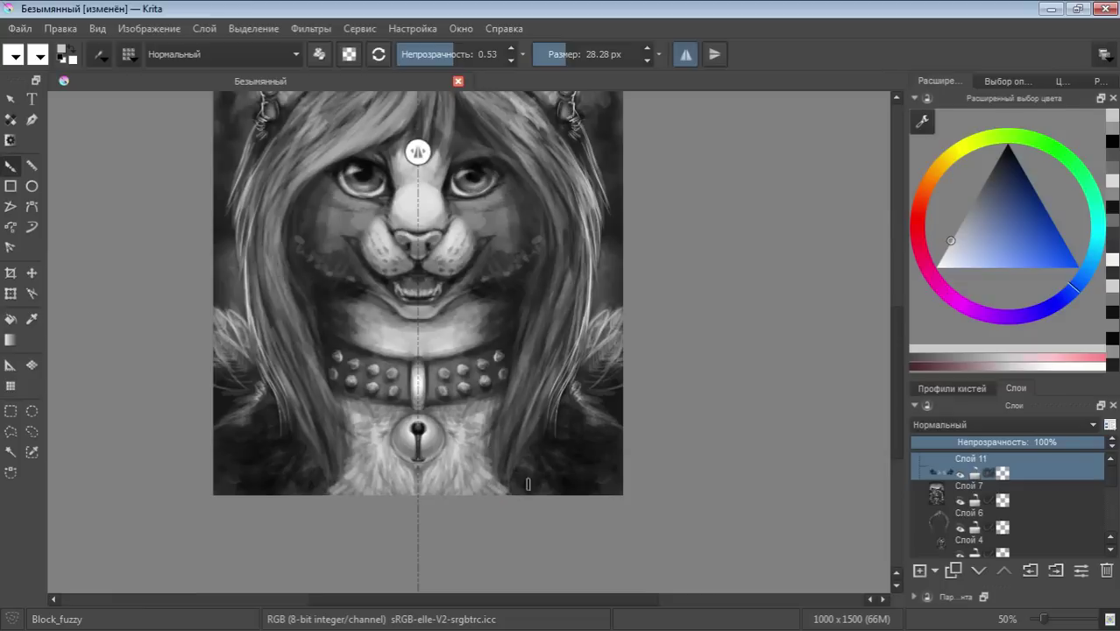
pyautogui.click(578, 54)
pyautogui.click(443, 53)
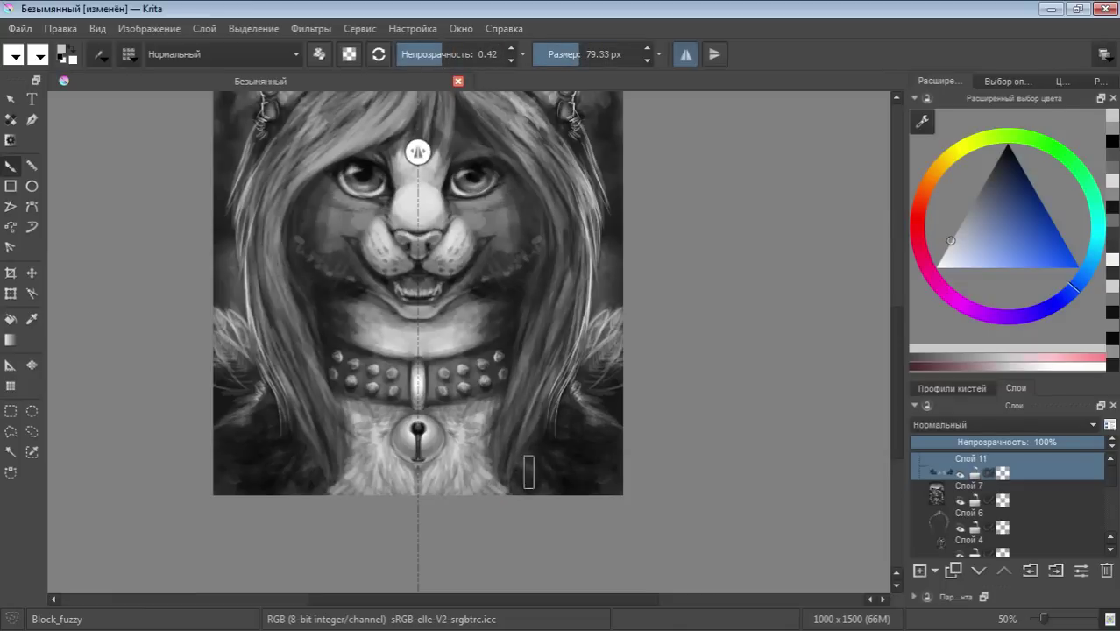
pyautogui.moveTo(529, 458)
pyautogui.mouseDown()
pyautogui.moveTo(565, 420)
pyautogui.moveTo(583, 438)
pyautogui.moveTo(590, 480)
pyautogui.moveTo(547, 480)
pyautogui.moveTo(595, 470)
pyautogui.moveTo(608, 452)
pyautogui.moveTo(597, 411)
pyautogui.moveTo(604, 447)
pyautogui.moveTo(640, 453)
pyautogui.mouseUp()
# Paint dark mirrored strokes into the chest and side fur with a ~26 px brush, then zoom out
pyautogui.click(986, 177)
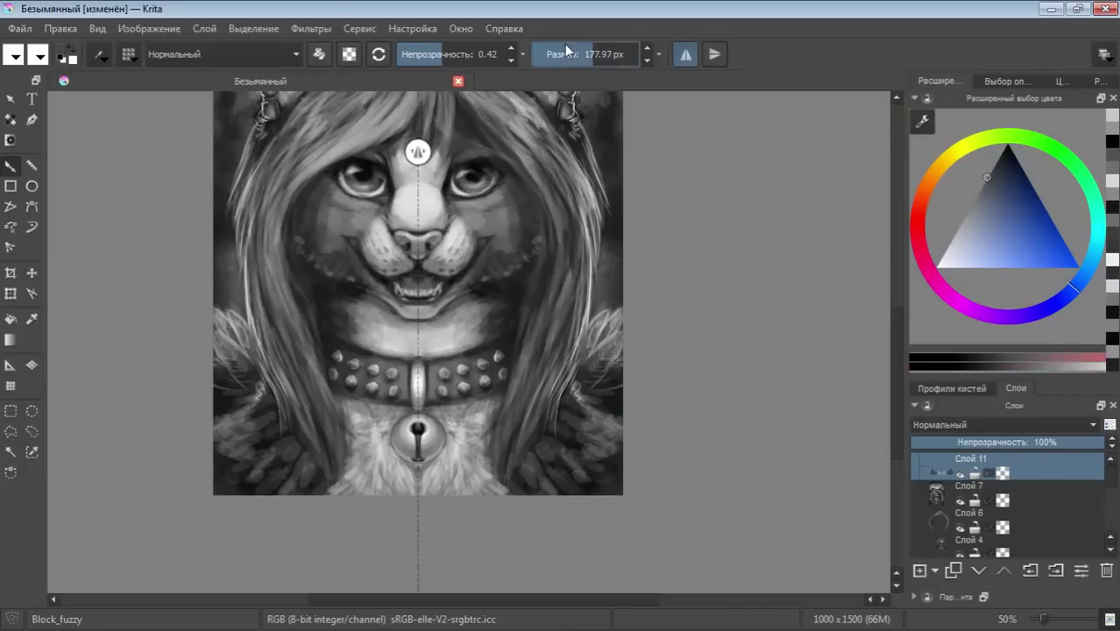
pyautogui.moveTo(605, 54); pyautogui.dragTo(573, 73)
pyautogui.moveTo(997, 159); pyautogui.dragTo(1000, 153)
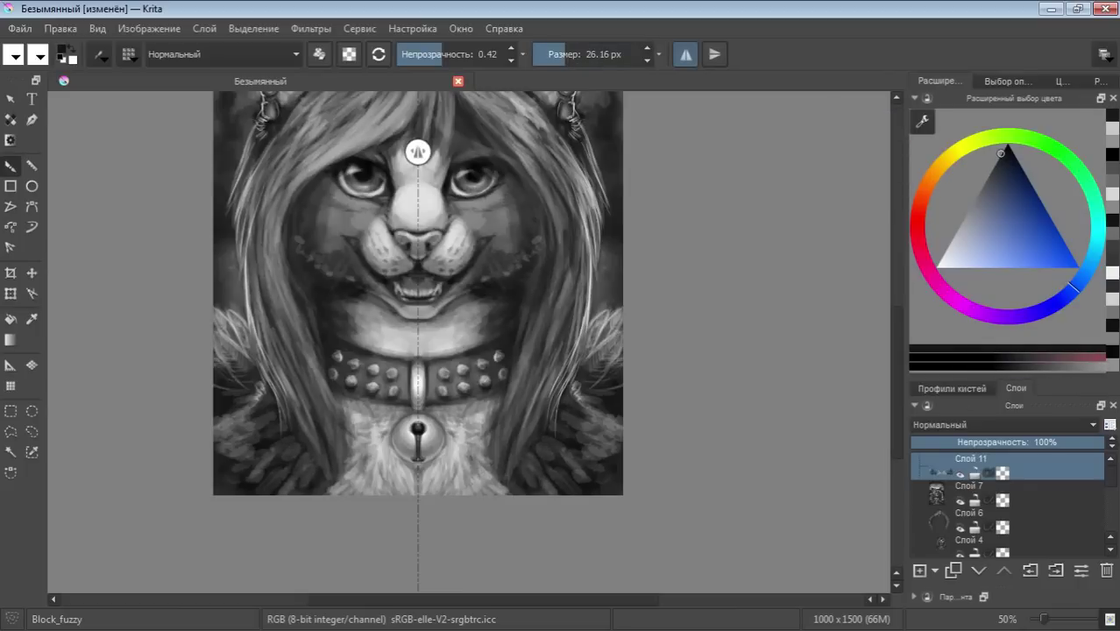
pyautogui.moveTo(454, 457)
pyautogui.mouseDown()
pyautogui.moveTo(434, 471)
pyautogui.moveTo(464, 489)
pyautogui.moveTo(487, 478)
pyautogui.mouseUp()
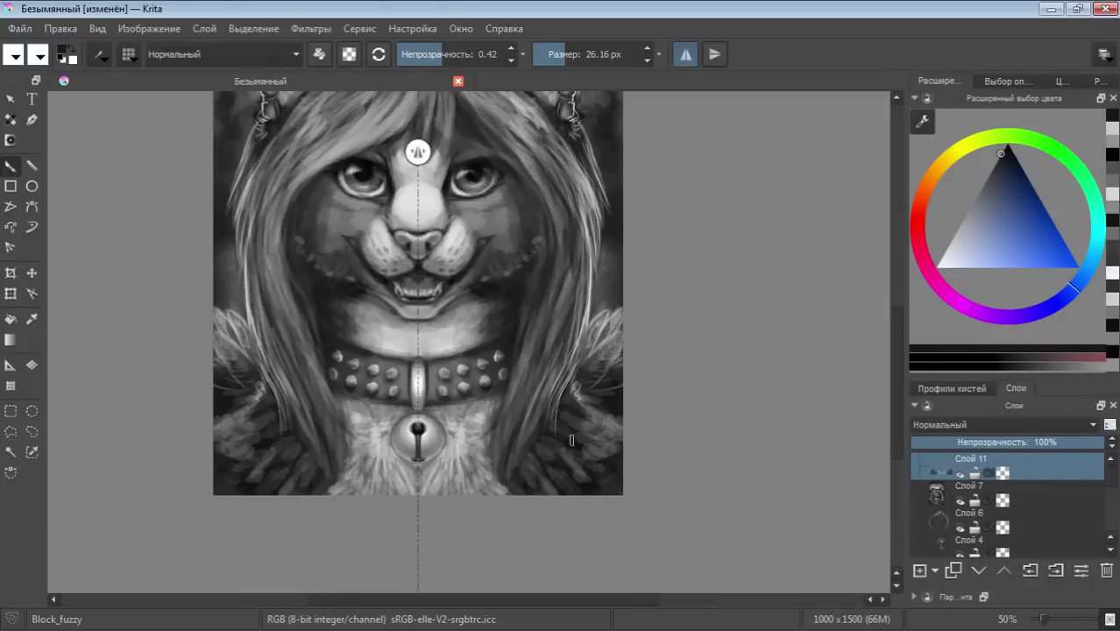
pyautogui.moveTo(1001, 184); pyautogui.dragTo(1008, 144)
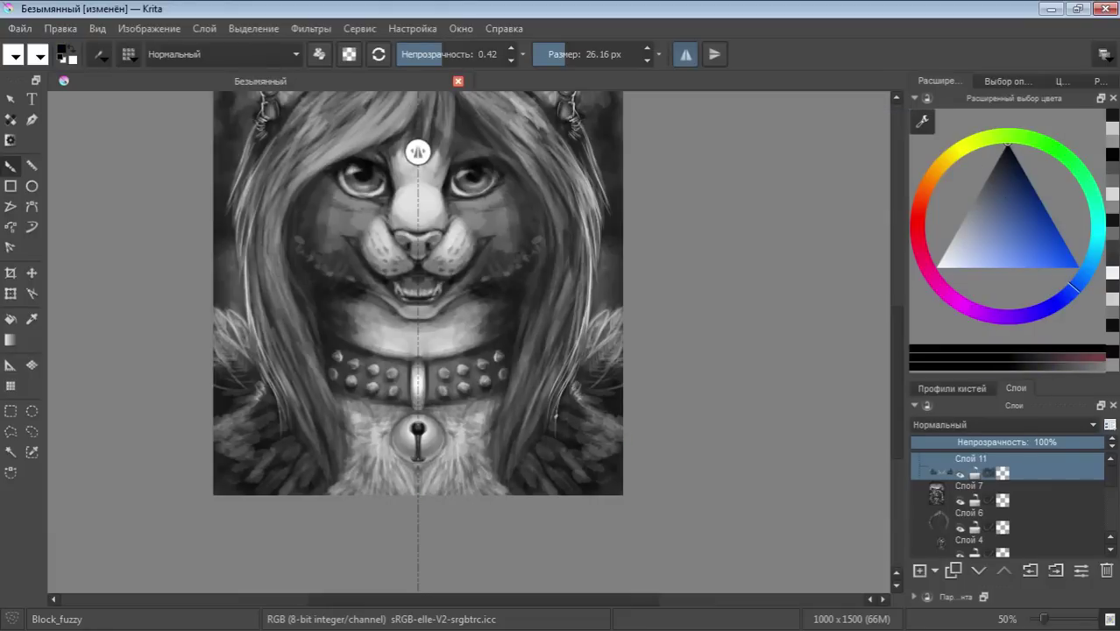
pyautogui.moveTo(556, 417)
pyautogui.mouseDown()
pyautogui.moveTo(615, 438)
pyautogui.moveTo(613, 421)
pyautogui.moveTo(612, 462)
pyautogui.moveTo(550, 456)
pyautogui.moveTo(529, 477)
pyautogui.mouseUp()
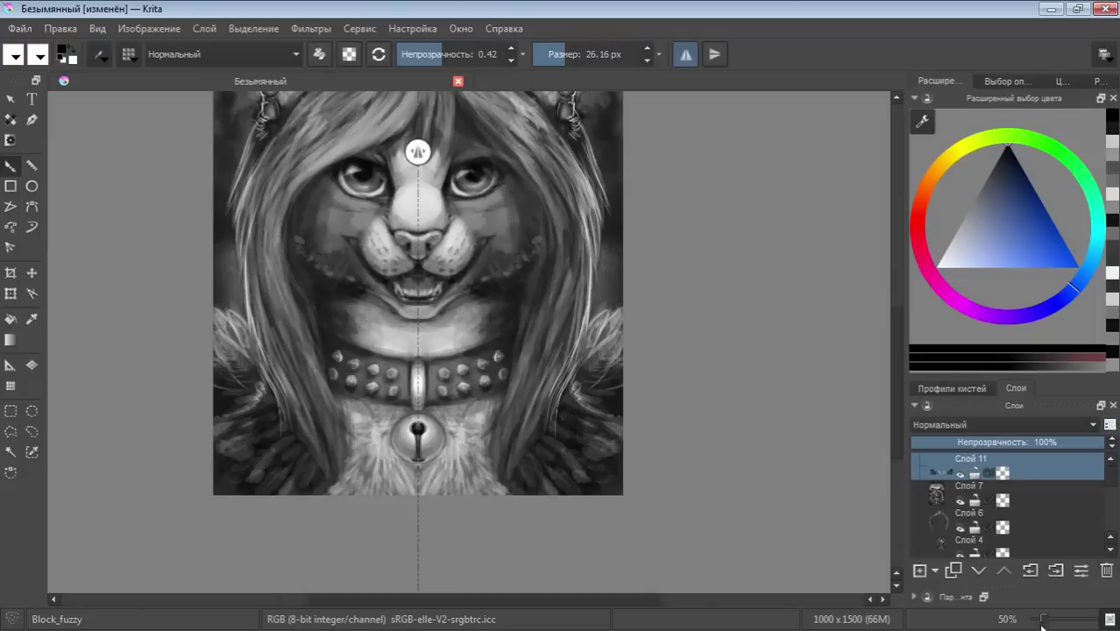
pyautogui.moveTo(1042, 624); pyautogui.dragTo(1037, 624)
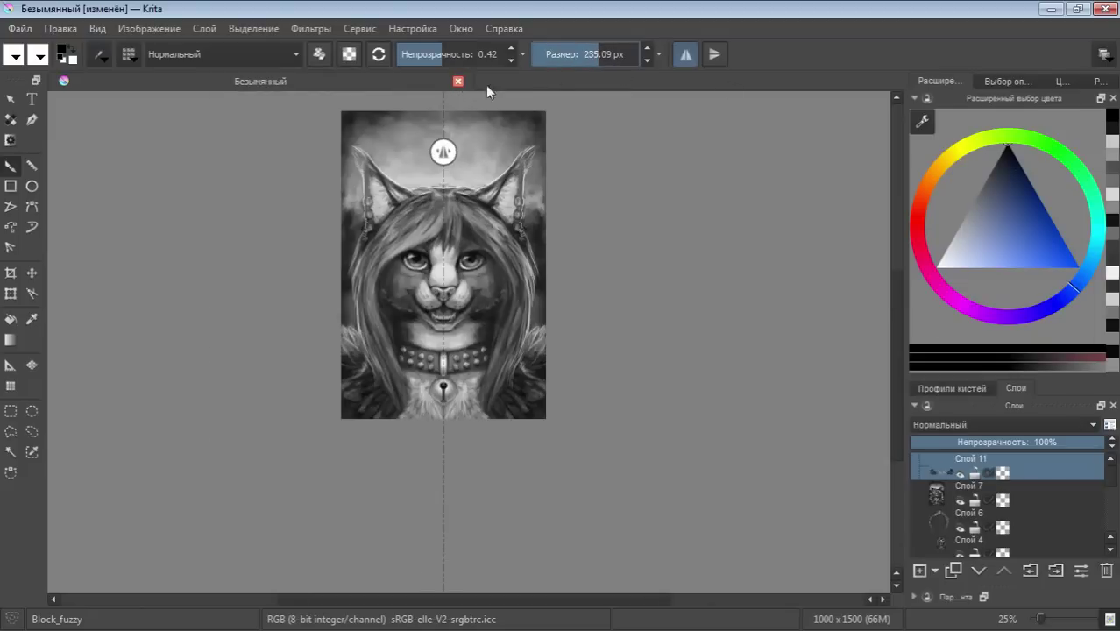
# Softly shade the right hair and nose-eye area at 0.20 opacity, then turn off mirroring
pyautogui.click(378, 54)
pyautogui.moveTo(501, 377); pyautogui.dragTo(501, 350)
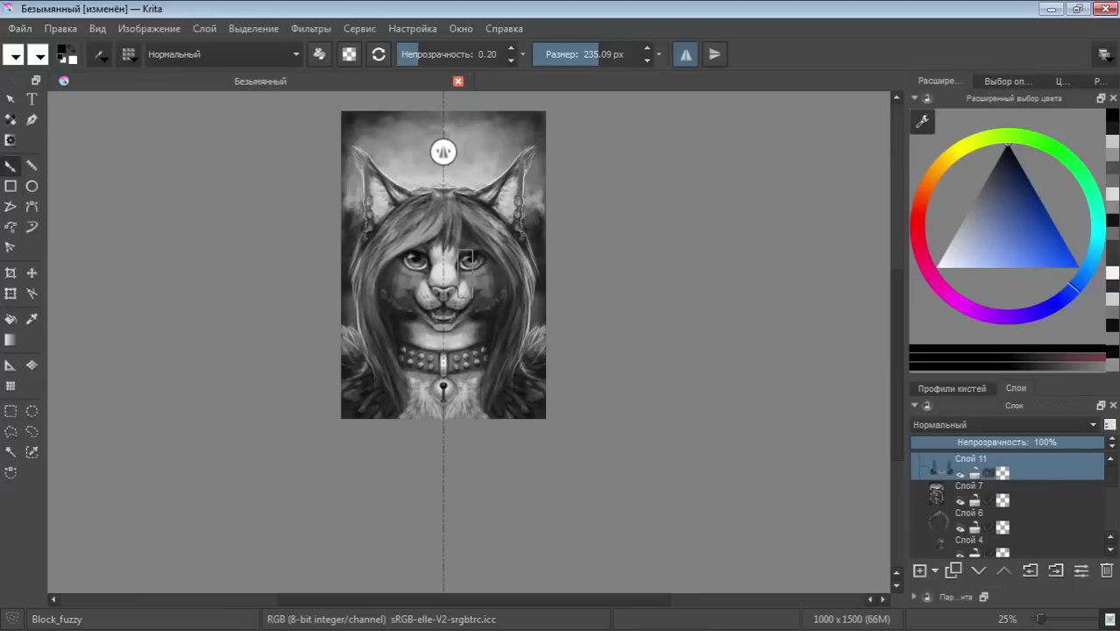
pyautogui.moveTo(486, 276); pyautogui.dragTo(456, 259)
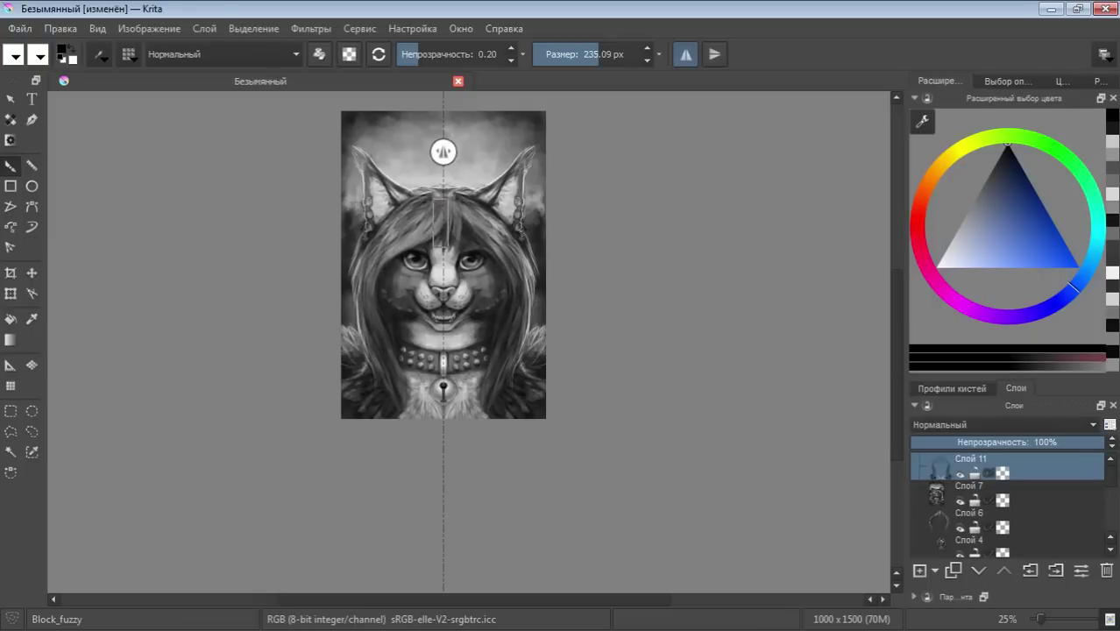
pyautogui.click(682, 63)
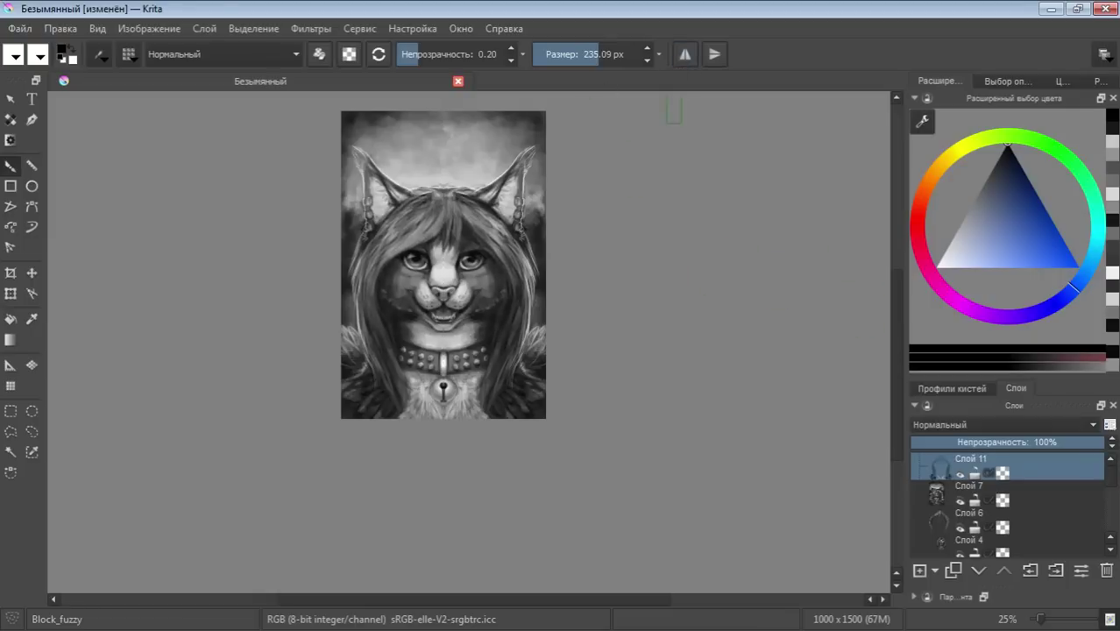
# On a new top layer, paint the bell's keyhole slot in black with a ~20 px brush
pyautogui.click(919, 572)
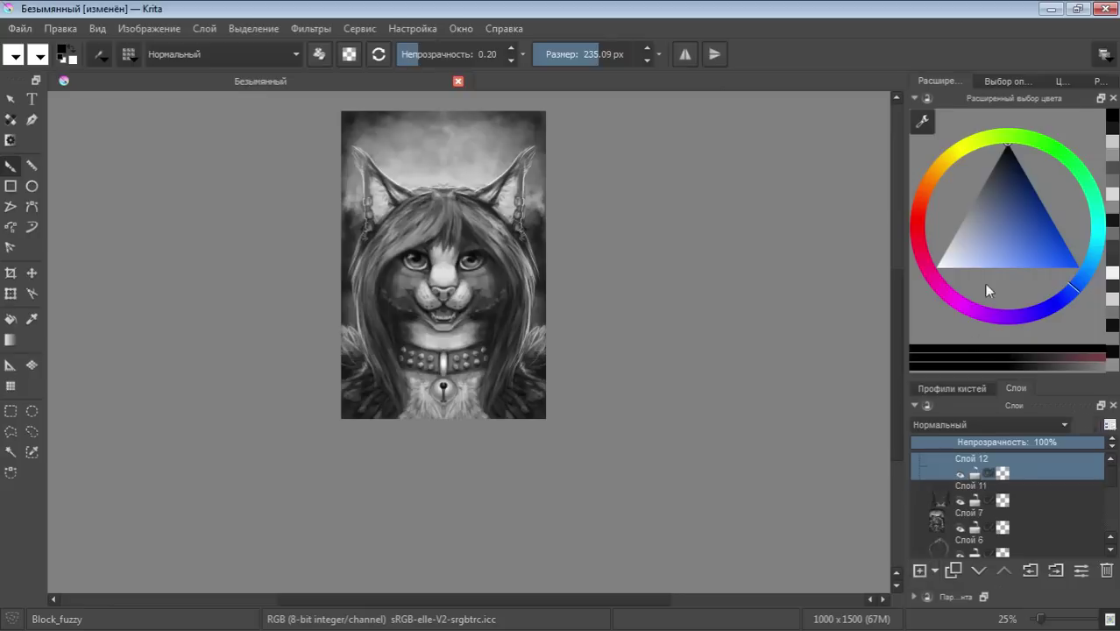
pyautogui.click(574, 67)
pyautogui.moveTo(430, 57); pyautogui.dragTo(464, 54)
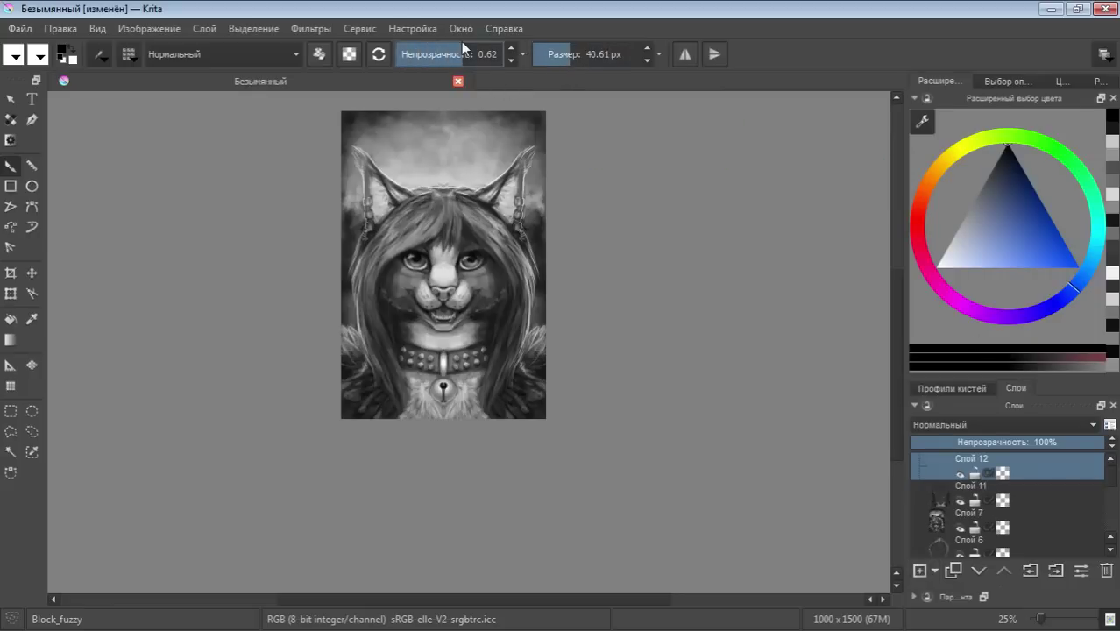
pyautogui.moveTo(1041, 619); pyautogui.dragTo(1049, 619)
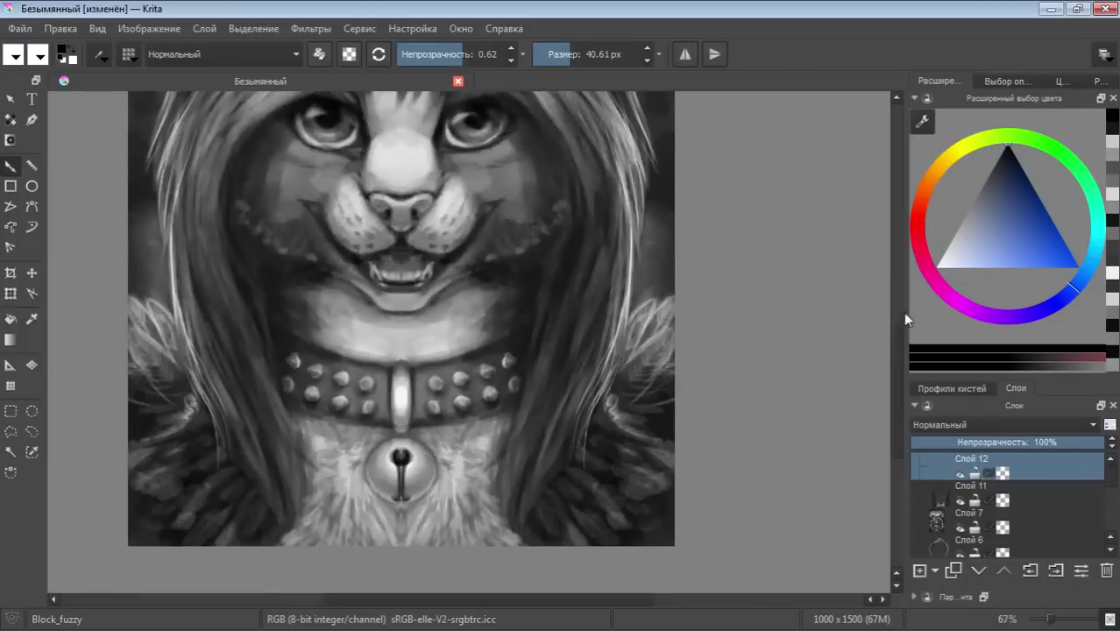
pyautogui.scroll(-2, 902, 333)
pyautogui.moveTo(1009, 256); pyautogui.dragTo(935, 265)
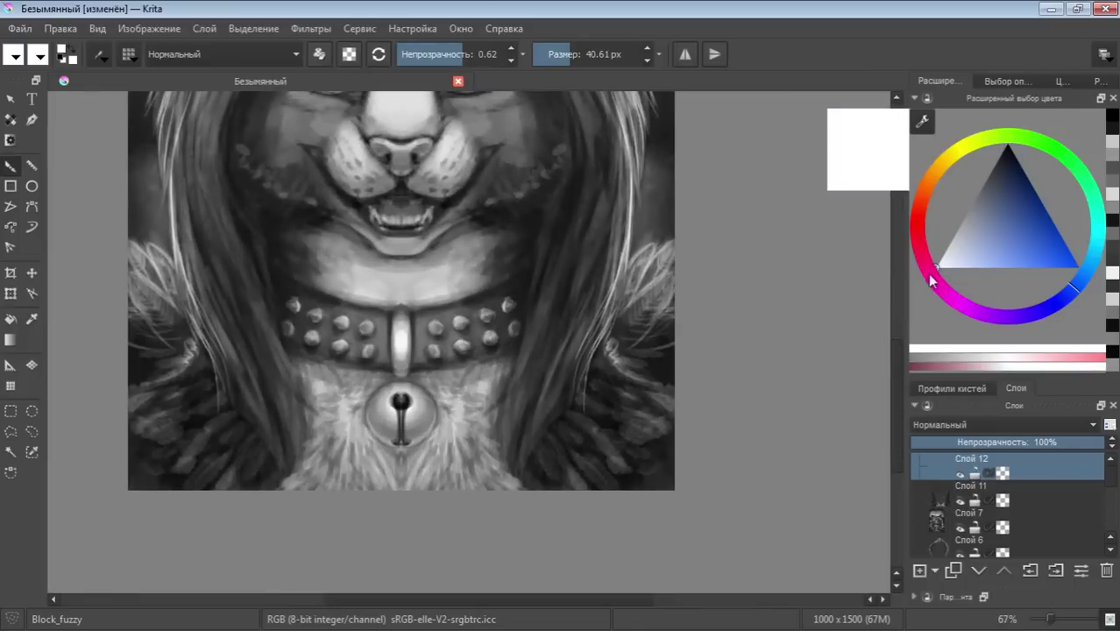
pyautogui.click(540, 54)
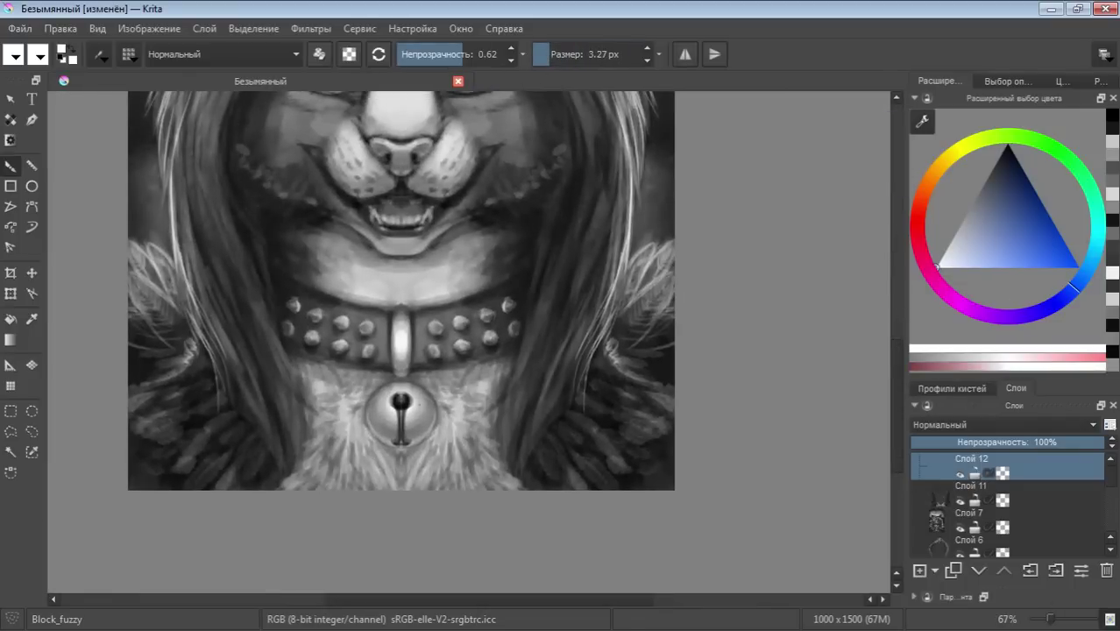
pyautogui.moveTo(993, 167); pyautogui.dragTo(1001, 152)
pyautogui.click(584, 54)
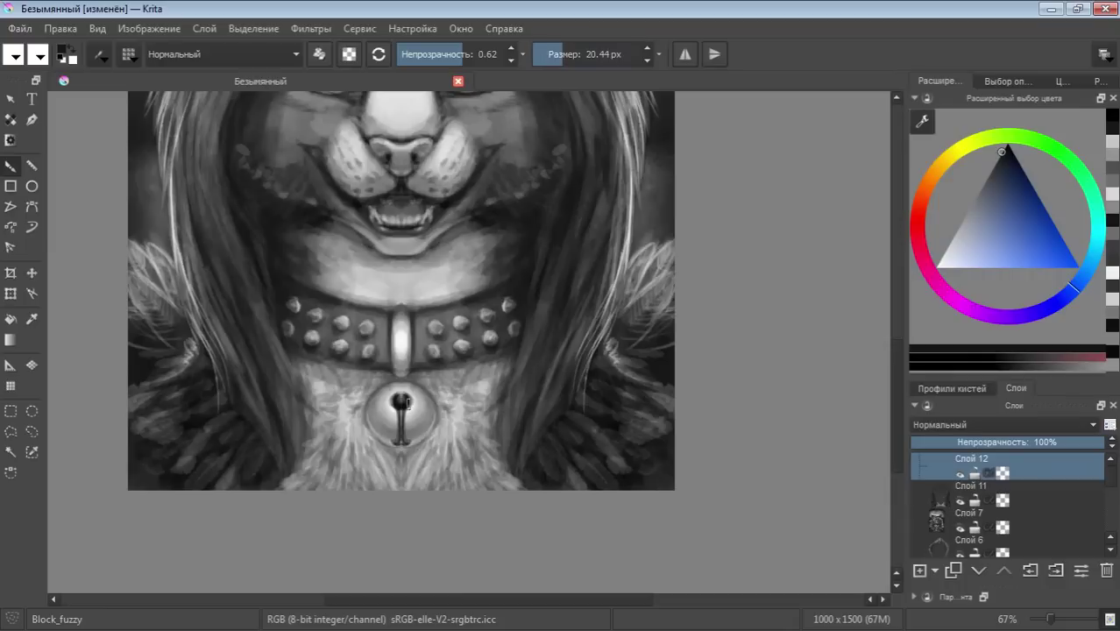
pyautogui.moveTo(399, 405); pyautogui.dragTo(400, 422)
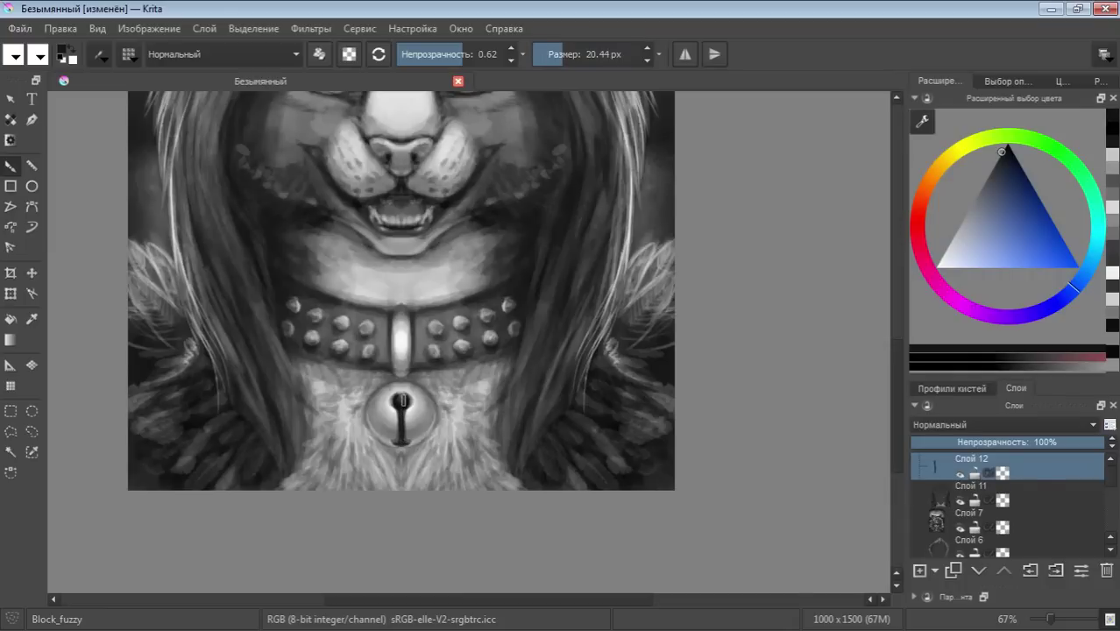
# Add a soft light-grey highlight to the keyhole at 0.18 opacity with a ~50 px brush
pyautogui.moveTo(993, 263); pyautogui.dragTo(963, 217)
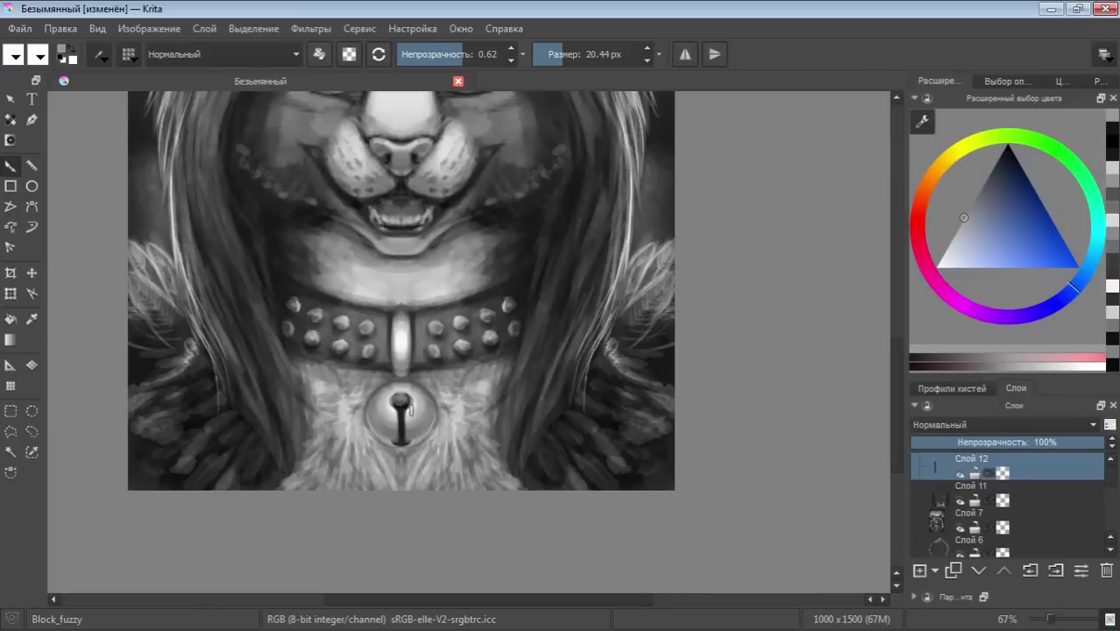
pyautogui.moveTo(994, 217); pyautogui.dragTo(1000, 155)
pyautogui.press('i')
pyautogui.press('i')
pyautogui.press('i')
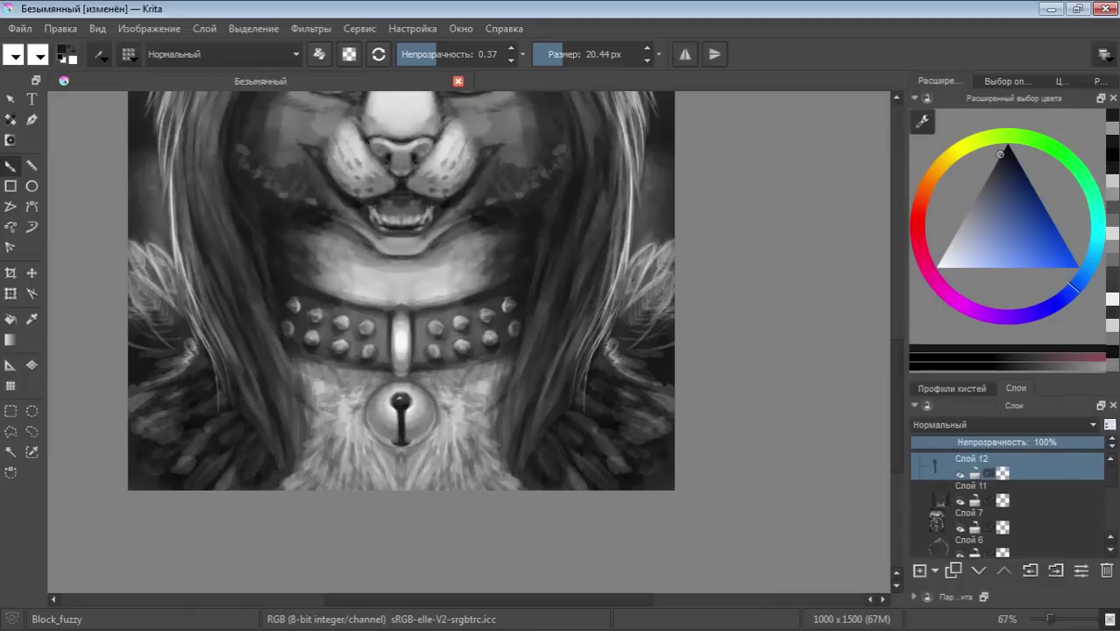
pyautogui.moveTo(963, 245); pyautogui.dragTo(944, 253)
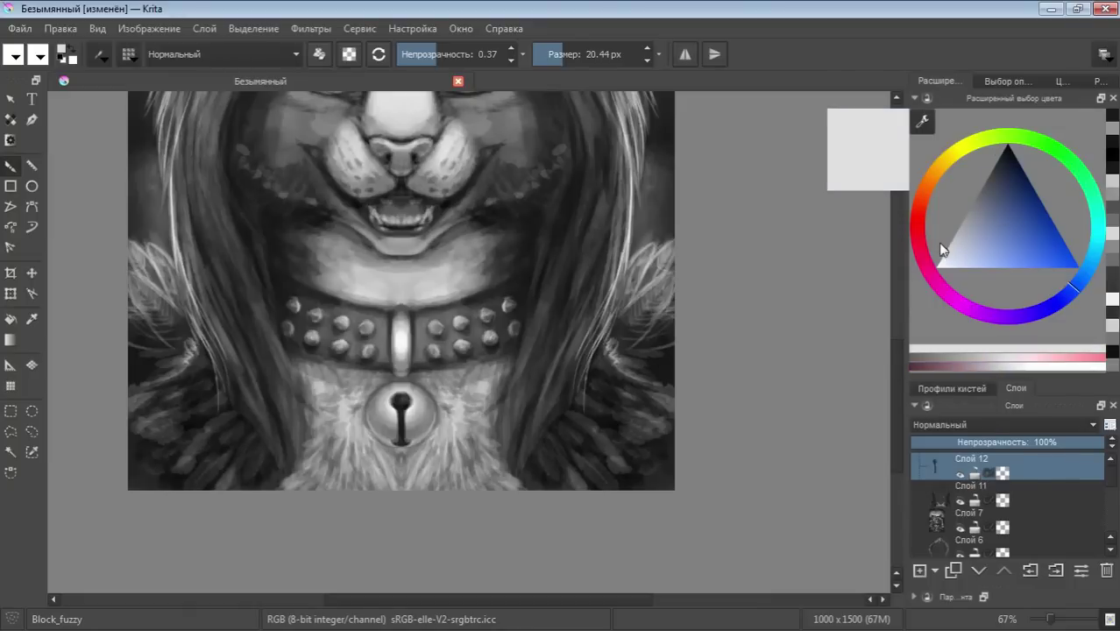
pyautogui.moveTo(433, 58); pyautogui.dragTo(415, 58)
pyautogui.moveTo(566, 62); pyautogui.dragTo(572, 58)
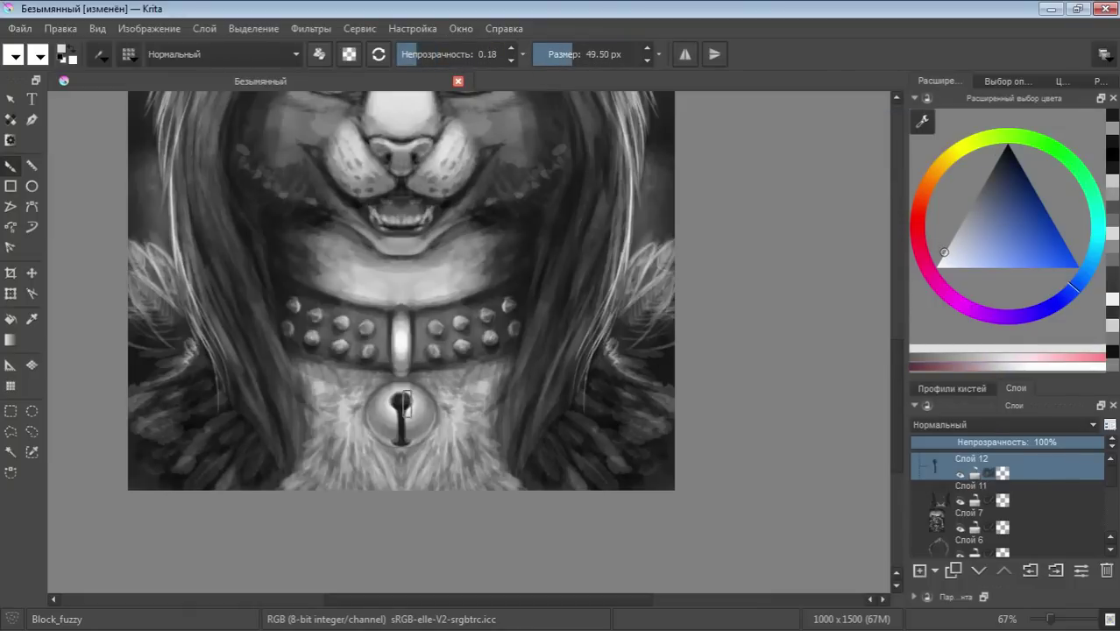
pyautogui.click(401, 398)
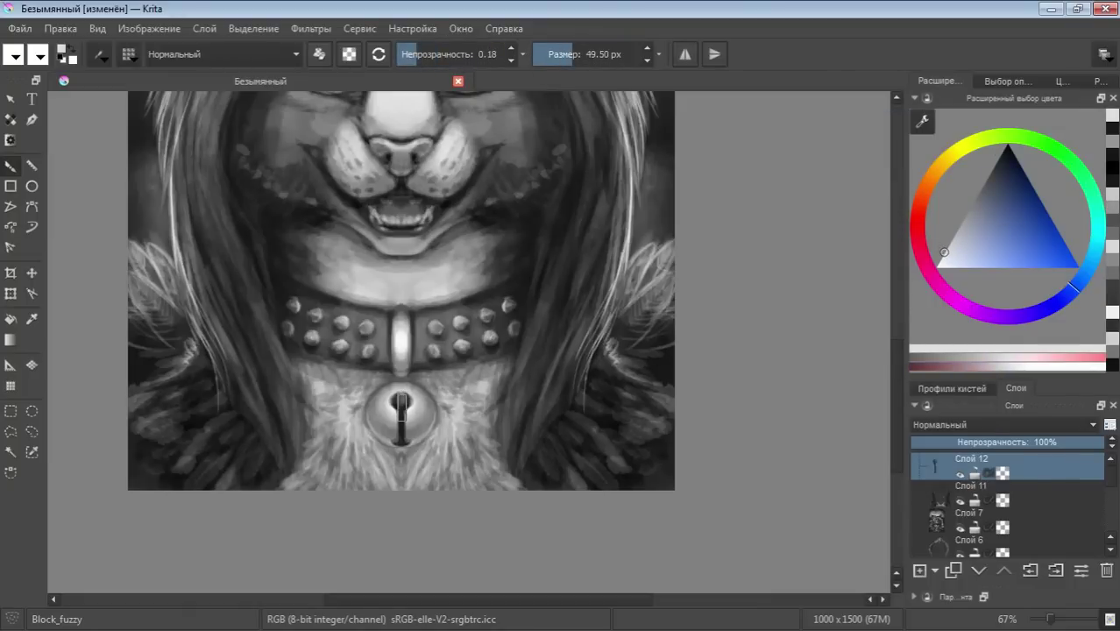
# Set up a fine-tipped white brush at 0.67 opacity for light chest-fur strands
pyautogui.click(554, 56)
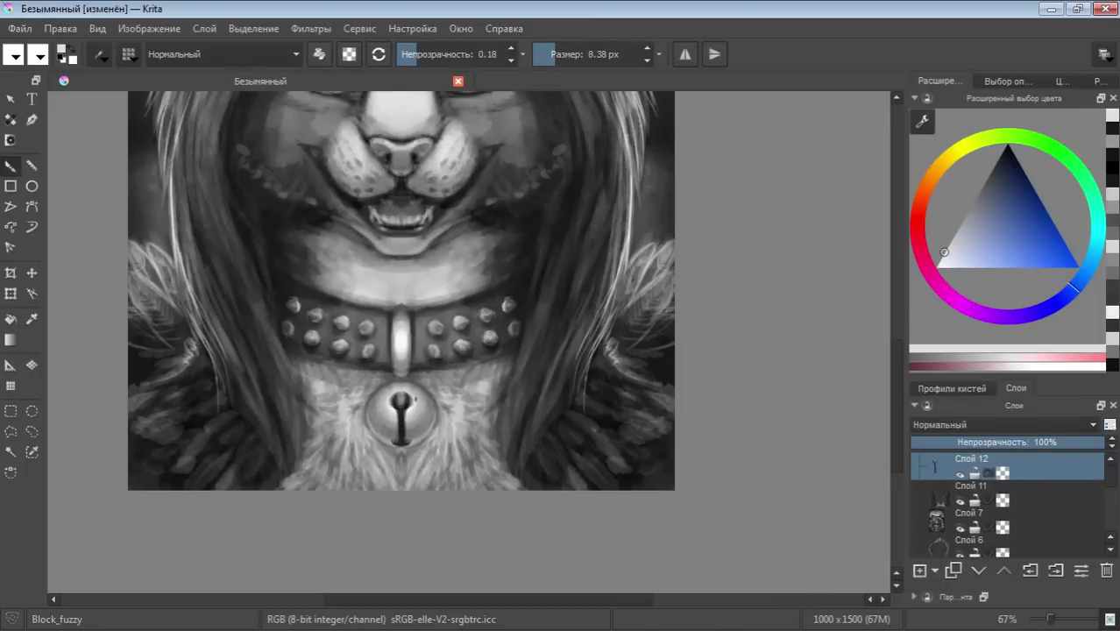
pyautogui.moveTo(978, 220); pyautogui.dragTo(923, 275)
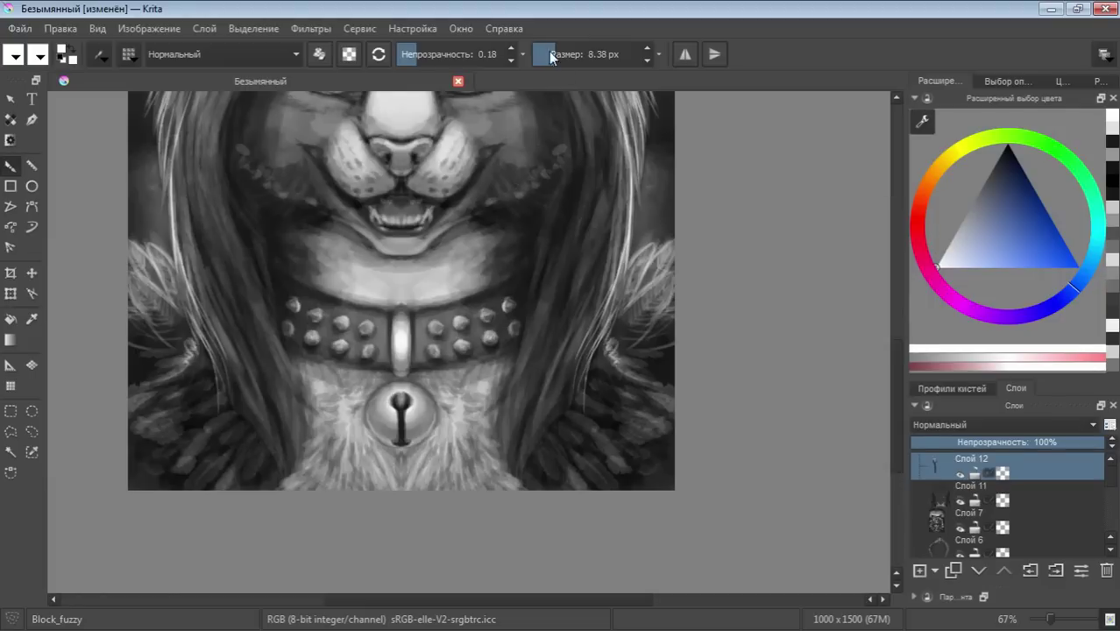
pyautogui.moveTo(550, 55); pyautogui.dragTo(578, 55)
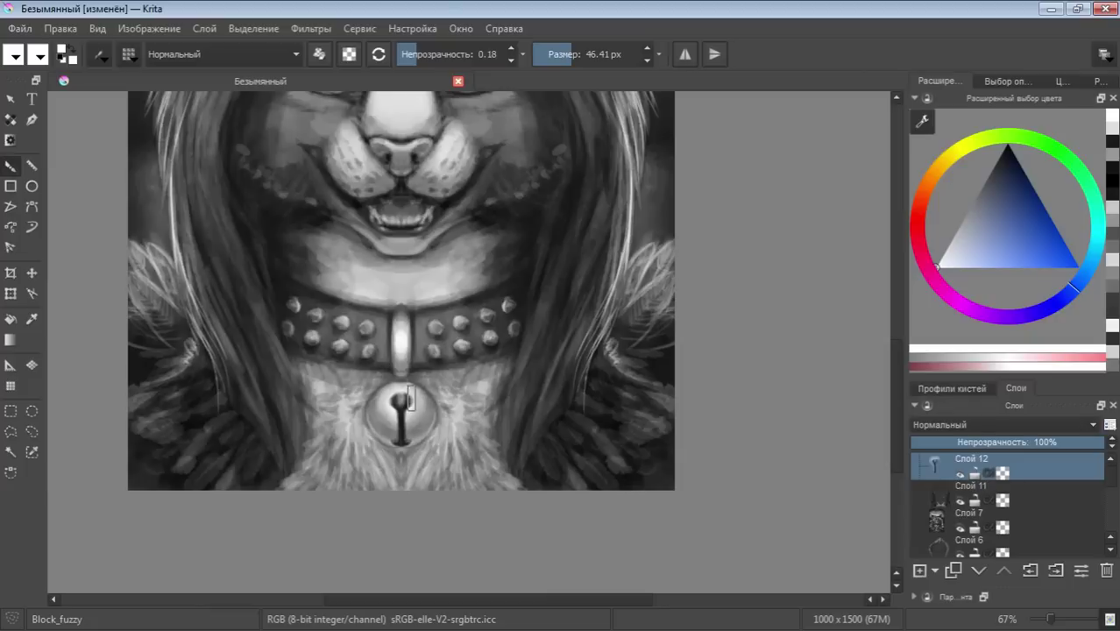
pyautogui.click(540, 57)
pyautogui.click(538, 54)
pyautogui.moveTo(433, 54); pyautogui.dragTo(450, 54)
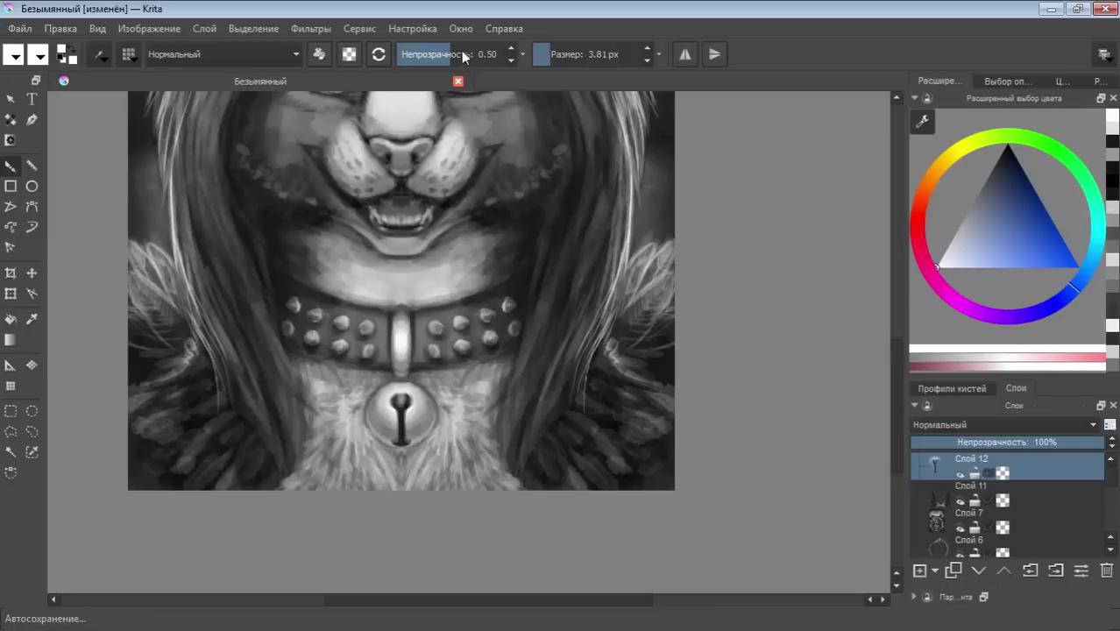
pyautogui.moveTo(451, 54); pyautogui.dragTo(469, 54)
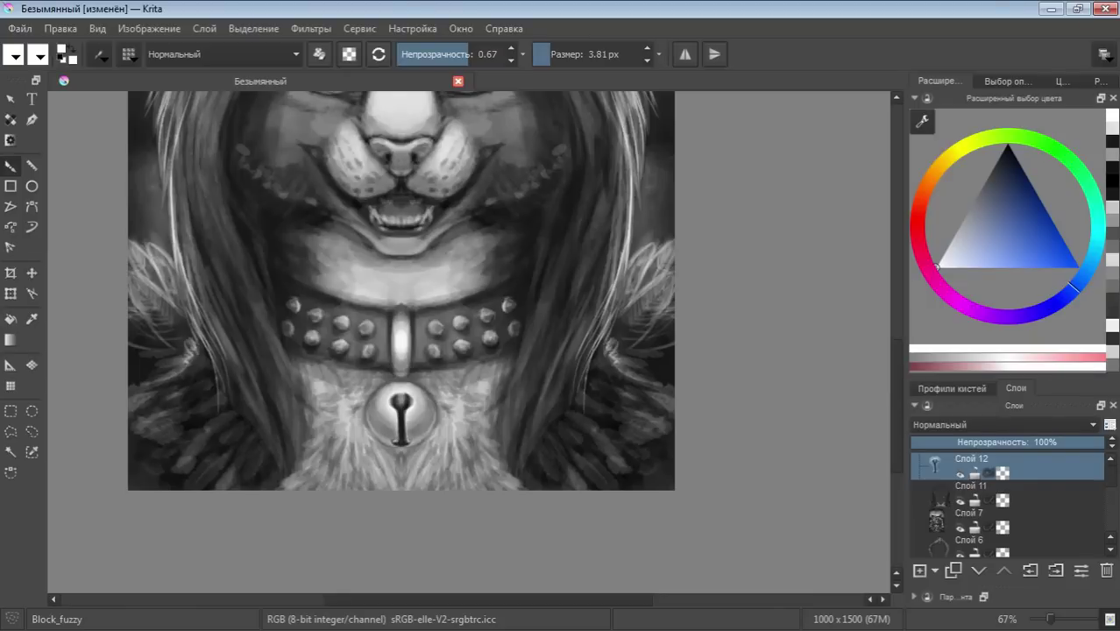
# Touch up the bell's bottom and the patch right of the keyhole with a ~11.6 px brush
pyautogui.click(480, 55)
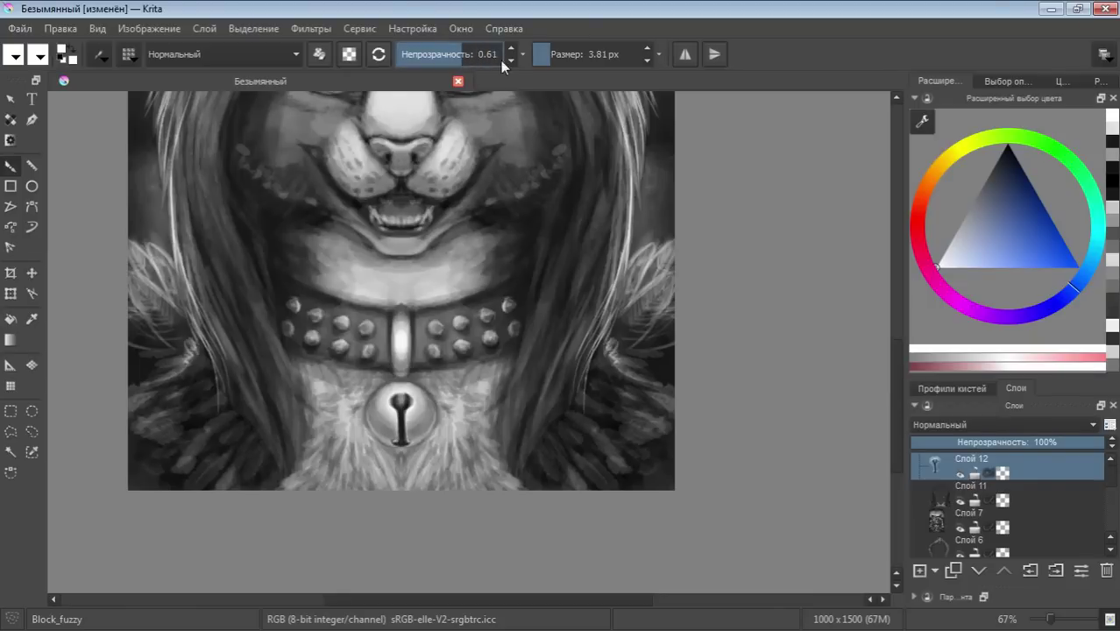
pyautogui.moveTo(544, 54); pyautogui.dragTo(558, 54)
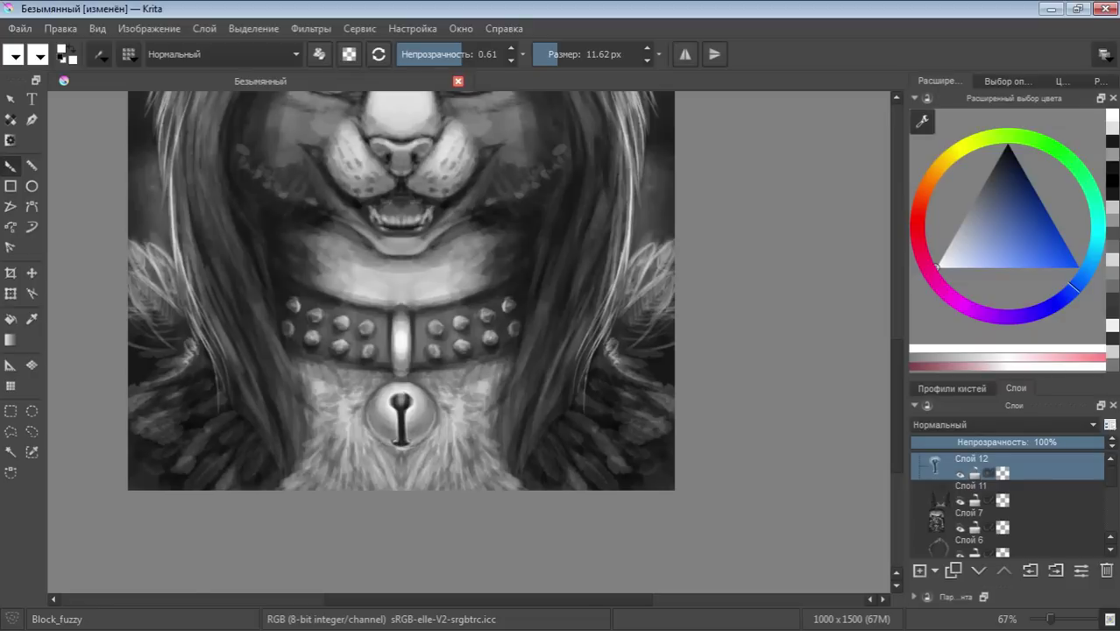
pyautogui.moveTo(370, 442); pyautogui.dragTo(386, 429)
pyautogui.moveTo(402, 445); pyautogui.dragTo(425, 431)
pyautogui.moveTo(404, 369); pyautogui.dragTo(420, 412)
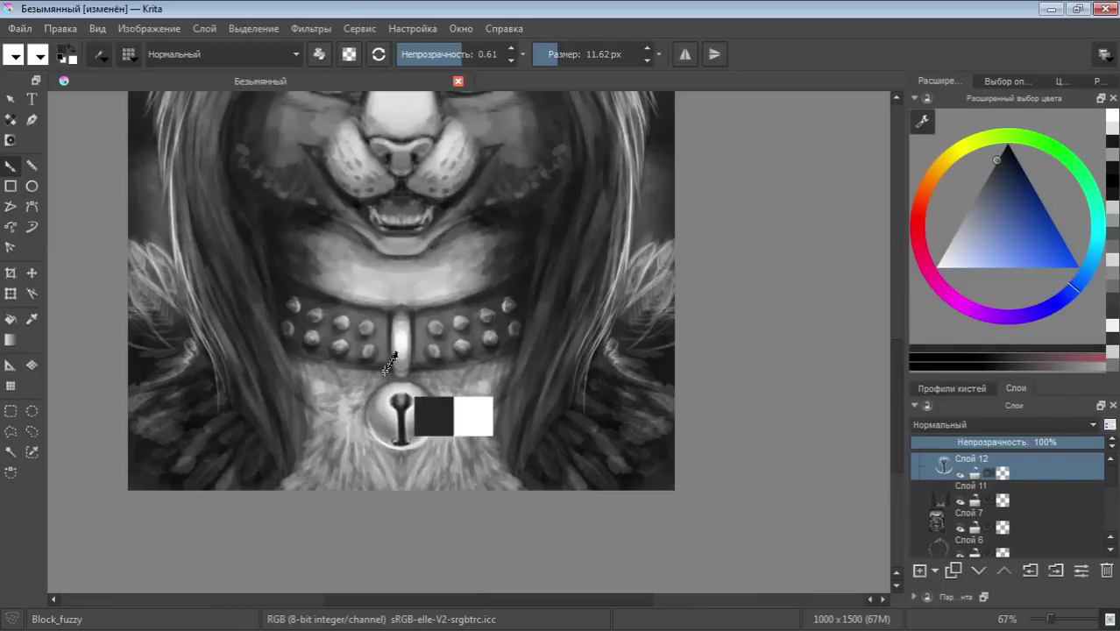
# Darken the bell's lower-right edge with faint black strokes from a ~26 px brush
pyautogui.moveTo(561, 53); pyautogui.dragTo(585, 54)
pyautogui.moveTo(461, 53); pyautogui.dragTo(406, 53)
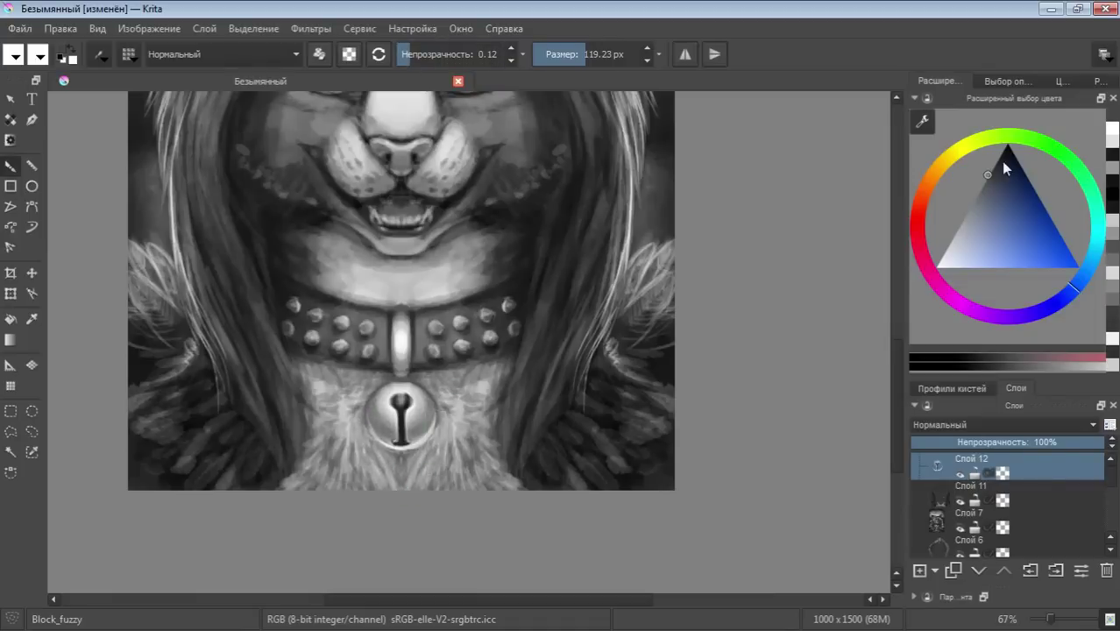
pyautogui.keyDown('ctrl'); pyautogui.click(528, 114); pyautogui.keyUp('ctrl')
pyautogui.moveTo(585, 53); pyautogui.dragTo(569, 54)
pyautogui.moveTo(409, 53); pyautogui.dragTo(424, 55)
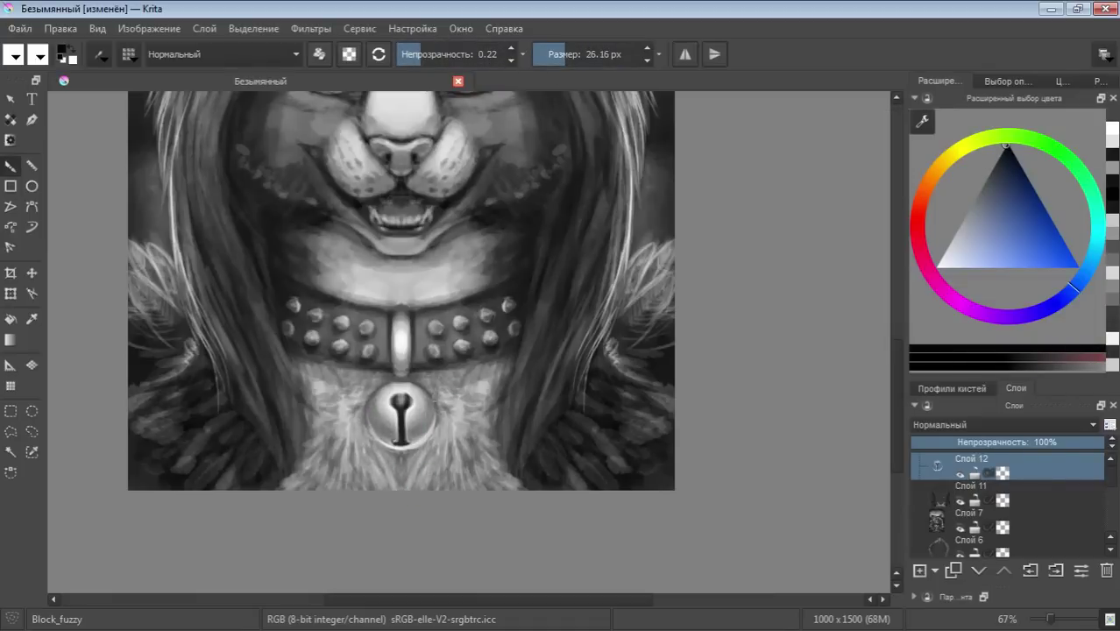
pyautogui.moveTo(438, 419); pyautogui.dragTo(412, 465)
pyautogui.moveTo(438, 416)
pyautogui.mouseDown()
pyautogui.moveTo(412, 456)
pyautogui.moveTo(415, 482)
pyautogui.mouseUp()
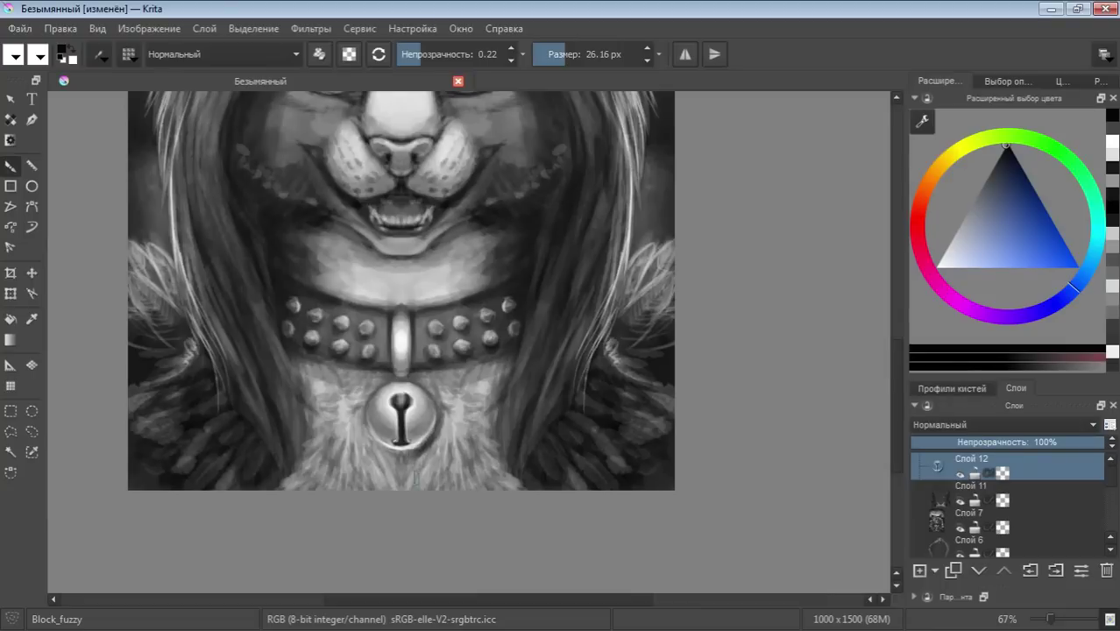
pyautogui.moveTo(436, 436); pyautogui.dragTo(424, 477)
pyautogui.moveTo(445, 417)
pyautogui.mouseDown()
pyautogui.moveTo(428, 473)
pyautogui.moveTo(433, 461)
pyautogui.moveTo(456, 470)
pyautogui.moveTo(443, 487)
pyautogui.mouseUp()
# Add faint dark shading beneath the bell and into the fur below-left of it
pyautogui.moveTo(437, 448); pyautogui.dragTo(426, 487)
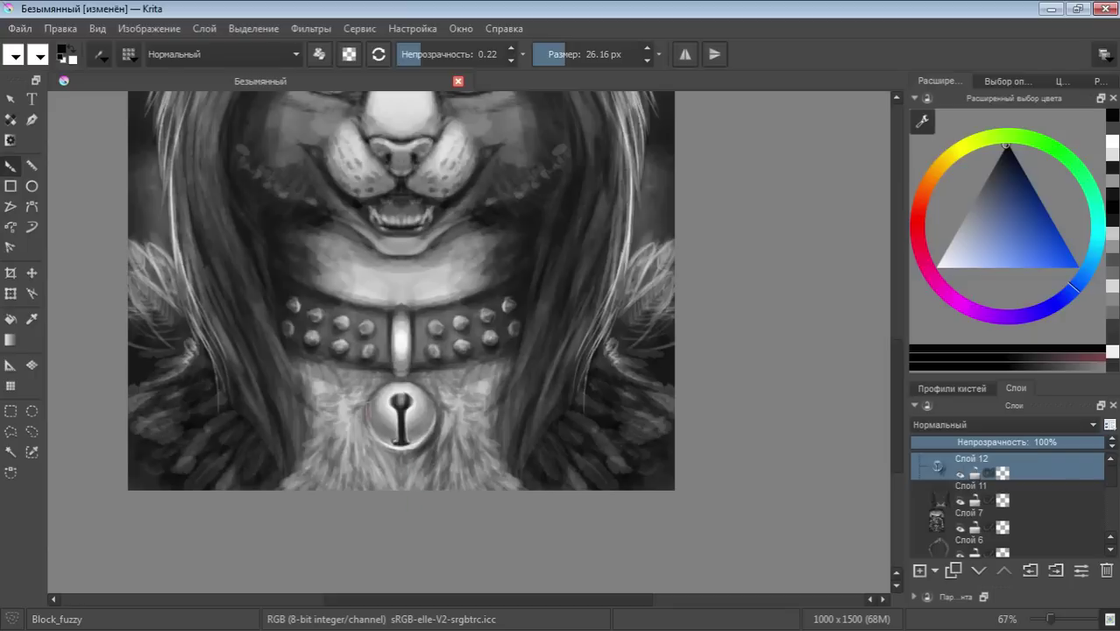
pyautogui.moveTo(368, 389)
pyautogui.mouseDown()
pyautogui.moveTo(357, 447)
pyautogui.moveTo(408, 482)
pyautogui.mouseUp()
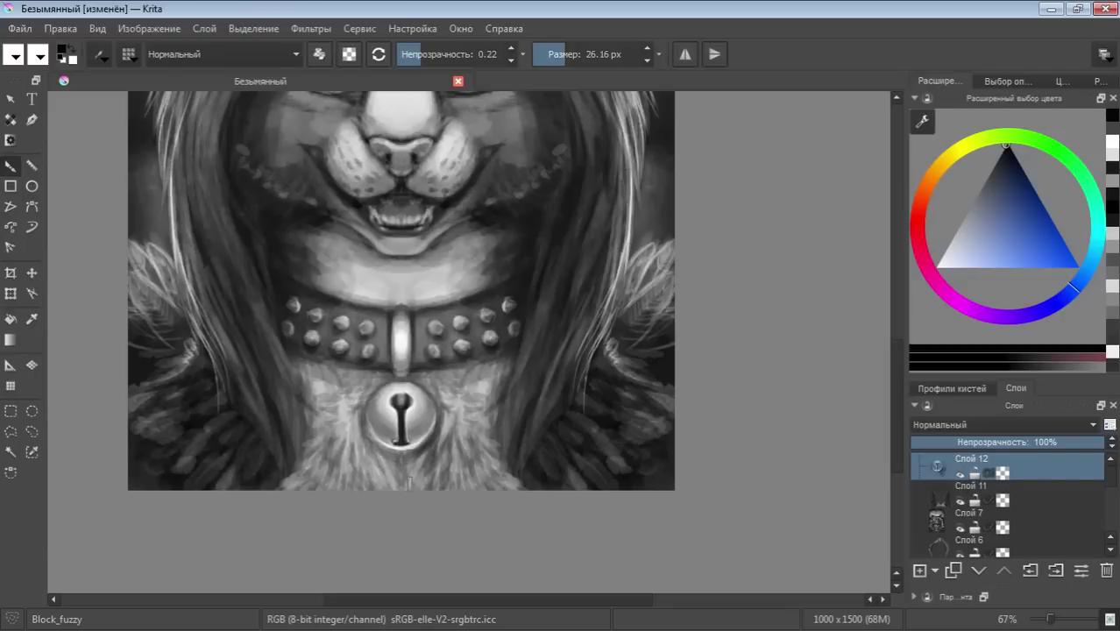
pyautogui.moveTo(394, 444); pyautogui.dragTo(421, 458)
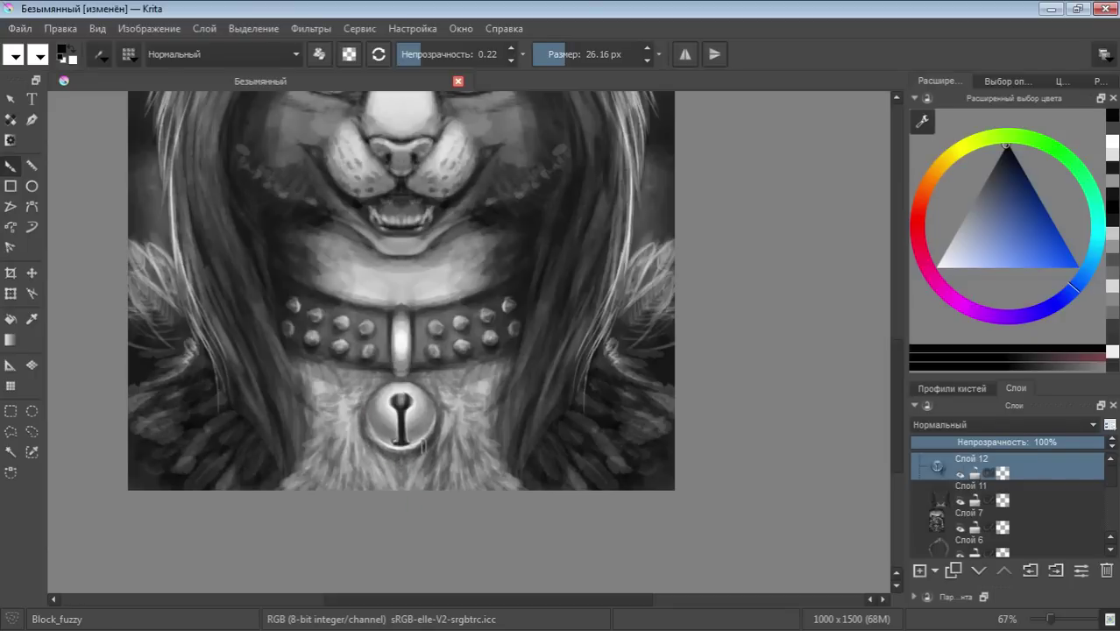
pyautogui.moveTo(355, 397); pyautogui.dragTo(342, 468)
pyautogui.moveTo(354, 417); pyautogui.dragTo(376, 489)
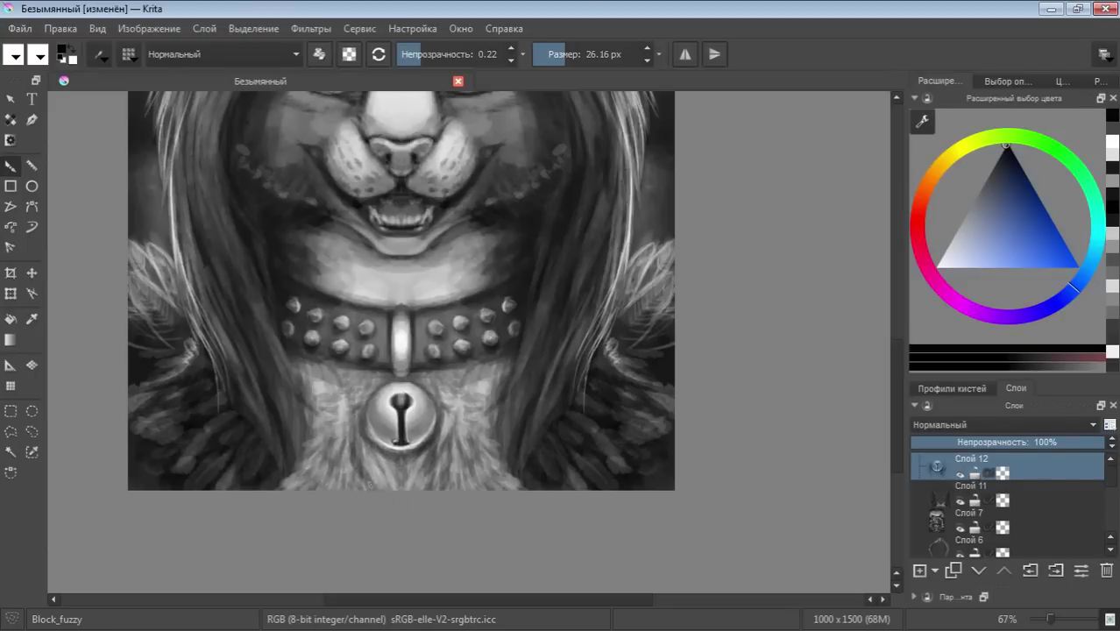
pyautogui.moveTo(376, 436); pyautogui.dragTo(393, 488)
pyautogui.moveTo(354, 412); pyautogui.dragTo(382, 473)
pyautogui.moveTo(371, 435)
pyautogui.mouseDown()
pyautogui.moveTo(396, 487)
pyautogui.moveTo(418, 490)
pyautogui.mouseUp()
# Shade the fur below-right and left of the bell with more faint dark strokes
pyautogui.moveTo(421, 450); pyautogui.dragTo(407, 487)
pyautogui.moveTo(445, 403); pyautogui.dragTo(396, 488)
pyautogui.moveTo(353, 399); pyautogui.dragTo(345, 450)
pyautogui.moveTo(355, 400); pyautogui.dragTo(319, 473)
pyautogui.moveTo(350, 418); pyautogui.dragTo(317, 483)
pyautogui.moveTo(352, 436)
pyautogui.mouseDown()
pyautogui.moveTo(322, 504)
pyautogui.moveTo(343, 488)
pyautogui.mouseUp()
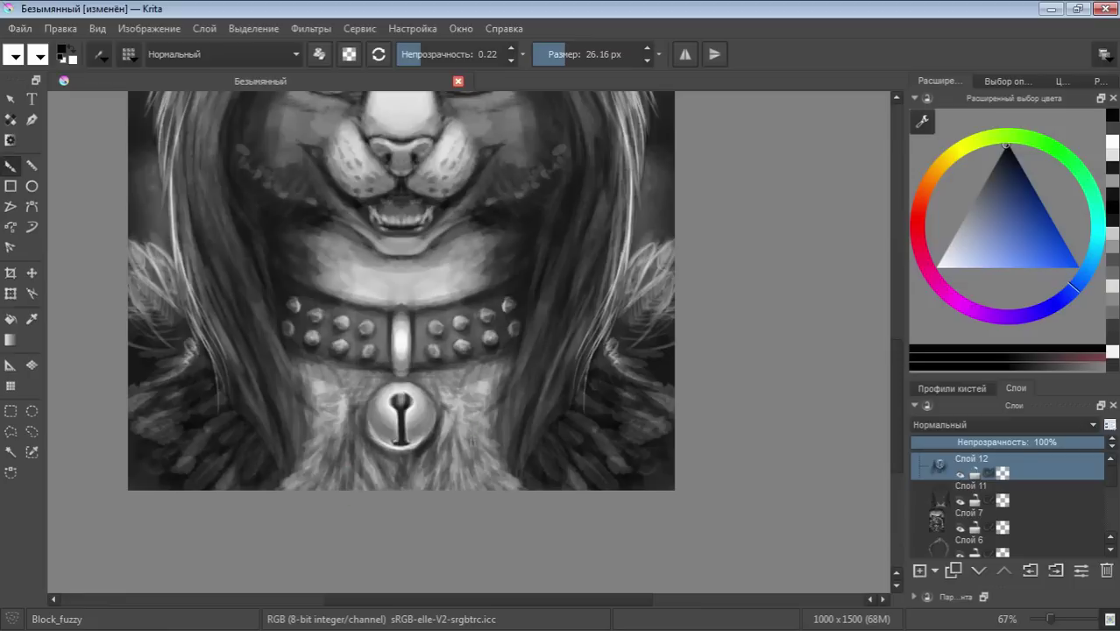
pyautogui.keyDown('ctrl'); pyautogui.click(451, 405); pyautogui.keyUp('ctrl')
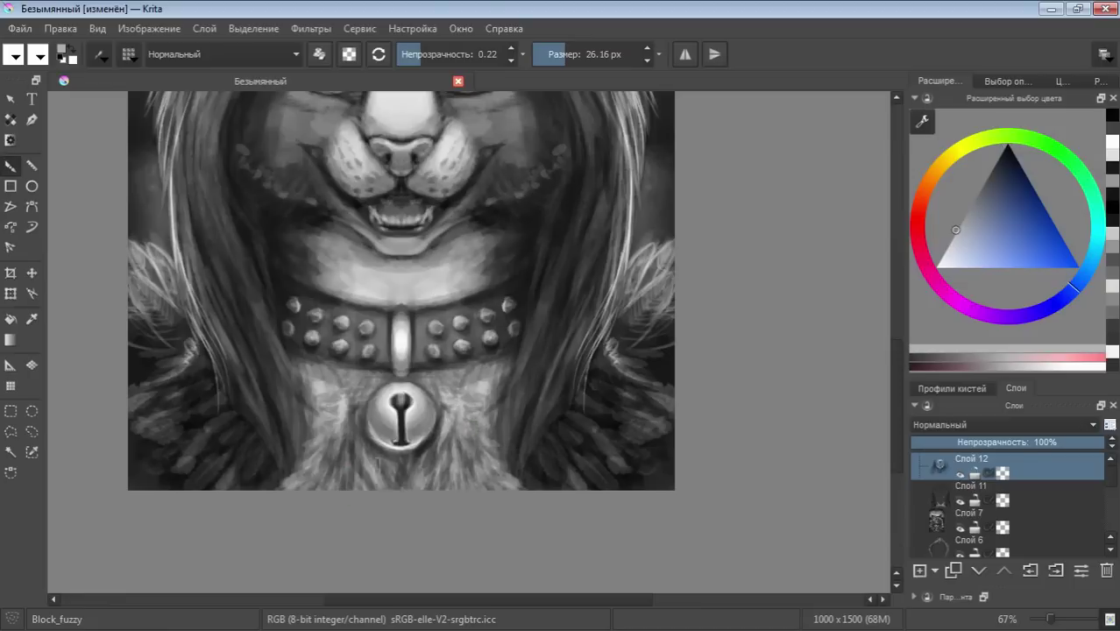
# At 0.50 opacity, lighten the fur below and left of the bell, then deepen the keyhole slot in near-black
pyautogui.click(451, 54)
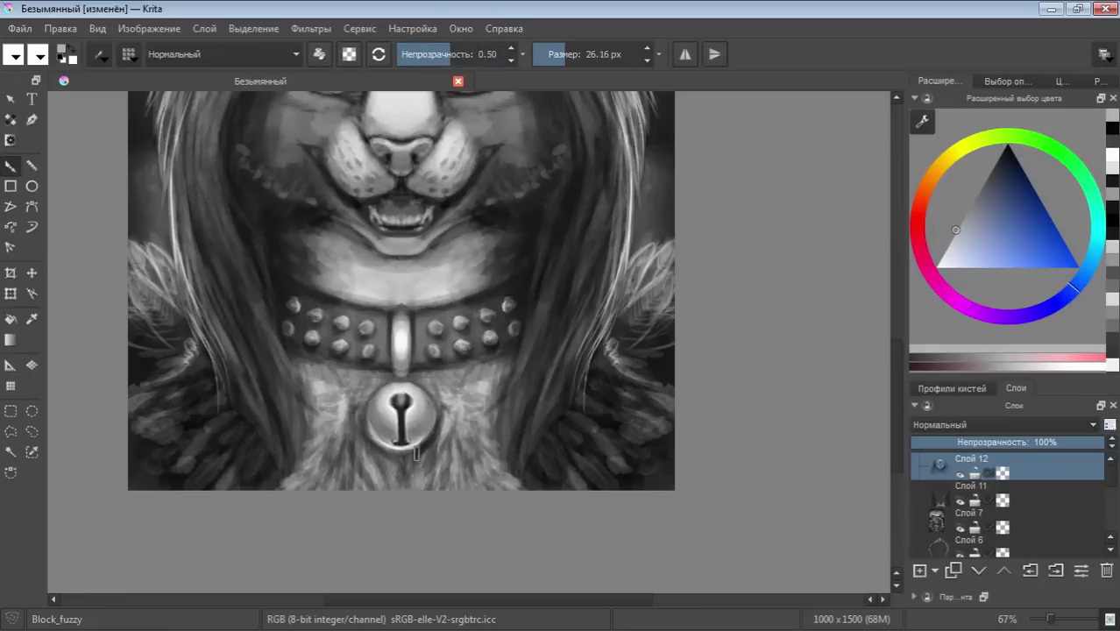
pyautogui.moveTo(404, 463)
pyautogui.mouseDown()
pyautogui.moveTo(391, 491)
pyautogui.moveTo(373, 489)
pyautogui.moveTo(356, 445)
pyautogui.mouseUp()
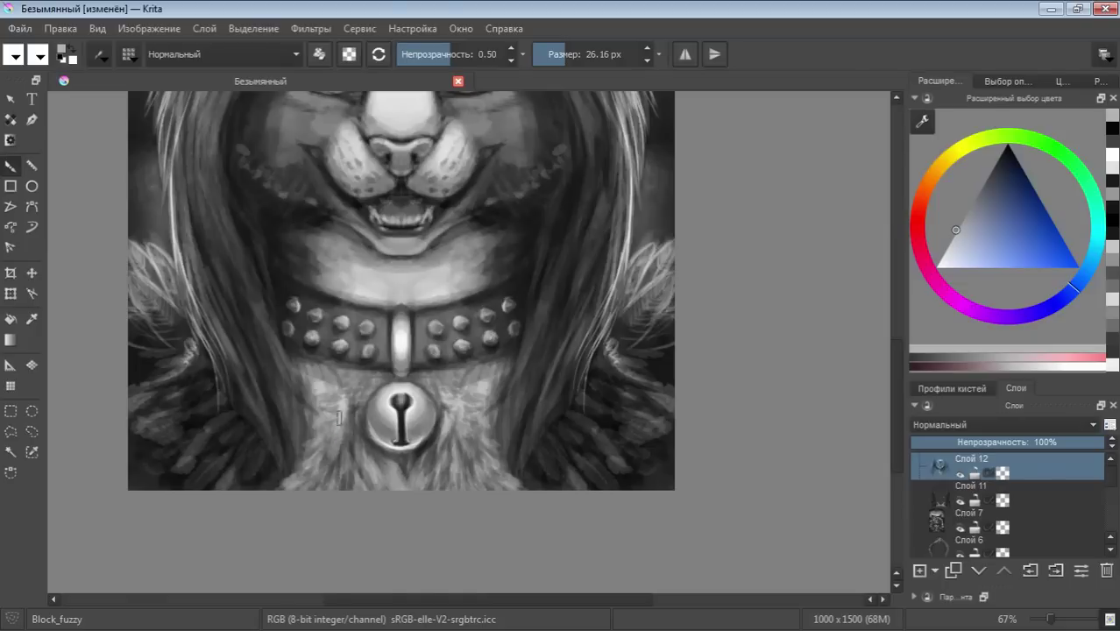
pyautogui.moveTo(359, 457); pyautogui.dragTo(354, 414)
pyautogui.moveTo(398, 487)
pyautogui.mouseDown()
pyautogui.moveTo(406, 462)
pyautogui.moveTo(421, 470)
pyautogui.mouseUp()
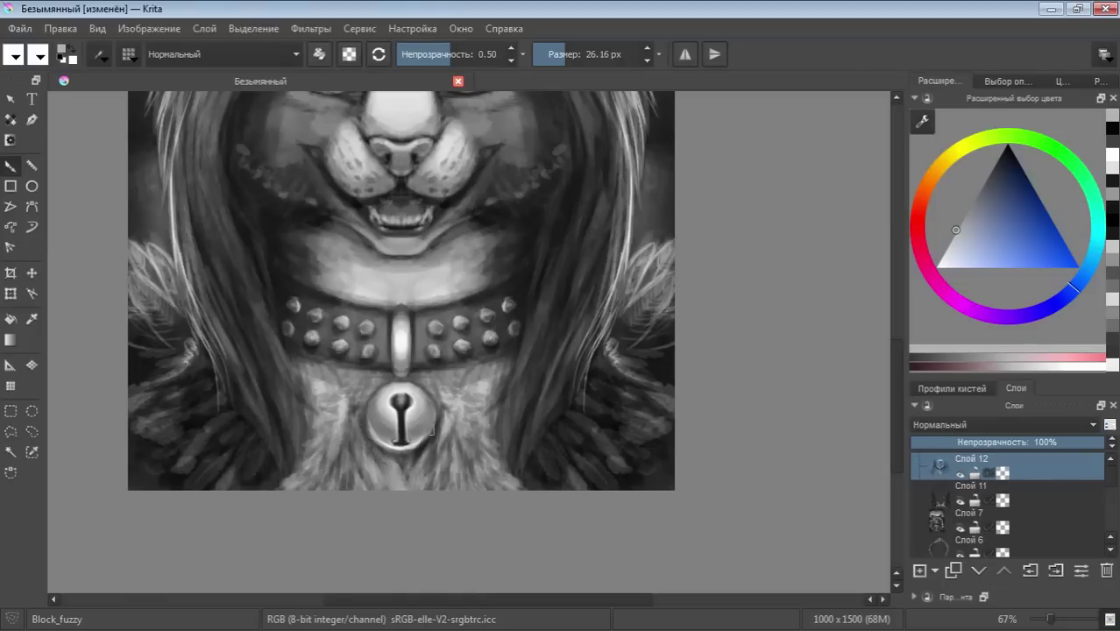
pyautogui.keyDown('ctrl'); pyautogui.click(424, 444); pyautogui.keyUp('ctrl')
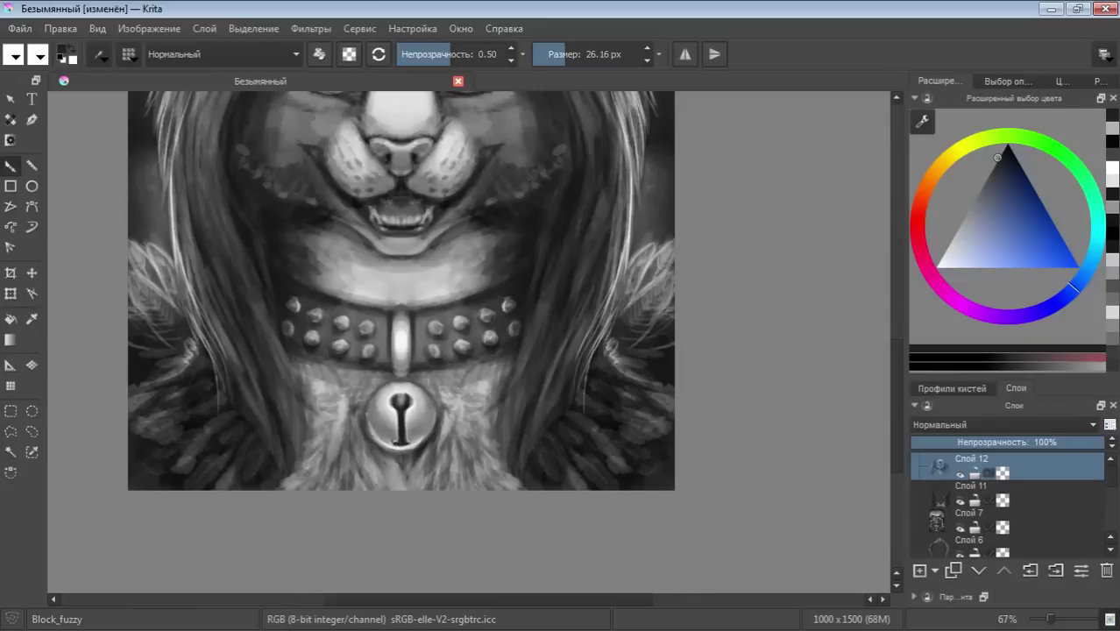
pyautogui.moveTo(401, 404); pyautogui.dragTo(400, 442)
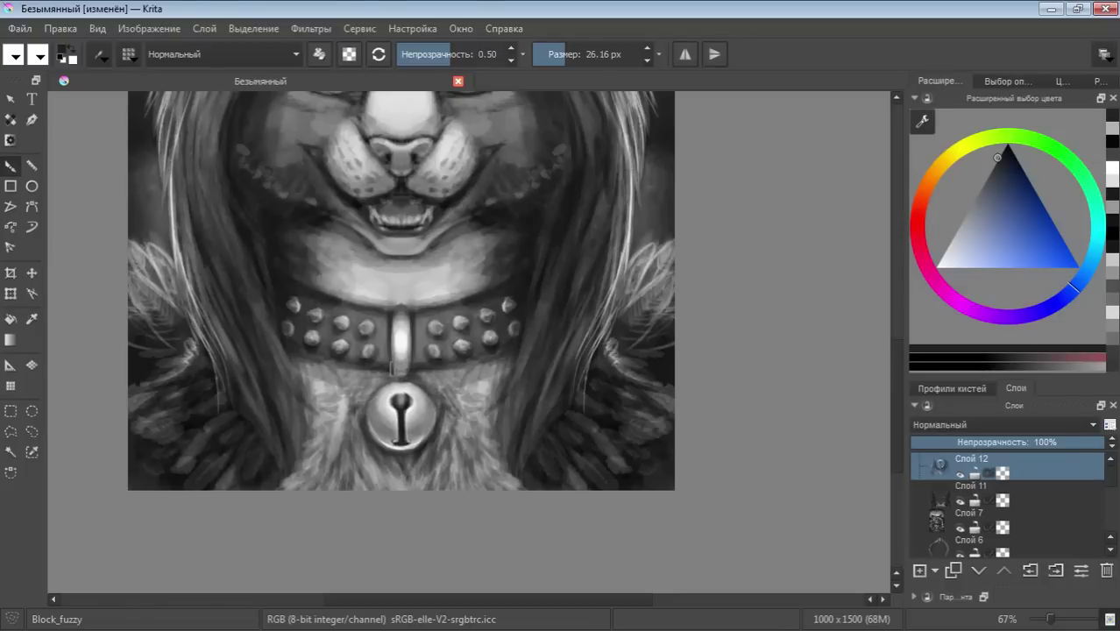
# Sample a light grey and set the brush to about 0.33 opacity and 5.8 px
pyautogui.keyDown('ctrl'); pyautogui.click(402, 352); pyautogui.keyUp('ctrl')
pyautogui.click(433, 56)
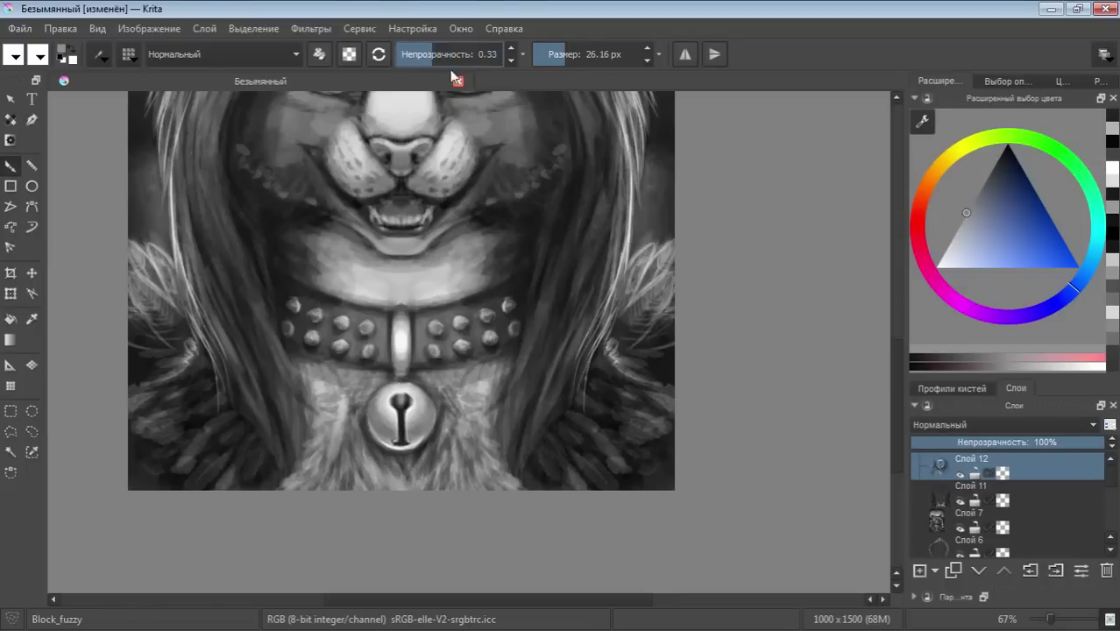
pyautogui.click(580, 54)
pyautogui.click(438, 56)
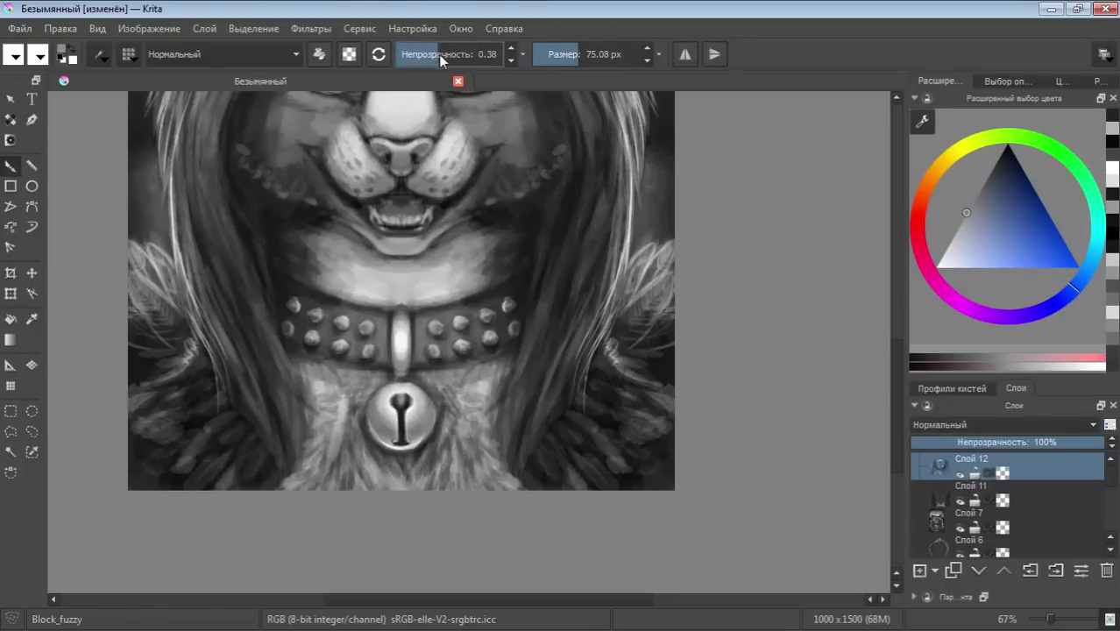
pyautogui.click(435, 56)
pyautogui.click(539, 54)
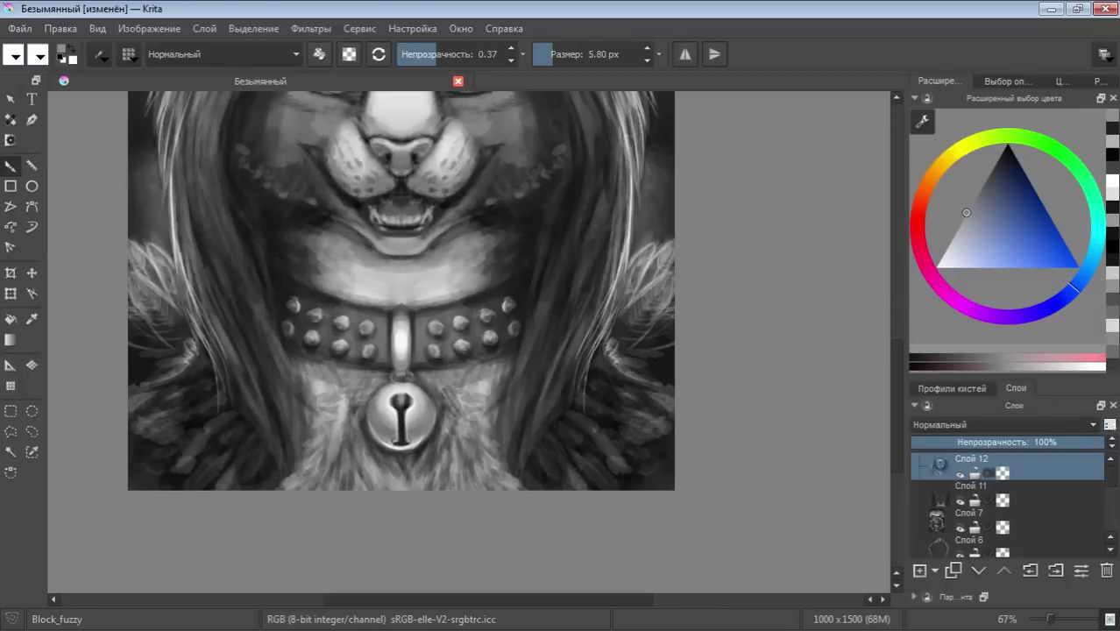
# Reshade the collar ring highlight with a darker grey at 49.5 px, then touch up the nose at 17 px
pyautogui.keyDown('ctrl'); pyautogui.click(456, 360); pyautogui.keyUp('ctrl')
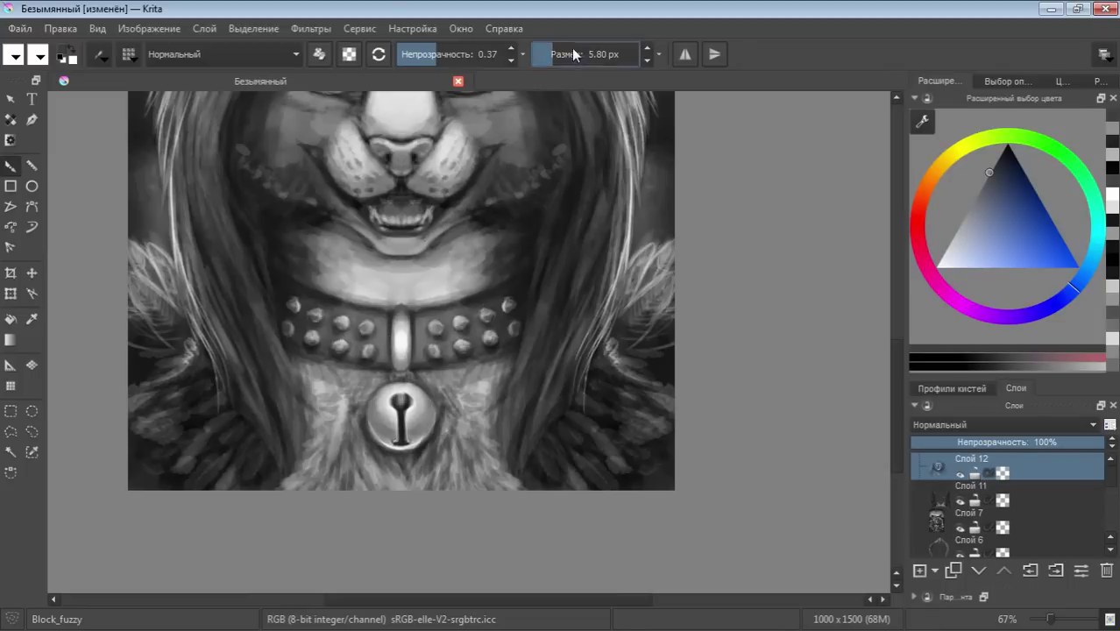
pyautogui.click(620, 54)
pyautogui.keyDown('ctrl'); pyautogui.click(396, 312); pyautogui.keyUp('ctrl')
pyautogui.moveTo(396, 312); pyautogui.dragTo(403, 386)
pyautogui.moveTo(401, 347)
pyautogui.mouseDown()
pyautogui.moveTo(403, 375)
pyautogui.moveTo(405, 307)
pyautogui.mouseUp()
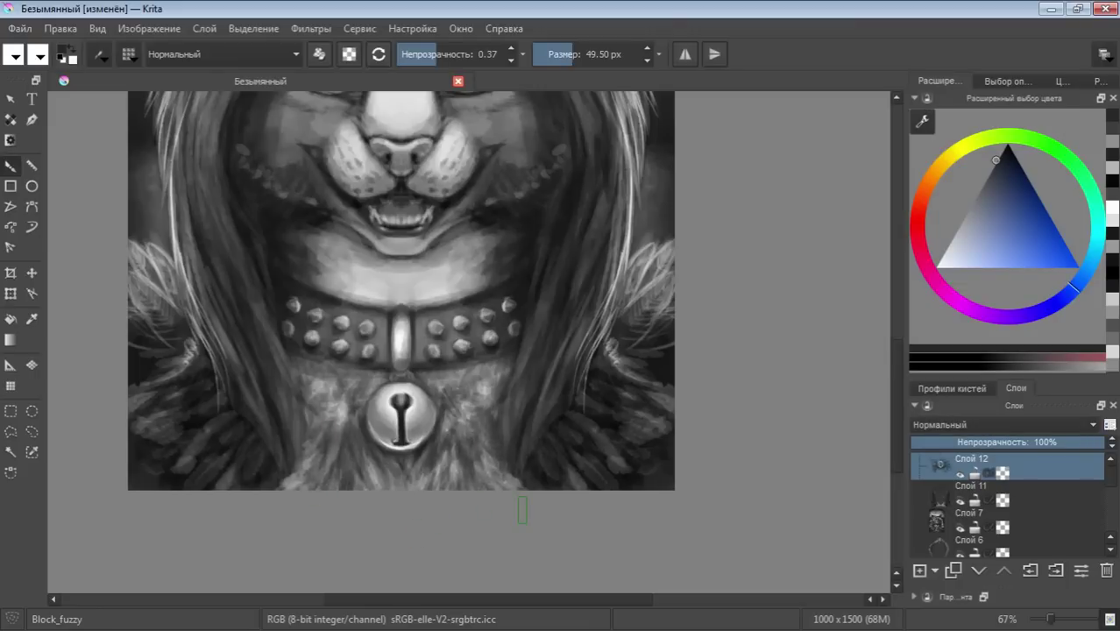
pyautogui.click(559, 54)
pyautogui.moveTo(418, 147); pyautogui.dragTo(429, 145)
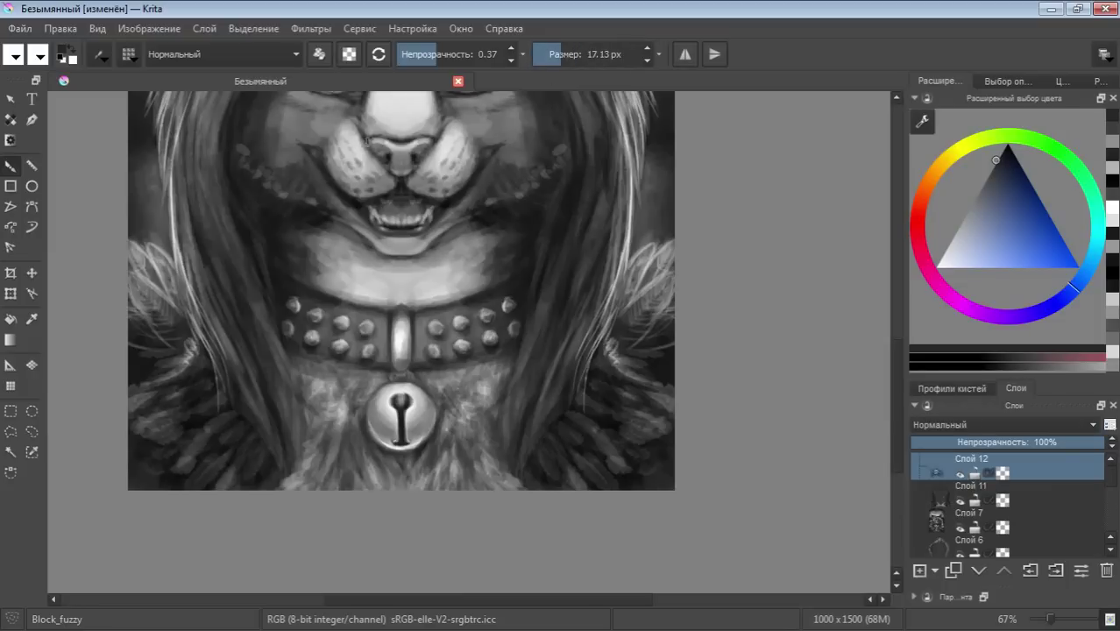